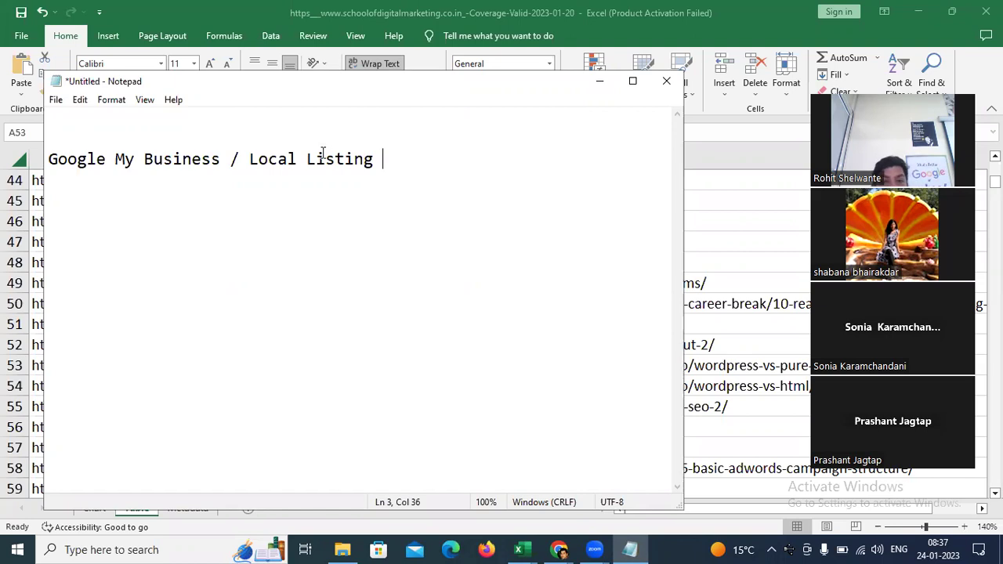
- Maximize the Notepad window containing the "Google My Business / Local Listing" heading
{"action": "left_click", "coordinate": [552, 84]}
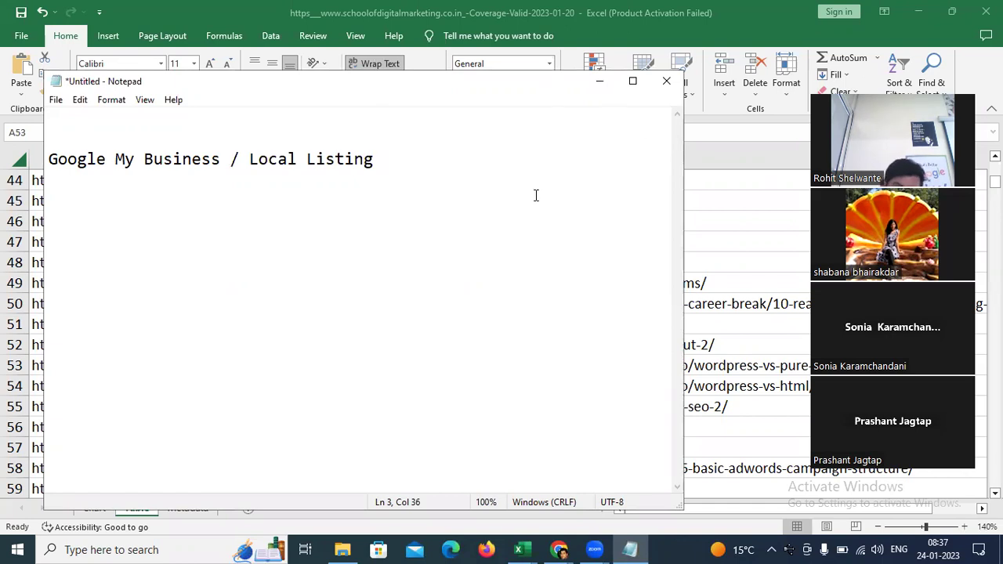
{"action": "key", "text": "alt+space"}
{"action": "key", "text": "x"}
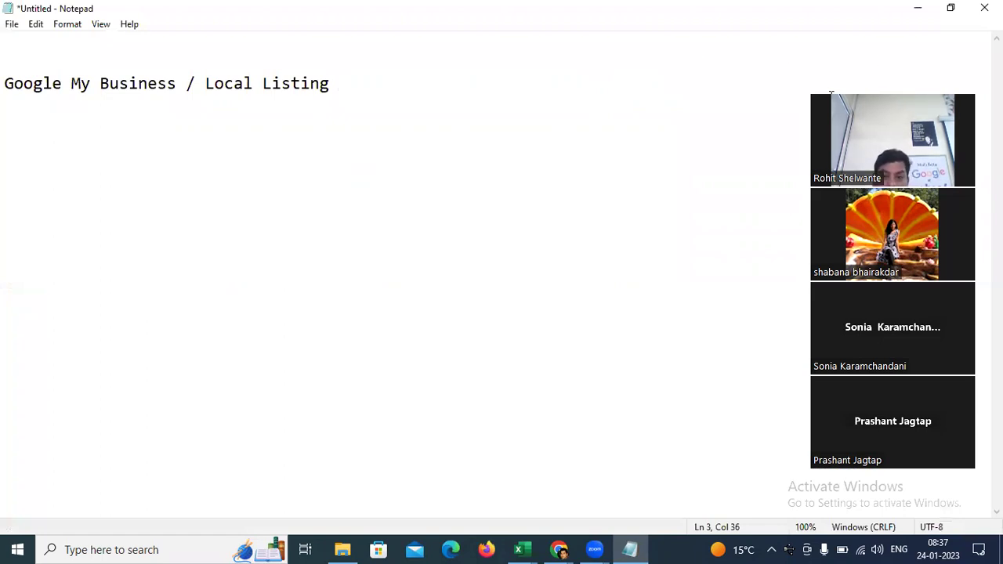
{"action": "key", "text": "alt+Tab"}
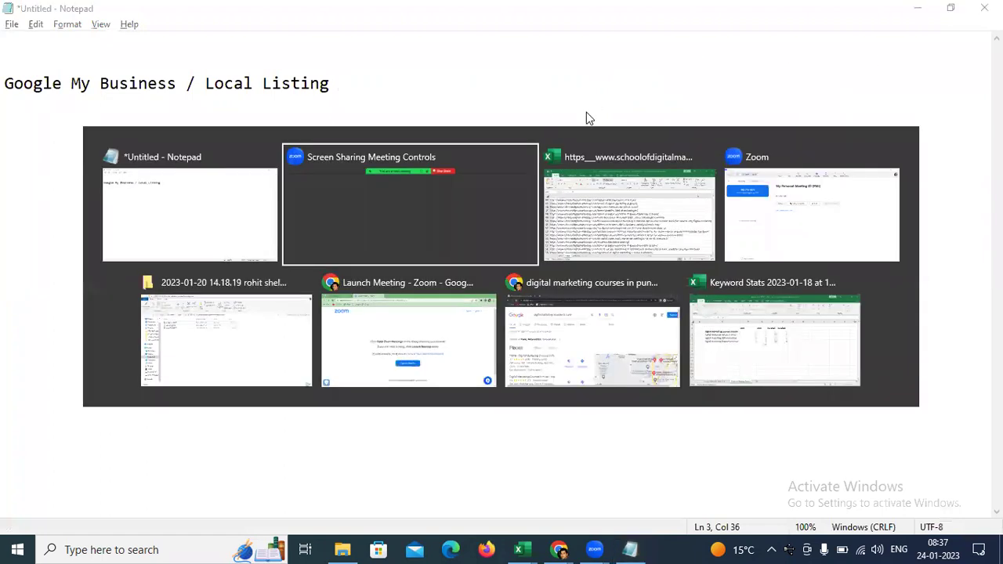
{"action": "key", "text": "alt+Tab"}
{"action": "key", "text": "alt+Tab"}
{"action": "key", "text": "alt+Tab"}
{"action": "key", "text": "alt+Tab"}
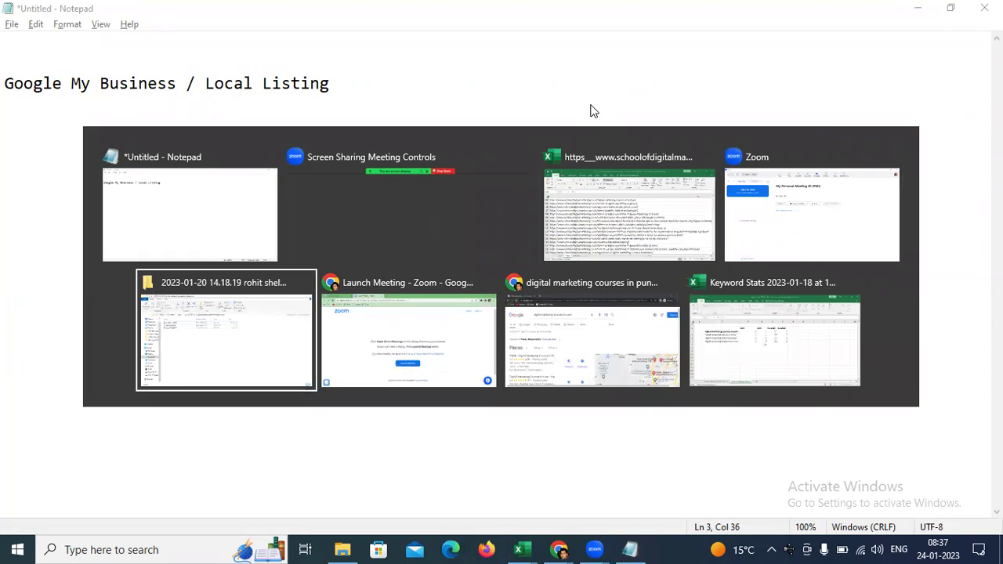
{"action": "key", "text": "Escape"}
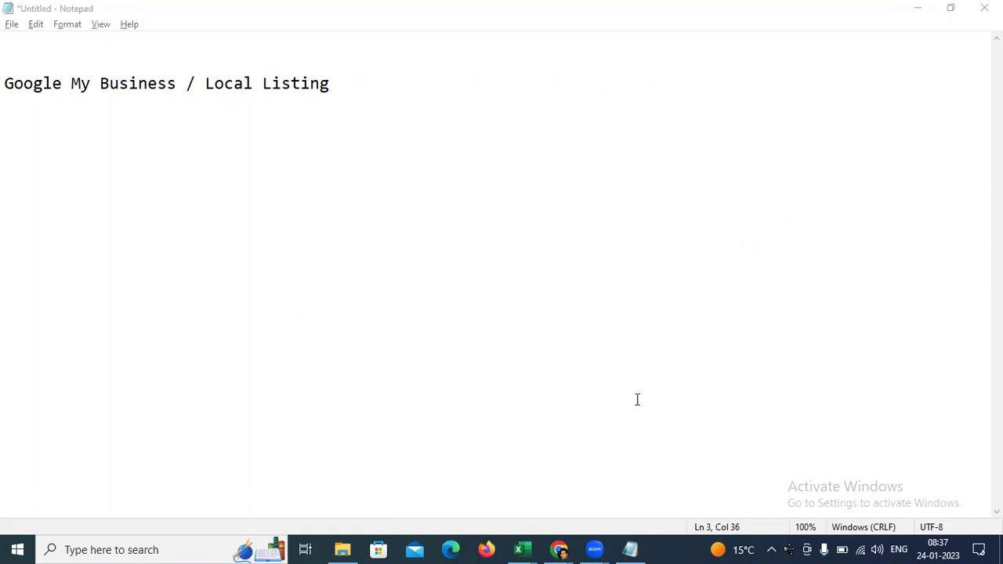
- Switch to the Chrome window with the Google results for "digital marketing courses in pune"
{"action": "key", "text": "alt+Tab"}
{"action": "key", "text": "alt+Tab"}
{"action": "key", "text": "alt+Tab"}
{"action": "key", "text": "alt+Tab"}
{"action": "key", "text": "alt+Tab"}
{"action": "key", "text": "alt+Tab"}
{"action": "key", "text": "alt+shift+Tab"}
{"action": "key", "text": "alt+Tab"}
{"action": "key", "text": "alt+shift+Tab"}
{"action": "key", "text": "alt+shift+Tab"}
{"action": "key", "text": "alt+shift+Tab"}
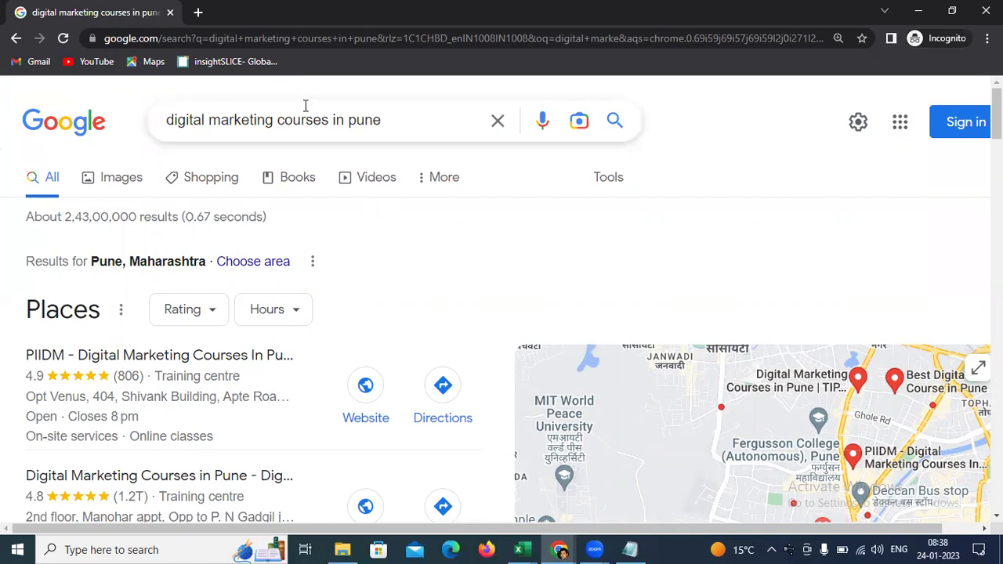
- Examine the Places listings and map in the results for digital marketing courses in Pune
{"action": "scroll", "coordinate": [206, 197], "scroll_direction": "down", "scroll_amount": 3}
{"action": "scroll", "coordinate": [60, 259], "scroll_direction": "up", "scroll_amount": 1}
{"action": "scroll", "coordinate": [55, 249], "scroll_direction": "up", "scroll_amount": 1}
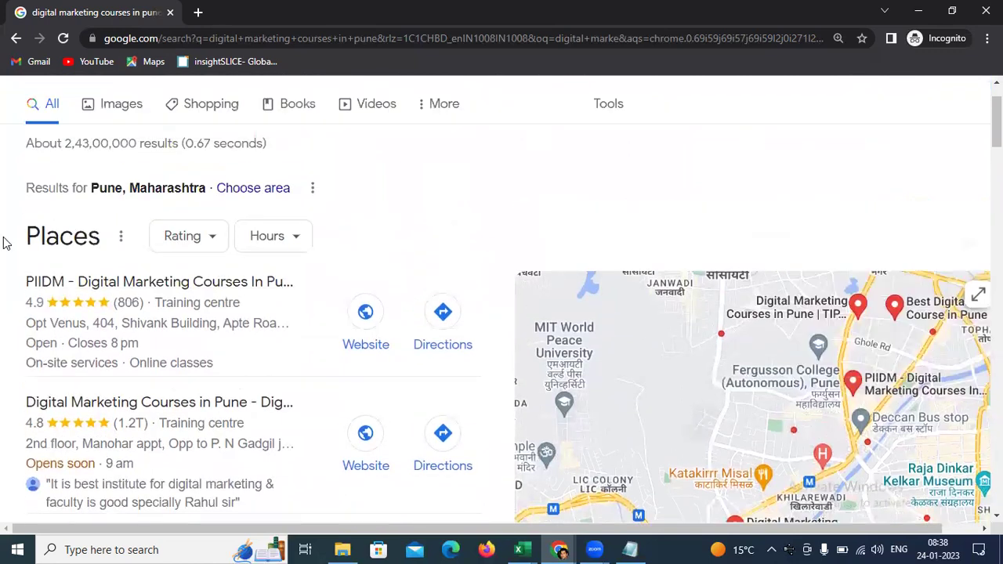
{"action": "scroll", "coordinate": [107, 161], "scroll_direction": "down", "scroll_amount": 2}
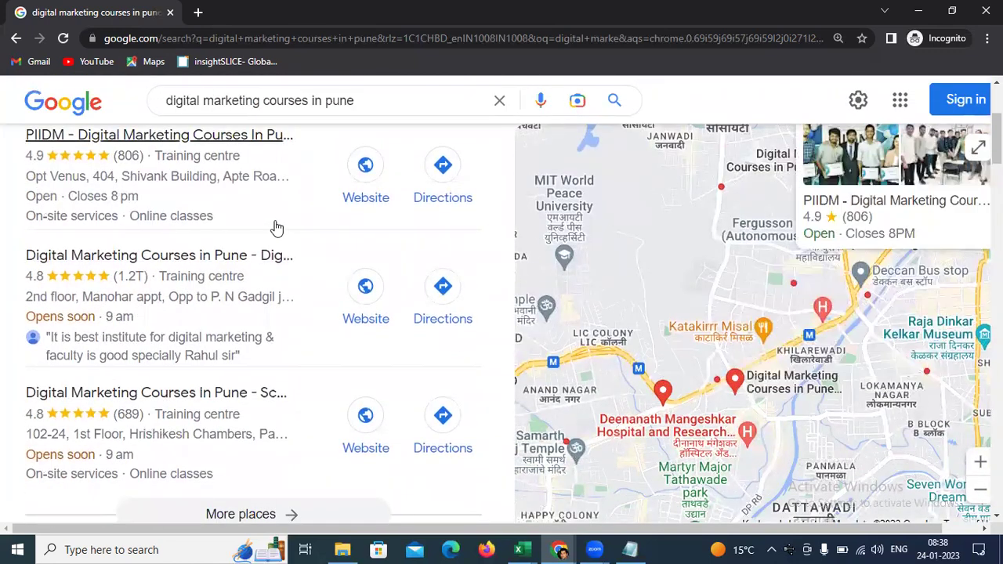
{"action": "scroll", "coordinate": [275, 226], "scroll_direction": "up", "scroll_amount": 3}
{"action": "scroll", "coordinate": [229, 251], "scroll_direction": "down", "scroll_amount": 1}
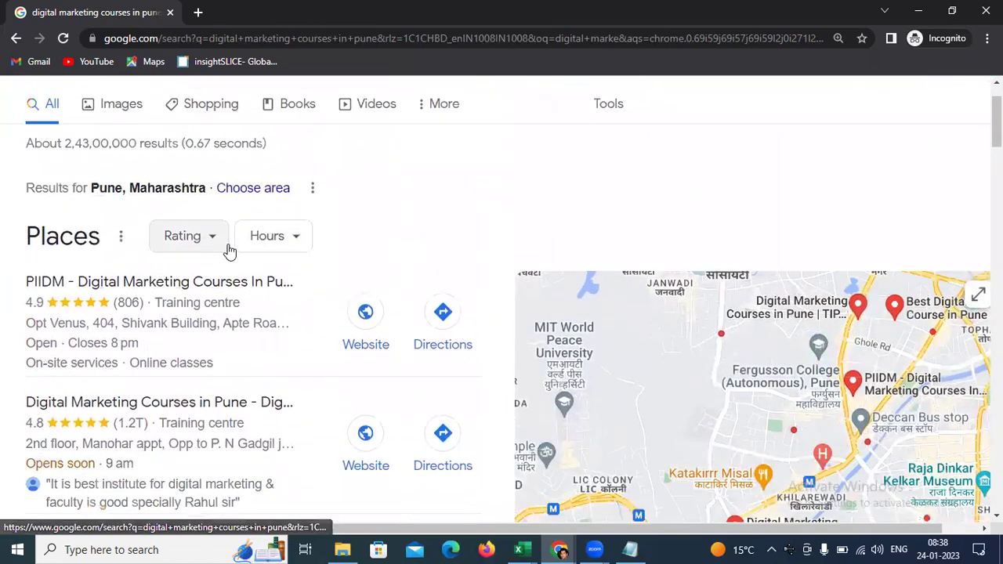
{"action": "scroll", "coordinate": [227, 251], "scroll_direction": "up", "scroll_amount": 1}
- Search Google for "veg restaurants near me" and look through the Places listings
{"action": "left_click_drag", "start_coordinate": [381, 119], "coordinate": [161, 119]}
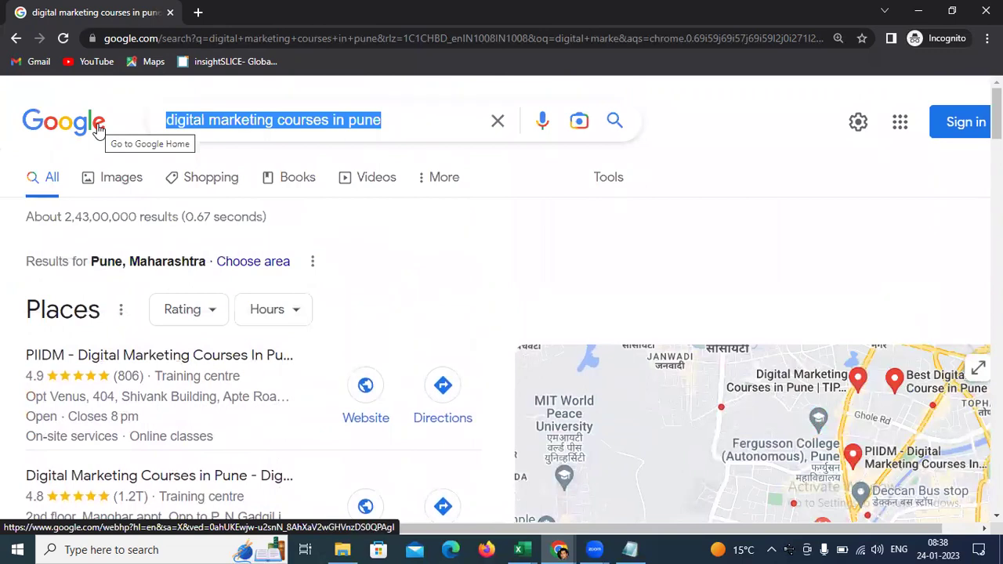
{"action": "type", "text": "veg restau"}
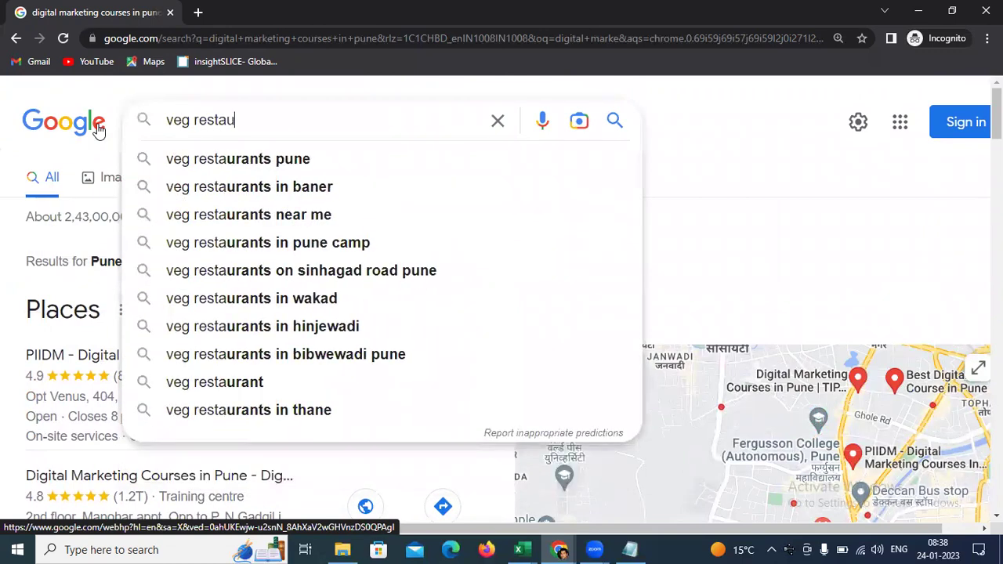
{"action": "type", "text": "rants near me"}
{"action": "key", "text": "Return"}
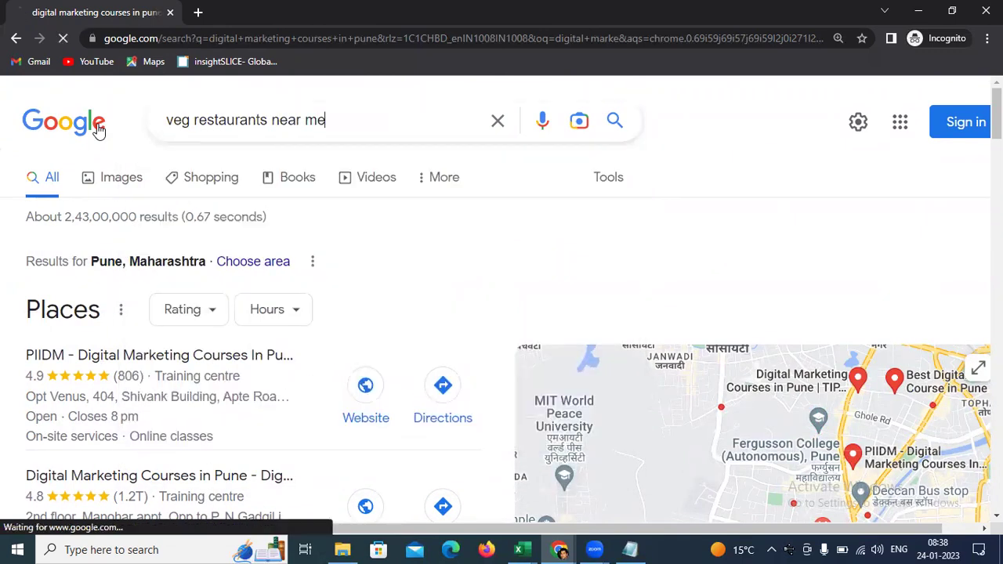
{"action": "scroll", "coordinate": [116, 234], "scroll_direction": "down", "scroll_amount": 1}
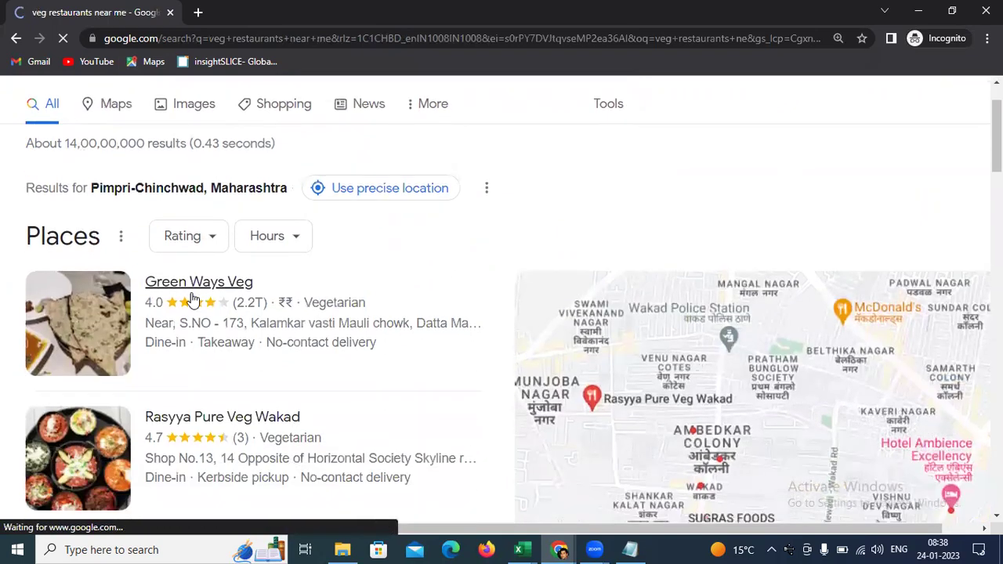
{"action": "scroll", "coordinate": [192, 298], "scroll_direction": "down", "scroll_amount": 3}
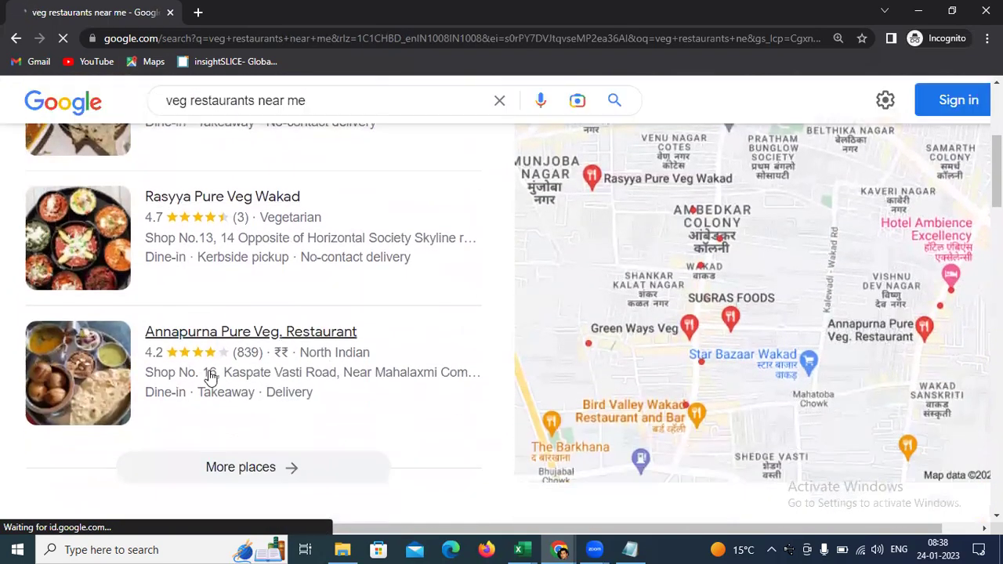
{"action": "scroll", "coordinate": [217, 358], "scroll_direction": "up", "scroll_amount": 5}
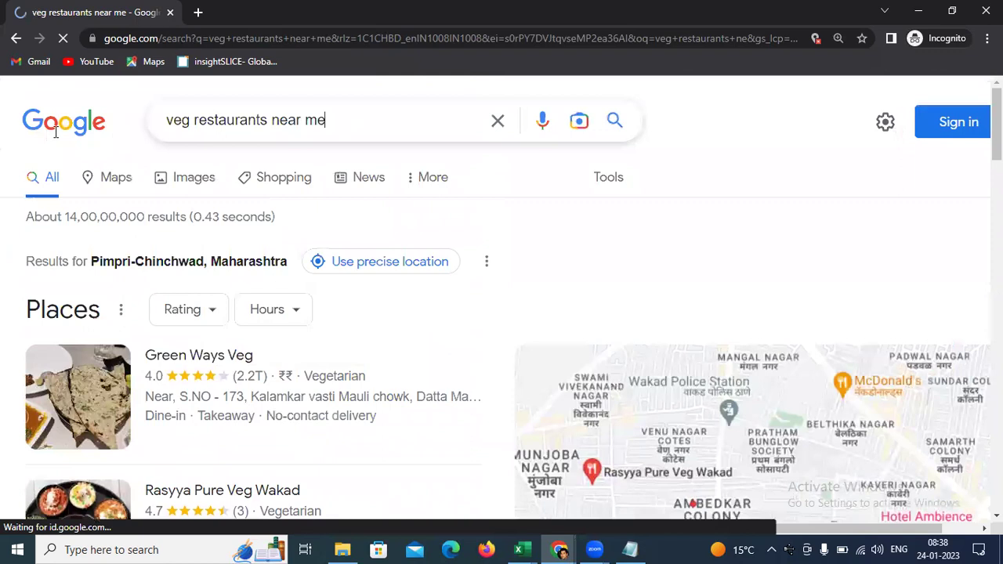
- Search Google for "honda activa dealer near me" and view the local dealer listings
{"action": "key", "text": "ctrl+a"}
{"action": "type", "text": "honda ac"}
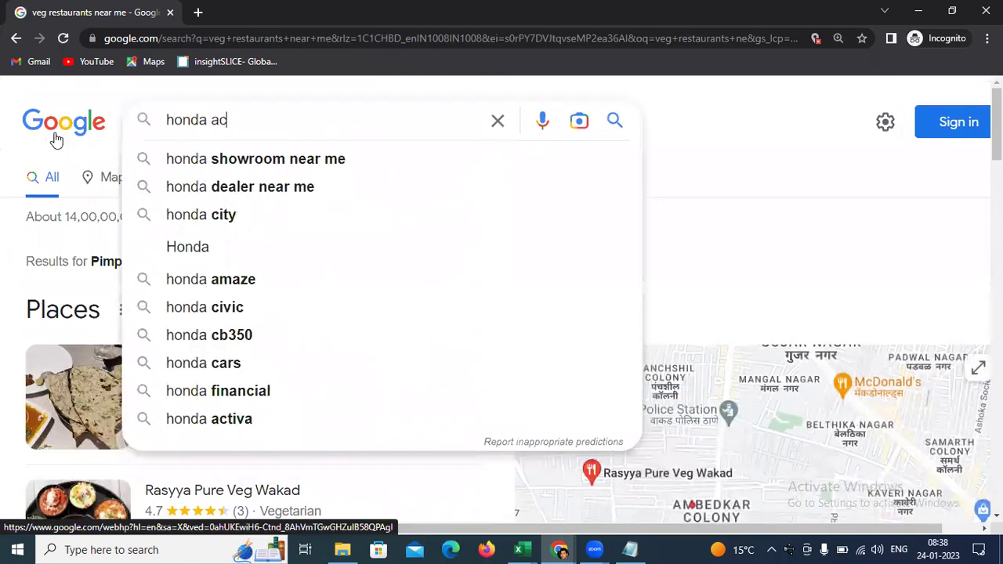
{"action": "type", "text": "tiva dealer near me"}
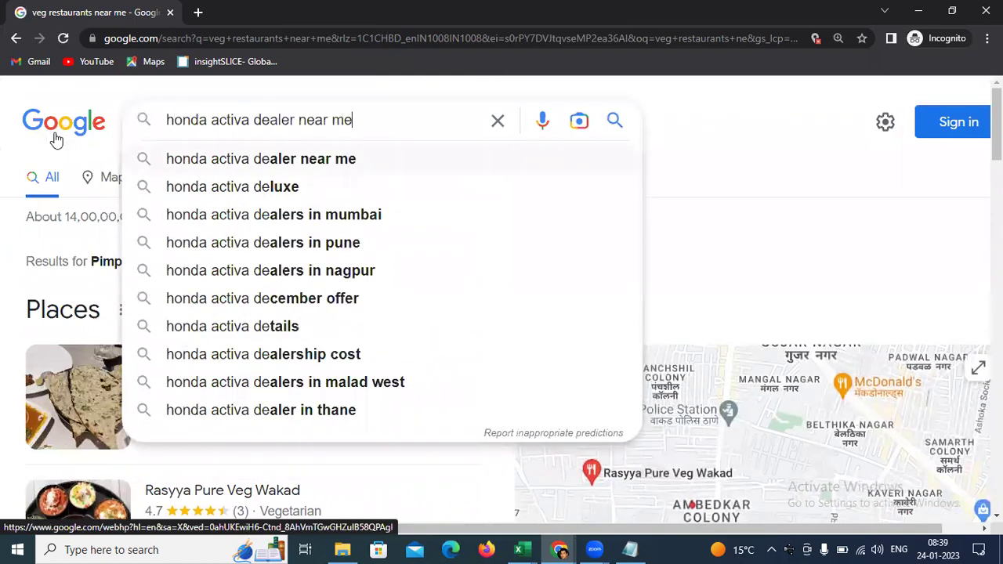
{"action": "key", "text": "Return"}
{"action": "scroll", "coordinate": [168, 241], "scroll_direction": "down", "scroll_amount": 3}
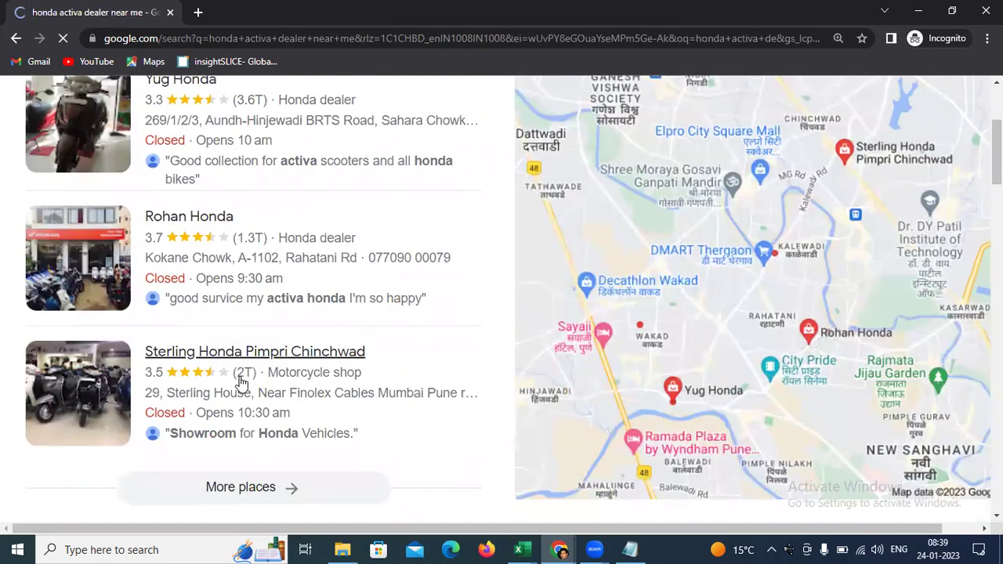
- Open the full list of places for the Honda Activa dealer search and browse the dealers
{"action": "left_click", "coordinate": [247, 487]}
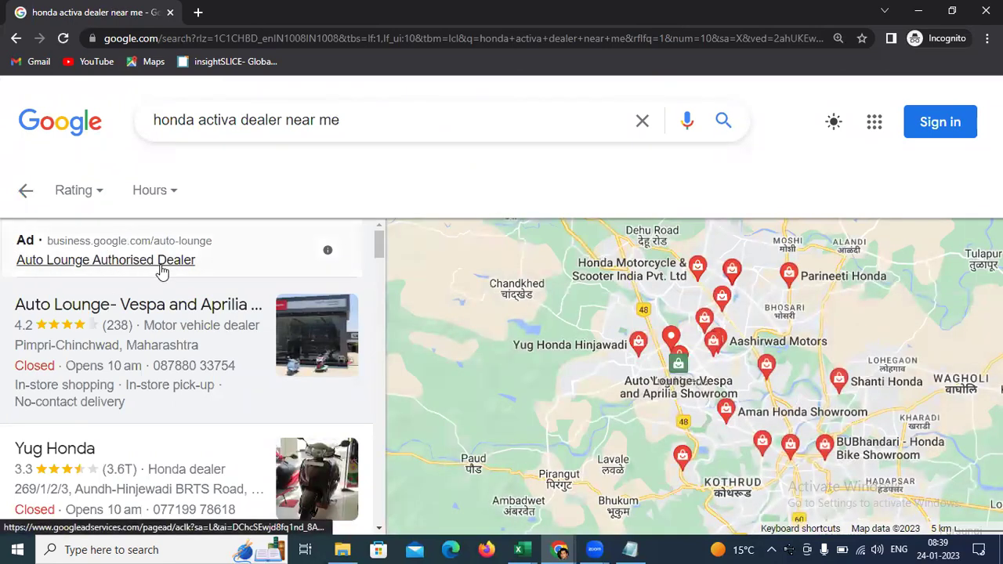
{"action": "scroll", "coordinate": [174, 307], "scroll_direction": "down", "scroll_amount": 2}
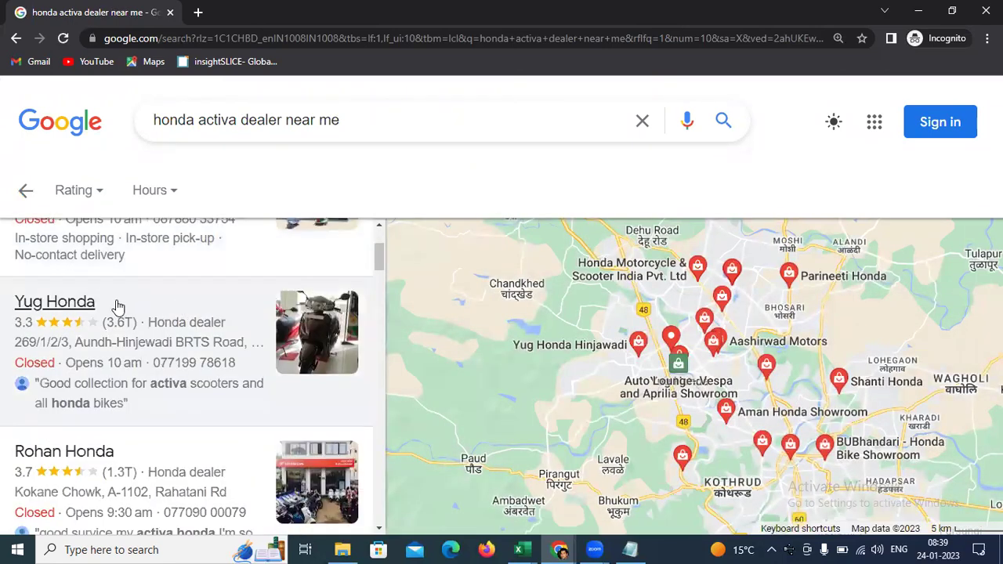
{"action": "scroll", "coordinate": [35, 317], "scroll_direction": "down", "scroll_amount": 1}
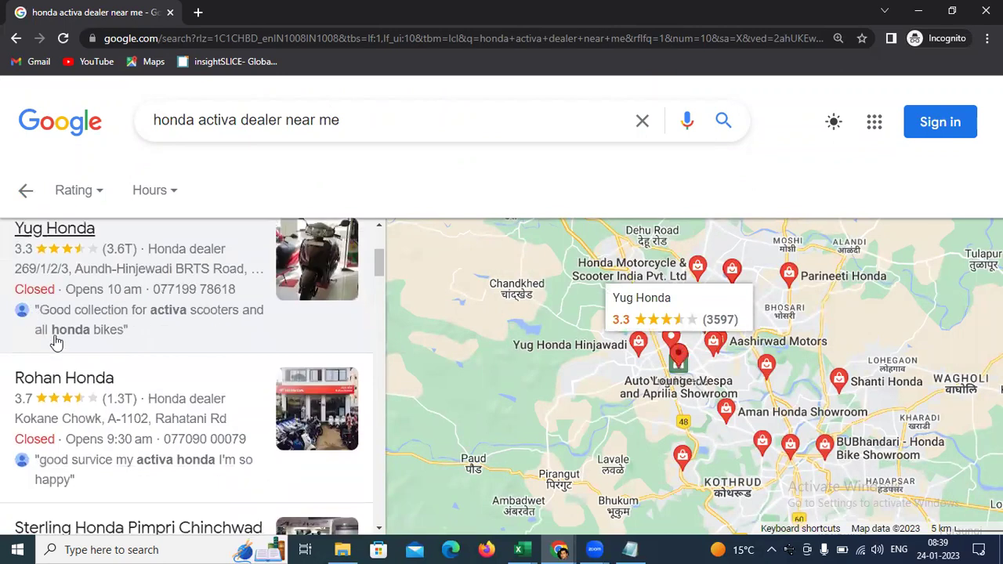
{"action": "scroll", "coordinate": [45, 329], "scroll_direction": "down", "scroll_amount": 6}
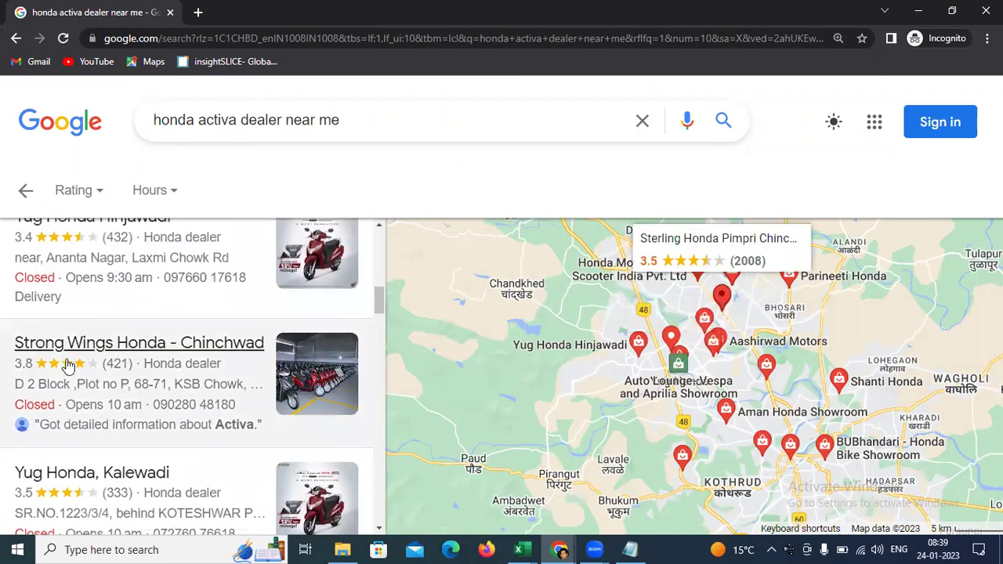
{"action": "scroll", "coordinate": [68, 361], "scroll_direction": "down", "scroll_amount": 5}
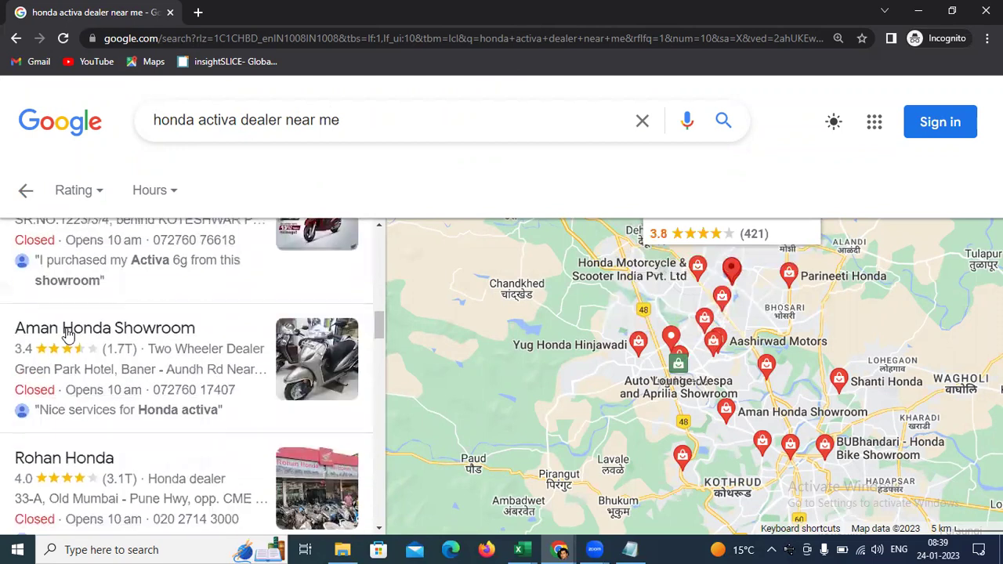
{"action": "scroll", "coordinate": [62, 326], "scroll_direction": "up", "scroll_amount": 5}
- Return to the main results page and search Google for "digital marketing courses in pune"
{"action": "left_click", "coordinate": [15, 37]}
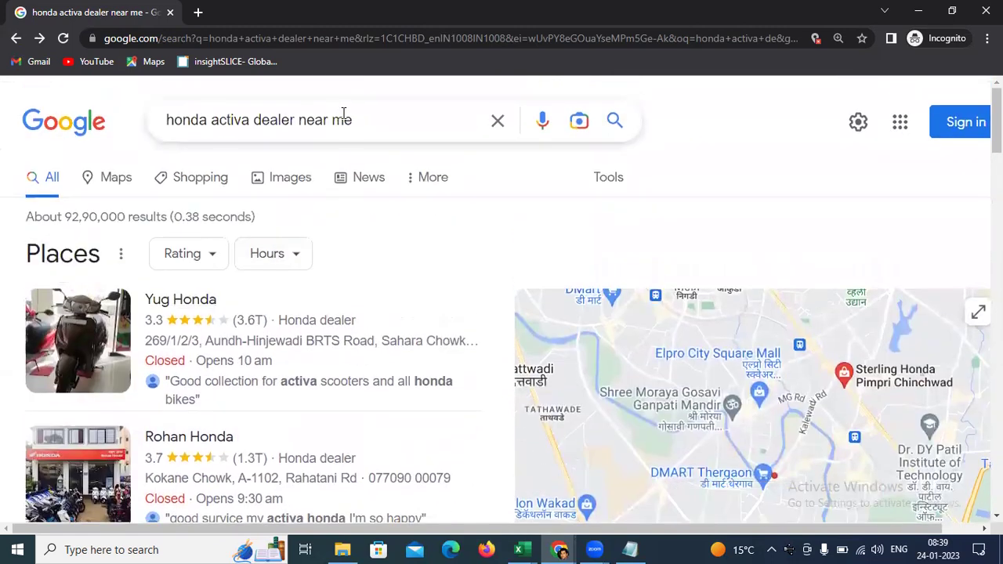
{"action": "left_click_drag", "start_coordinate": [349, 120], "coordinate": [114, 123]}
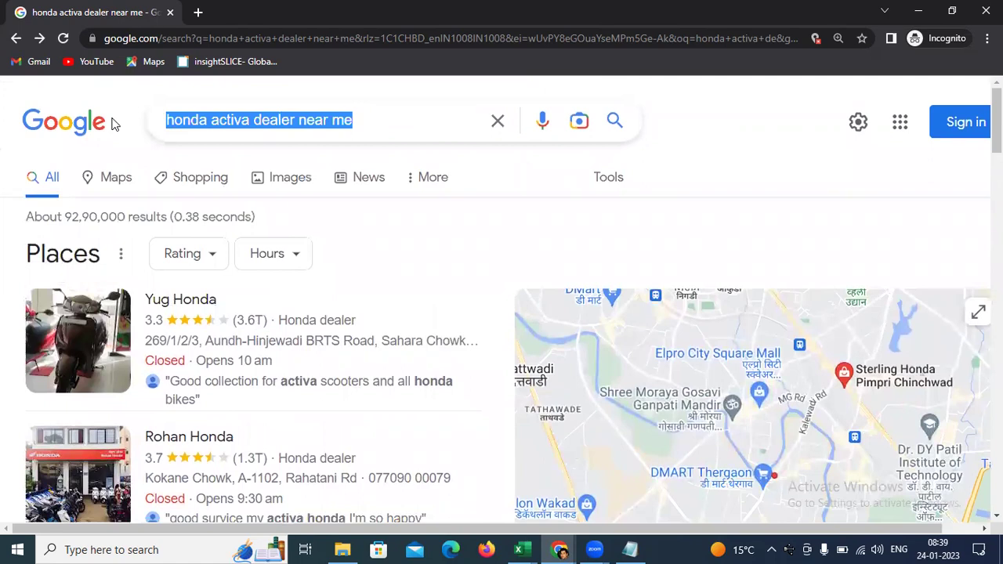
{"action": "type", "text": "digital amrket"}
{"action": "key", "text": "BackSpace"}
{"action": "key", "text": "BackSpace"}
{"action": "key", "text": "BackSpace"}
{"action": "key", "text": "BackSpace"}
{"action": "key", "text": "BackSpace"}
{"action": "key", "text": "BackSpace"}
{"action": "type", "text": "marketing"}
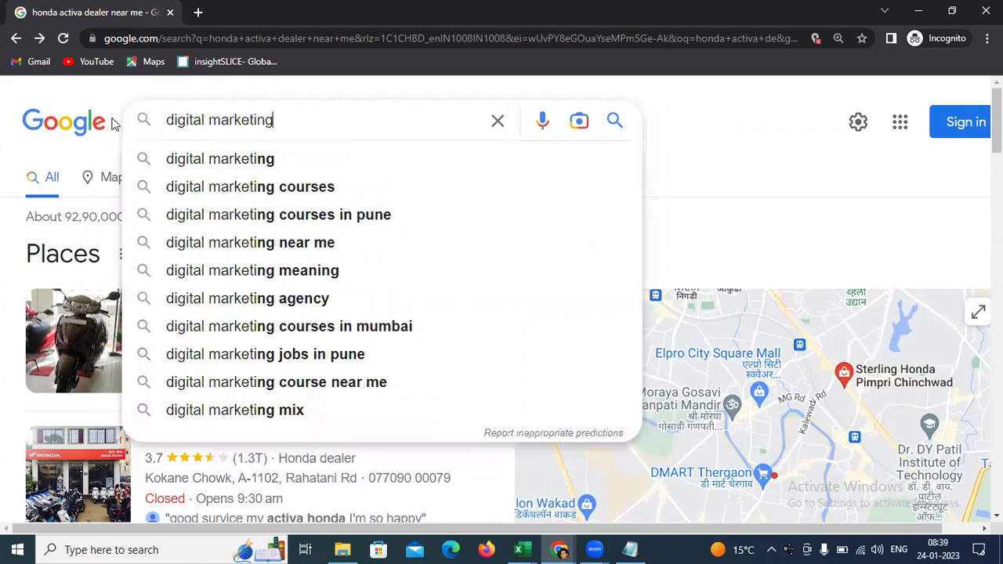
{"action": "type", "text": " courses in pune"}
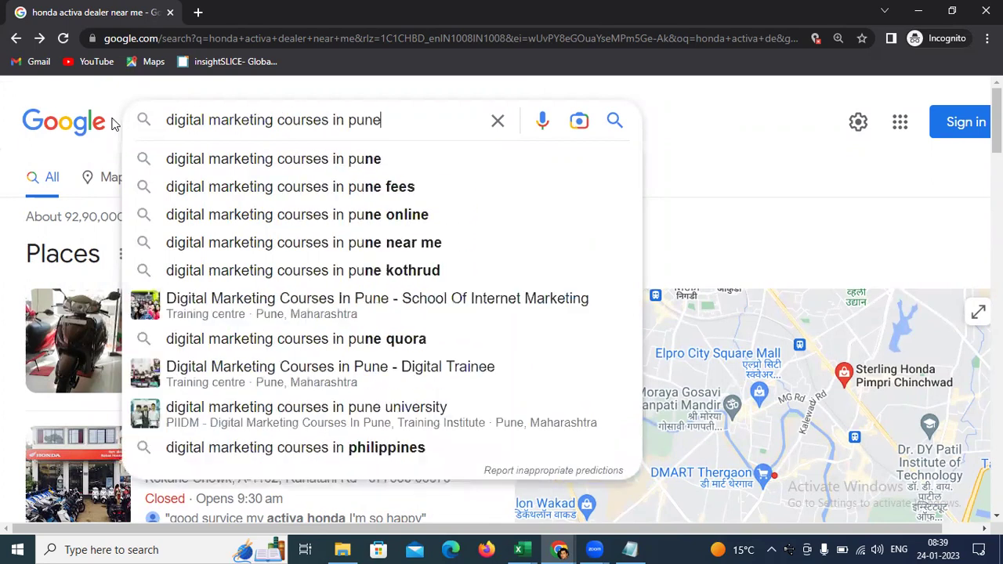
{"action": "key", "text": "Return"}
- Open the full list of places for the Pune digital marketing course search and browse the institutes
{"action": "scroll", "coordinate": [210, 253], "scroll_direction": "down", "scroll_amount": 3}
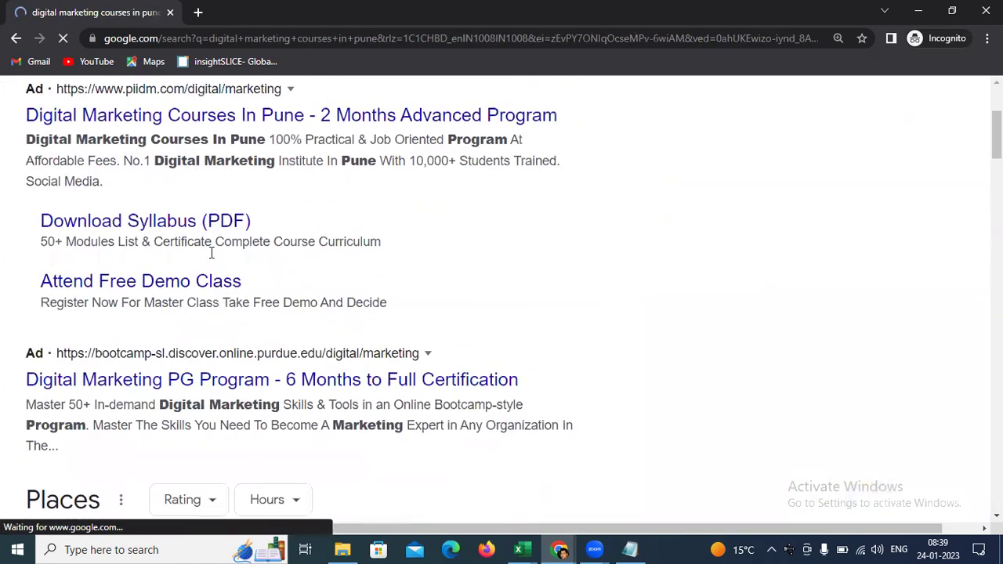
{"action": "scroll", "coordinate": [211, 253], "scroll_direction": "down", "scroll_amount": 5}
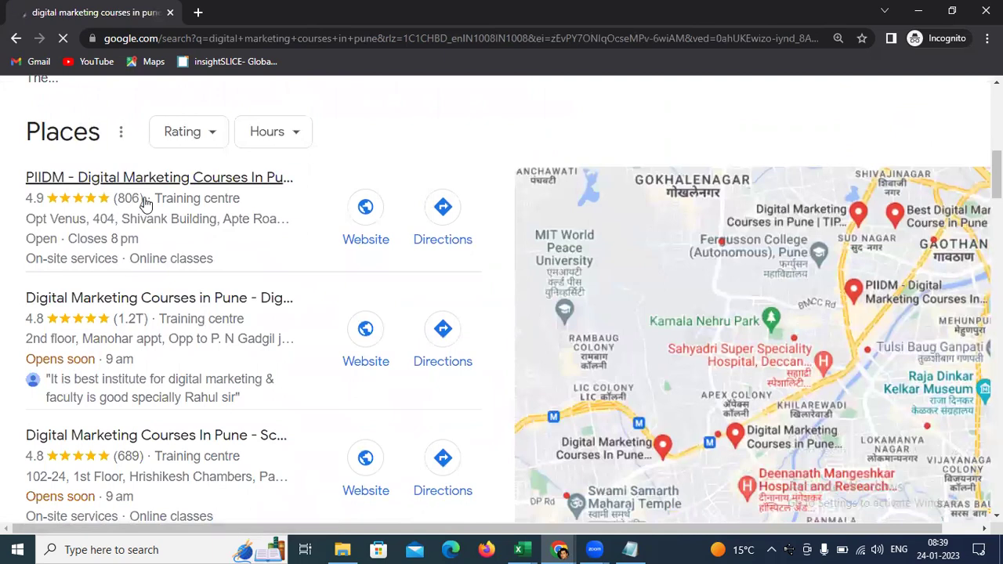
{"action": "scroll", "coordinate": [145, 202], "scroll_direction": "down", "scroll_amount": 4}
{"action": "scroll", "coordinate": [255, 280], "scroll_direction": "up", "scroll_amount": 2}
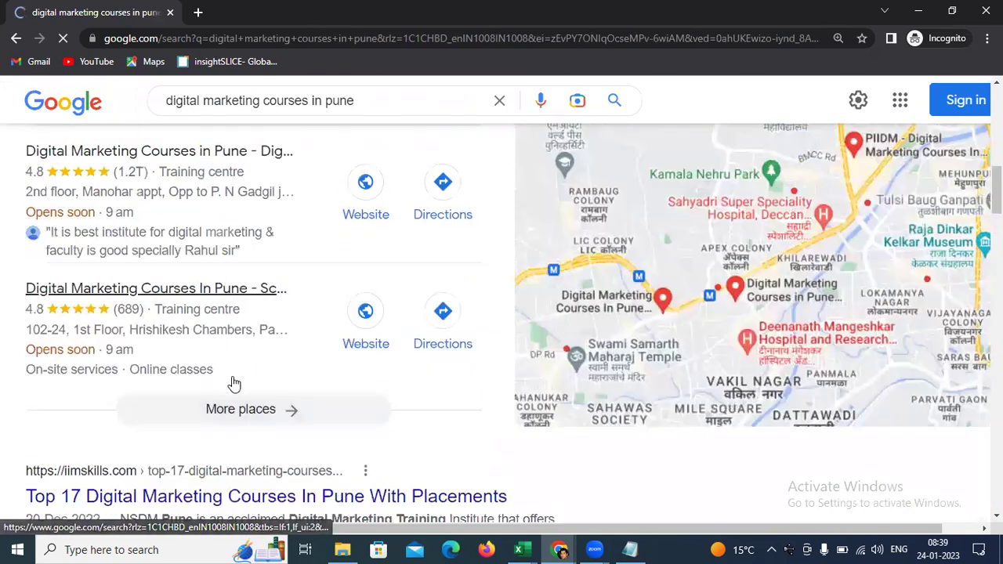
{"action": "left_click", "coordinate": [259, 410]}
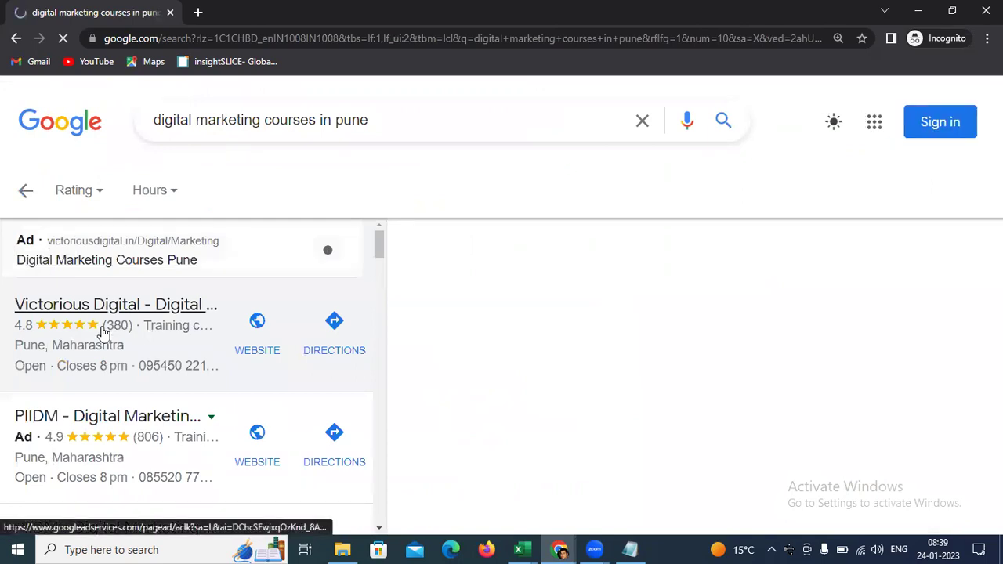
{"action": "scroll", "coordinate": [75, 317], "scroll_direction": "down", "scroll_amount": 2}
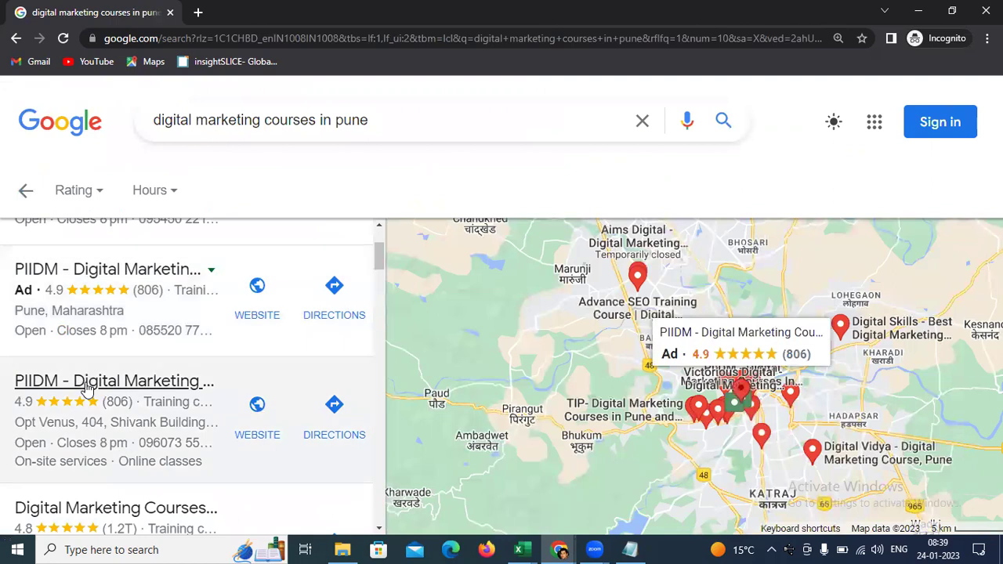
{"action": "scroll", "coordinate": [89, 306], "scroll_direction": "down", "scroll_amount": 3}
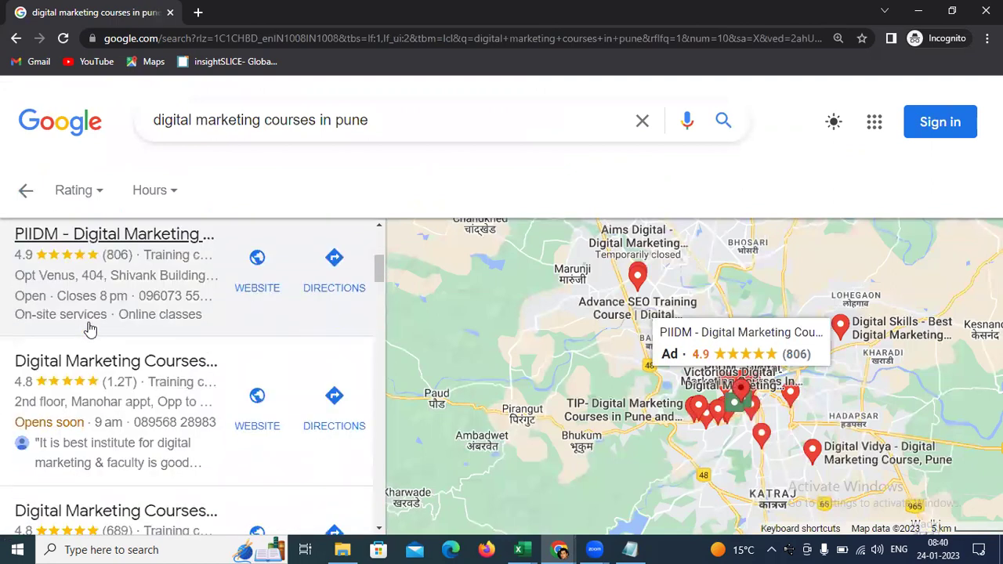
{"action": "scroll", "coordinate": [89, 329], "scroll_direction": "down", "scroll_amount": 4}
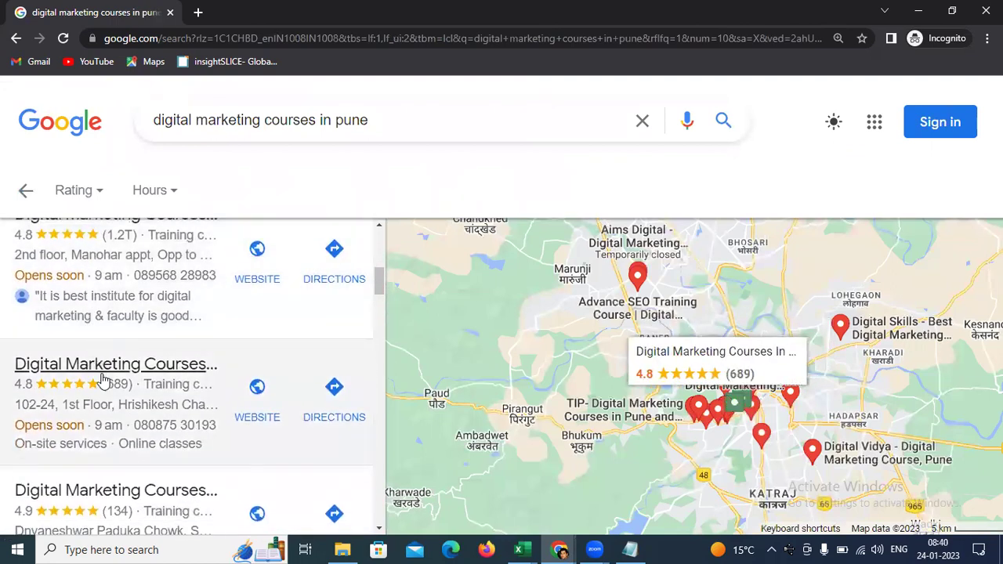
{"action": "scroll", "coordinate": [105, 367], "scroll_direction": "down", "scroll_amount": 6}
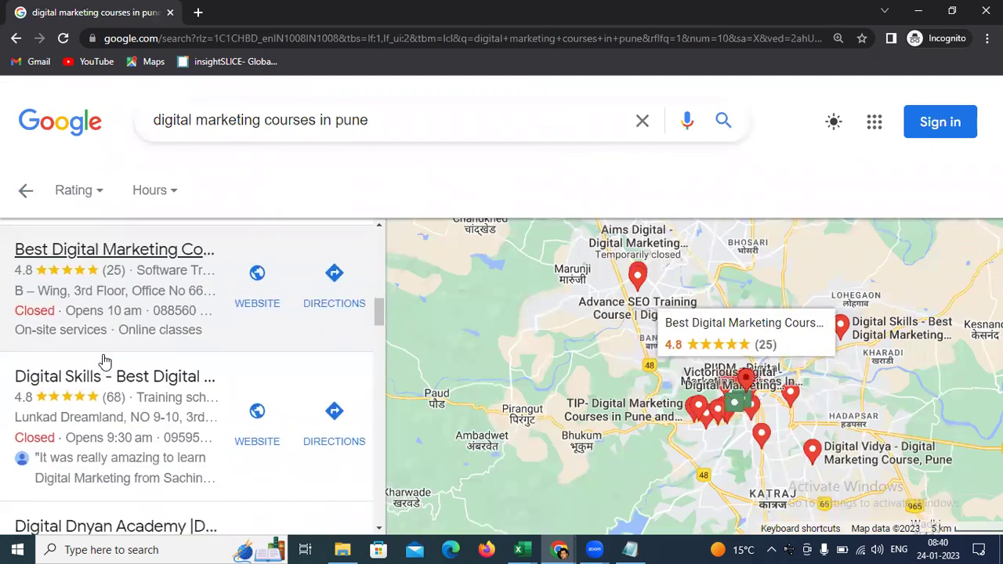
- Examine the ratings, addresses and opening hours of the institutes in the Pune digital marketing course listings
{"action": "scroll", "coordinate": [104, 361], "scroll_direction": "down", "scroll_amount": 6}
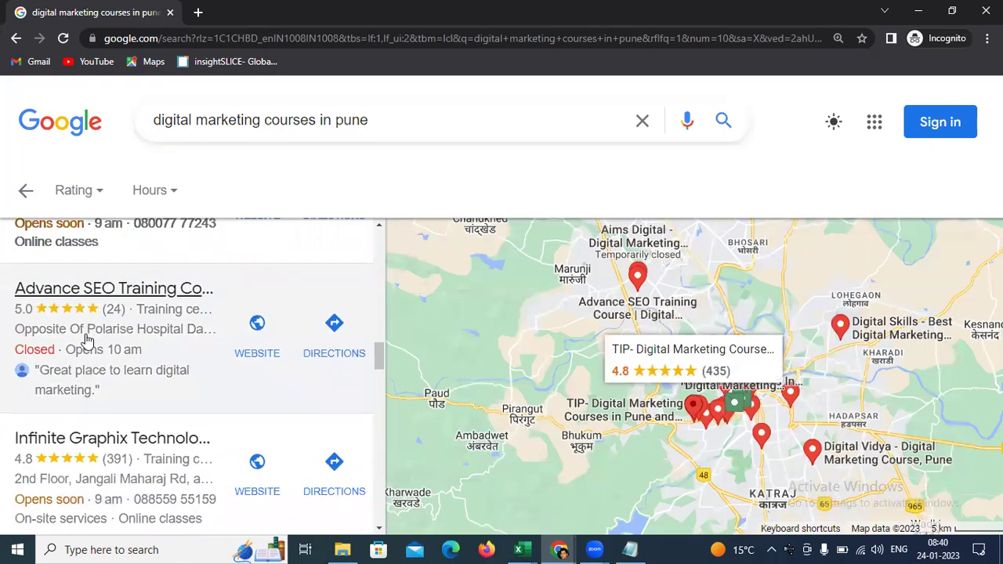
{"action": "scroll", "coordinate": [87, 344], "scroll_direction": "down", "scroll_amount": 8}
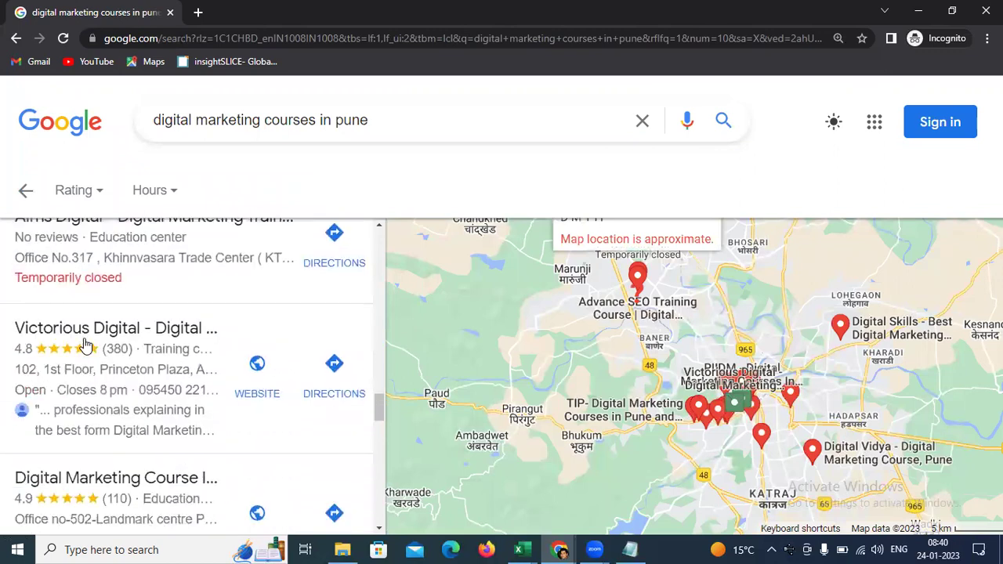
{"action": "scroll", "coordinate": [86, 345], "scroll_direction": "down", "scroll_amount": 2}
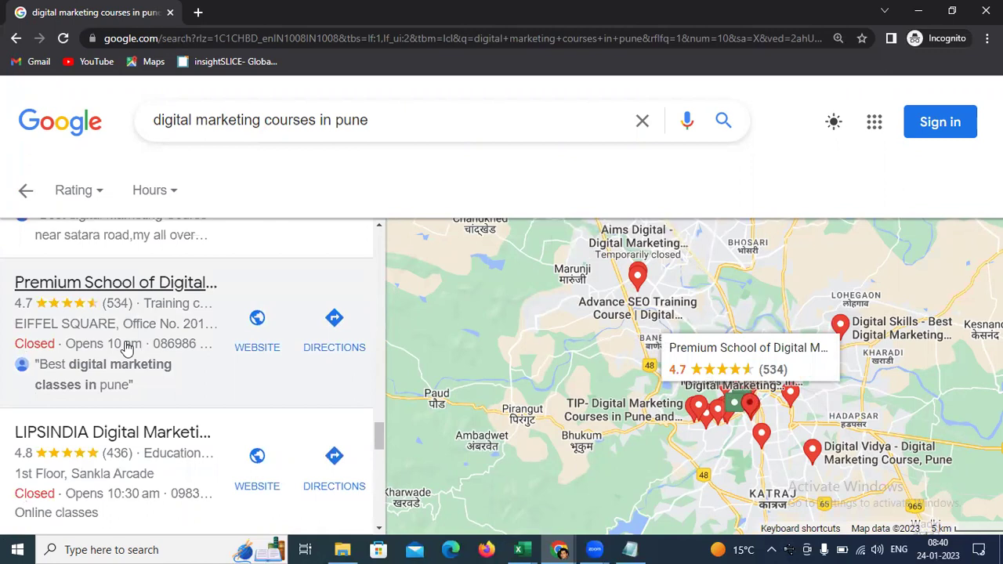
{"action": "scroll", "coordinate": [127, 347], "scroll_direction": "up", "scroll_amount": 15}
{"action": "scroll", "coordinate": [127, 347], "scroll_direction": "up", "scroll_amount": 5}
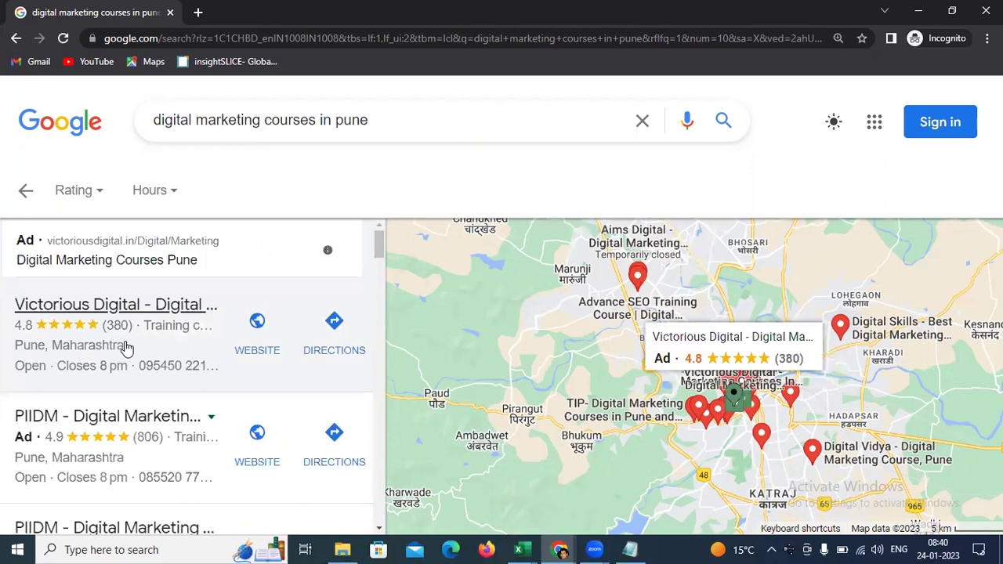
{"action": "scroll", "coordinate": [127, 348], "scroll_direction": "down", "scroll_amount": 12}
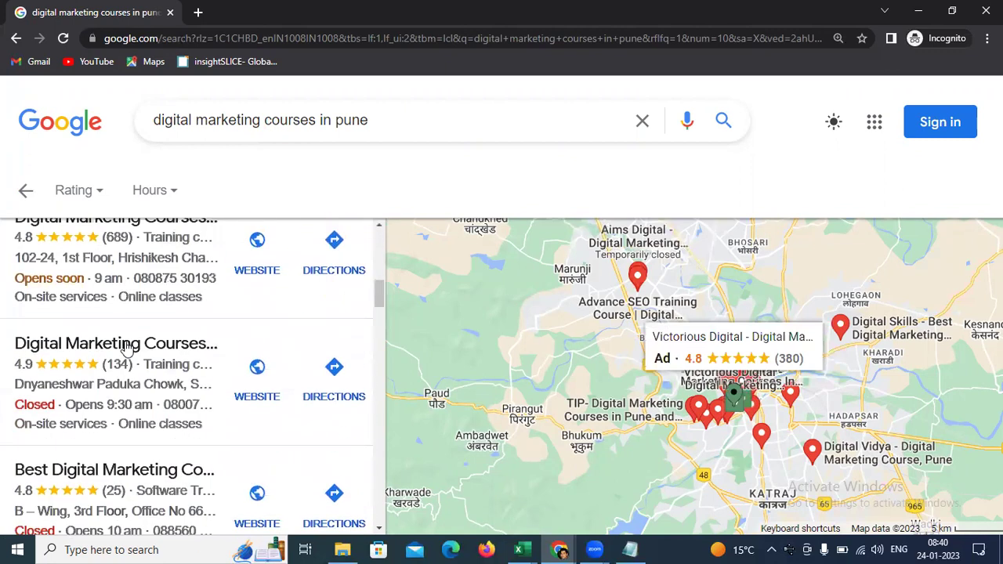
{"action": "scroll", "coordinate": [127, 347], "scroll_direction": "down", "scroll_amount": 10}
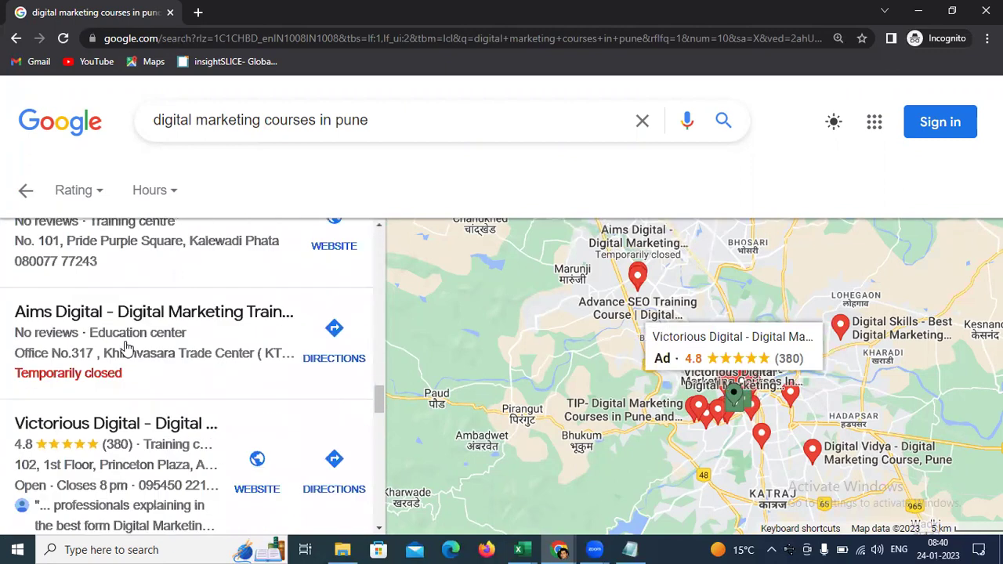
{"action": "scroll", "coordinate": [127, 347], "scroll_direction": "down", "scroll_amount": 1}
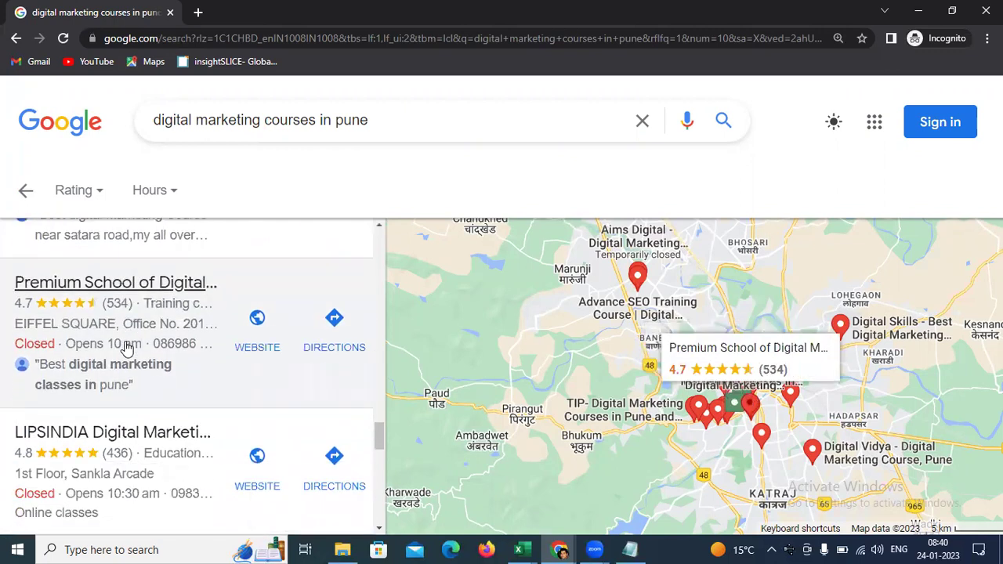
{"action": "scroll", "coordinate": [127, 347], "scroll_direction": "up", "scroll_amount": 3}
- Switch to Notepad and add the line "School of Digital Marketing - google place" below the Google My Business heading
{"action": "key", "text": "alt+Tab"}
{"action": "key", "text": "alt+Tab"}
{"action": "key", "text": "alt+Tab"}
{"action": "key", "text": "Return"}
{"action": "key", "text": "Return"}
{"action": "key", "text": "Return"}
{"action": "type", "text": "S"}
{"action": "type", "text": "ol o"}
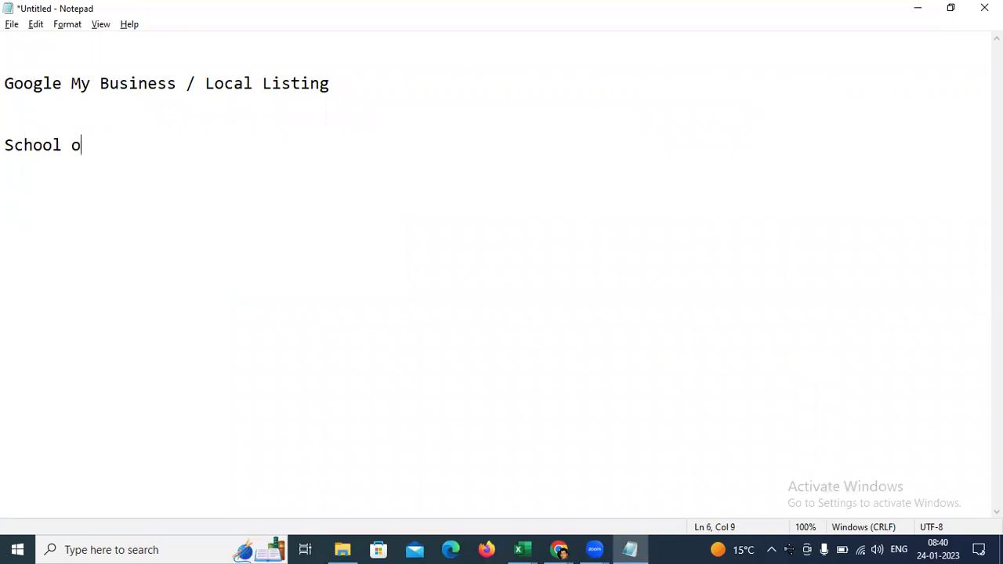
{"action": "type", "text": "f Digital Marketin"}
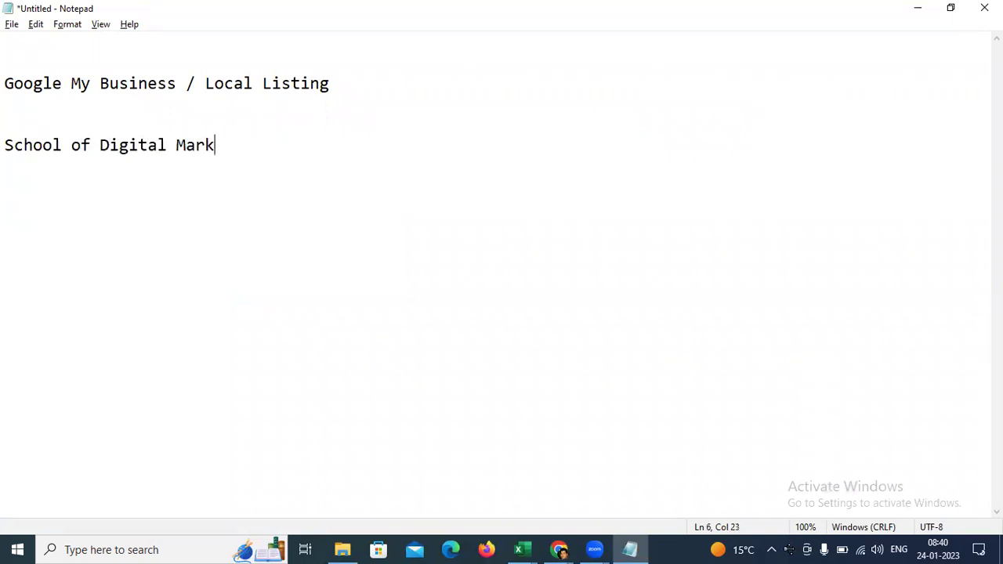
{"action": "key", "text": "BackSpace"}
{"action": "key", "text": "BackSpace"}
{"action": "key", "text": "BackSpace"}
{"action": "type", "text": "eting ="}
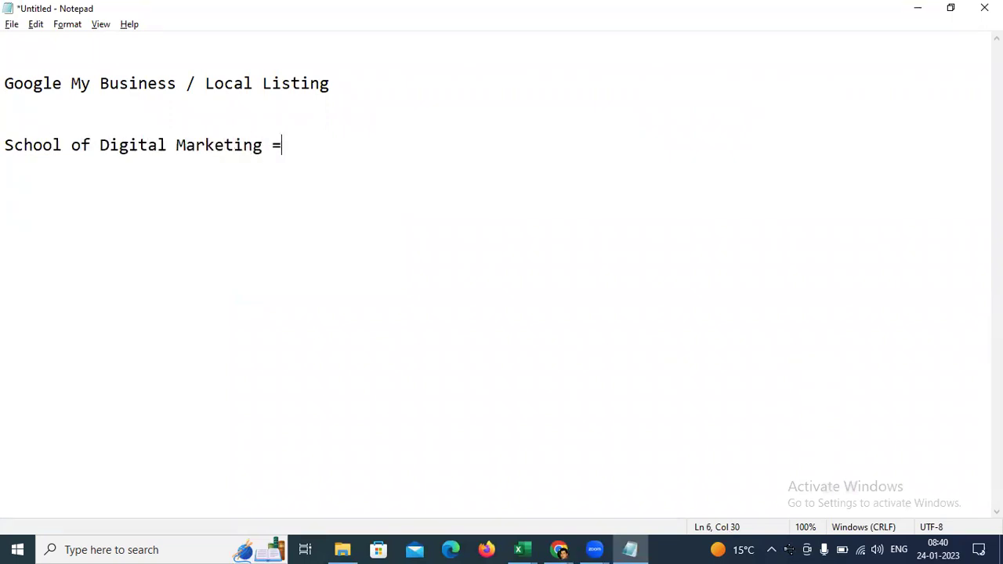
{"action": "key", "text": "BackSpace"}
{"action": "type", "text": "- googl"}
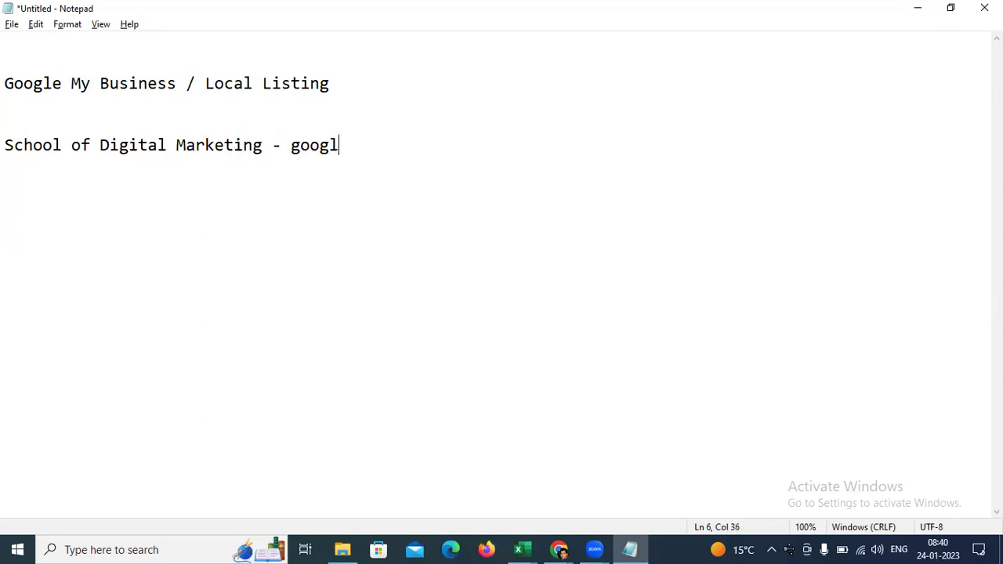
{"action": "type", "text": "e place"}
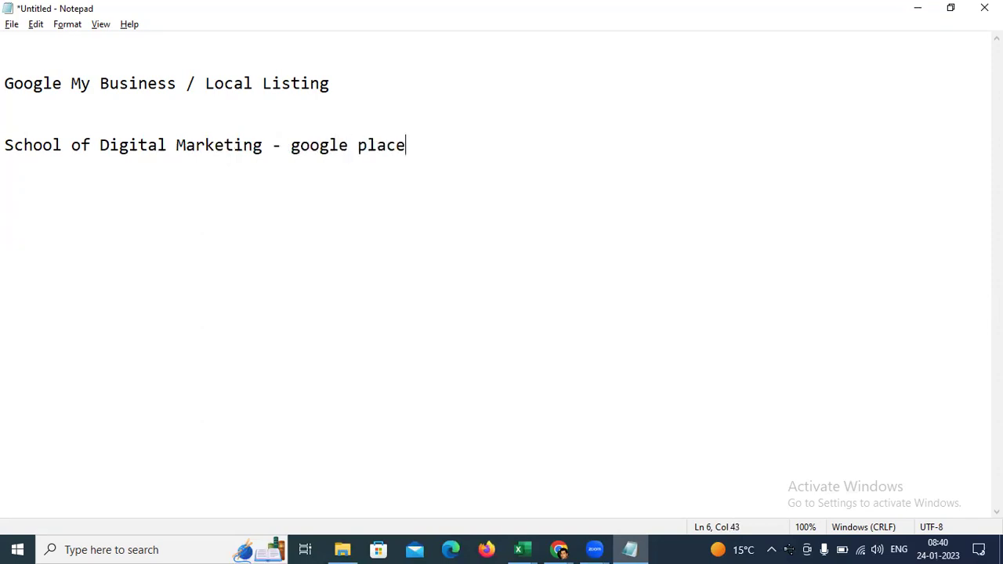
- Add the line "NAP - Name address Phone No" below the School of Digital Marketing line, separated by a blank line
{"action": "key", "text": "Return"}
{"action": "key", "text": "Return"}
{"action": "type", "text": "NAP - Name o"}
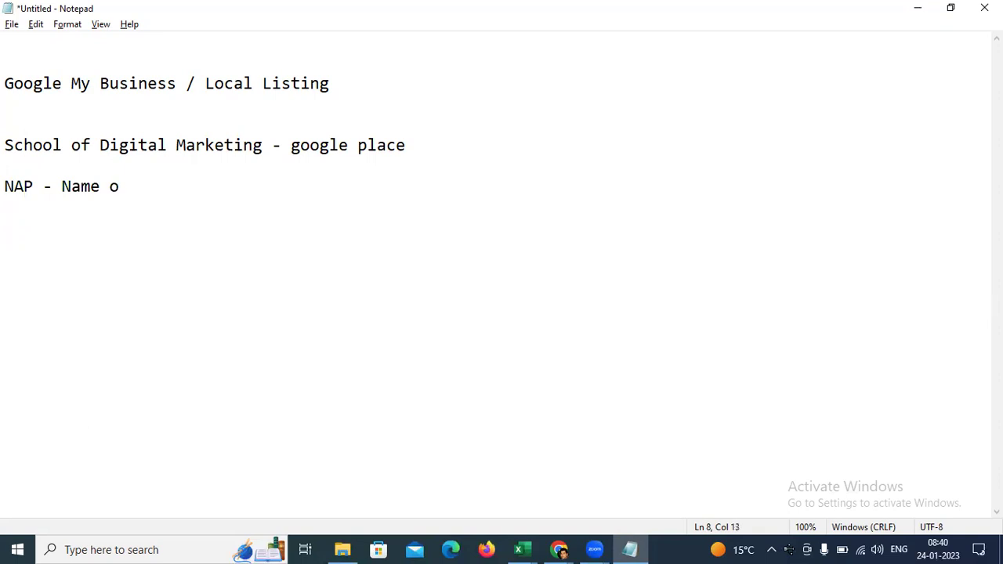
{"action": "key", "text": "BackSpace"}
{"action": "type", "text": "address Phone No"}
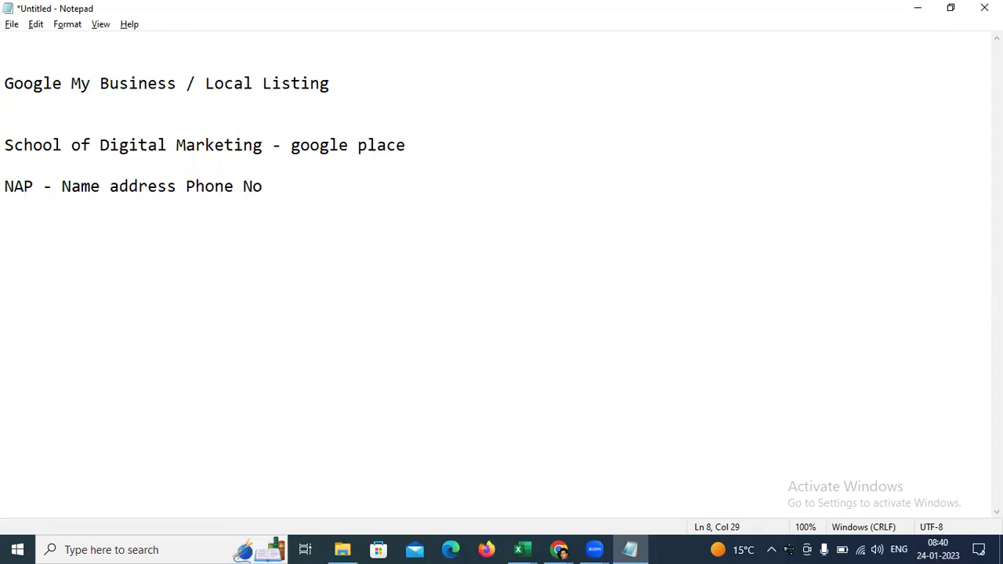
- Copy "School of Digital Marketing" and reuse it in a new line directly beneath, reading "Premium School of Digital Marketing"
{"action": "key", "text": "Up"}
{"action": "key", "text": "Up"}
{"action": "key", "text": "shift+End"}
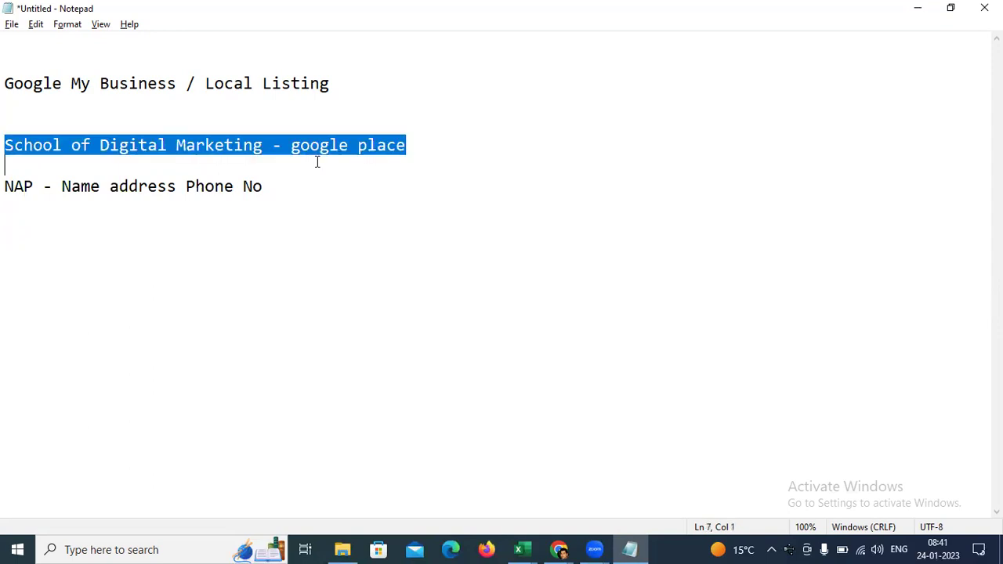
{"action": "key", "text": "ctrl+shift+Left"}
{"action": "key", "text": "ctrl+shift+Left"}
{"action": "key", "text": "shift+Left"}
{"action": "key", "text": "shift+Left"}
{"action": "key", "text": "shift+Left"}
{"action": "key", "text": "ctrl+c"}
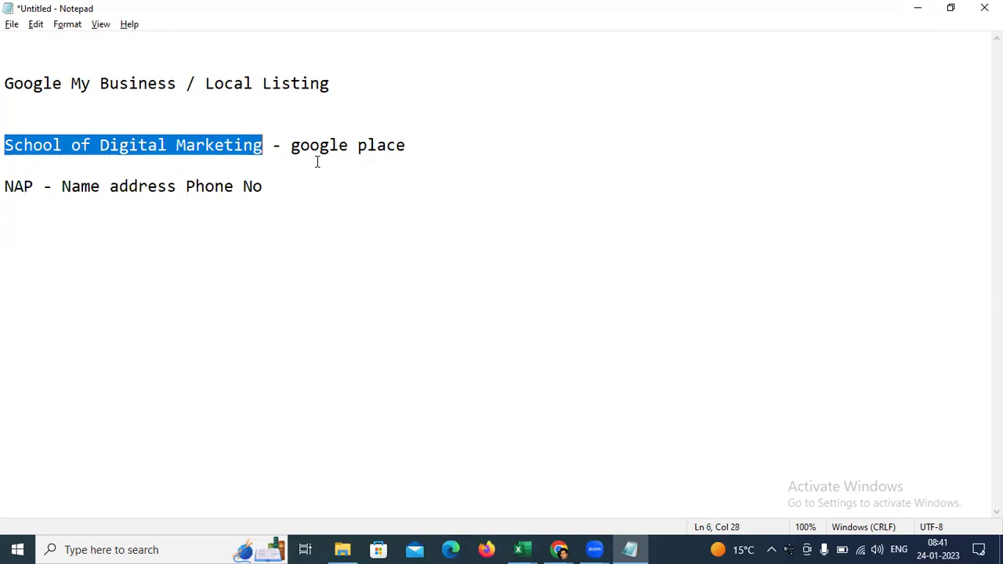
{"action": "key", "text": "End"}
{"action": "key", "text": "Return"}
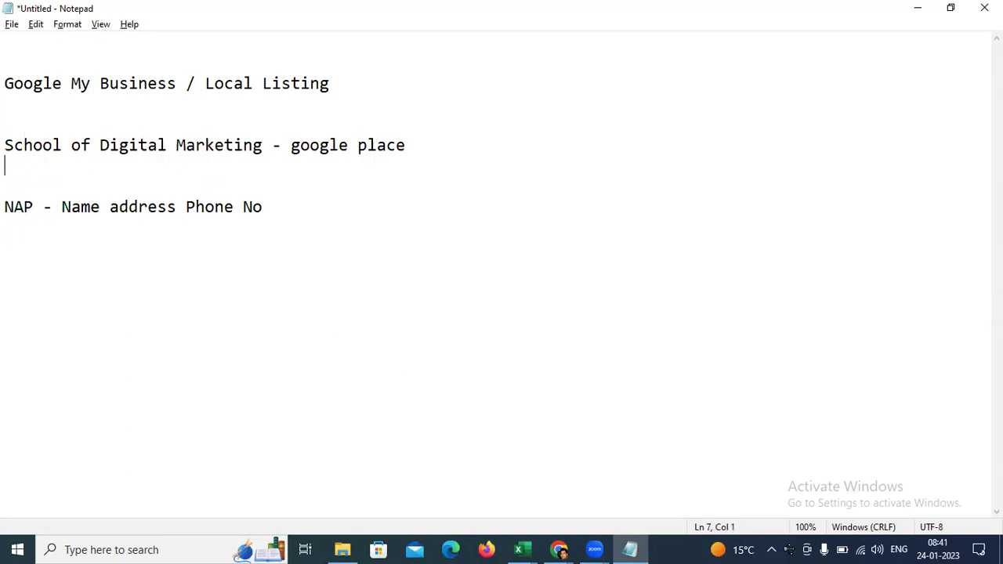
{"action": "type", "text": "Premium"}
{"action": "key", "text": "ctrl+v"}
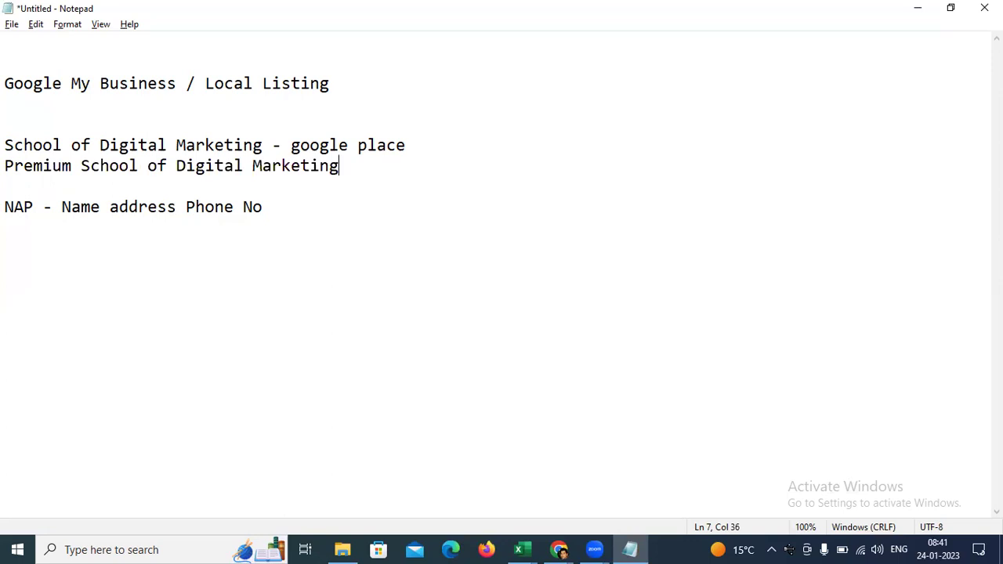
{"action": "key", "text": "Up"}
{"action": "key", "text": "Up"}
{"action": "key", "text": "Down"}
{"action": "key", "text": "shift+Down"}
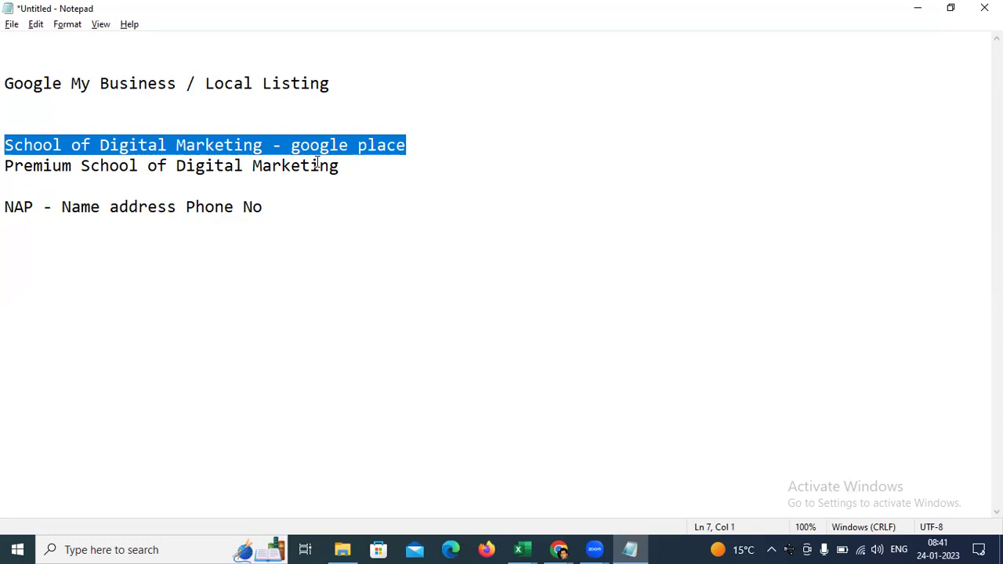
{"action": "key", "text": "shift+Up"}
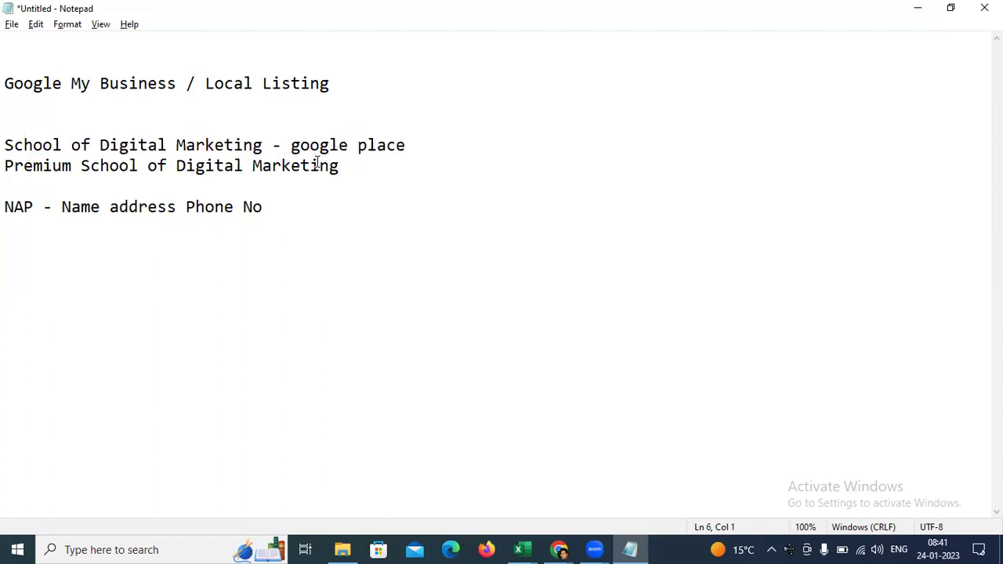
{"action": "key", "text": "alt+Tab"}
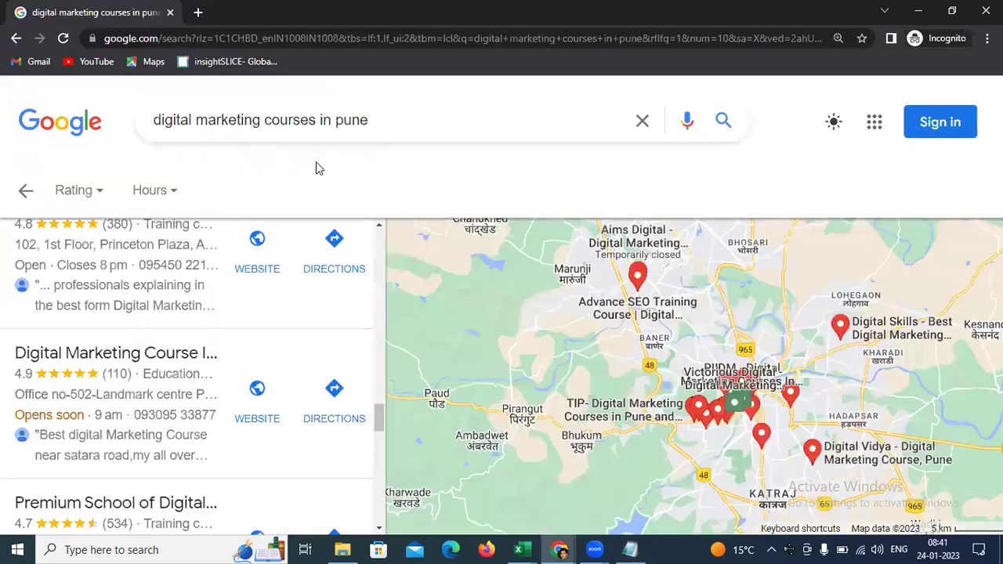
{"action": "scroll", "coordinate": [101, 329], "scroll_direction": "up", "scroll_amount": 1}
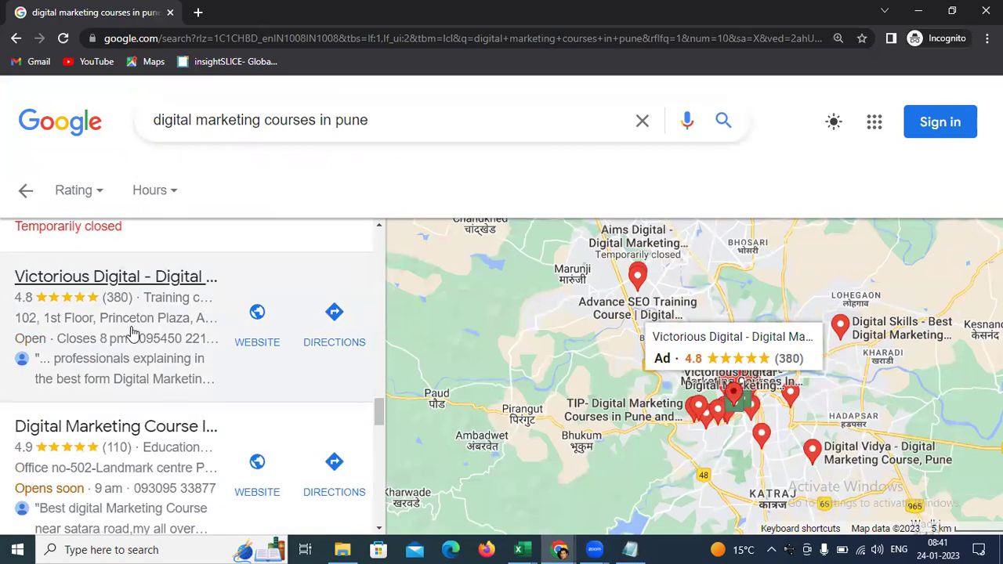
{"action": "key", "text": "alt+Tab"}
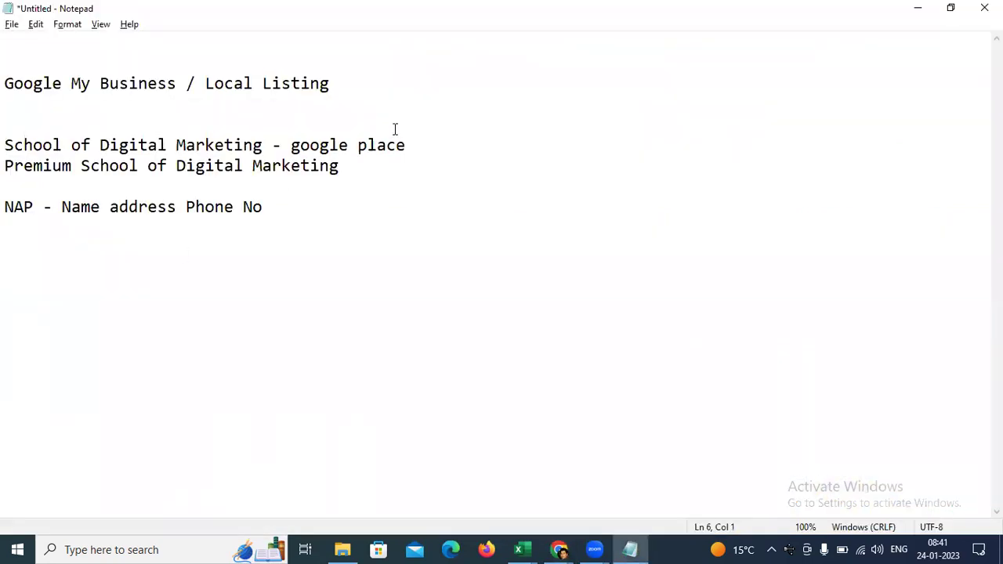
- Insert a "Local Listing" heading between the Premium School of Digital Marketing line and the NAP line
{"action": "left_click", "coordinate": [363, 170]}
{"action": "key", "text": "Return"}
{"action": "key", "text": "Return"}
{"action": "type", "text": "Local li"}
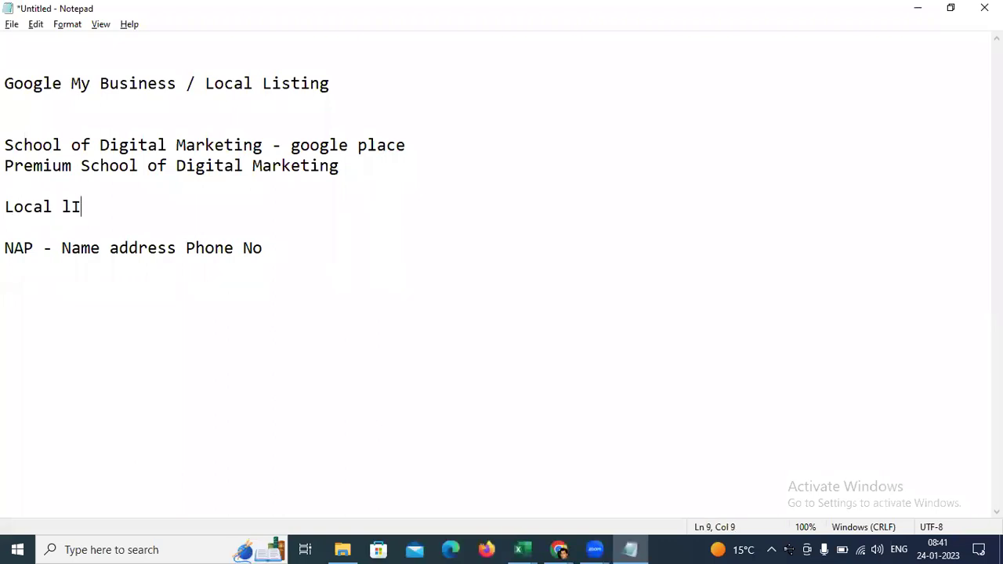
{"action": "key", "text": "BackSpace"}
{"action": "key", "text": "BackSpace"}
{"action": "type", "text": "L"}
{"action": "type", "text": "isy"}
{"action": "key", "text": "BackSpace"}
{"action": "type", "text": "ting"}
{"action": "key", "text": "Return"}
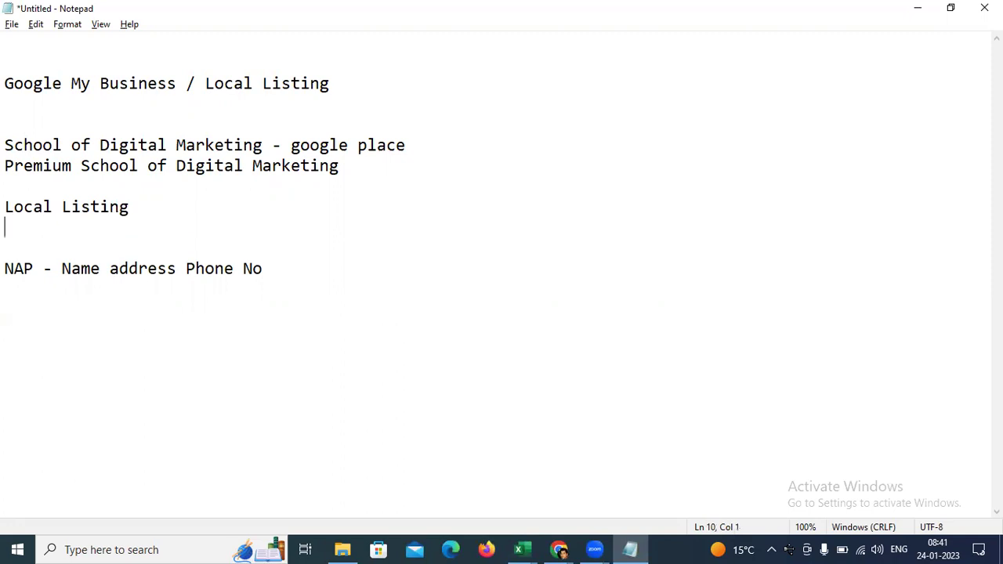
- List Justdial, yello pages and sulekha on separate lines under the Local Listing heading
{"action": "key", "text": "Return"}
{"action": "type", "text": "Justda"}
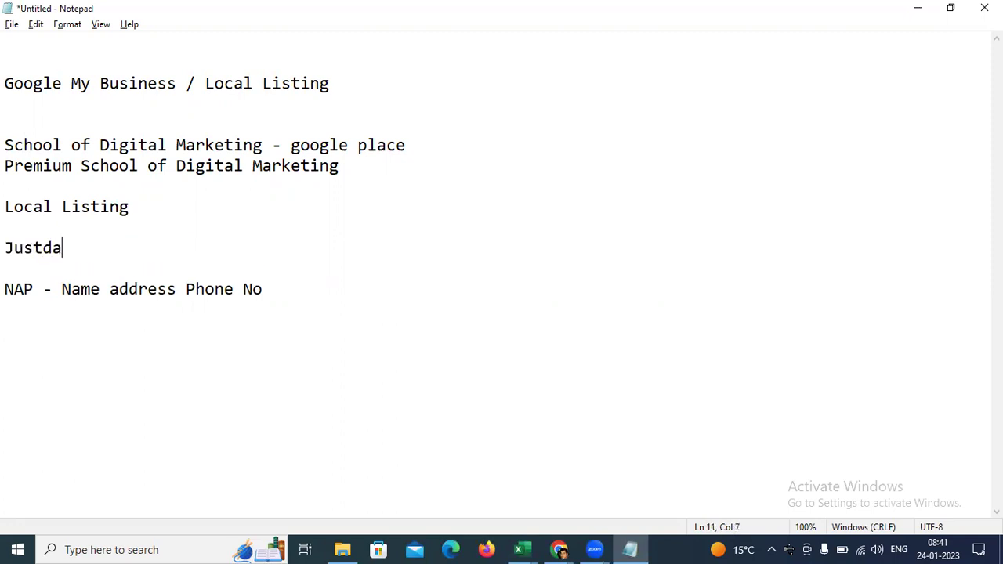
{"action": "key", "text": "BackSpace"}
{"action": "type", "text": "ial"}
{"action": "key", "text": "Return"}
{"action": "type", "text": "yello pagew"}
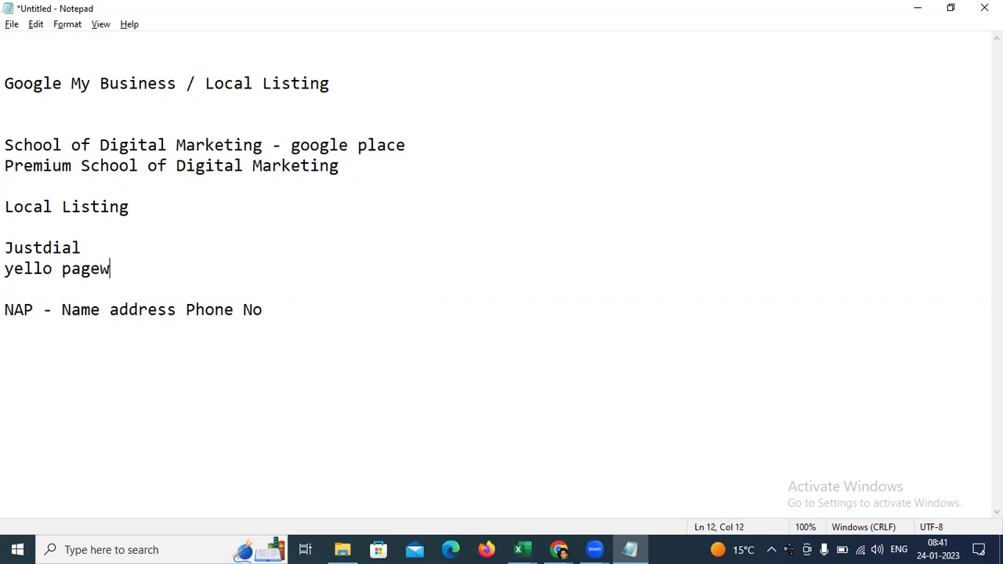
{"action": "key", "text": "BackSpace"}
{"action": "type", "text": "s"}
{"action": "key", "text": "Return"}
{"action": "type", "text": "sulekha"}
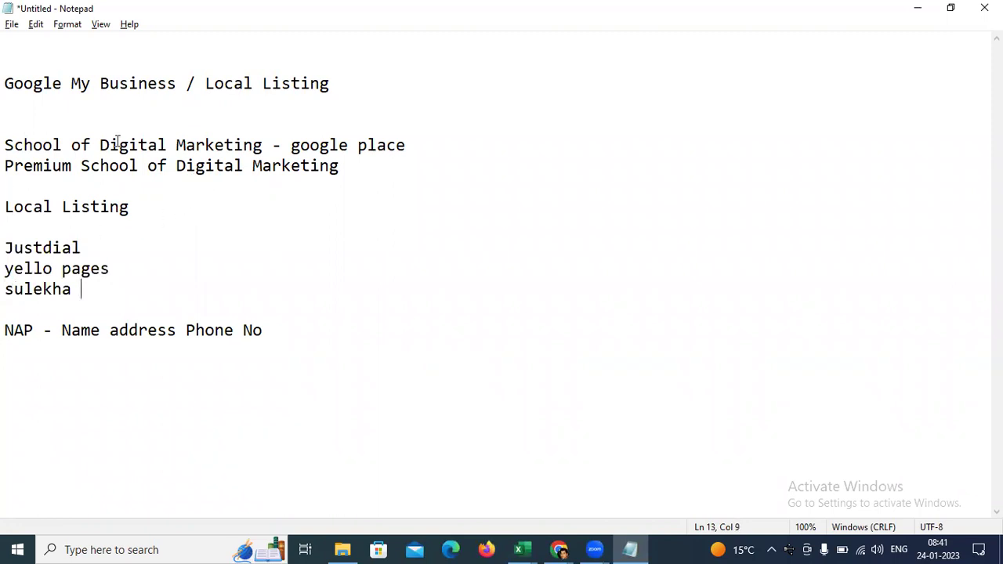
- Compare the google place business name with the Premium name variant and the three local listing sites by highlighting them in the notes
{"action": "left_click_drag", "start_coordinate": [292, 146], "coordinate": [398, 145]}
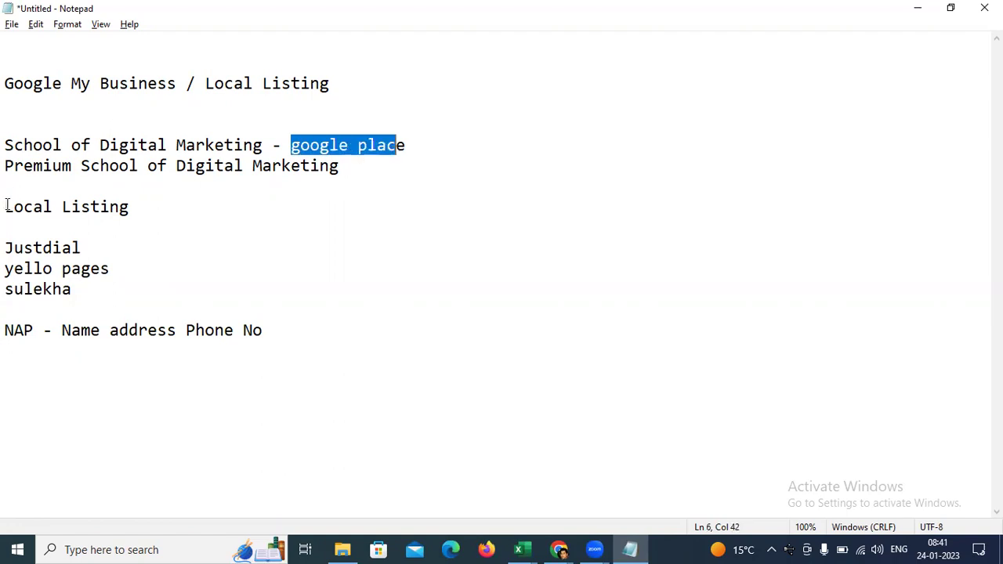
{"action": "left_click_drag", "start_coordinate": [11, 248], "coordinate": [95, 290]}
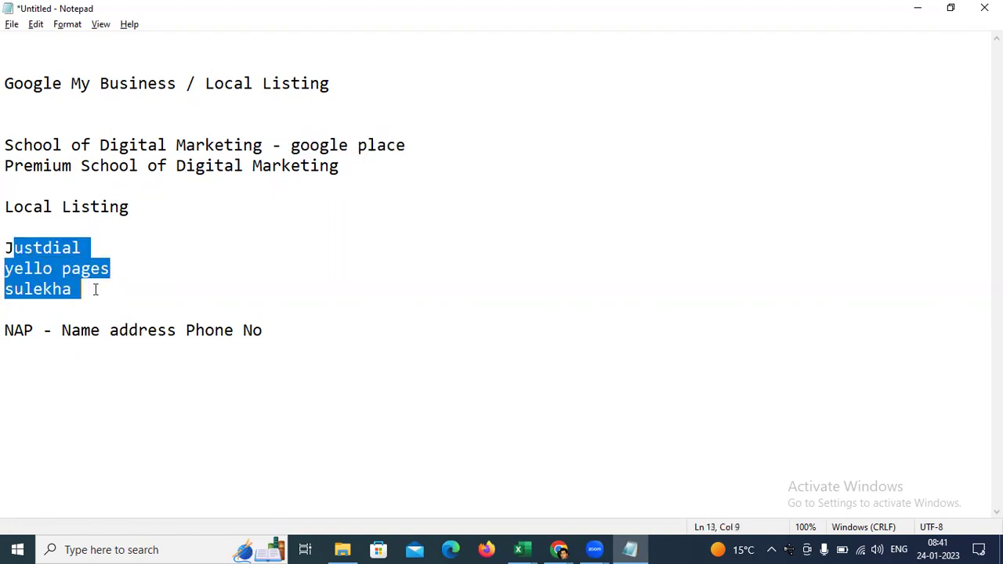
{"action": "left_click", "coordinate": [95, 290]}
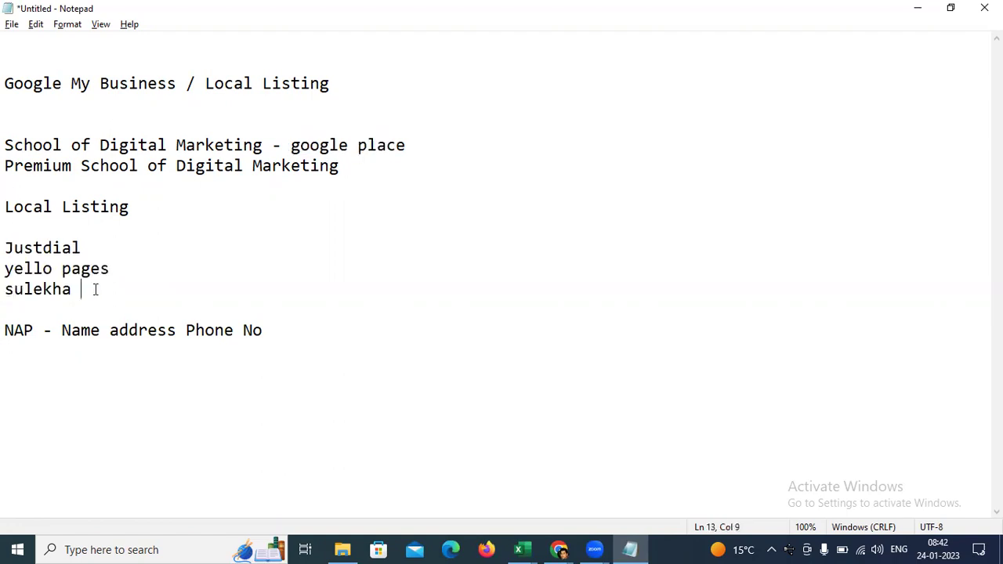
{"action": "left_click_drag", "start_coordinate": [5, 145], "coordinate": [264, 150]}
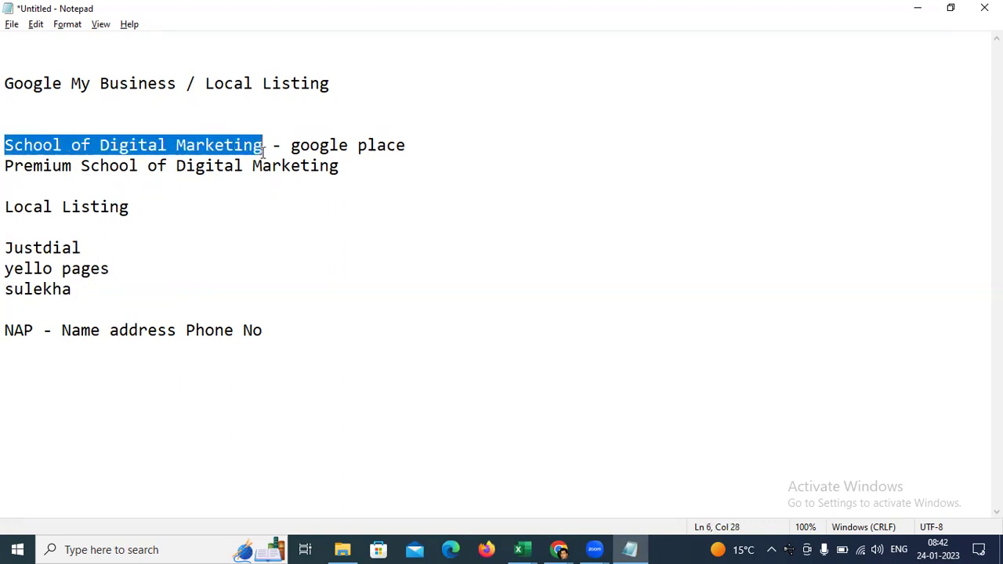
{"action": "left_click", "coordinate": [5, 165]}
{"action": "left_click_drag", "start_coordinate": [5, 166], "coordinate": [71, 168]}
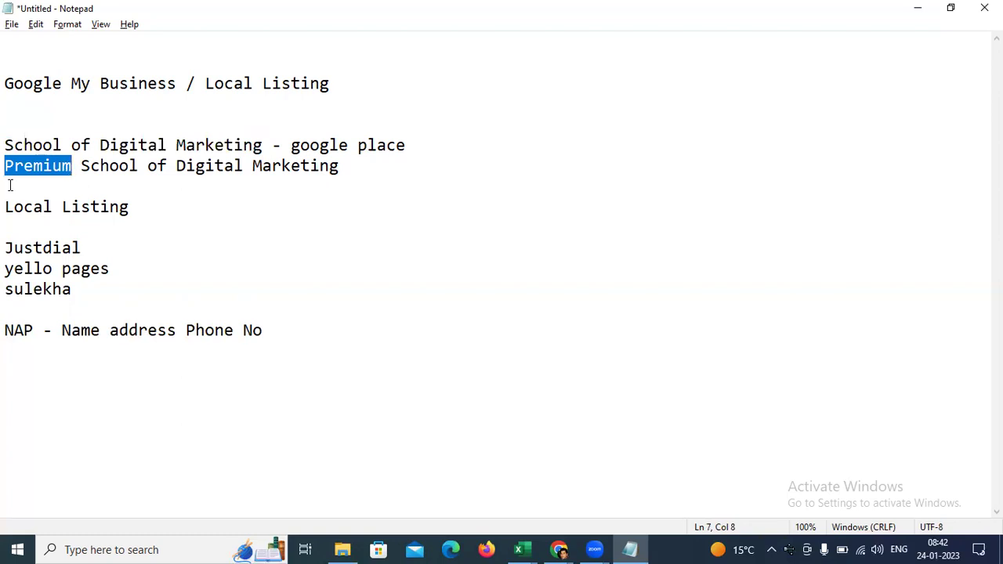
{"action": "left_click_drag", "start_coordinate": [5, 248], "coordinate": [98, 292]}
{"action": "left_click_drag", "start_coordinate": [4, 147], "coordinate": [271, 148]}
{"action": "key", "text": "alt+Tab"}
{"action": "key", "text": "alt+shift+Tab"}
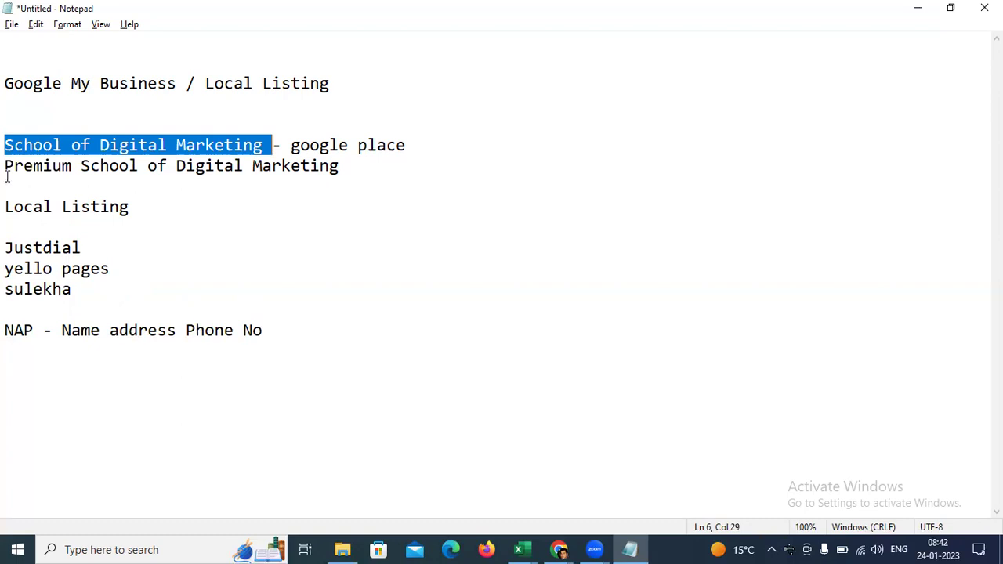
{"action": "left_click_drag", "start_coordinate": [5, 248], "coordinate": [111, 295]}
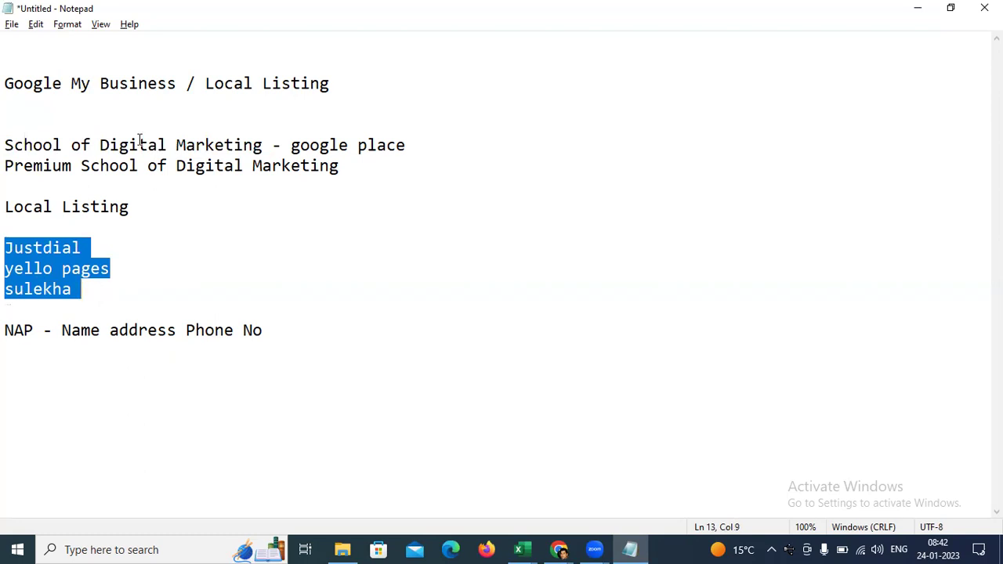
- Highlight Premium in the notes, switch to the incognito Chrome window, and return to the main results to review the Places listings
{"action": "double_click", "coordinate": [35, 167]}
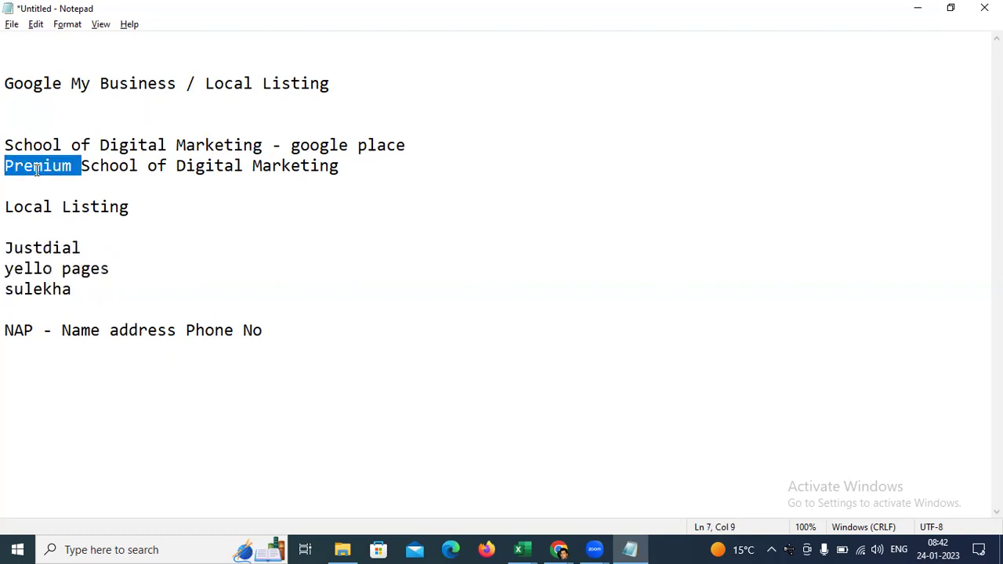
{"action": "key", "text": "alt+Tab"}
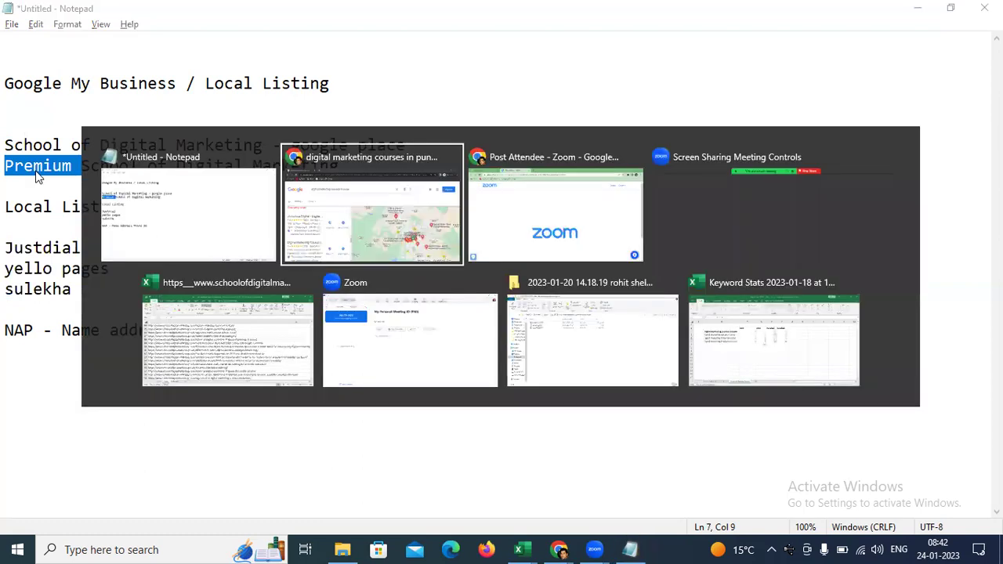
{"action": "scroll", "coordinate": [441, 388], "scroll_direction": "up", "scroll_amount": 2}
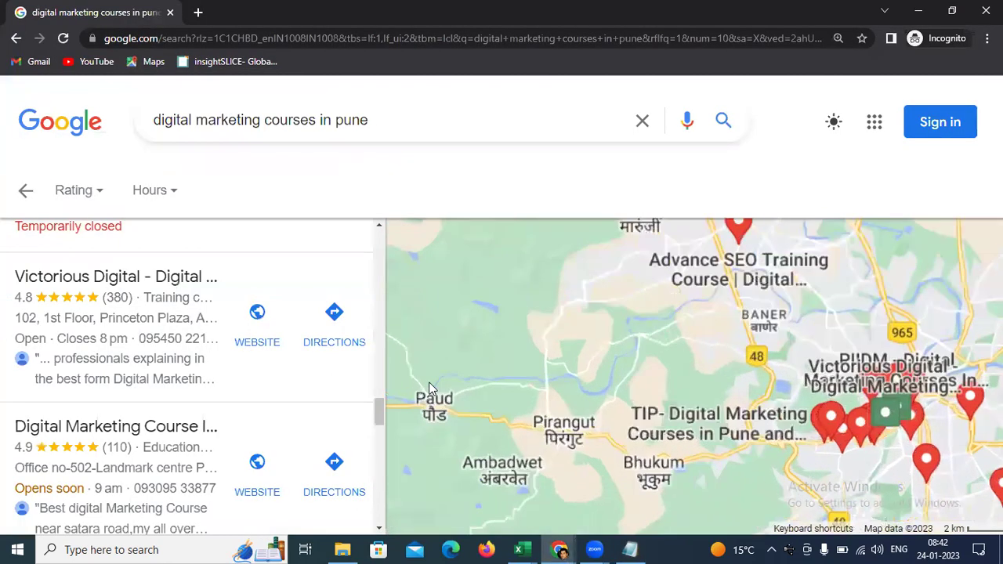
{"action": "left_click_drag", "start_coordinate": [380, 409], "coordinate": [400, 215]}
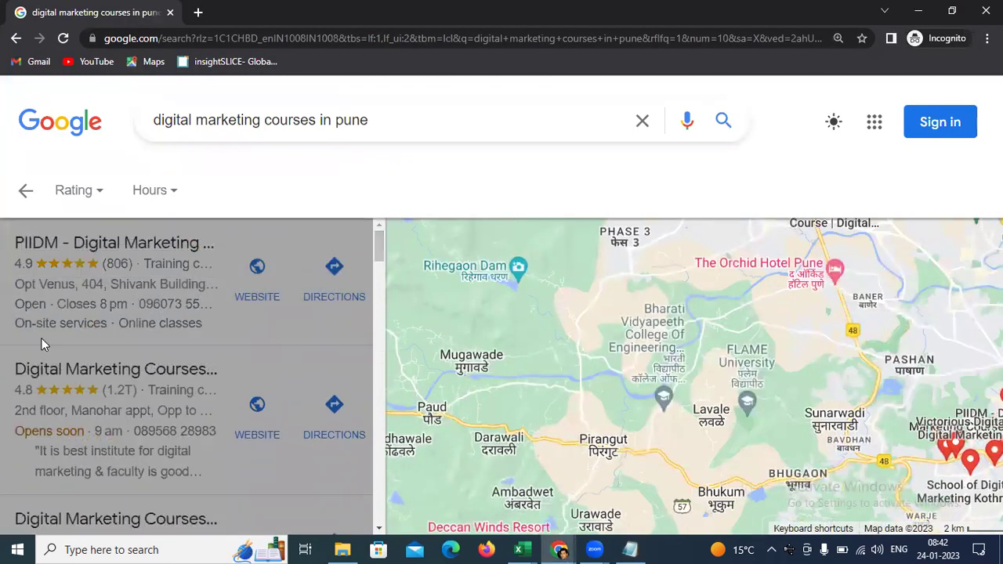
{"action": "left_click", "coordinate": [24, 195]}
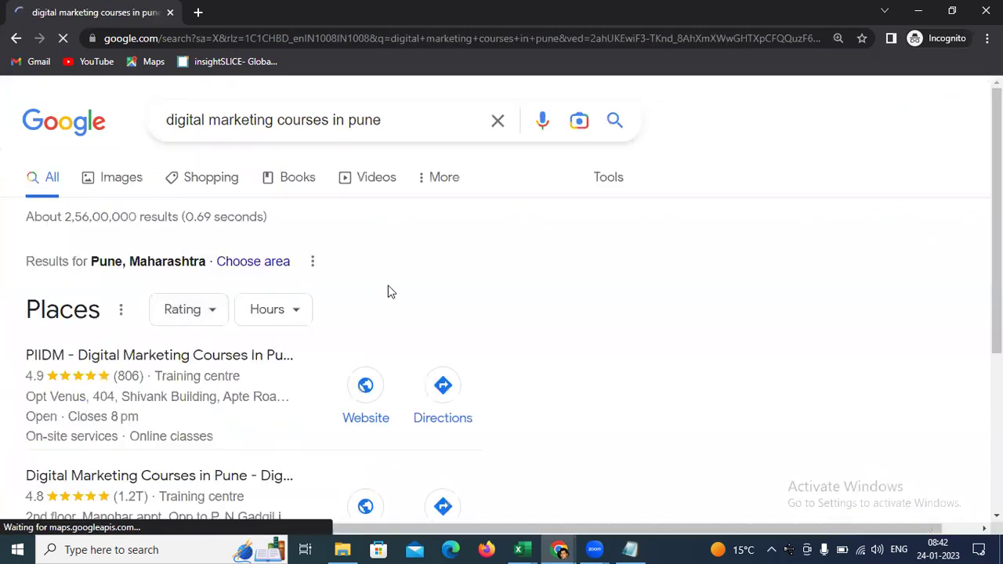
{"action": "scroll", "coordinate": [233, 288], "scroll_direction": "down", "scroll_amount": 1}
{"action": "scroll", "coordinate": [233, 288], "scroll_direction": "down", "scroll_amount": 2}
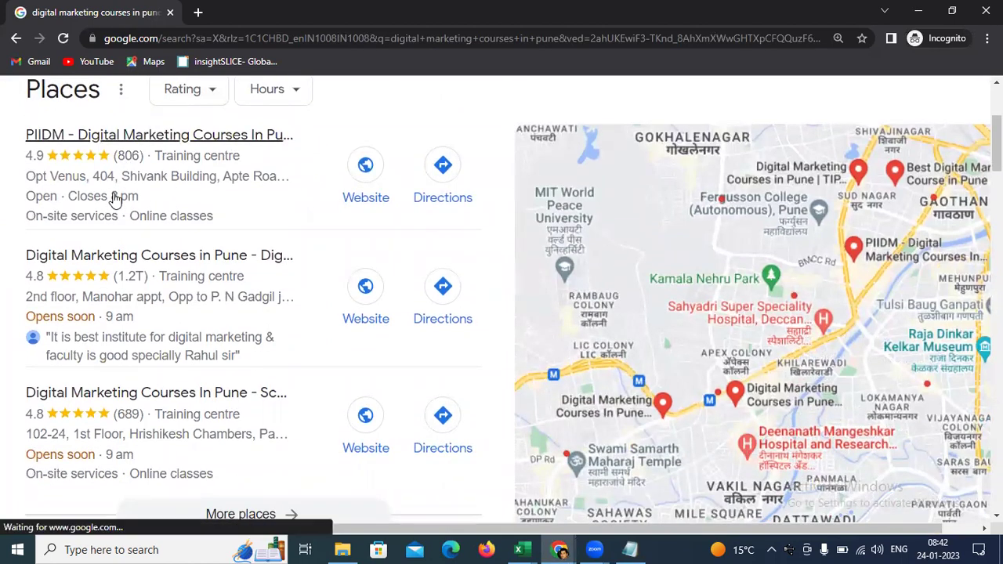
{"action": "scroll", "coordinate": [115, 235], "scroll_direction": "down", "scroll_amount": 1}
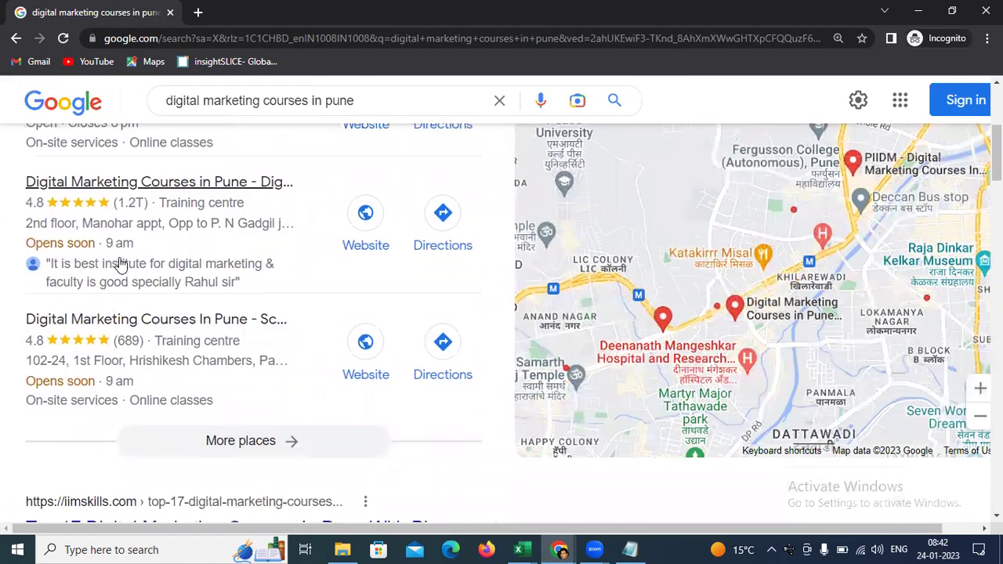
{"action": "scroll", "coordinate": [235, 196], "scroll_direction": "up", "scroll_amount": 4}
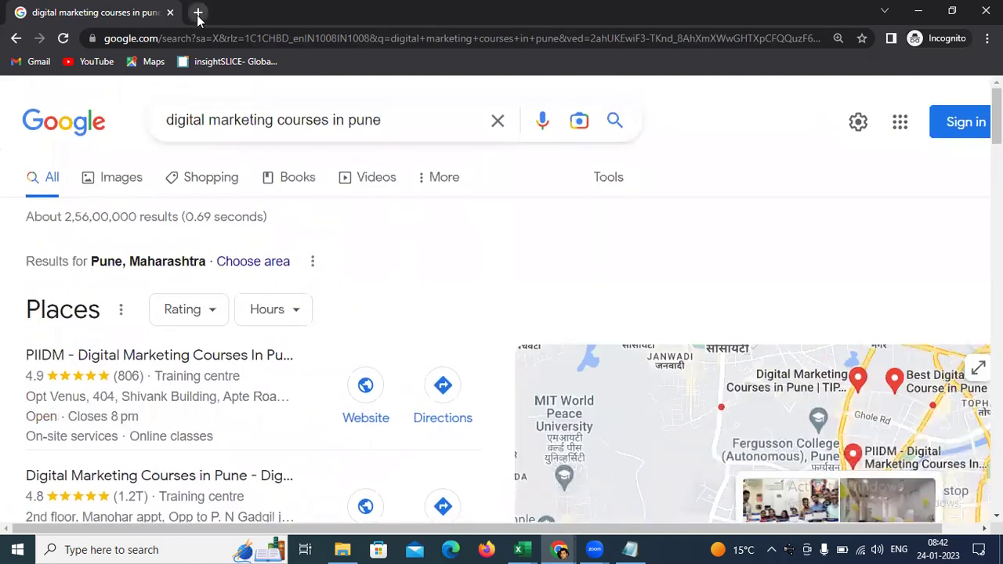
- Open a new incognito tab, and switch to the signed-in Chrome window showing the Zoom Post Attendee page
{"action": "left_click", "coordinate": [197, 11]}
{"action": "key", "text": "alt+Tab"}
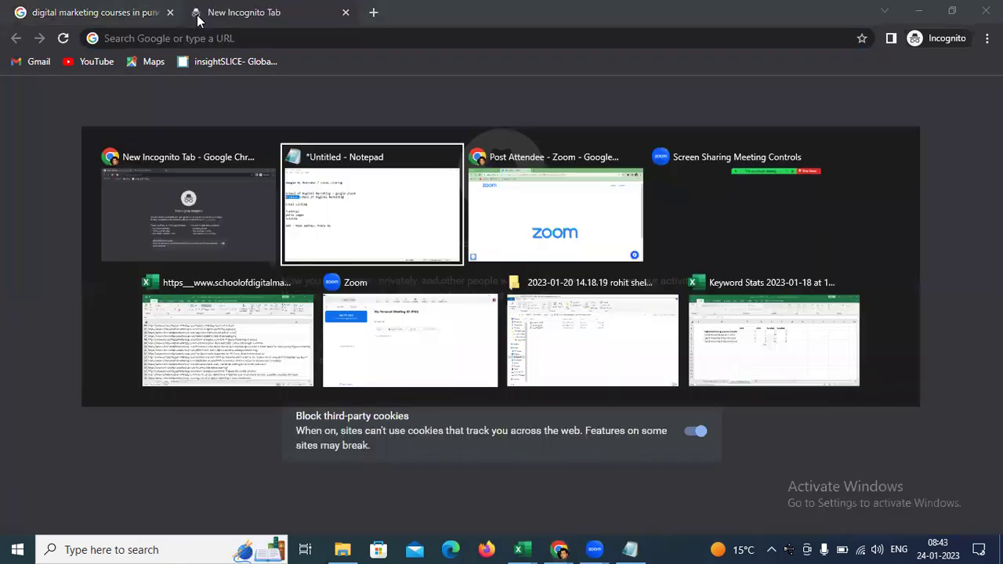
{"action": "key", "text": "alt+Tab"}
{"action": "key", "text": "alt+Tab"}
{"action": "key", "text": "alt+Tab"}
{"action": "key", "text": "alt+Tab"}
{"action": "key", "text": "alt+shift+Tab"}
{"action": "key", "text": "alt+shift+Tab"}
{"action": "key", "text": "alt+shift+Tab"}
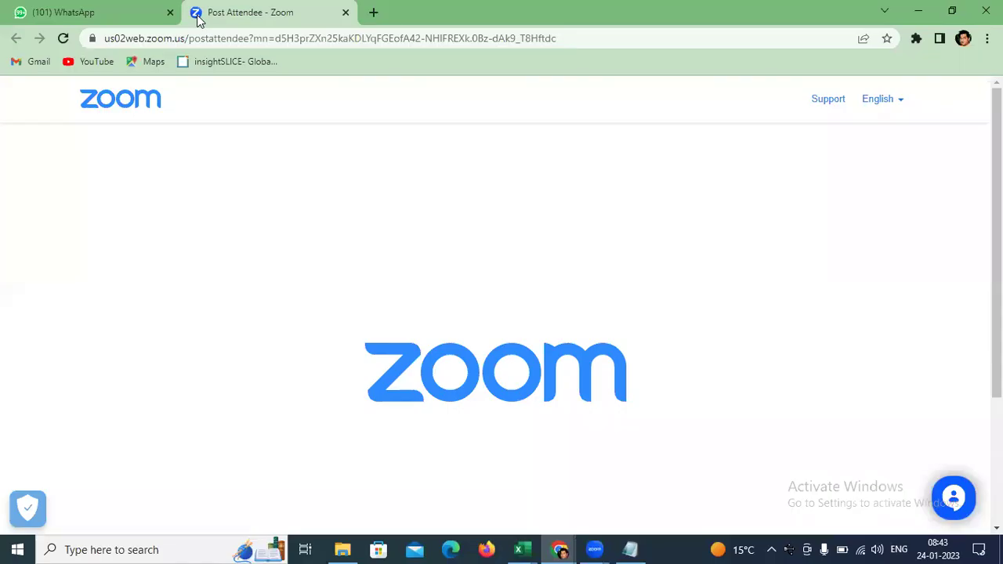
- Search for "google my business" in a new tab and go through the Google Business Profile result to the Business Profile Manager
{"action": "left_click", "coordinate": [370, 12]}
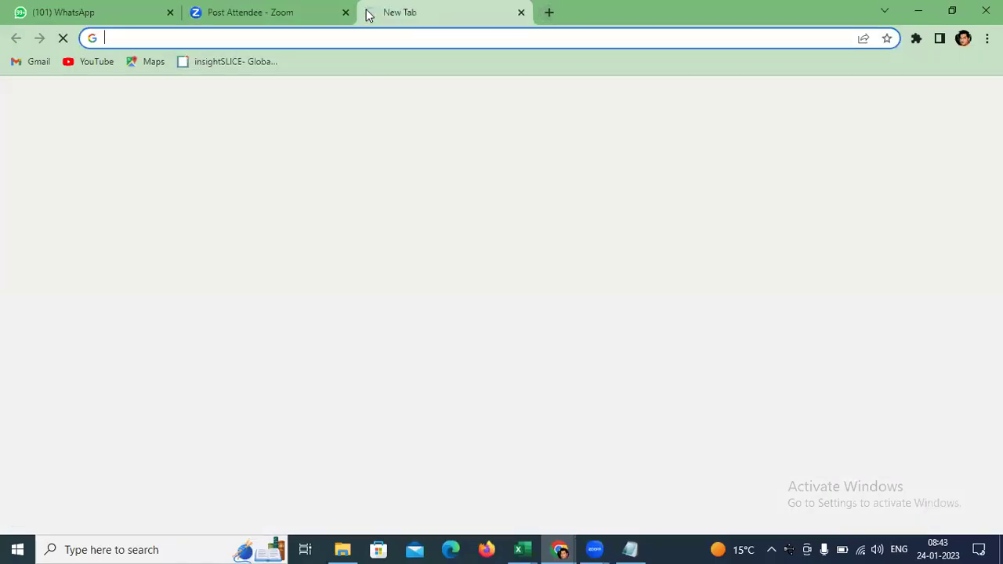
{"action": "type", "text": "google my"}
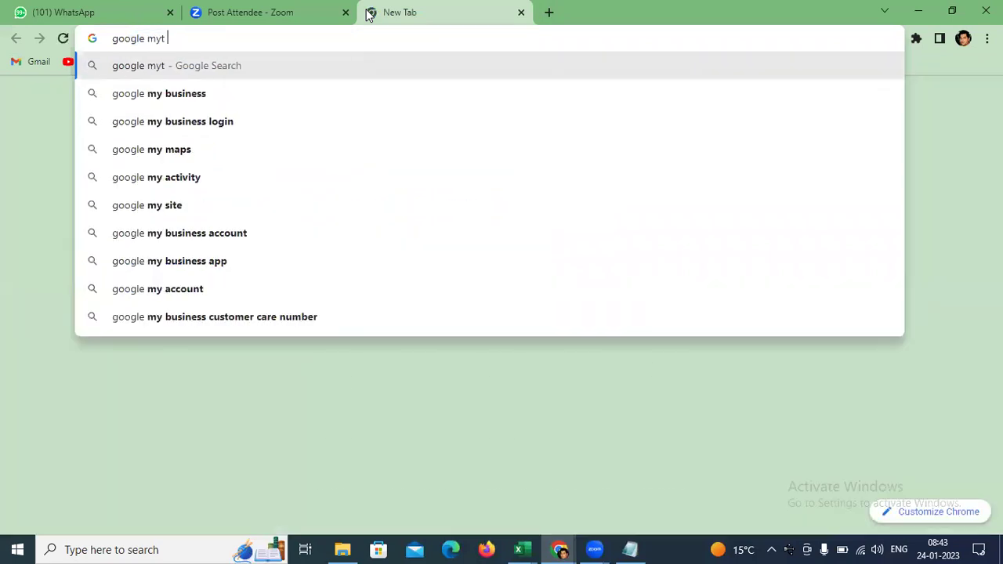
{"action": "type", "text": " business"}
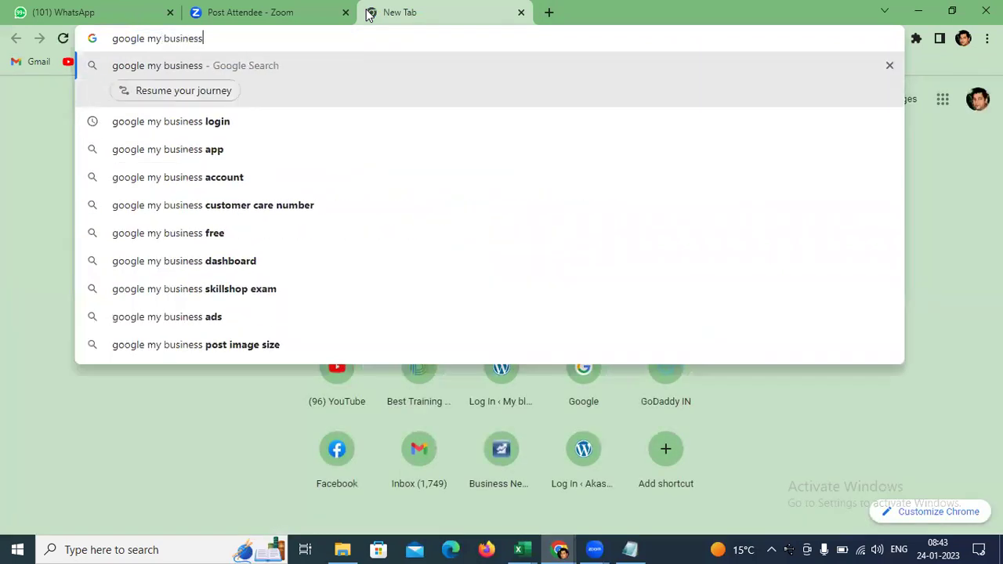
{"action": "key", "text": "Return"}
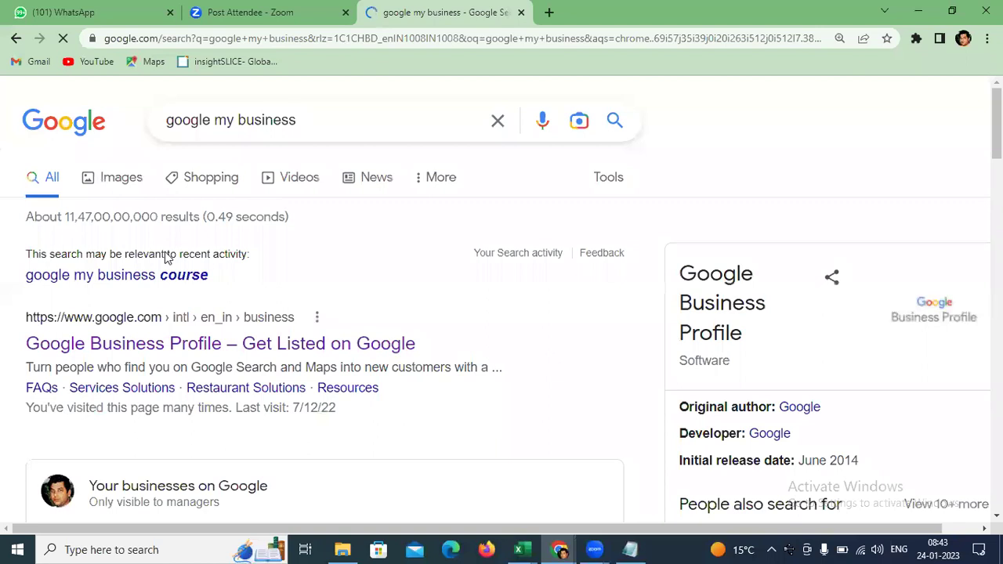
{"action": "left_click", "coordinate": [200, 347]}
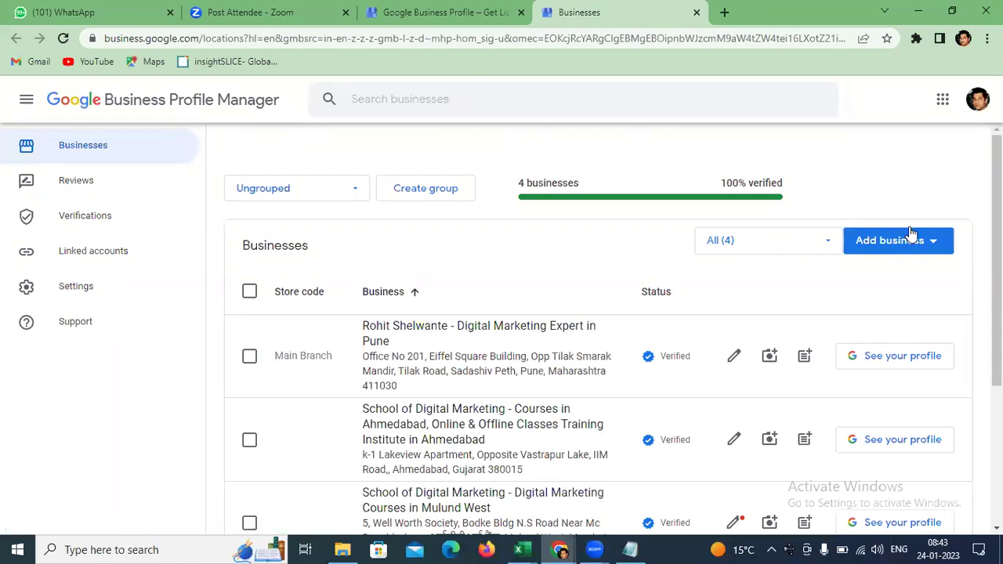
- Review the names, addresses and verification status of the ungrouped businesses
{"action": "scroll", "coordinate": [818, 206], "scroll_direction": "down", "scroll_amount": 2}
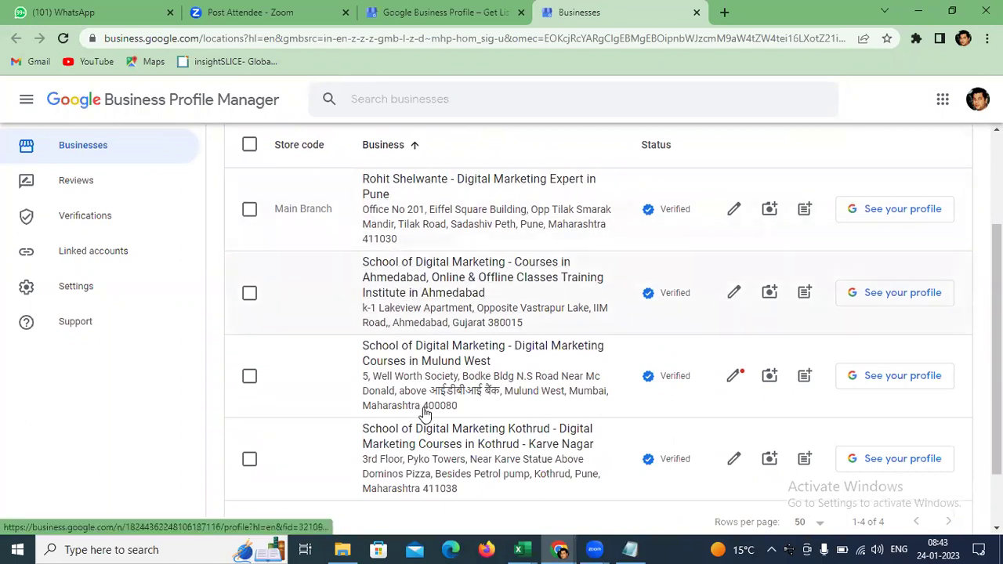
{"action": "scroll", "coordinate": [454, 392], "scroll_direction": "down", "scroll_amount": 1}
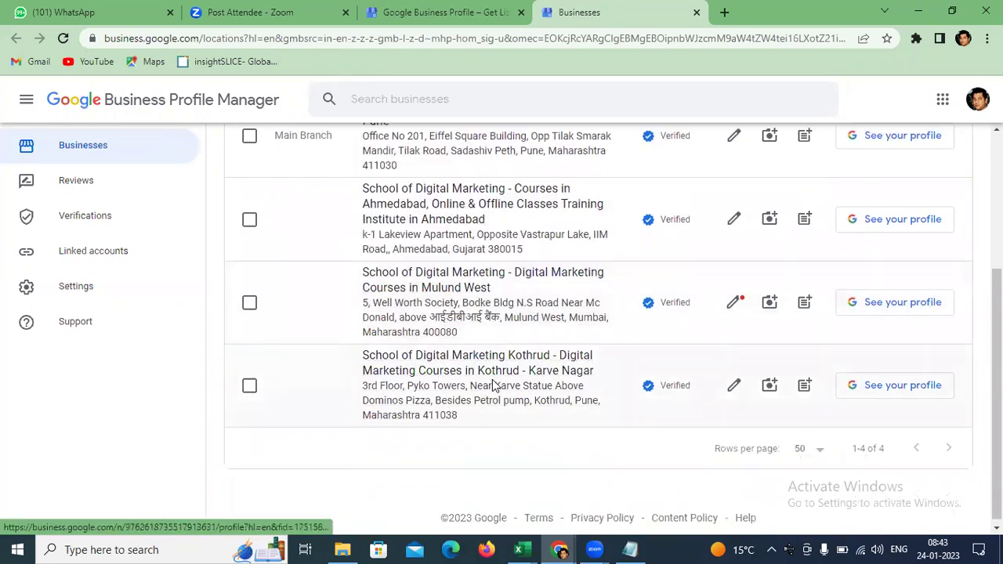
{"action": "scroll", "coordinate": [381, 385], "scroll_direction": "up", "scroll_amount": 3}
- Show the Pune PCMC & Kothrud business group and review the locations it contains
{"action": "left_click", "coordinate": [297, 187]}
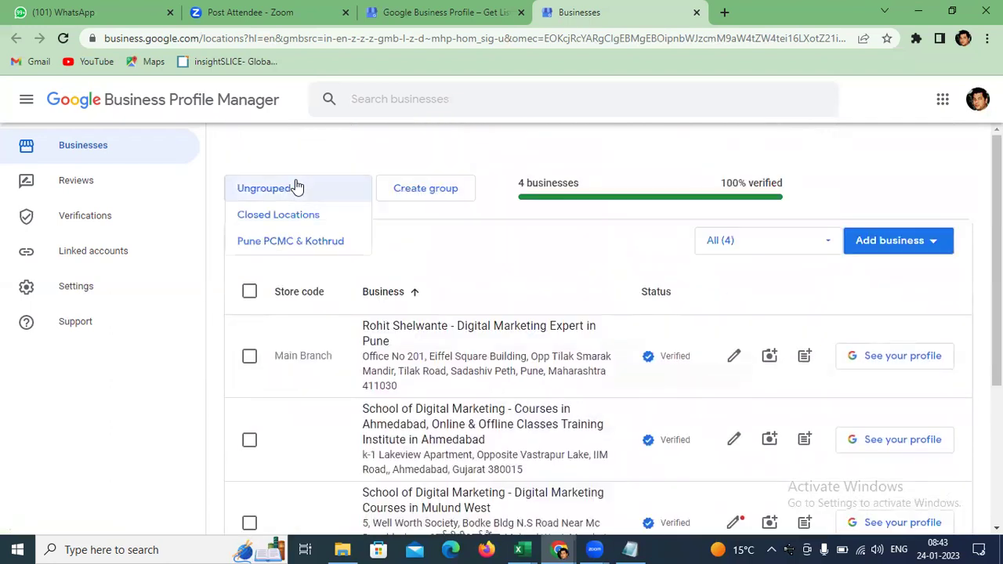
{"action": "left_click", "coordinate": [282, 246]}
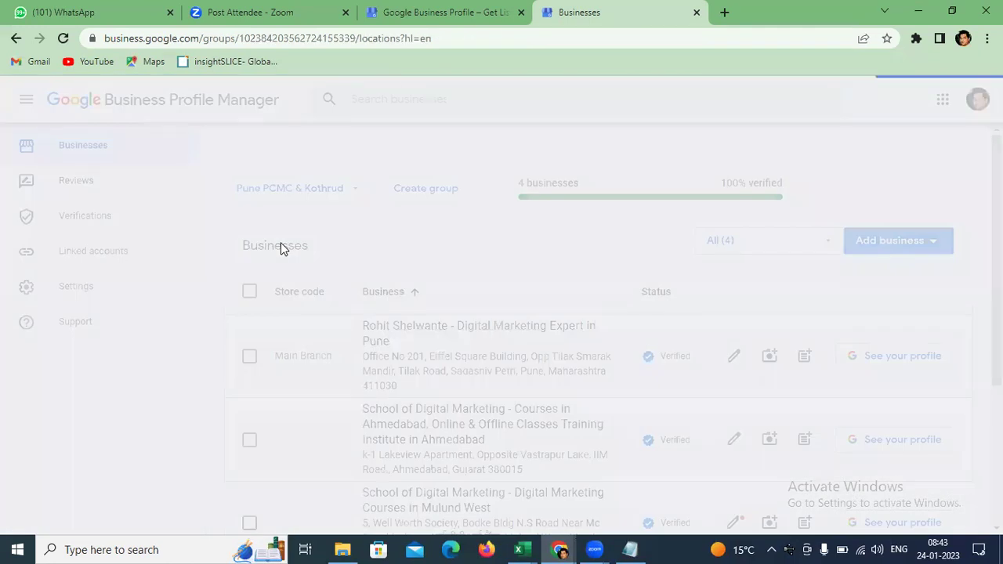
{"action": "scroll", "coordinate": [475, 298], "scroll_direction": "down", "scroll_amount": 1}
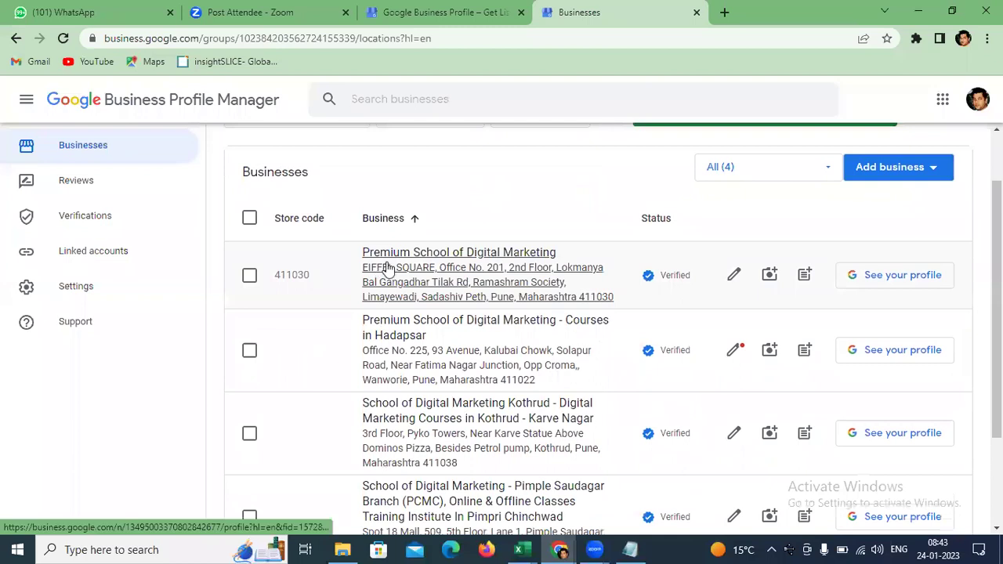
{"action": "scroll", "coordinate": [391, 274], "scroll_direction": "down", "scroll_amount": 1}
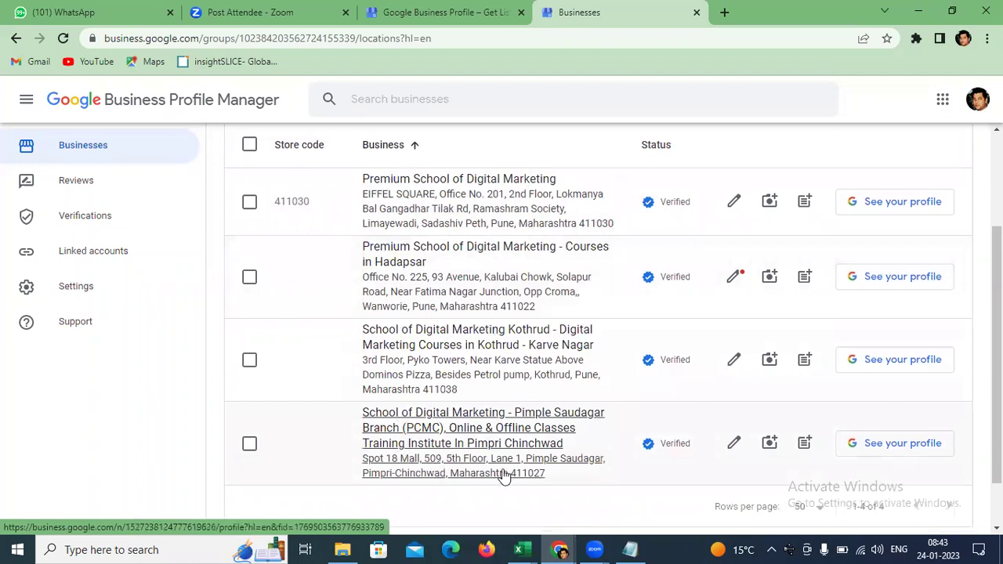
{"action": "scroll", "coordinate": [429, 425], "scroll_direction": "down", "scroll_amount": 1}
{"action": "scroll", "coordinate": [429, 426], "scroll_direction": "up", "scroll_amount": 3}
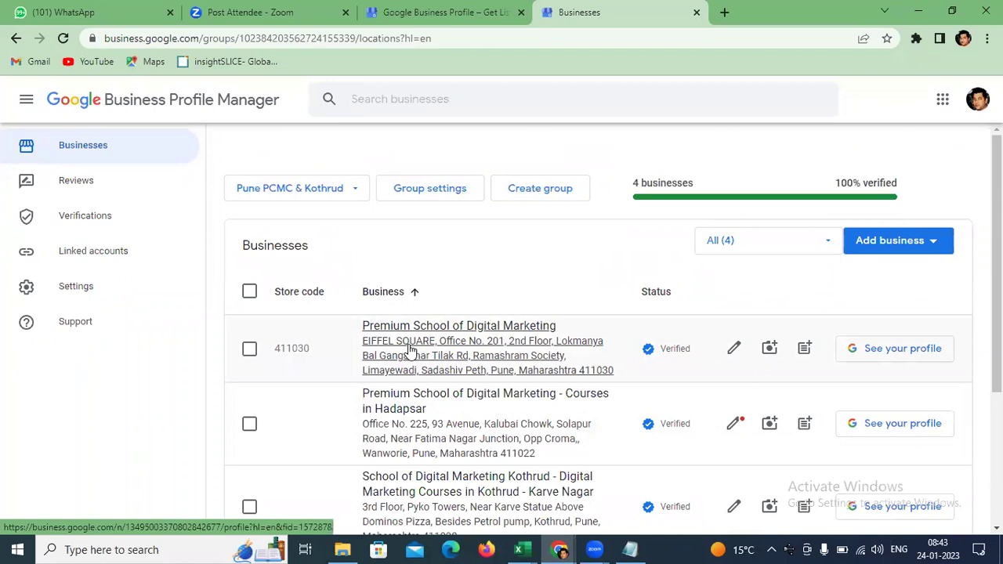
- Open the Premium School of Digital Marketing profile and bring up its performance report from the monthly views figure
{"action": "left_click", "coordinate": [409, 350]}
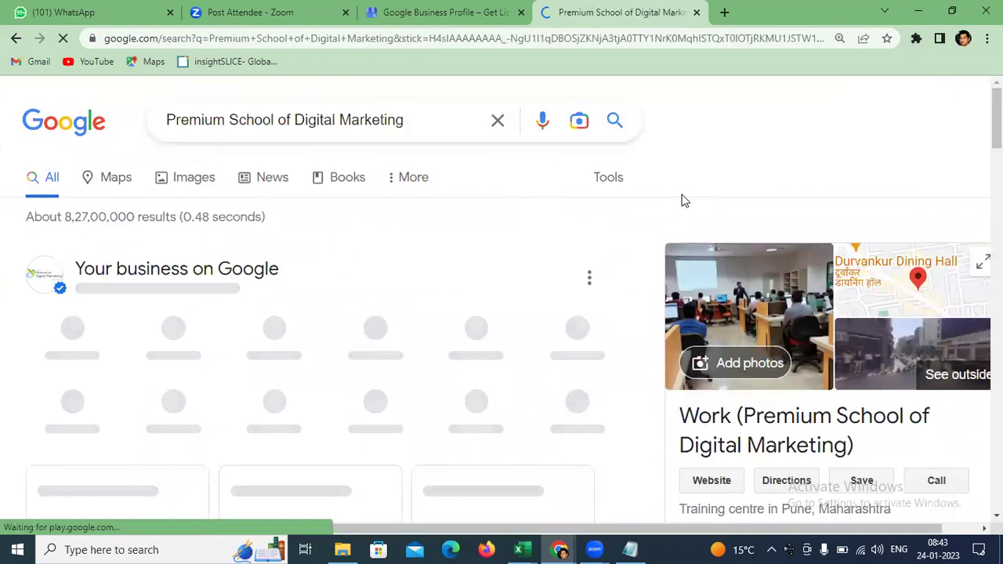
{"action": "scroll", "coordinate": [682, 200], "scroll_direction": "down", "scroll_amount": 2}
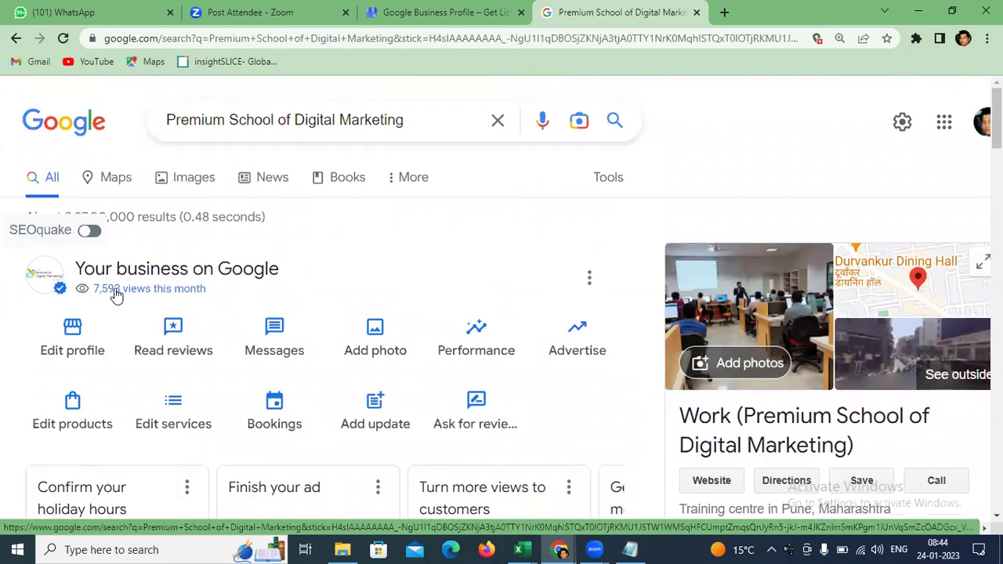
{"action": "left_click", "coordinate": [116, 293]}
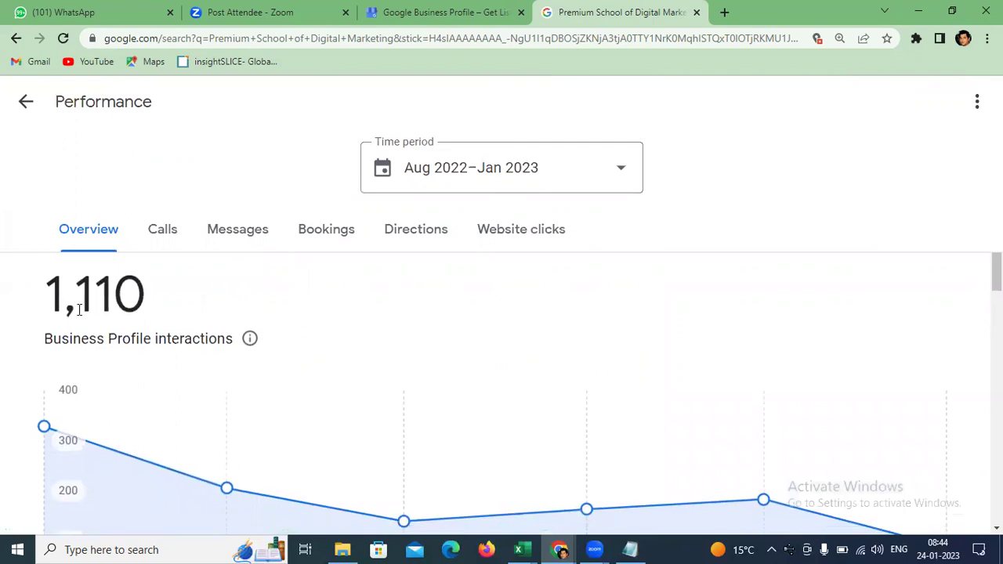
- Examine the monthly Business Profile interactions chart for Aug 2022–Jan 2023, including the January 2023 point
{"action": "scroll", "coordinate": [82, 308], "scroll_direction": "down", "scroll_amount": 2}
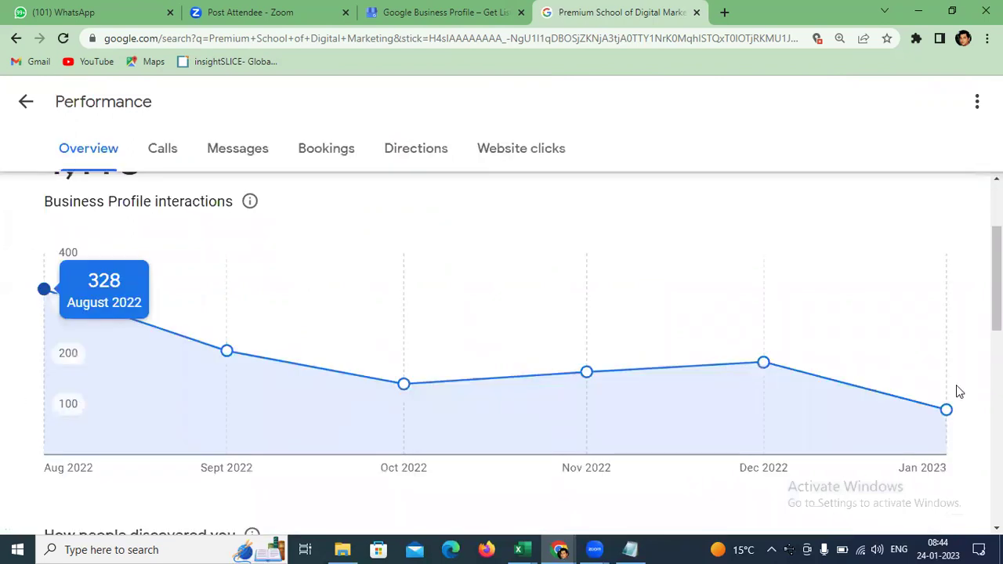
{"action": "mouse_move", "coordinate": [944, 415]}
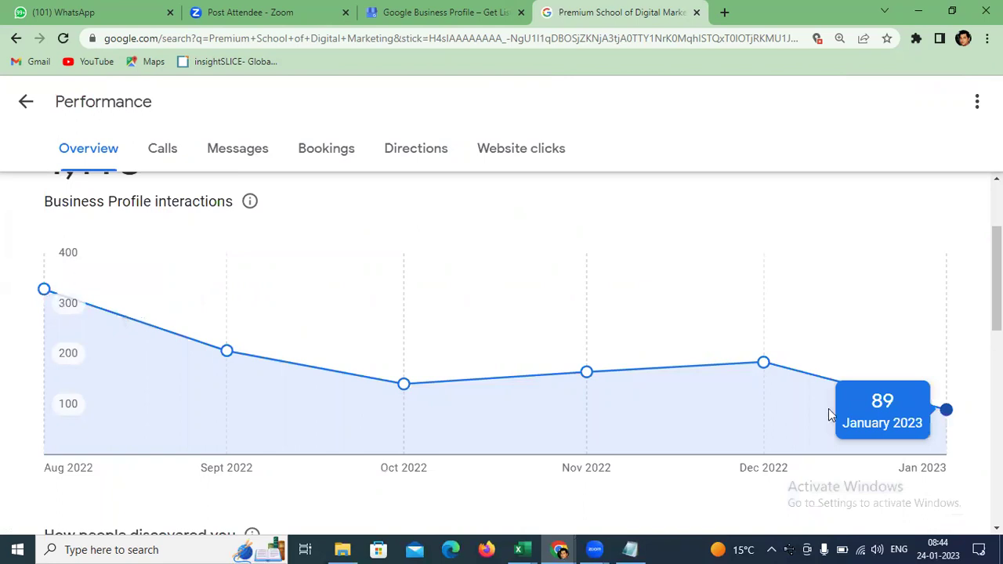
{"action": "scroll", "coordinate": [284, 290], "scroll_direction": "up", "scroll_amount": 2}
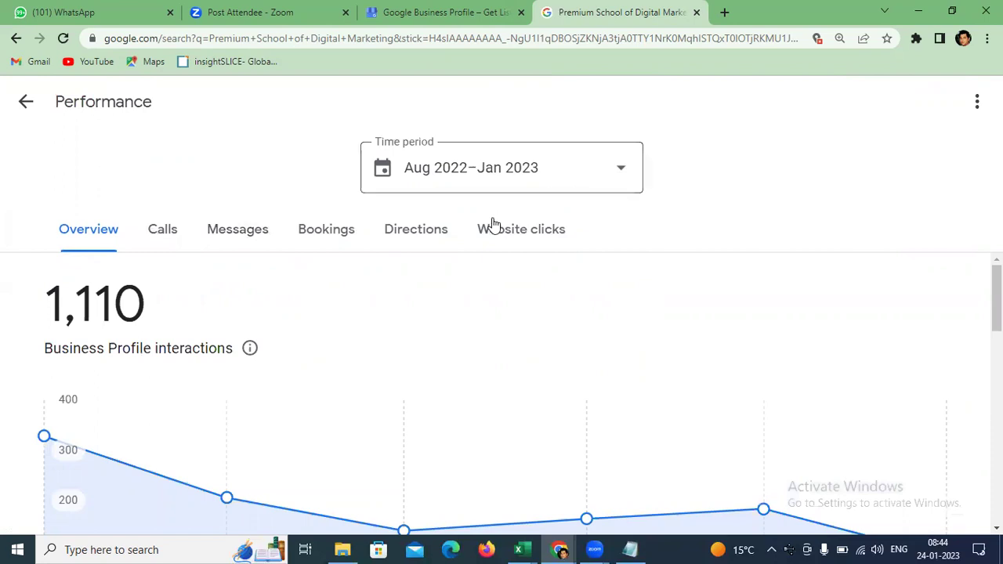
- Limit the performance report's time period to Aug 2022 only
{"action": "left_click", "coordinate": [617, 173]}
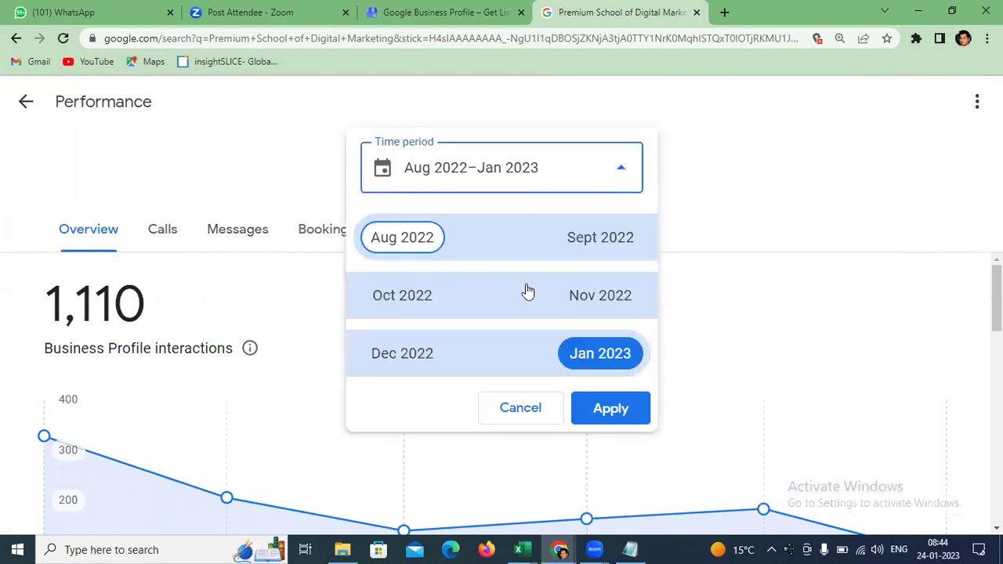
{"action": "left_click", "coordinate": [412, 246]}
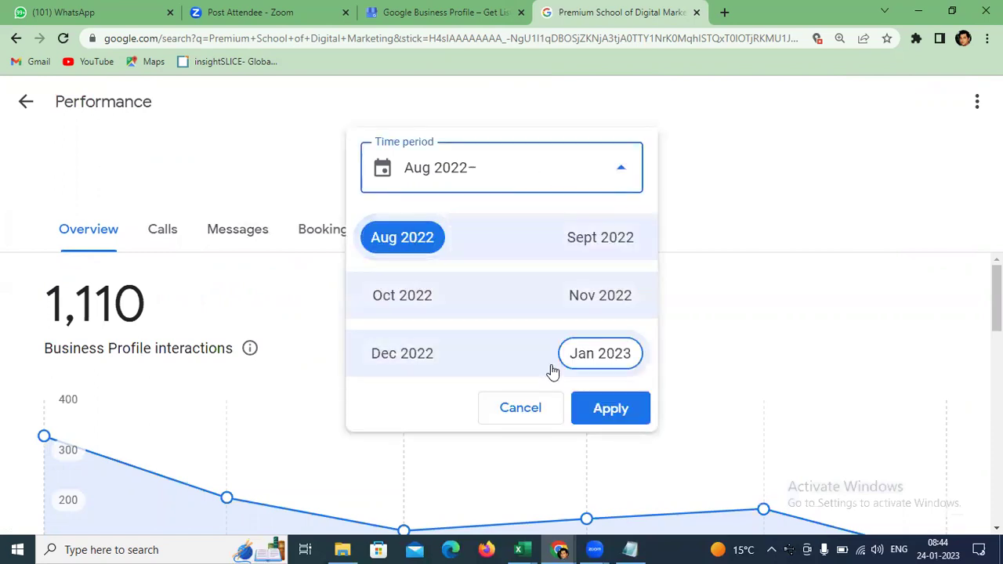
{"action": "left_click", "coordinate": [607, 410]}
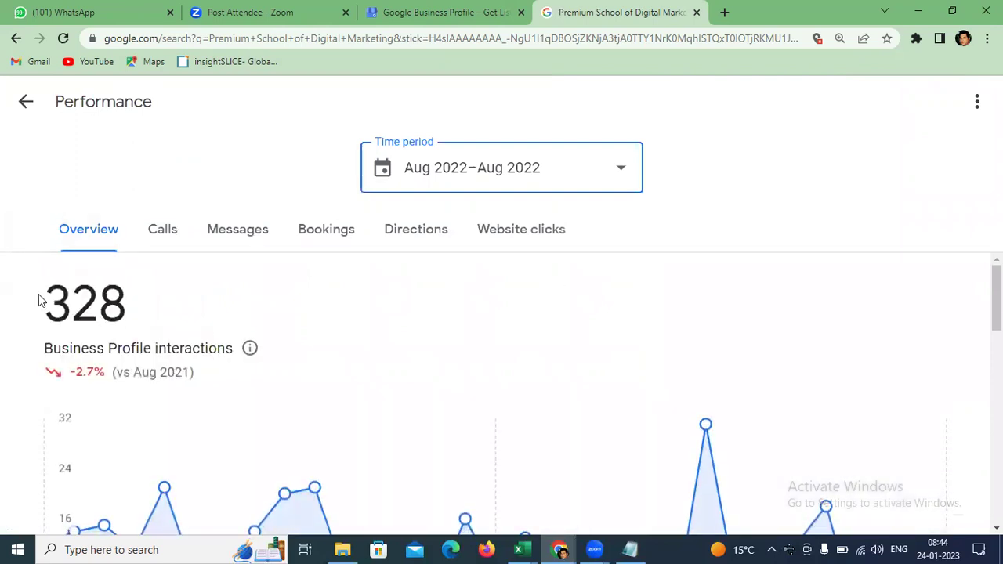
- Examine the August 2022 interactions total, daily chart, profile views, device breakdown and search terms in the performance overview
{"action": "left_click_drag", "start_coordinate": [39, 296], "coordinate": [122, 304]}
{"action": "scroll", "coordinate": [206, 286], "scroll_direction": "down", "scroll_amount": 2}
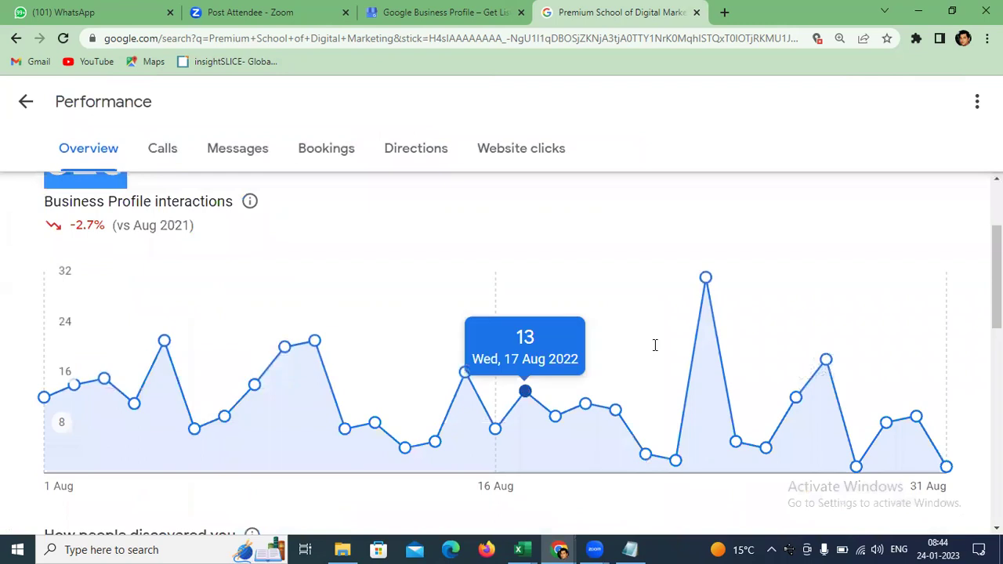
{"action": "mouse_move", "coordinate": [706, 279]}
{"action": "scroll", "coordinate": [705, 278], "scroll_direction": "down", "scroll_amount": 5}
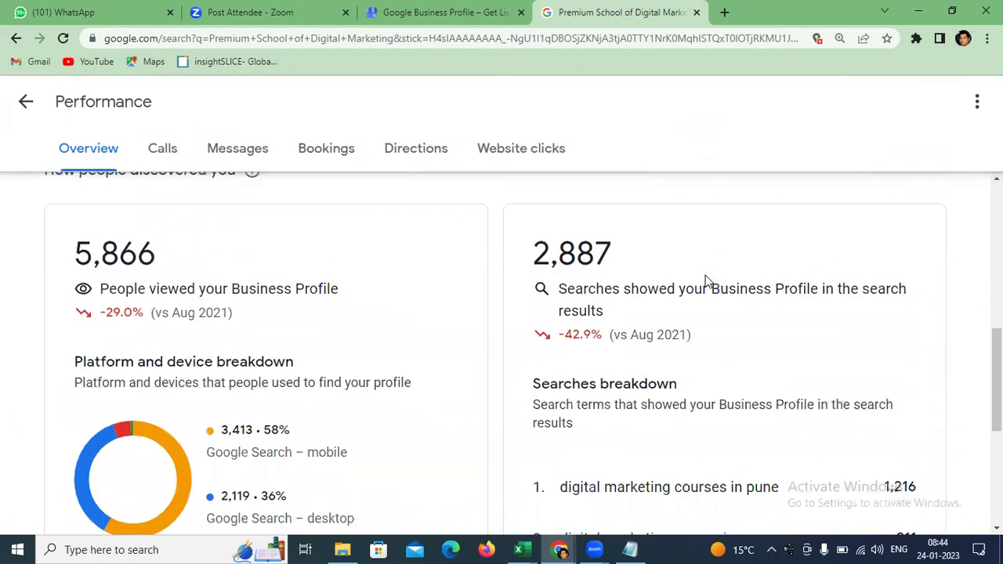
{"action": "scroll", "coordinate": [365, 352], "scroll_direction": "up", "scroll_amount": 7}
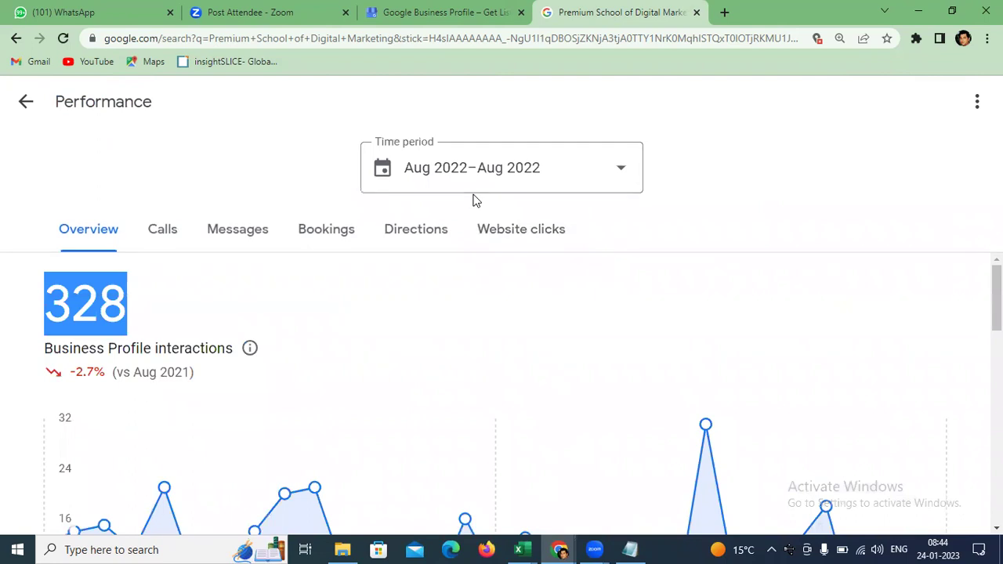
{"action": "scroll", "coordinate": [446, 287], "scroll_direction": "down", "scroll_amount": 7}
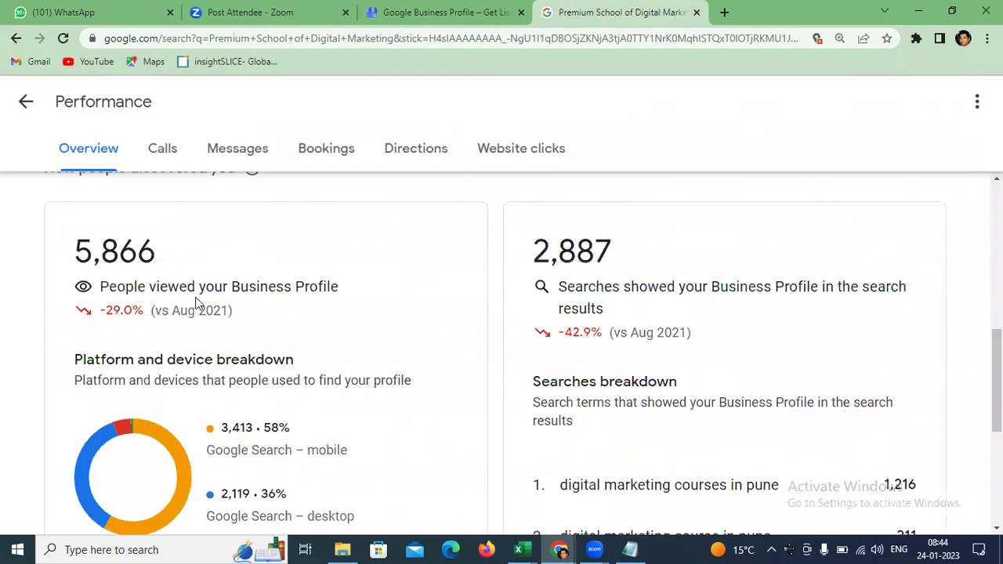
- Review the August 2022 profile views with their yearly change, the platform and device breakdown, and the searches breakdown
{"action": "left_click_drag", "start_coordinate": [148, 286], "coordinate": [283, 287]}
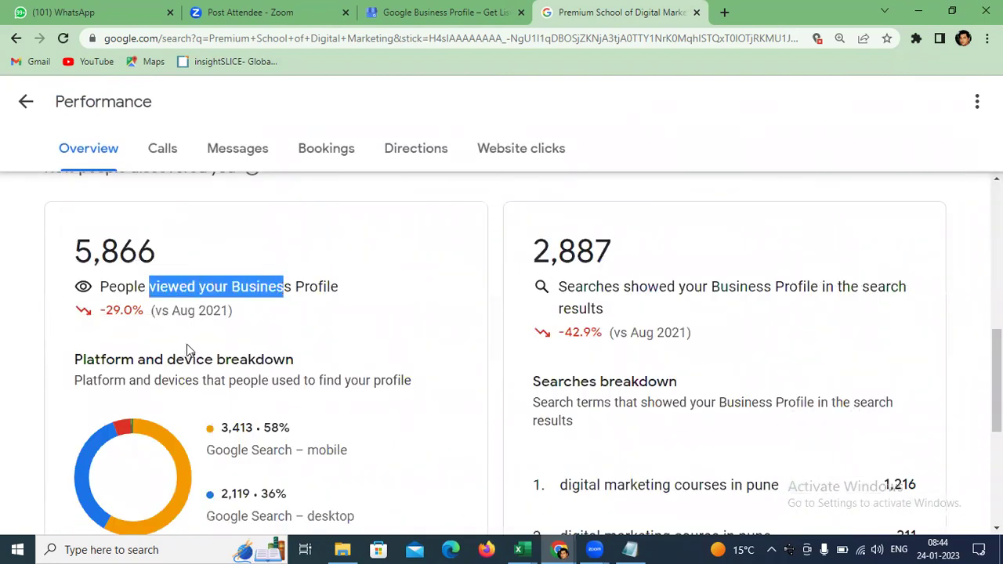
{"action": "left_click_drag", "start_coordinate": [171, 310], "coordinate": [231, 323]}
{"action": "left_click_drag", "start_coordinate": [72, 257], "coordinate": [143, 257]}
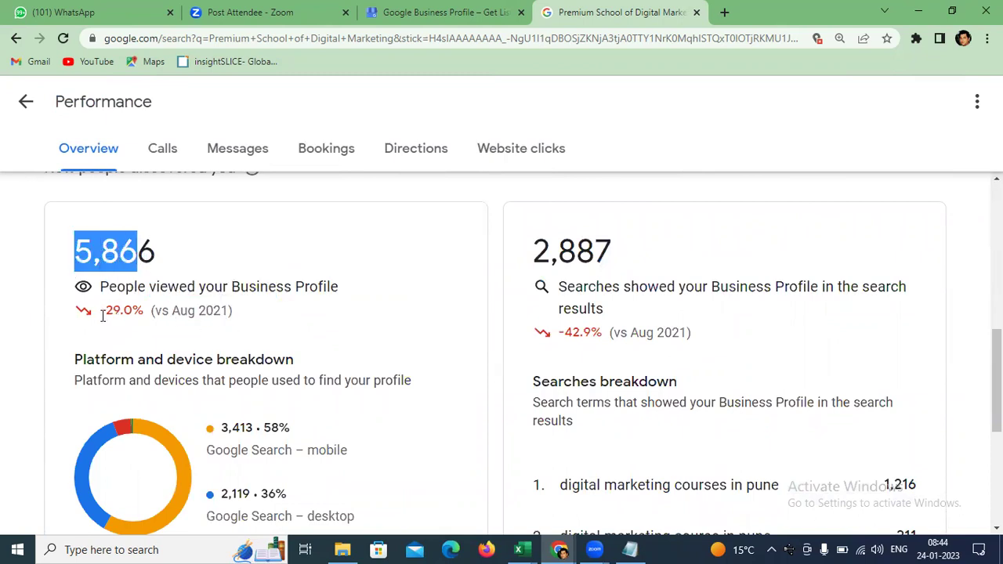
{"action": "left_click_drag", "start_coordinate": [102, 316], "coordinate": [151, 330]}
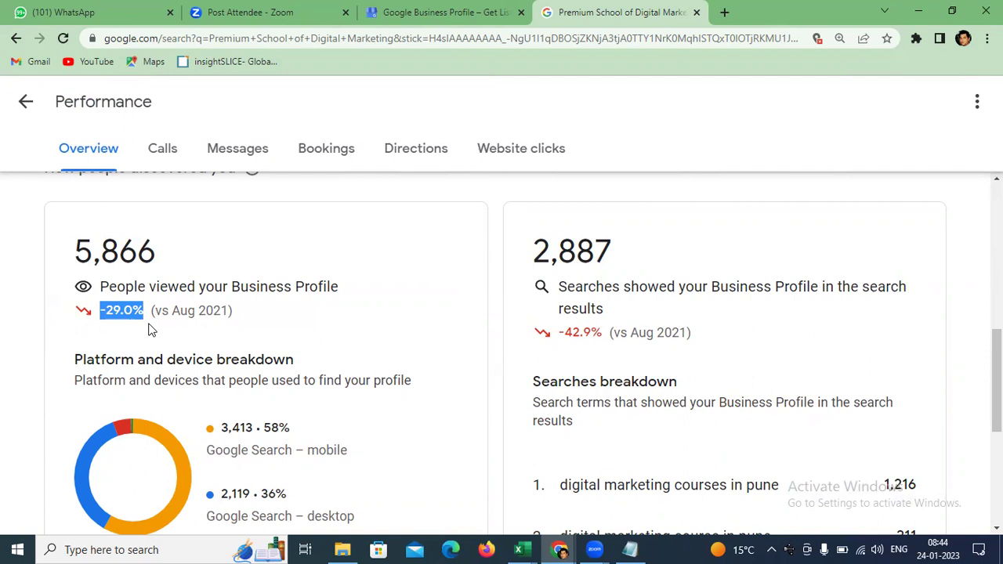
{"action": "scroll", "coordinate": [239, 313], "scroll_direction": "down", "scroll_amount": 2}
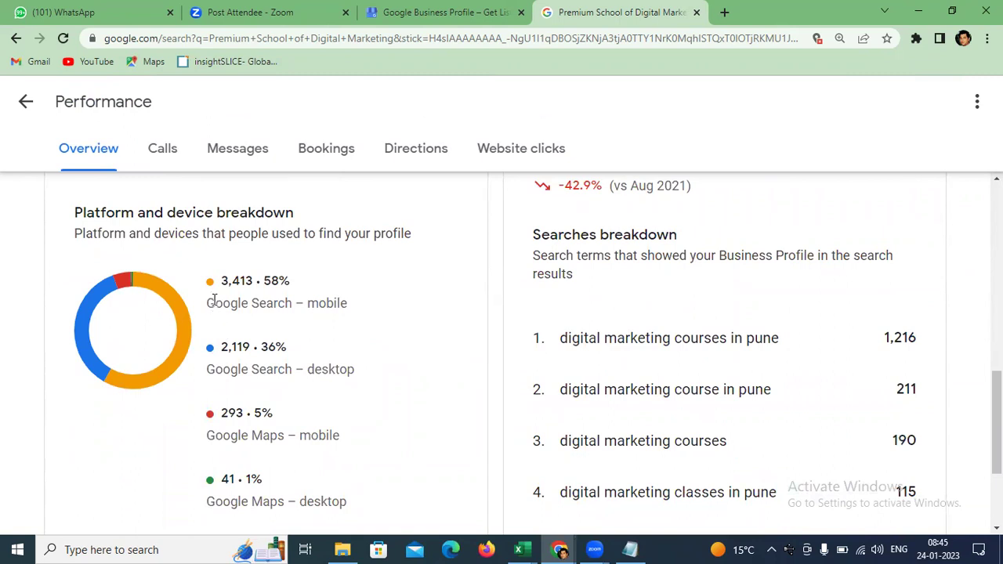
{"action": "double_click", "coordinate": [236, 280]}
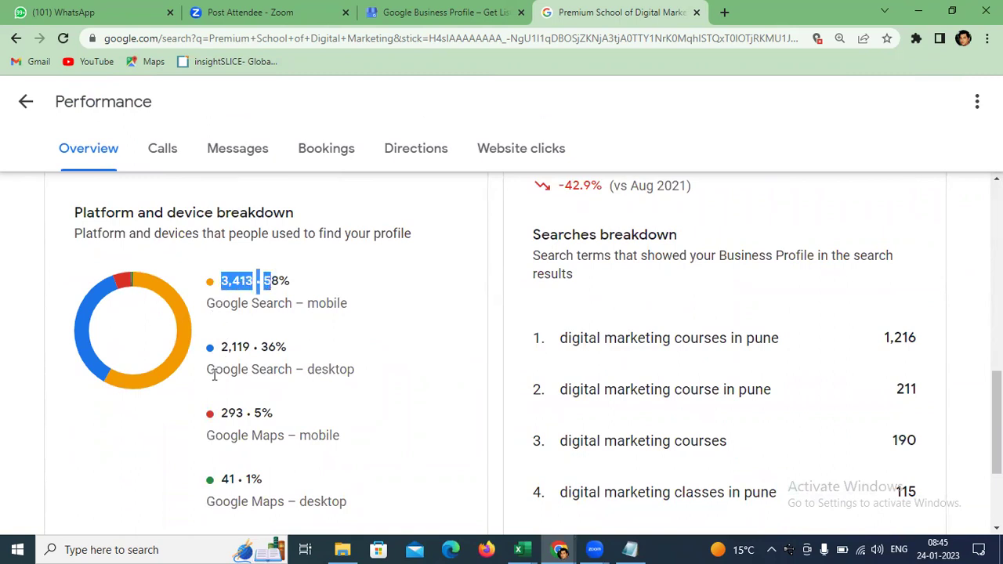
{"action": "left_click_drag", "start_coordinate": [275, 368], "coordinate": [338, 369]}
{"action": "left_click_drag", "start_coordinate": [249, 435], "coordinate": [350, 444]}
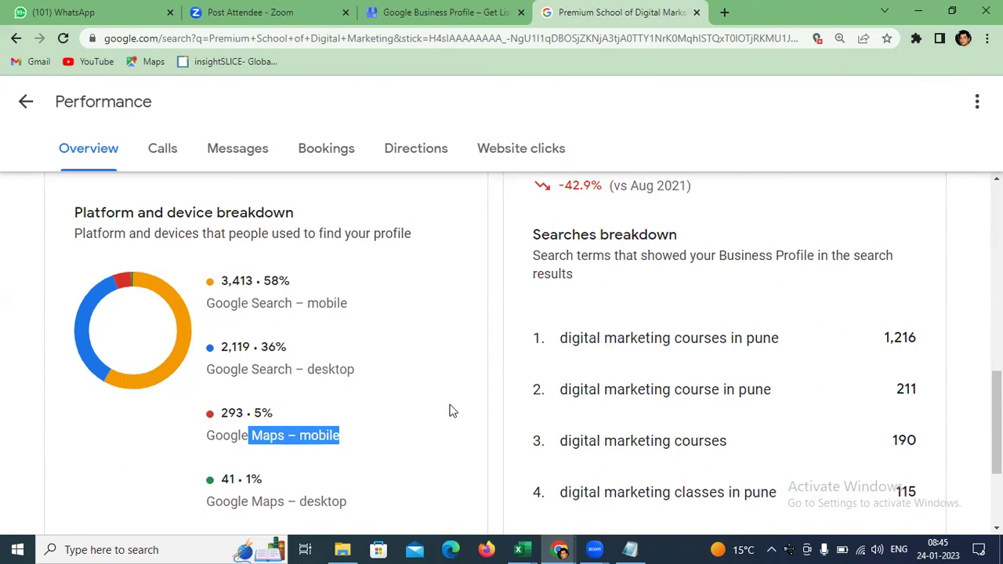
{"action": "scroll", "coordinate": [470, 416], "scroll_direction": "down", "scroll_amount": 3}
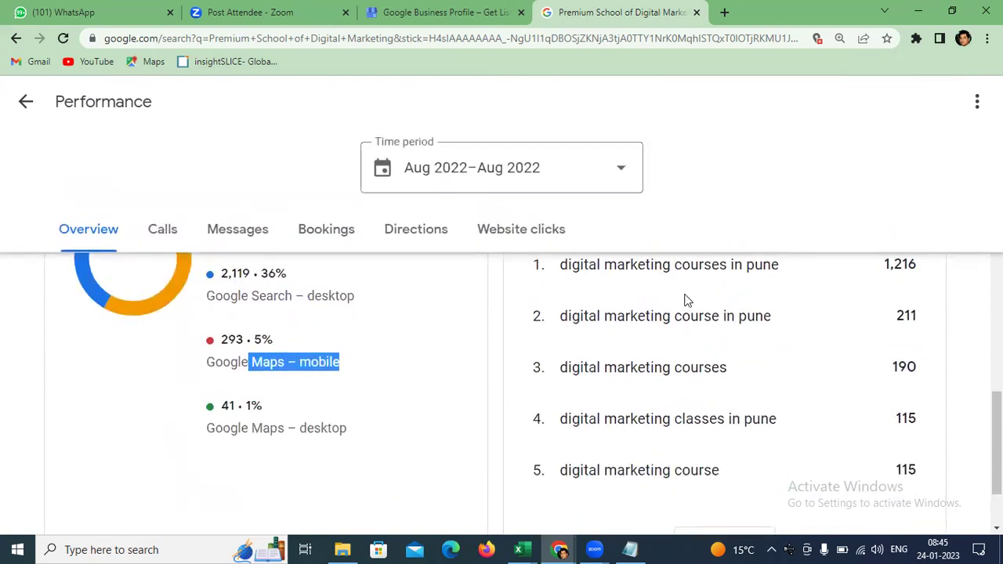
{"action": "scroll", "coordinate": [684, 301], "scroll_direction": "up", "scroll_amount": 2}
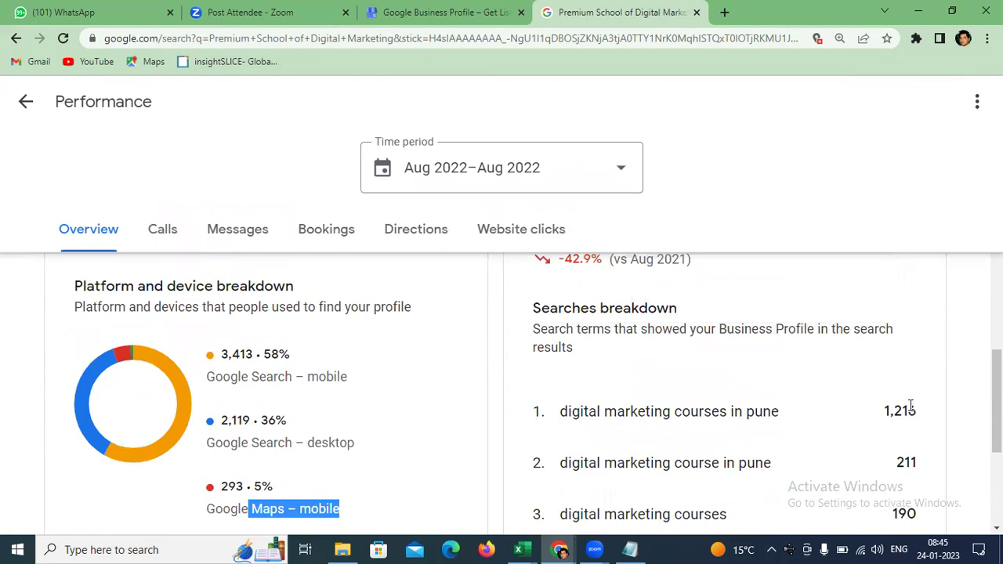
- Examine the August 2022 totals for calls, messages and website clicks made from the Business Profile
{"action": "left_click", "coordinate": [158, 237]}
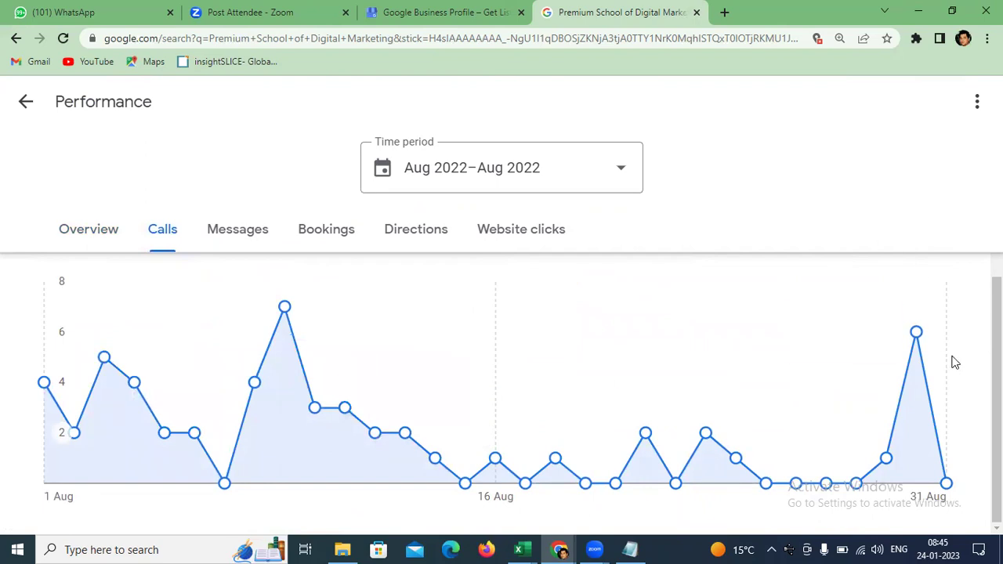
{"action": "scroll", "coordinate": [954, 362], "scroll_direction": "up", "scroll_amount": 2}
{"action": "left_click_drag", "start_coordinate": [52, 304], "coordinate": [126, 313]}
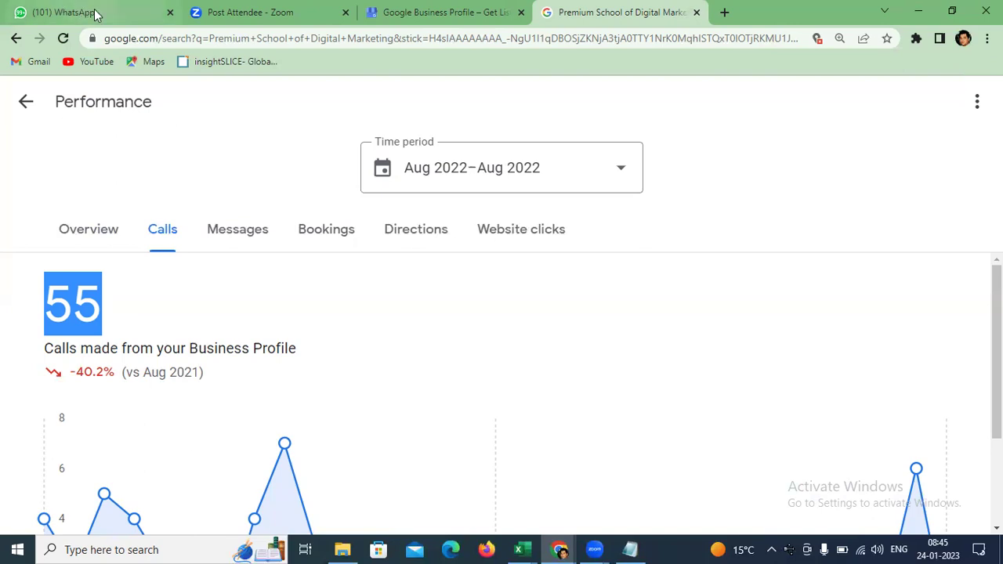
{"action": "left_click", "coordinate": [243, 236]}
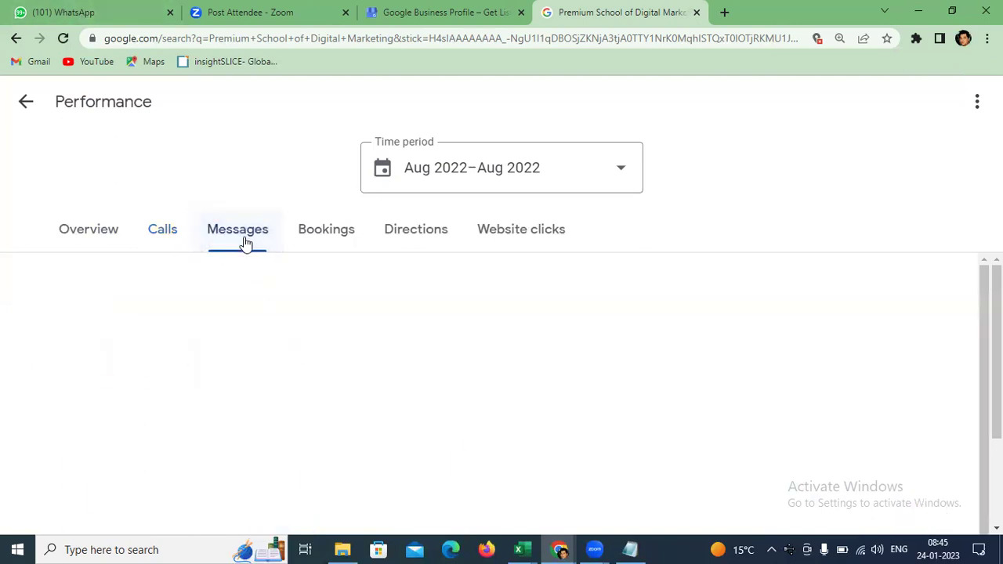
{"action": "double_click", "coordinate": [76, 312]}
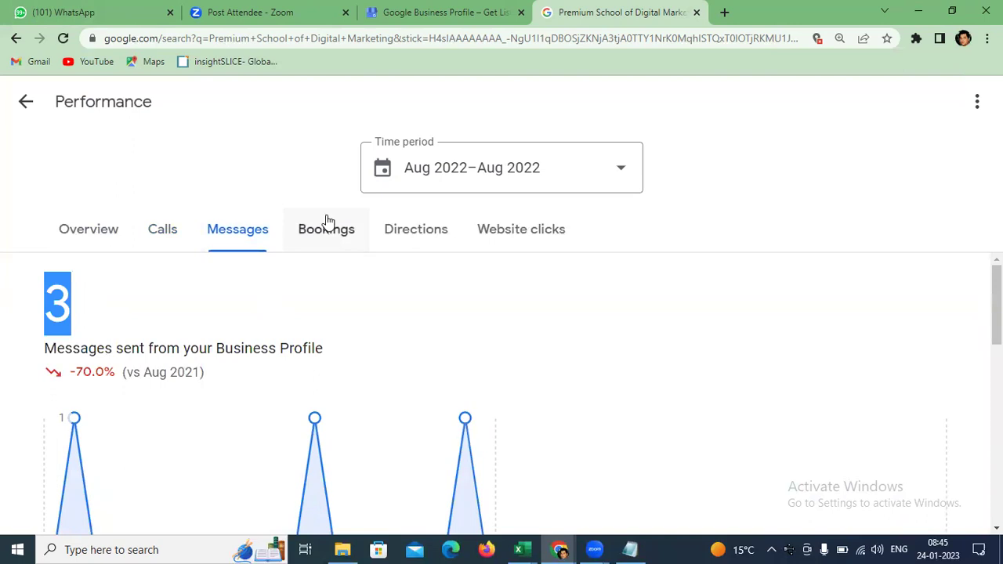
{"action": "left_click", "coordinate": [506, 239]}
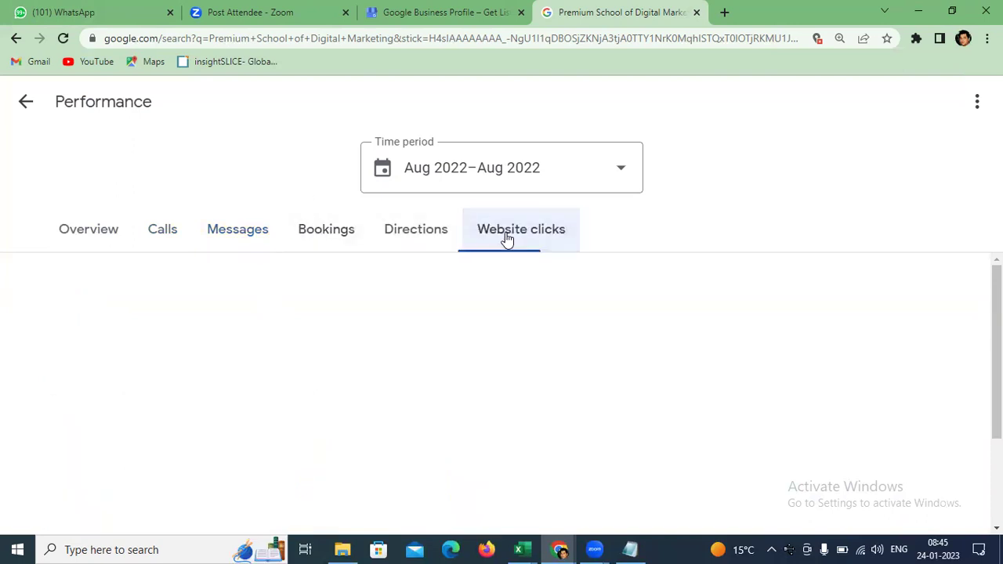
{"action": "left_click_drag", "start_coordinate": [26, 316], "coordinate": [139, 311]}
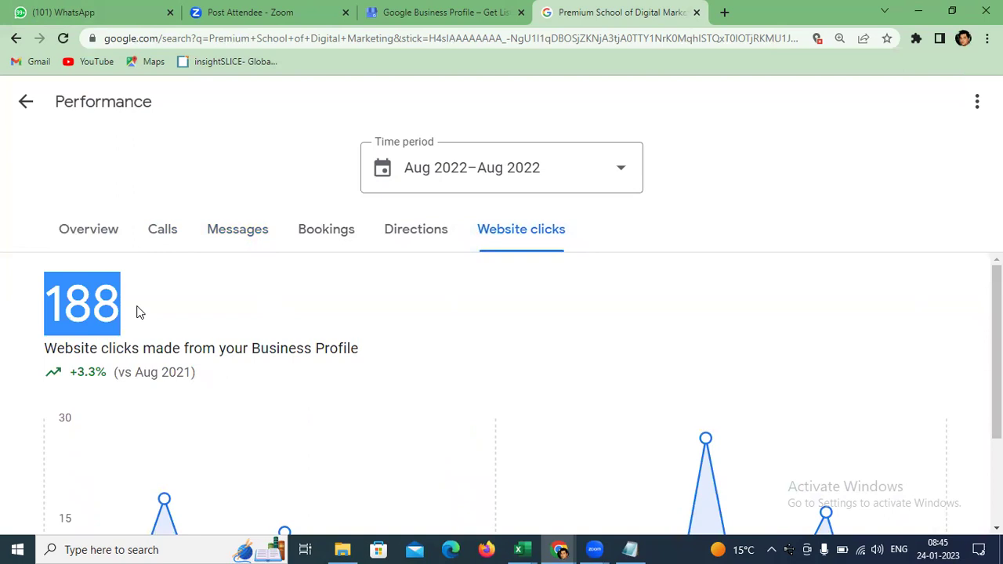
- Search Google in a new tab for "digital marketing courses in kothrud" and review the Places map and listings
{"action": "left_click", "coordinate": [127, 16]}
{"action": "left_click", "coordinate": [455, 15]}
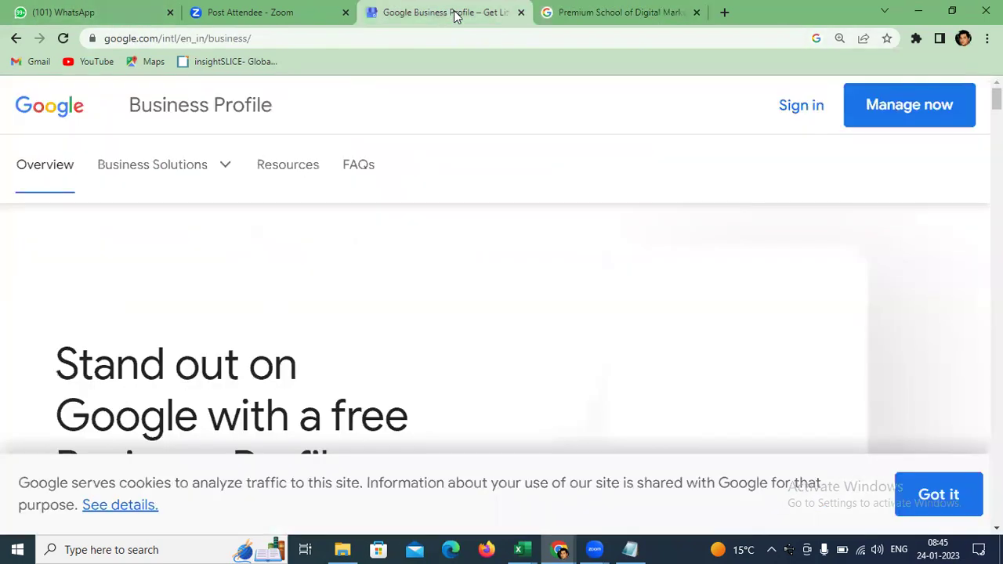
{"action": "left_click", "coordinate": [724, 12]}
{"action": "type", "text": "digital marketing courses in pu"}
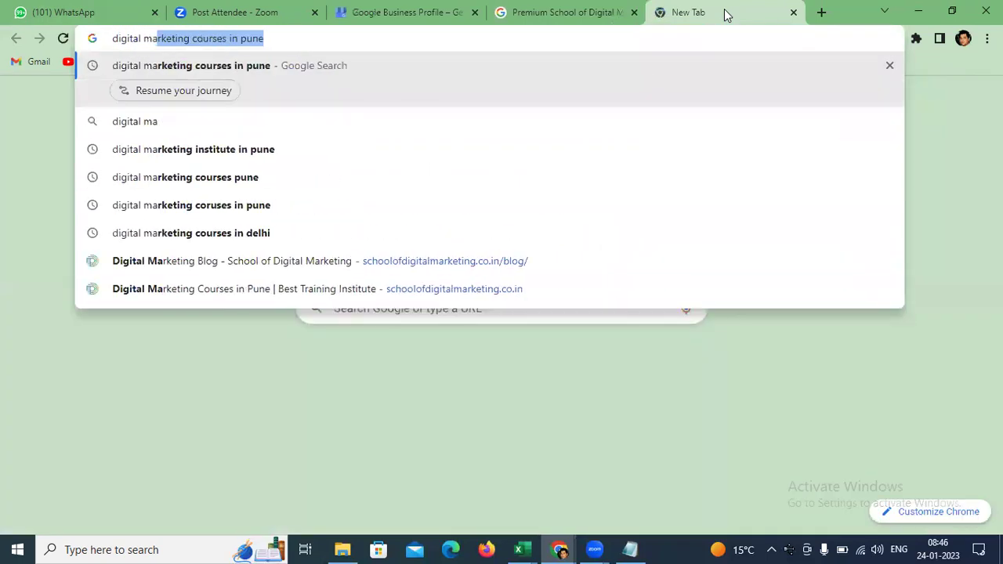
{"action": "key", "text": "BackSpace"}
{"action": "key", "text": "BackSpace"}
{"action": "key", "text": "BackSpace"}
{"action": "type", "text": "koth"}
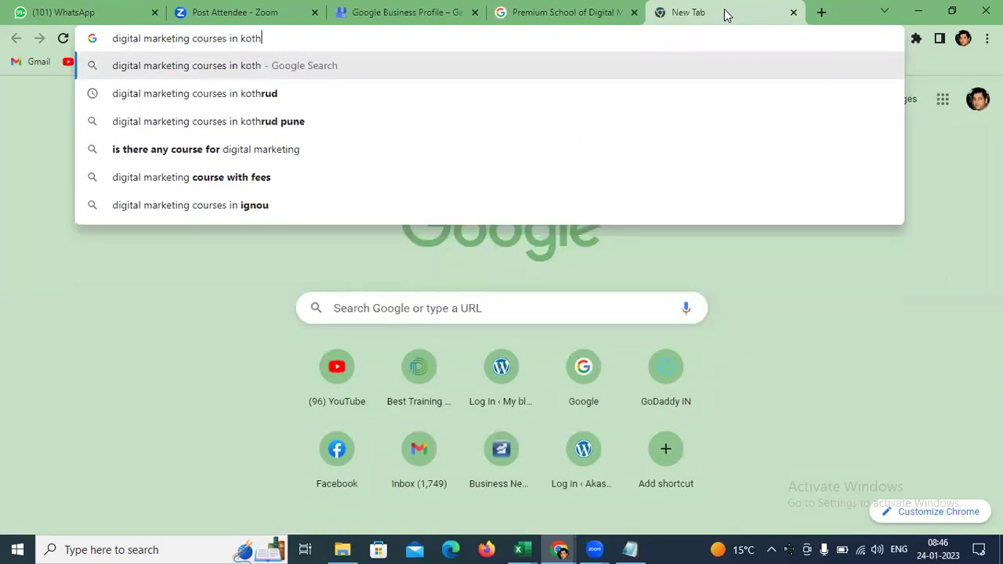
{"action": "key", "text": "Down"}
{"action": "key", "text": "Return"}
{"action": "scroll", "coordinate": [2, 320], "scroll_direction": "down", "scroll_amount": 10}
{"action": "scroll", "coordinate": [3, 320], "scroll_direction": "down", "scroll_amount": 4}
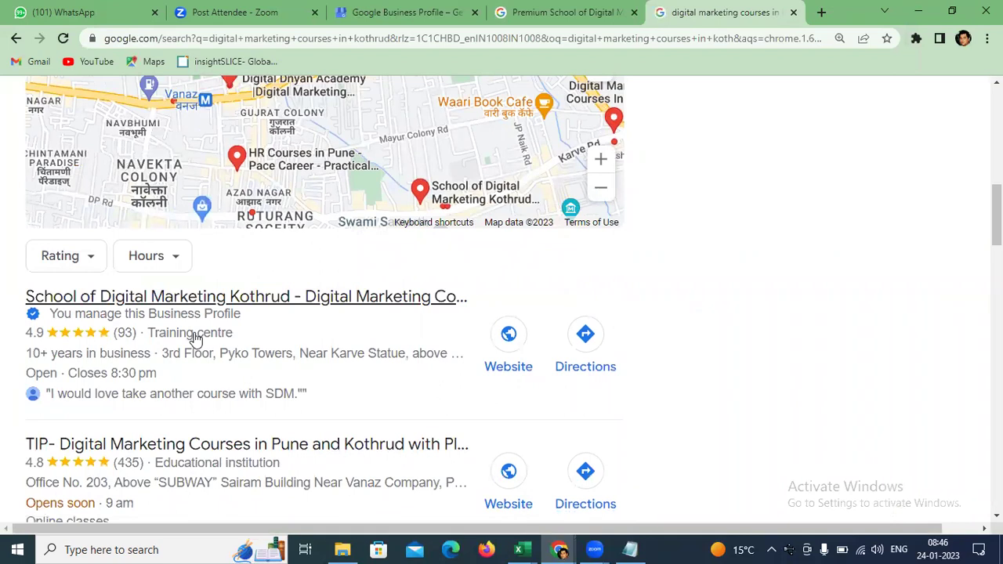
{"action": "scroll", "coordinate": [301, 221], "scroll_direction": "up", "scroll_amount": 2}
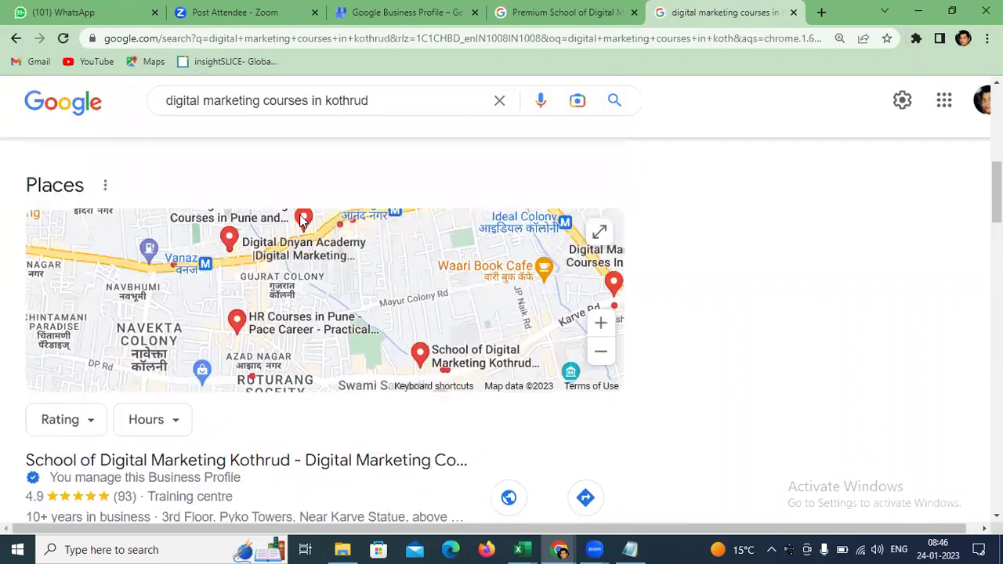
{"action": "scroll", "coordinate": [302, 221], "scroll_direction": "up", "scroll_amount": 2}
{"action": "scroll", "coordinate": [308, 282], "scroll_direction": "down", "scroll_amount": 5}
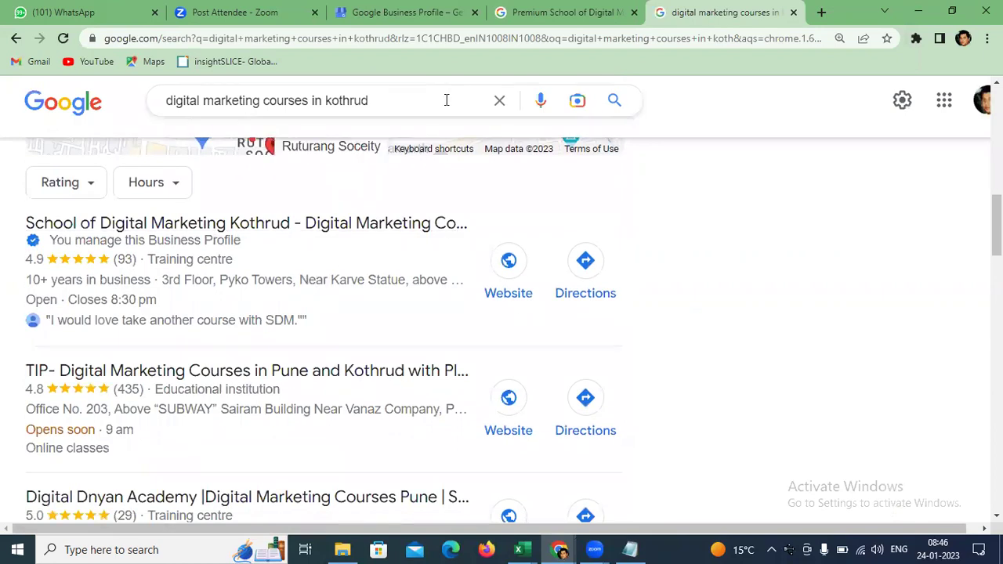
- Return to the performance report and examine the daily website clicks chart, including the 23 Aug 2022 point
{"action": "left_click", "coordinate": [549, 20]}
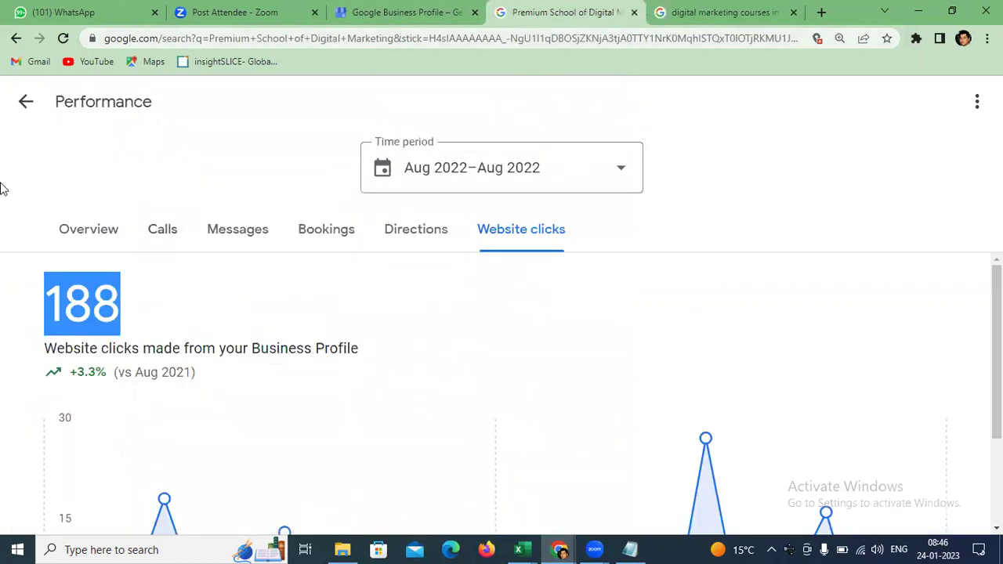
{"action": "scroll", "coordinate": [753, 338], "scroll_direction": "down", "scroll_amount": 2}
{"action": "mouse_move", "coordinate": [703, 304]}
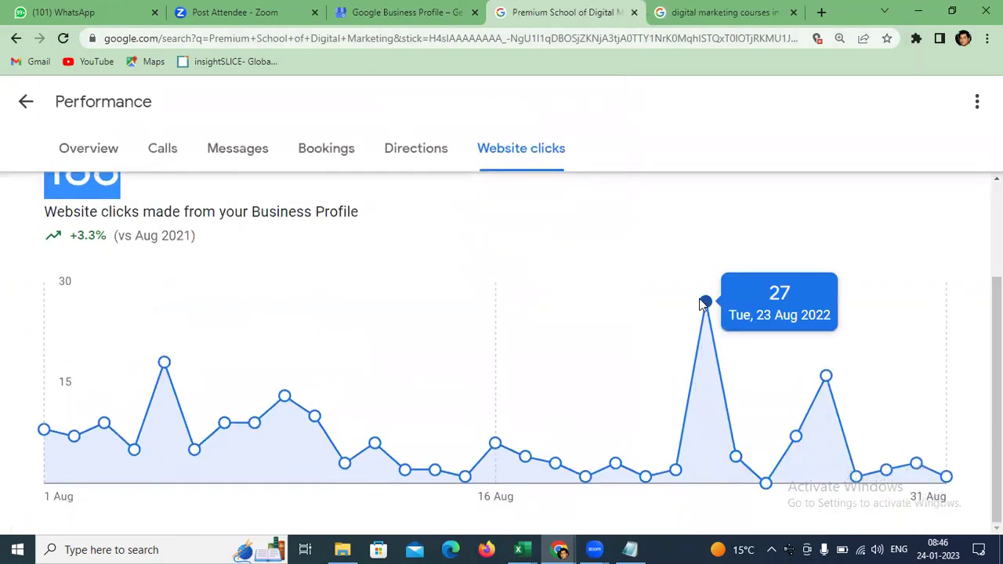
{"action": "scroll", "coordinate": [132, 308], "scroll_direction": "up", "scroll_amount": 2}
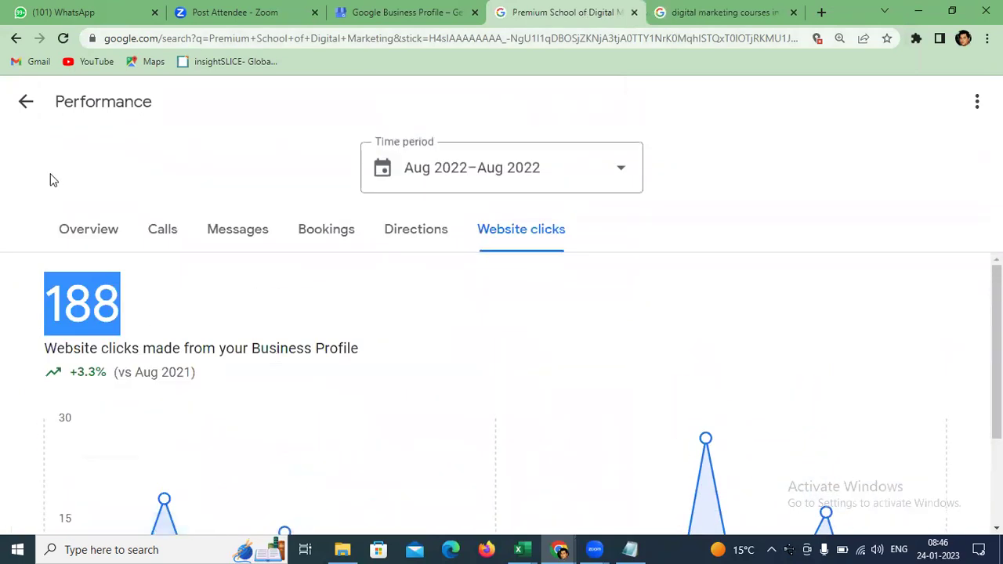
- Leave the performance report, open the business's customer reviews and browse to a recent one without an owner response
{"action": "left_click", "coordinate": [26, 102]}
{"action": "scroll", "coordinate": [384, 238], "scroll_direction": "down", "scroll_amount": 1}
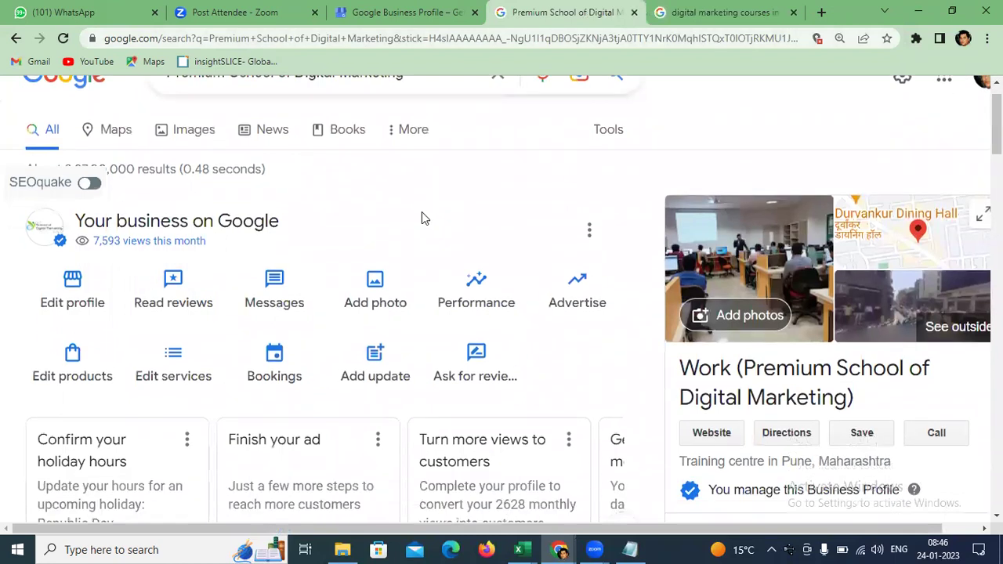
{"action": "left_click", "coordinate": [173, 263]}
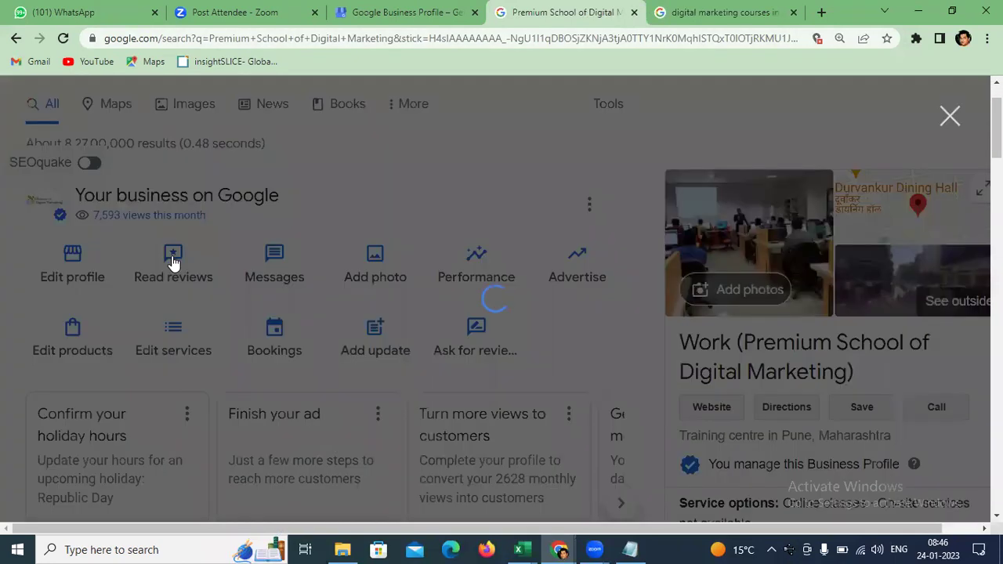
{"action": "scroll", "coordinate": [504, 286], "scroll_direction": "down", "scroll_amount": 5}
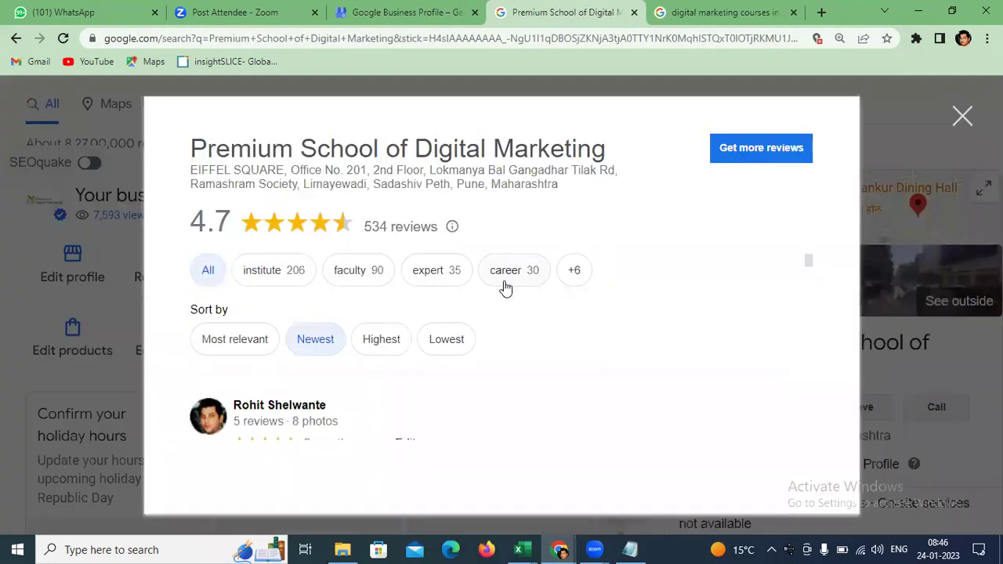
{"action": "scroll", "coordinate": [507, 293], "scroll_direction": "up", "scroll_amount": 3}
{"action": "scroll", "coordinate": [308, 325], "scroll_direction": "up", "scroll_amount": 2}
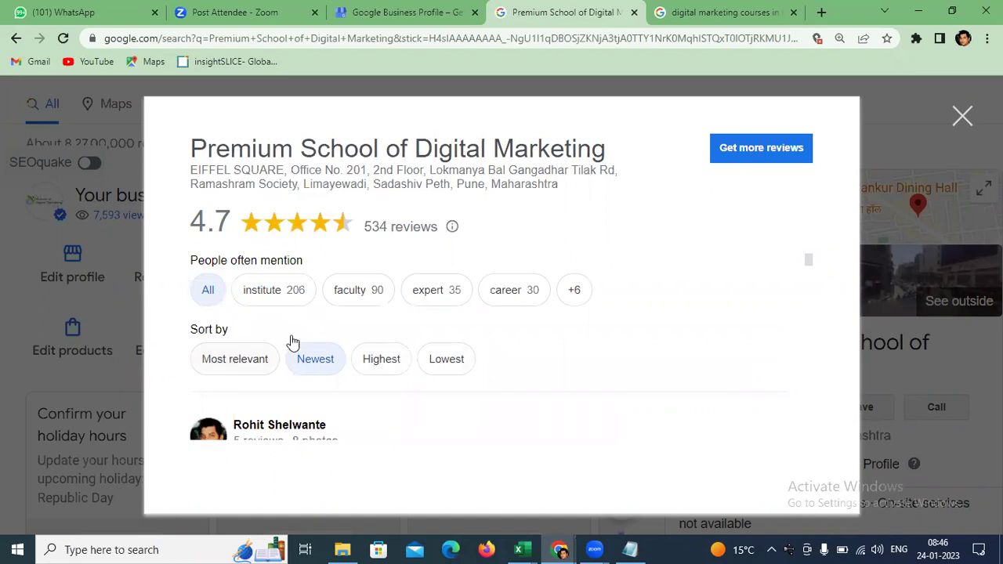
{"action": "scroll", "coordinate": [655, 321], "scroll_direction": "down", "scroll_amount": 3}
{"action": "scroll", "coordinate": [655, 329], "scroll_direction": "down", "scroll_amount": 5}
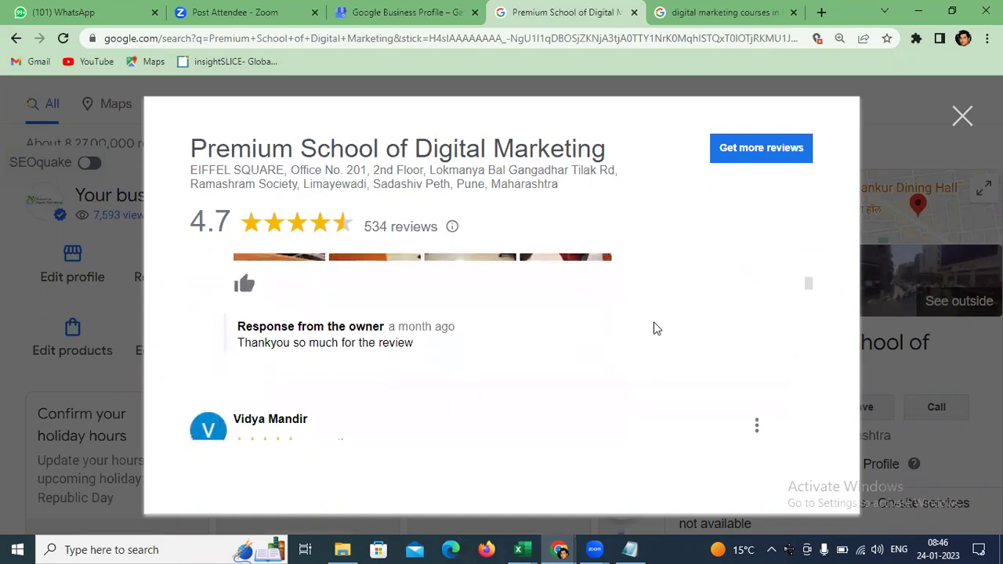
{"action": "scroll", "coordinate": [227, 345], "scroll_direction": "down", "scroll_amount": 2}
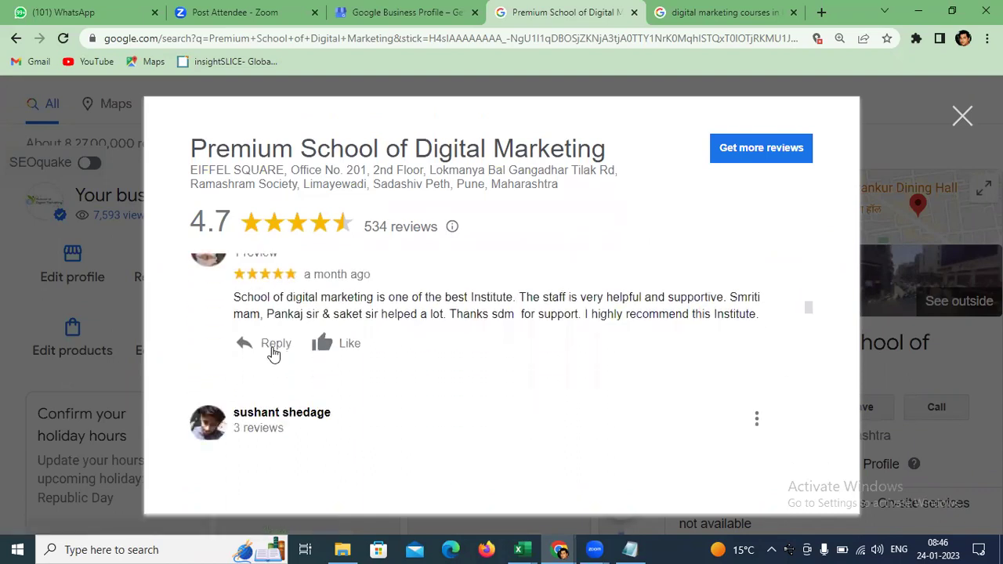
- Post the public reply "Thanks for the wonderful review" to the unanswered five-star review, then close the reviews
{"action": "left_click", "coordinate": [272, 346]}
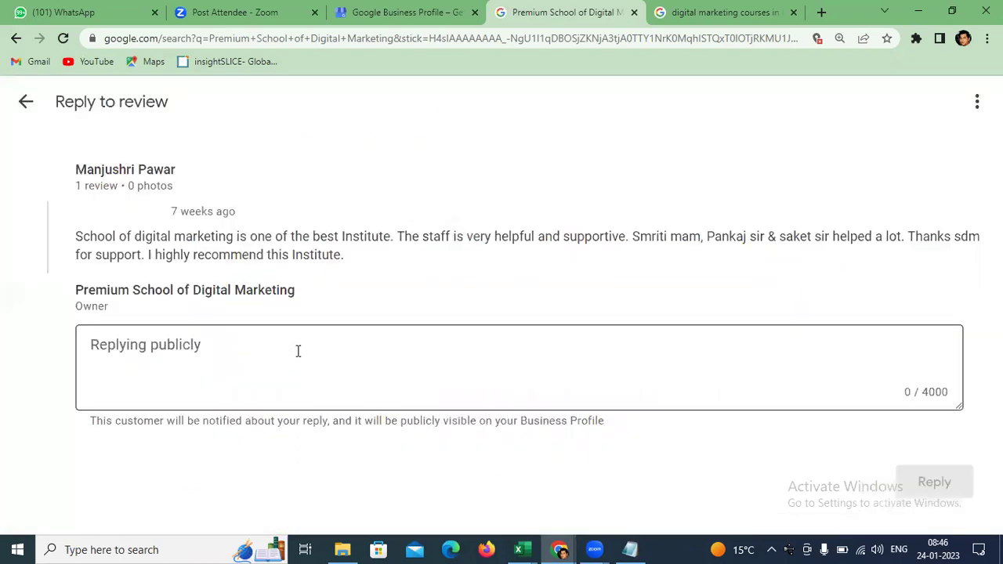
{"action": "left_click", "coordinate": [298, 351]}
{"action": "type", "text": "Than"}
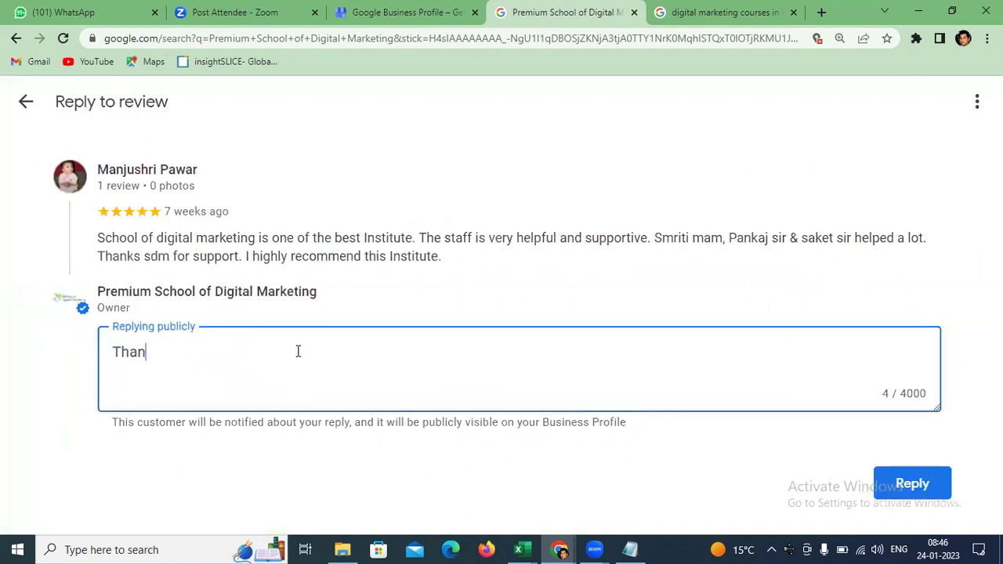
{"action": "type", "text": "ks for the wonderful review"}
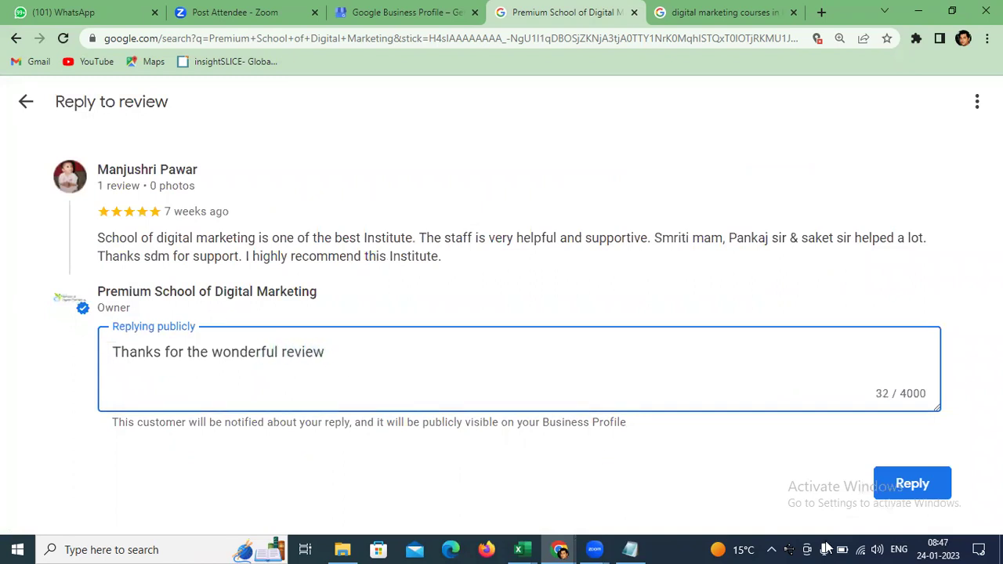
{"action": "left_click", "coordinate": [933, 479]}
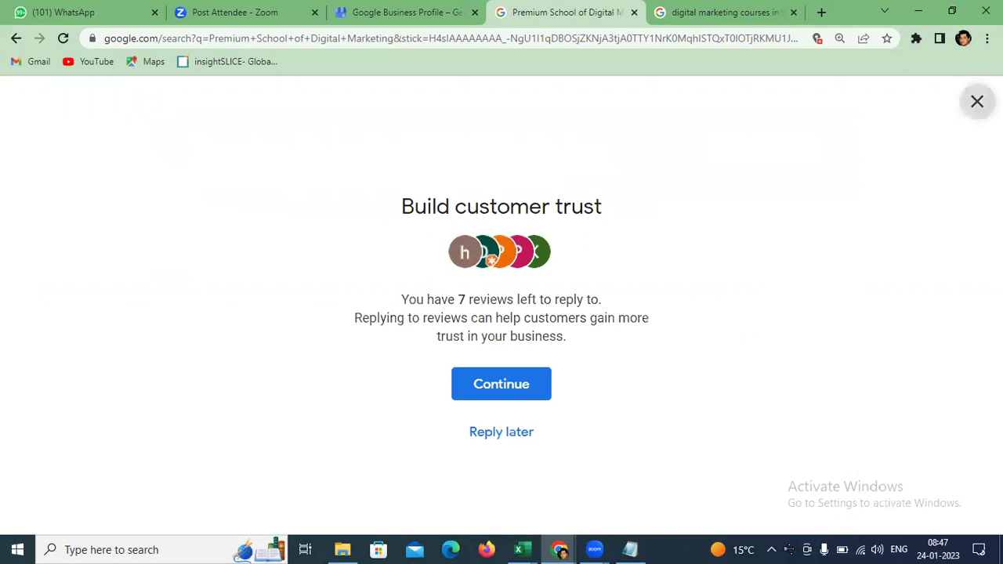
{"action": "left_click", "coordinate": [977, 101]}
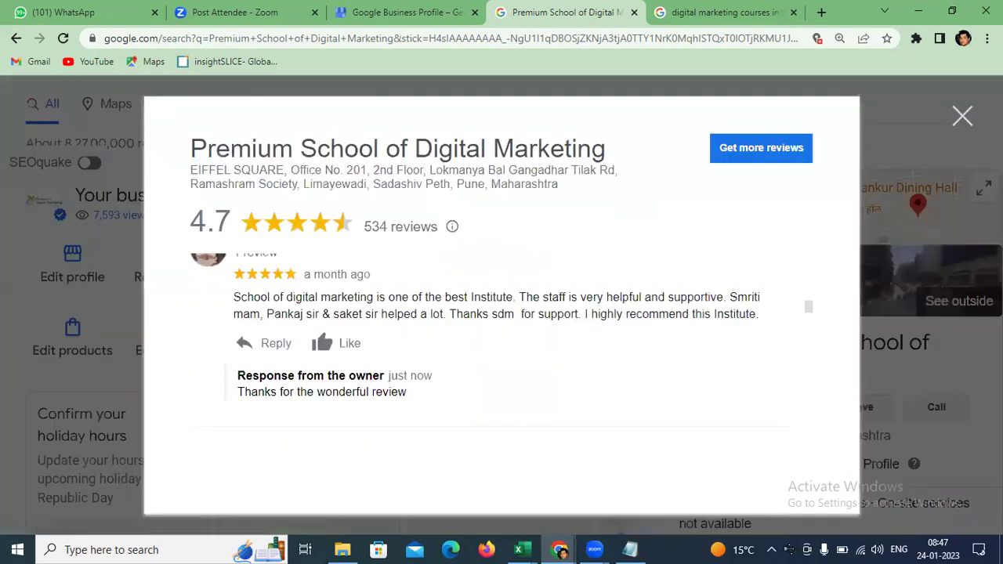
{"action": "left_click", "coordinate": [962, 116]}
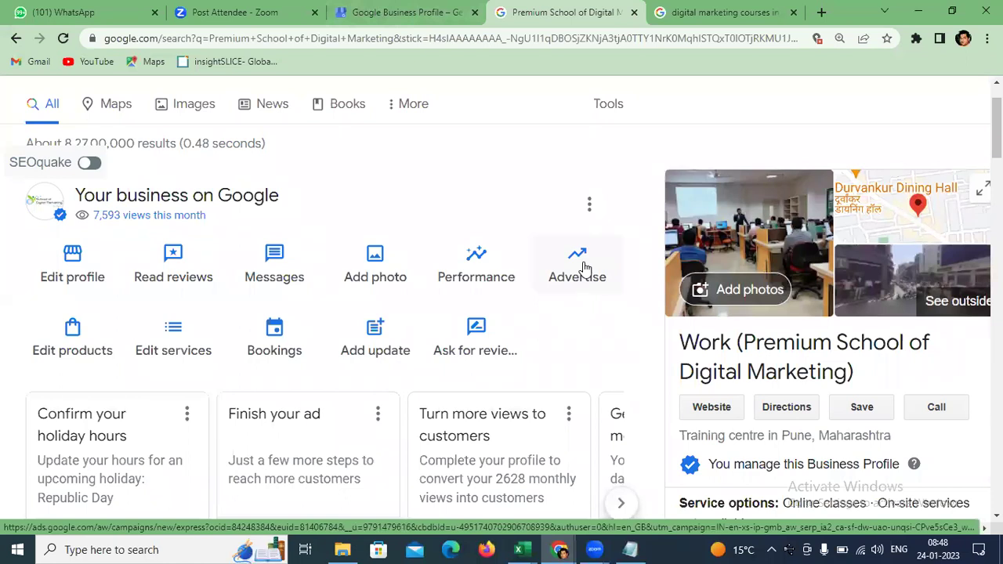
- View the business profile's photo-adding options and the photo and video upload page, then return to the profile without uploading
{"action": "left_click", "coordinate": [376, 258]}
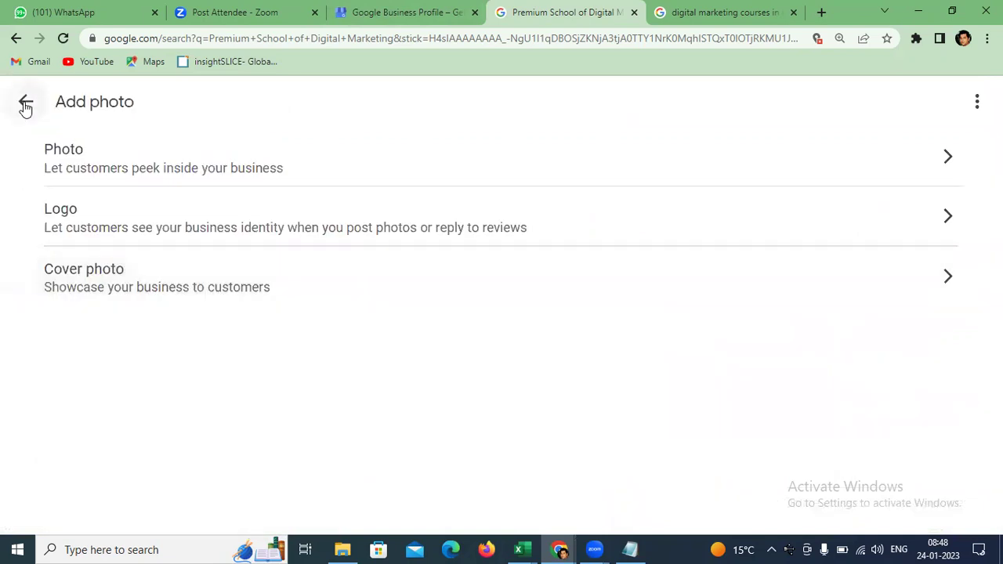
{"action": "left_click", "coordinate": [227, 159]}
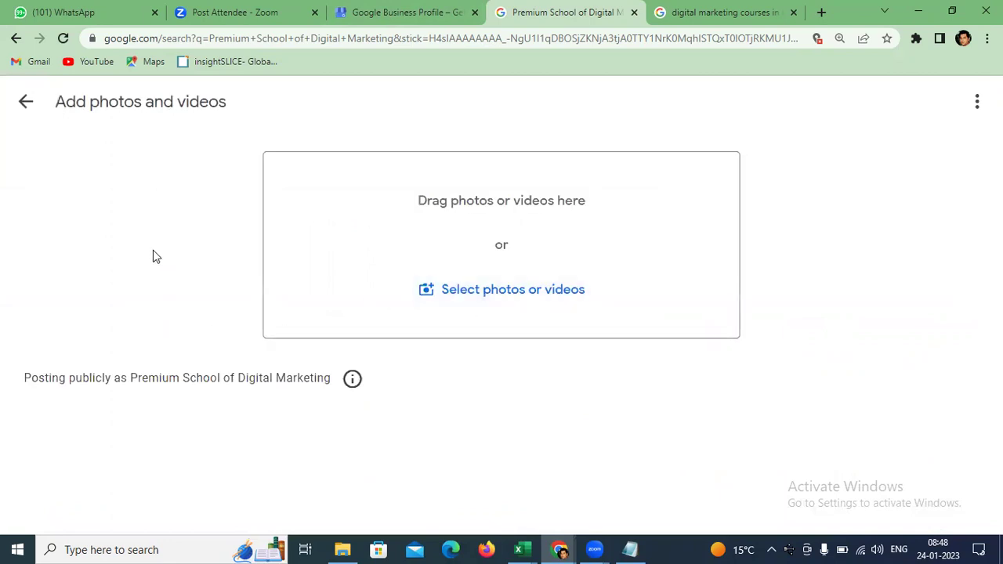
{"action": "left_click", "coordinate": [25, 101]}
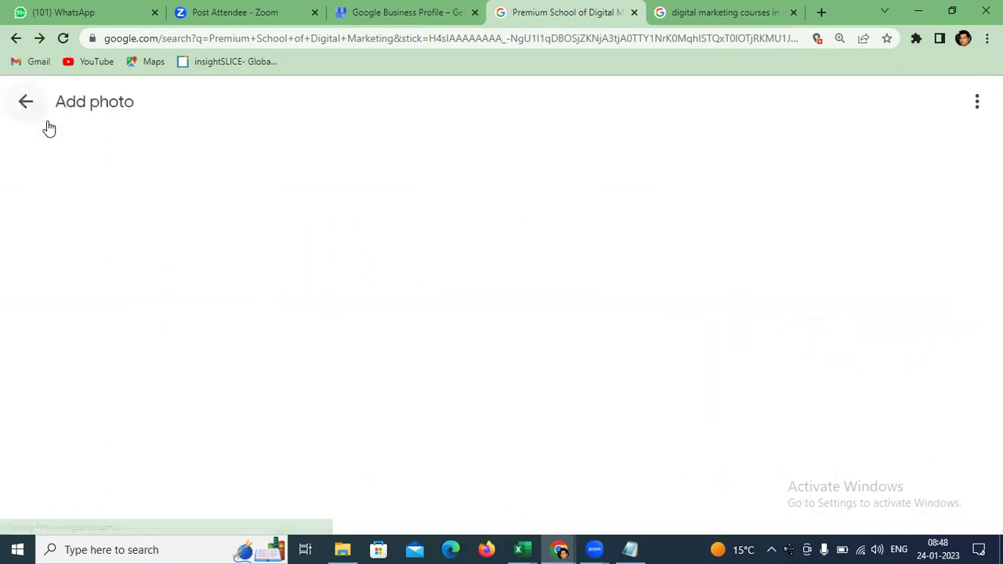
{"action": "left_click", "coordinate": [25, 101]}
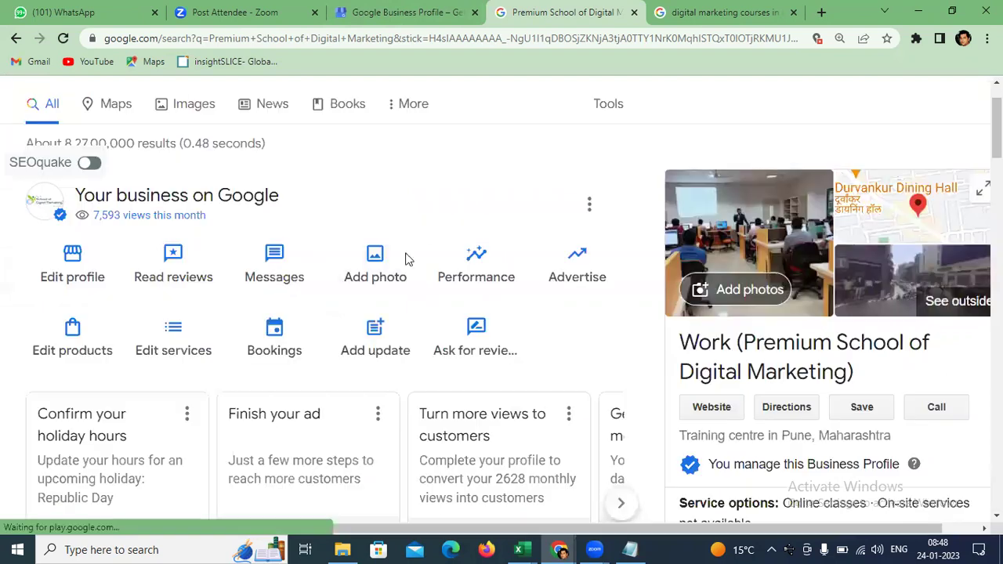
{"action": "scroll", "coordinate": [879, 369], "scroll_direction": "down", "scroll_amount": 2}
{"action": "scroll", "coordinate": [757, 253], "scroll_direction": "up", "scroll_amount": 2}
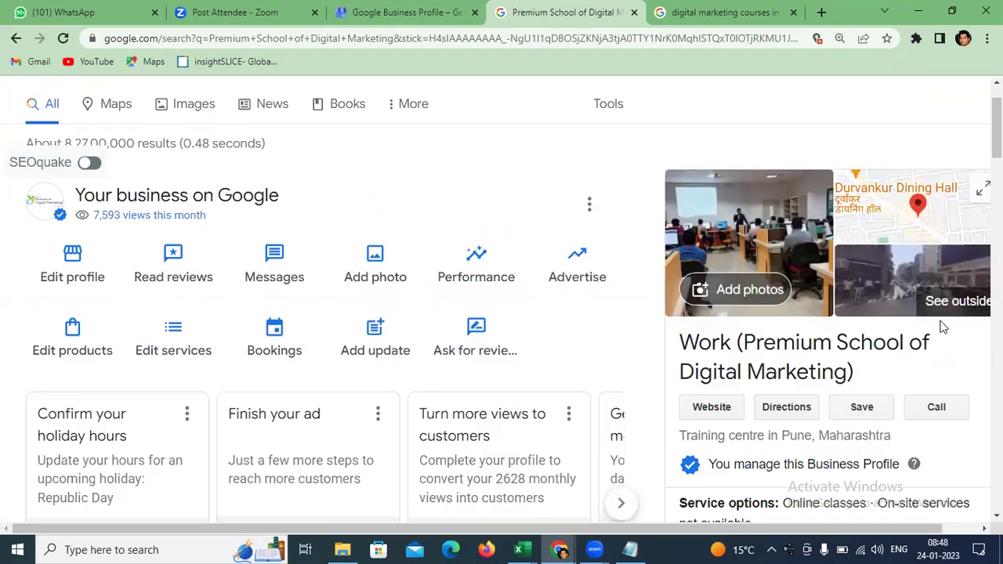
- Browse through the photos and videos posted by the owner of Premium School of Digital Marketing, then return to the search results
{"action": "left_click", "coordinate": [757, 221]}
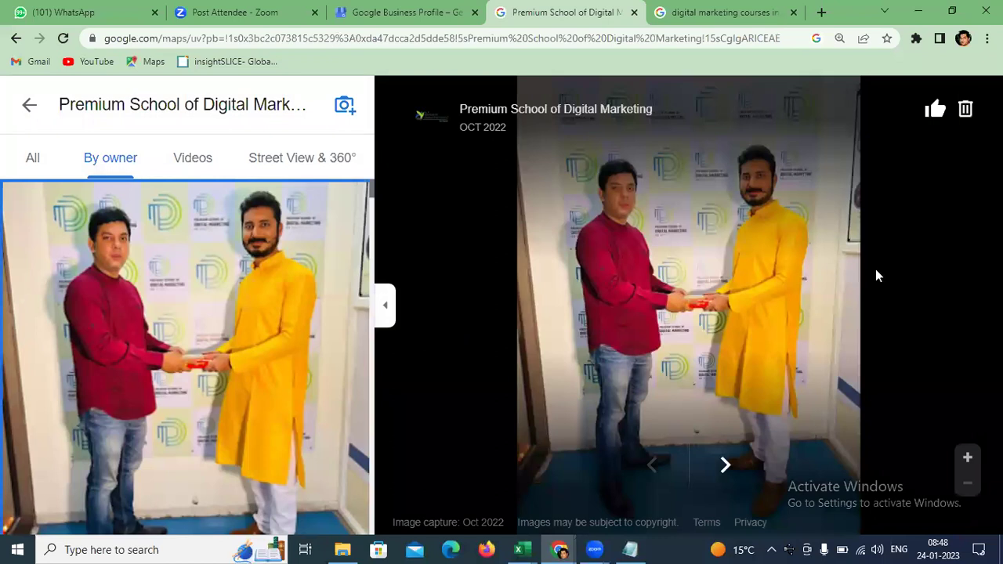
{"action": "left_click", "coordinate": [724, 465]}
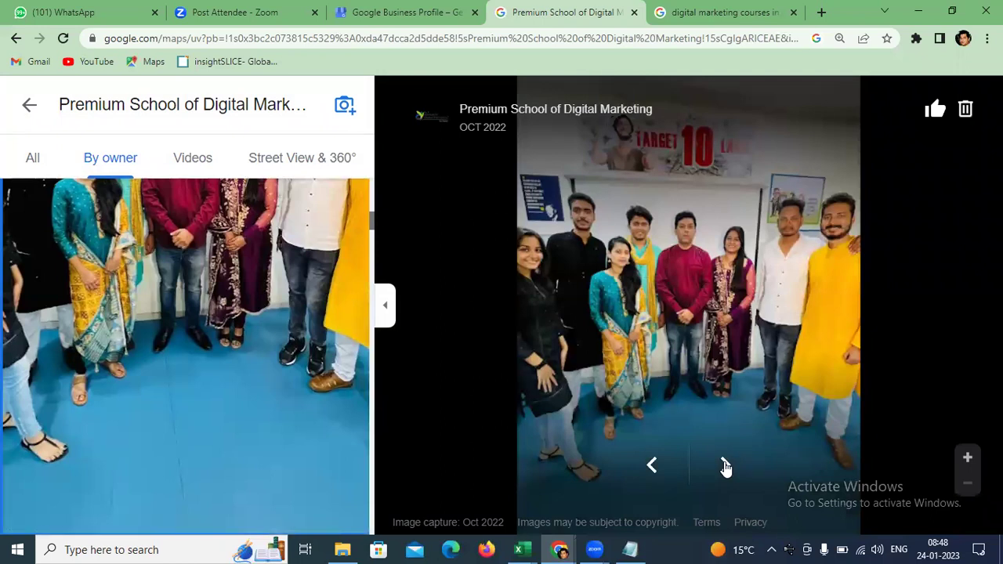
{"action": "left_click", "coordinate": [725, 465]}
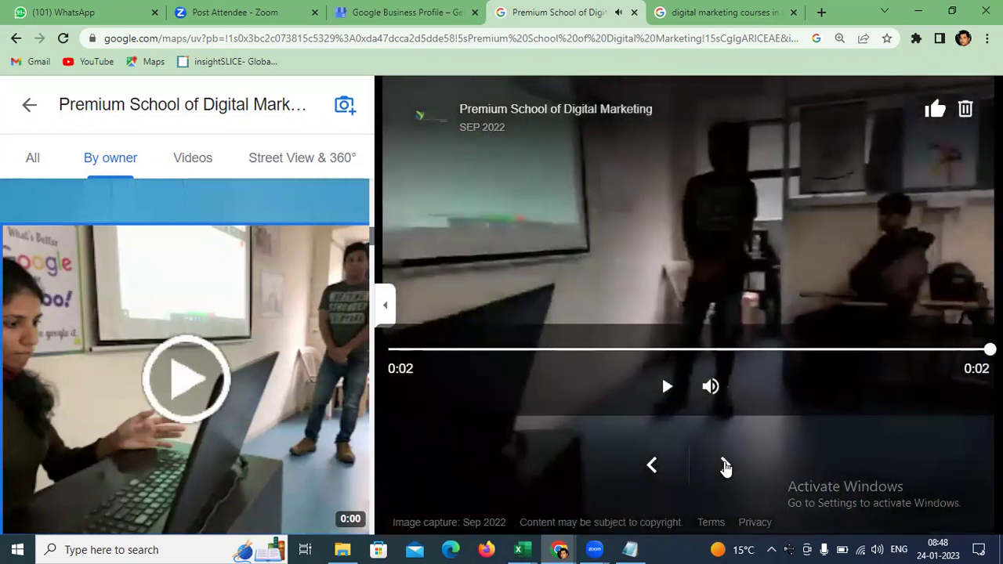
{"action": "left_click", "coordinate": [724, 466]}
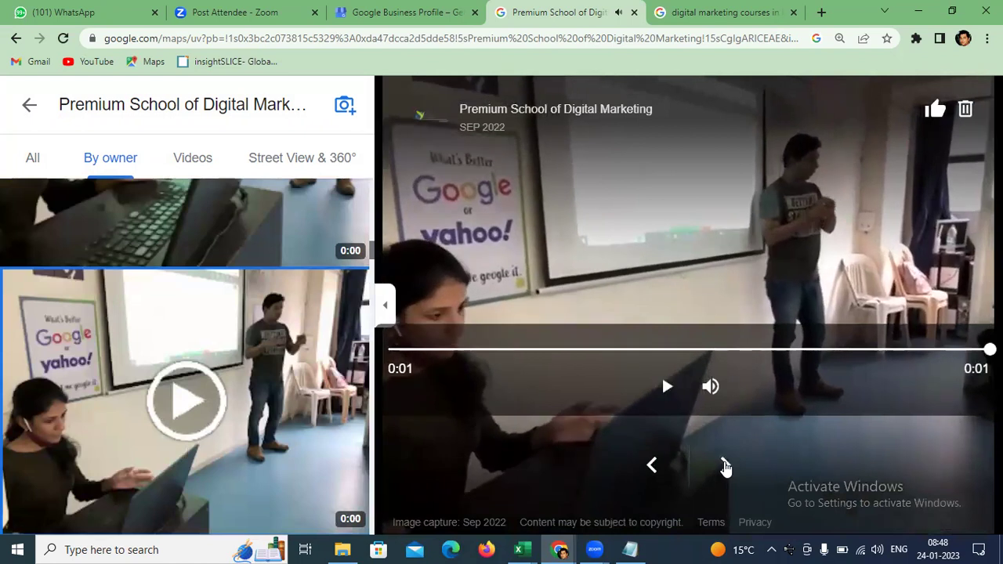
{"action": "left_click", "coordinate": [725, 466]}
{"action": "left_click", "coordinate": [725, 466]}
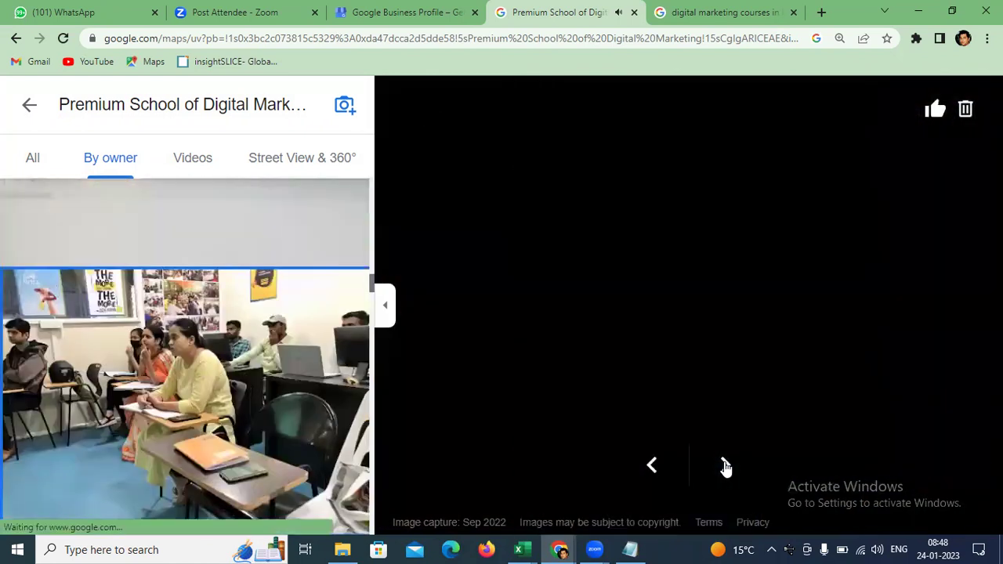
{"action": "left_click", "coordinate": [725, 466]}
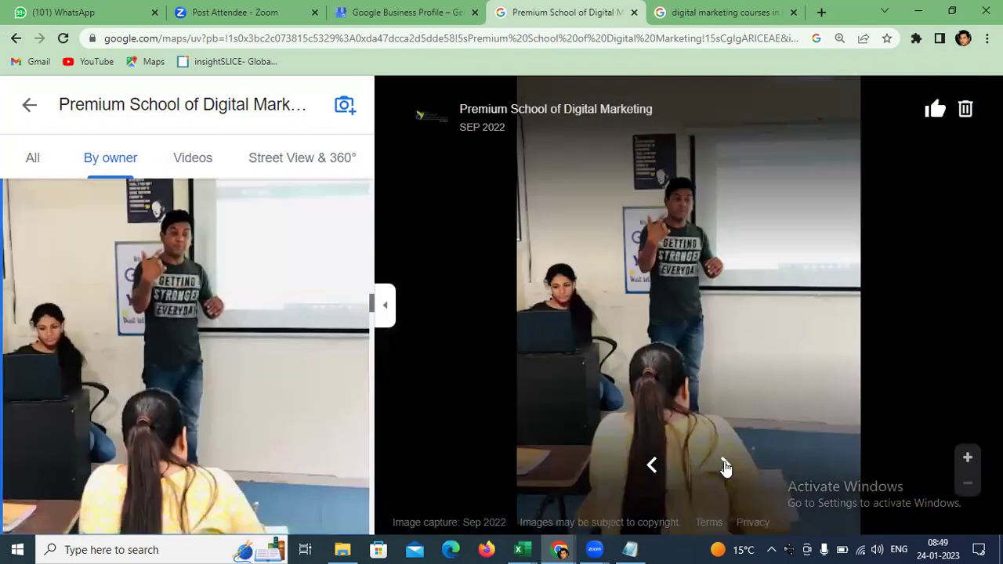
{"action": "left_click", "coordinate": [724, 465]}
{"action": "left_click", "coordinate": [724, 465]}
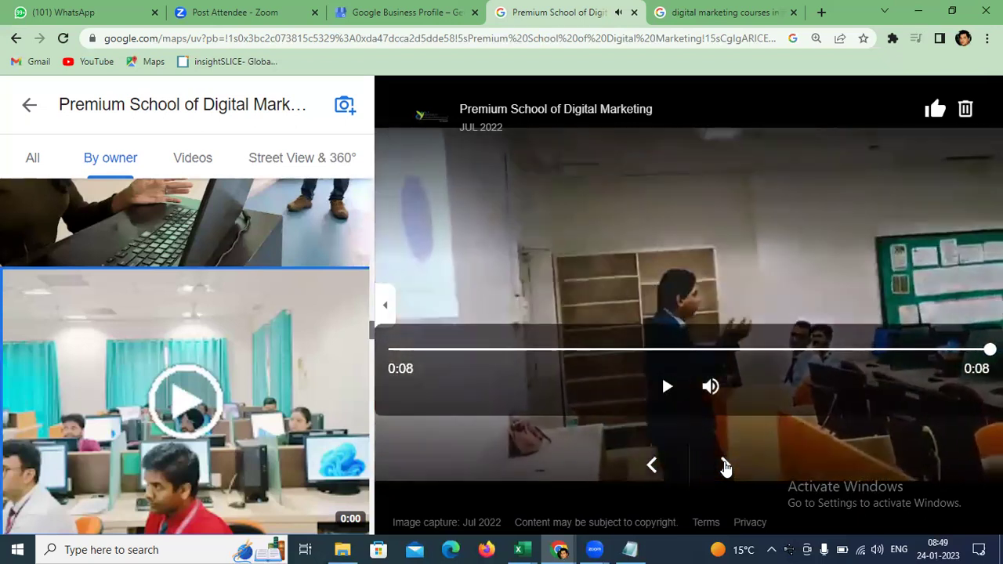
{"action": "left_click", "coordinate": [725, 467]}
{"action": "left_click", "coordinate": [725, 467]}
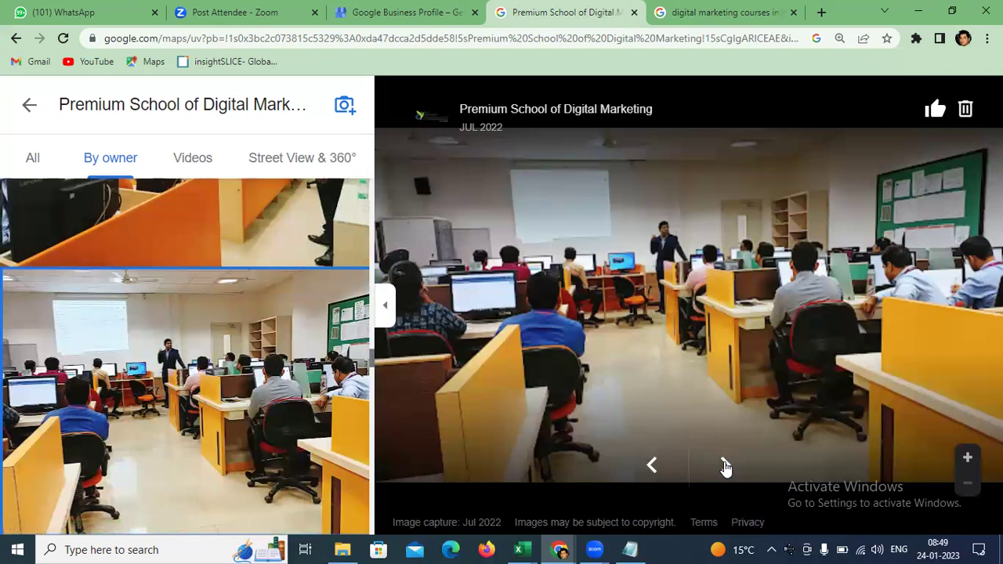
{"action": "left_click", "coordinate": [32, 104]}
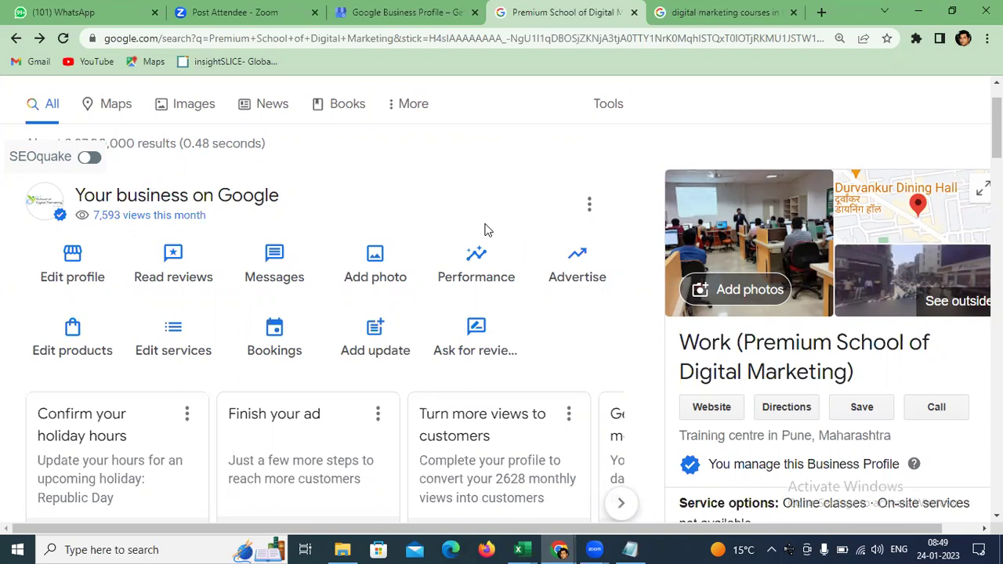
- Examine the business's address and phone details, the profile management options and the further suggestion cards
{"action": "scroll", "coordinate": [639, 218], "scroll_direction": "down", "scroll_amount": 3}
{"action": "scroll", "coordinate": [721, 361], "scroll_direction": "down", "scroll_amount": 1}
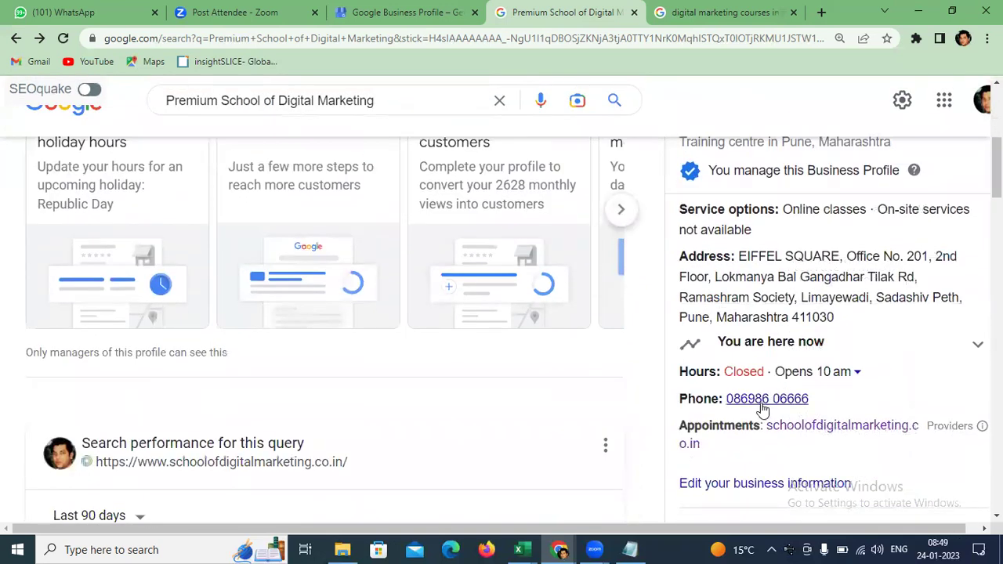
{"action": "scroll", "coordinate": [441, 358], "scroll_direction": "up", "scroll_amount": 5}
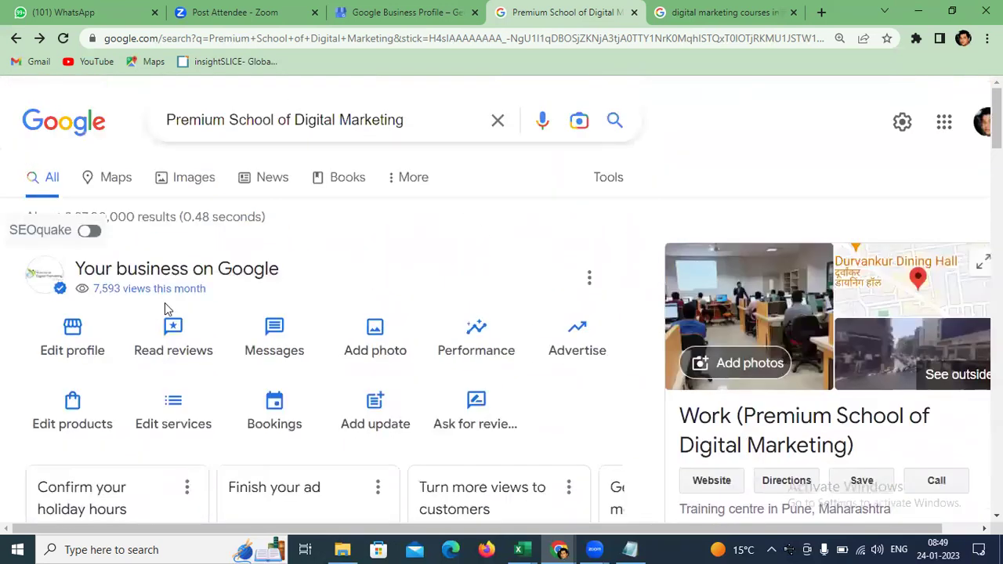
{"action": "scroll", "coordinate": [165, 308], "scroll_direction": "down", "scroll_amount": 2}
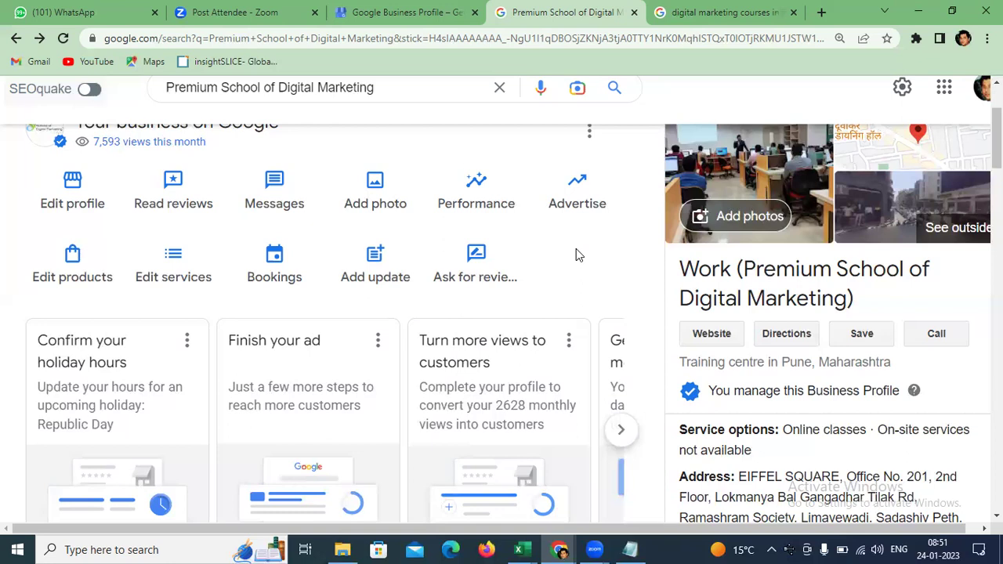
{"action": "scroll", "coordinate": [154, 264], "scroll_direction": "down", "scroll_amount": 1}
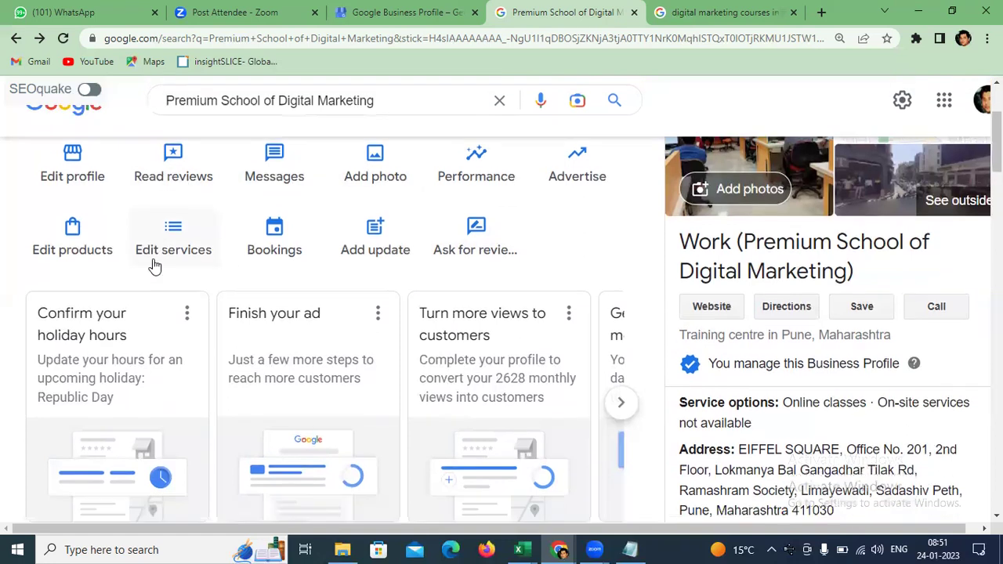
{"action": "scroll", "coordinate": [172, 251], "scroll_direction": "up", "scroll_amount": 1}
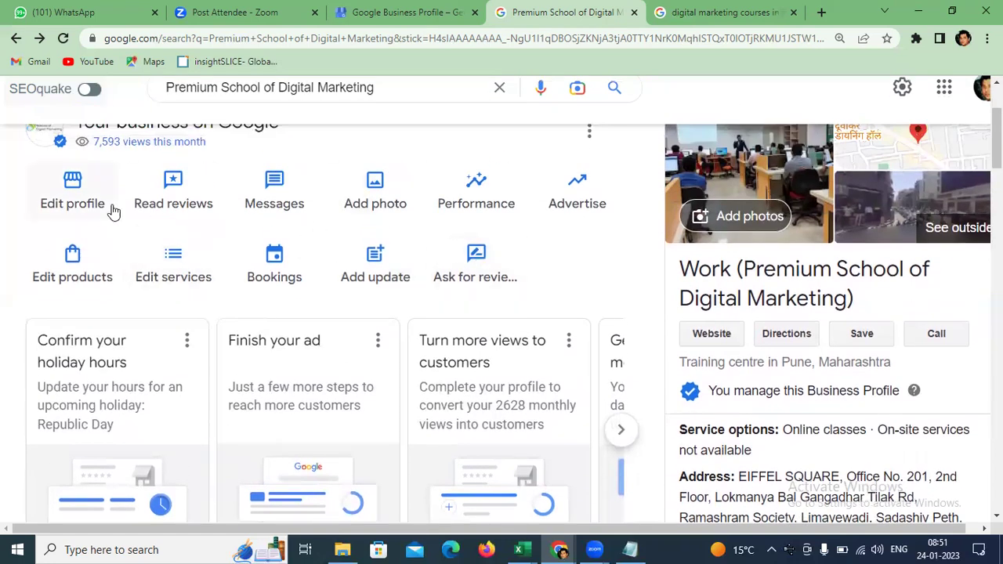
{"action": "scroll", "coordinate": [573, 298], "scroll_direction": "down", "scroll_amount": 2}
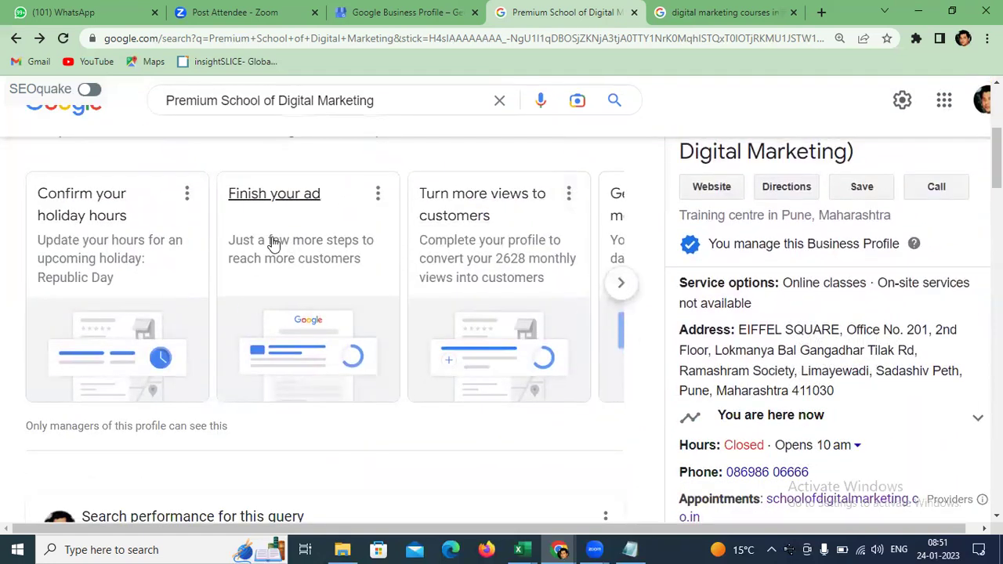
{"action": "scroll", "coordinate": [234, 261], "scroll_direction": "up", "scroll_amount": 1}
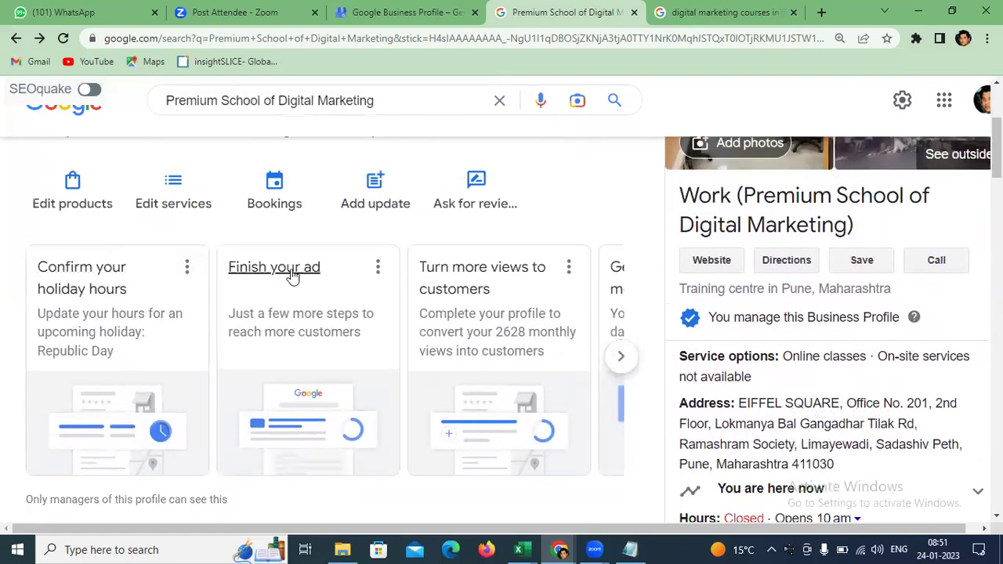
{"action": "left_click", "coordinate": [622, 358]}
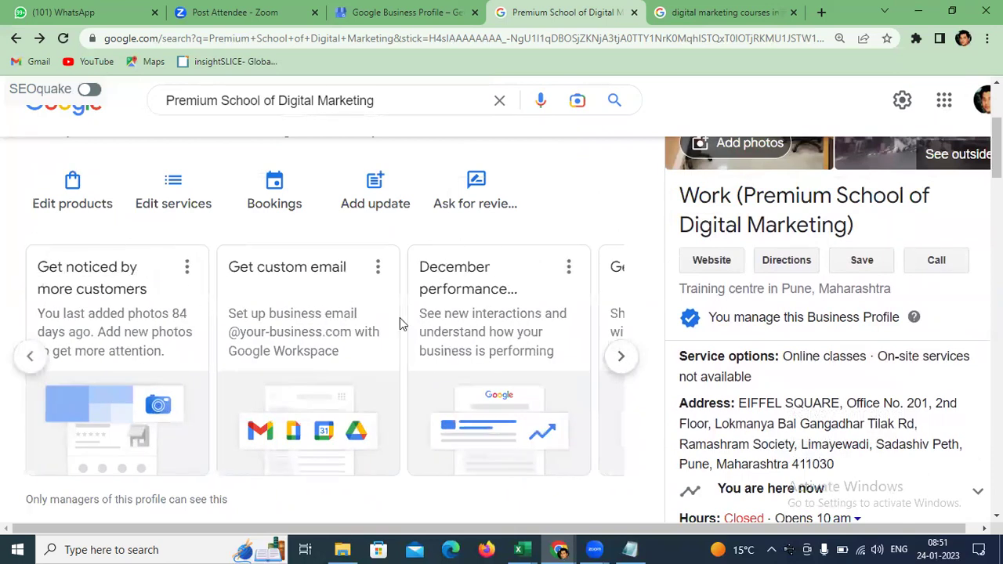
{"action": "scroll", "coordinate": [459, 331], "scroll_direction": "up", "scroll_amount": 2}
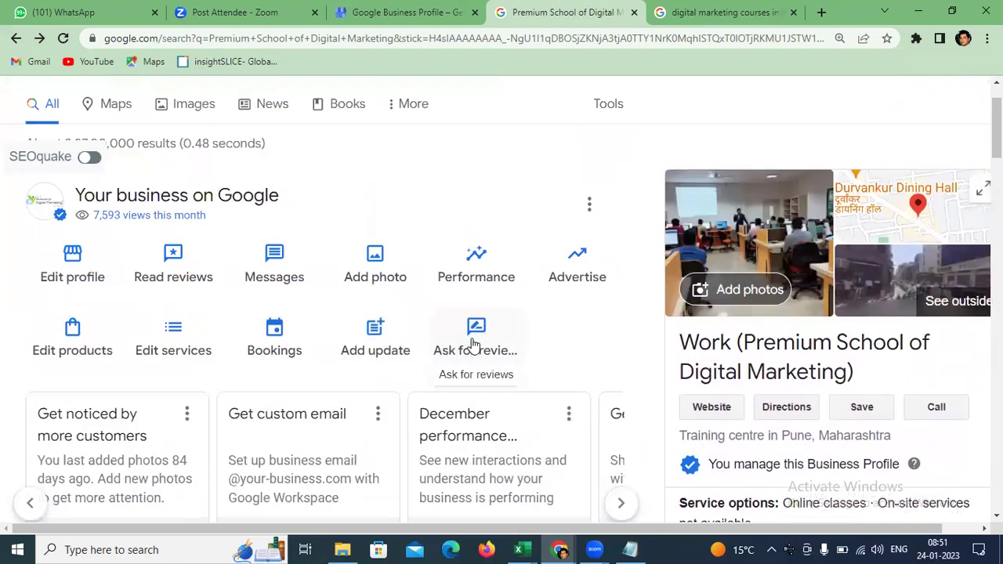
- Start a new business update with a "Learn more" button, then discard the draft and return to the profile
{"action": "left_click", "coordinate": [376, 335]}
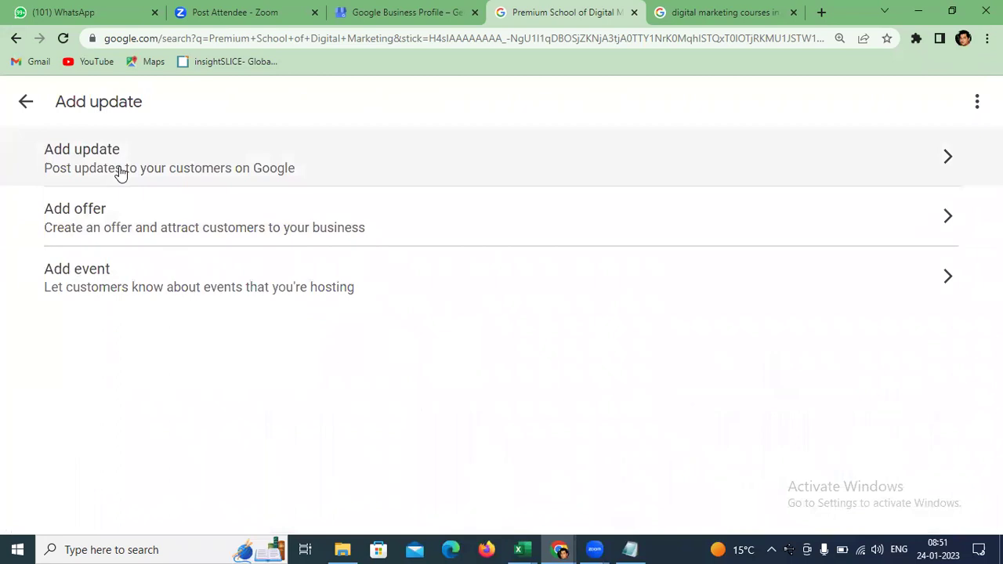
{"action": "left_click", "coordinate": [120, 169]}
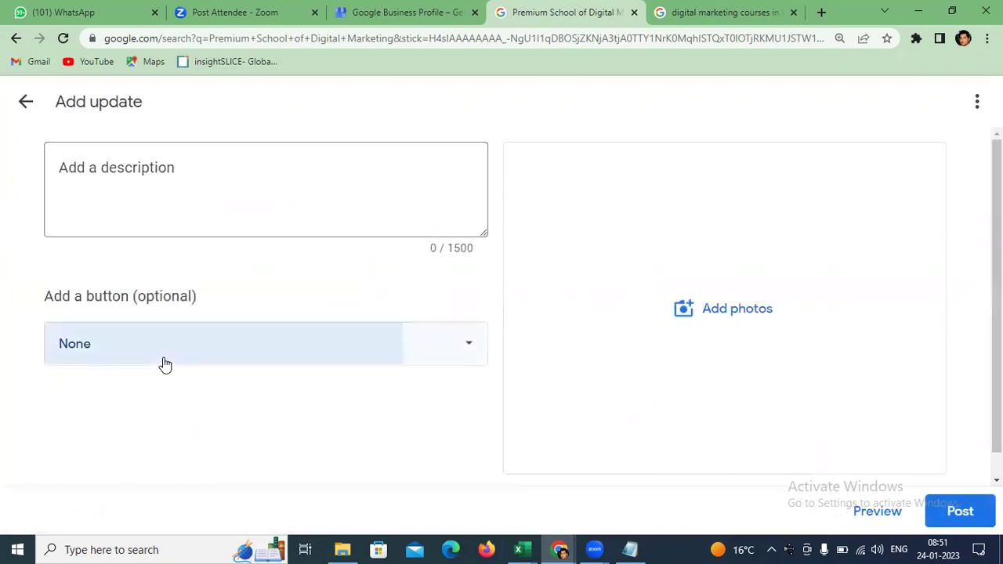
{"action": "left_click", "coordinate": [165, 364]}
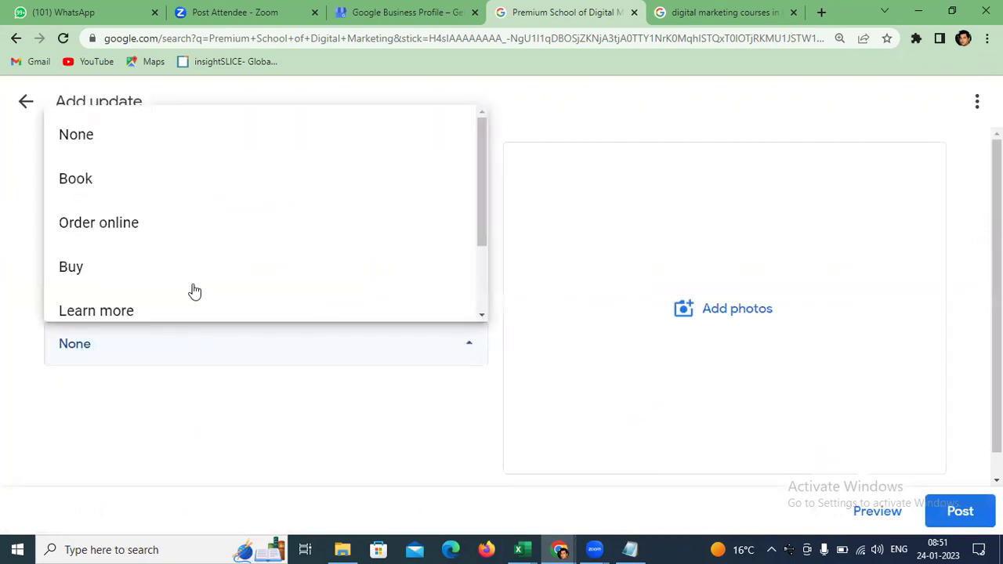
{"action": "scroll", "coordinate": [141, 155], "scroll_direction": "down", "scroll_amount": 2}
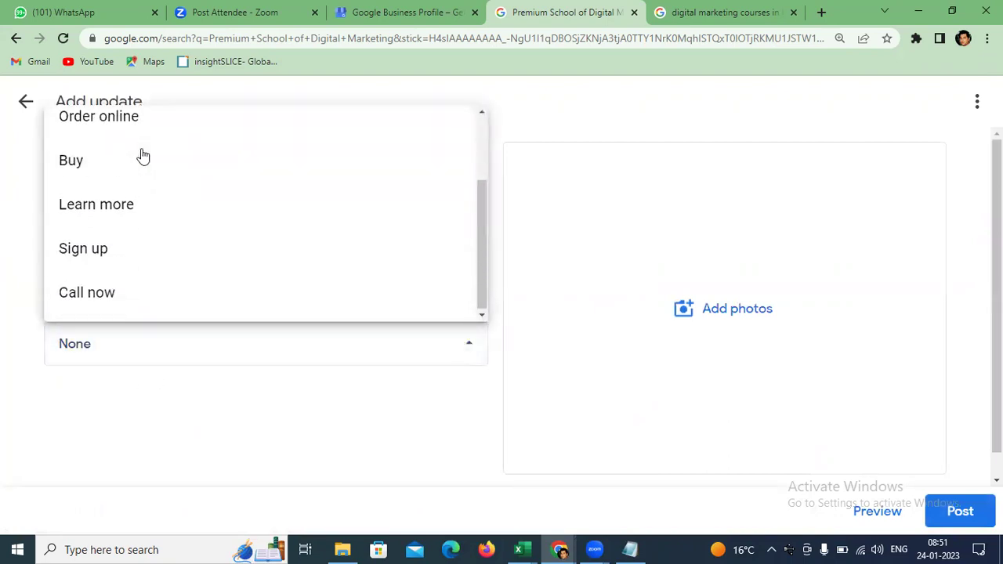
{"action": "left_click", "coordinate": [147, 208]}
{"action": "left_click", "coordinate": [150, 418]}
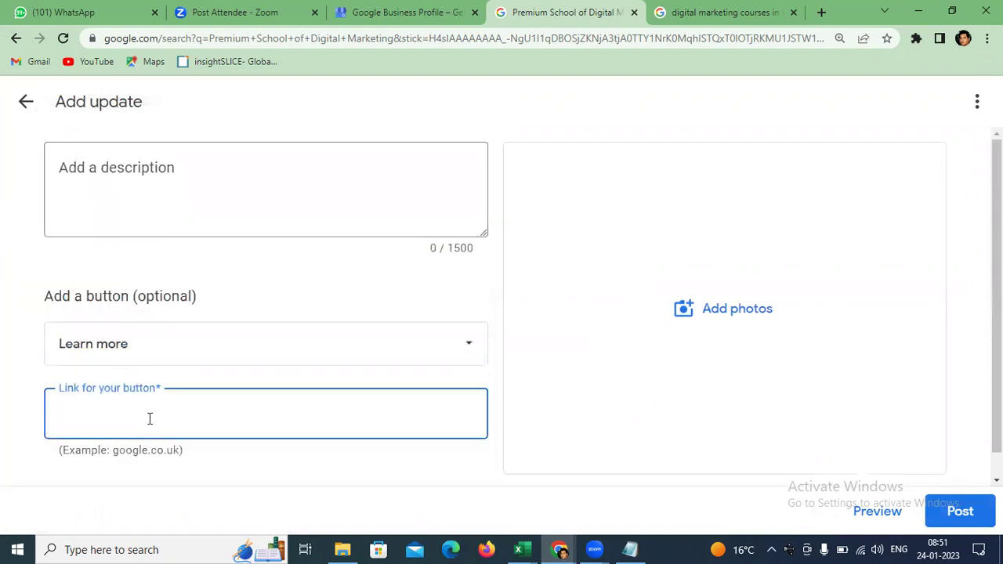
{"action": "left_click", "coordinate": [91, 164]}
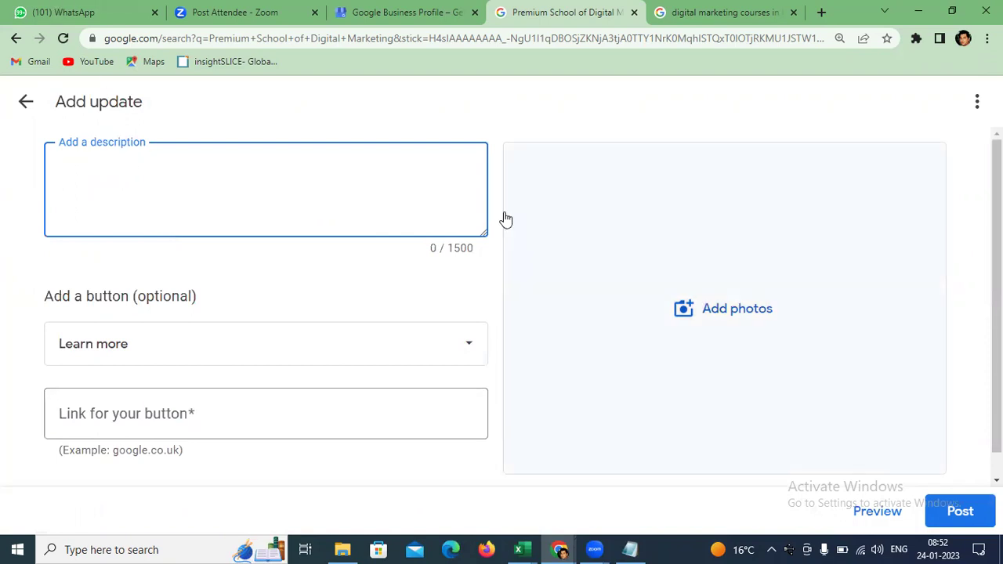
{"action": "left_click", "coordinate": [27, 104]}
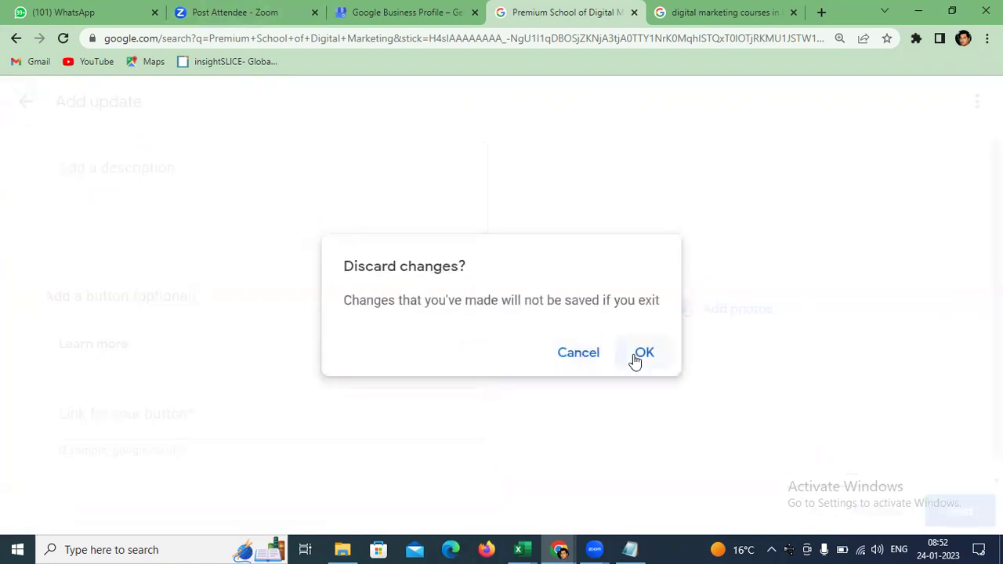
{"action": "left_click", "coordinate": [631, 354]}
{"action": "left_click", "coordinate": [25, 101]}
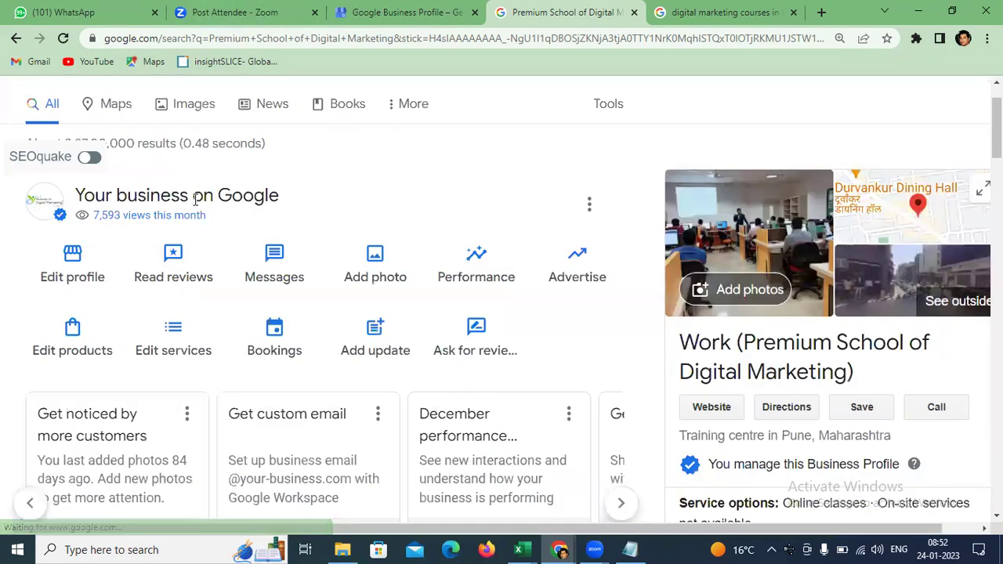
- Review the available post types and the business name and categories, then return to the "digital marketing courses in kothrud" results
{"action": "left_click", "coordinate": [392, 342]}
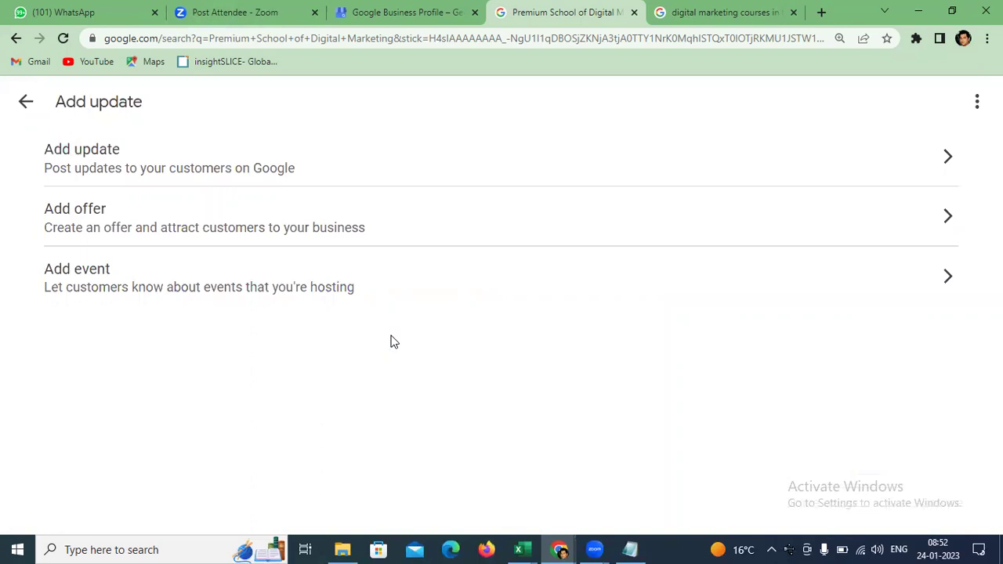
{"action": "left_click", "coordinate": [26, 104]}
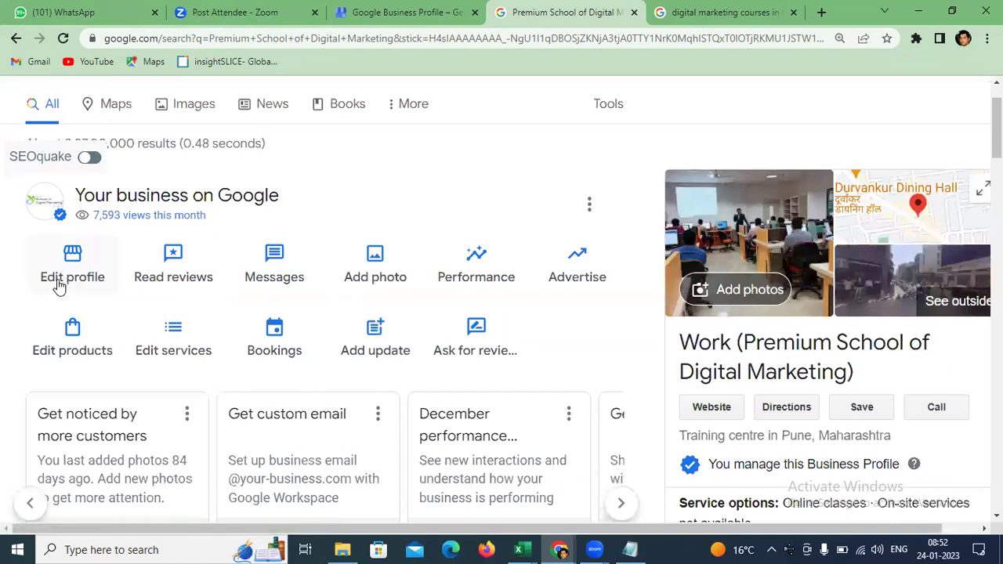
{"action": "left_click", "coordinate": [72, 259]}
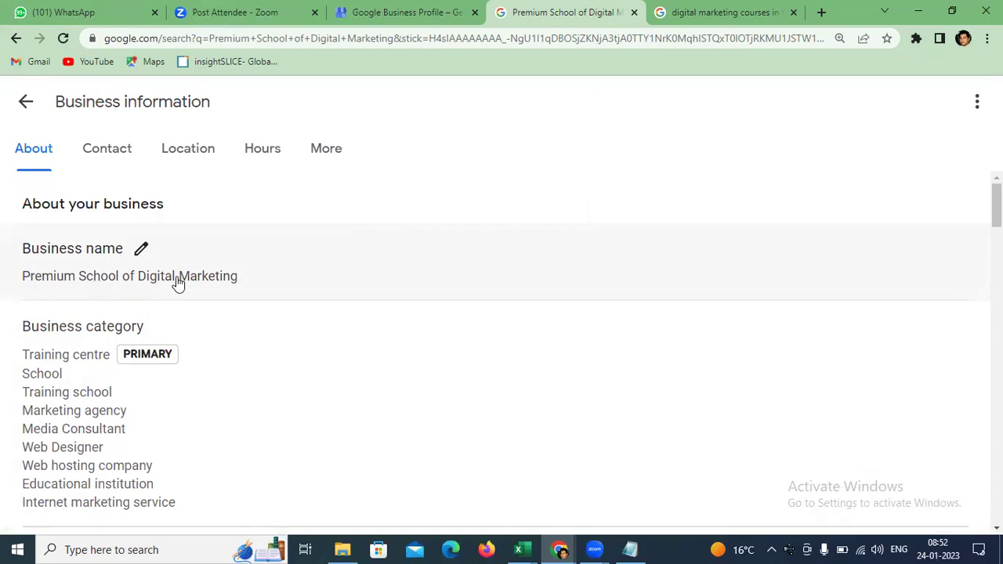
{"action": "left_click", "coordinate": [729, 16]}
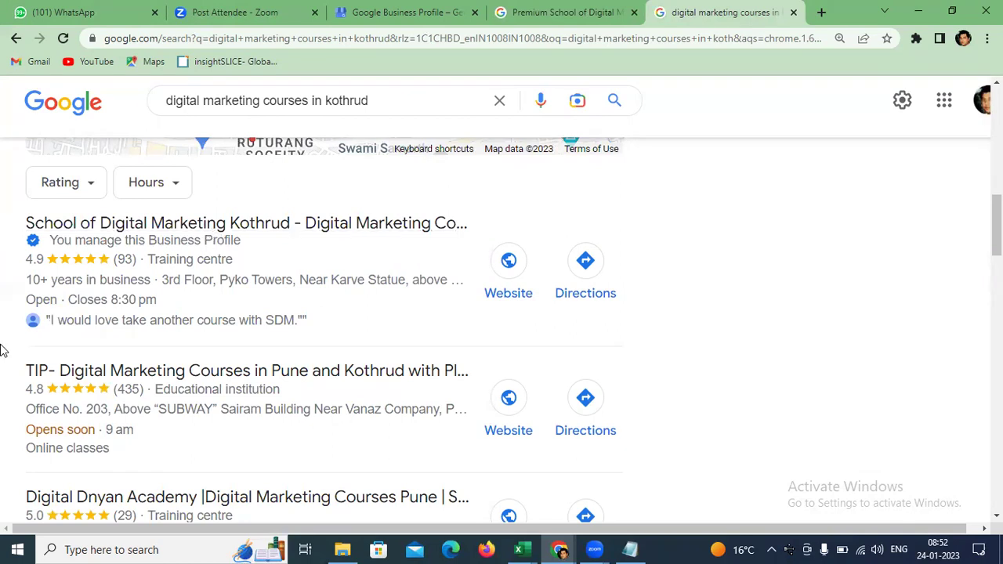
- Search for "digital marketing courses in pune" and examine the local business listings and their map
{"action": "scroll", "coordinate": [4, 350], "scroll_direction": "down", "scroll_amount": 2}
{"action": "left_click_drag", "start_coordinate": [30, 227], "coordinate": [309, 232]}
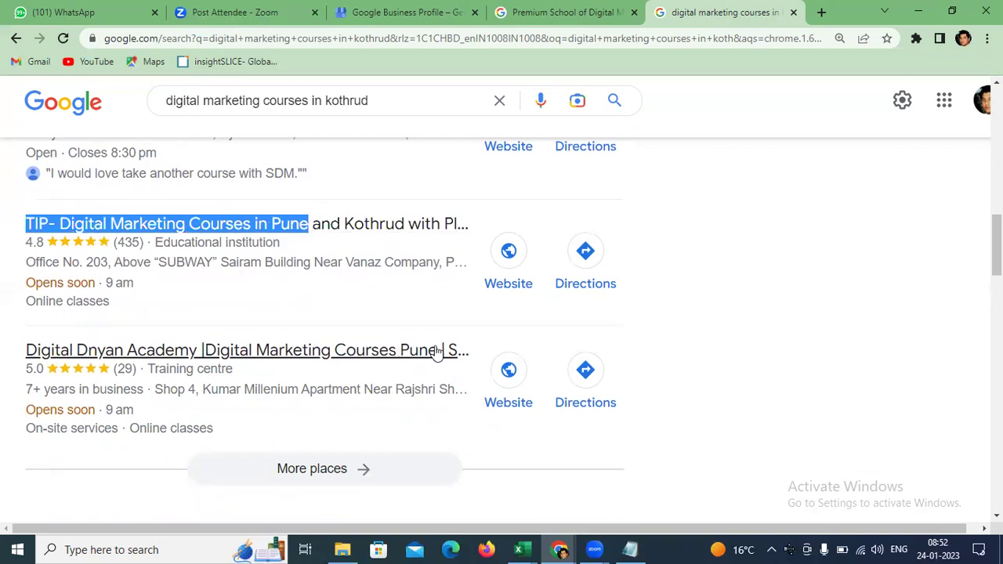
{"action": "scroll", "coordinate": [243, 329], "scroll_direction": "up", "scroll_amount": 5}
{"action": "left_click_drag", "start_coordinate": [376, 100], "coordinate": [325, 110]}
{"action": "type", "text": "pune"}
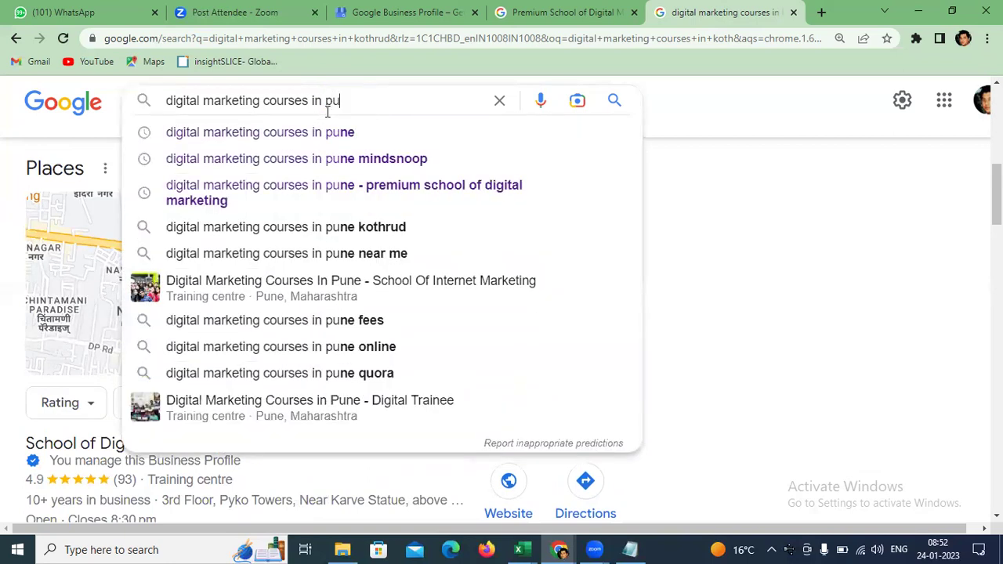
{"action": "key", "text": "Return"}
{"action": "scroll", "coordinate": [5, 329], "scroll_direction": "down", "scroll_amount": 5}
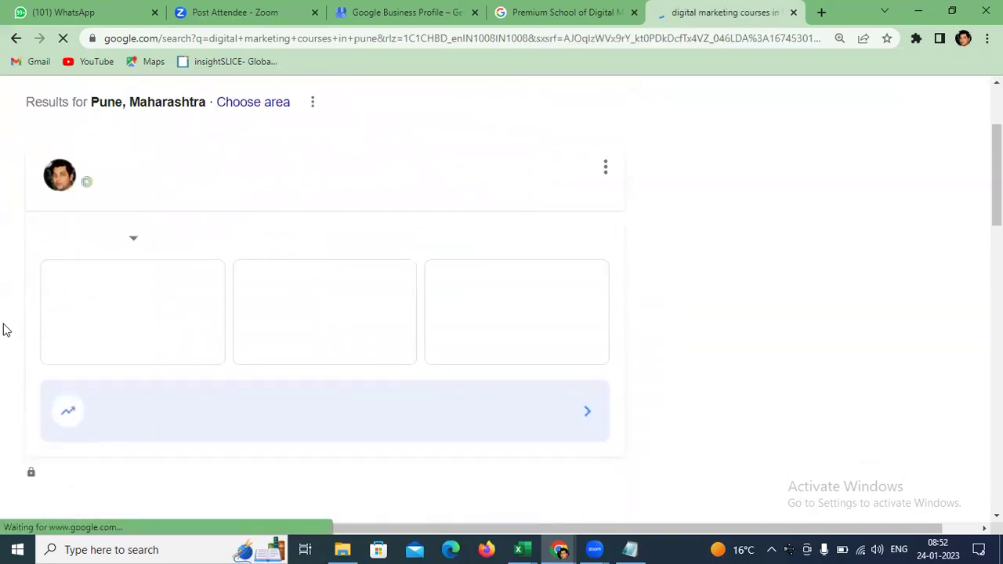
{"action": "scroll", "coordinate": [3, 326], "scroll_direction": "down", "scroll_amount": 5}
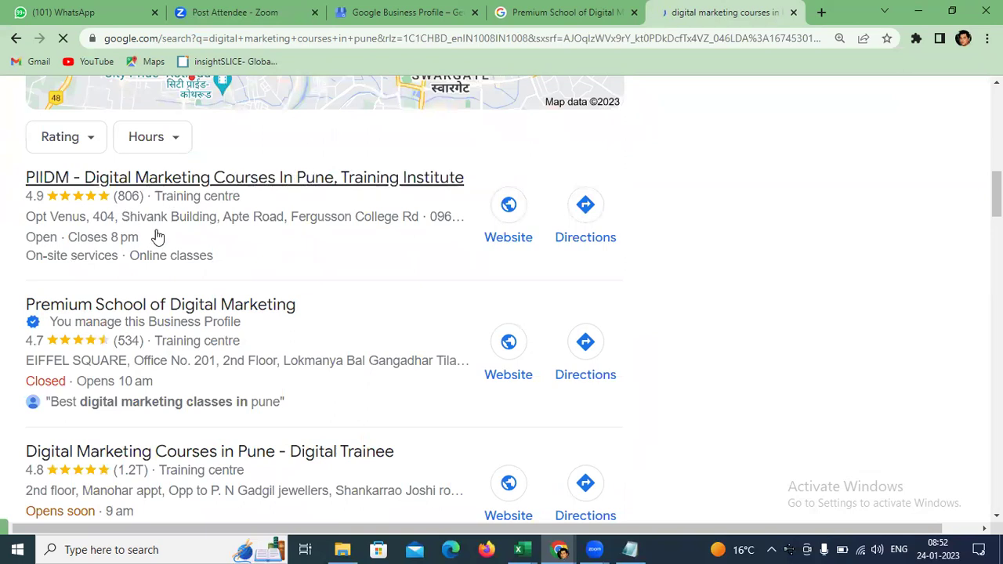
{"action": "left_click", "coordinate": [110, 309]}
{"action": "scroll", "coordinate": [698, 281], "scroll_direction": "up", "scroll_amount": 5}
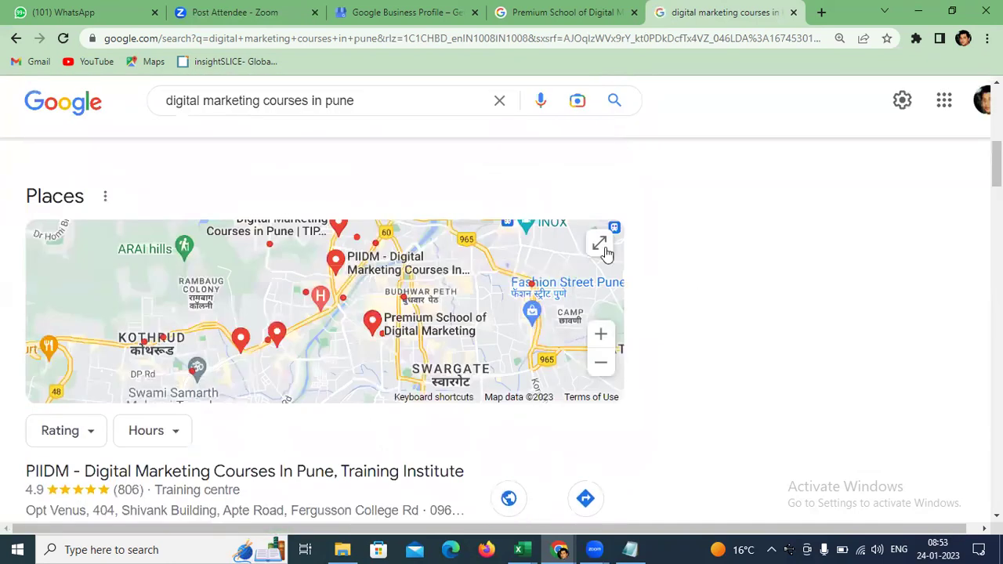
{"action": "scroll", "coordinate": [604, 250], "scroll_direction": "down", "scroll_amount": 5}
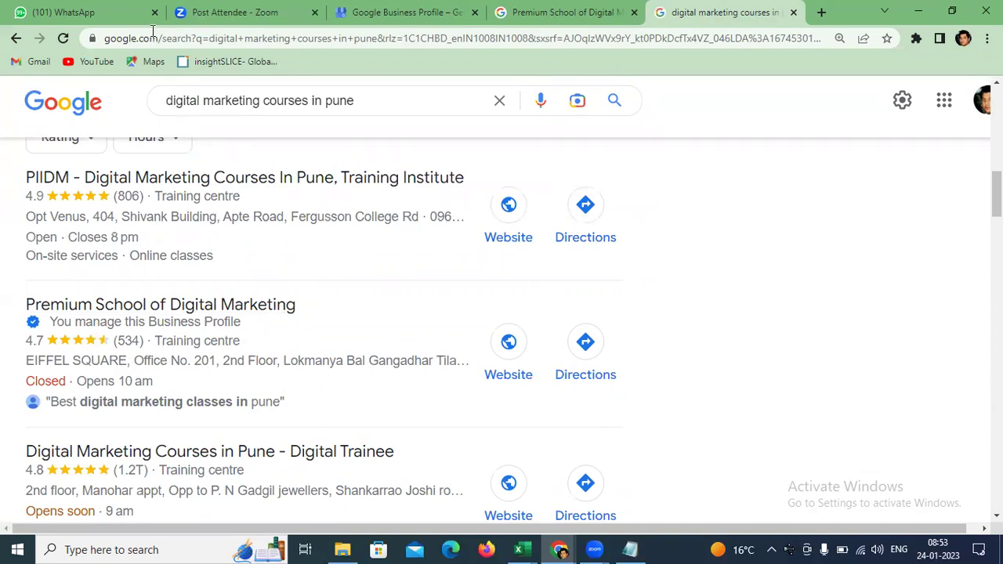
- Return to the Premium School of Digital Marketing's business information, open its business category for editing and highlight the primary category
{"action": "left_click", "coordinate": [609, 19]}
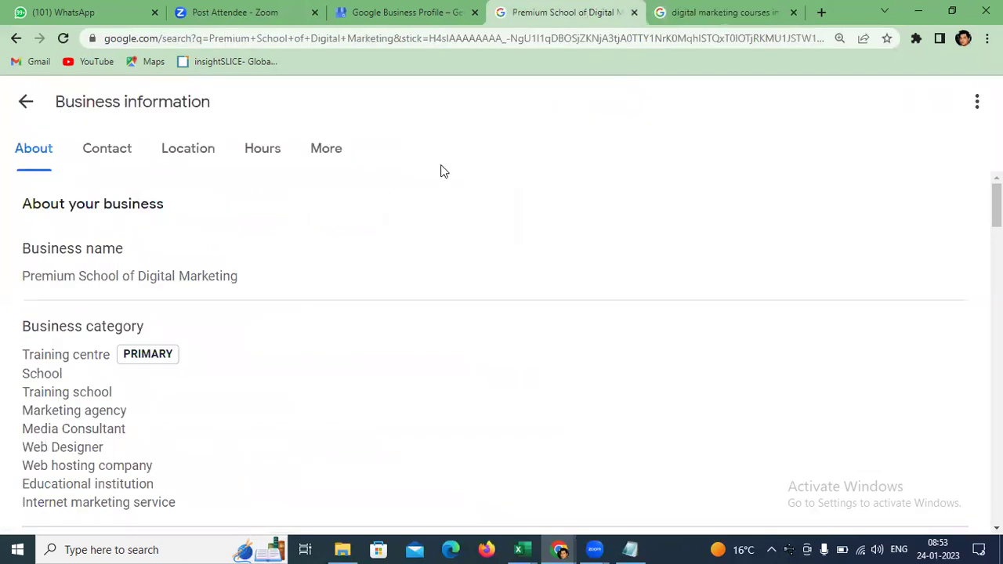
{"action": "scroll", "coordinate": [196, 290], "scroll_direction": "down", "scroll_amount": 1}
{"action": "scroll", "coordinate": [196, 289], "scroll_direction": "down", "scroll_amount": 1}
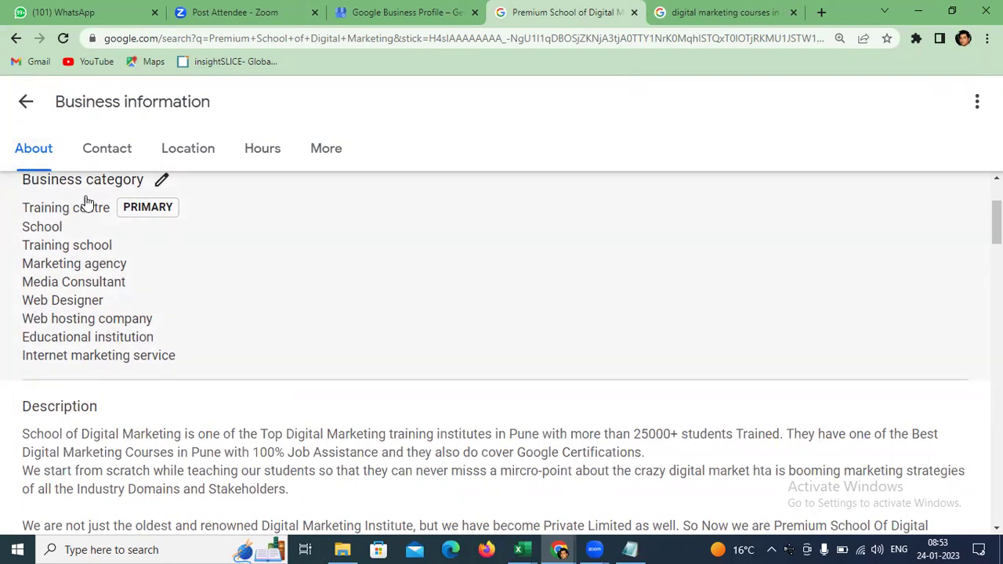
{"action": "left_click", "coordinate": [162, 185]}
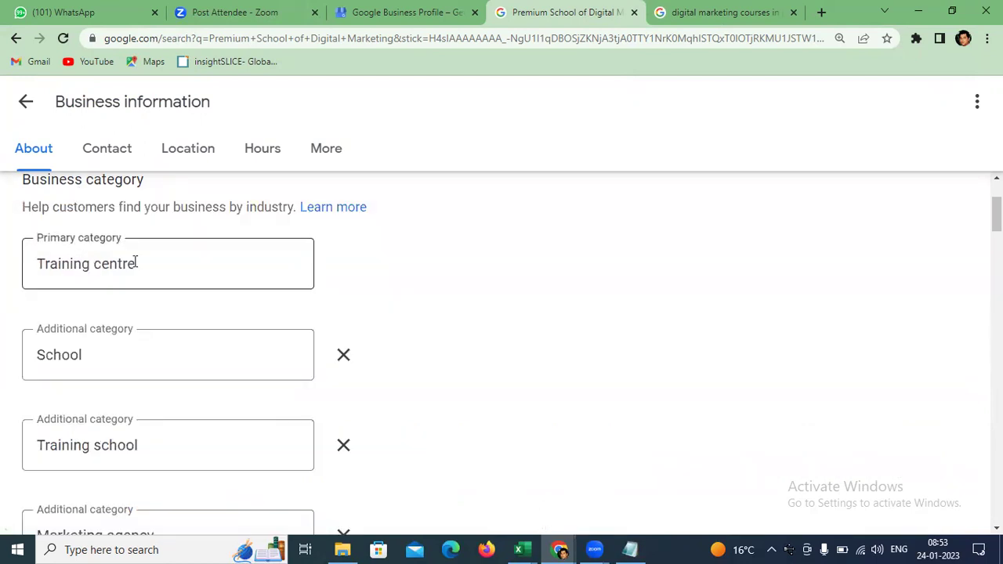
{"action": "left_click_drag", "start_coordinate": [205, 278], "coordinate": [51, 293]}
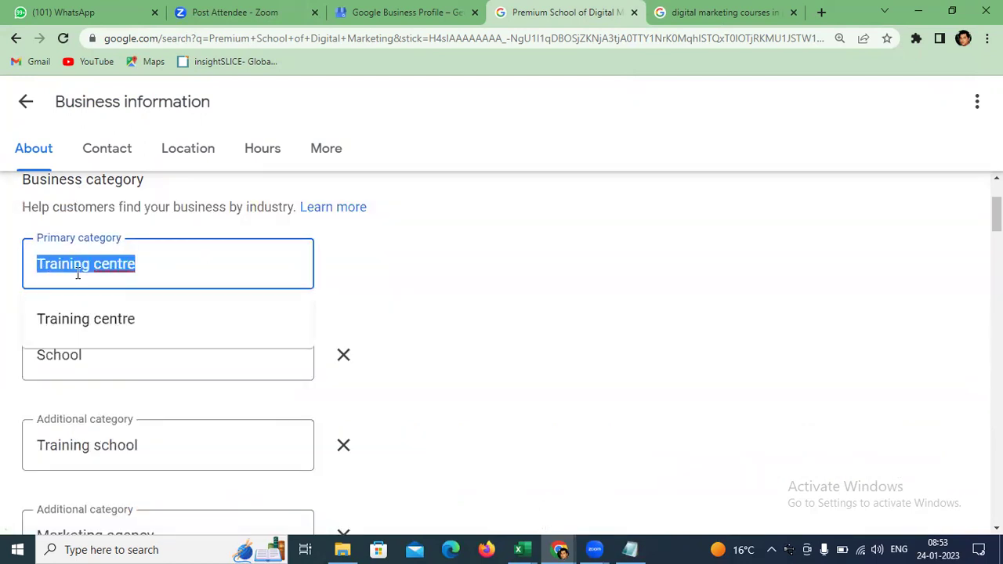
- Review the additional business categories down to "Educational institution", then return to the business profile without saving
{"action": "scroll", "coordinate": [82, 284], "scroll_direction": "down", "scroll_amount": 1}
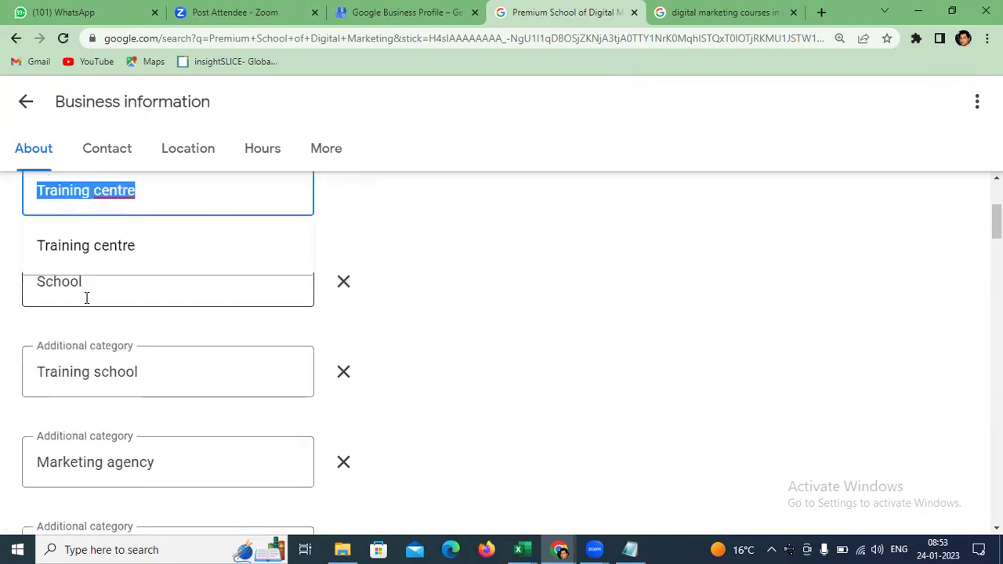
{"action": "scroll", "coordinate": [137, 372], "scroll_direction": "down", "scroll_amount": 2}
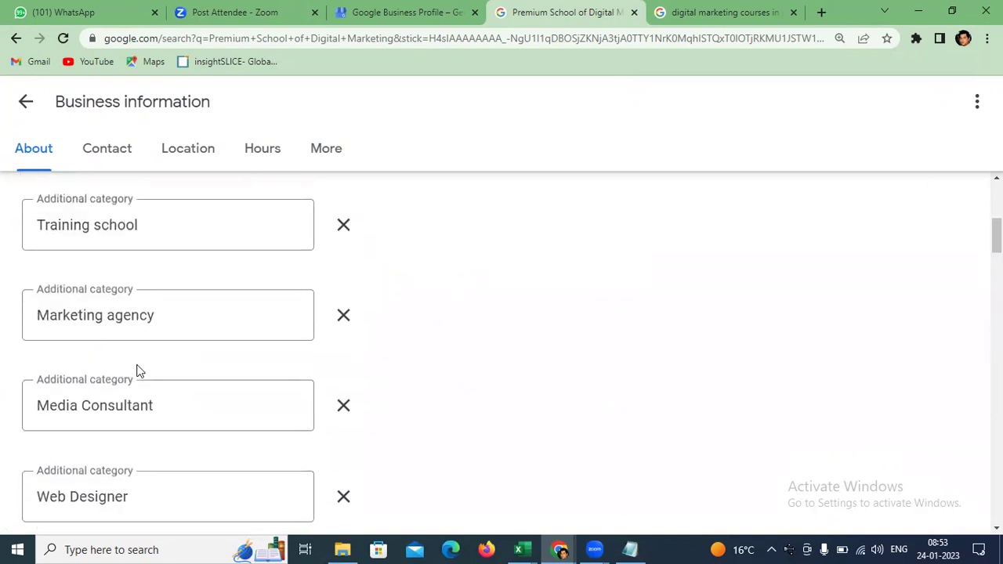
{"action": "scroll", "coordinate": [136, 372], "scroll_direction": "down", "scroll_amount": 2}
{"action": "scroll", "coordinate": [138, 367], "scroll_direction": "down", "scroll_amount": 1}
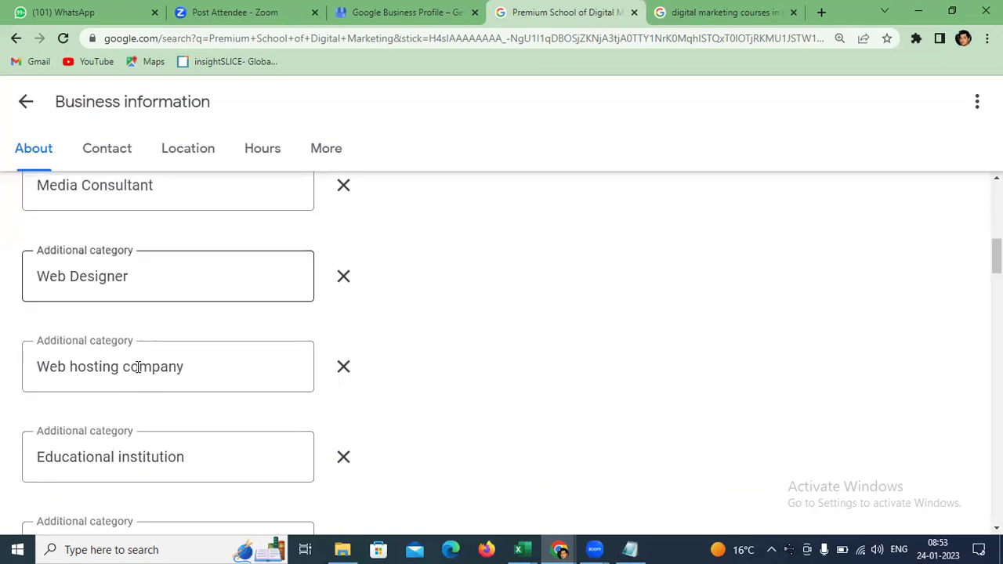
{"action": "left_click", "coordinate": [187, 454]}
{"action": "left_click_drag", "start_coordinate": [188, 455], "coordinate": [82, 457]}
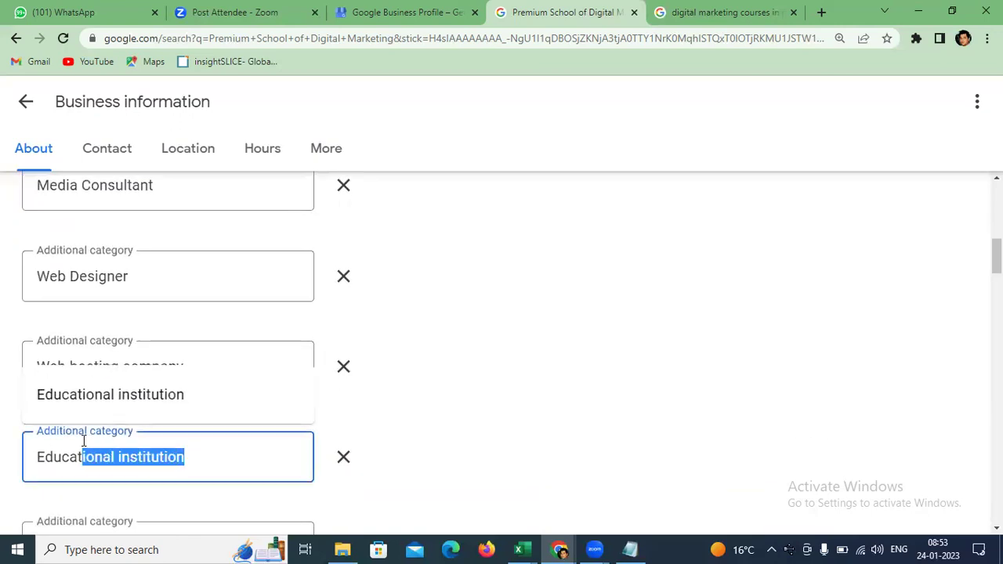
{"action": "scroll", "coordinate": [463, 278], "scroll_direction": "up", "scroll_amount": 3}
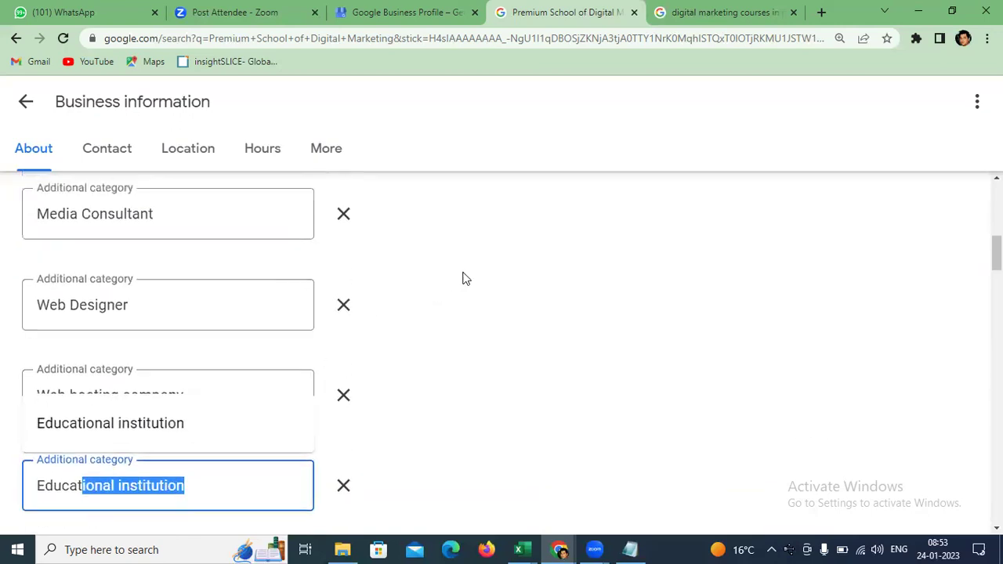
{"action": "left_click", "coordinate": [25, 110]}
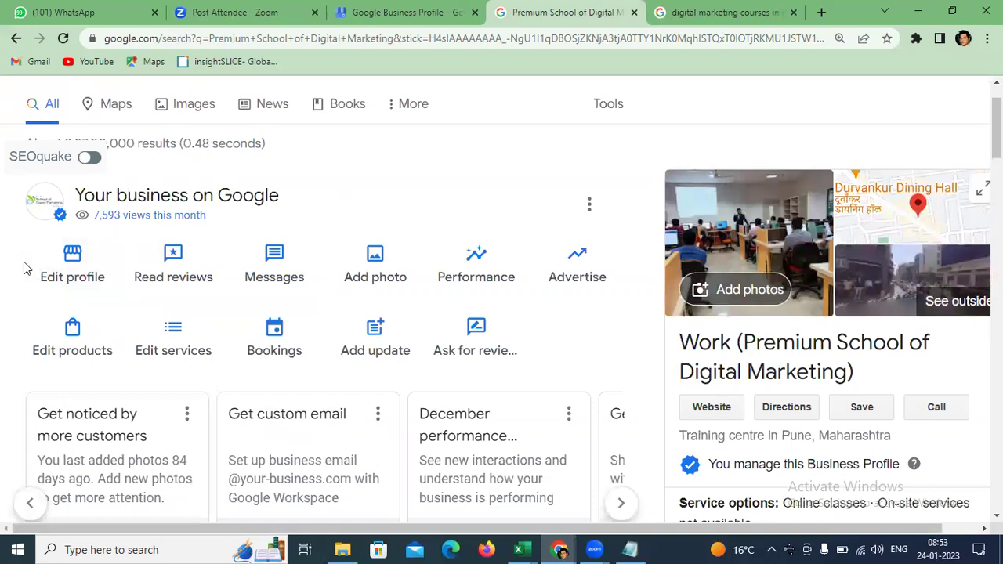
- Examine the profile management options, the address and phone details and the page's location footer, then return to the beginning of the results
{"action": "scroll", "coordinate": [247, 274], "scroll_direction": "up", "scroll_amount": 2}
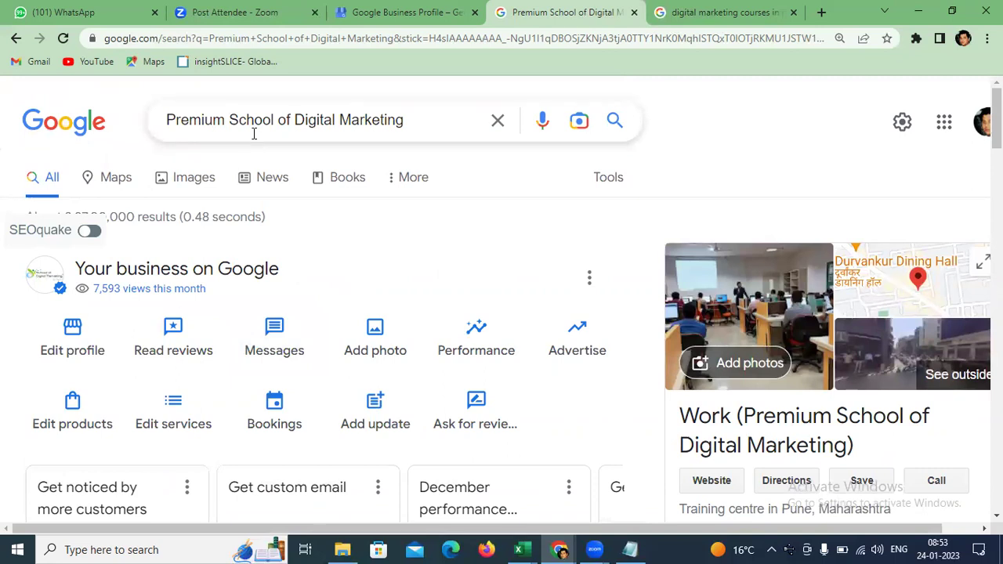
{"action": "scroll", "coordinate": [675, 190], "scroll_direction": "down", "scroll_amount": 2}
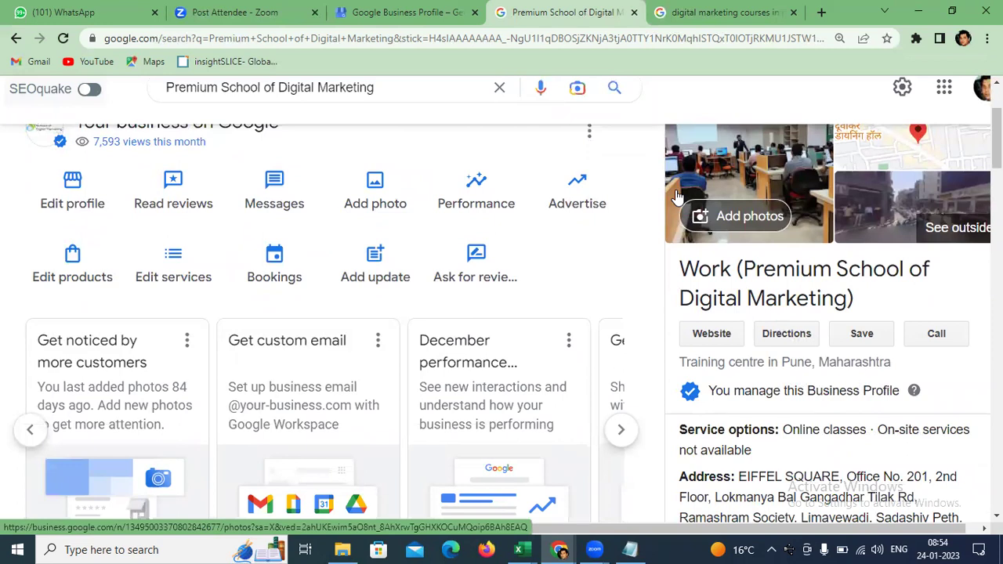
{"action": "scroll", "coordinate": [869, 444], "scroll_direction": "down", "scroll_amount": 2}
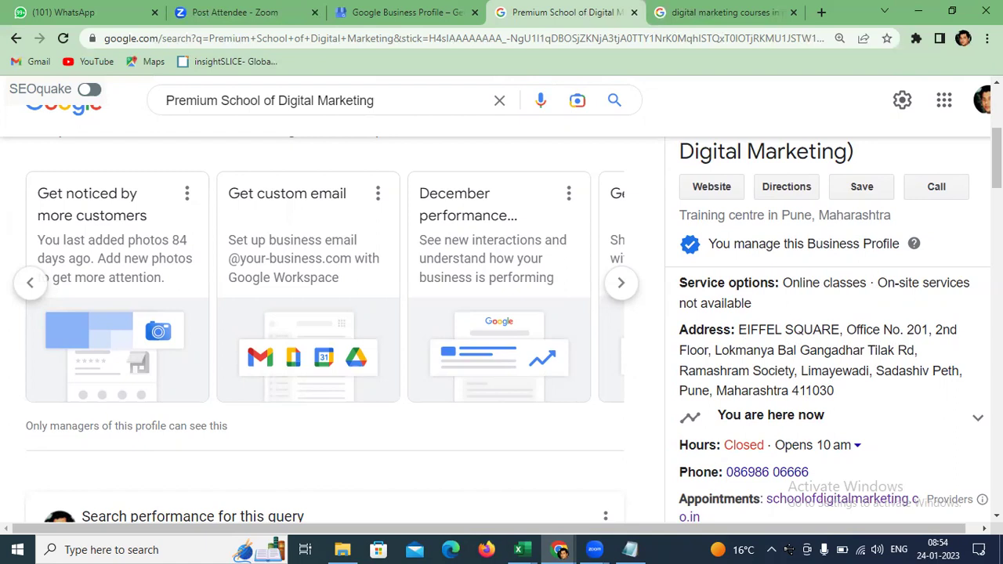
{"action": "key", "text": "End"}
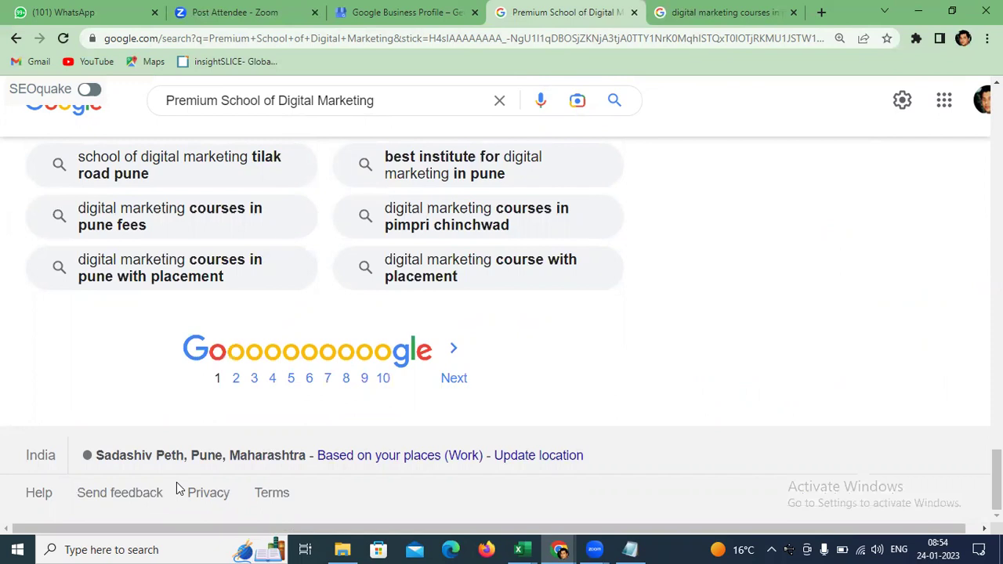
{"action": "scroll", "coordinate": [144, 475], "scroll_direction": "up", "scroll_amount": 10}
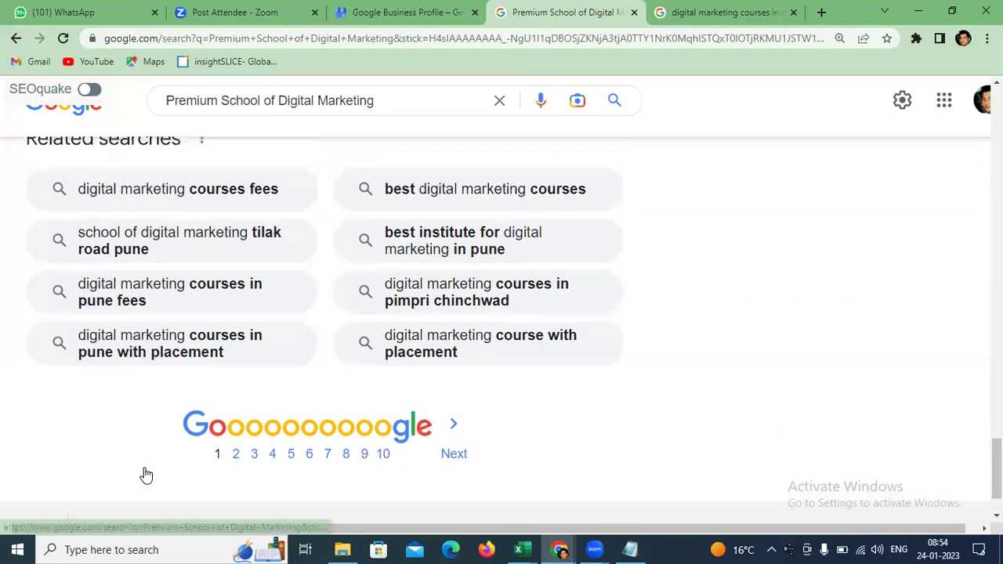
{"action": "scroll", "coordinate": [144, 475], "scroll_direction": "up", "scroll_amount": 15}
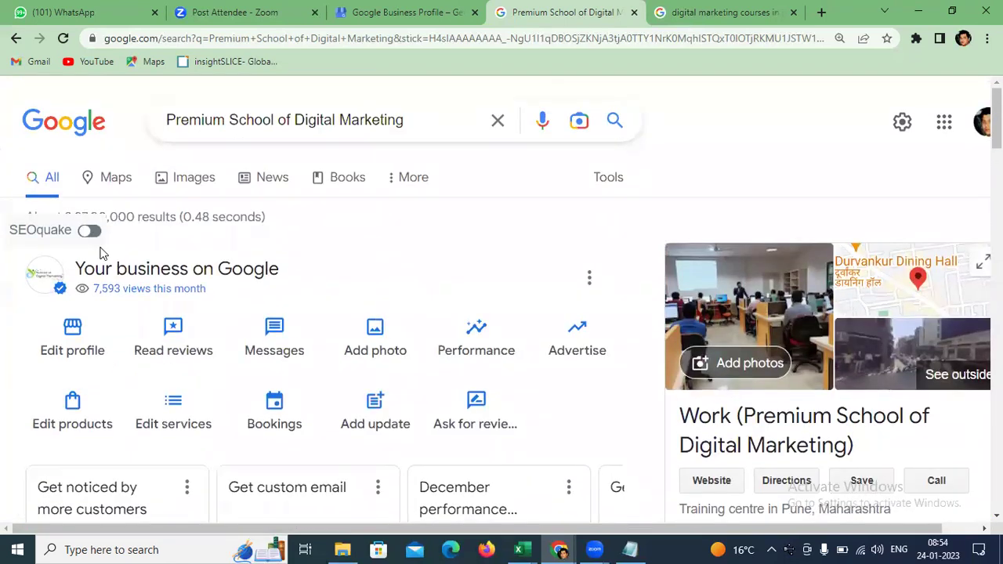
- Switch to the Notepad notes on local listing sites and NAP, then return to the Chrome window
{"action": "key", "text": "alt+Tab"}
{"action": "key", "text": "alt+Tab"}
{"action": "key", "text": "alt+Tab"}
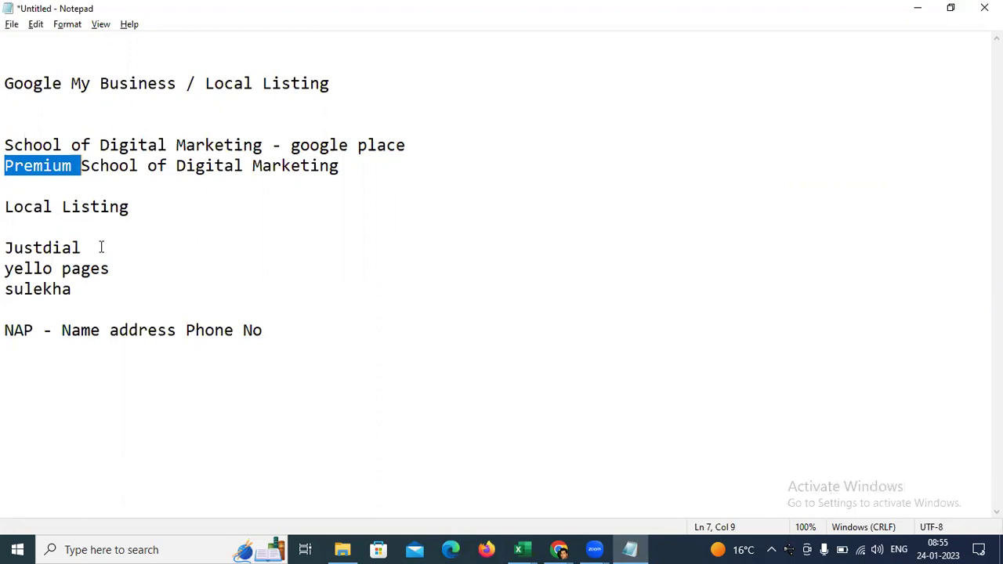
{"action": "key", "text": "alt+Tab"}
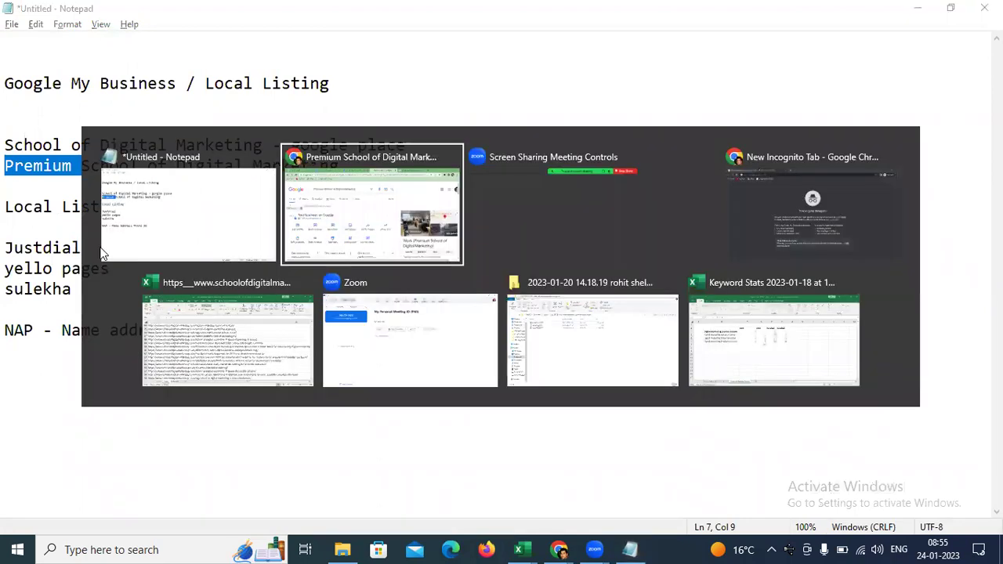
- Search for "school of digital marketing" in the "digital marketing courses in pune" results and view the business locations
{"action": "left_click", "coordinate": [686, 12]}
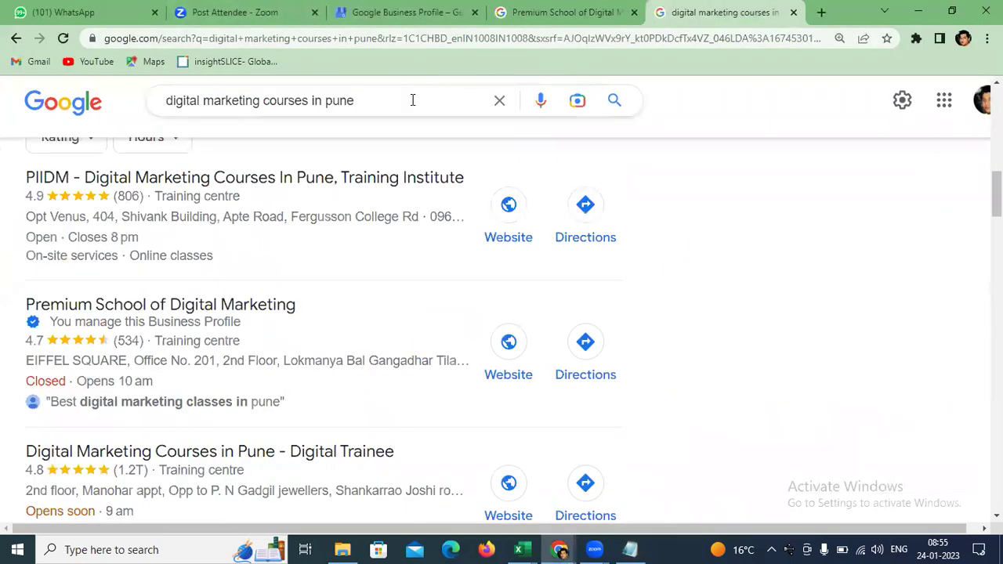
{"action": "left_click_drag", "start_coordinate": [410, 100], "coordinate": [2, 126]}
{"action": "type", "text": "school of"}
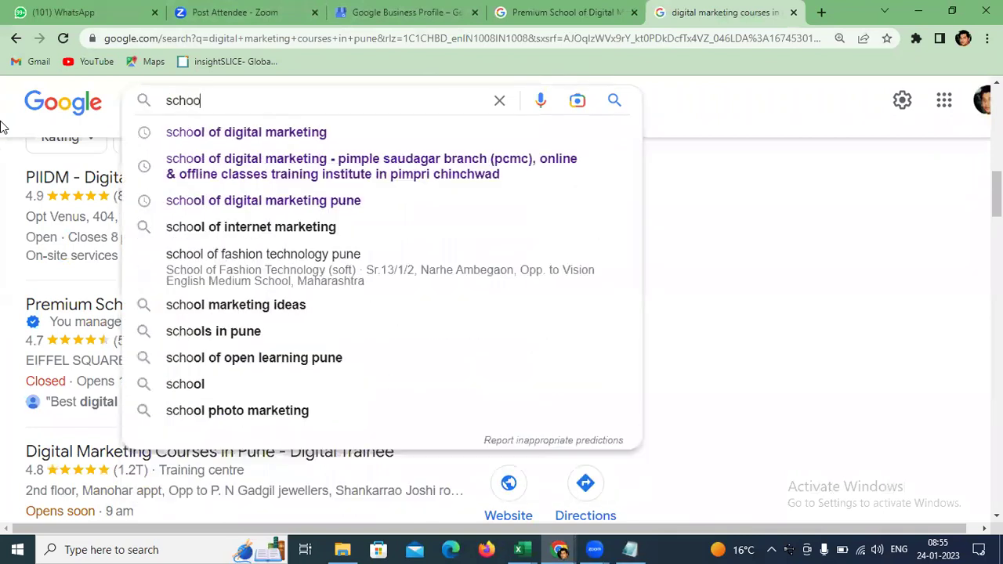
{"action": "key", "text": "Down"}
{"action": "key", "text": "Return"}
{"action": "scroll", "coordinate": [2, 251], "scroll_direction": "down", "scroll_amount": 10}
{"action": "scroll", "coordinate": [3, 251], "scroll_direction": "down", "scroll_amount": 15}
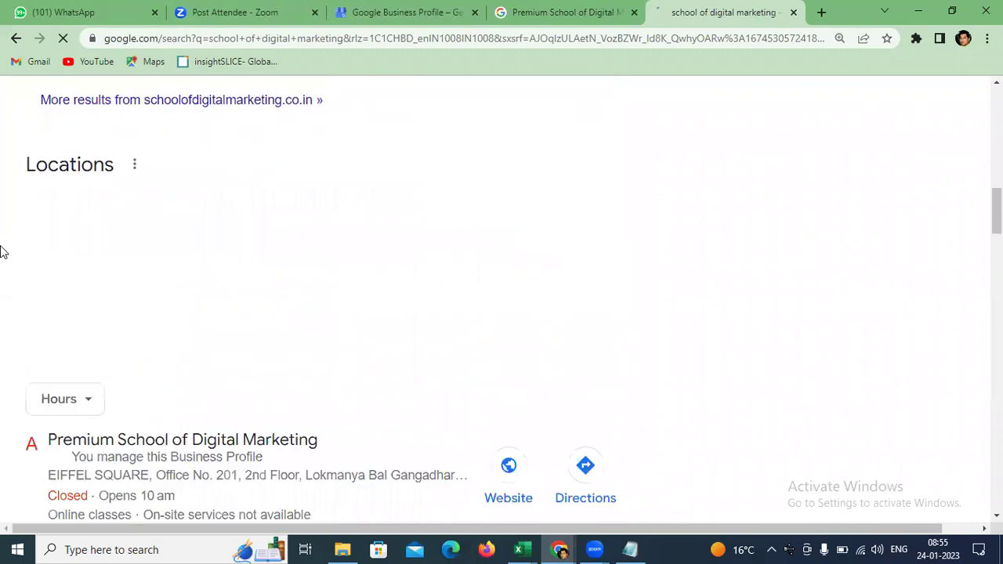
- Scan the remaining web results for "school of digital marketing" and look at the second page of results
{"action": "scroll", "coordinate": [60, 262], "scroll_direction": "down", "scroll_amount": 8}
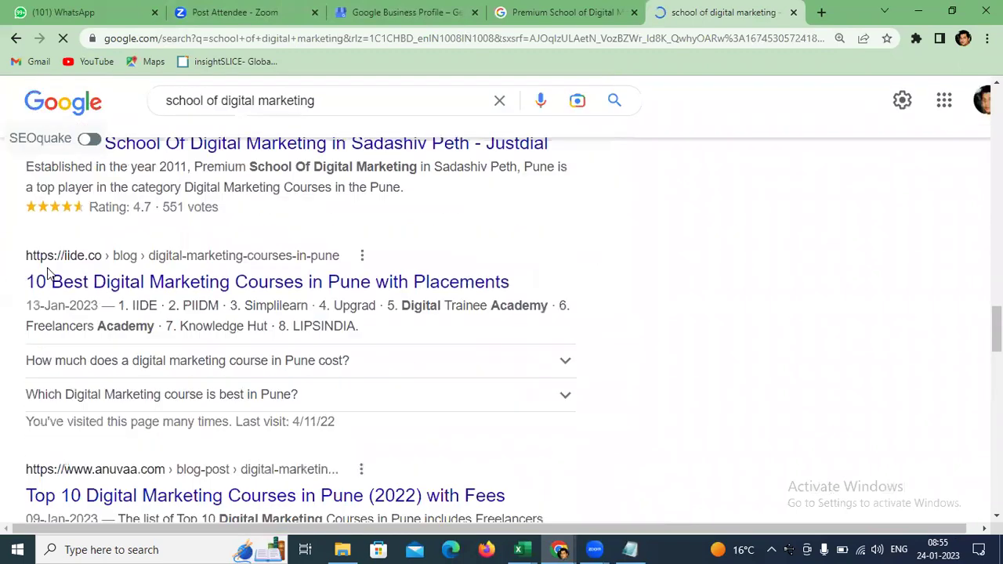
{"action": "scroll", "coordinate": [22, 251], "scroll_direction": "down", "scroll_amount": 5}
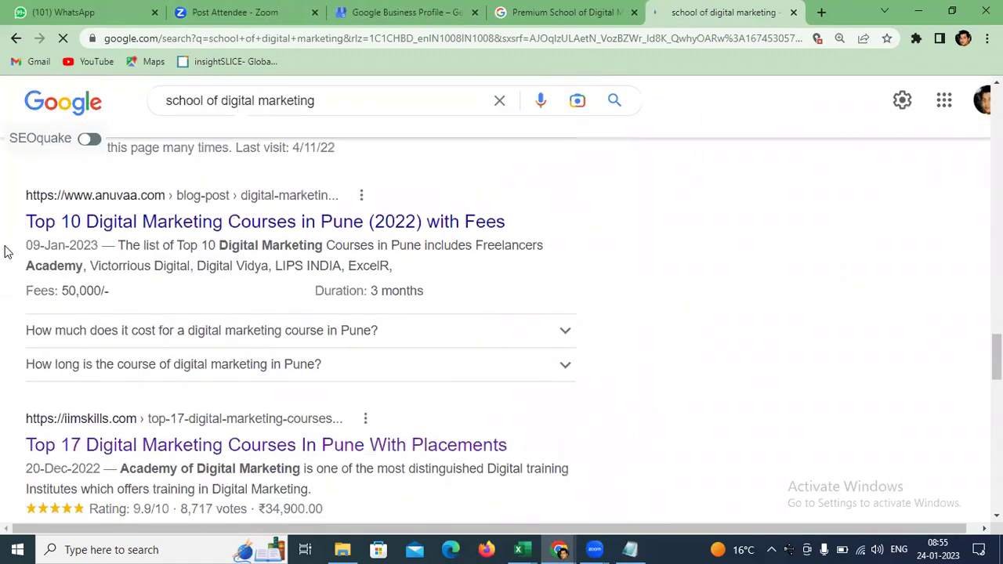
{"action": "scroll", "coordinate": [7, 253], "scroll_direction": "down", "scroll_amount": 10}
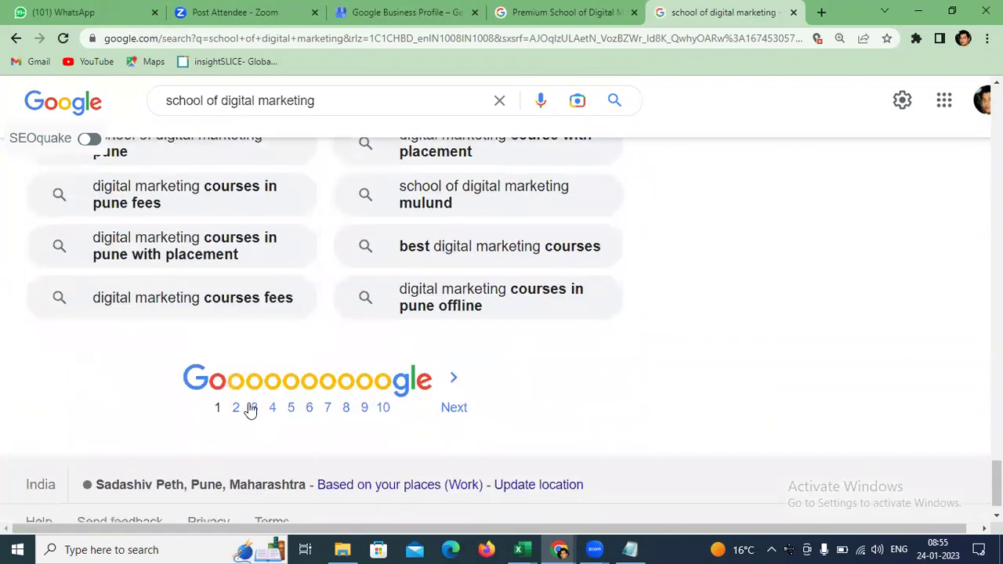
{"action": "left_click", "coordinate": [232, 410]}
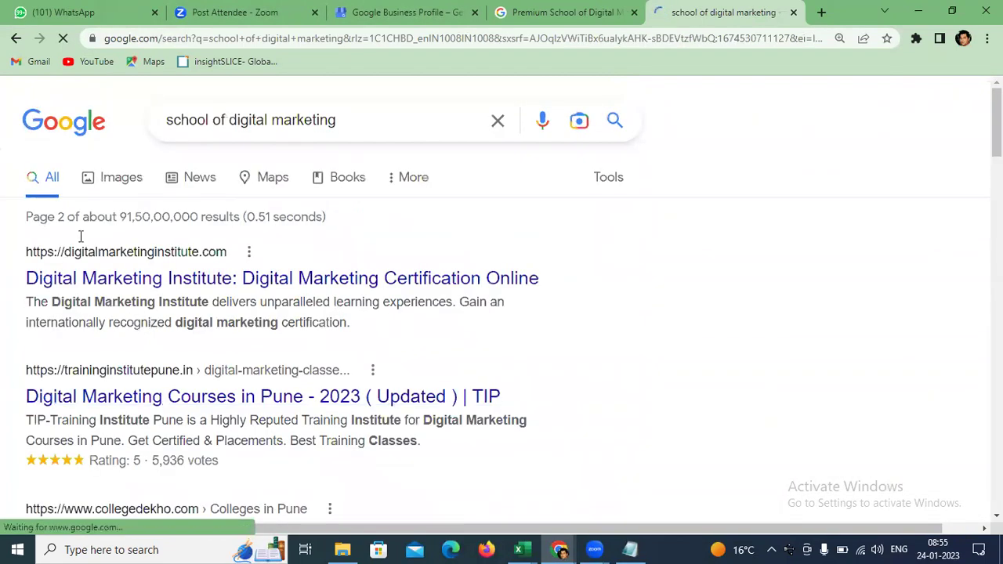
{"action": "scroll", "coordinate": [28, 282], "scroll_direction": "down", "scroll_amount": 1}
{"action": "scroll", "coordinate": [210, 277], "scroll_direction": "up", "scroll_amount": 1}
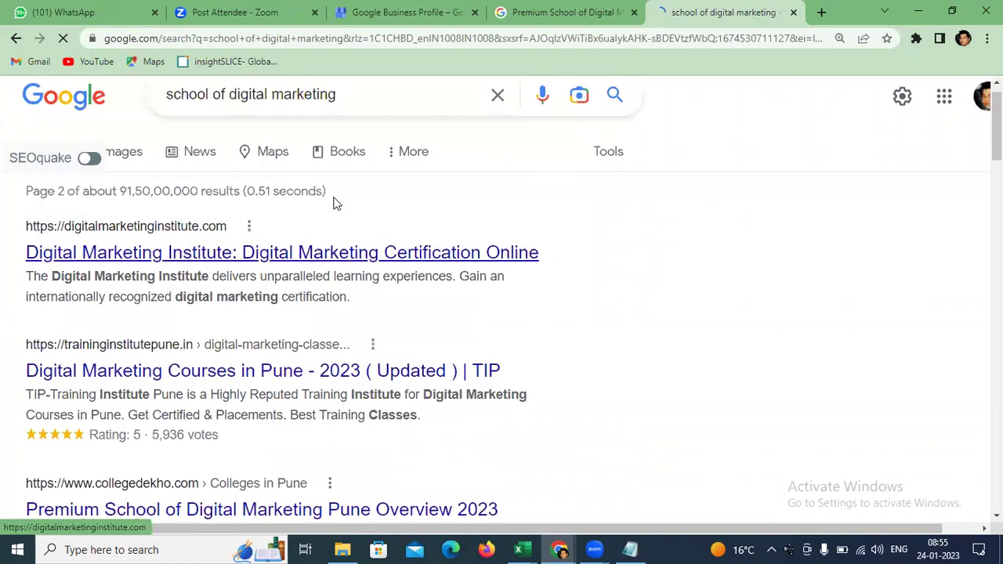
- Enclose the query in double quotes and search for the exact phrase "school of digital marketing"
{"action": "left_click", "coordinate": [364, 120]}
{"action": "type", "text": "\""}
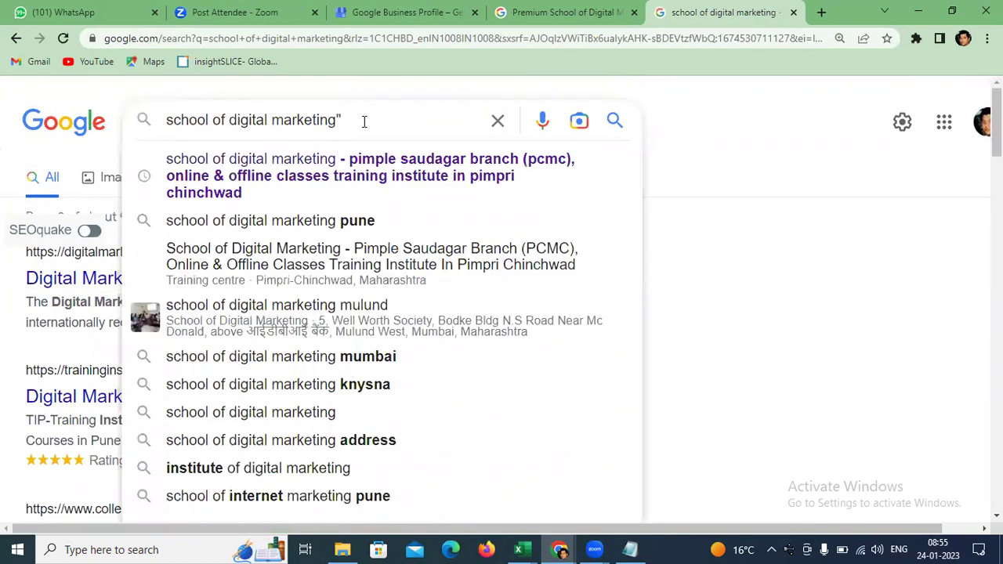
{"action": "key", "text": "Home"}
{"action": "type", "text": "\""}
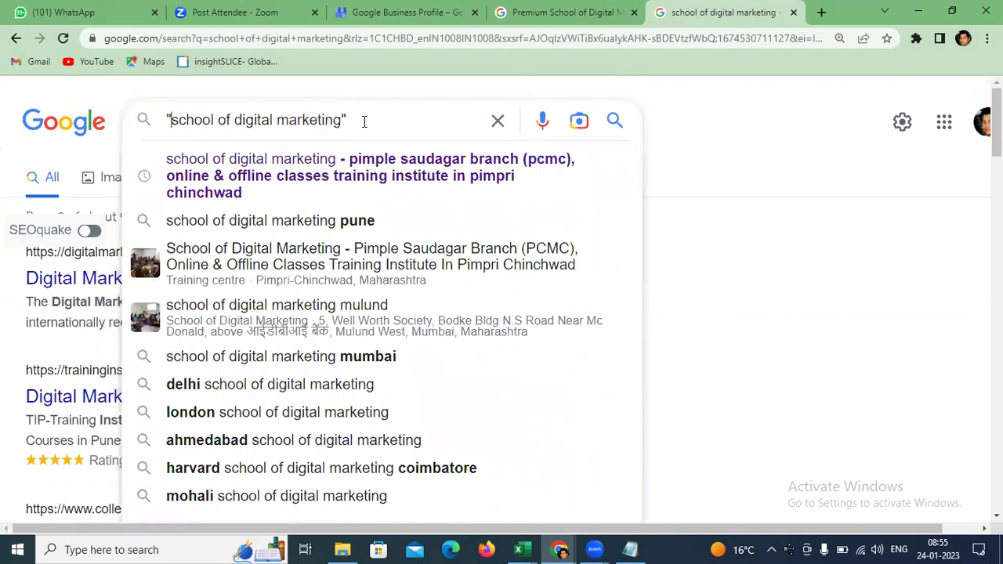
{"action": "key", "text": "Return"}
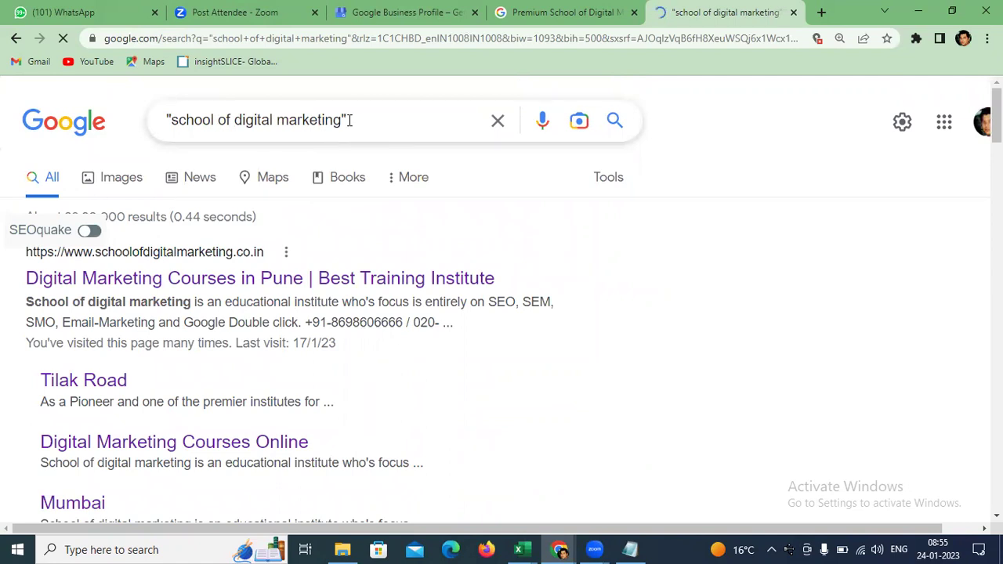
- Scan the exact-phrase results through the Justdial, LinkedIn and IndiaMART listings, highlighting the Justdial title
{"action": "scroll", "coordinate": [339, 224], "scroll_direction": "down", "scroll_amount": 4}
{"action": "scroll", "coordinate": [340, 225], "scroll_direction": "down", "scroll_amount": 10}
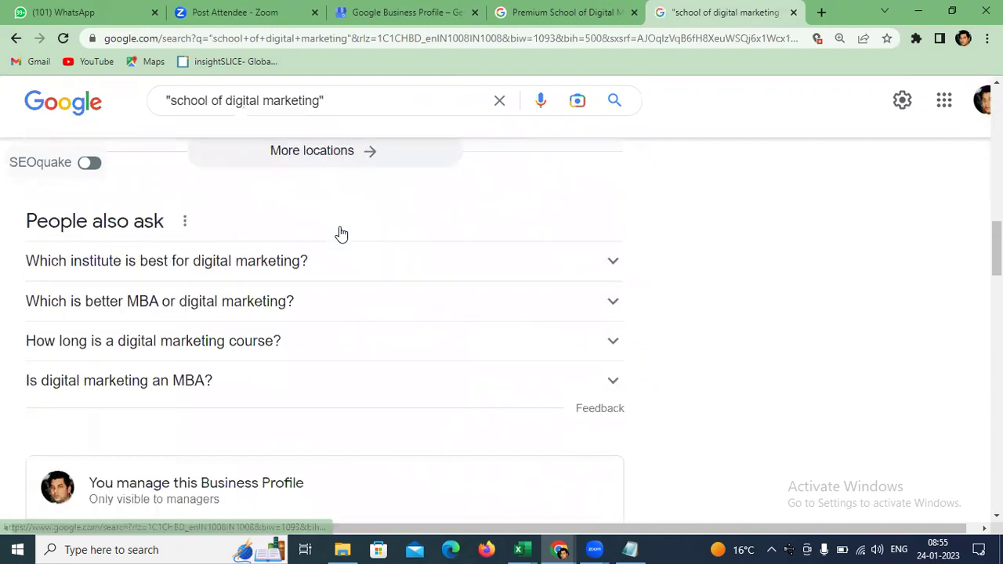
{"action": "scroll", "coordinate": [339, 227], "scroll_direction": "down", "scroll_amount": 6}
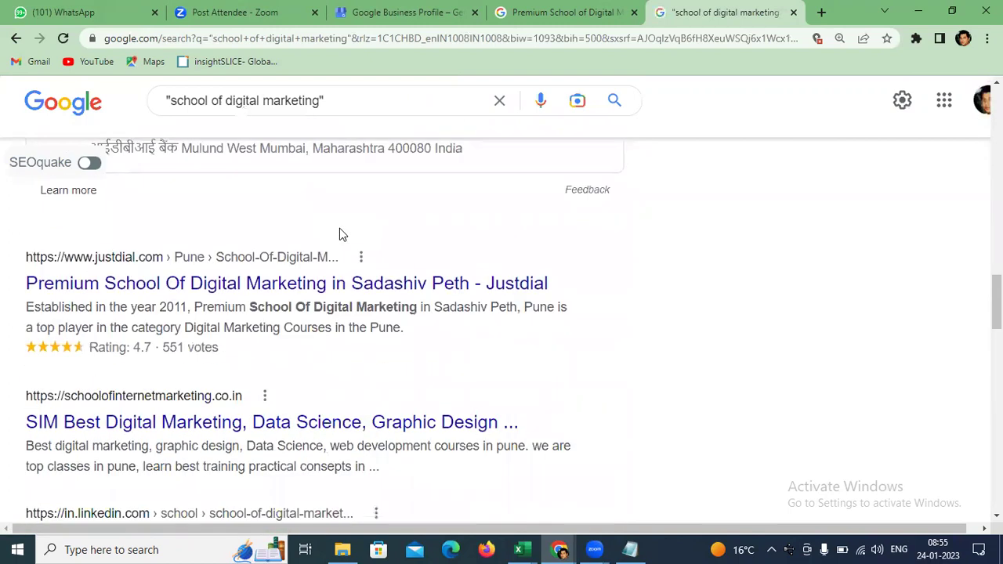
{"action": "left_click_drag", "start_coordinate": [24, 283], "coordinate": [322, 291]}
{"action": "scroll", "coordinate": [322, 290], "scroll_direction": "down", "scroll_amount": 3}
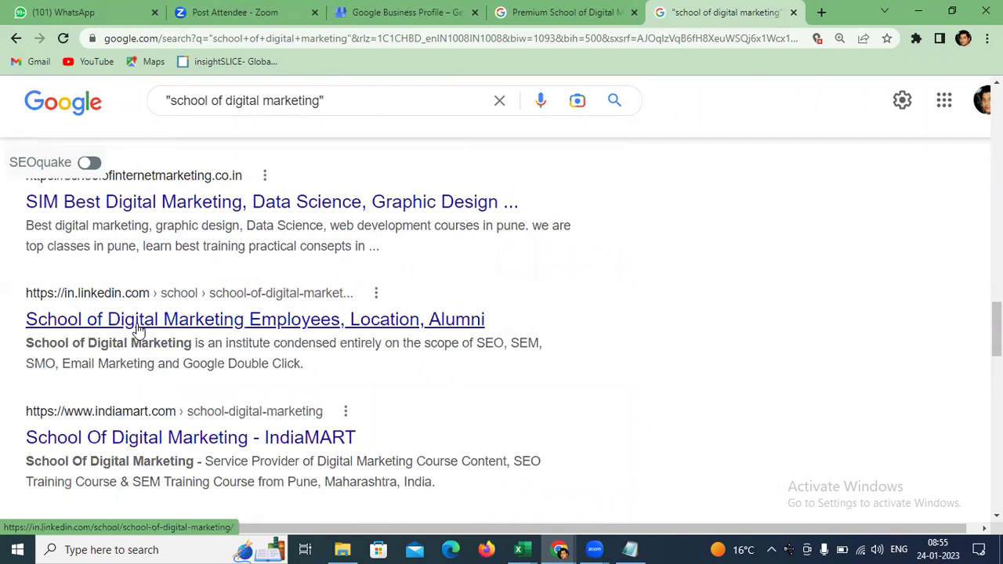
- Open the "School Of Digital Marketing - IndiaMART" result in a new tab and view the listing
{"action": "right_click", "coordinate": [137, 329]}
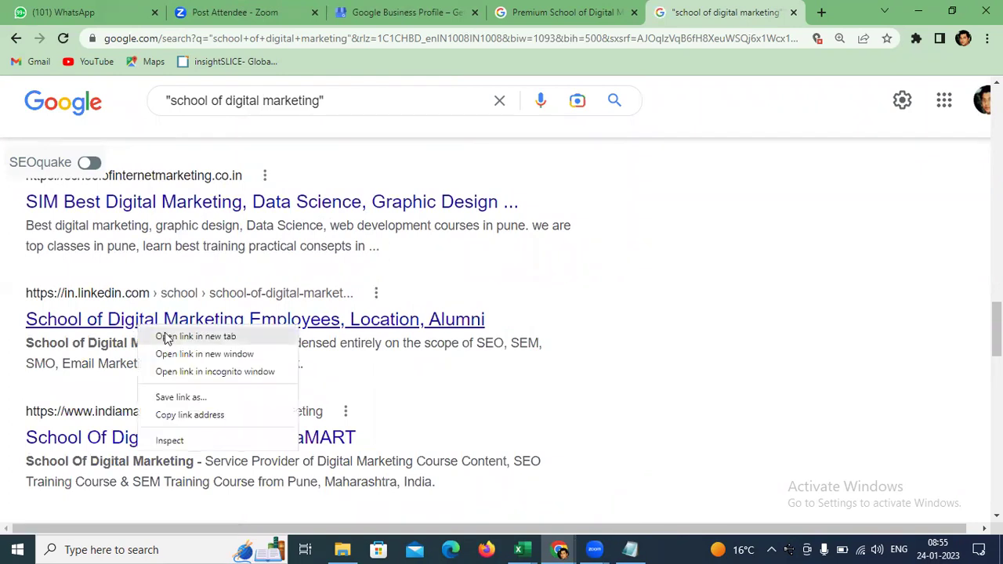
{"action": "left_click", "coordinate": [2, 374]}
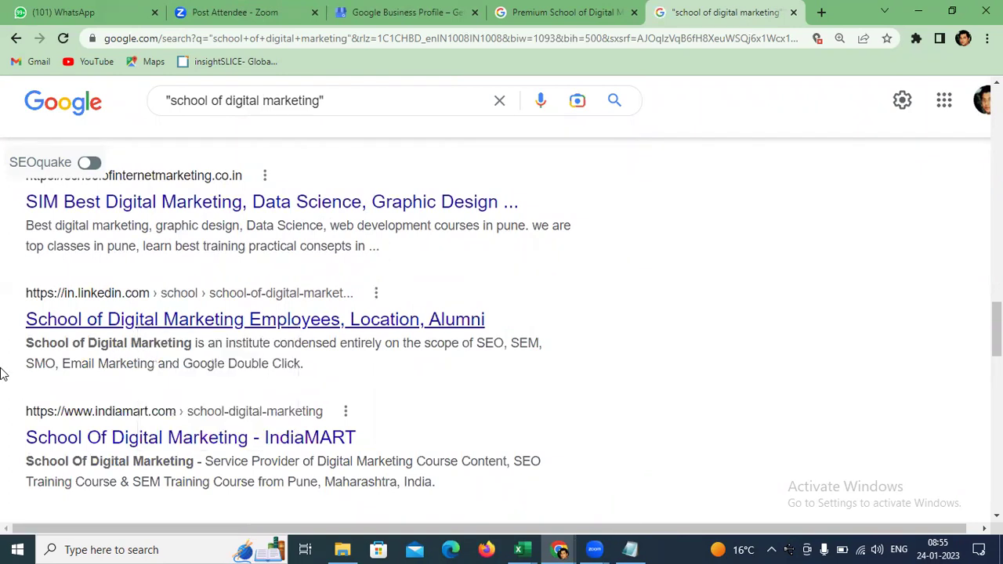
{"action": "right_click", "coordinate": [154, 443]}
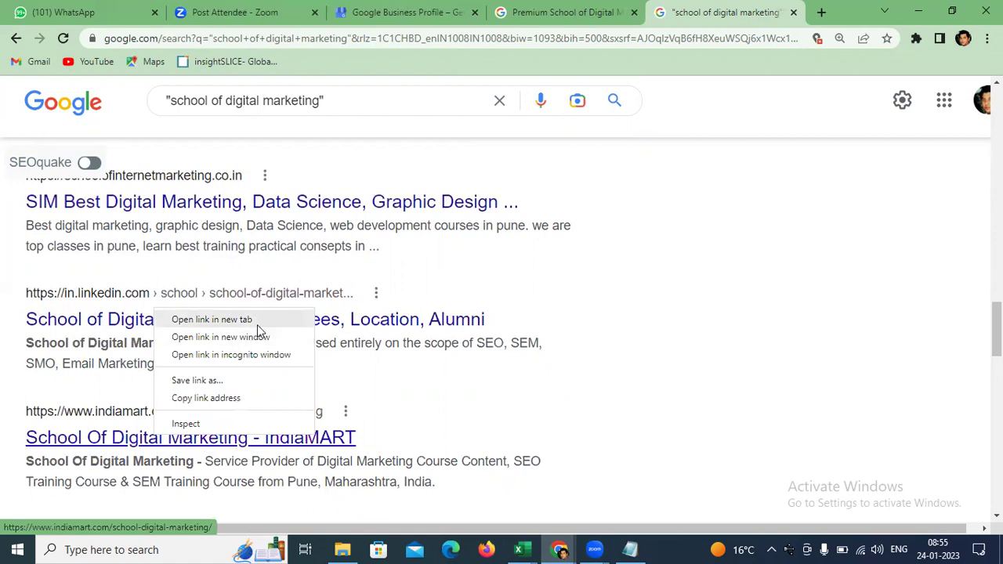
{"action": "left_click", "coordinate": [464, 257]}
{"action": "left_click", "coordinate": [737, 12]}
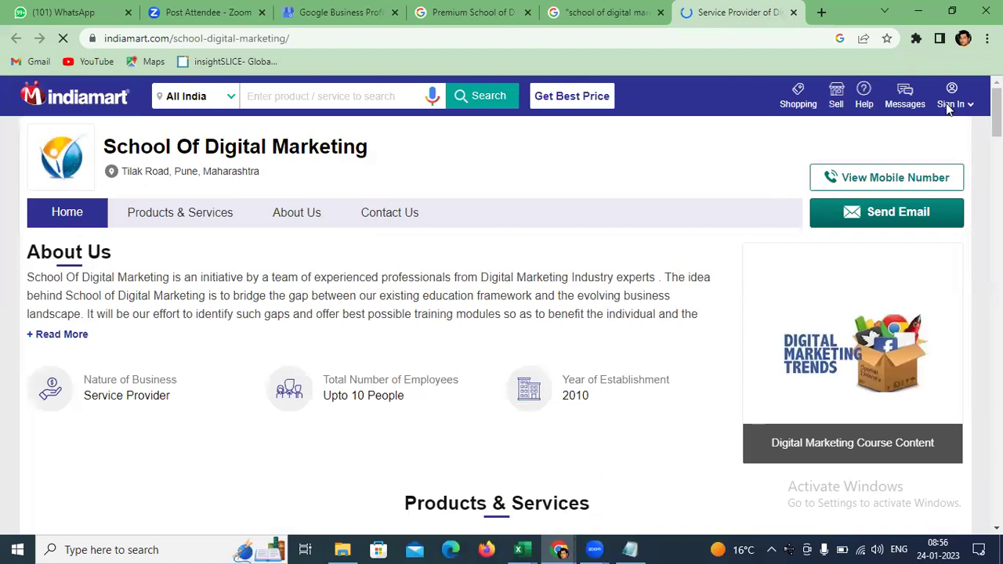
{"action": "mouse_move", "coordinate": [946, 102]}
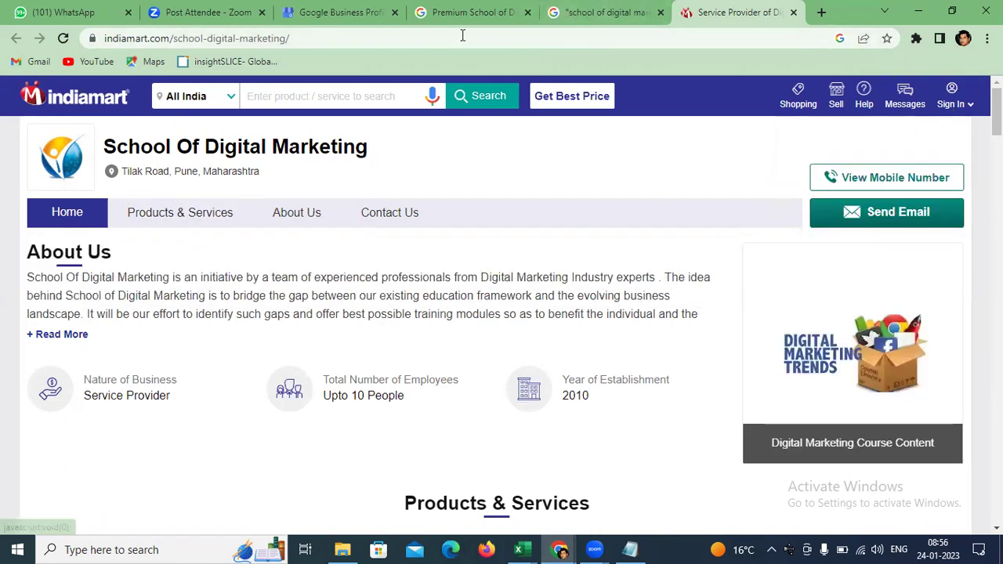
- Return to the exact-phrase results and review the remaining first-page listings, including Collegedunia and YouTube
{"action": "left_click", "coordinate": [648, 11]}
{"action": "scroll", "coordinate": [343, 258], "scroll_direction": "down", "scroll_amount": 4}
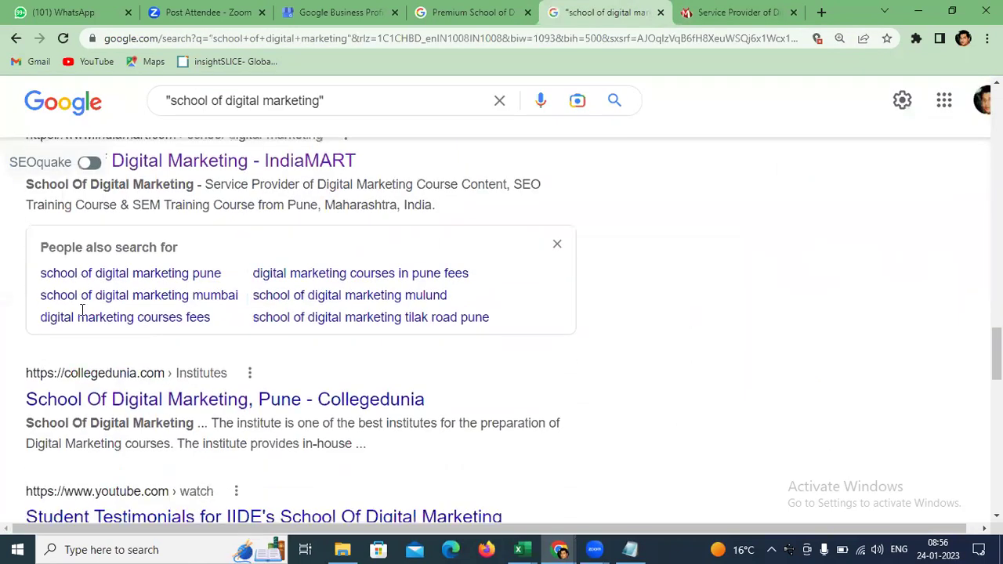
{"action": "scroll", "coordinate": [82, 309], "scroll_direction": "down", "scroll_amount": 1}
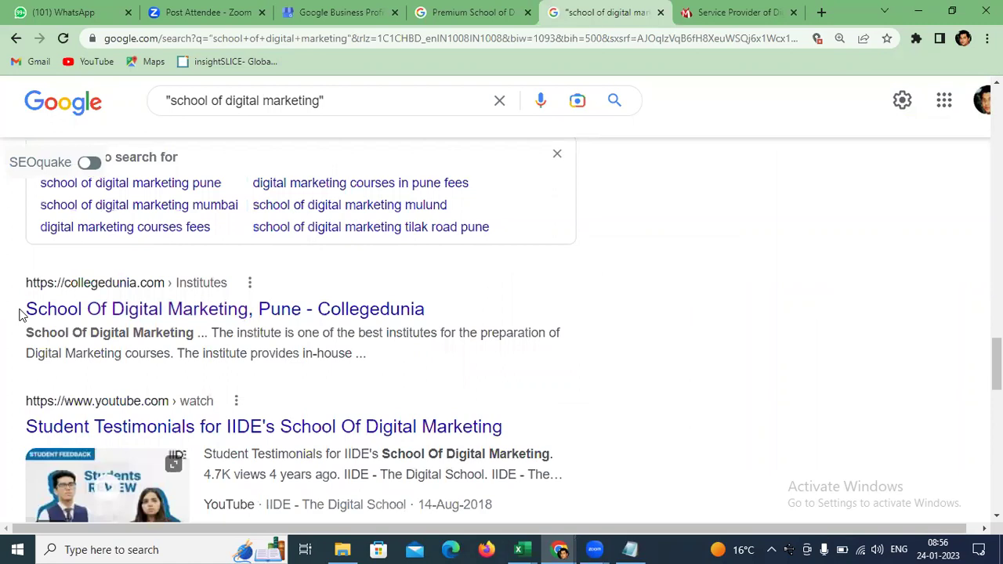
{"action": "scroll", "coordinate": [199, 352], "scroll_direction": "down", "scroll_amount": 5}
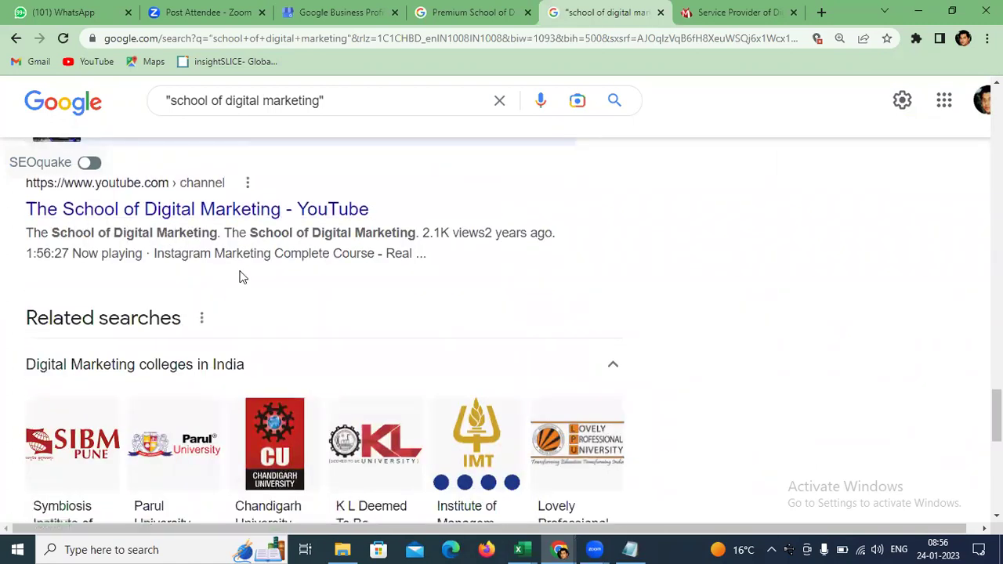
{"action": "scroll", "coordinate": [241, 276], "scroll_direction": "down", "scroll_amount": 7}
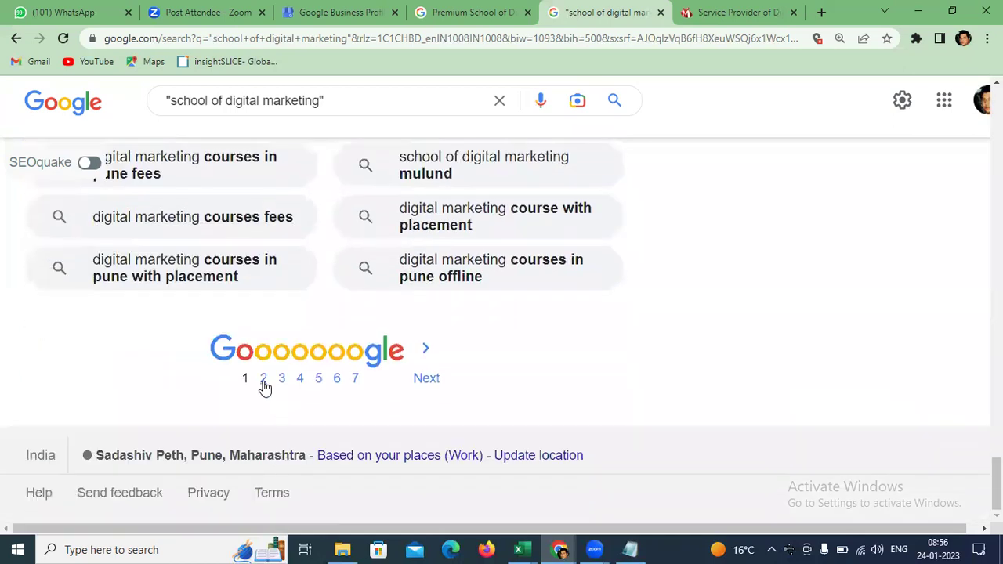
- Open the second page of exact-phrase results and examine its listings, highlighting the Premium School of Digital Marketing Instagram result
{"action": "left_click", "coordinate": [264, 379]}
{"action": "scroll", "coordinate": [82, 280], "scroll_direction": "down", "scroll_amount": 1}
{"action": "scroll", "coordinate": [73, 274], "scroll_direction": "down", "scroll_amount": 2}
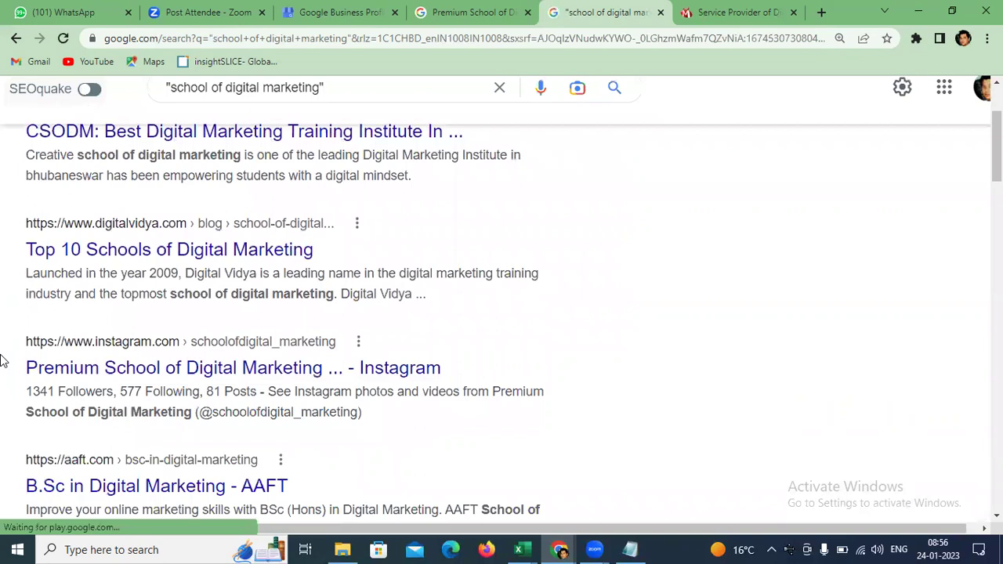
{"action": "left_click_drag", "start_coordinate": [14, 370], "coordinate": [297, 389]}
{"action": "scroll", "coordinate": [298, 389], "scroll_direction": "down", "scroll_amount": 2}
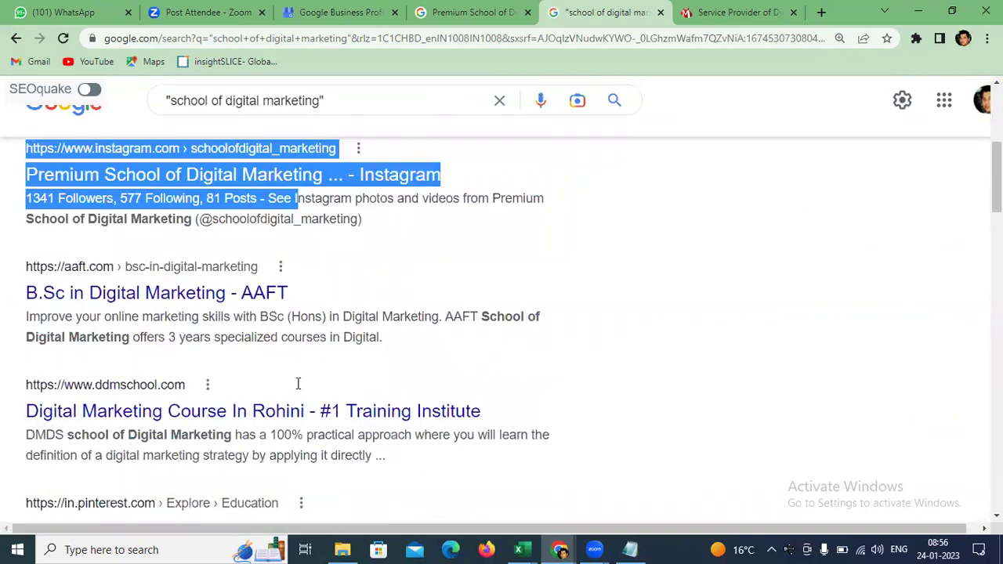
{"action": "scroll", "coordinate": [297, 386], "scroll_direction": "down", "scroll_amount": 1}
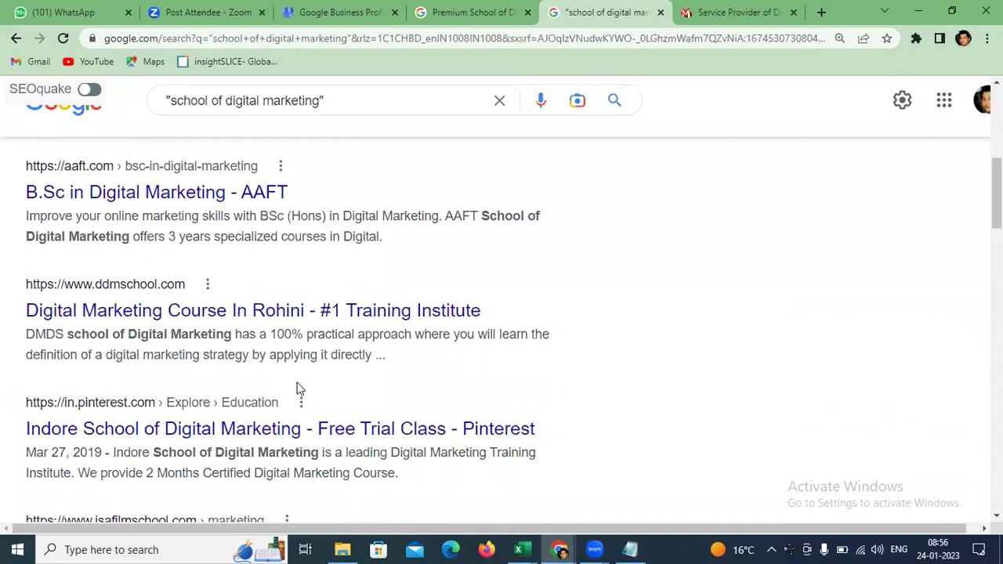
{"action": "scroll", "coordinate": [298, 390], "scroll_direction": "down", "scroll_amount": 3}
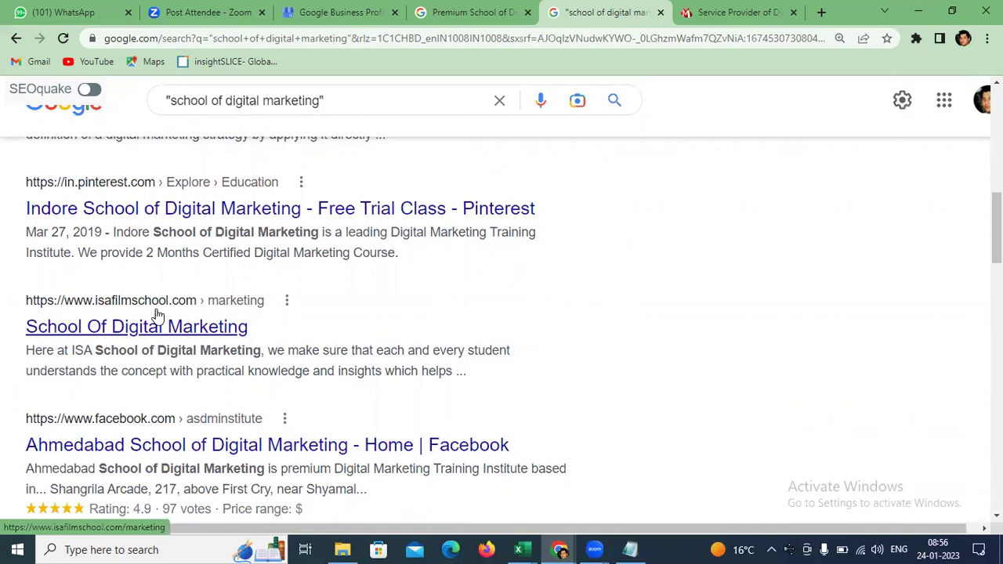
{"action": "scroll", "coordinate": [241, 336], "scroll_direction": "down", "scroll_amount": 1}
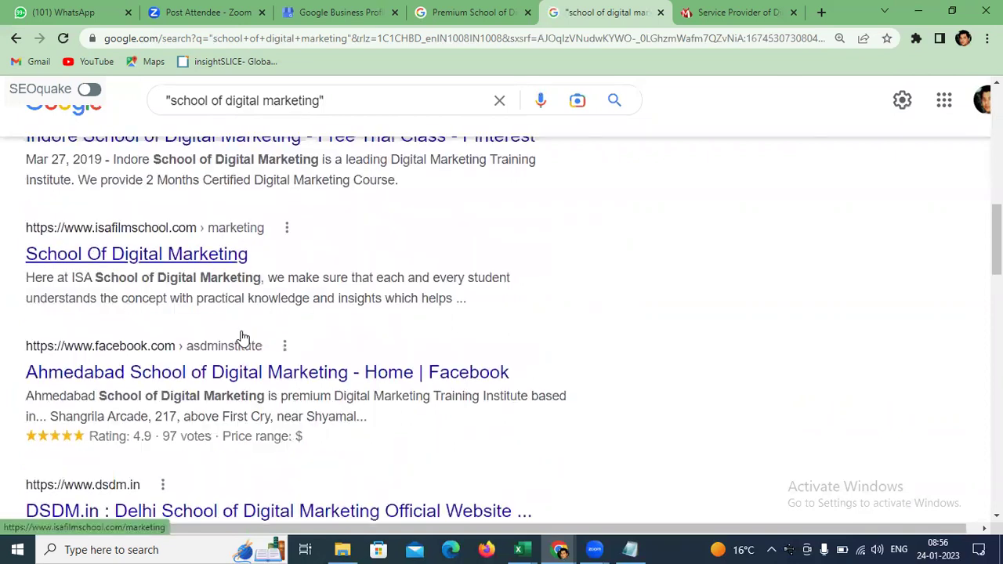
{"action": "scroll", "coordinate": [242, 336], "scroll_direction": "down", "scroll_amount": 3}
{"action": "scroll", "coordinate": [242, 331], "scroll_direction": "down", "scroll_amount": 2}
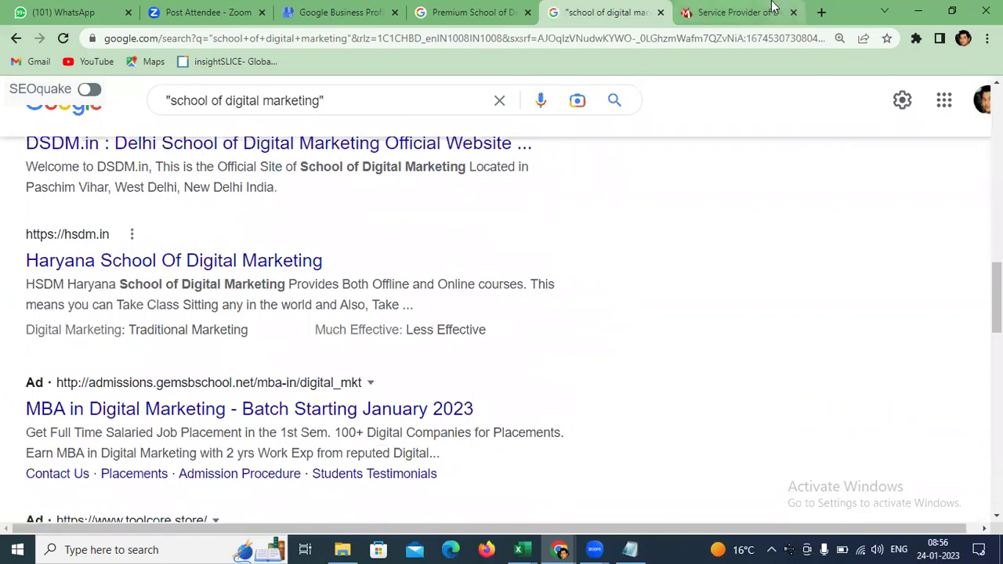
- Return to the Premium School of Digital Marketing business profile and open its business name for editing
{"action": "left_click", "coordinate": [770, 12]}
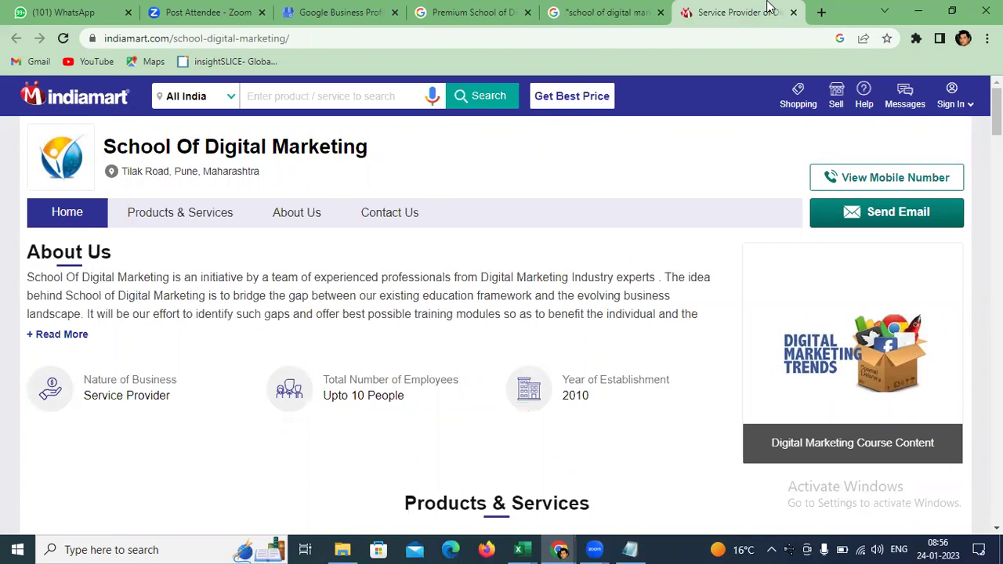
{"action": "left_click", "coordinate": [478, 12]}
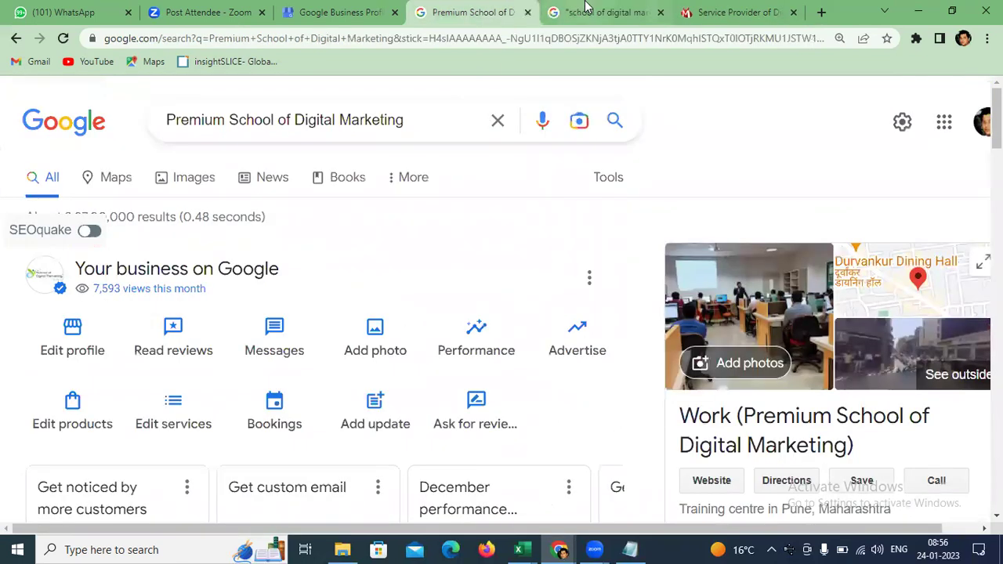
{"action": "left_click", "coordinate": [339, 12]}
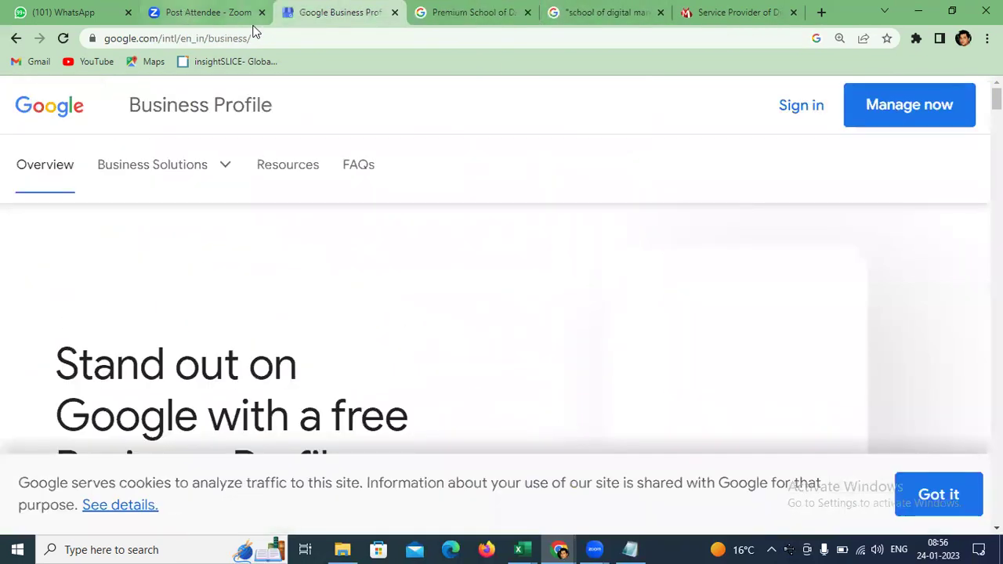
{"action": "left_click", "coordinate": [443, 17]}
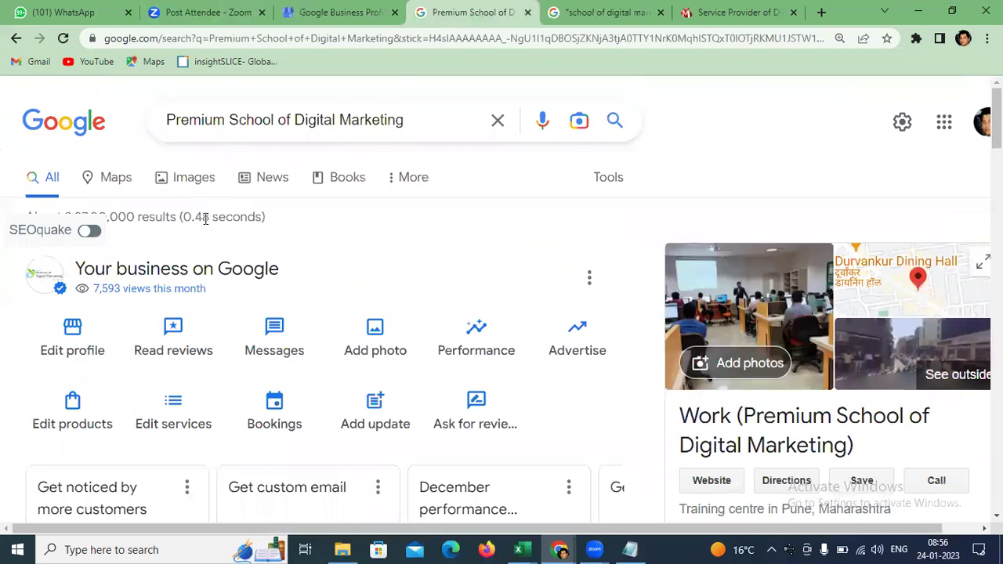
{"action": "left_click", "coordinate": [67, 336]}
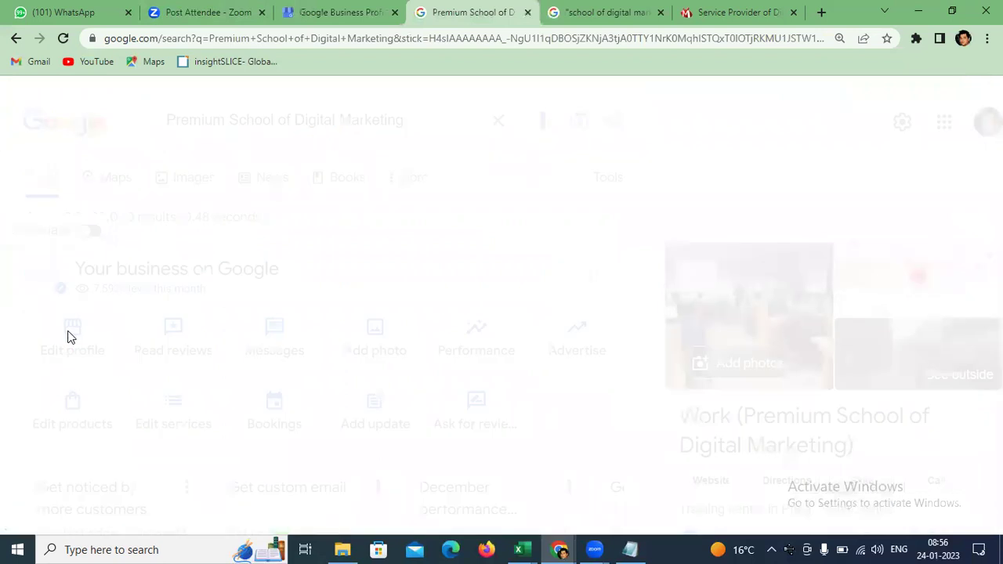
{"action": "left_click", "coordinate": [142, 248]}
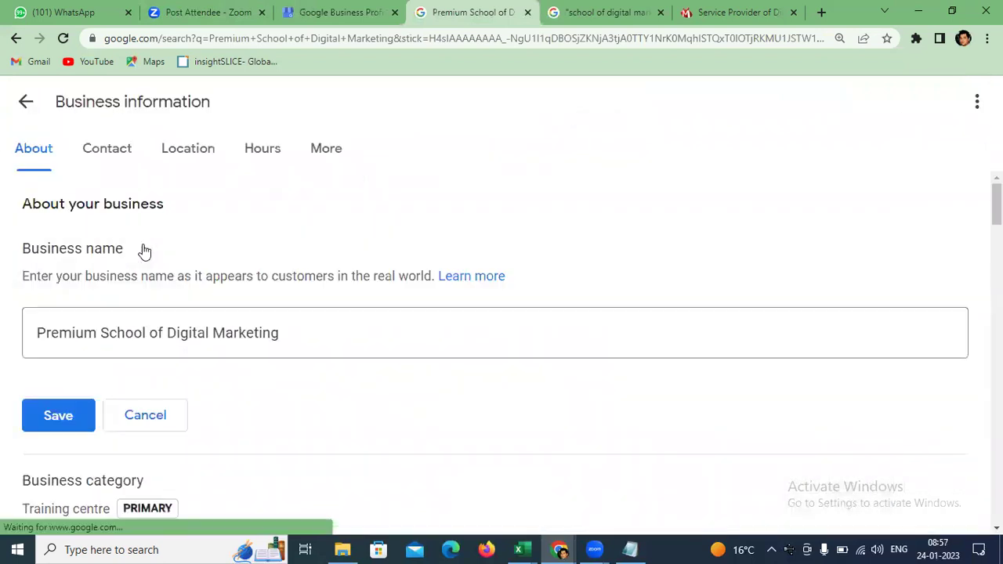
- Highlight "Premium", "School of Digital Marketing" and the complete name in the business name field
{"action": "left_click_drag", "start_coordinate": [98, 332], "coordinate": [3, 345]}
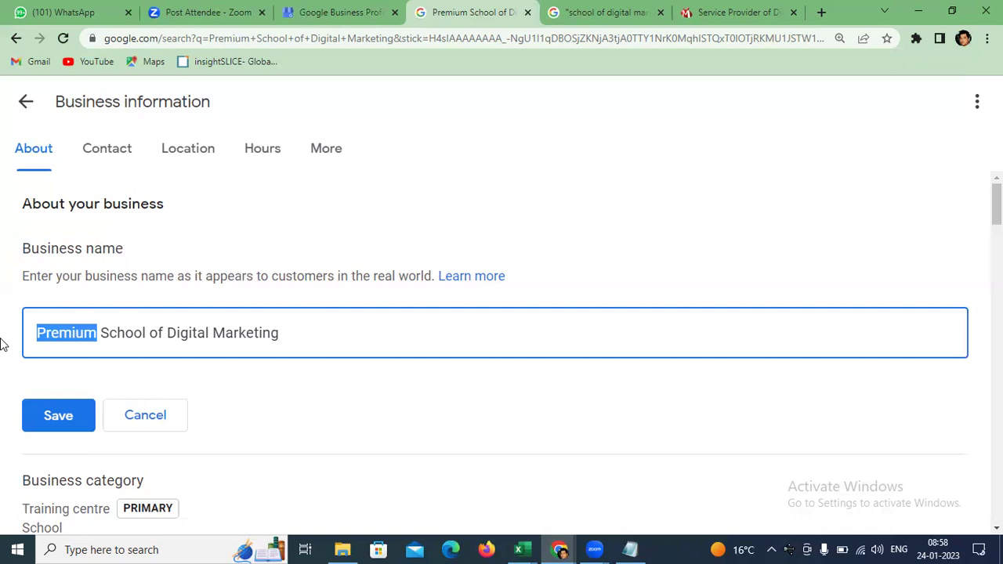
{"action": "left_click_drag", "start_coordinate": [300, 342], "coordinate": [103, 347]}
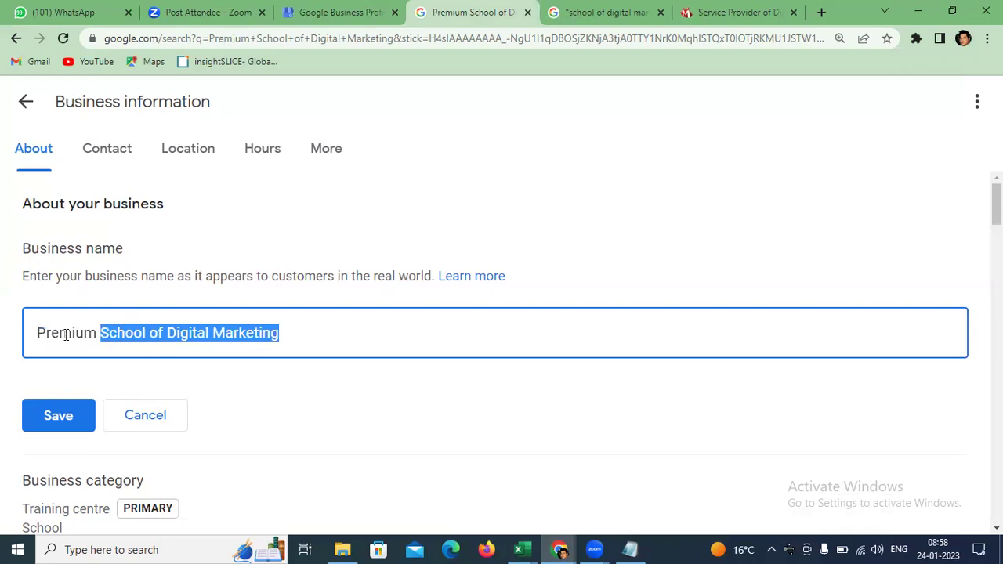
{"action": "left_click_drag", "start_coordinate": [38, 331], "coordinate": [320, 338]}
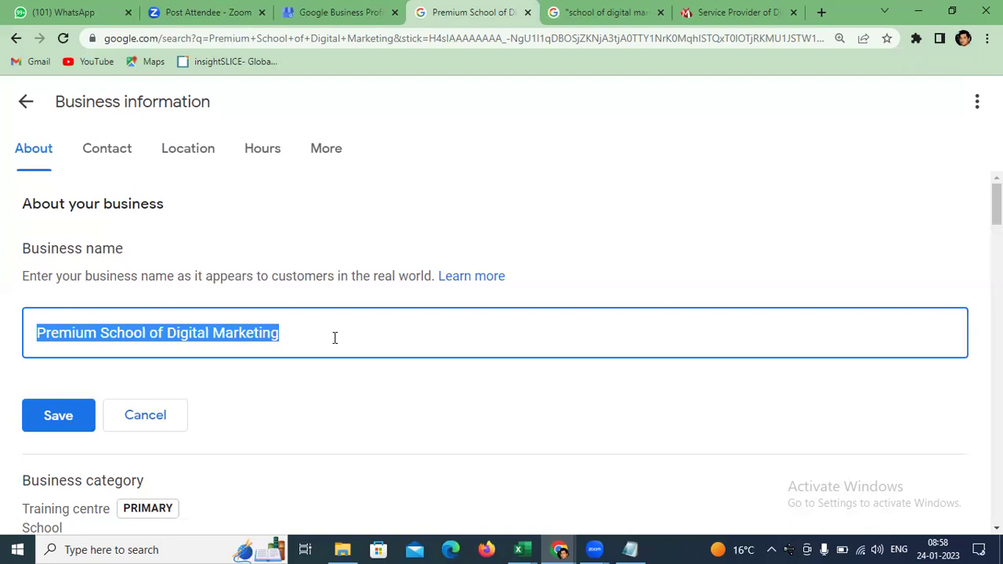
- Switch to the IndiaMART listing and compare its business name with the Google profile's name
{"action": "left_click", "coordinate": [737, 12]}
{"action": "left_click", "coordinate": [849, 121]}
{"action": "mouse_move", "coordinate": [246, 214]}
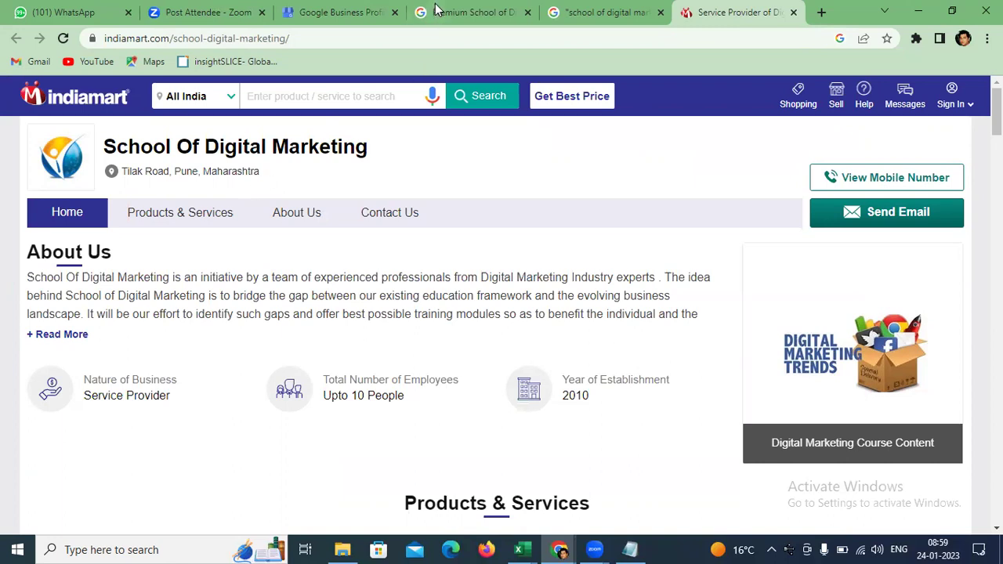
- Go back to the second page of exact-phrase results and review the Instagram listing and the results around it
{"action": "left_click", "coordinate": [470, 11]}
{"action": "left_click", "coordinate": [560, 14]}
{"action": "scroll", "coordinate": [139, 314], "scroll_direction": "up", "scroll_amount": 3}
{"action": "scroll", "coordinate": [67, 376], "scroll_direction": "up", "scroll_amount": 8}
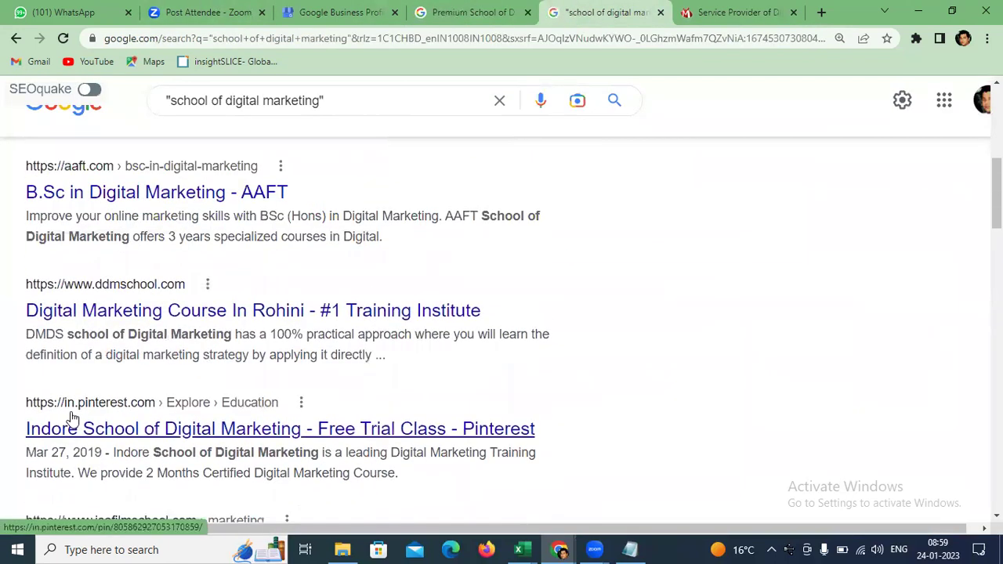
{"action": "left_click", "coordinate": [7, 259]}
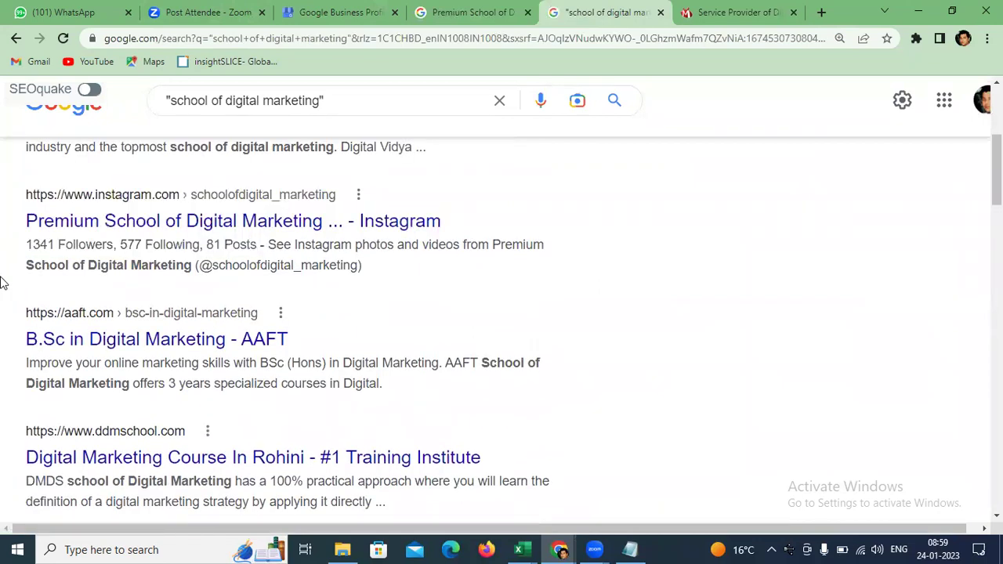
{"action": "scroll", "coordinate": [32, 329], "scroll_direction": "up", "scroll_amount": 3}
{"action": "scroll", "coordinate": [207, 405], "scroll_direction": "down", "scroll_amount": 20}
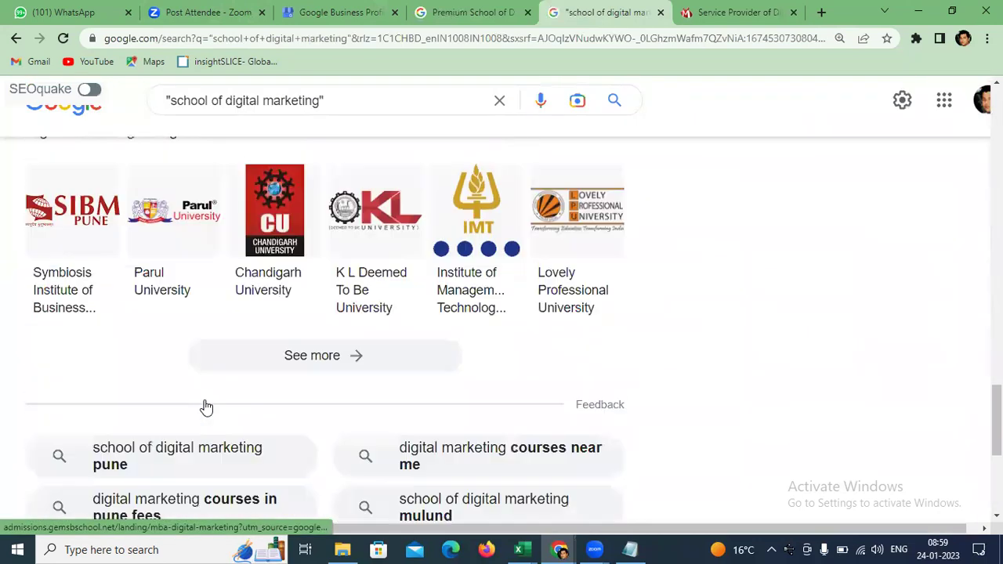
- Return to the first page of exact-phrase results and review the Justdial, LinkedIn, IndiaMART and Collegedunia listings
{"action": "left_click", "coordinate": [273, 390]}
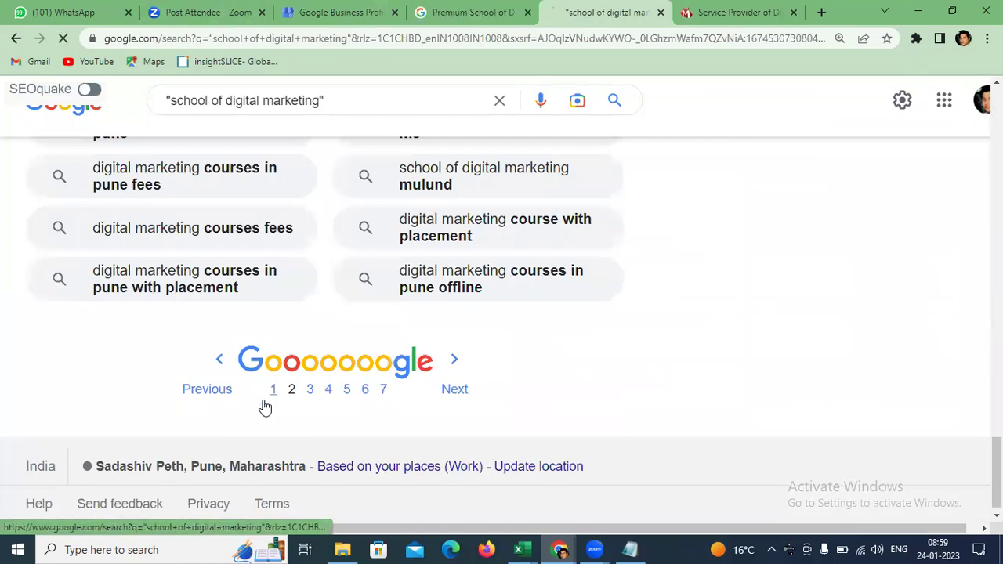
{"action": "scroll", "coordinate": [56, 388], "scroll_direction": "down", "scroll_amount": 15}
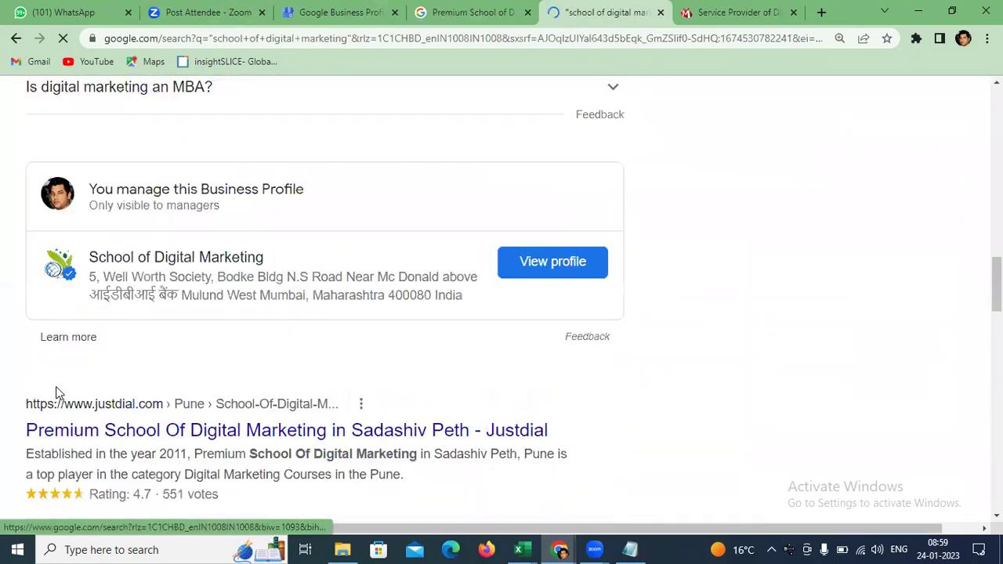
{"action": "scroll", "coordinate": [56, 392], "scroll_direction": "up", "scroll_amount": 5}
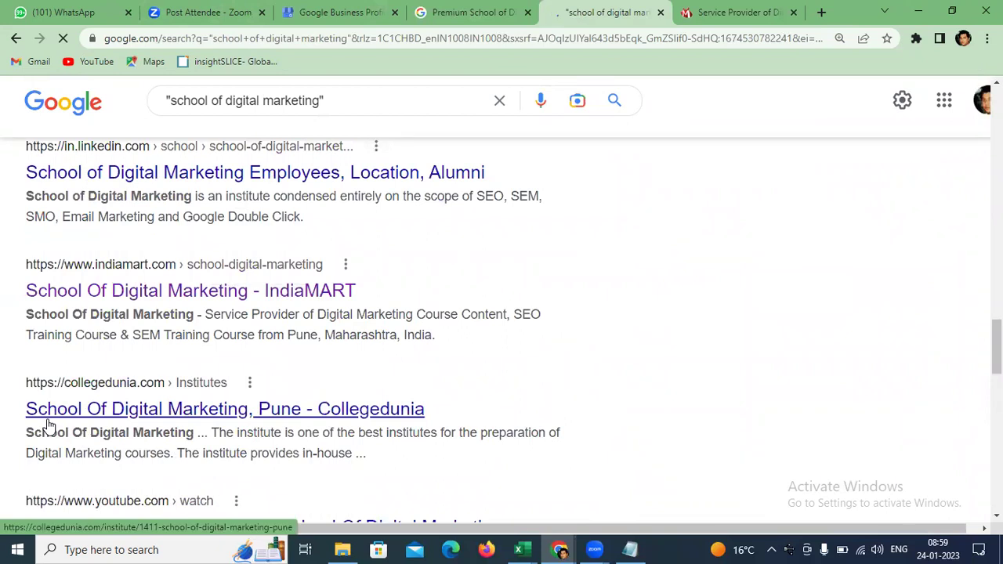
{"action": "scroll", "coordinate": [48, 425], "scroll_direction": "up", "scroll_amount": 1}
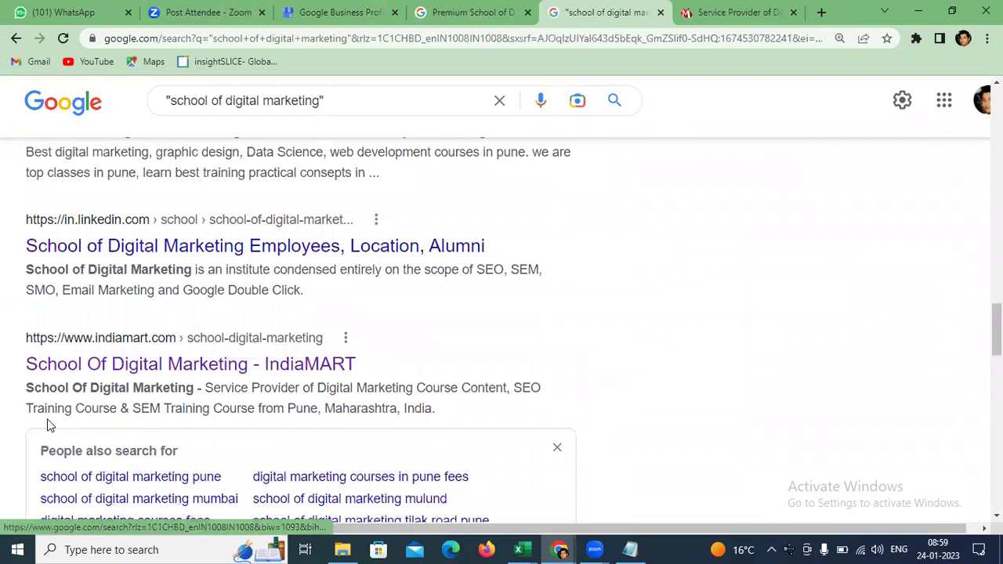
- Review the Justdial listing on the first page of exact-phrase results, then the remaining results through the related searches
{"action": "scroll", "coordinate": [48, 425], "scroll_direction": "up", "scroll_amount": 3}
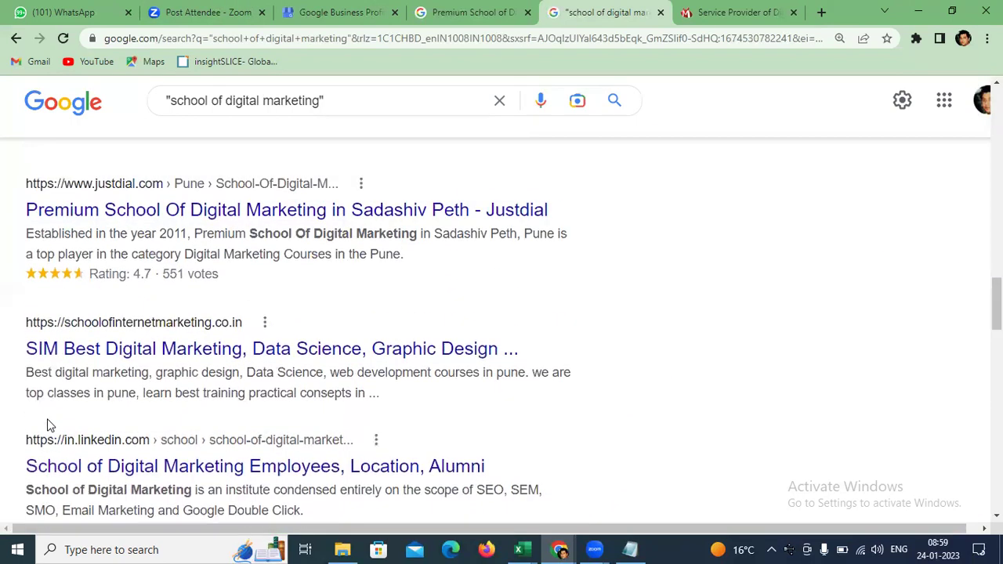
{"action": "scroll", "coordinate": [47, 423], "scroll_direction": "up", "scroll_amount": 1}
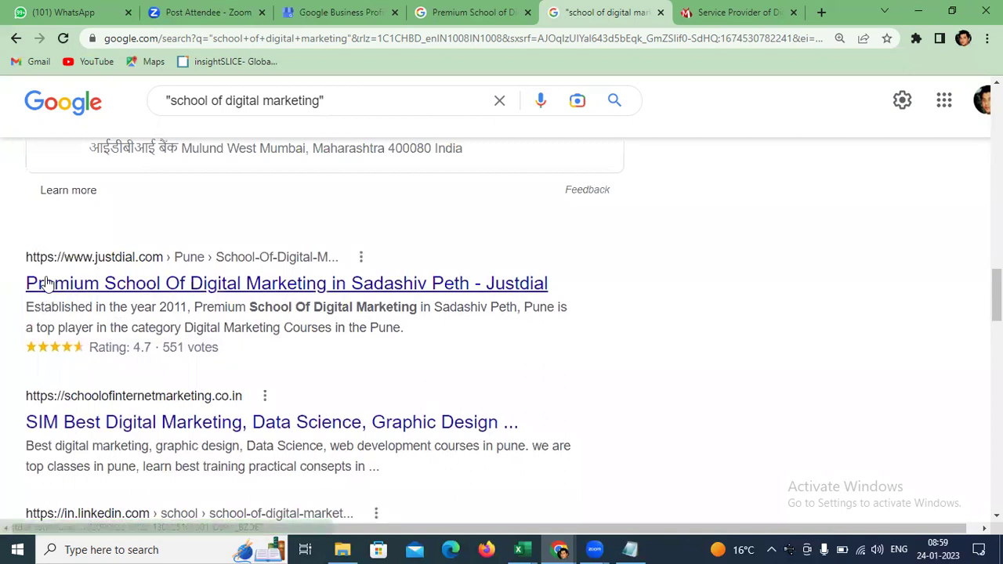
{"action": "left_click_drag", "start_coordinate": [38, 286], "coordinate": [376, 253]}
{"action": "left_click", "coordinate": [384, 240]}
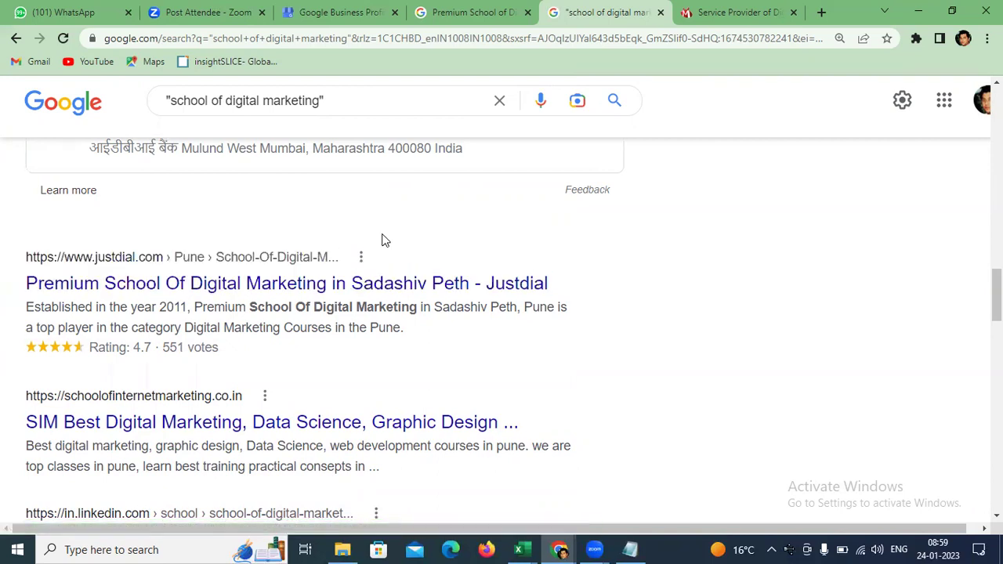
{"action": "scroll", "coordinate": [141, 235], "scroll_direction": "down", "scroll_amount": 8}
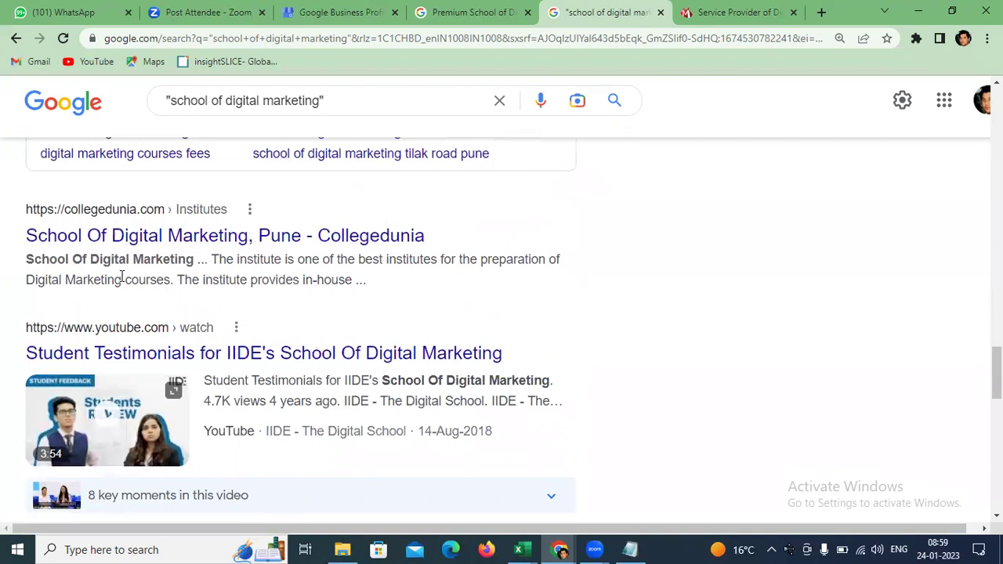
{"action": "scroll", "coordinate": [122, 275], "scroll_direction": "down", "scroll_amount": 8}
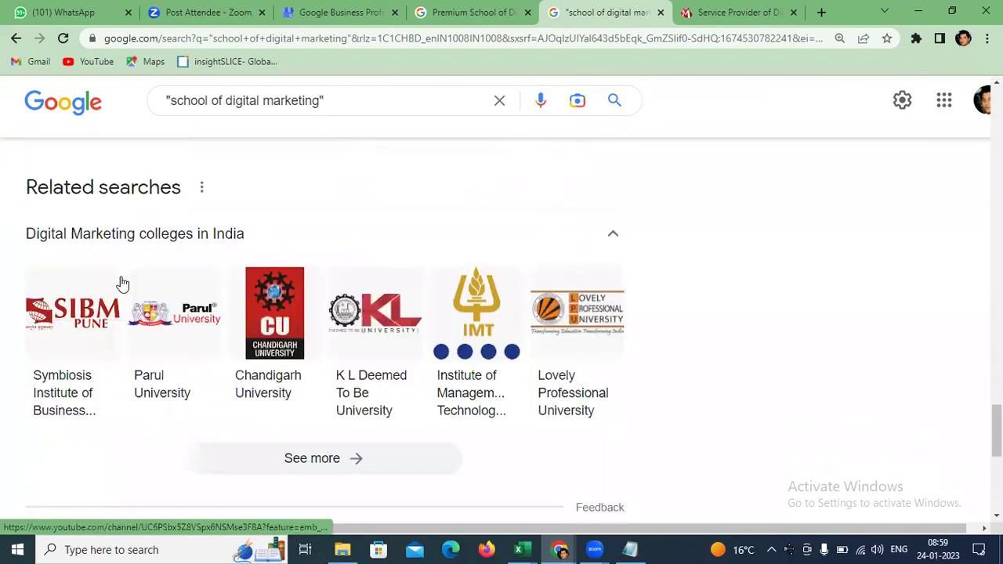
- Switch to the Premium School of Digital Marketing search results and review the business profile management section
{"action": "left_click", "coordinate": [473, 11]}
{"action": "left_click", "coordinate": [26, 101]}
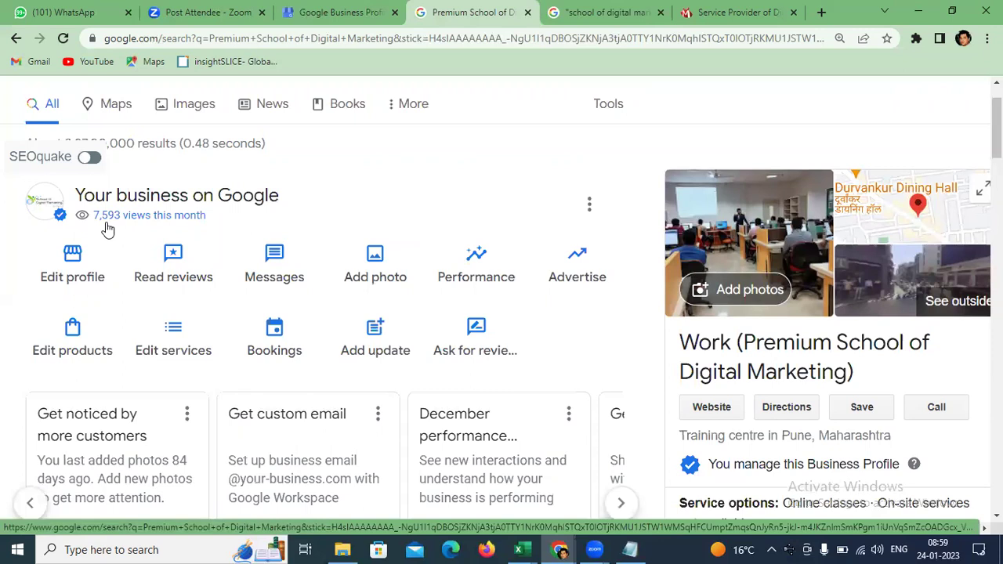
{"action": "scroll", "coordinate": [297, 329], "scroll_direction": "down", "scroll_amount": 2}
{"action": "scroll", "coordinate": [329, 212], "scroll_direction": "up", "scroll_amount": 3}
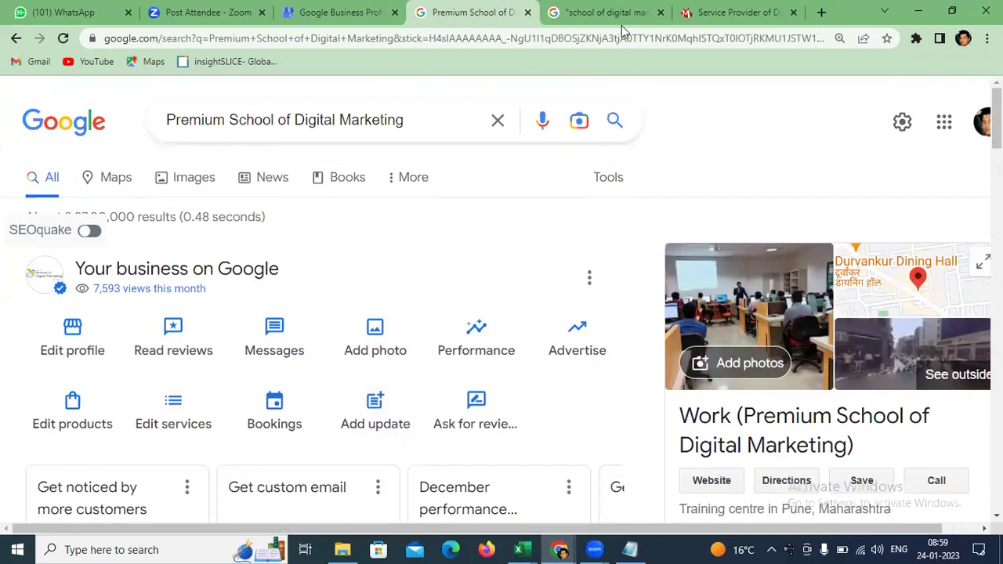
- Return to the exact-phrase results and replace the query with a search for "digital marketing courses in pune"
{"action": "left_click", "coordinate": [611, 12]}
{"action": "left_click_drag", "start_coordinate": [321, 101], "coordinate": [36, 105]}
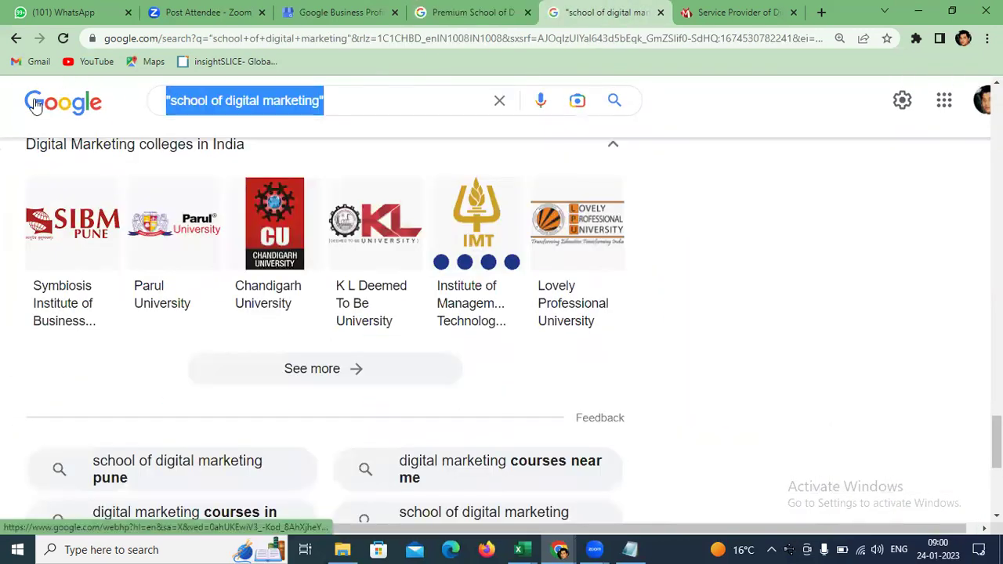
{"action": "type", "text": "digital"}
{"action": "key", "text": "Down"}
{"action": "key", "text": "Return"}
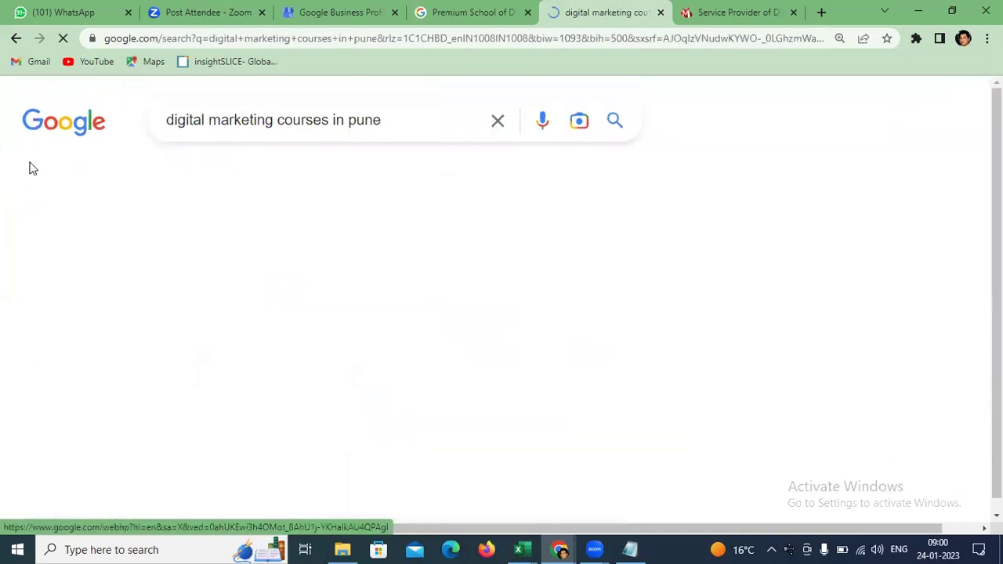
- Compare the local business listings, including PIIDM and Premium School of Digital Marketing, with the organic results for the Pune courses query
{"action": "scroll", "coordinate": [267, 196], "scroll_direction": "down", "scroll_amount": 6}
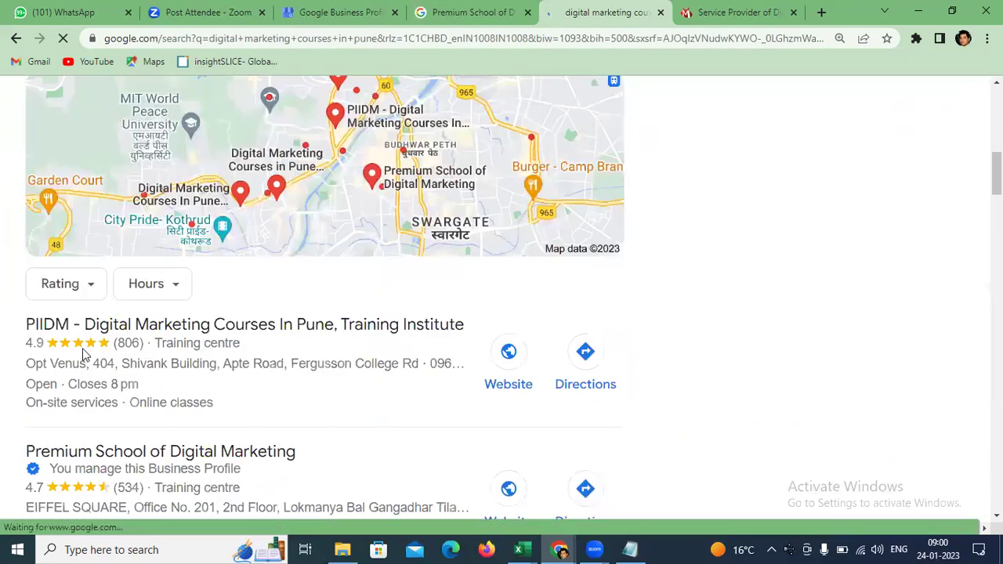
{"action": "scroll", "coordinate": [129, 403], "scroll_direction": "down", "scroll_amount": 4}
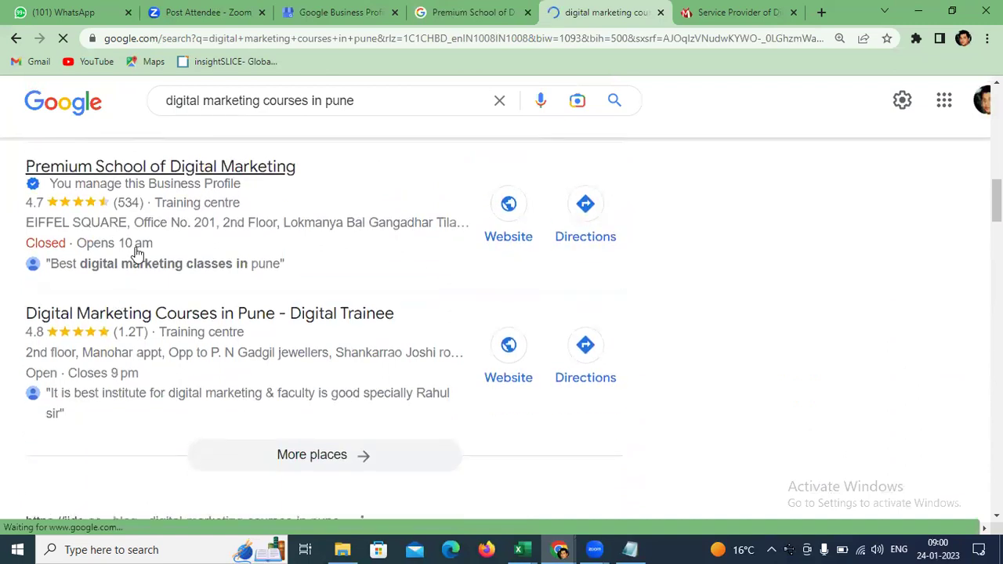
{"action": "scroll", "coordinate": [56, 257], "scroll_direction": "up", "scroll_amount": 2}
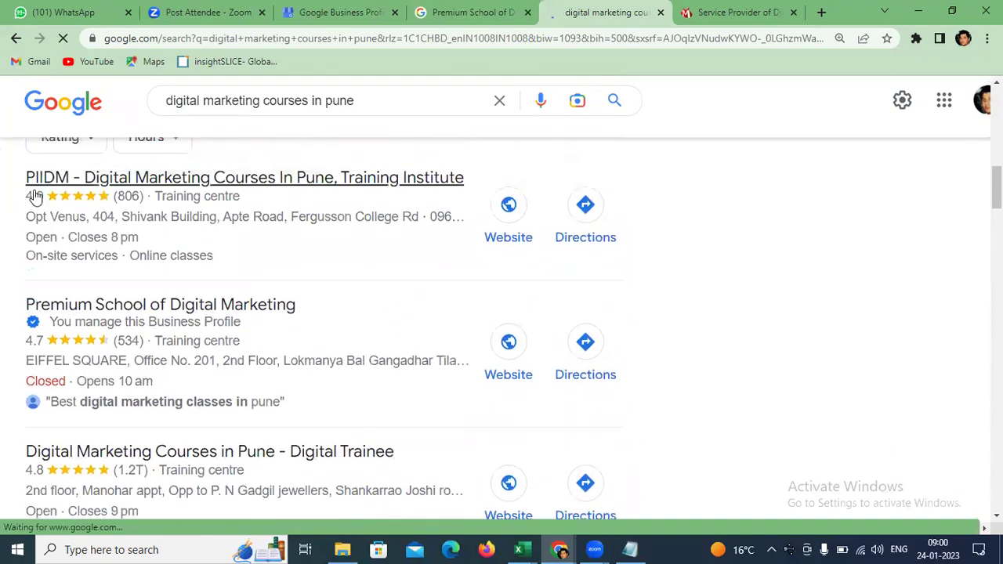
{"action": "scroll", "coordinate": [36, 198], "scroll_direction": "down", "scroll_amount": 3}
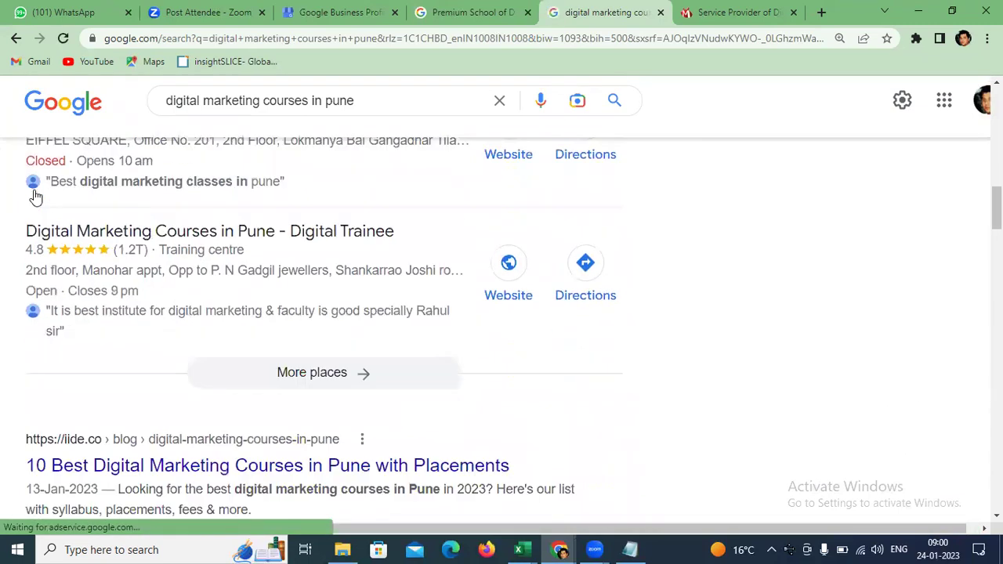
{"action": "scroll", "coordinate": [35, 197], "scroll_direction": "down", "scroll_amount": 4}
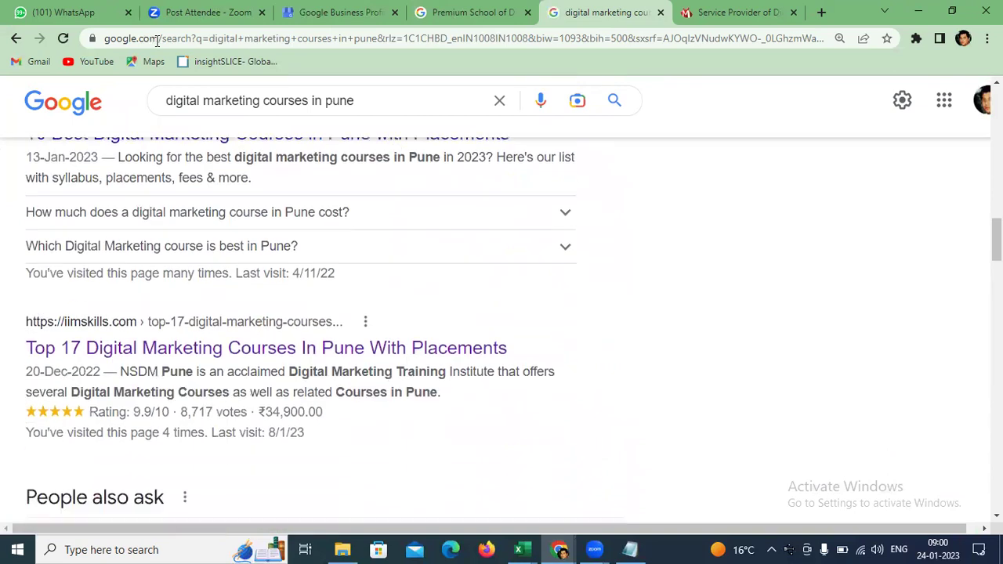
{"action": "scroll", "coordinate": [154, 200], "scroll_direction": "up", "scroll_amount": 8}
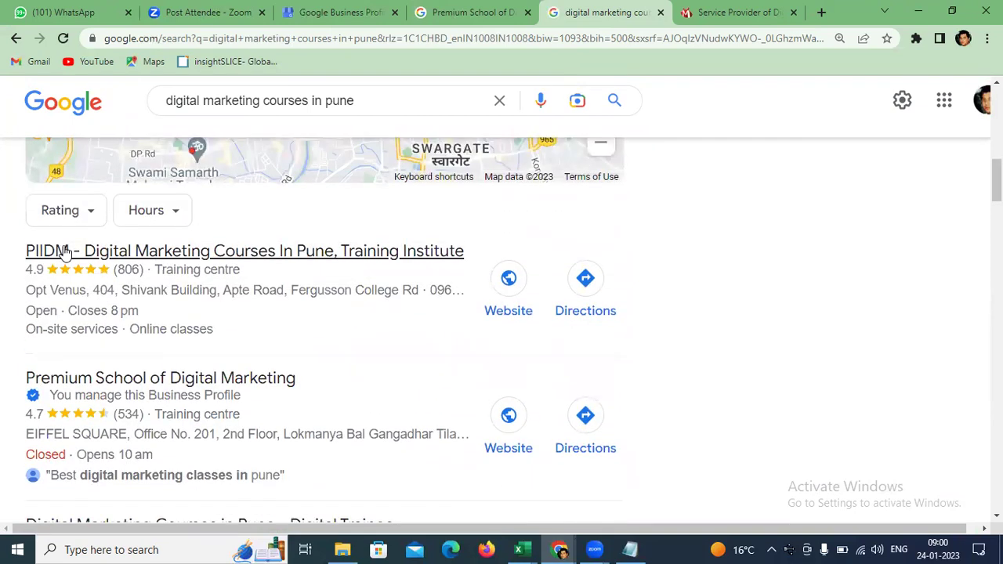
{"action": "scroll", "coordinate": [66, 251], "scroll_direction": "down", "scroll_amount": 8}
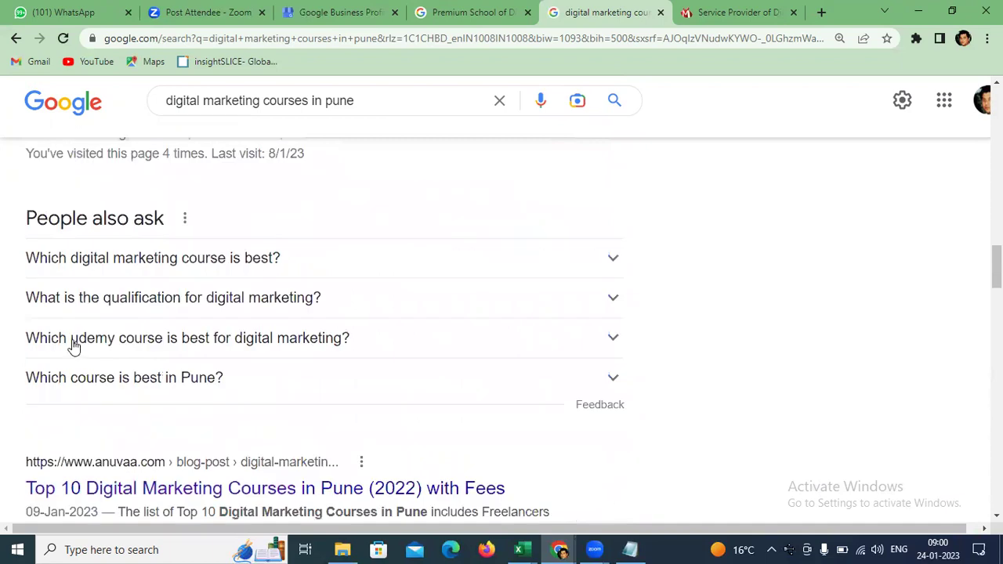
{"action": "scroll", "coordinate": [73, 345], "scroll_direction": "down", "scroll_amount": 9}
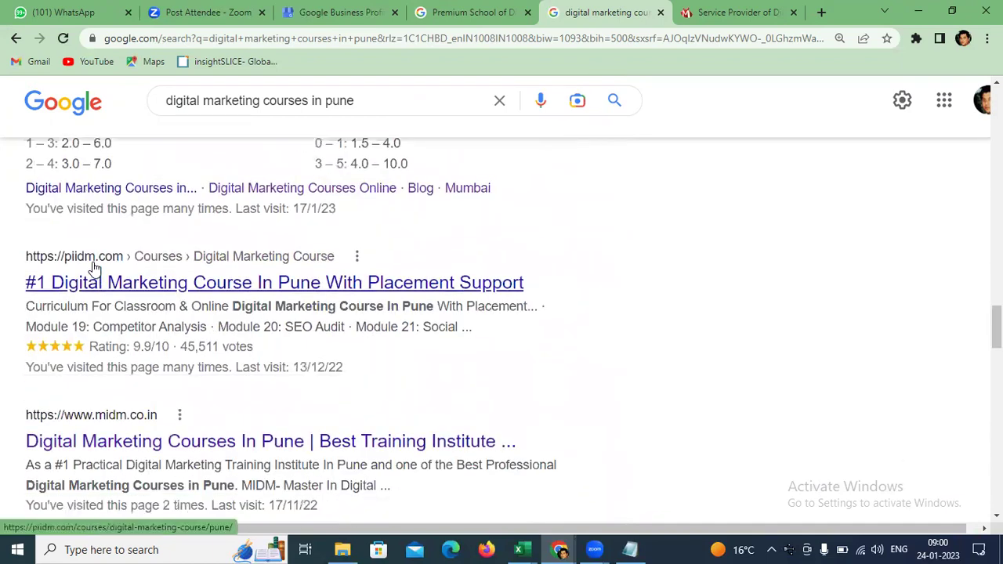
{"action": "scroll", "coordinate": [93, 268], "scroll_direction": "up", "scroll_amount": 17}
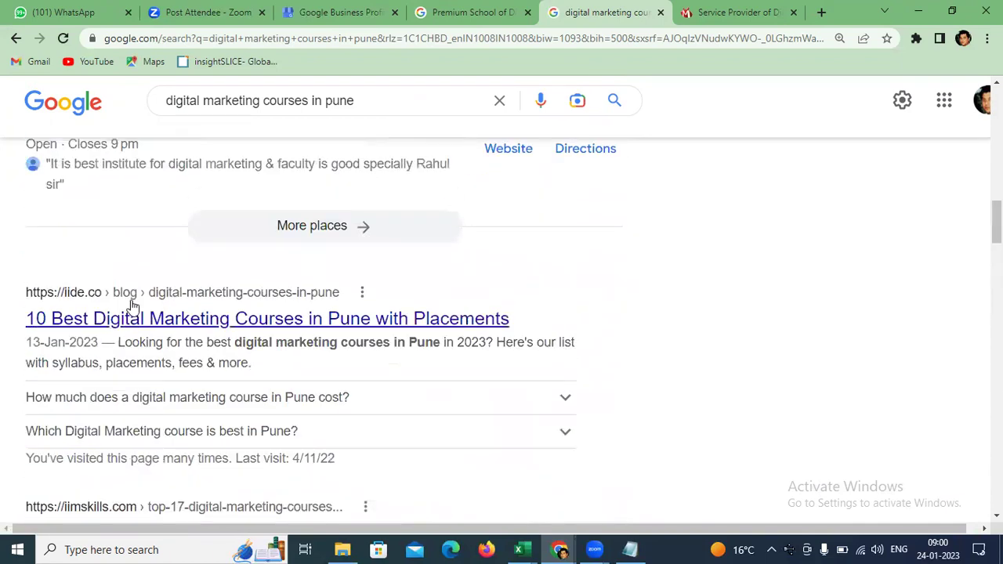
{"action": "scroll", "coordinate": [141, 329], "scroll_direction": "up", "scroll_amount": 5}
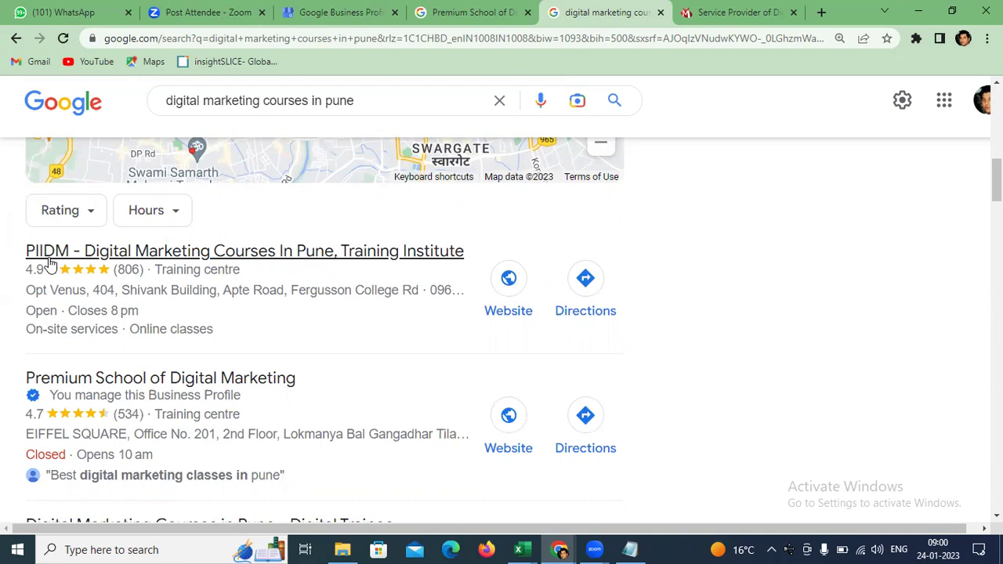
- Search for "wedding photographers in marketyard" and accept the suggested spelling "market yard"
{"action": "left_click_drag", "start_coordinate": [360, 100], "coordinate": [76, 102]}
{"action": "type", "text": "wedding "}
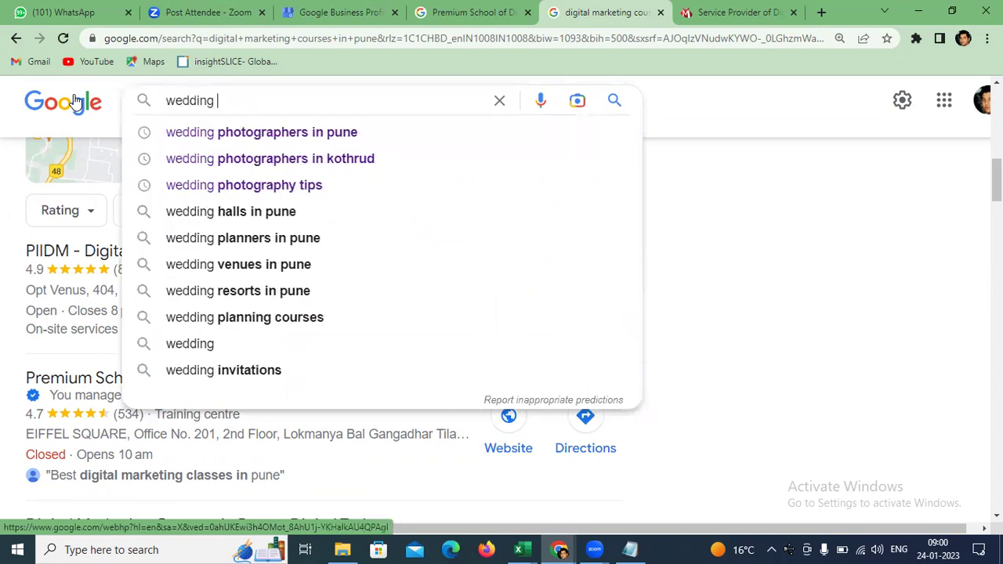
{"action": "type", "text": "photographers in pune"}
{"action": "key", "text": "BackSpace"}
{"action": "key", "text": "BackSpace"}
{"action": "key", "text": "BackSpace"}
{"action": "key", "text": "BackSpace"}
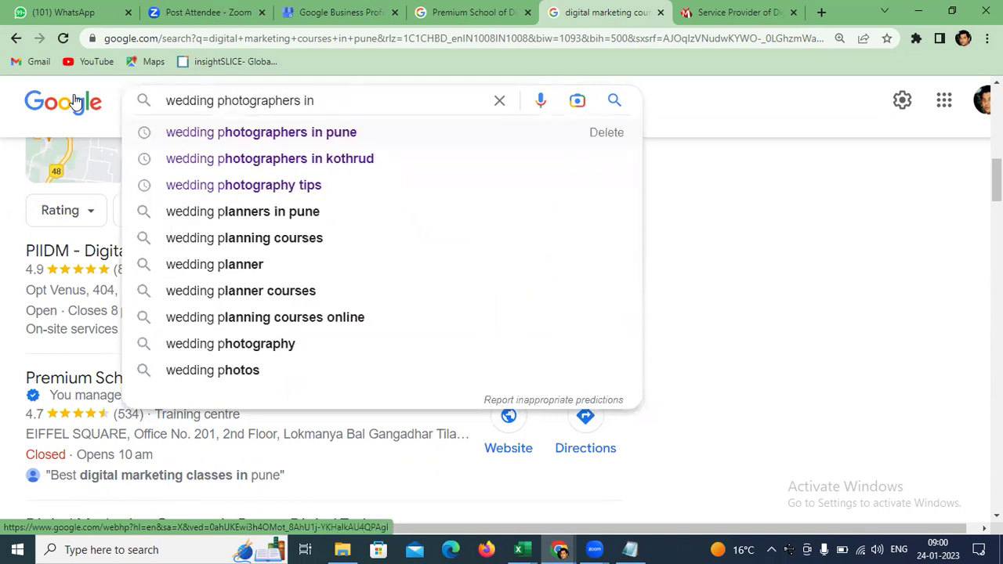
{"action": "type", "text": "marketyard"}
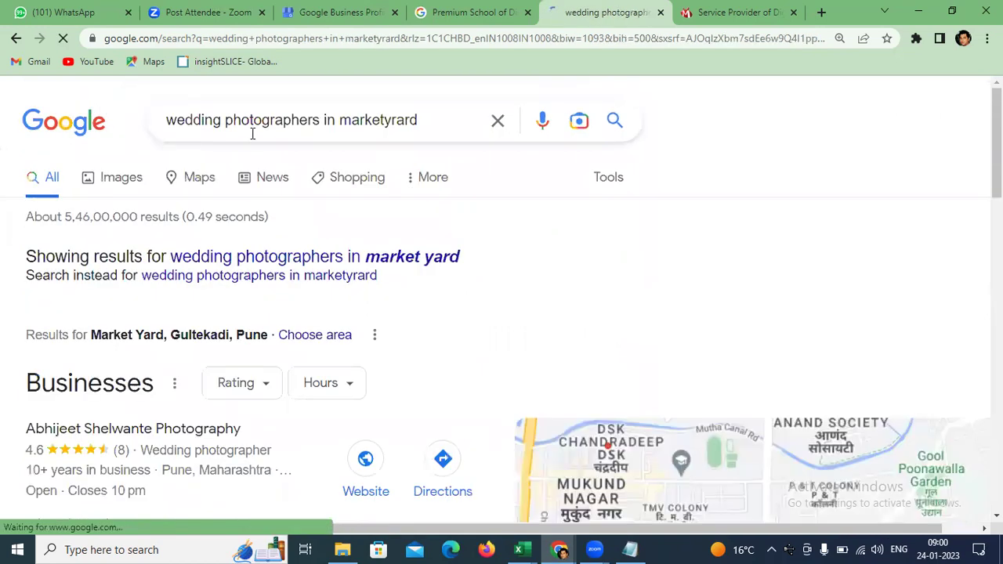
{"action": "left_click", "coordinate": [408, 262]}
- Highlight the first wedding photographer listing under Businesses and review the local results around it
{"action": "scroll", "coordinate": [408, 261], "scroll_direction": "down", "scroll_amount": 1}
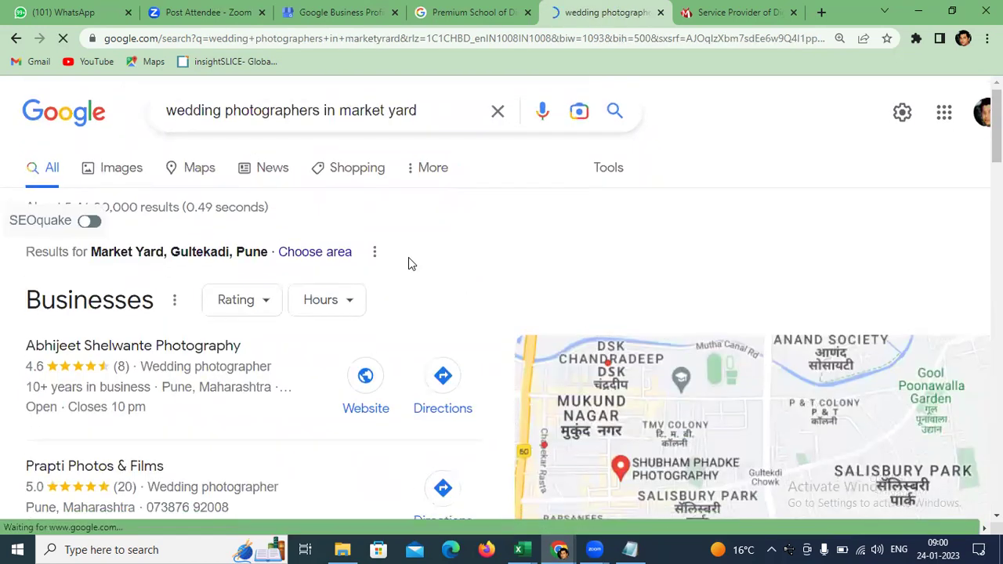
{"action": "left_click_drag", "start_coordinate": [11, 292], "coordinate": [415, 266]}
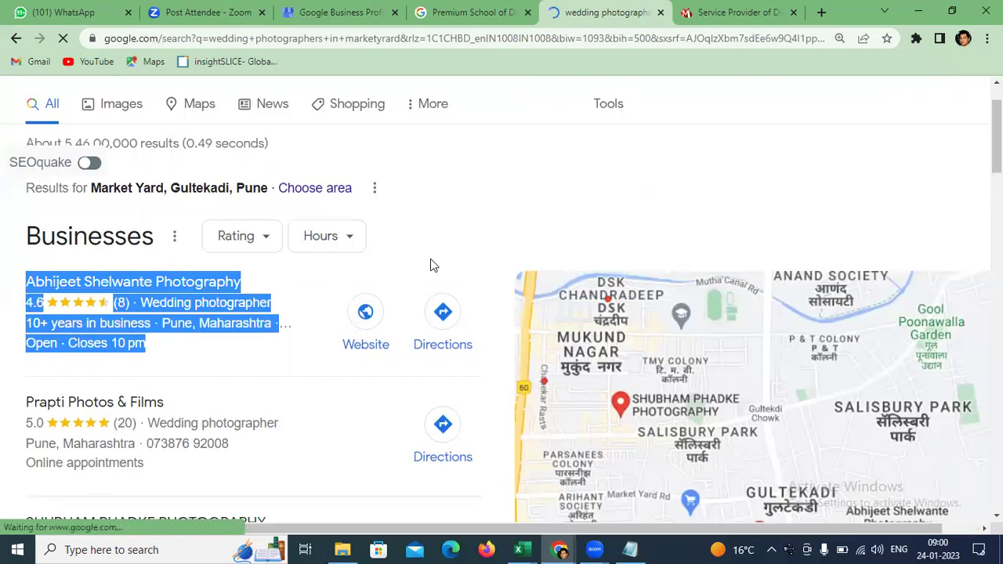
{"action": "left_click", "coordinate": [430, 259]}
{"action": "scroll", "coordinate": [6, 403], "scroll_direction": "down", "scroll_amount": 1}
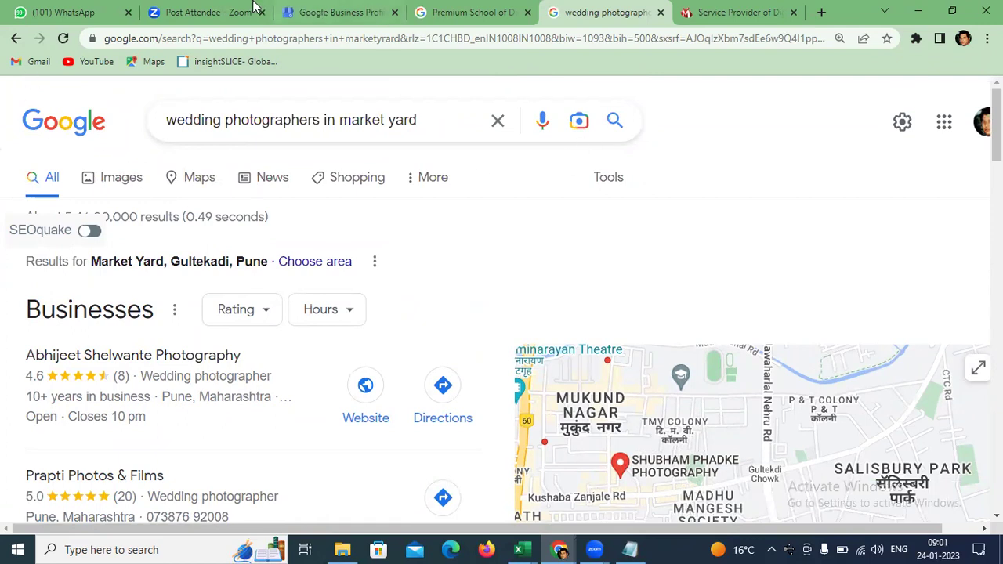
- Switch back to the Premium School of Digital Marketing results and highlight "Digital Marketing)" in the profile name and the full business address
{"action": "left_click", "coordinate": [451, 12]}
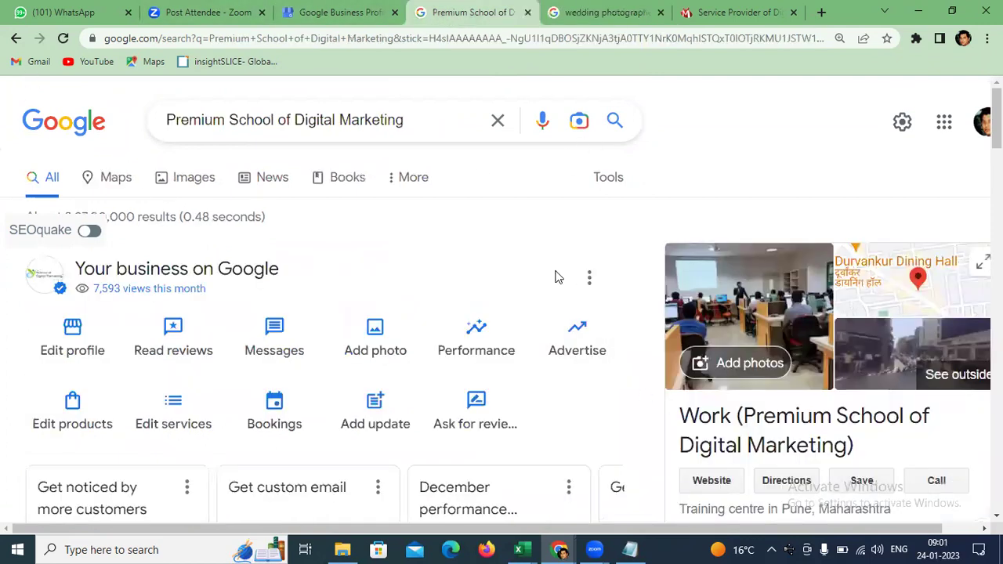
{"action": "scroll", "coordinate": [569, 245], "scroll_direction": "down", "scroll_amount": 1}
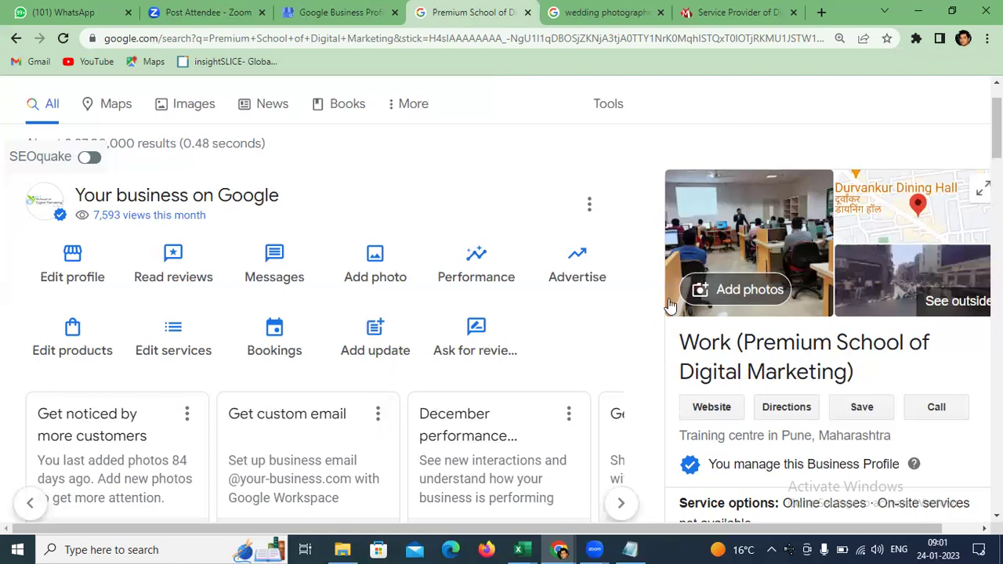
{"action": "left_click_drag", "start_coordinate": [854, 383], "coordinate": [679, 365]}
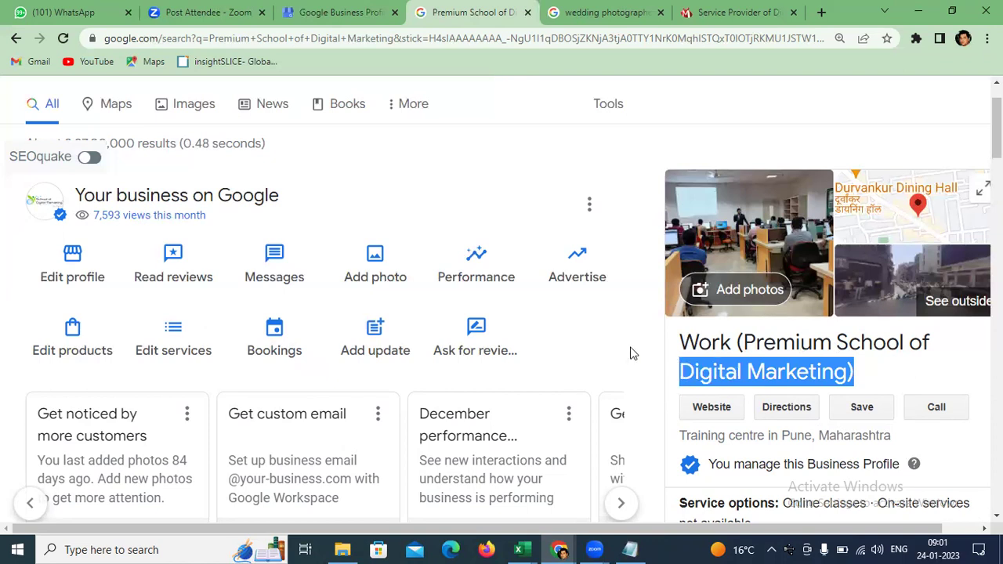
{"action": "scroll", "coordinate": [514, 293], "scroll_direction": "down", "scroll_amount": 3}
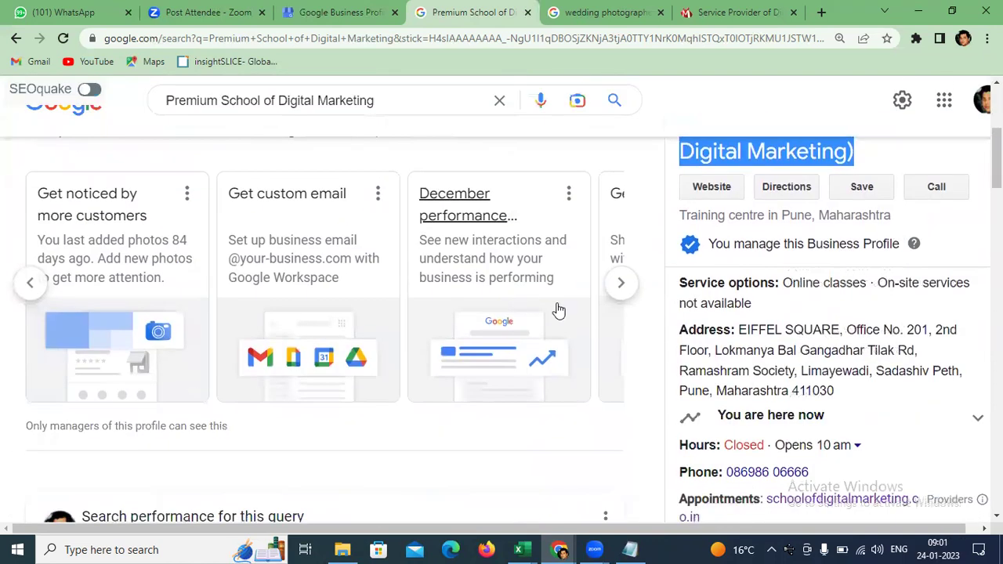
{"action": "left_click_drag", "start_coordinate": [740, 329], "coordinate": [843, 398]}
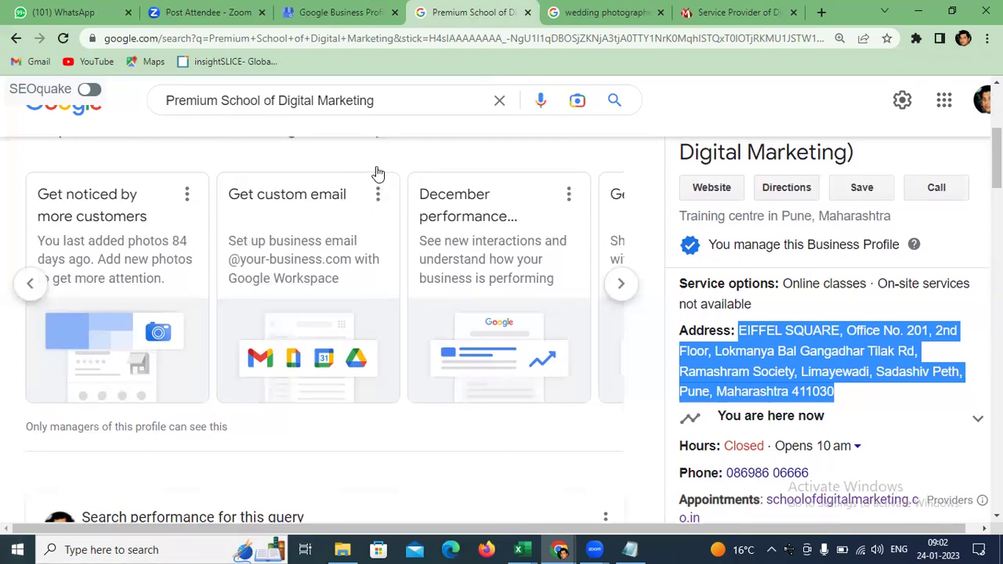
- Highlight "School" in the search query, then review the profile's address, hours, phone and appointment details
{"action": "scroll", "coordinate": [378, 171], "scroll_direction": "up", "scroll_amount": 4}
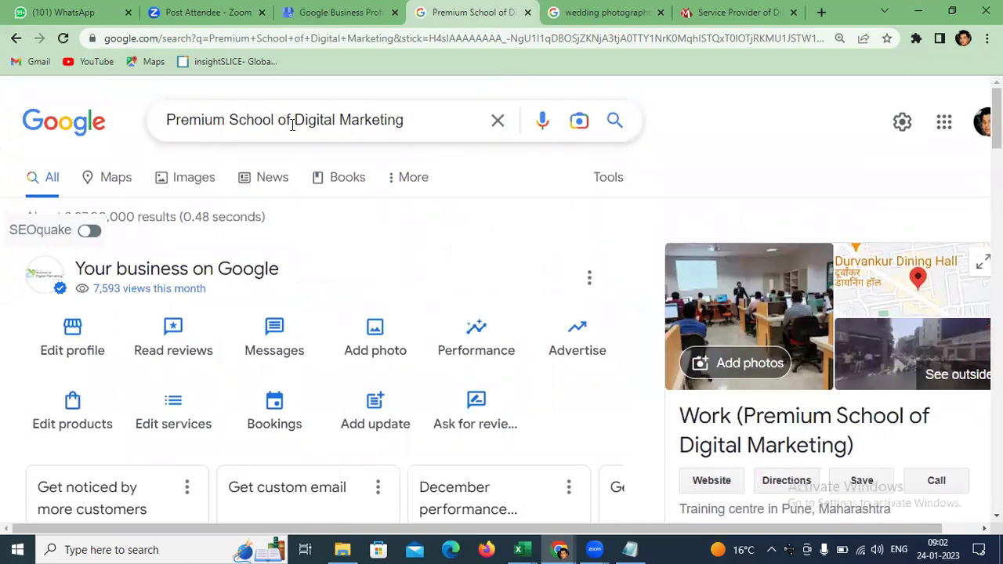
{"action": "double_click", "coordinate": [238, 118]}
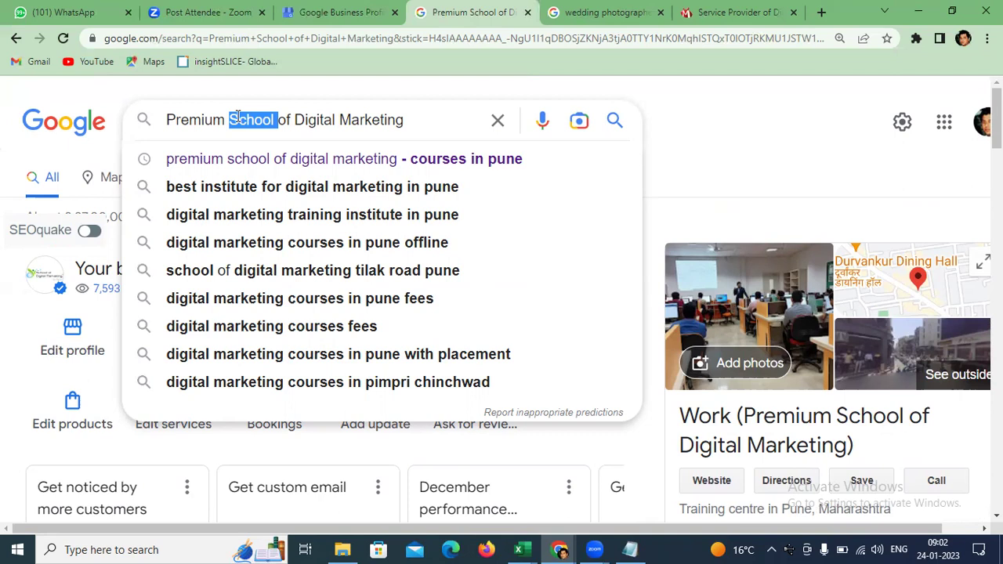
{"action": "left_click", "coordinate": [720, 176]}
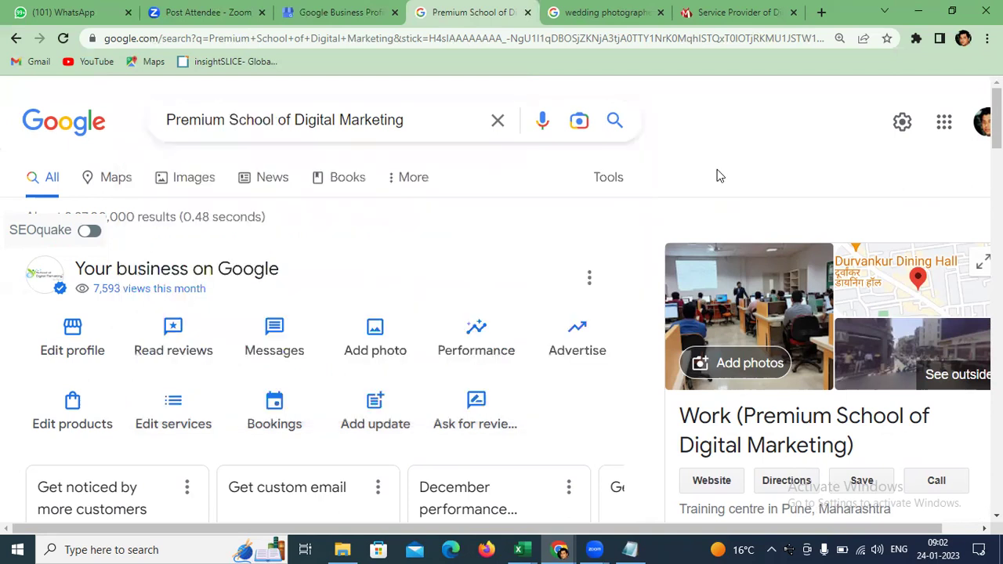
{"action": "scroll", "coordinate": [719, 176], "scroll_direction": "down", "scroll_amount": 5}
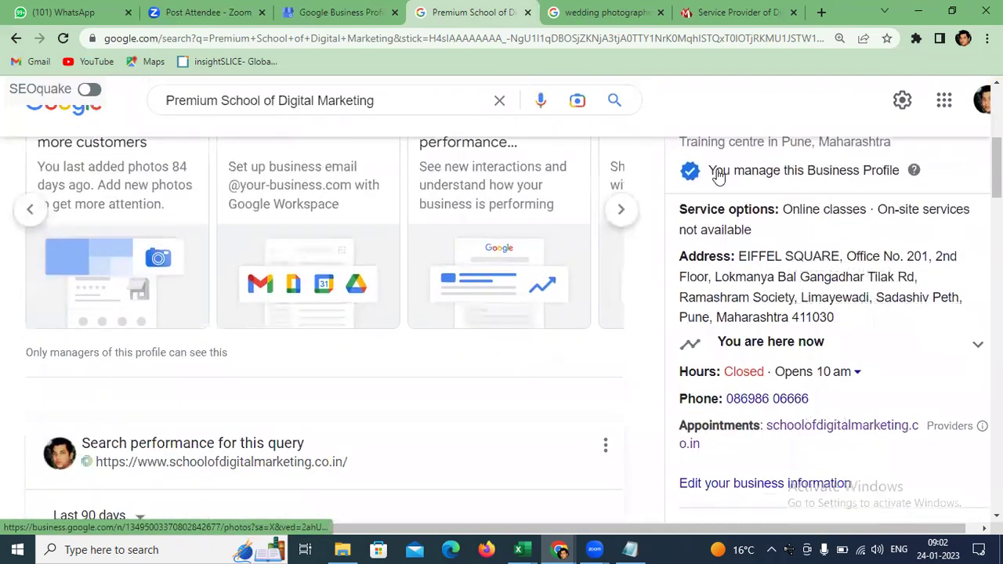
{"action": "scroll", "coordinate": [719, 176], "scroll_direction": "up", "scroll_amount": 5}
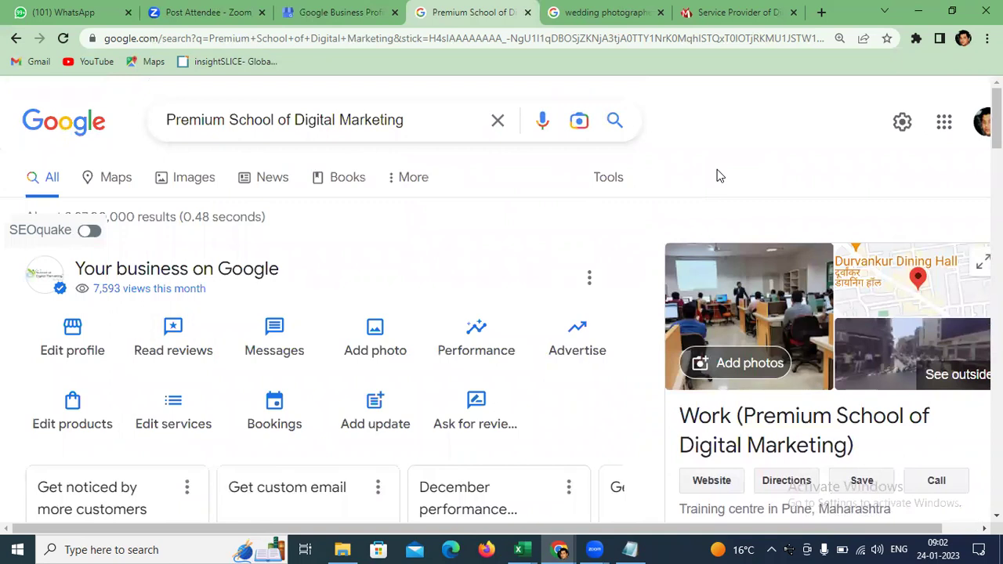
- Open the Premium School of Digital Marketing business information for editing and review its phone numbers, website and short name
{"action": "scroll", "coordinate": [889, 410], "scroll_direction": "down", "scroll_amount": 5}
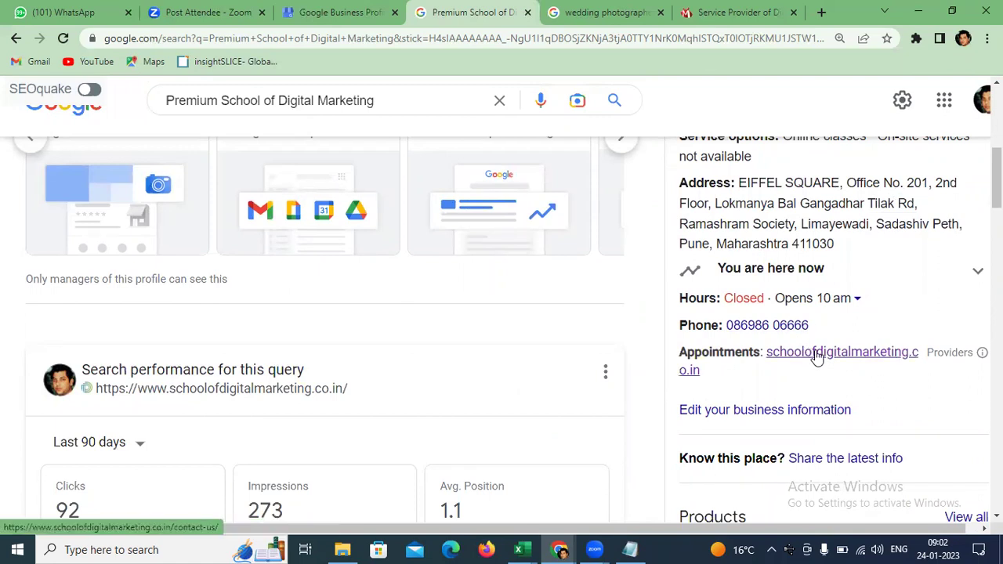
{"action": "scroll", "coordinate": [47, 228], "scroll_direction": "up", "scroll_amount": 4}
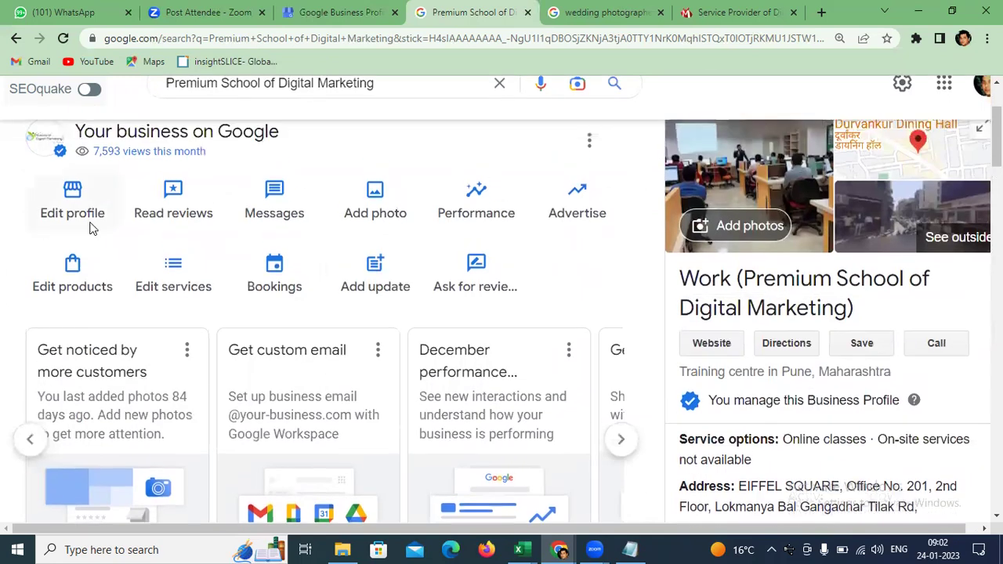
{"action": "scroll", "coordinate": [90, 227], "scroll_direction": "up", "scroll_amount": 2}
{"action": "left_click", "coordinate": [74, 333]}
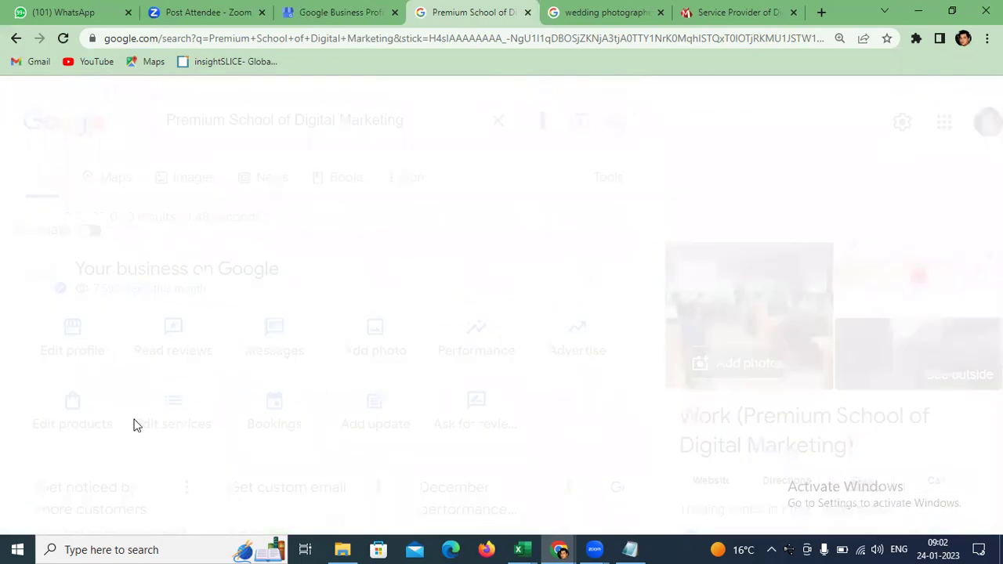
{"action": "scroll", "coordinate": [493, 298], "scroll_direction": "down", "scroll_amount": 3}
{"action": "scroll", "coordinate": [197, 291], "scroll_direction": "down", "scroll_amount": 5}
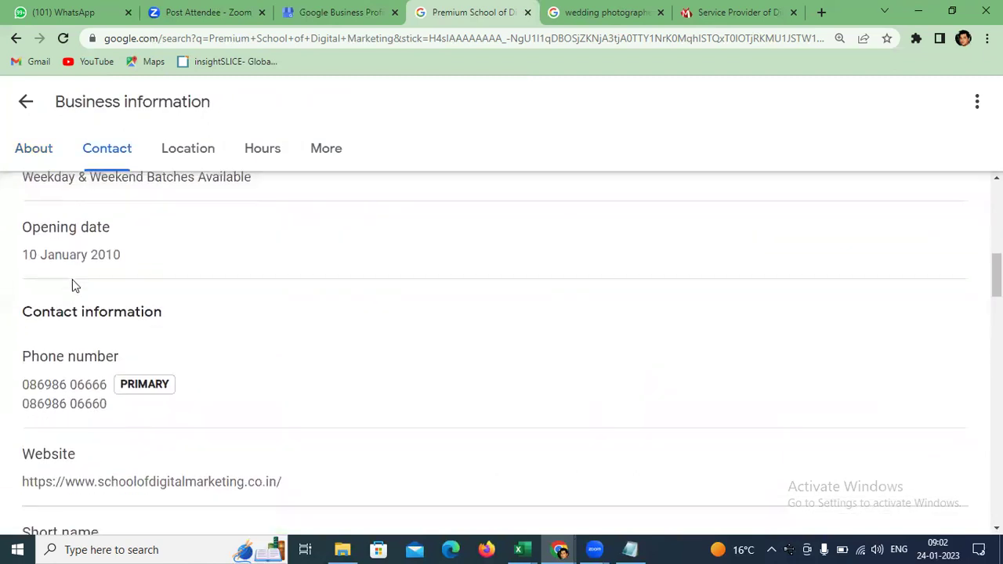
{"action": "scroll", "coordinate": [72, 281], "scroll_direction": "down", "scroll_amount": 1}
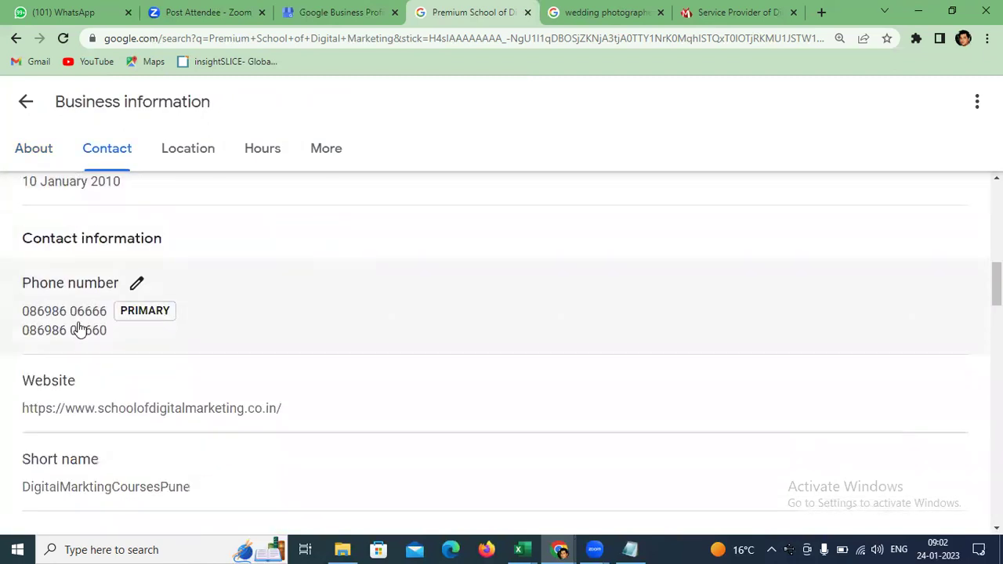
{"action": "scroll", "coordinate": [86, 321], "scroll_direction": "down", "scroll_amount": 2}
{"action": "scroll", "coordinate": [116, 290], "scroll_direction": "down", "scroll_amount": 1}
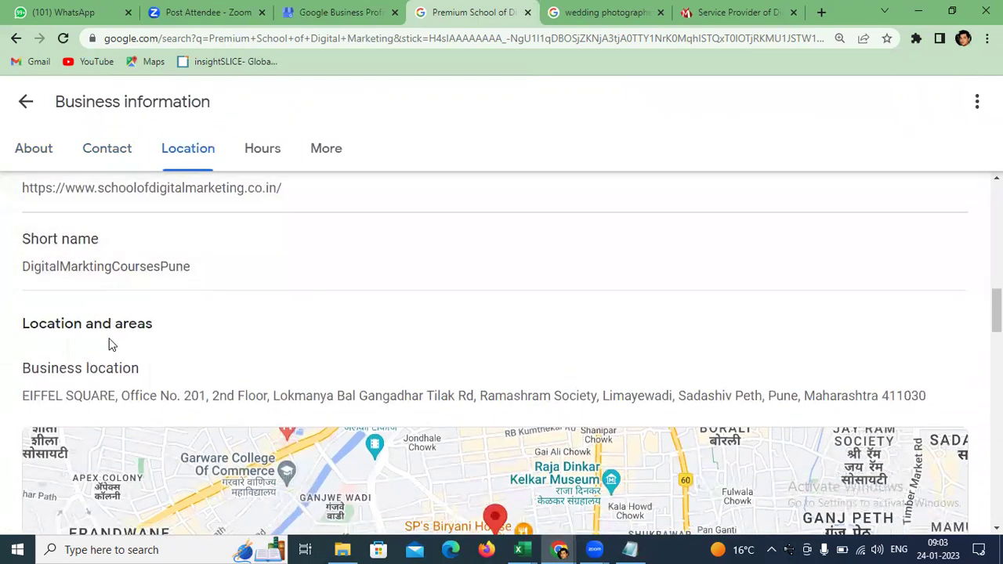
- Examine the business location, its map pin and the list of service areas
{"action": "scroll", "coordinate": [110, 344], "scroll_direction": "down", "scroll_amount": 2}
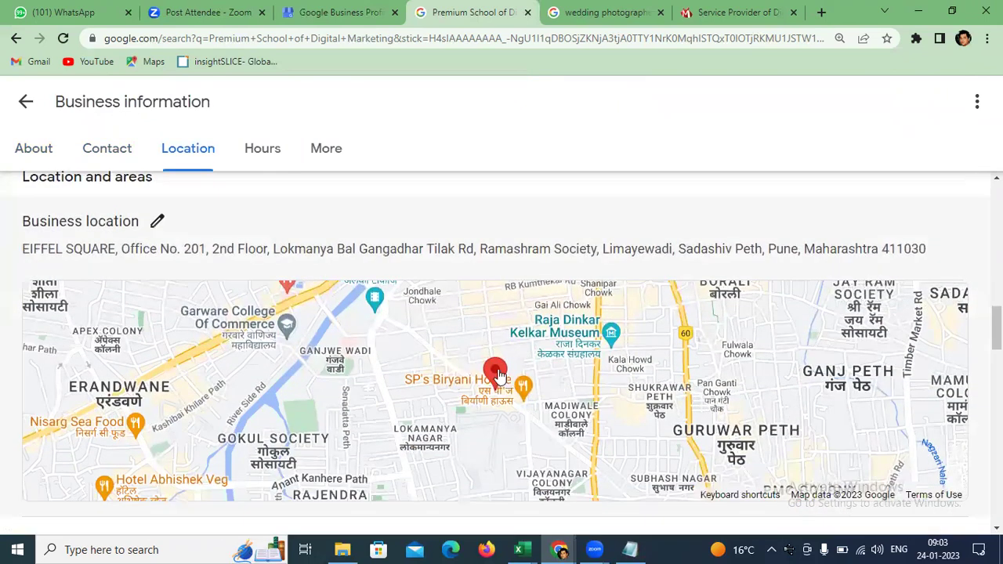
{"action": "scroll", "coordinate": [499, 376], "scroll_direction": "down", "scroll_amount": 2}
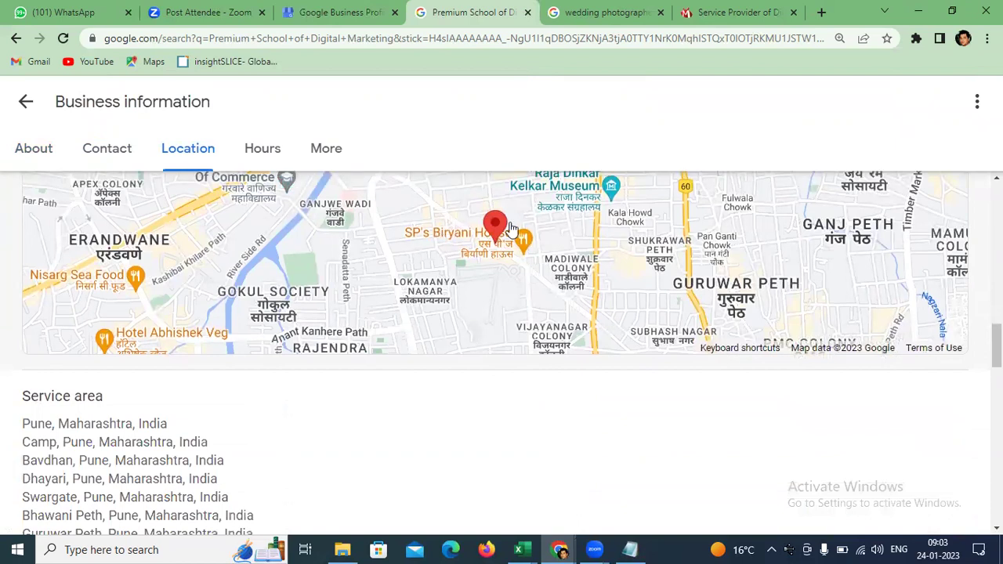
{"action": "scroll", "coordinate": [441, 290], "scroll_direction": "down", "scroll_amount": 1}
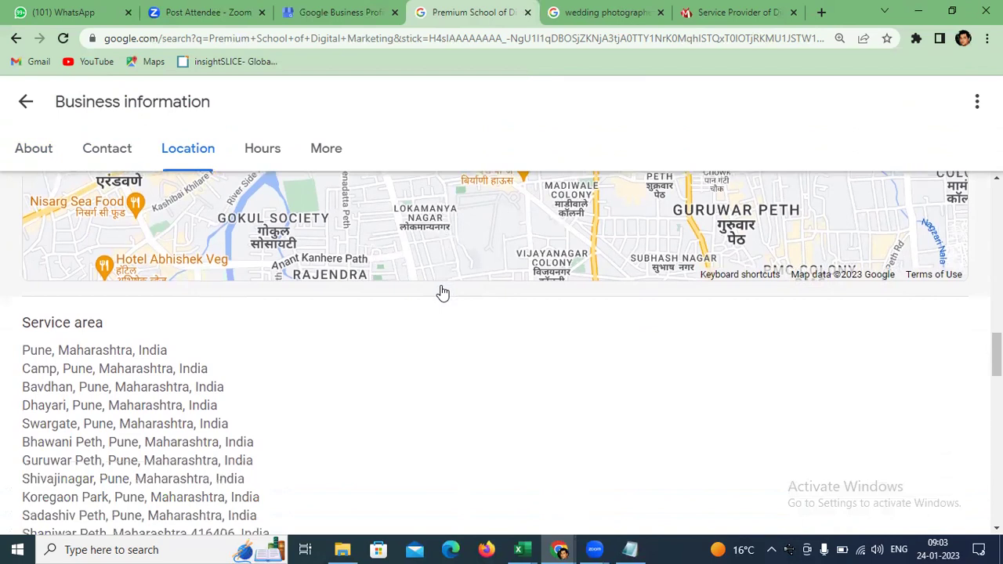
{"action": "scroll", "coordinate": [447, 288], "scroll_direction": "up", "scroll_amount": 3}
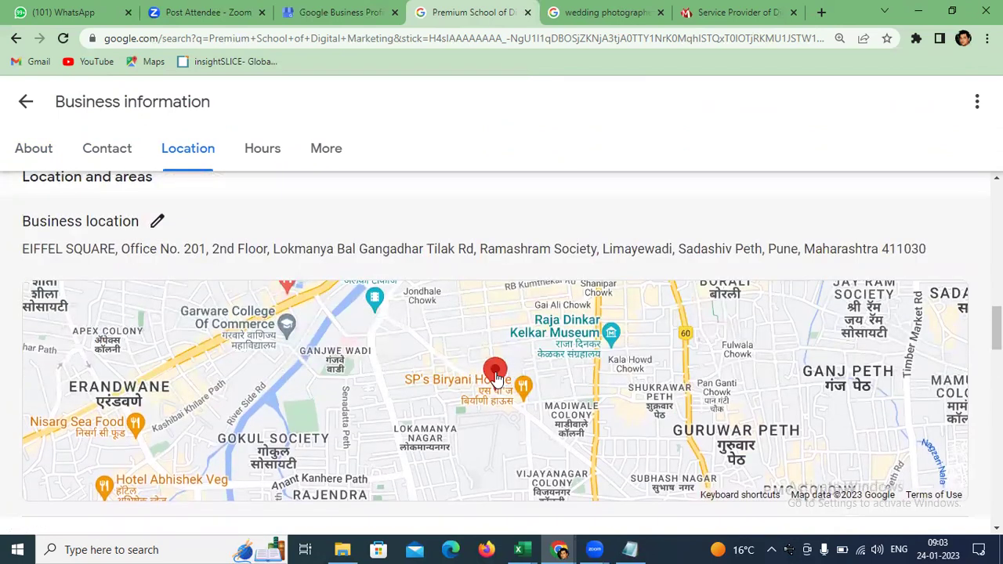
{"action": "scroll", "coordinate": [502, 342], "scroll_direction": "down", "scroll_amount": 5}
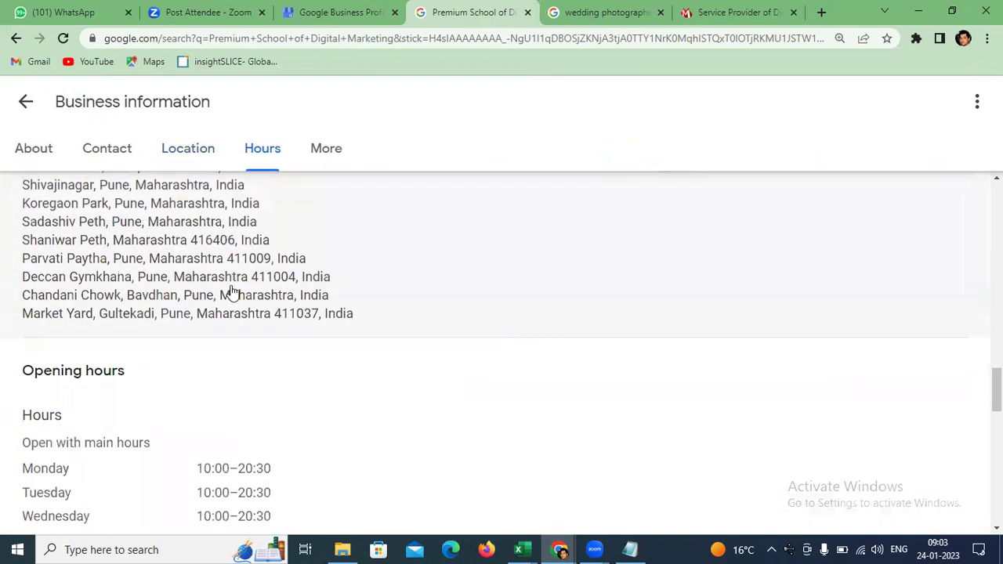
{"action": "scroll", "coordinate": [7, 264], "scroll_direction": "up", "scroll_amount": 3}
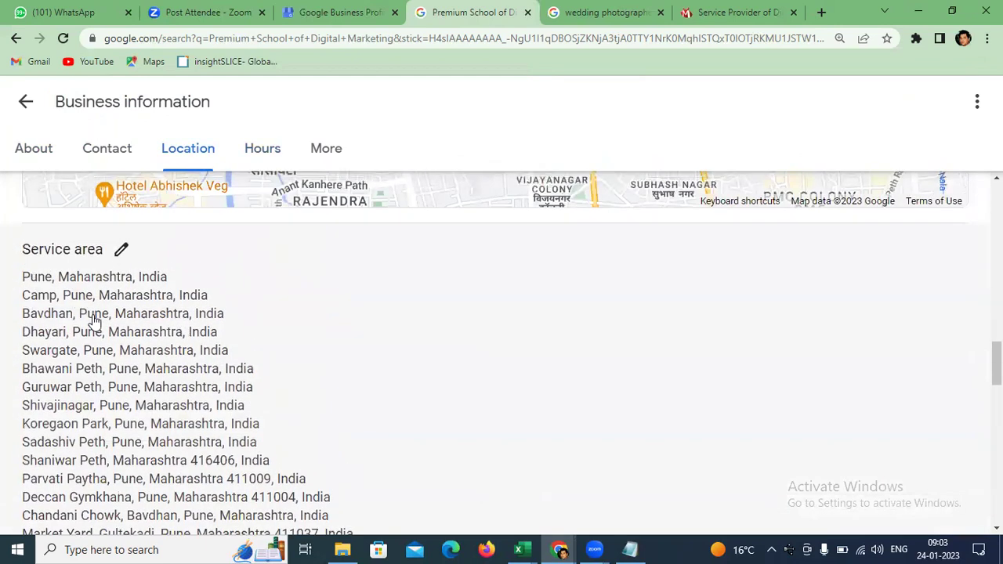
- Mark the business as closed on Republic Day, 26 Jan 2023, in the holiday opening hours and save the change
{"action": "scroll", "coordinate": [93, 319], "scroll_direction": "down", "scroll_amount": 5}
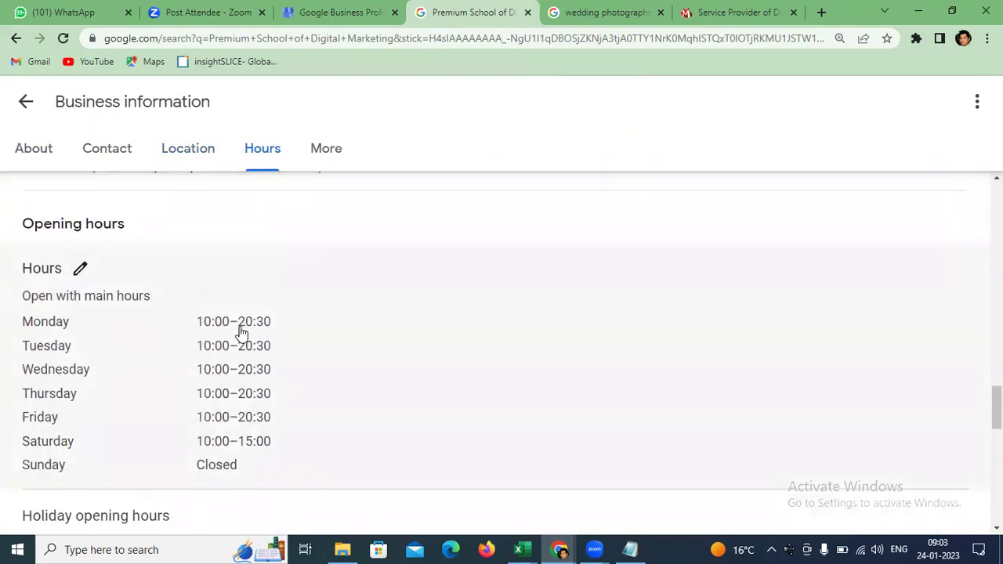
{"action": "scroll", "coordinate": [196, 341], "scroll_direction": "down", "scroll_amount": 1}
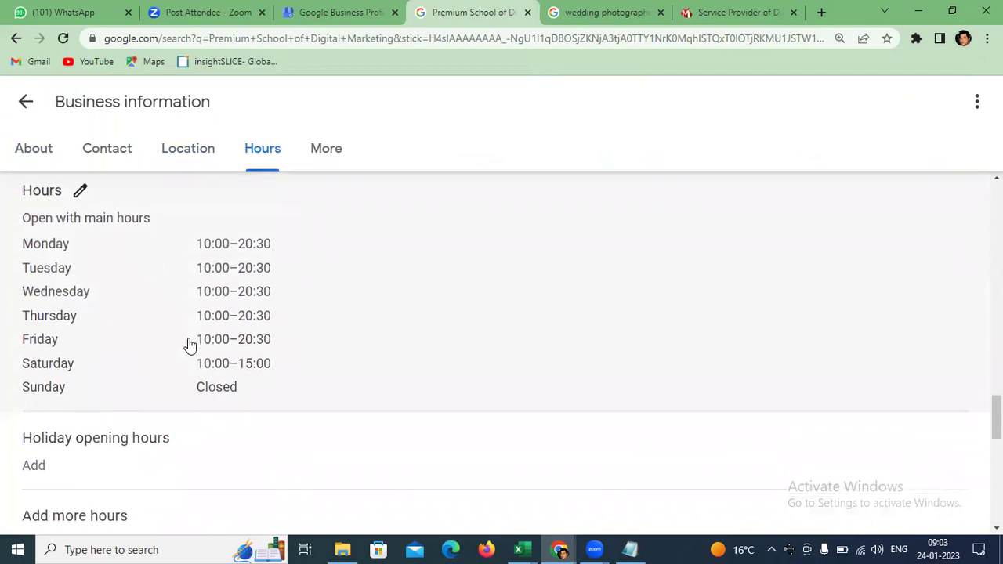
{"action": "scroll", "coordinate": [185, 348], "scroll_direction": "down", "scroll_amount": 2}
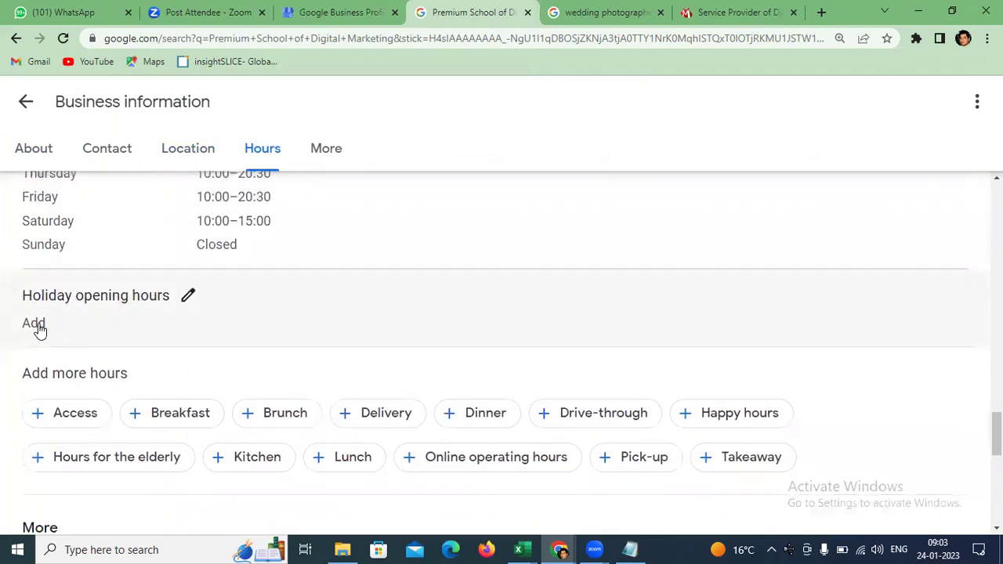
{"action": "left_click", "coordinate": [35, 325]}
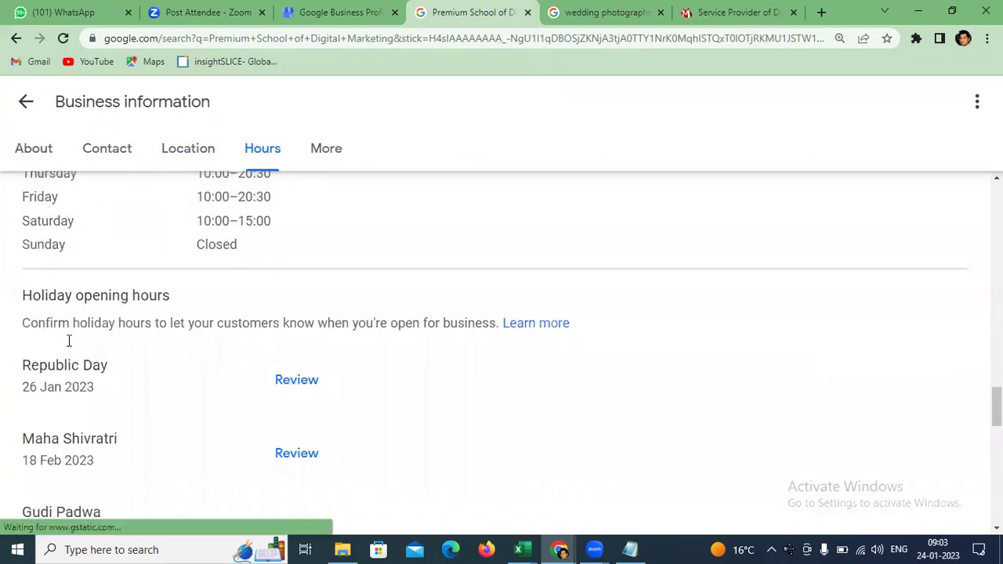
{"action": "left_click", "coordinate": [295, 384]}
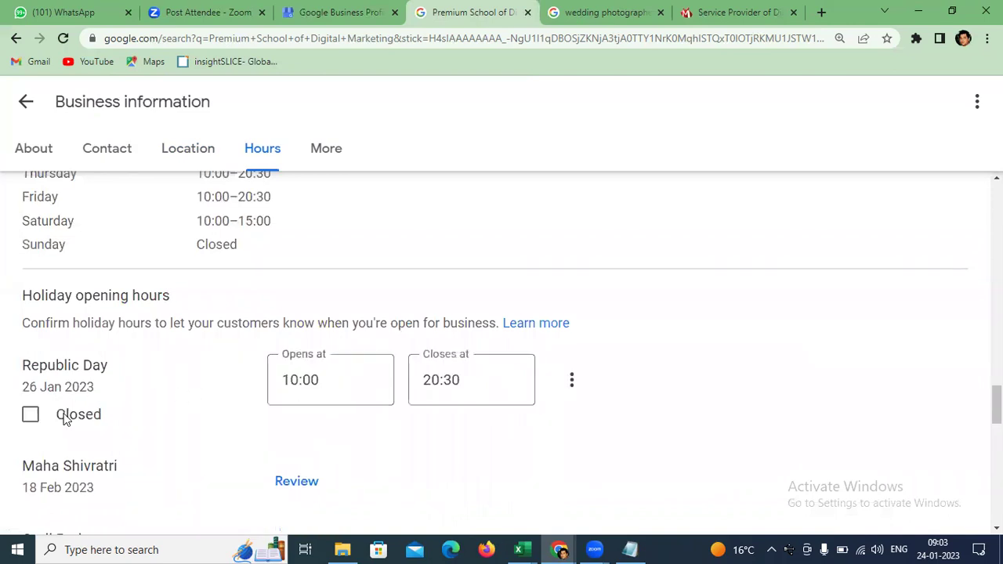
{"action": "left_click", "coordinate": [30, 415]}
{"action": "scroll", "coordinate": [361, 356], "scroll_direction": "down", "scroll_amount": 4}
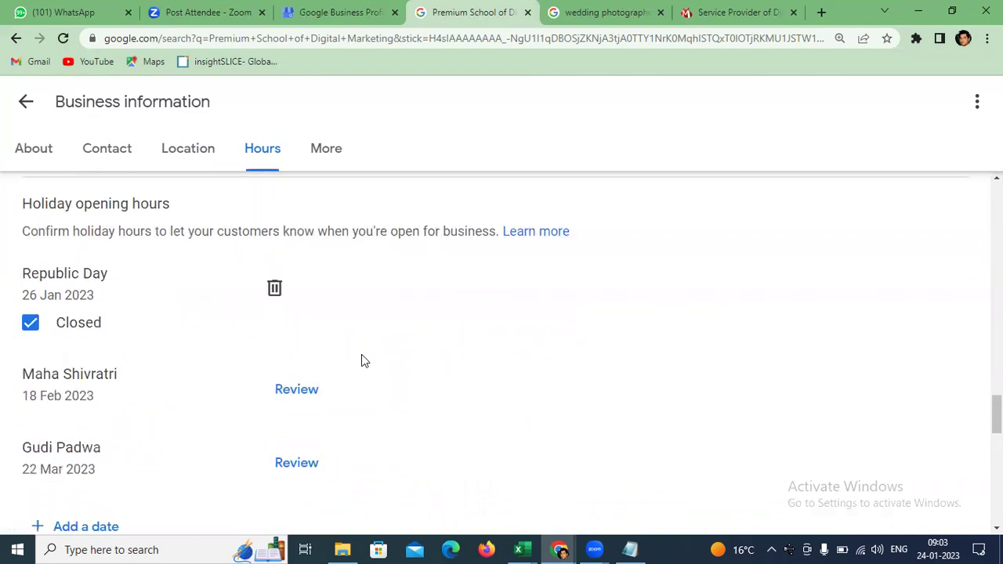
{"action": "left_click", "coordinate": [65, 394]}
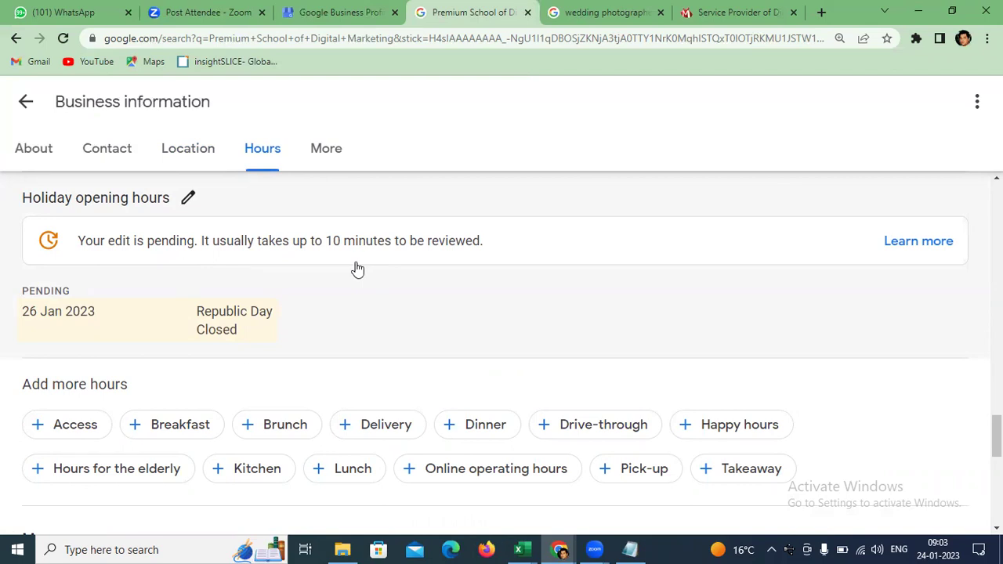
- Review the additional hours types and the remaining business attributes from Accessibility through Service options
{"action": "scroll", "coordinate": [313, 263], "scroll_direction": "down", "scroll_amount": 3}
{"action": "scroll", "coordinate": [235, 275], "scroll_direction": "up", "scroll_amount": 1}
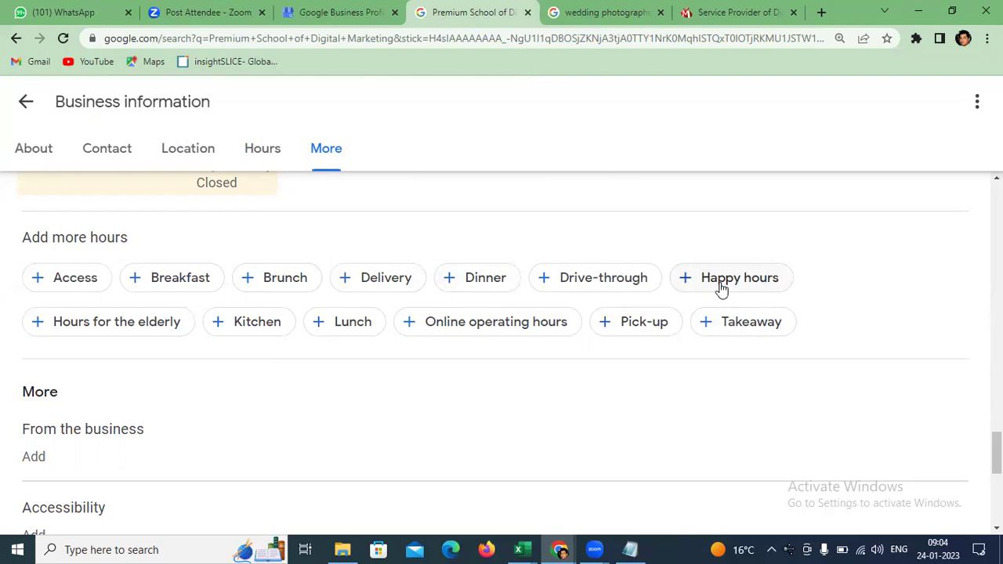
{"action": "scroll", "coordinate": [721, 293], "scroll_direction": "down", "scroll_amount": 4}
{"action": "scroll", "coordinate": [721, 290], "scroll_direction": "down", "scroll_amount": 2}
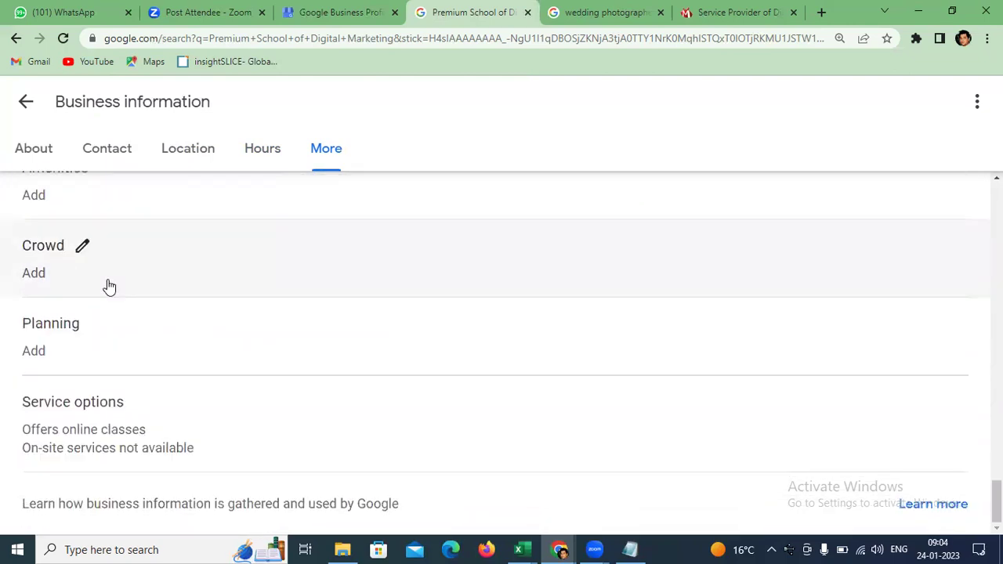
{"action": "scroll", "coordinate": [51, 340], "scroll_direction": "up", "scroll_amount": 2}
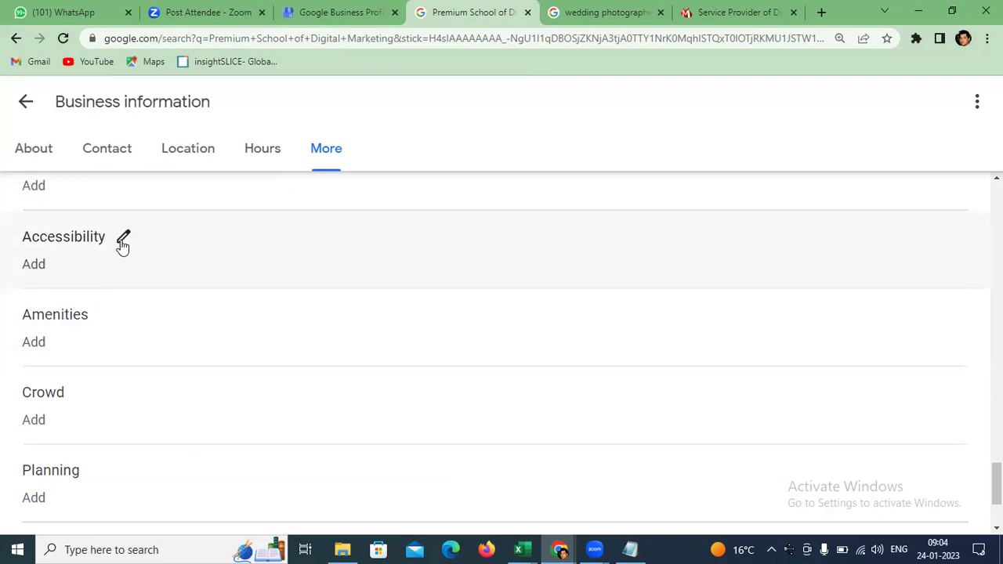
- View the choices offered for the Accessibility and Amenities attributes, cancelling each one without making changes
{"action": "left_click", "coordinate": [123, 239]}
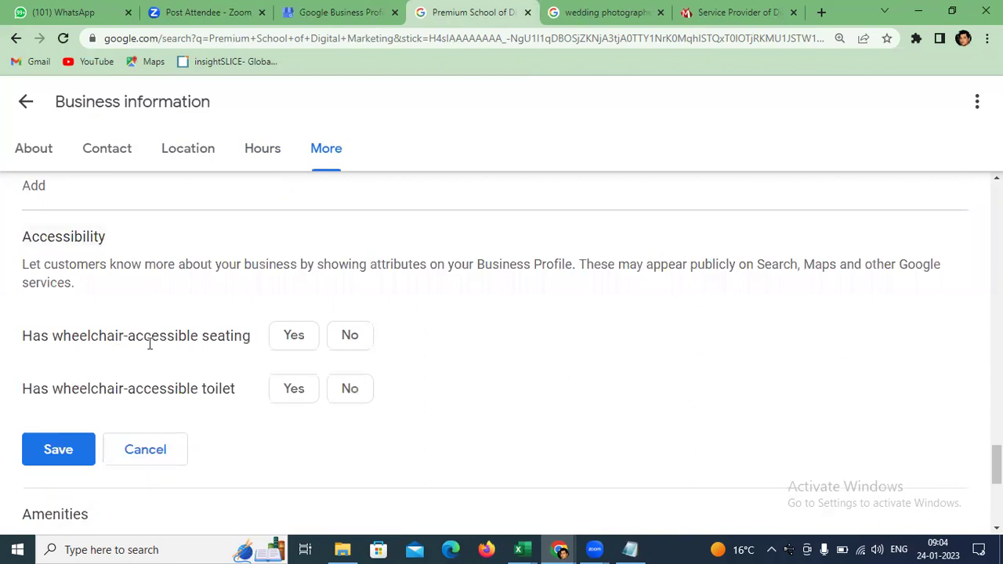
{"action": "left_click", "coordinate": [139, 454]}
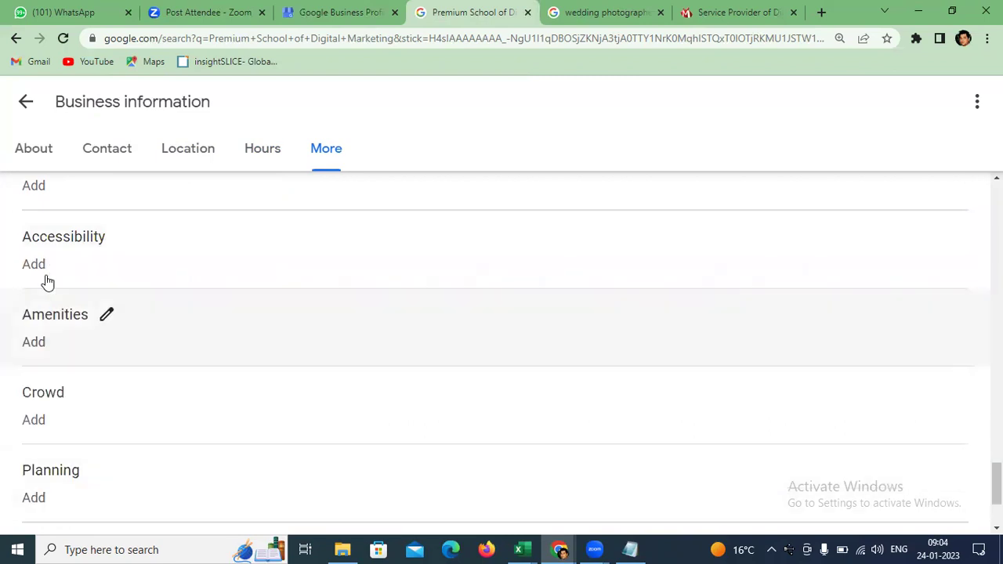
{"action": "scroll", "coordinate": [63, 281], "scroll_direction": "down", "scroll_amount": 1}
{"action": "left_click", "coordinate": [111, 243]}
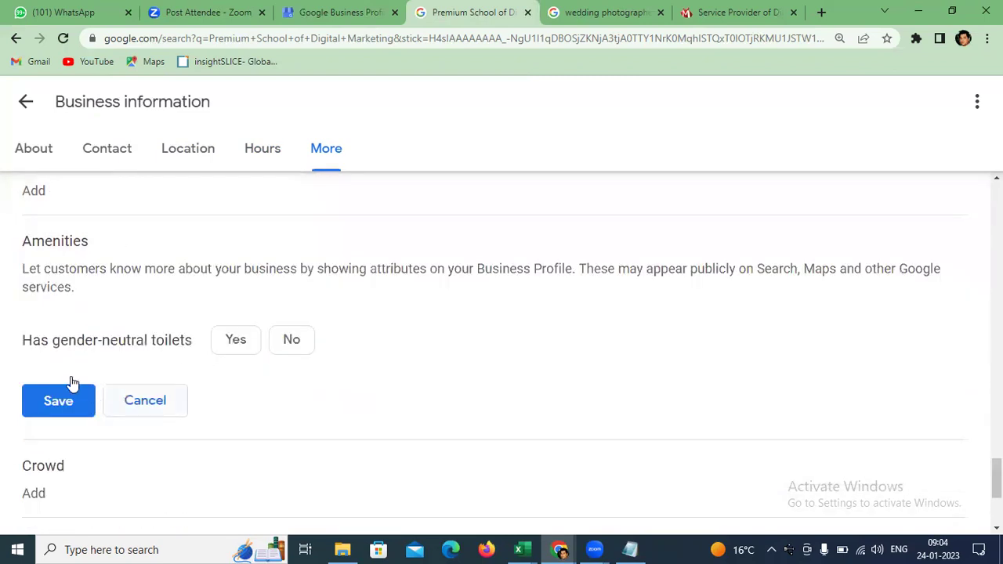
{"action": "left_click", "coordinate": [141, 409]}
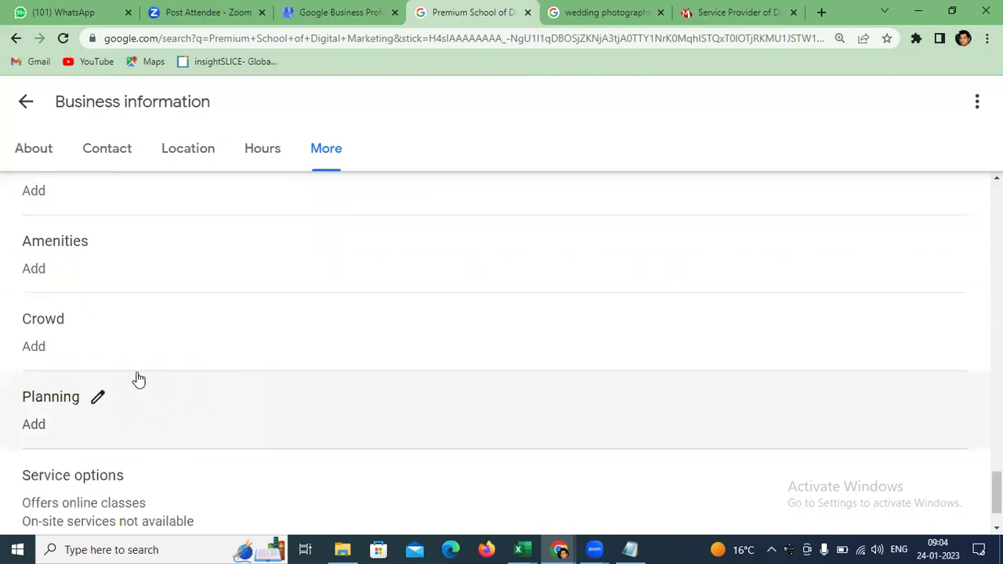
- Return to the start of the business information and review the business name and categories
{"action": "scroll", "coordinate": [118, 329], "scroll_direction": "down", "scroll_amount": 1}
{"action": "scroll", "coordinate": [207, 382], "scroll_direction": "up", "scroll_amount": 3}
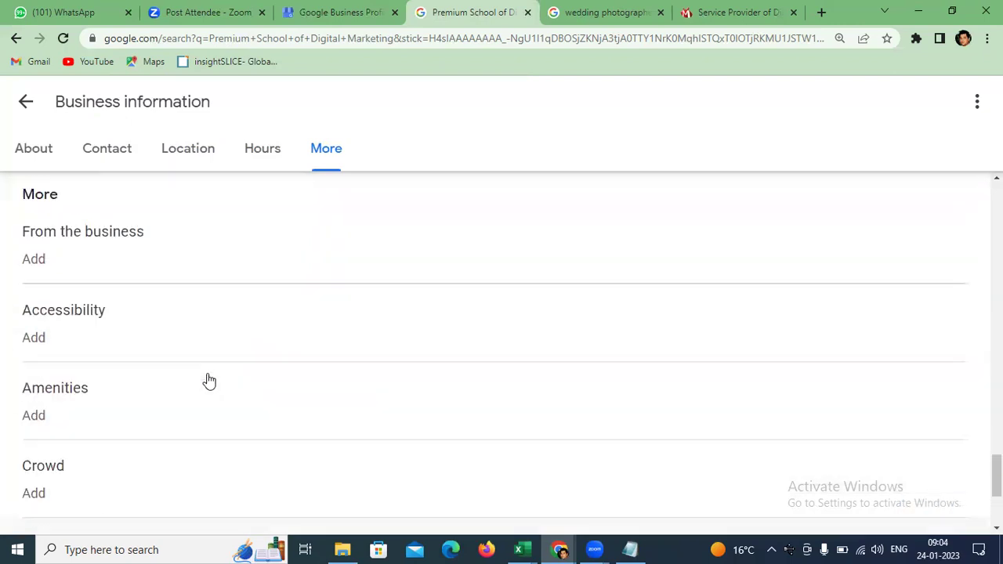
{"action": "scroll", "coordinate": [209, 381], "scroll_direction": "up", "scroll_amount": 12}
{"action": "scroll", "coordinate": [116, 475], "scroll_direction": "up", "scroll_amount": 10}
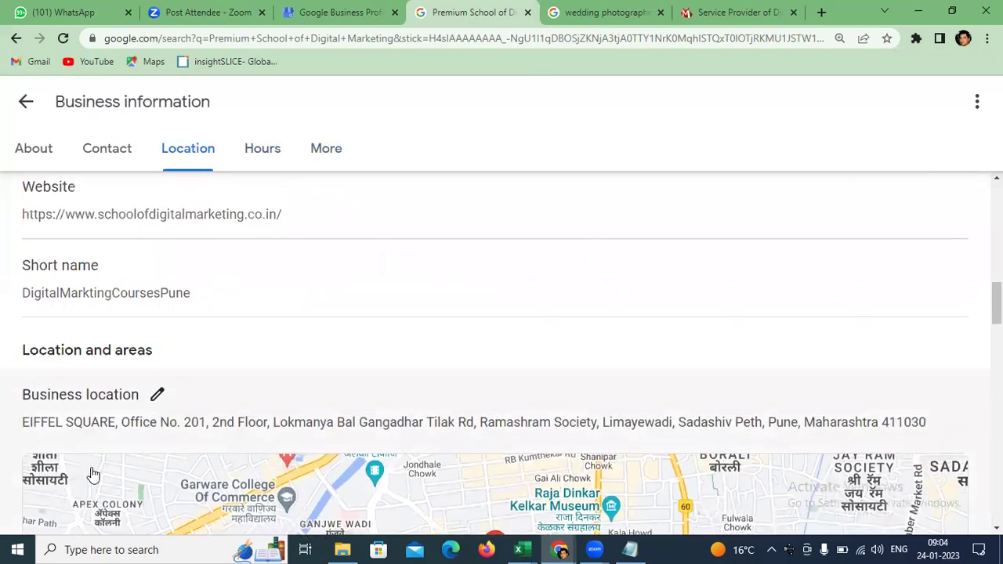
{"action": "scroll", "coordinate": [93, 474], "scroll_direction": "up", "scroll_amount": 7}
{"action": "scroll", "coordinate": [145, 316], "scroll_direction": "up", "scroll_amount": 5}
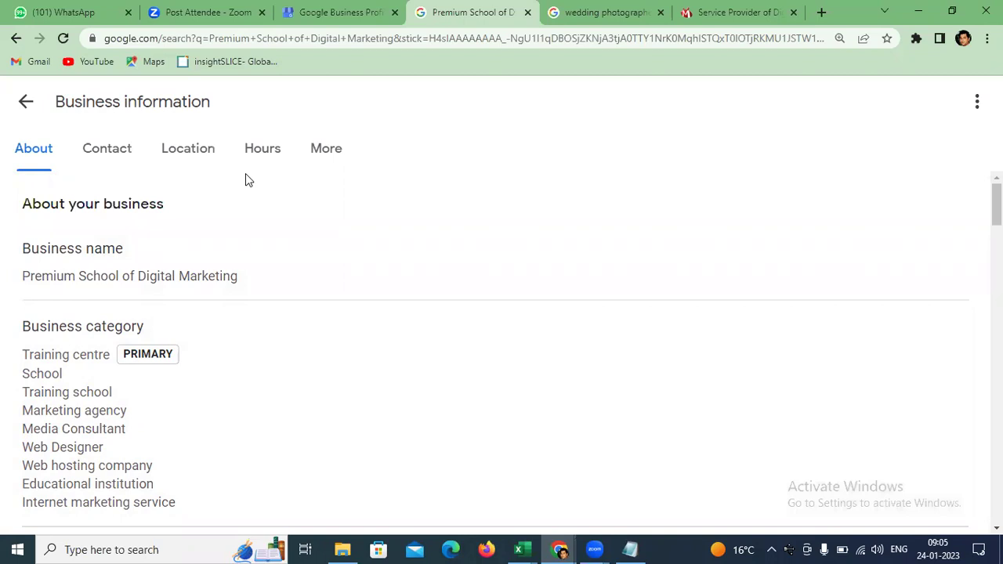
- Replace the wedding photographers query with a search for "digital marketing courses in mulund" and check the top local business listings
{"action": "left_click", "coordinate": [619, 12]}
{"action": "left_click_drag", "start_coordinate": [415, 118], "coordinate": [2, 135]}
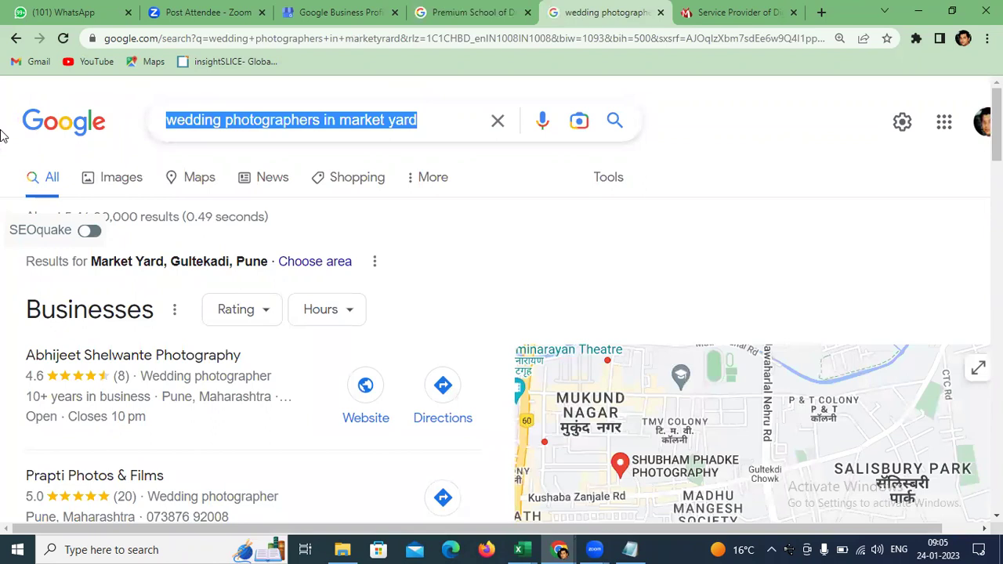
{"action": "type", "text": "digital marketing "}
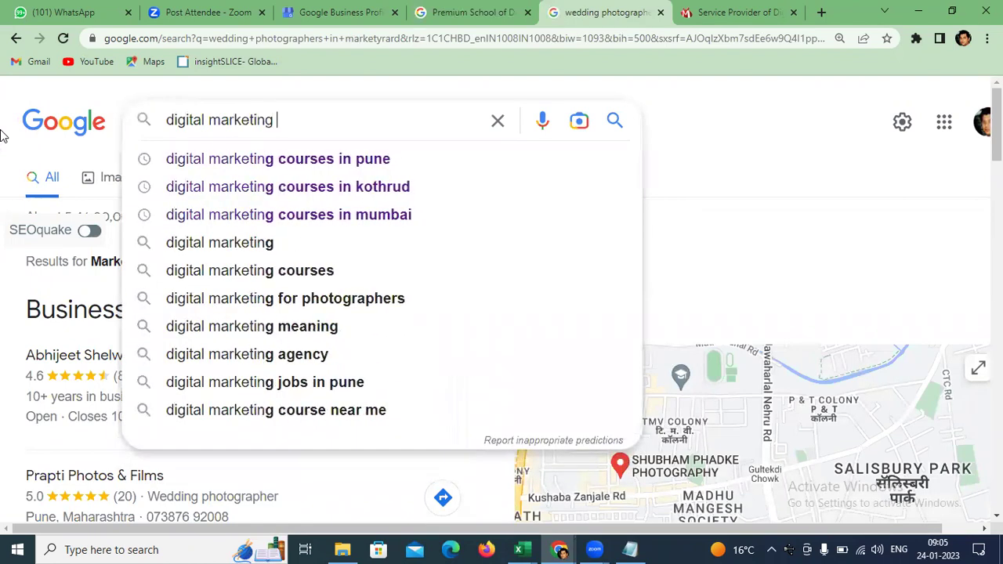
{"action": "type", "text": "courses in mu;und"}
{"action": "key", "text": "Return"}
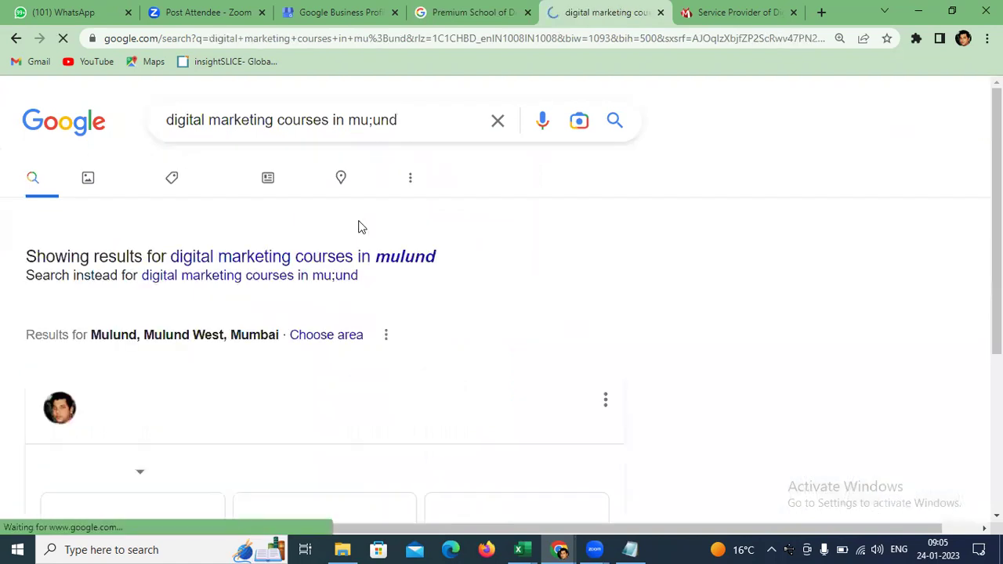
{"action": "scroll", "coordinate": [536, 260], "scroll_direction": "down", "scroll_amount": 1}
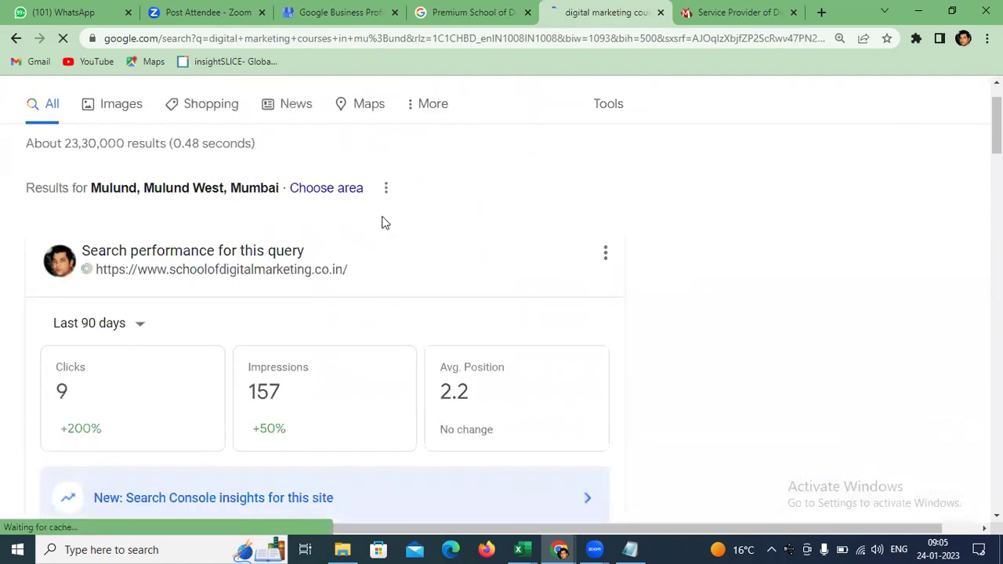
{"action": "scroll", "coordinate": [139, 363], "scroll_direction": "down", "scroll_amount": 8}
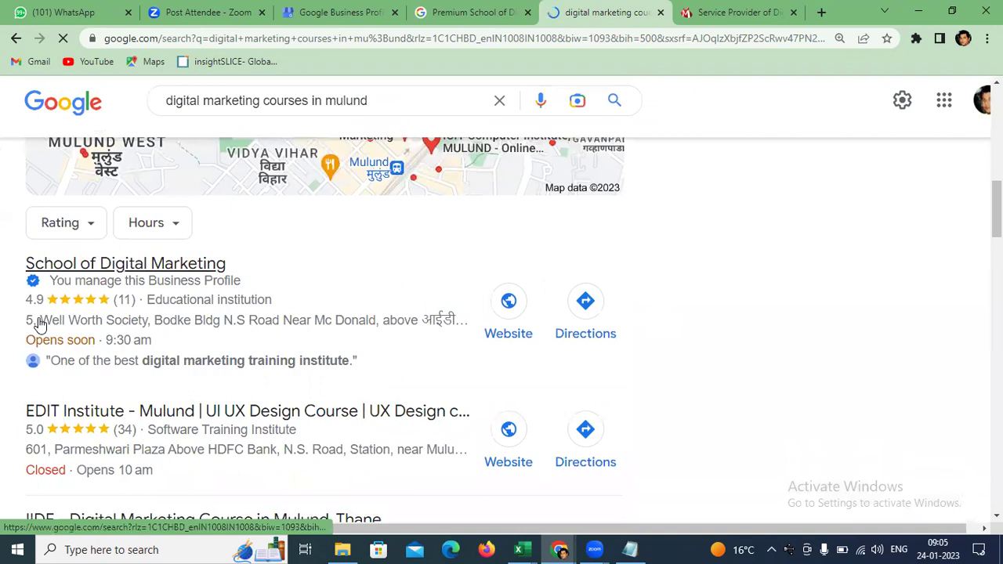
- Search for "digital marketing courses in pimple saudagar" and check the top local business listings
{"action": "left_click", "coordinate": [366, 94]}
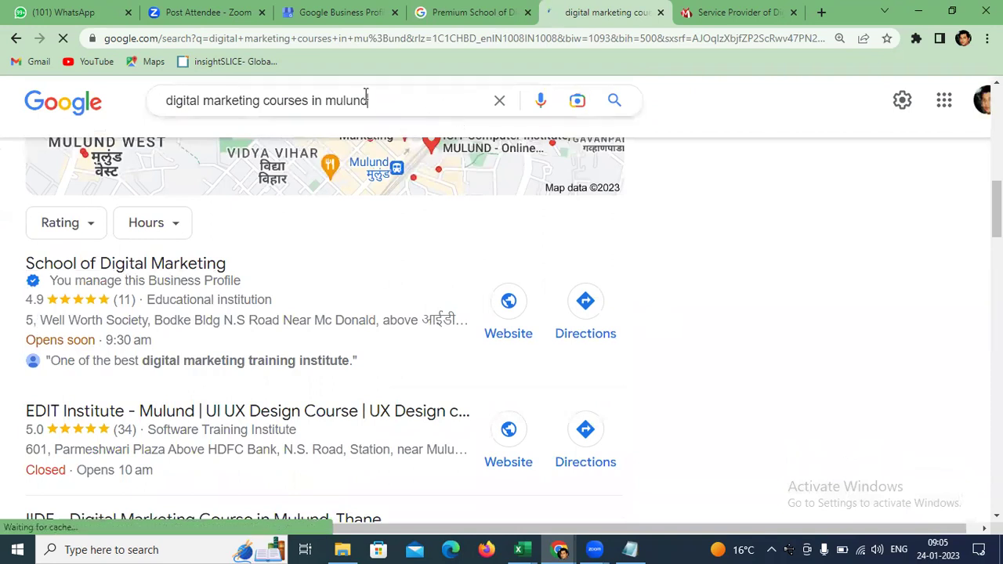
{"action": "left_click_drag", "start_coordinate": [365, 98], "coordinate": [325, 99]}
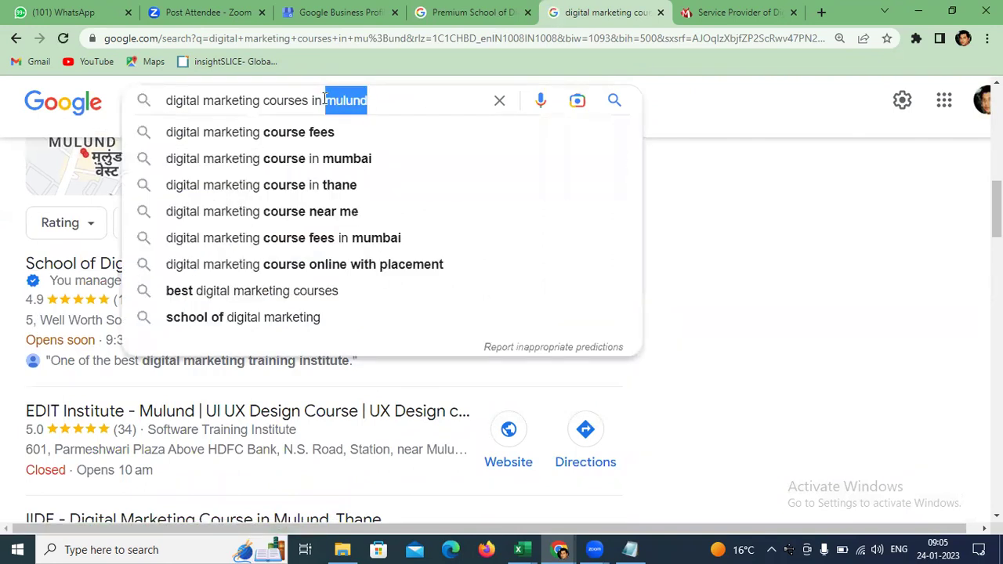
{"action": "type", "text": "pimp"}
{"action": "key", "text": "Down"}
{"action": "key", "text": "Return"}
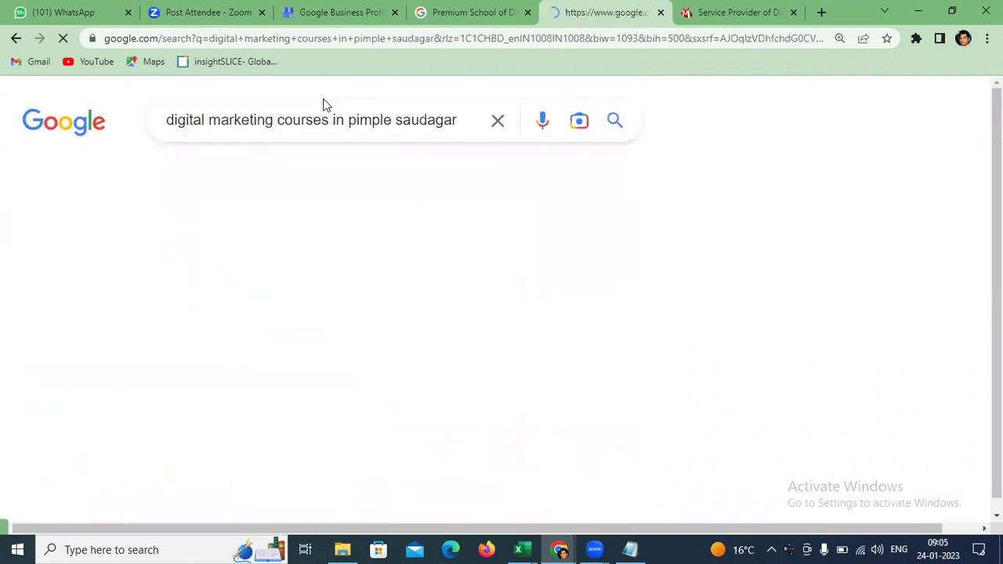
{"action": "scroll", "coordinate": [1, 325], "scroll_direction": "down", "scroll_amount": 5}
{"action": "scroll", "coordinate": [42, 302], "scroll_direction": "down", "scroll_amount": 5}
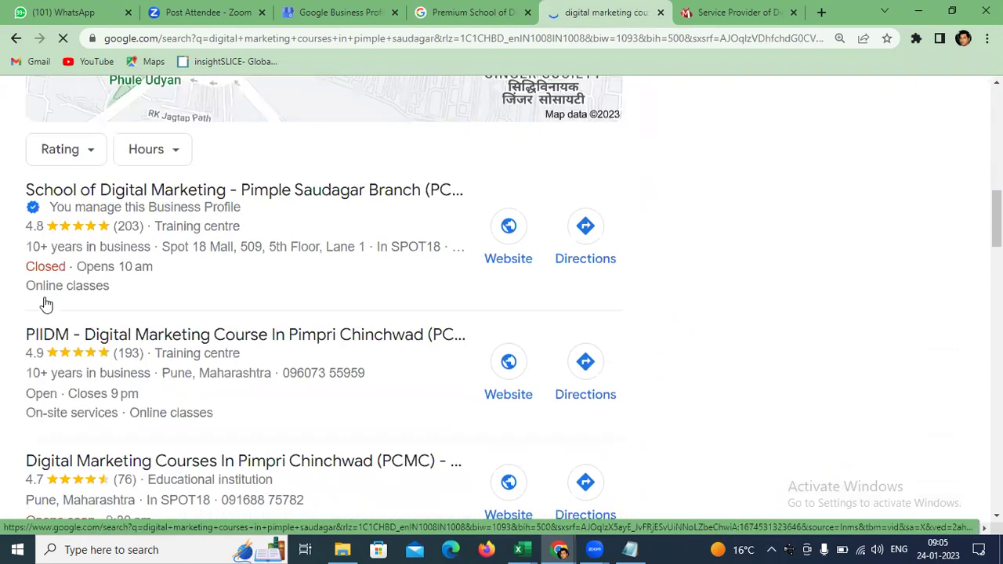
- Change the search location to "viman nagar" and check which businesses rank in the Places results
{"action": "scroll", "coordinate": [309, 213], "scroll_direction": "up", "scroll_amount": 5}
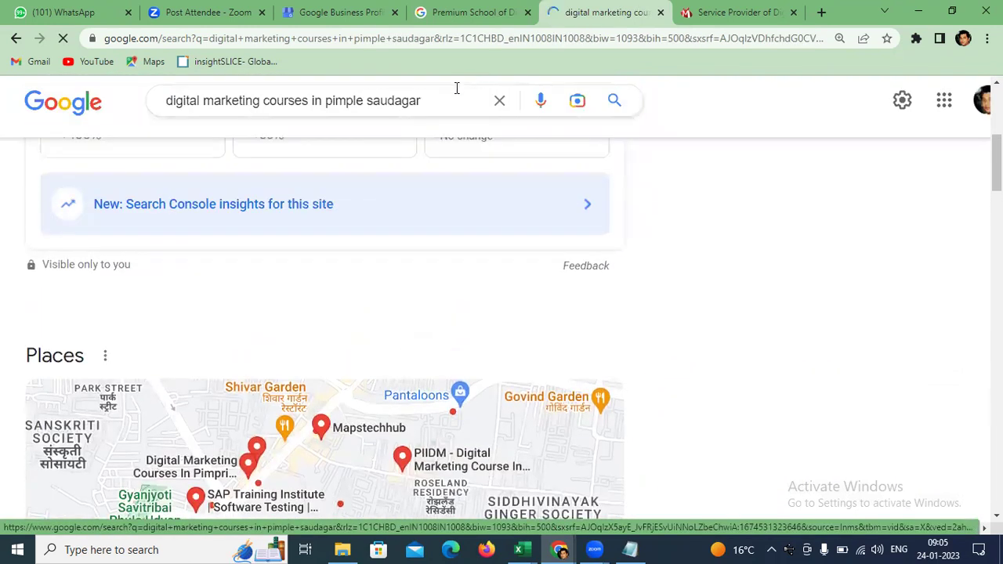
{"action": "left_click_drag", "start_coordinate": [421, 100], "coordinate": [327, 94]}
{"action": "key", "text": "BackSpace"}
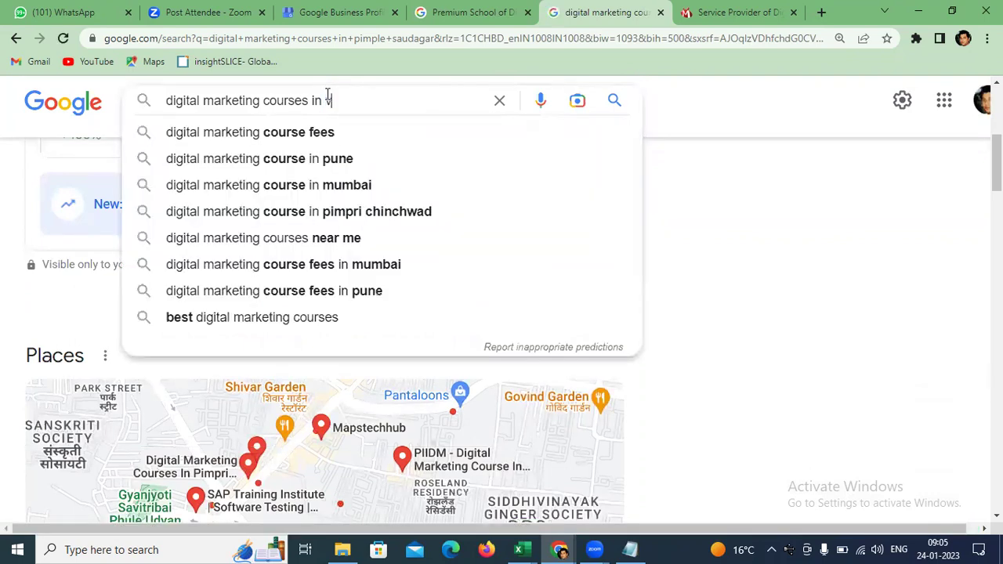
{"action": "type", "text": "viman nagar"}
{"action": "key", "text": "Return"}
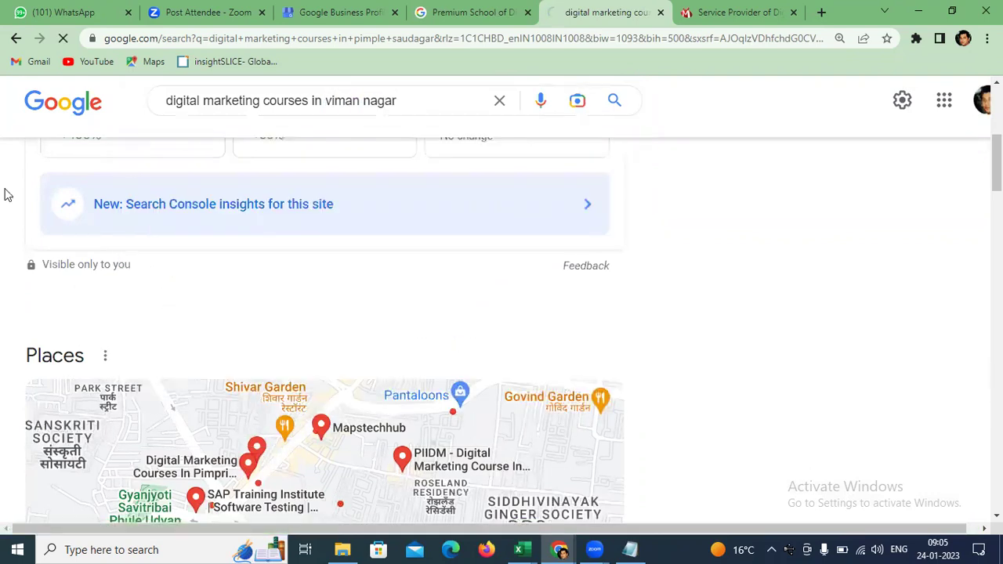
{"action": "scroll", "coordinate": [68, 286], "scroll_direction": "down", "scroll_amount": 2}
{"action": "scroll", "coordinate": [67, 286], "scroll_direction": "down", "scroll_amount": 1}
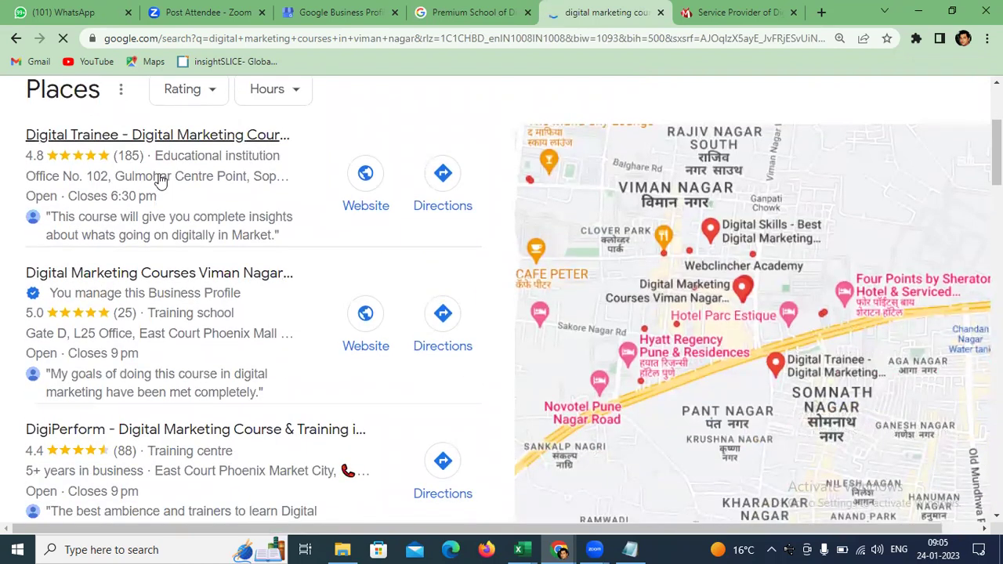
- View the details of the managed Digital Marketing Courses Viman Nagar listing and return to the search results
{"action": "left_click", "coordinate": [177, 324]}
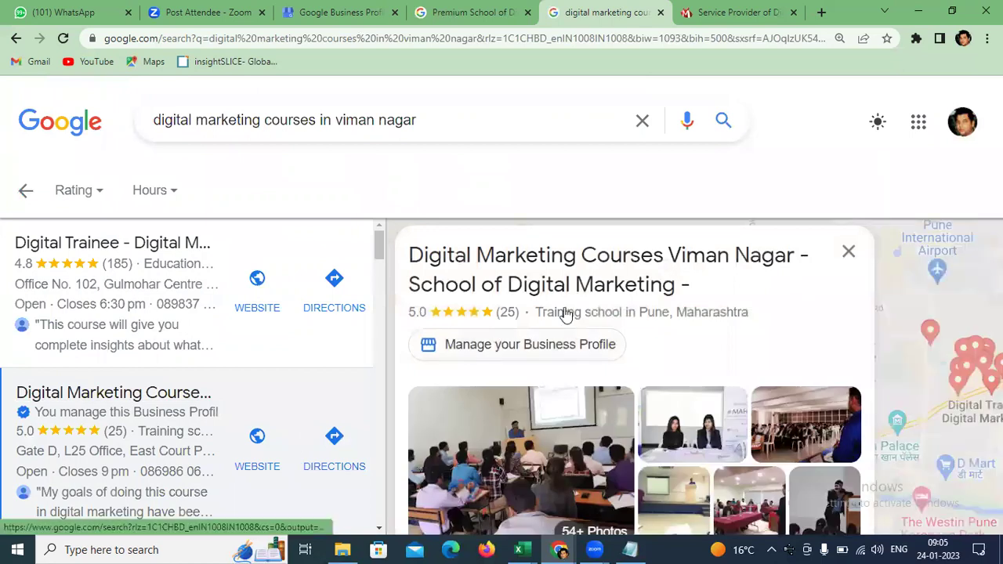
{"action": "scroll", "coordinate": [580, 321], "scroll_direction": "down", "scroll_amount": 2}
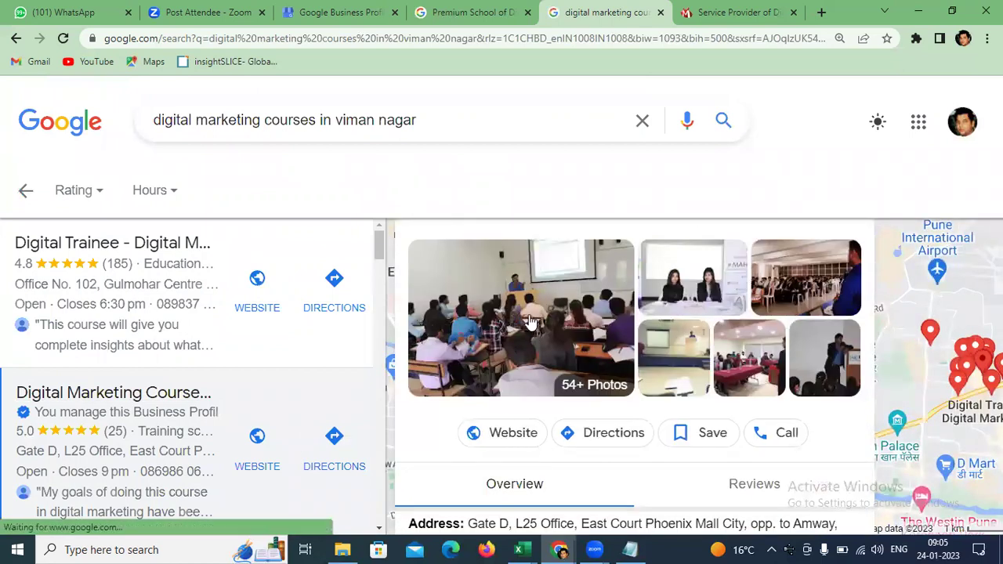
{"action": "left_click", "coordinate": [13, 41]}
{"action": "scroll", "coordinate": [274, 178], "scroll_direction": "up", "scroll_amount": 3}
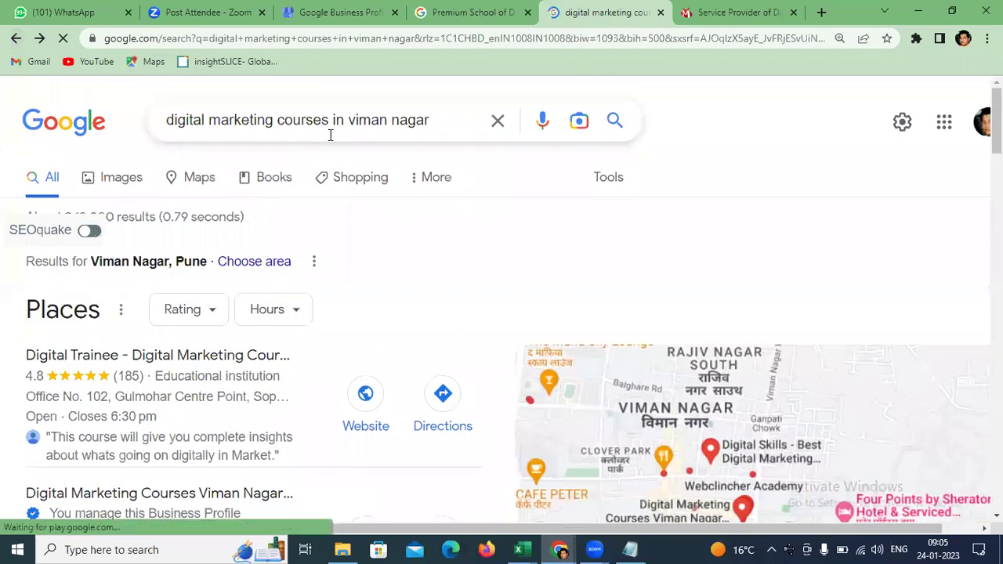
- Search for "digital marketing courses in kothrud" and check the order of the local business listings
{"action": "left_click_drag", "start_coordinate": [350, 120], "coordinate": [474, 123]}
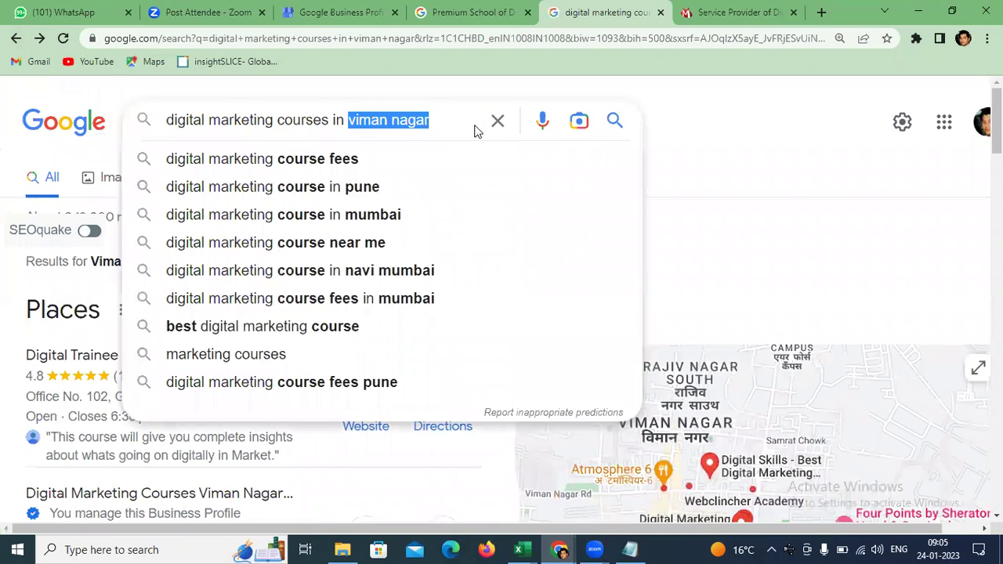
{"action": "left_click", "coordinate": [476, 124]}
{"action": "key", "text": "BackSpace"}
{"action": "key", "text": "BackSpace"}
{"action": "key", "text": "BackSpace"}
{"action": "key", "text": "BackSpace"}
{"action": "key", "text": "BackSpace"}
{"action": "key", "text": "BackSpace"}
{"action": "key", "text": "BackSpace"}
{"action": "key", "text": "BackSpace"}
{"action": "key", "text": "BackSpace"}
{"action": "key", "text": "BackSpace"}
{"action": "key", "text": "BackSpace"}
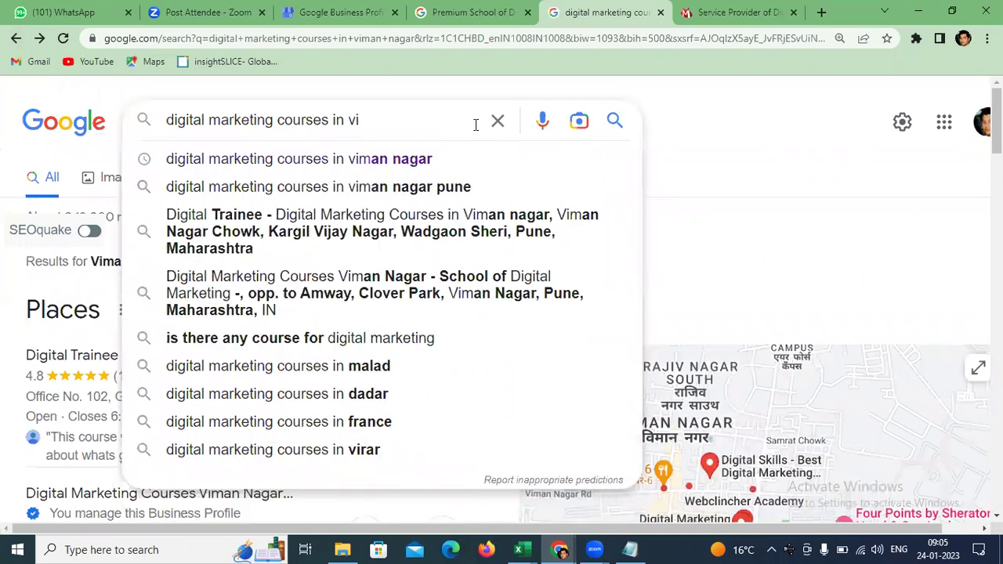
{"action": "type", "text": "kothrud"}
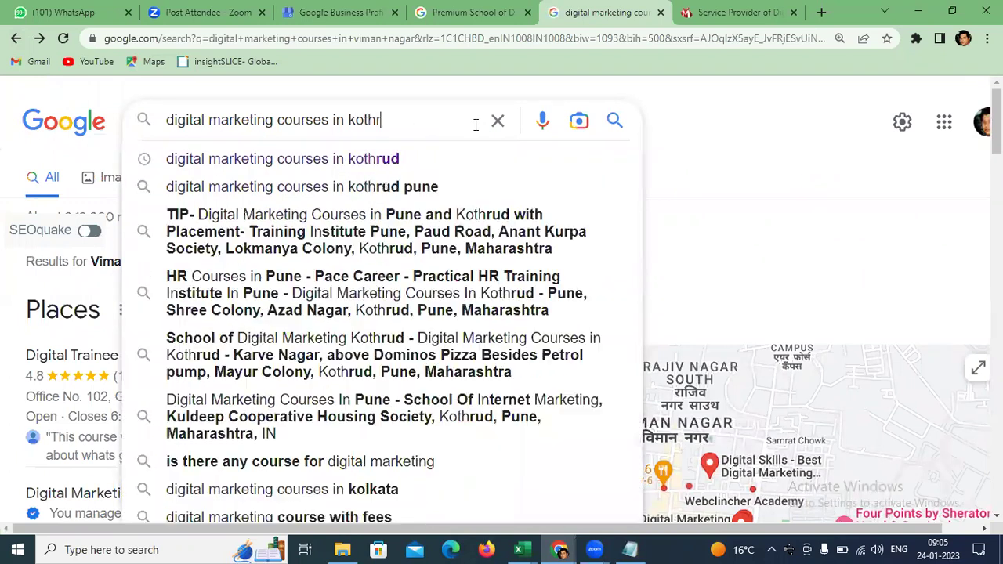
{"action": "key", "text": "Return"}
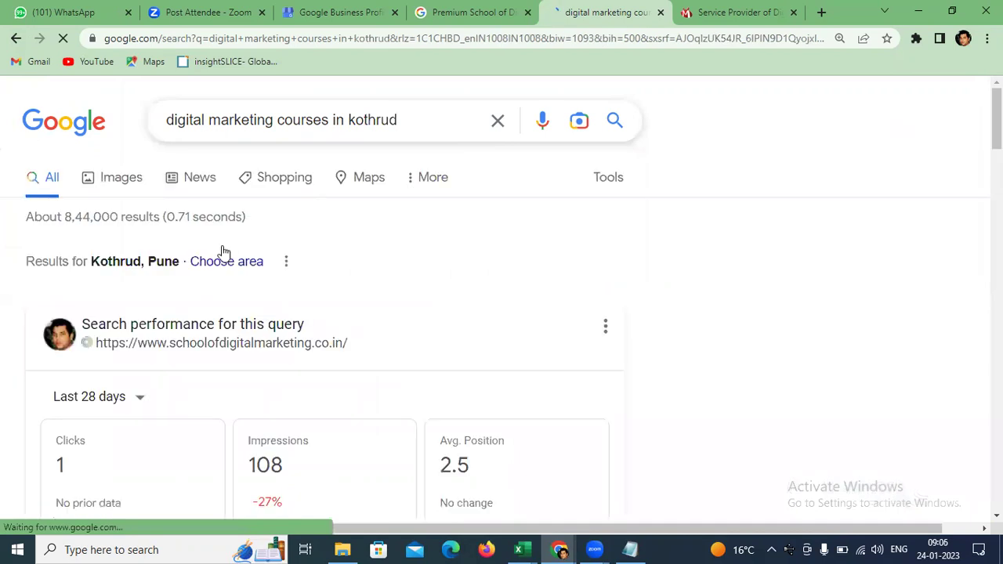
{"action": "scroll", "coordinate": [216, 250], "scroll_direction": "down", "scroll_amount": 5}
{"action": "scroll", "coordinate": [212, 252], "scroll_direction": "down", "scroll_amount": 5}
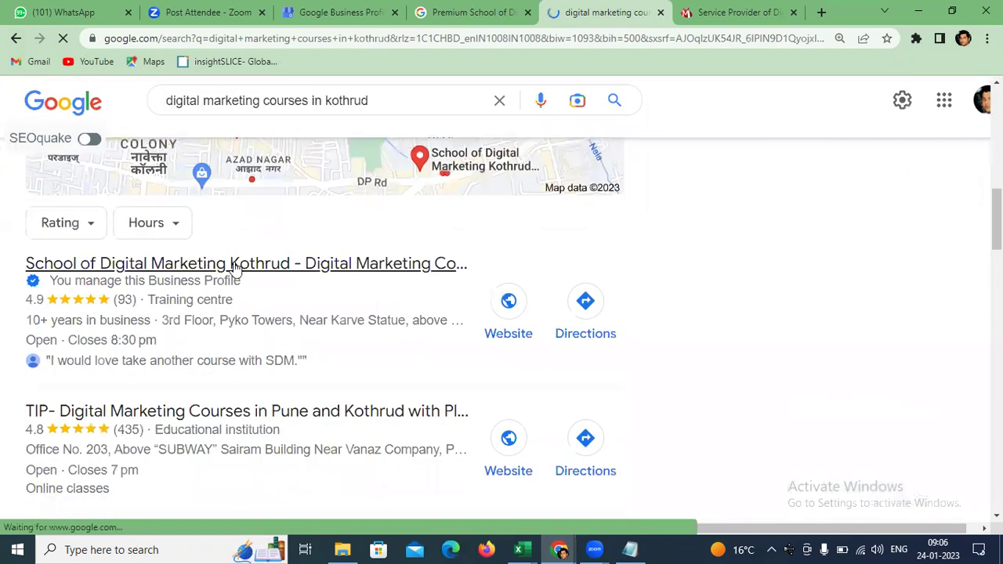
{"action": "scroll", "coordinate": [206, 246], "scroll_direction": "down", "scroll_amount": 1}
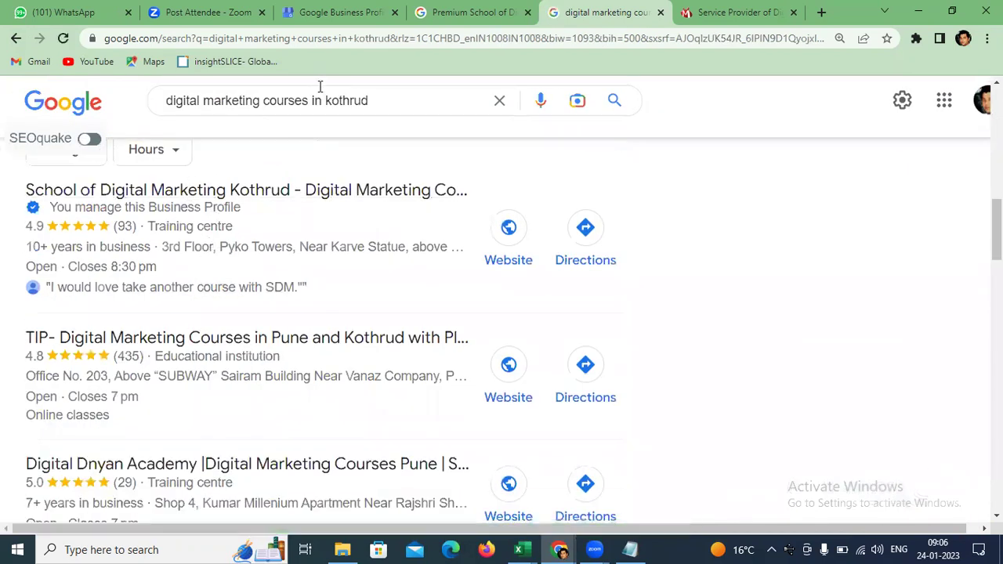
- Search for "digital marketing courses in pune" and compare Premium School of Digital Marketing with the competing local listings
{"action": "left_click_drag", "start_coordinate": [323, 100], "coordinate": [386, 107]}
{"action": "key", "text": "BackSpace"}
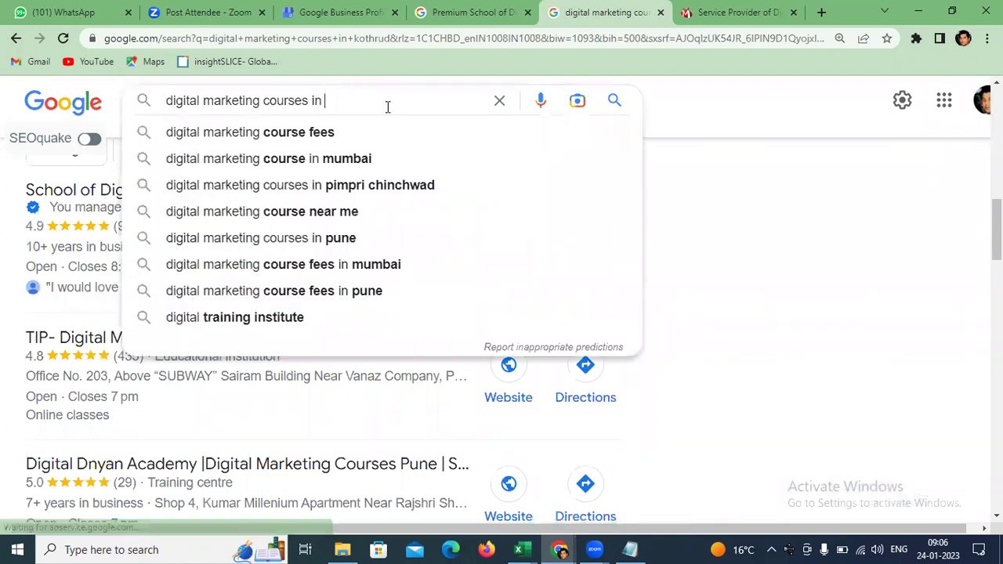
{"action": "type", "text": "pune"}
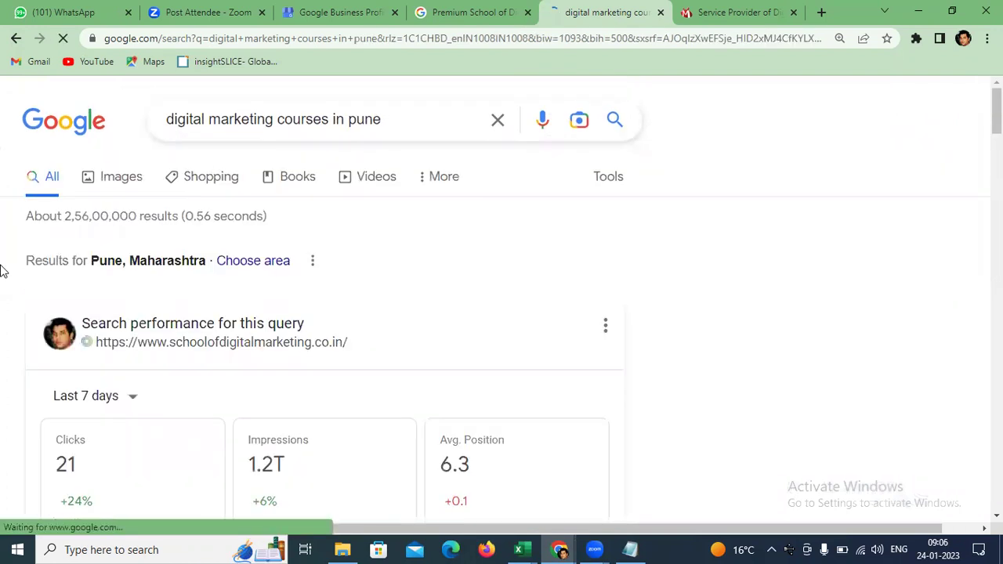
{"action": "scroll", "coordinate": [1, 266], "scroll_direction": "down", "scroll_amount": 12}
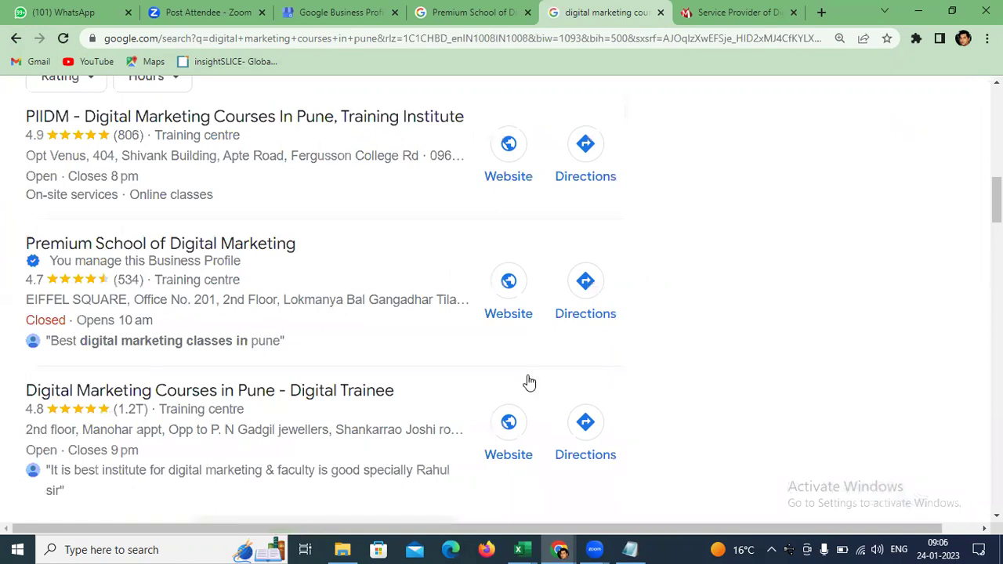
{"action": "left_click", "coordinate": [403, 349]}
{"action": "scroll", "coordinate": [403, 349], "scroll_direction": "up", "scroll_amount": 2}
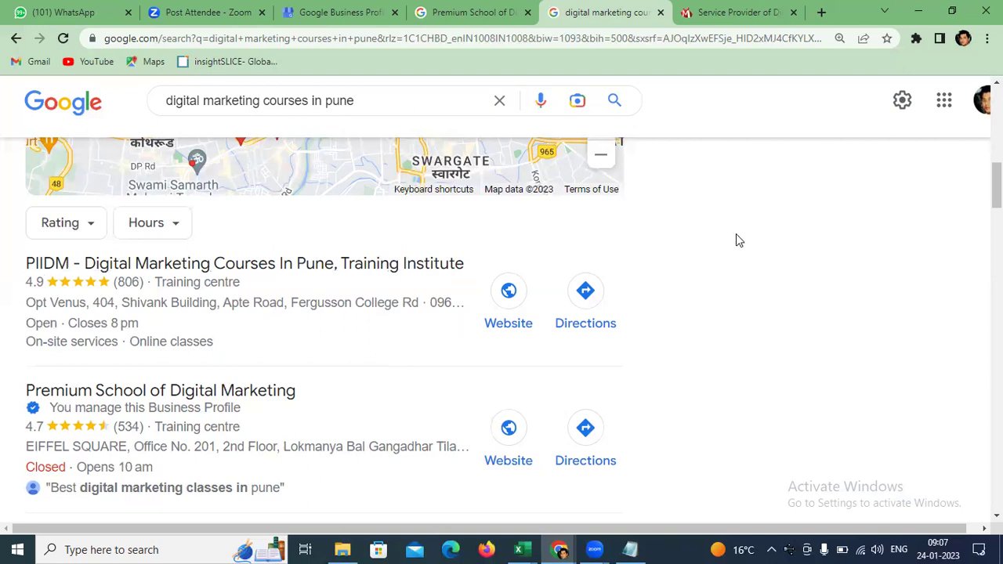
{"action": "scroll", "coordinate": [734, 237], "scroll_direction": "up", "scroll_amount": 6}
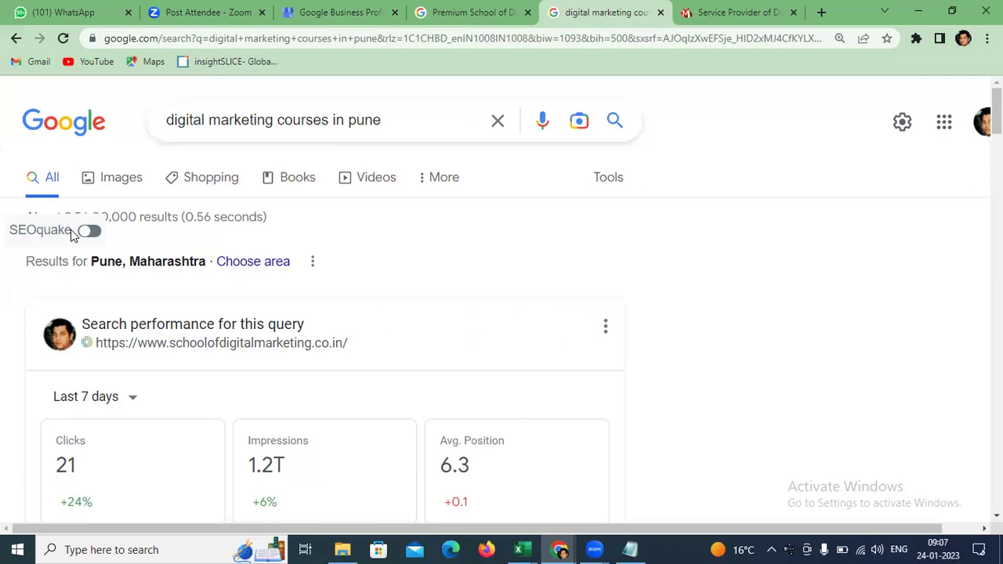
- Sign in to Business Profile Manager from the Google Business Profile site and open the School of Digital Marketing profile for Mulund West
{"action": "left_click", "coordinate": [341, 12]}
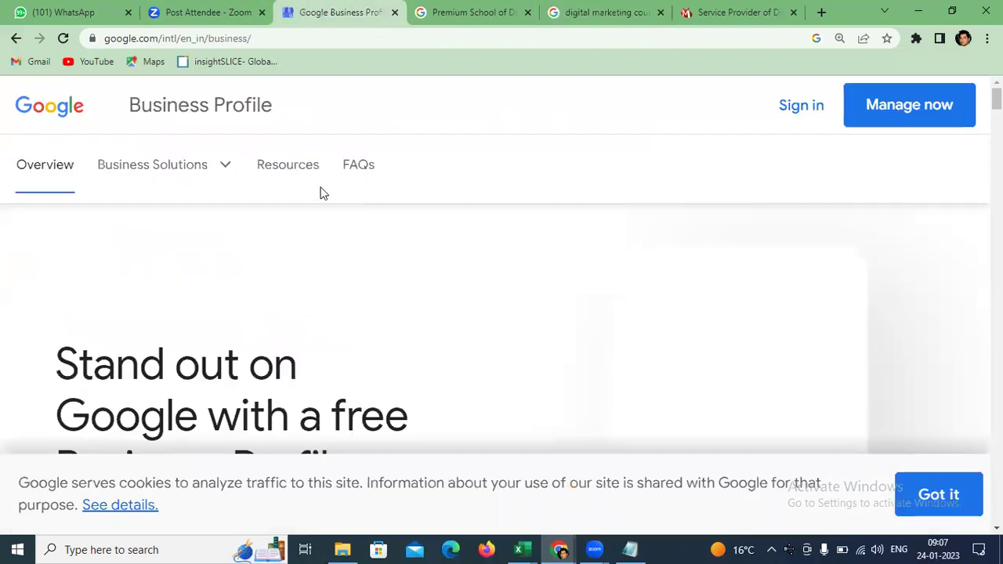
{"action": "left_click", "coordinate": [530, 4]}
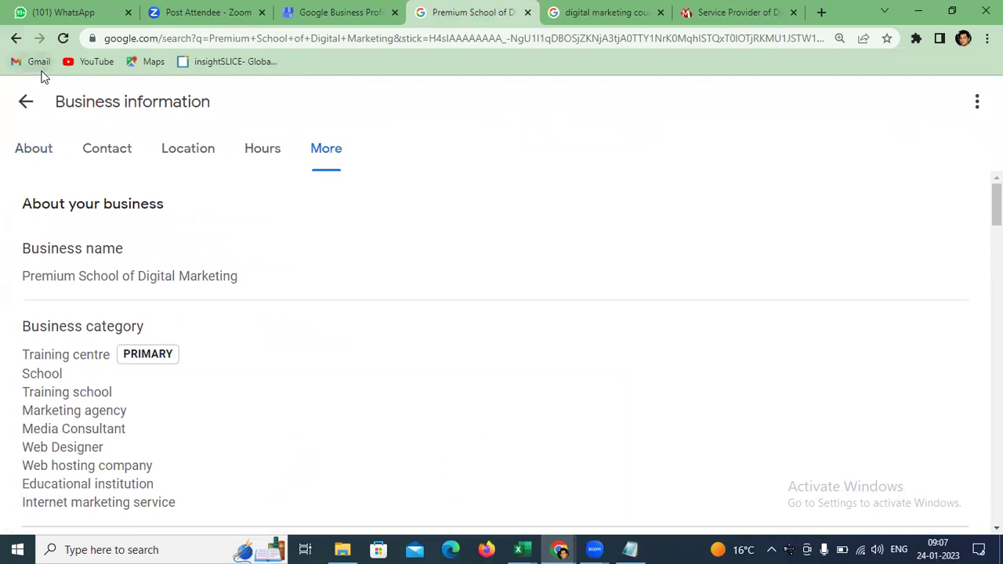
{"action": "left_click", "coordinate": [337, 12]}
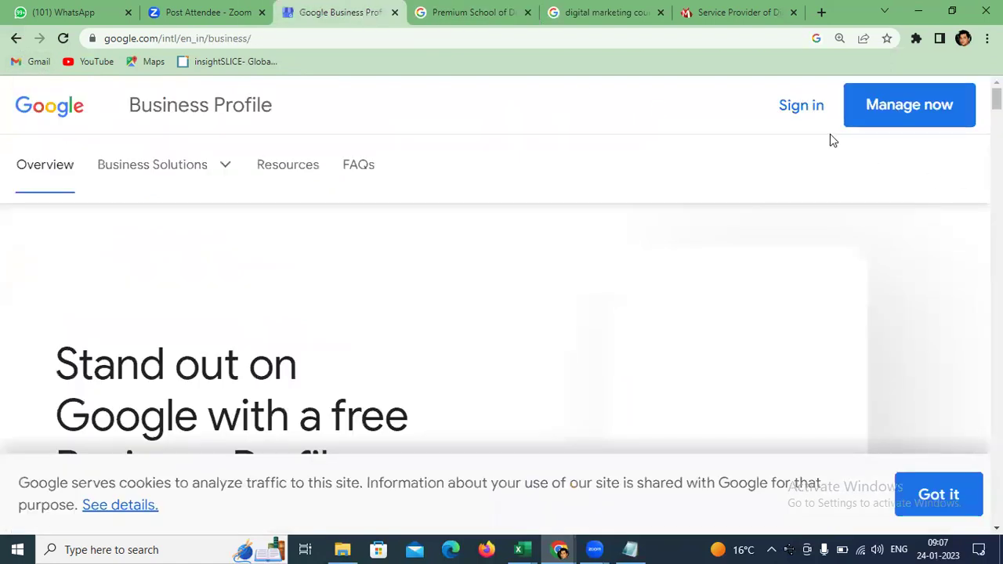
{"action": "left_click", "coordinate": [780, 108]}
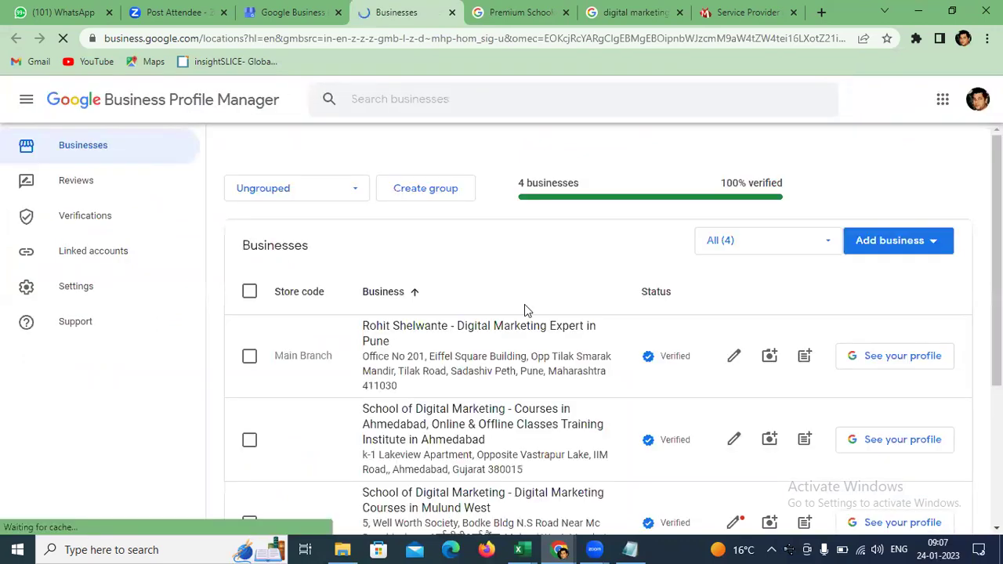
{"action": "scroll", "coordinate": [526, 309], "scroll_direction": "down", "scroll_amount": 2}
{"action": "scroll", "coordinate": [661, 310], "scroll_direction": "down", "scroll_amount": 2}
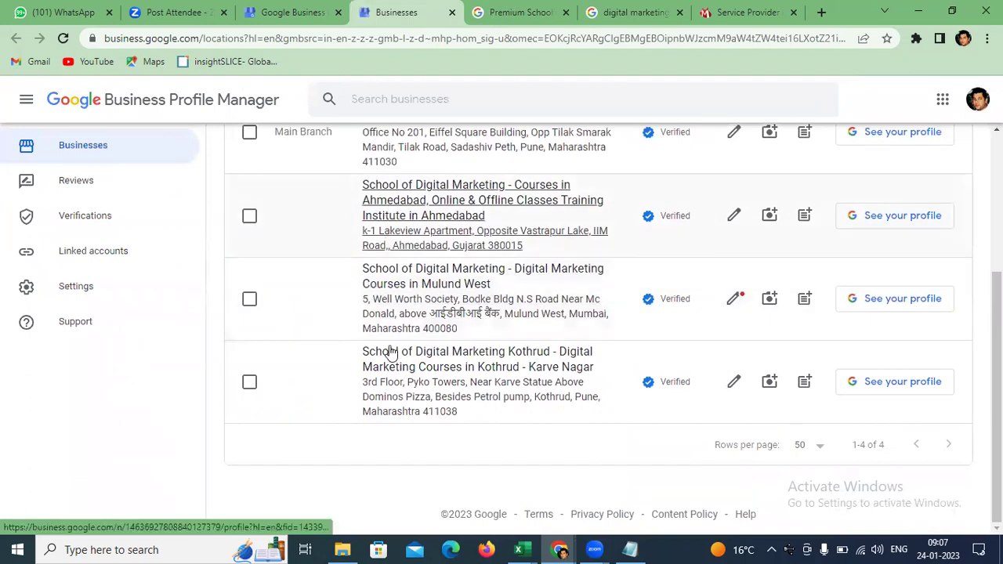
{"action": "left_click", "coordinate": [413, 292]}
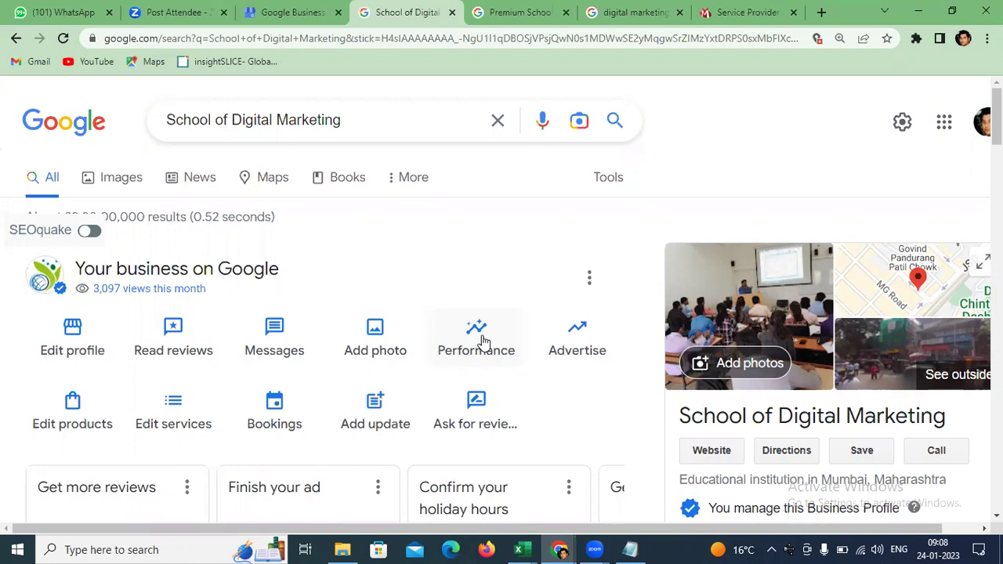
- Open the profile's Performance report and review its interactions, profile views, device breakdown and search terms
{"action": "left_click", "coordinate": [483, 340]}
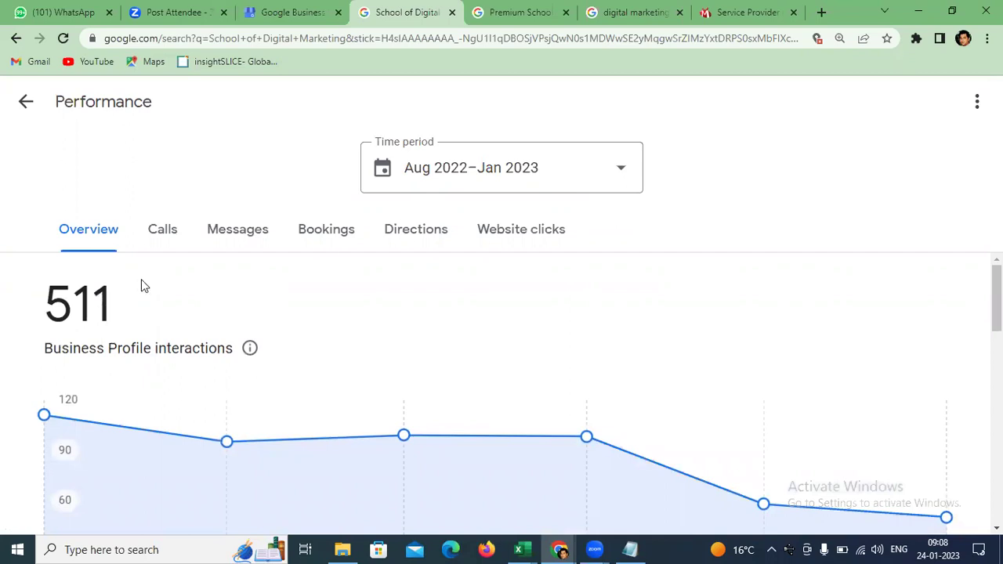
{"action": "scroll", "coordinate": [288, 268], "scroll_direction": "down", "scroll_amount": 2}
{"action": "scroll", "coordinate": [289, 268], "scroll_direction": "down", "scroll_amount": 4}
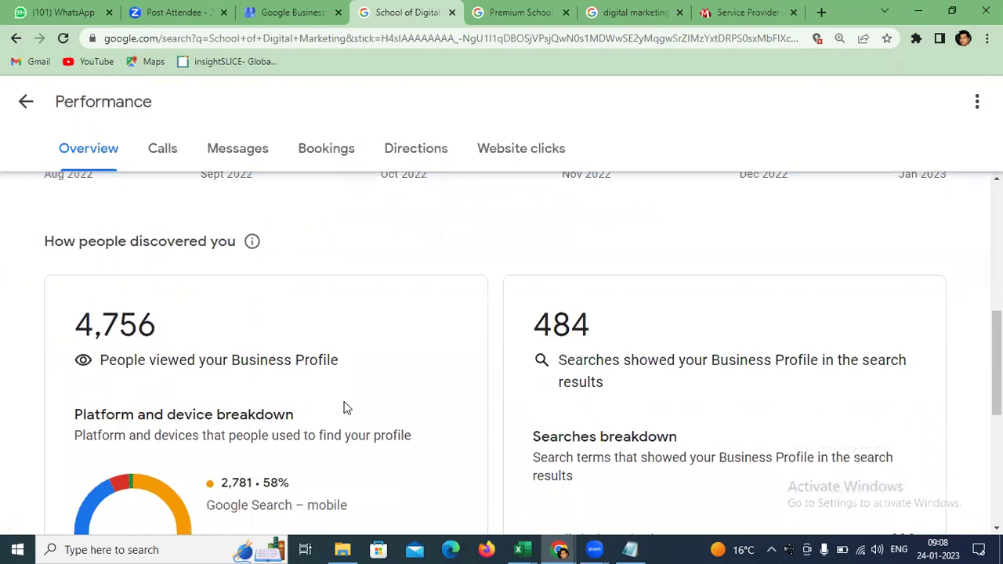
{"action": "scroll", "coordinate": [317, 406], "scroll_direction": "down", "scroll_amount": 1}
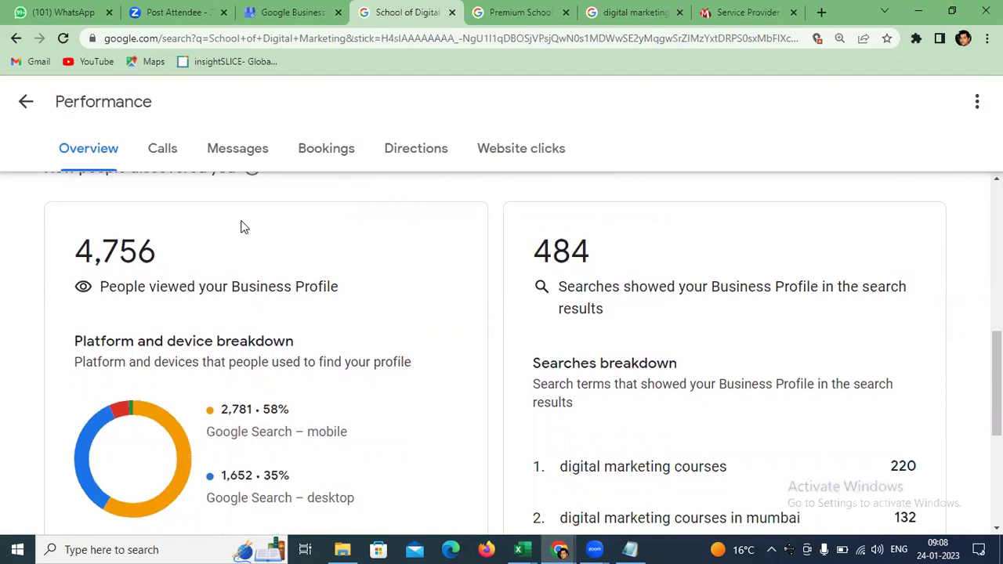
- Open the Calls report, limit its time period to Dec 2022 and check the number of calls made from the profile
{"action": "left_click", "coordinate": [176, 151]}
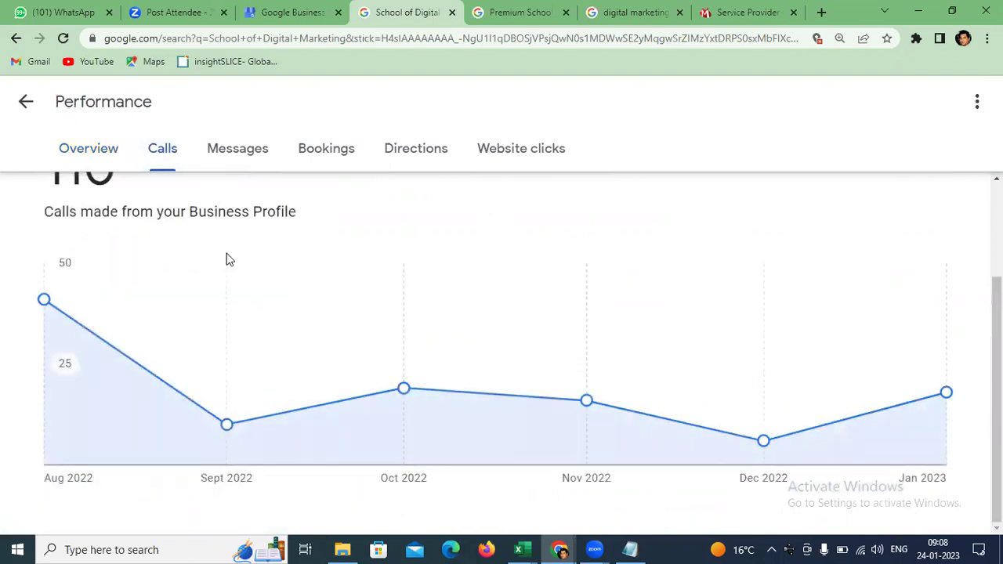
{"action": "scroll", "coordinate": [262, 355], "scroll_direction": "up", "scroll_amount": 2}
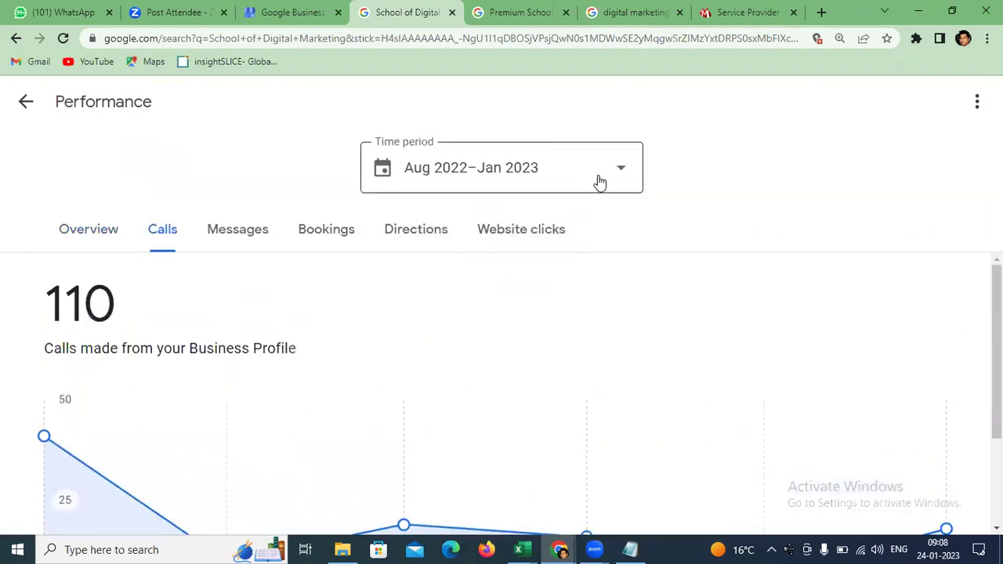
{"action": "left_click", "coordinate": [506, 191]}
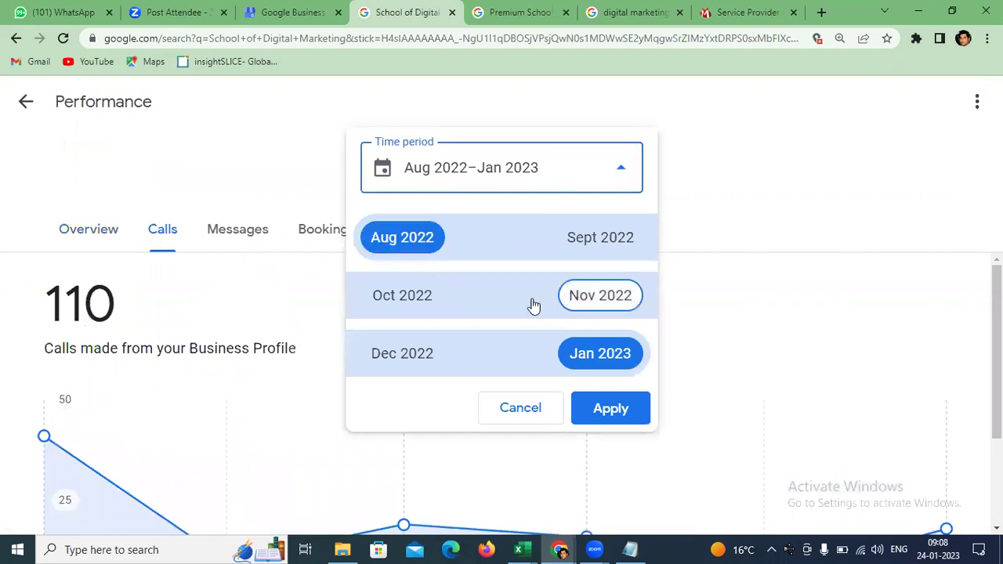
{"action": "left_click", "coordinate": [389, 358]}
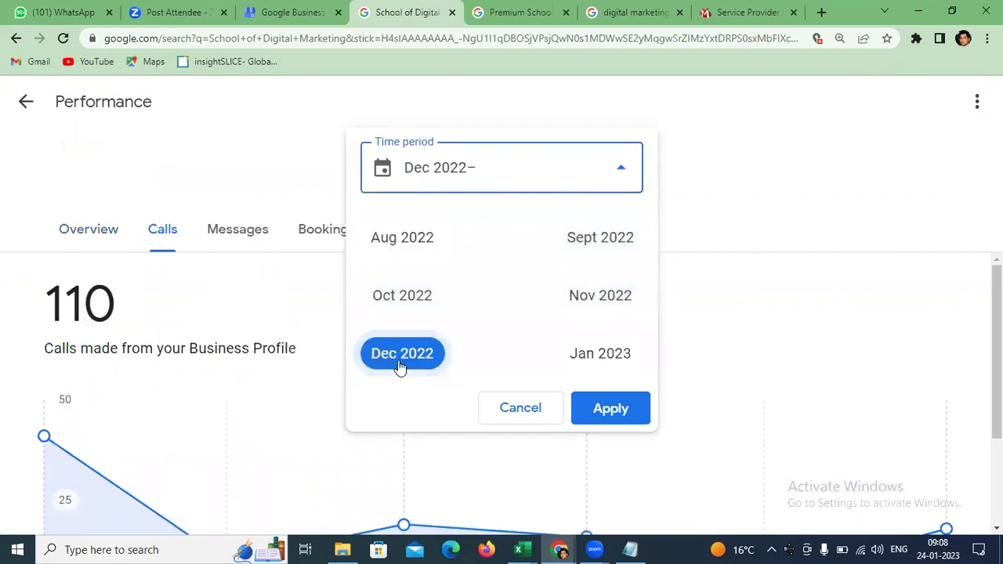
{"action": "left_click", "coordinate": [600, 410]}
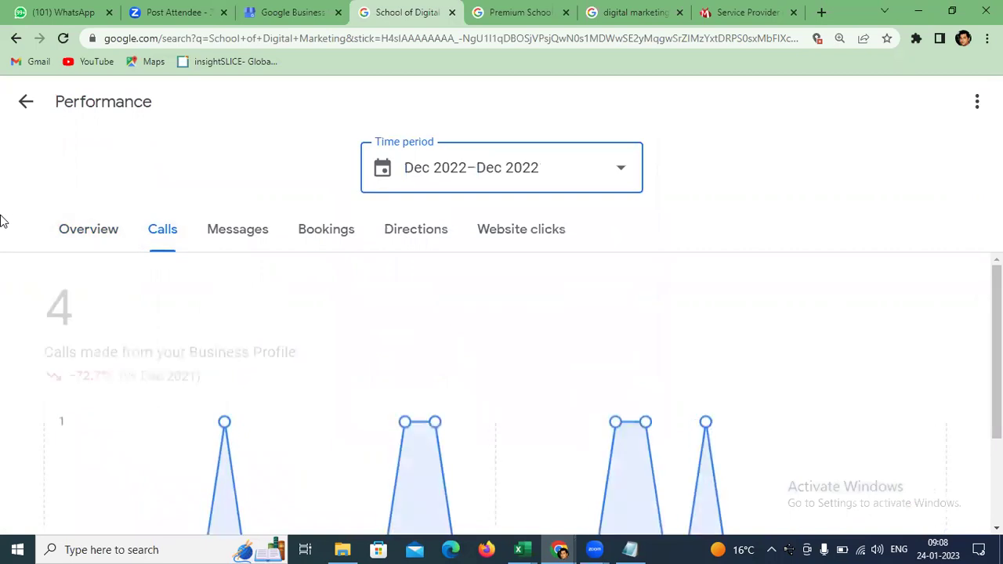
{"action": "double_click", "coordinate": [59, 302]}
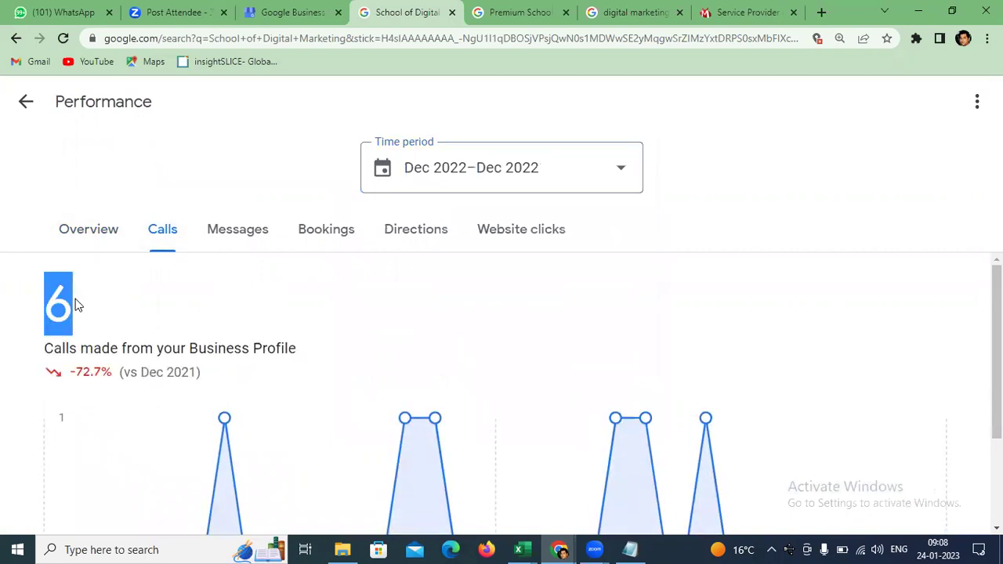
- Check the Messages report and the overall Business Profile interactions for Dec 2022
{"action": "left_click", "coordinate": [224, 239]}
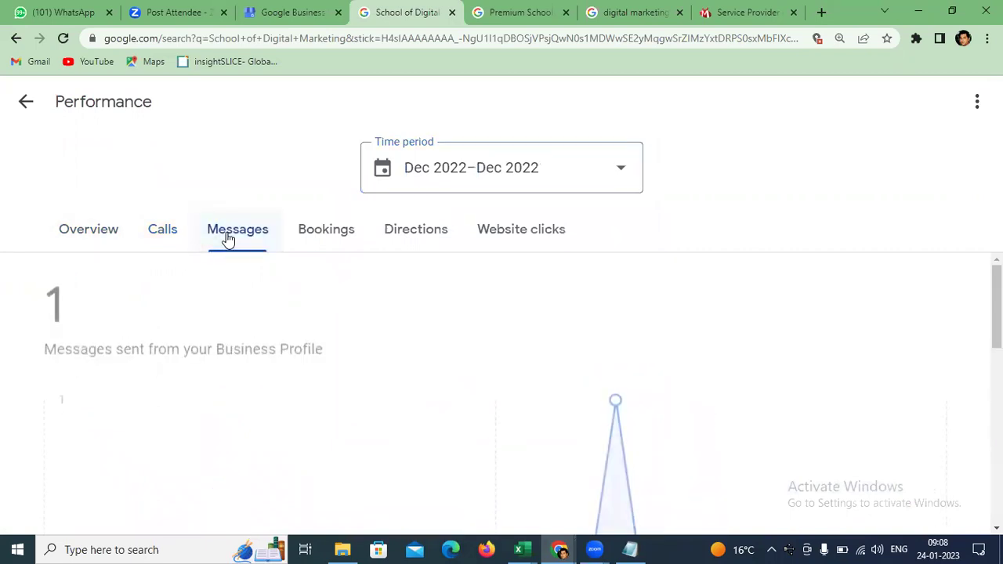
{"action": "left_click", "coordinate": [180, 227]}
{"action": "left_click", "coordinate": [90, 231]}
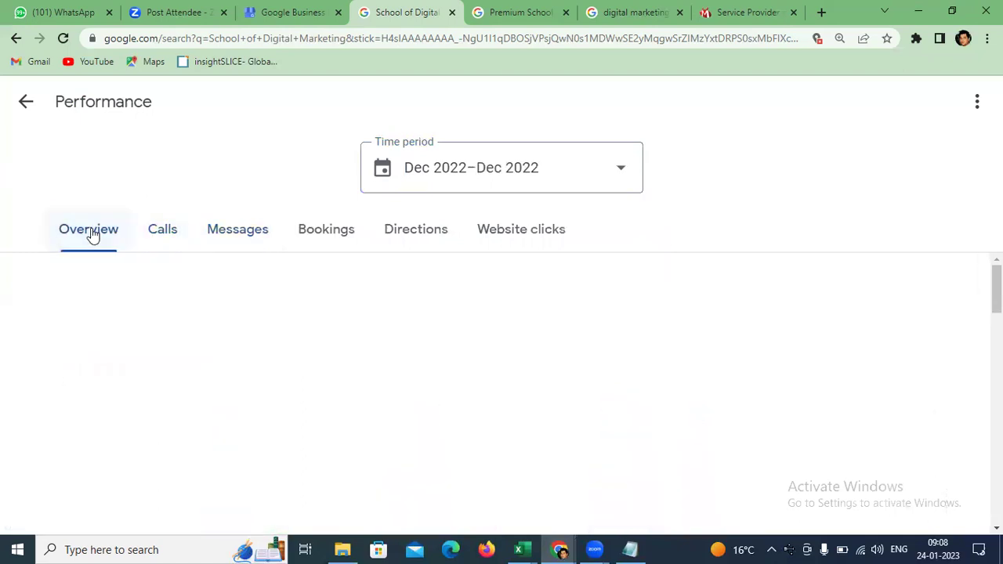
{"action": "left_click_drag", "start_coordinate": [61, 291], "coordinate": [94, 294]}
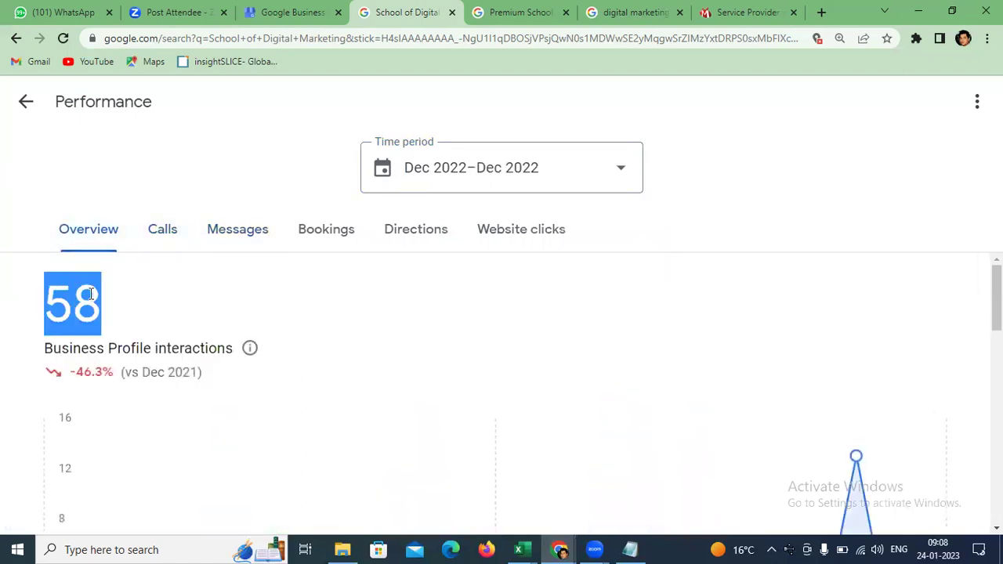
- Review the website clicks and the direction requests made from the profile in Dec 2022
{"action": "left_click", "coordinate": [490, 235]}
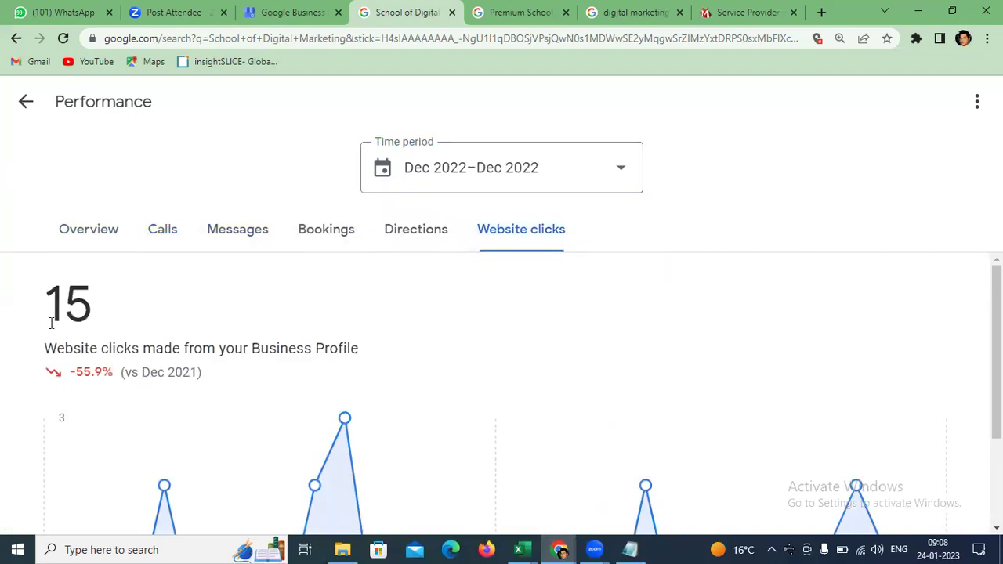
{"action": "left_click_drag", "start_coordinate": [49, 321], "coordinate": [153, 315]}
{"action": "left_click", "coordinate": [424, 234]}
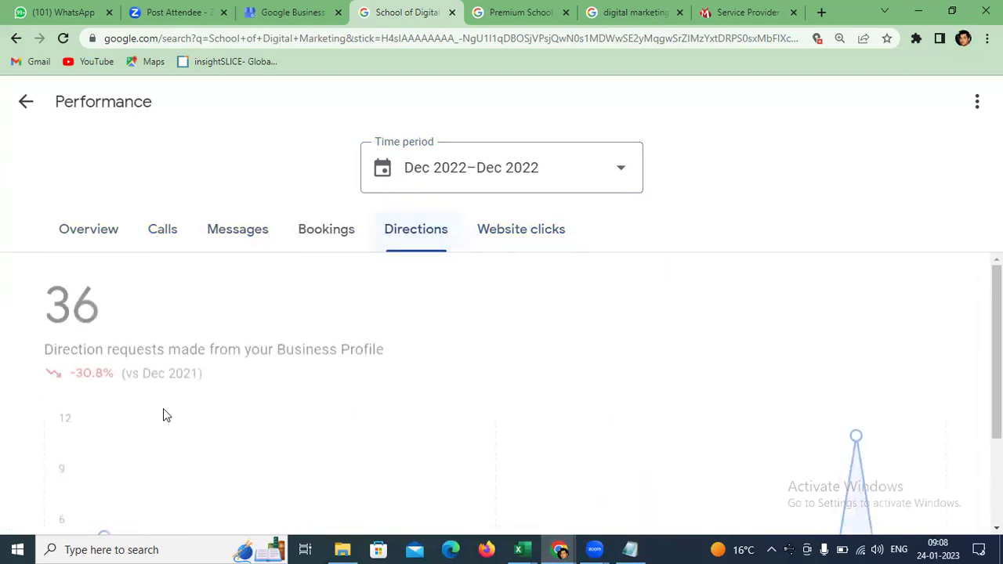
{"action": "left_click_drag", "start_coordinate": [40, 296], "coordinate": [101, 313]}
{"action": "scroll", "coordinate": [379, 396], "scroll_direction": "down", "scroll_amount": 3}
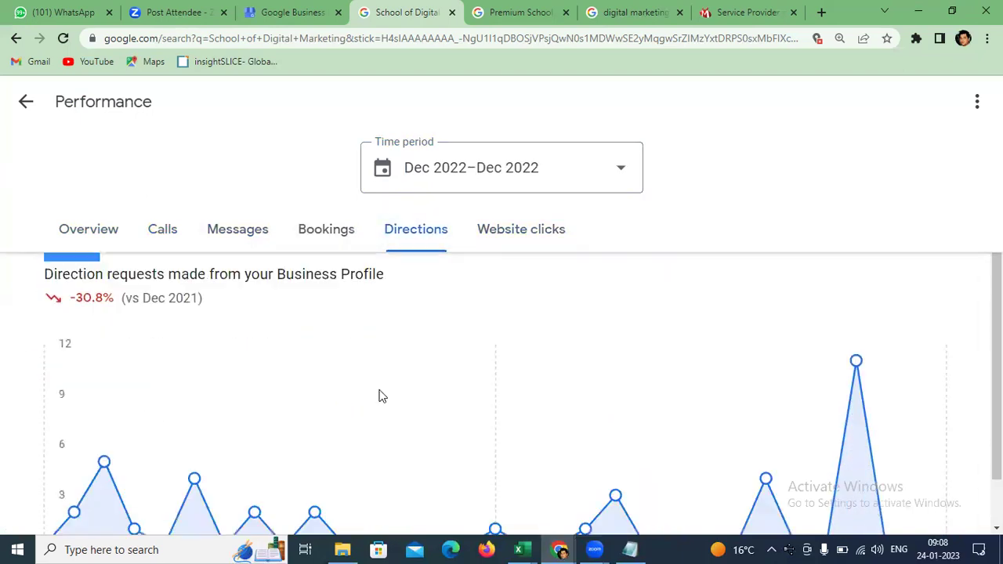
{"action": "scroll", "coordinate": [378, 397], "scroll_direction": "up", "scroll_amount": 2}
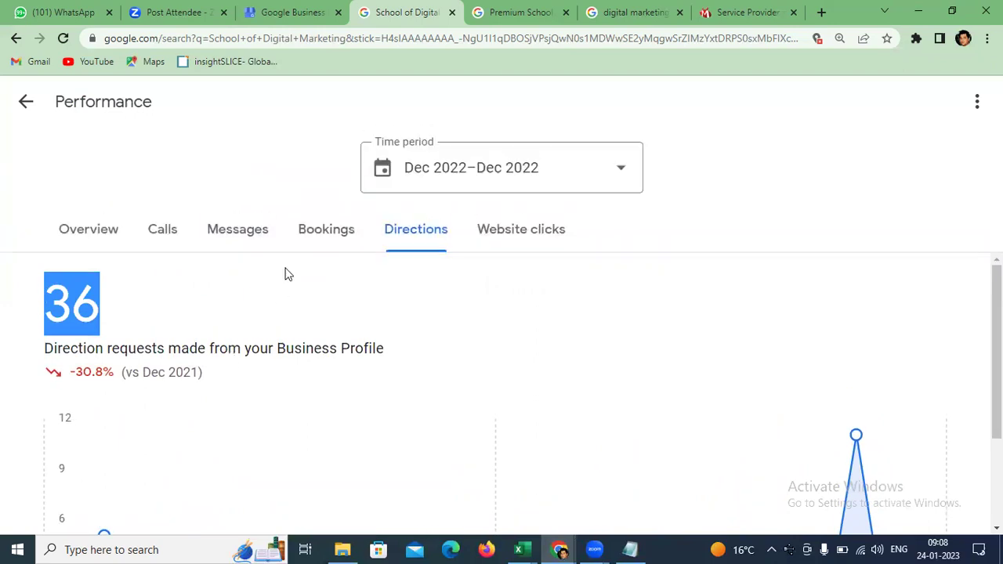
- Leave the Performance report and return to the open Google Business Profile site
{"action": "left_click", "coordinate": [113, 231]}
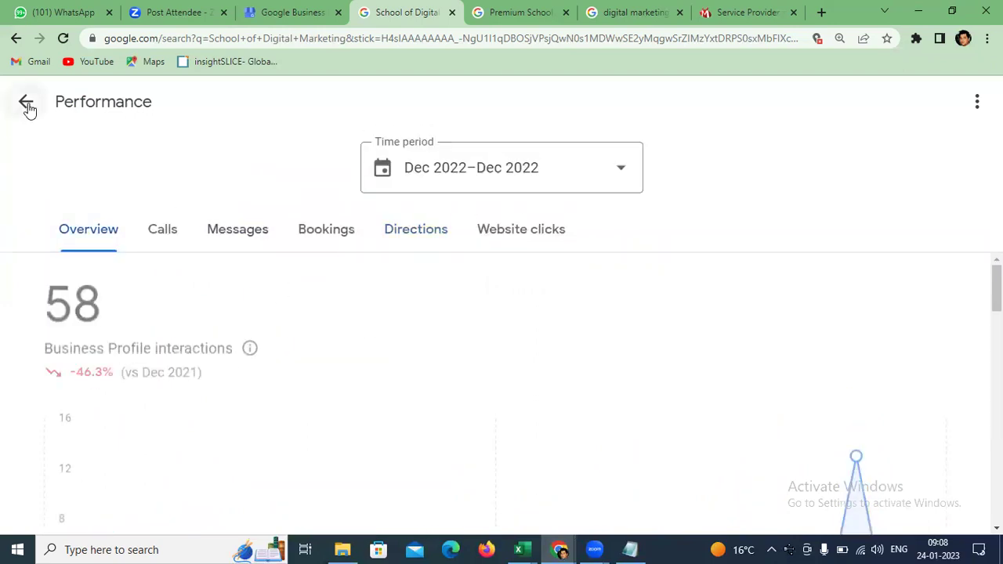
{"action": "left_click", "coordinate": [26, 102]}
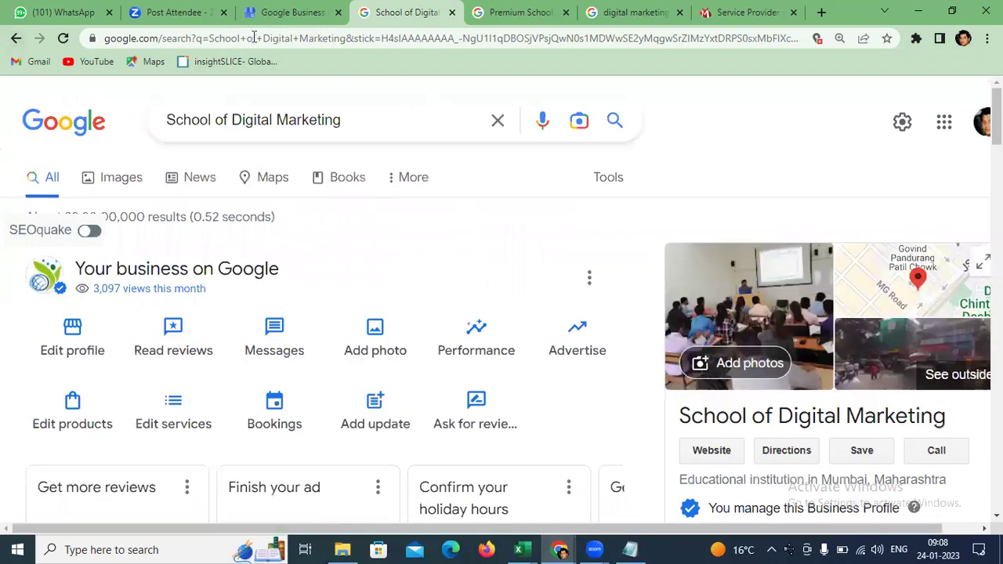
{"action": "left_click", "coordinate": [279, 17]}
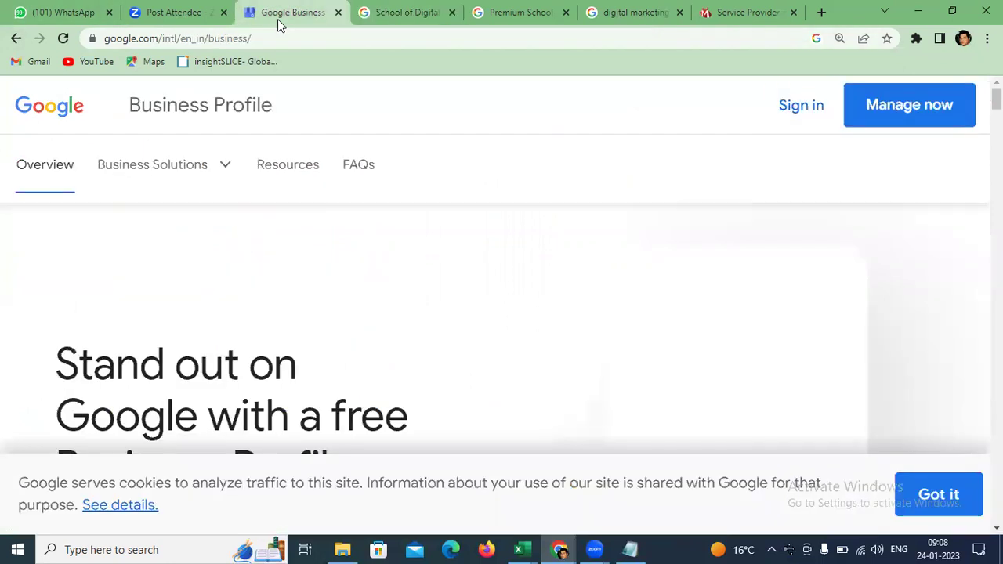
- Return to the Business Profile Manager list and review the add-business options and all the listed businesses
{"action": "left_click", "coordinate": [366, 11]}
{"action": "left_click", "coordinate": [16, 40]}
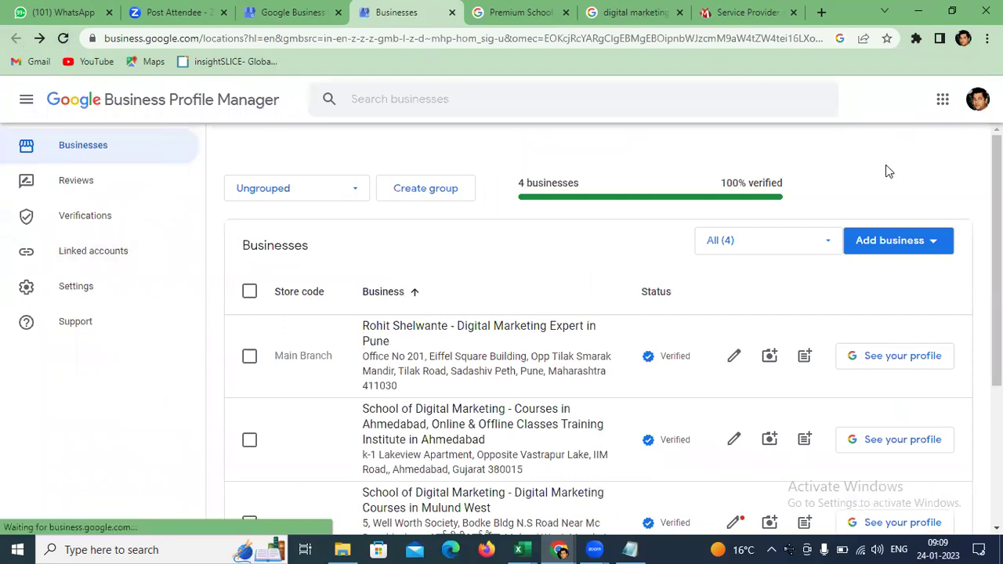
{"action": "left_click", "coordinate": [945, 249]}
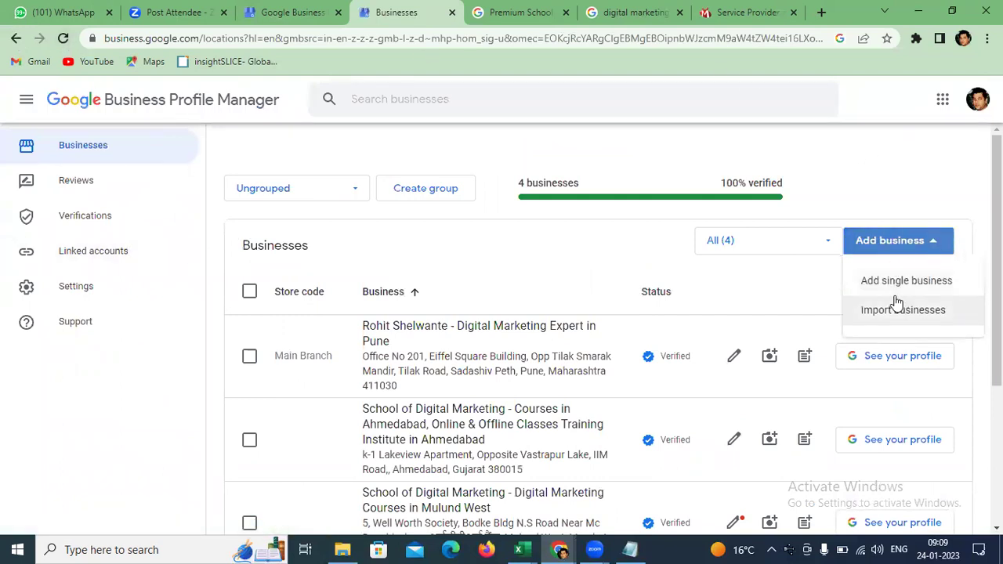
{"action": "left_click", "coordinate": [852, 188]}
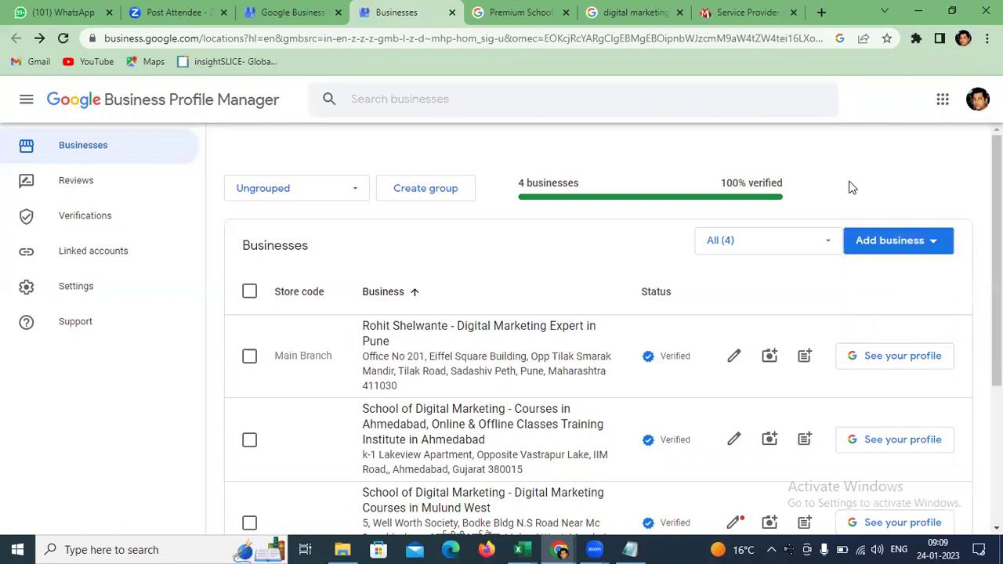
{"action": "scroll", "coordinate": [852, 187], "scroll_direction": "down", "scroll_amount": 3}
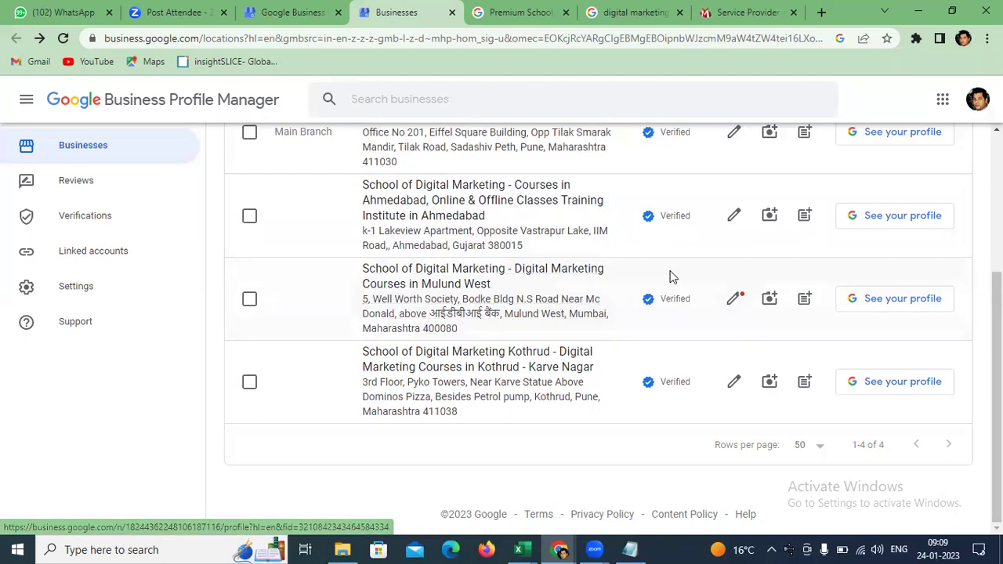
{"action": "scroll", "coordinate": [669, 275], "scroll_direction": "up", "scroll_amount": 3}
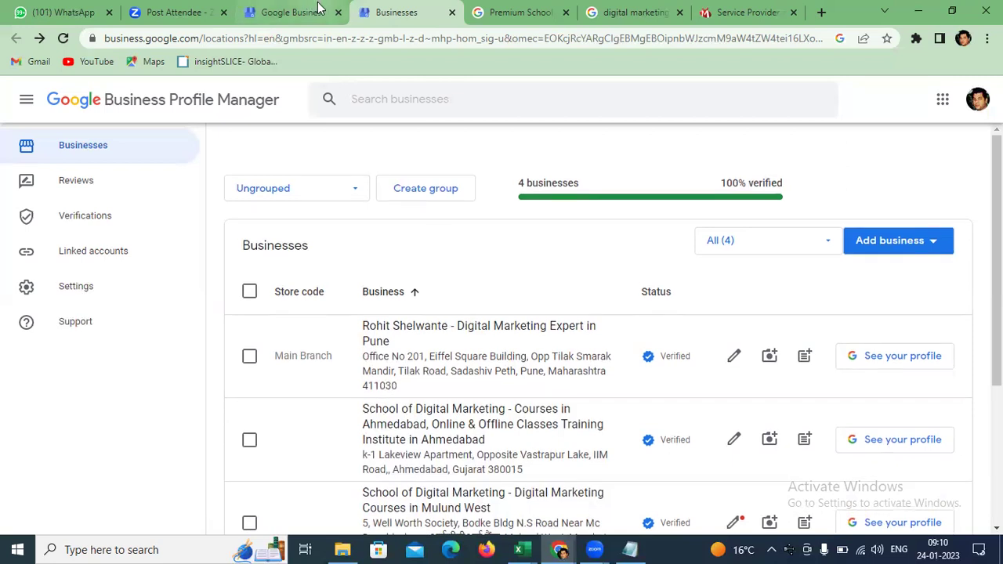
- Switch to the website's coverage workbook in Excel and examine the URL list up to its first row
{"action": "left_click", "coordinate": [720, 14]}
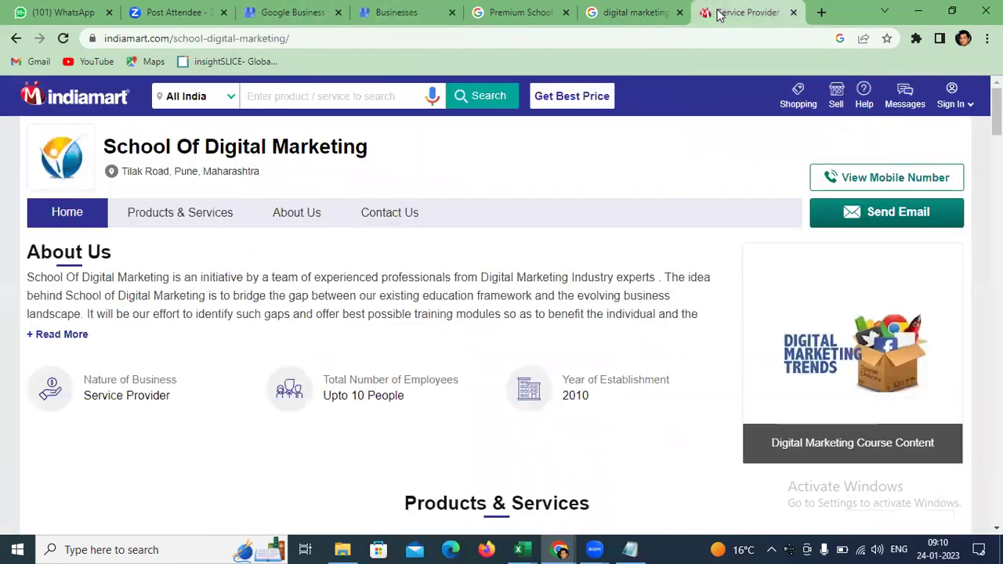
{"action": "key", "text": "alt+Tab"}
{"action": "key", "text": "alt+Tab"}
{"action": "key", "text": "alt+Tab"}
{"action": "key", "text": "alt+Tab"}
{"action": "key", "text": "alt+Tab"}
{"action": "key", "text": "alt+Tab"}
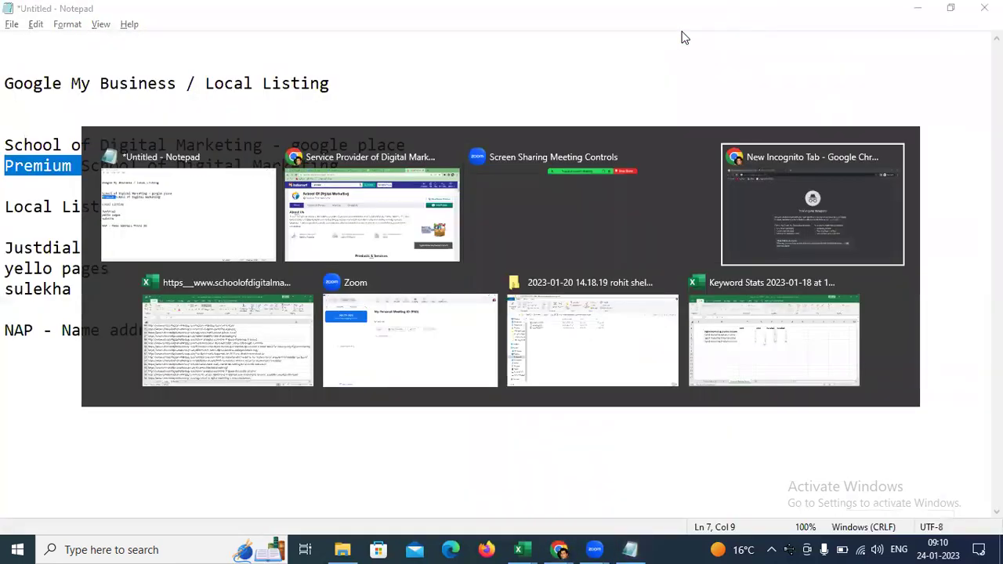
{"action": "key", "text": "alt+shift+Tab"}
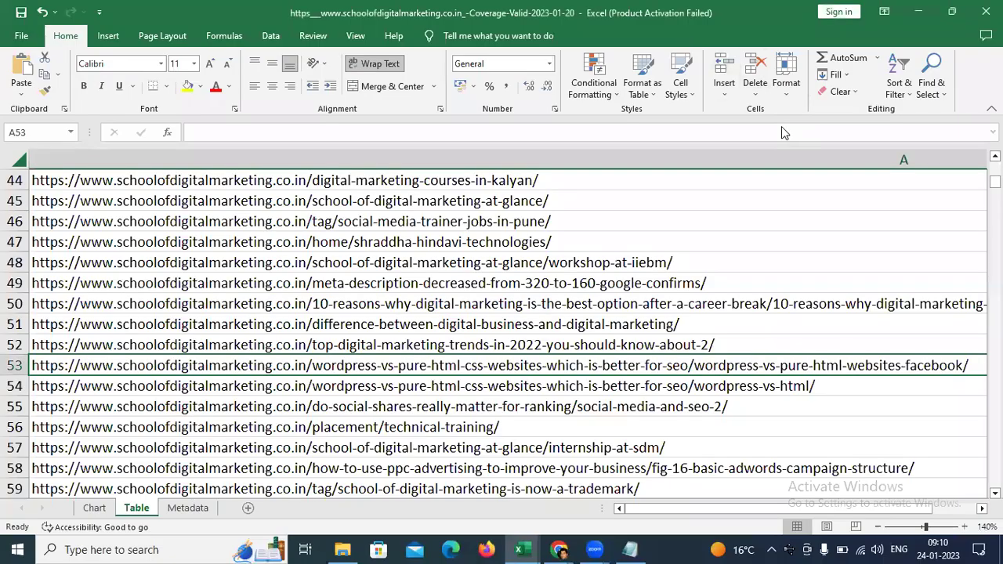
{"action": "scroll", "coordinate": [356, 249], "scroll_direction": "down", "scroll_amount": 1}
{"action": "scroll", "coordinate": [523, 342], "scroll_direction": "up", "scroll_amount": 2}
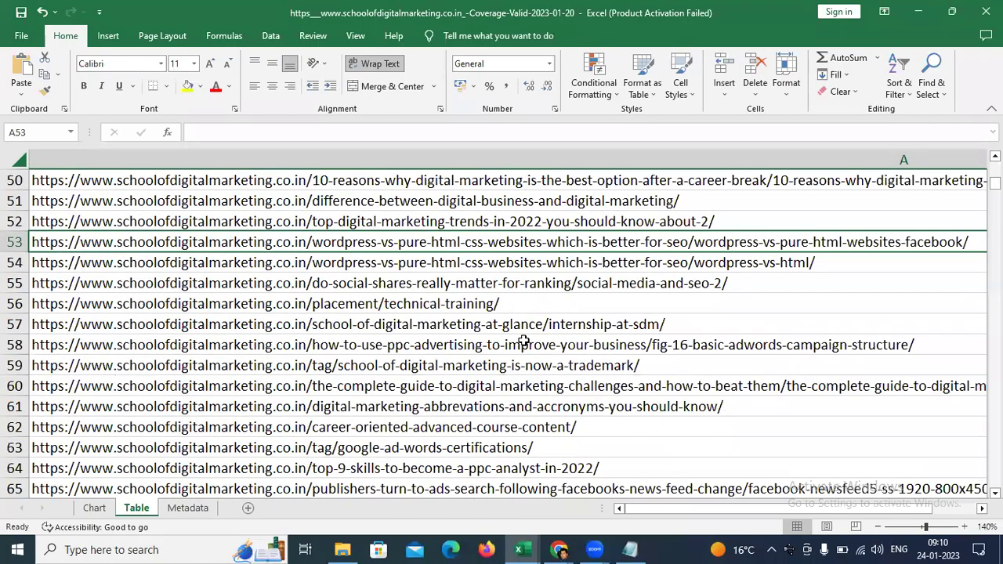
{"action": "scroll", "coordinate": [523, 342], "scroll_direction": "up", "scroll_amount": 16}
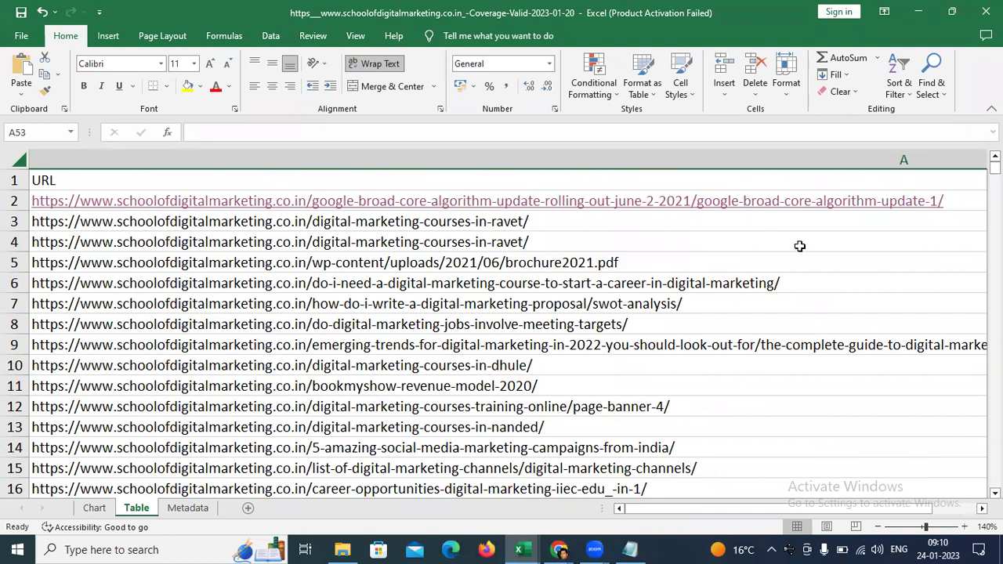
- Switch back to Chrome and open schoolofdigitalmarketing.co.in/robots.txt in place of the digital marketing search results
{"action": "key", "text": "alt+Tab"}
{"action": "key", "text": "alt+Tab"}
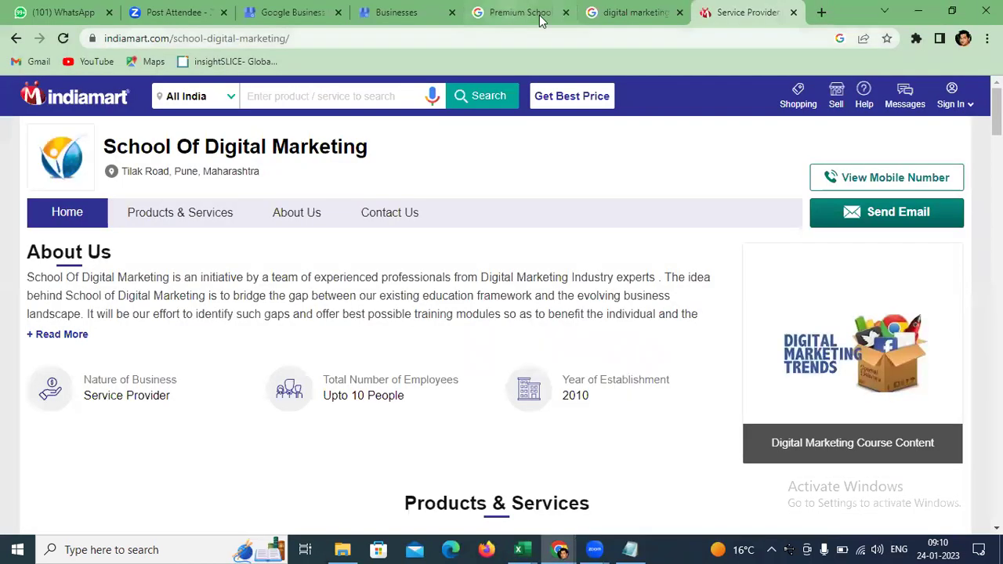
{"action": "key", "text": "ctrl+shift+Tab"}
{"action": "left_click", "coordinate": [565, 37]}
{"action": "type", "text": "sc"}
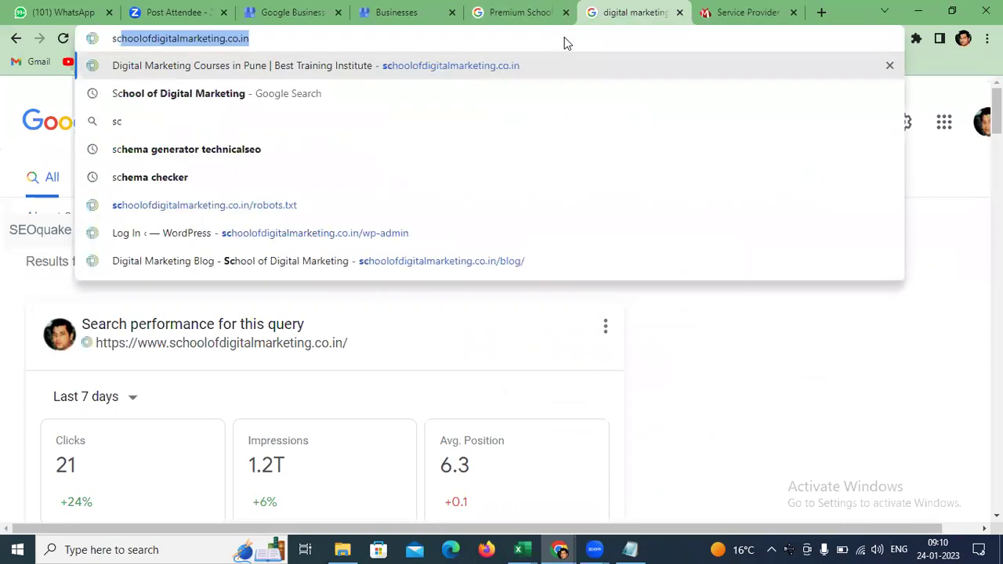
{"action": "key", "text": "Right"}
{"action": "type", "text": "robots."}
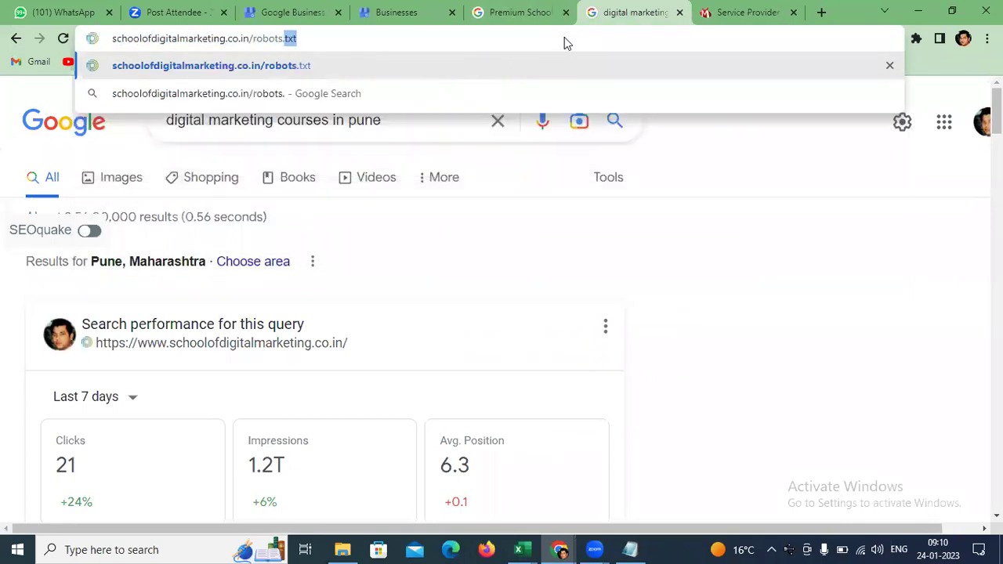
{"action": "key", "text": "Return"}
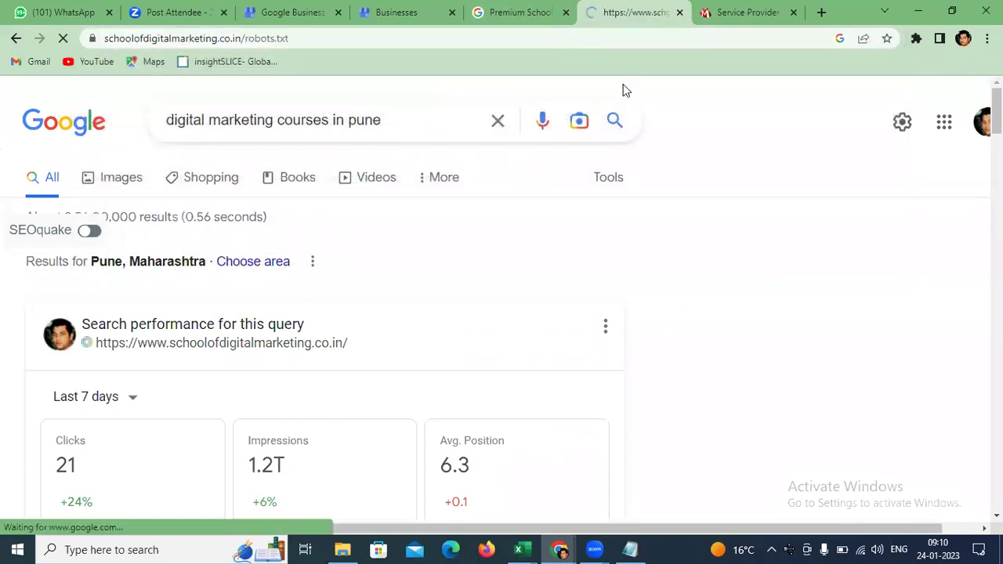
- Enlarge the robots.txt page to 150% and read through its Disallow rules and sitemap line
{"action": "key", "text": "ctrl+plus"}
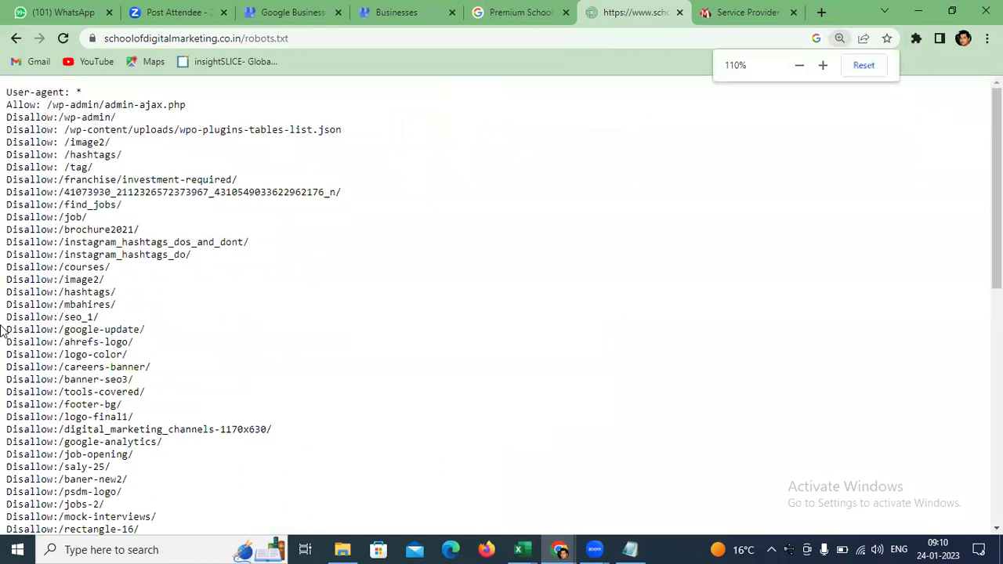
{"action": "scroll", "coordinate": [24, 227], "scroll_direction": "down", "scroll_amount": 12}
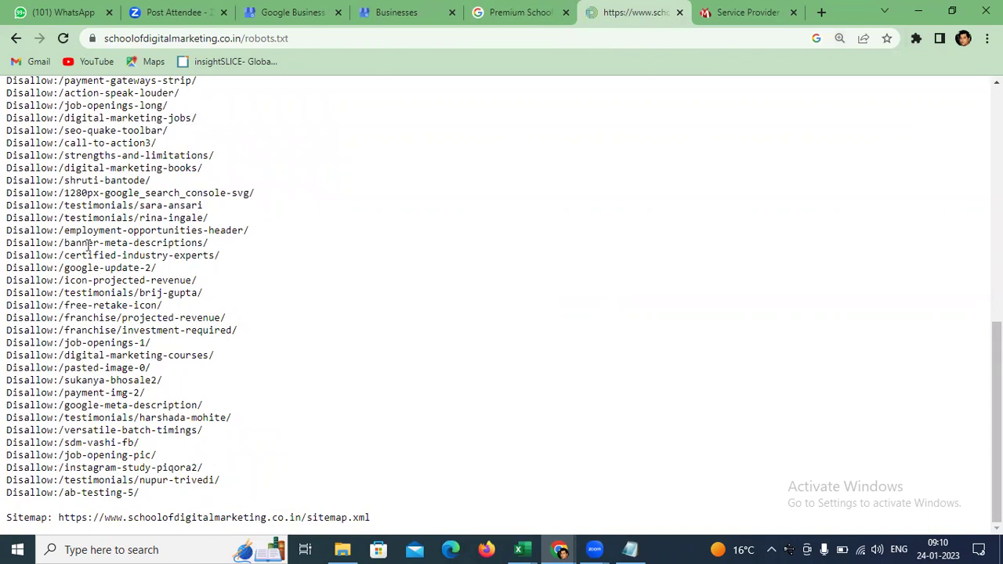
{"action": "key", "text": "ctrl+plus"}
{"action": "key", "text": "ctrl+plus"}
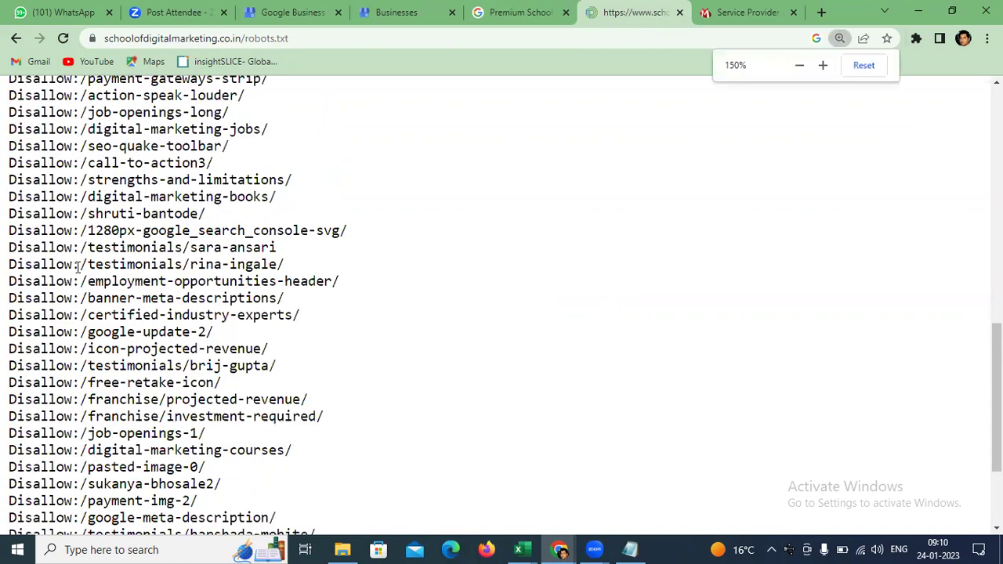
{"action": "scroll", "coordinate": [79, 266], "scroll_direction": "up", "scroll_amount": 15}
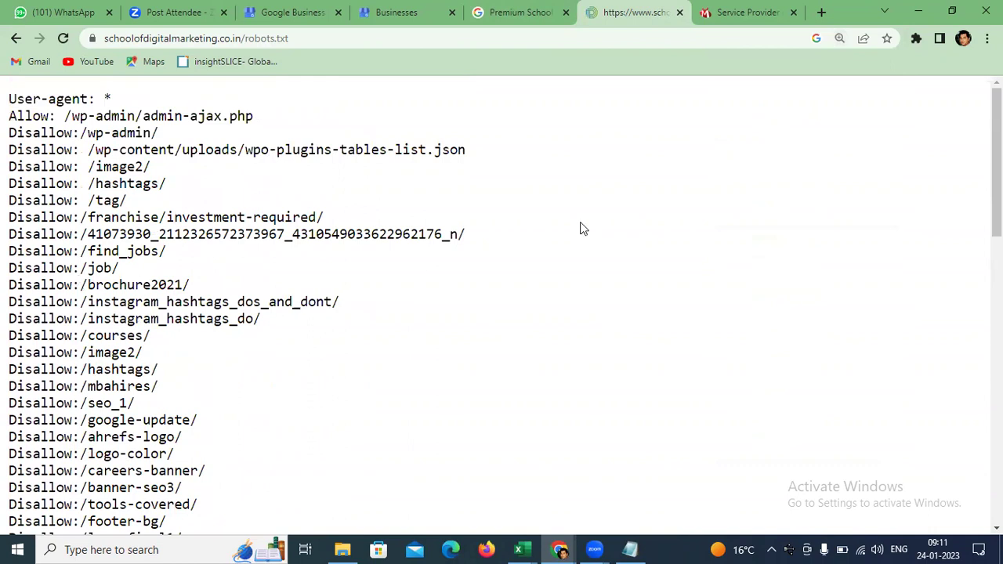
- Replace the Business information page with Google and search for site:schoolofdigitalmarketing.co.in
{"action": "left_click", "coordinate": [513, 12]}
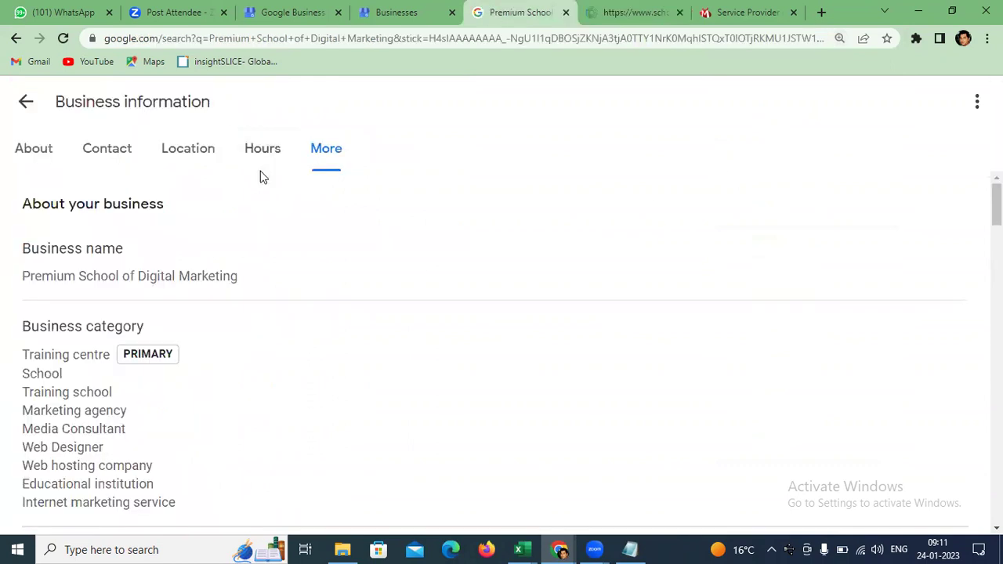
{"action": "left_click", "coordinate": [369, 39]}
{"action": "type", "text": "google"}
{"action": "key", "text": "Return"}
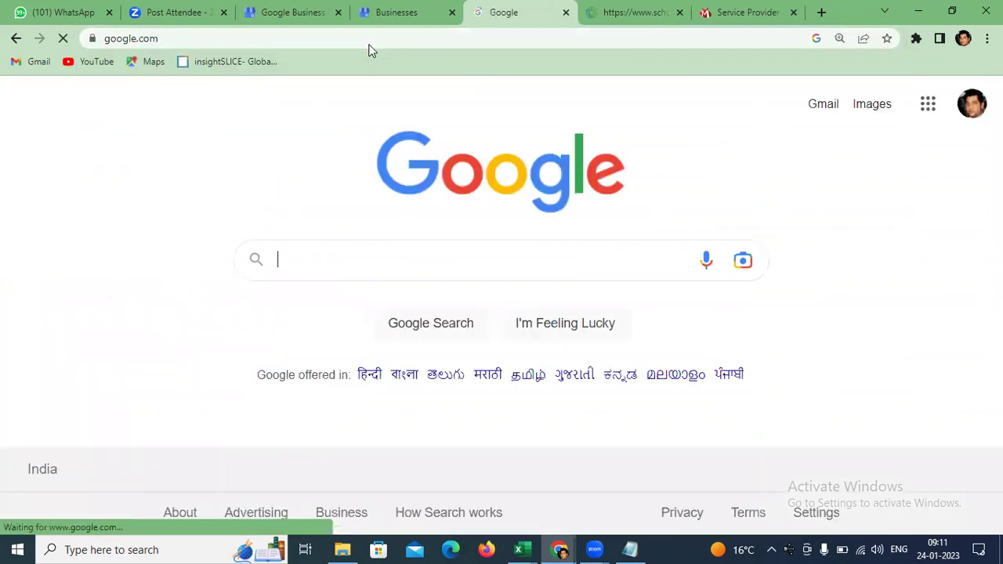
{"action": "type", "text": "siteL"}
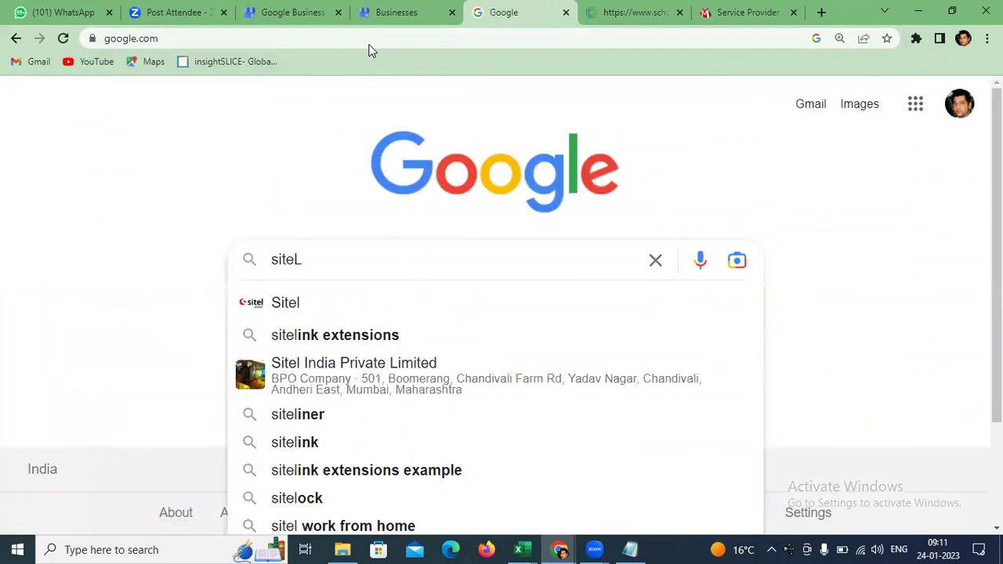
{"action": "key", "text": "BackSpace"}
{"action": "type", "text": ":sc"}
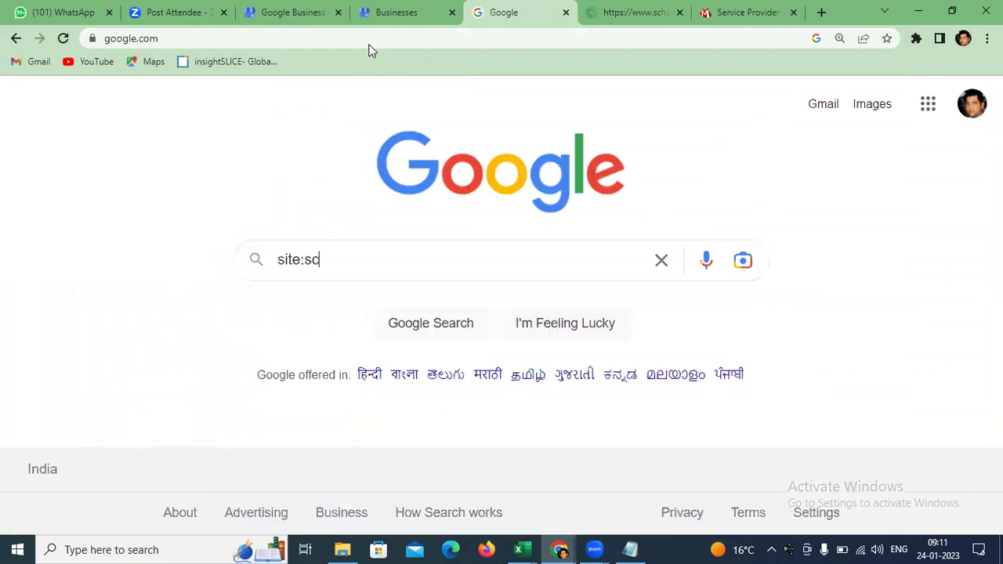
{"action": "type", "text": "hoolofdigital"}
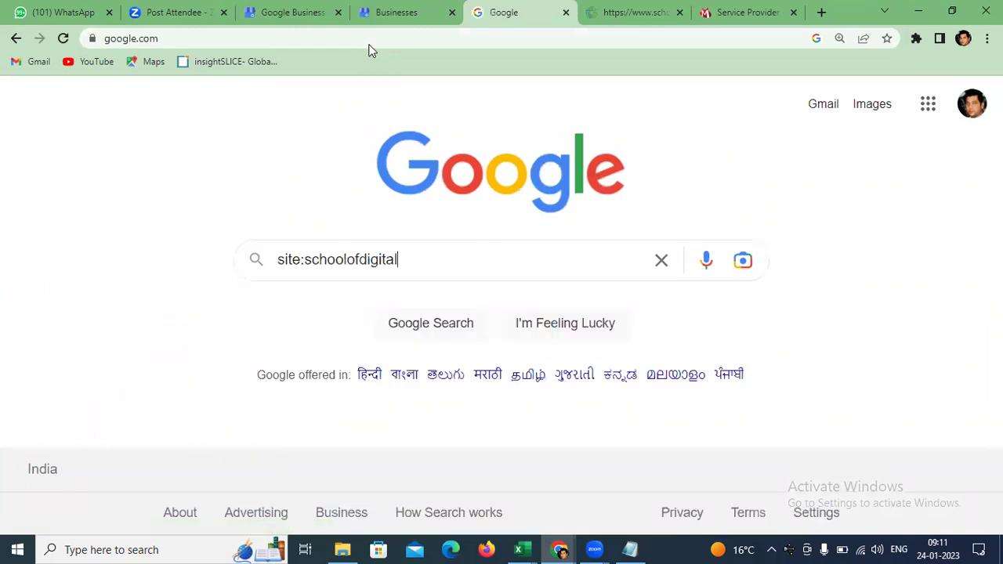
{"action": "type", "text": "marketing.co.in"}
{"action": "key", "text": "Return"}
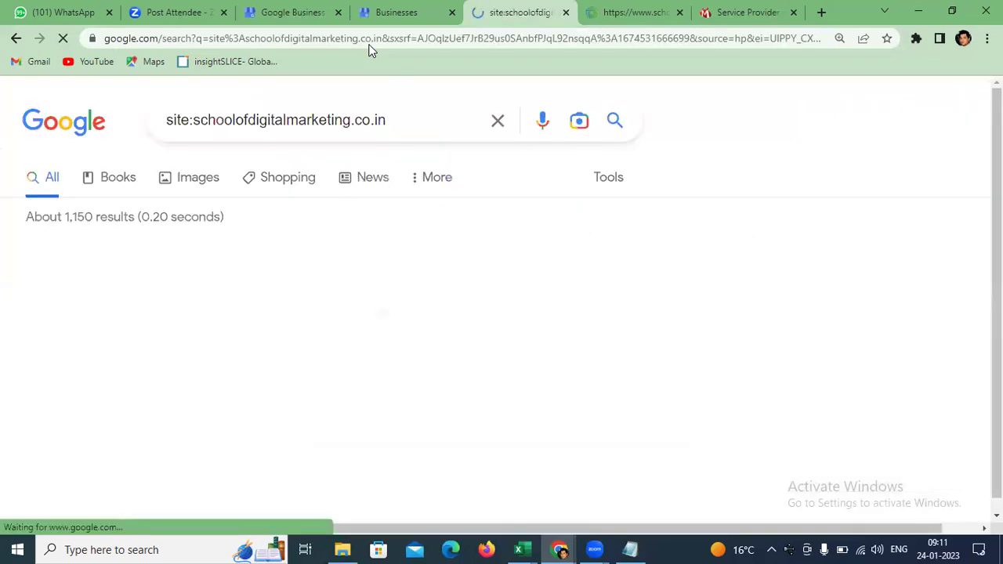
- Examine the site's indexed pages in the results against the Excel URL list and the robots.txt rules
{"action": "scroll", "coordinate": [386, 365], "scroll_direction": "down", "scroll_amount": 2}
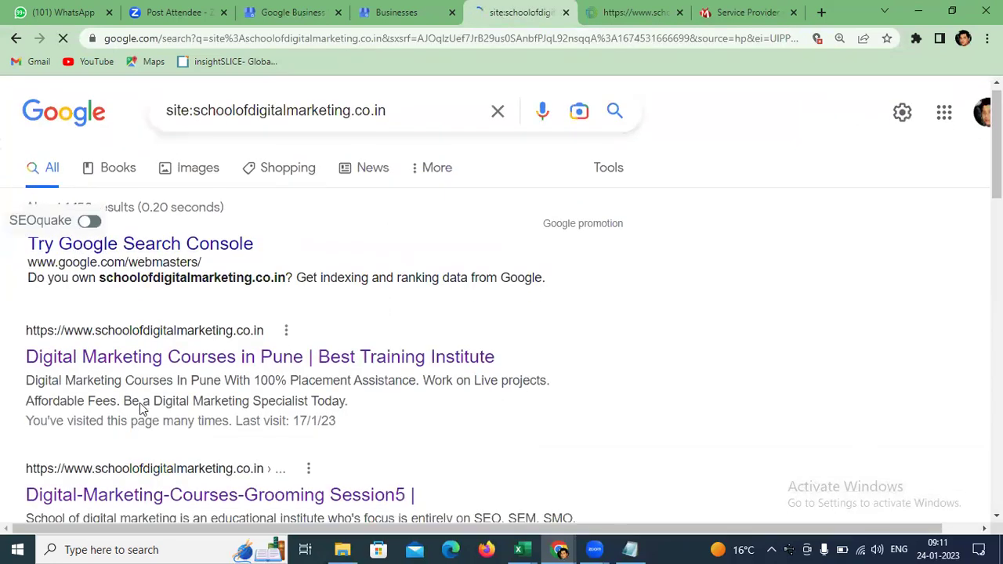
{"action": "scroll", "coordinate": [313, 408], "scroll_direction": "down", "scroll_amount": 2}
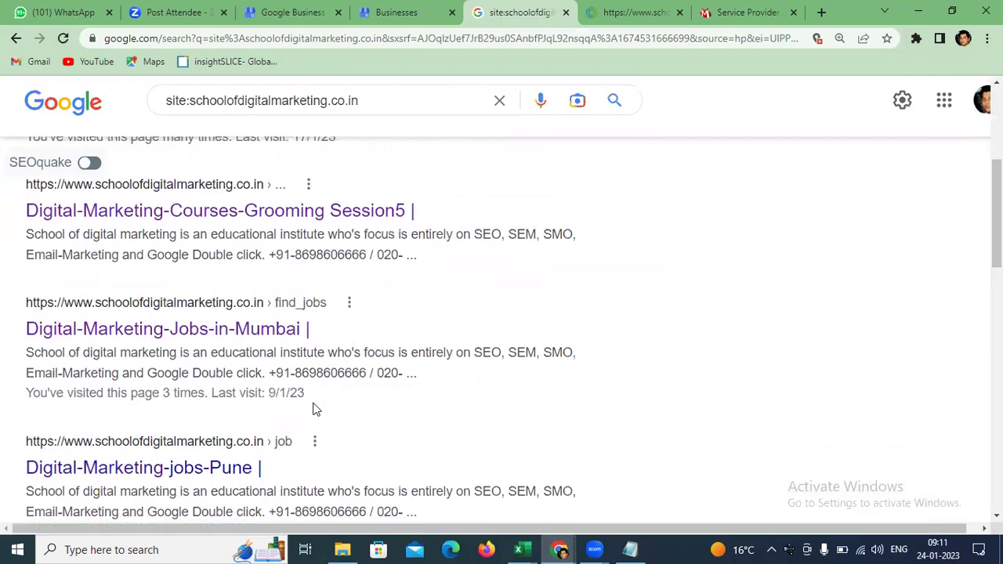
{"action": "scroll", "coordinate": [414, 375], "scroll_direction": "up", "scroll_amount": 2}
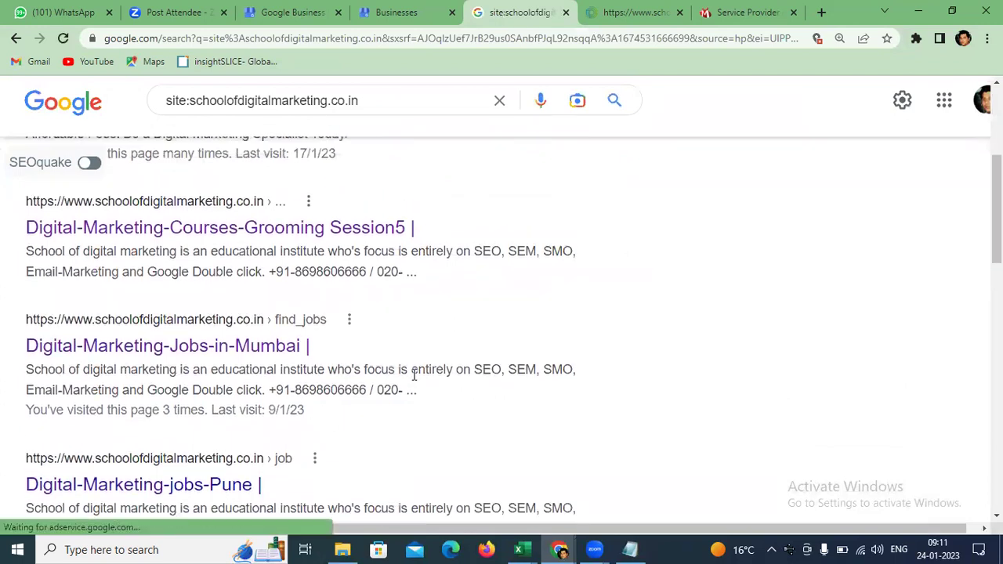
{"action": "key", "text": "alt+Tab"}
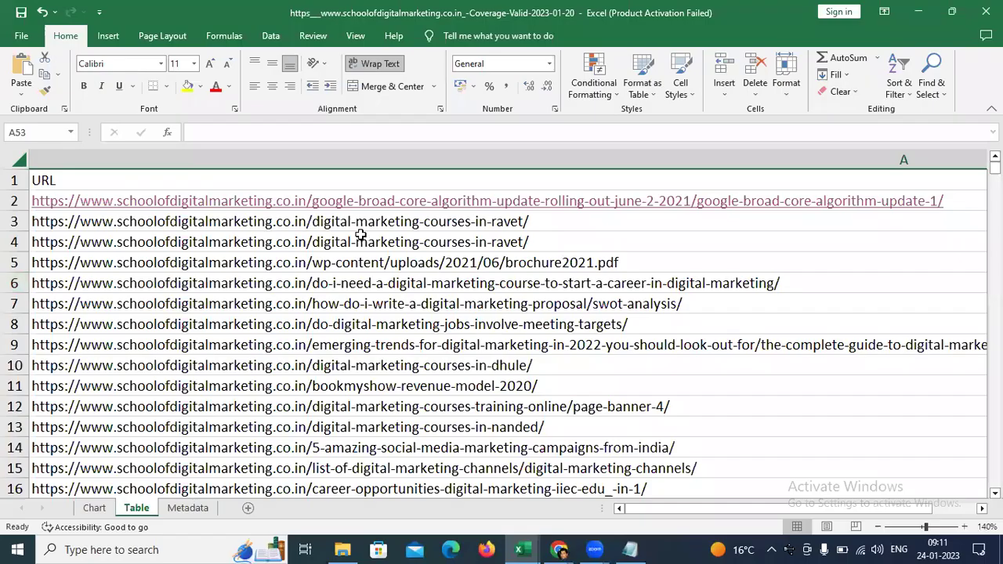
{"action": "key", "text": "alt+Tab"}
{"action": "key", "text": "ctrl+Tab"}
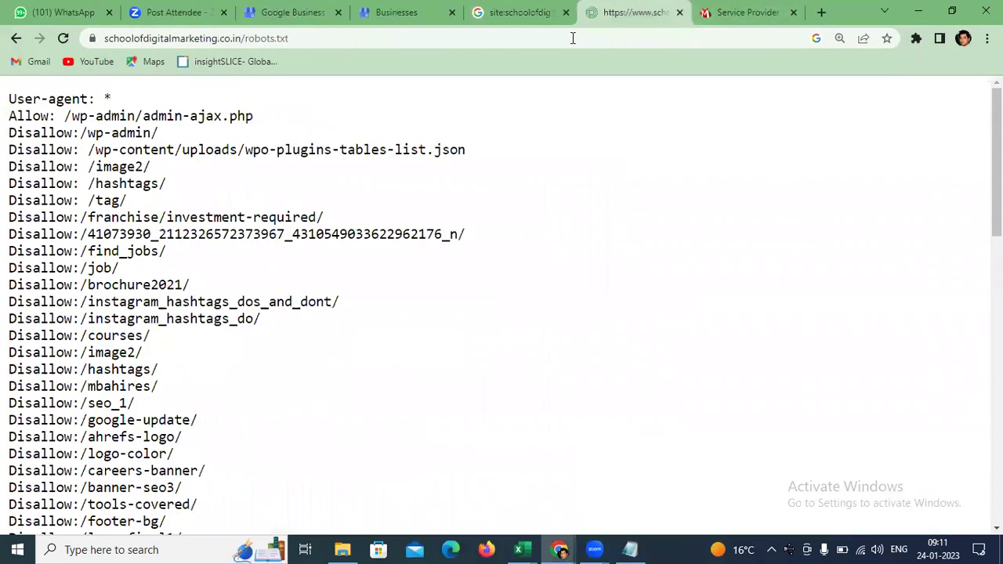
- Search Google for "google webmasters" in a new browser tab
{"action": "left_click", "coordinate": [820, 12]}
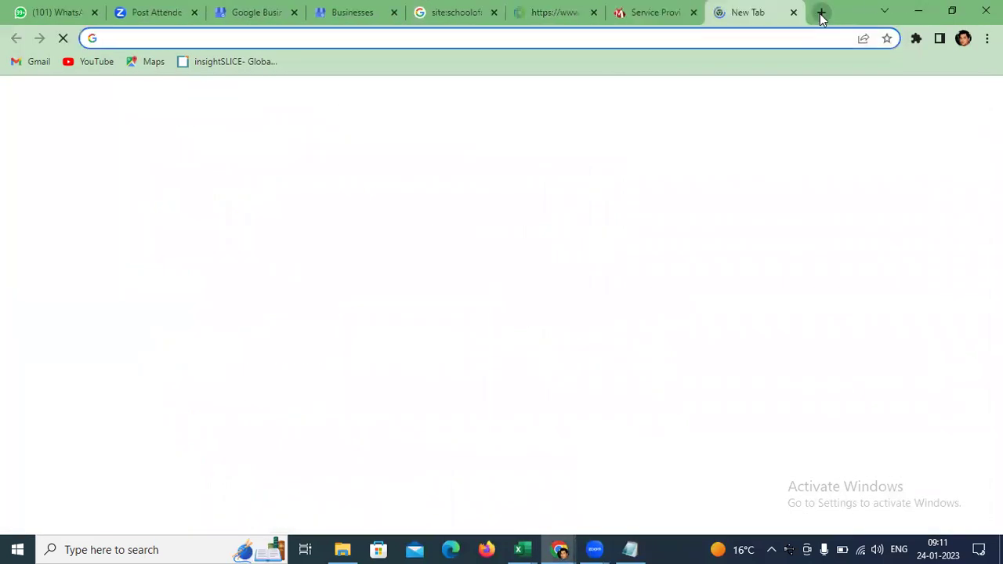
{"action": "type", "text": "google w"}
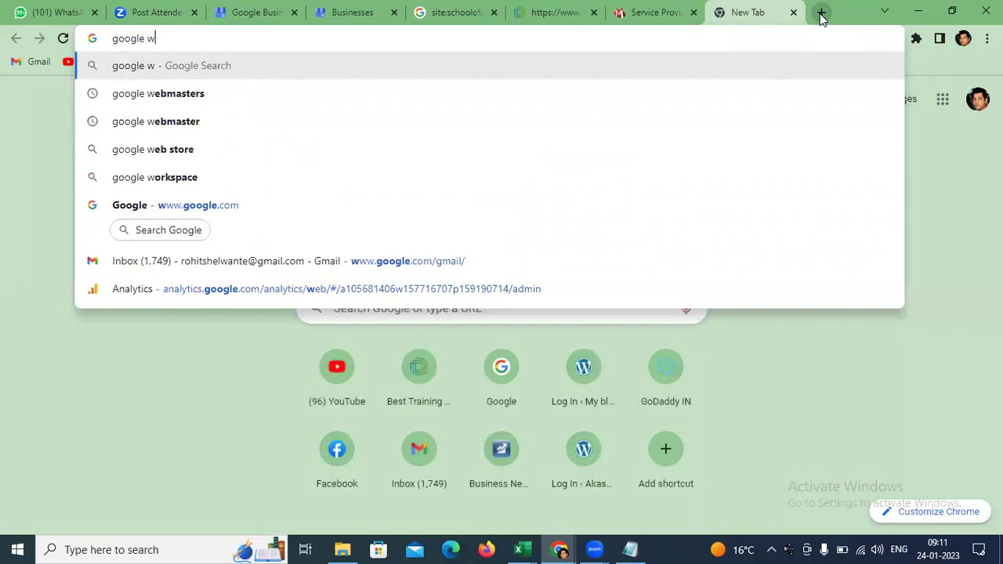
{"action": "key", "text": "BackSpace"}
{"action": "key", "text": "BackSpace"}
{"action": "type", "text": "w"}
{"action": "key", "text": "Down"}
{"action": "key", "text": "Return"}
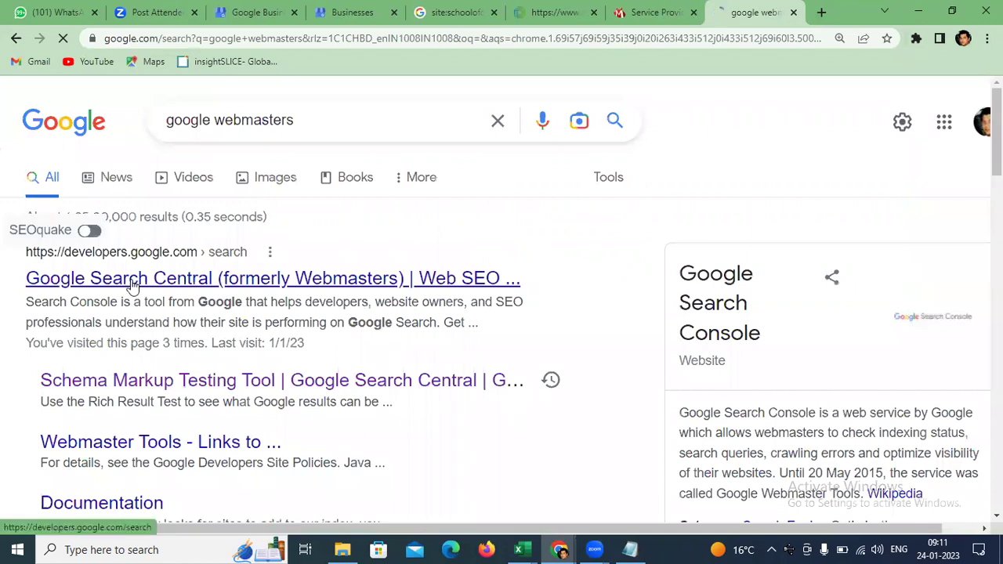
- Enter Google Search Console from the search results and open the Removals page for the website property
{"action": "scroll", "coordinate": [132, 285], "scroll_direction": "down", "scroll_amount": 3}
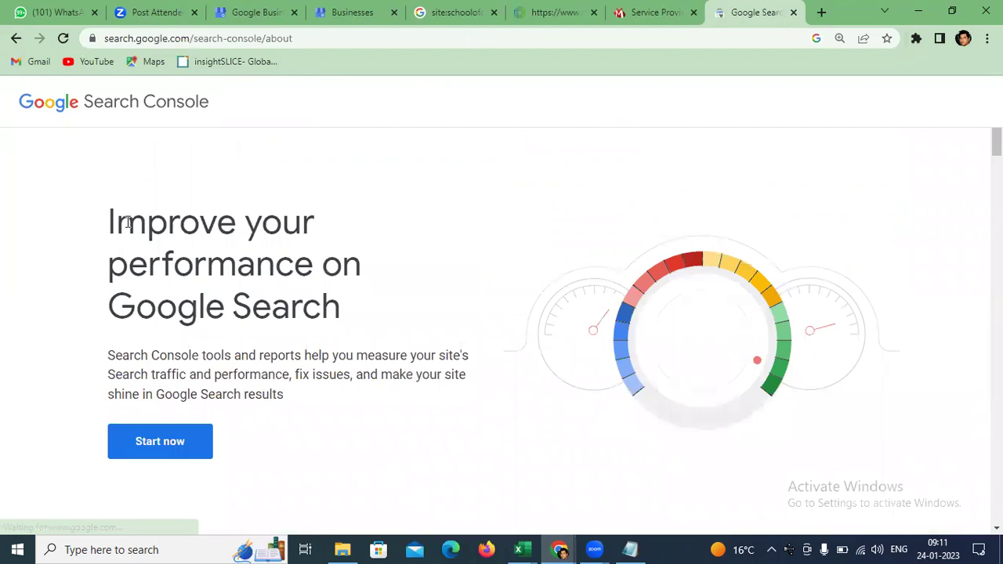
{"action": "scroll", "coordinate": [67, 447], "scroll_direction": "down", "scroll_amount": 1}
{"action": "left_click", "coordinate": [159, 370]}
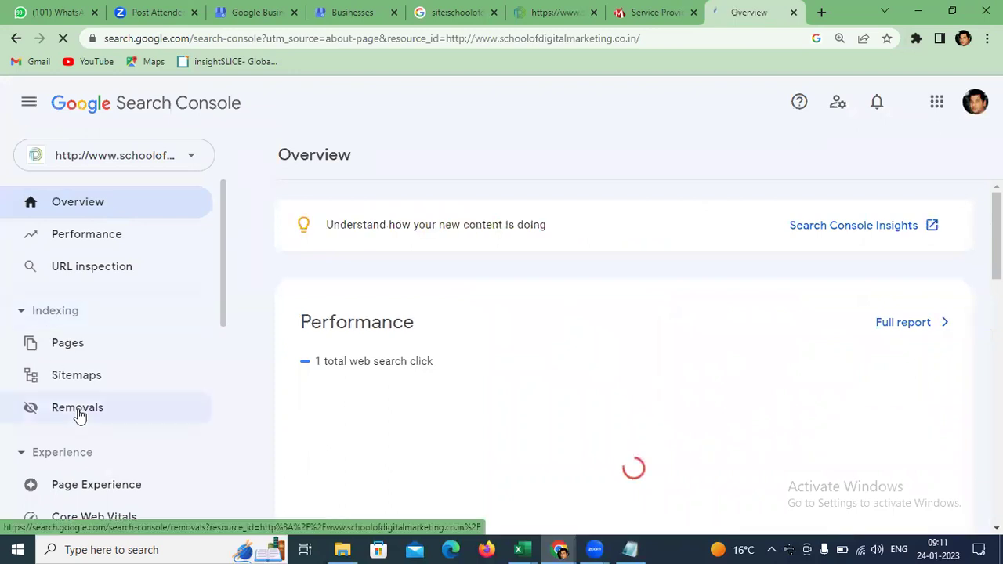
{"action": "left_click", "coordinate": [78, 409]}
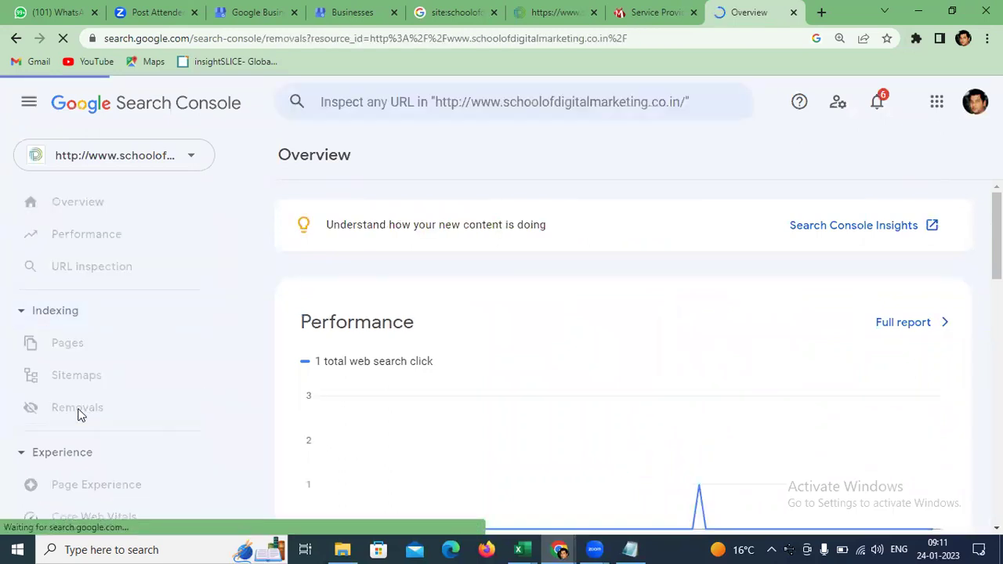
- Examine the removal requests for the site and compare them with the disallowed paths in the robots.txt tab, such as /image2/
{"action": "scroll", "coordinate": [783, 352], "scroll_direction": "down", "scroll_amount": 5}
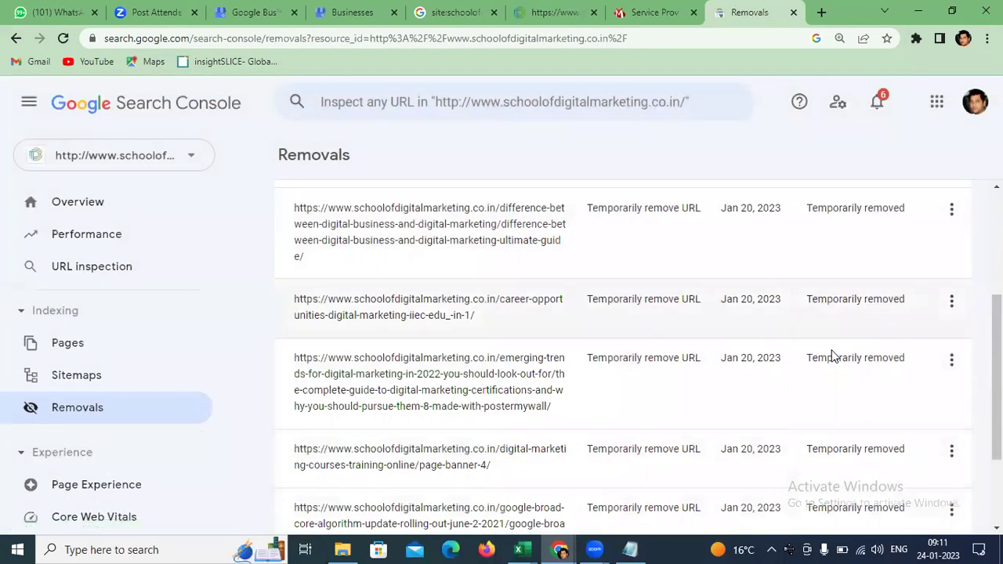
{"action": "scroll", "coordinate": [800, 352], "scroll_direction": "up", "scroll_amount": 5}
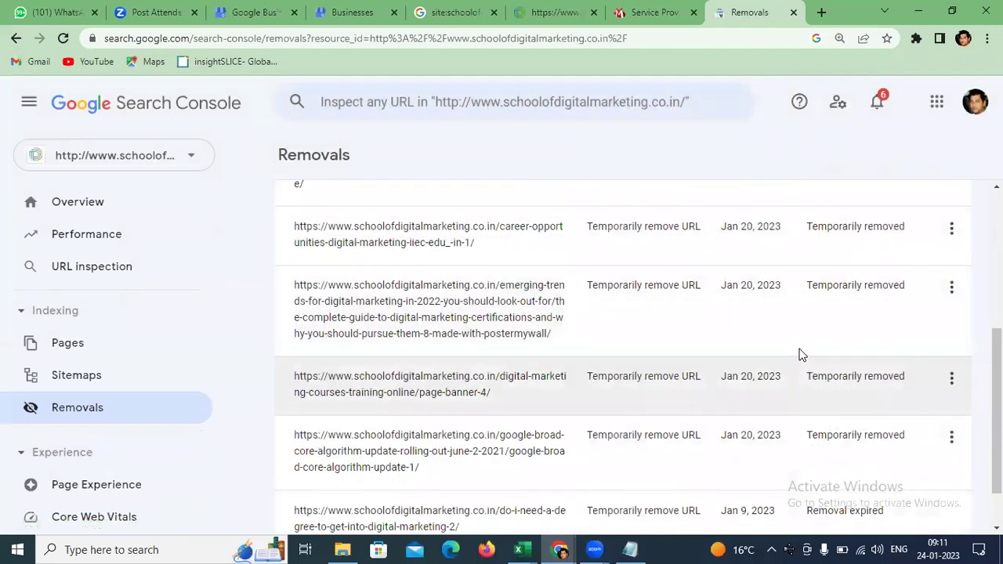
{"action": "left_click", "coordinate": [527, 12]}
{"action": "left_click_drag", "start_coordinate": [243, 38], "coordinate": [259, 132]}
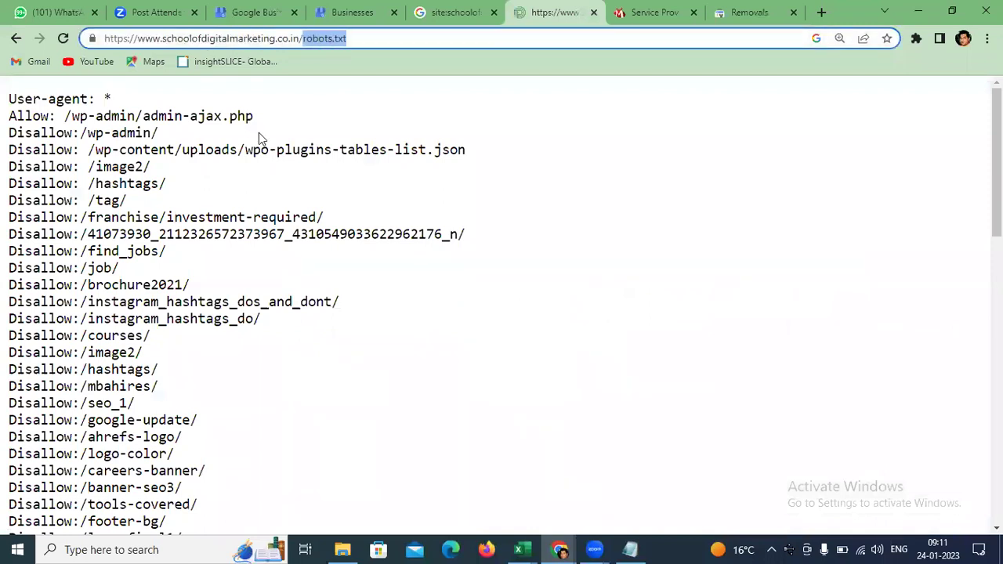
{"action": "double_click", "coordinate": [140, 164]}
{"action": "scroll", "coordinate": [140, 164], "scroll_direction": "down", "scroll_amount": 6}
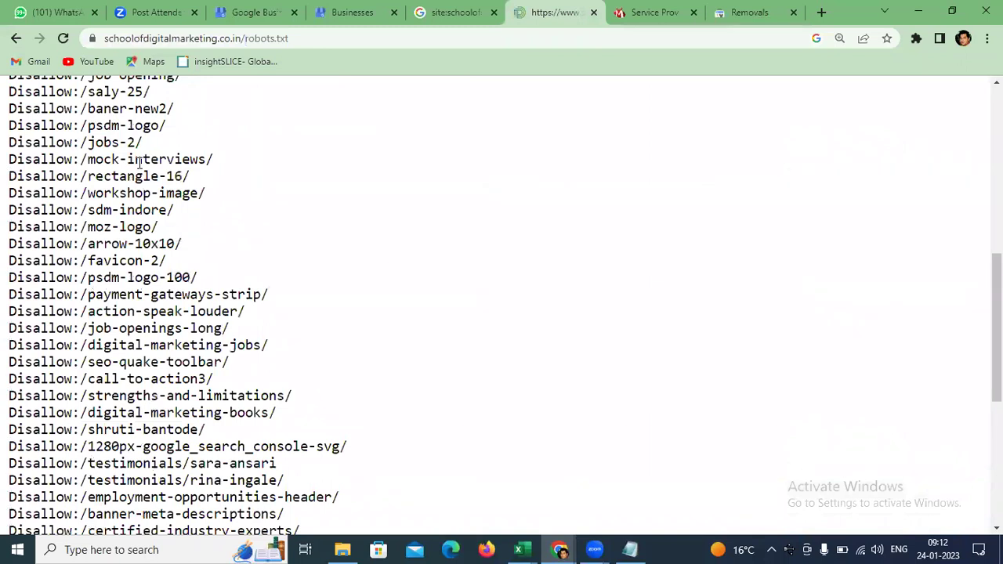
{"action": "scroll", "coordinate": [485, 167], "scroll_direction": "up", "scroll_amount": 7}
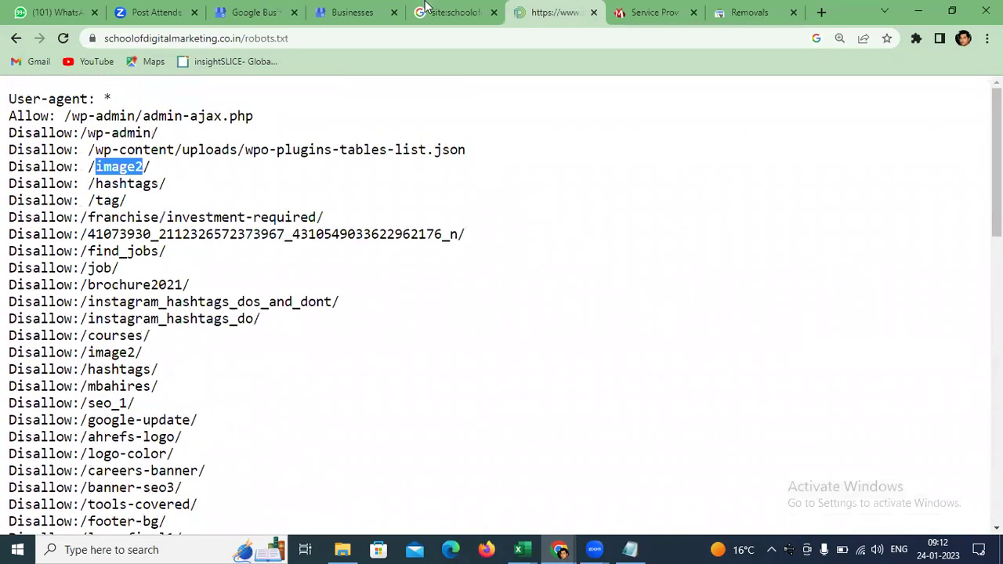
- Replace the site: search results with the schoolofdigitalmarketing.co.in homepage and open its Blog page
{"action": "left_click", "coordinate": [466, 7]}
{"action": "left_click", "coordinate": [339, 37]}
{"action": "type", "text": "sc"}
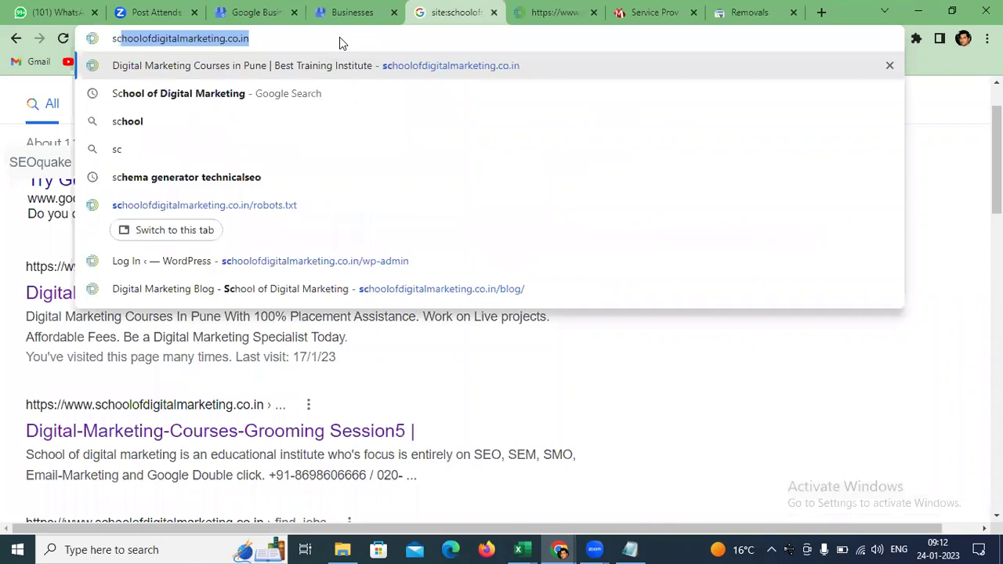
{"action": "key", "text": "Return"}
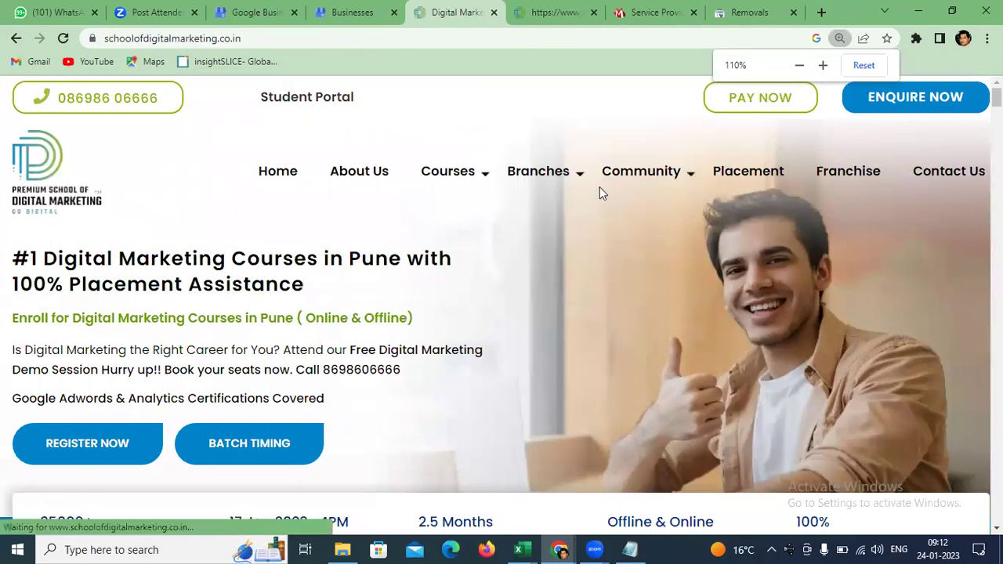
{"action": "mouse_move", "coordinate": [650, 174]}
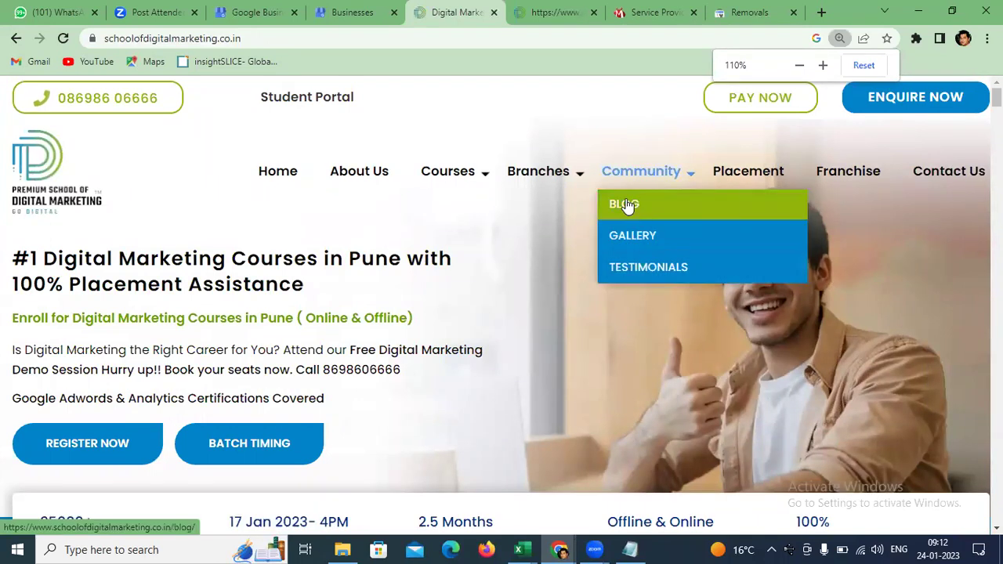
{"action": "left_click", "coordinate": [627, 205]}
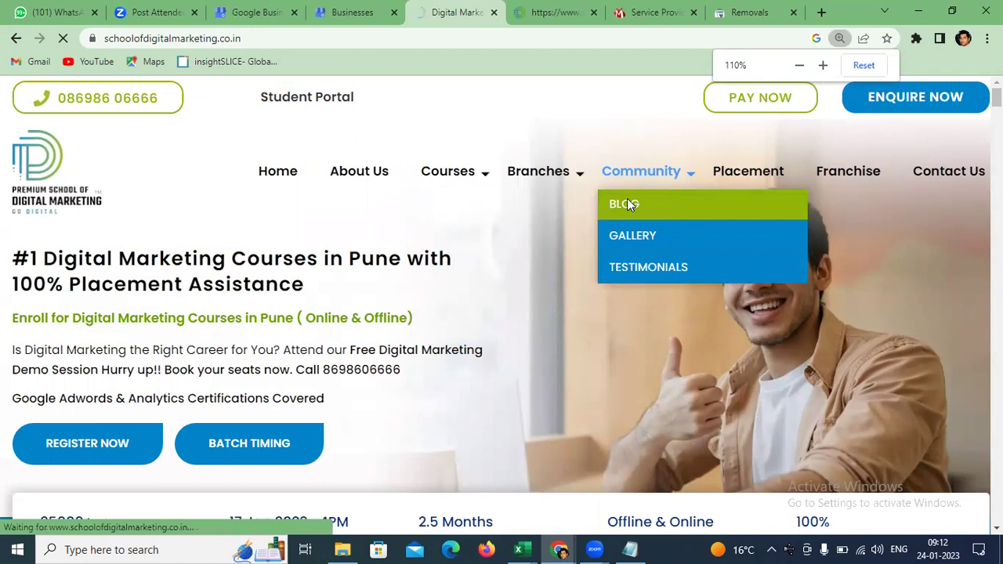
- Examine the blog page's heading and latest posts, dismissing the chat greeting
{"action": "scroll", "coordinate": [109, 272], "scroll_direction": "down", "scroll_amount": 3}
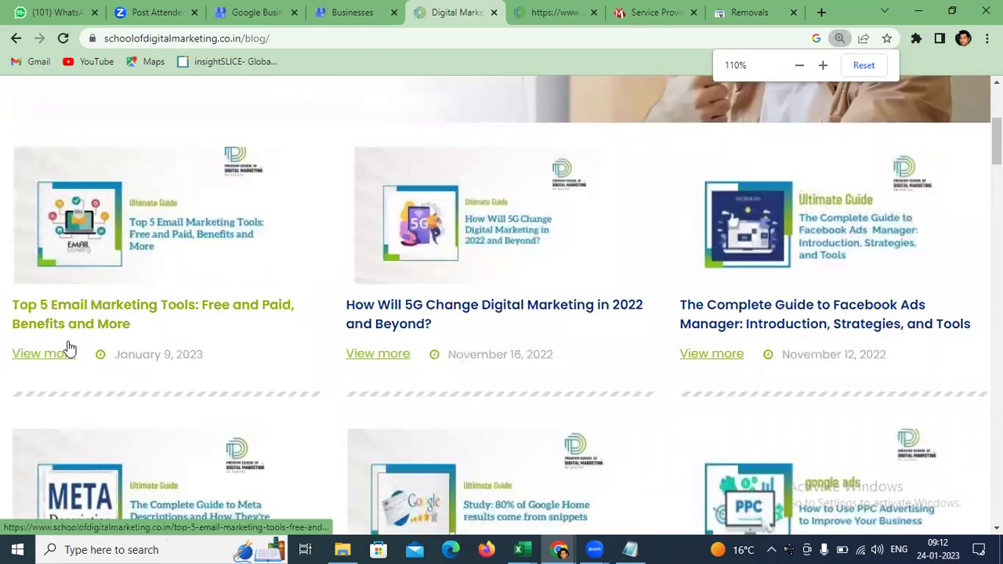
{"action": "left_click", "coordinate": [173, 370]}
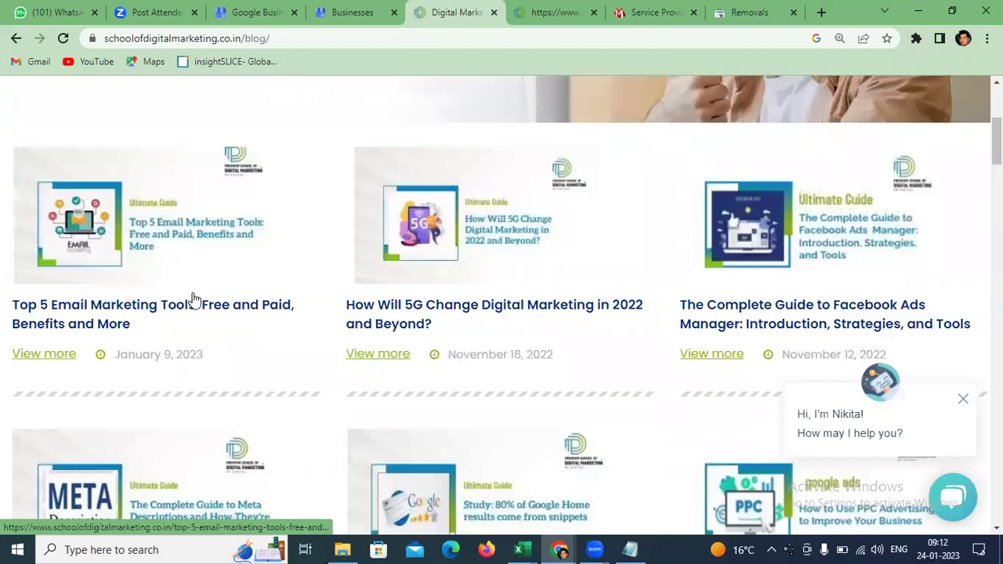
{"action": "scroll", "coordinate": [202, 318], "scroll_direction": "up", "scroll_amount": 4}
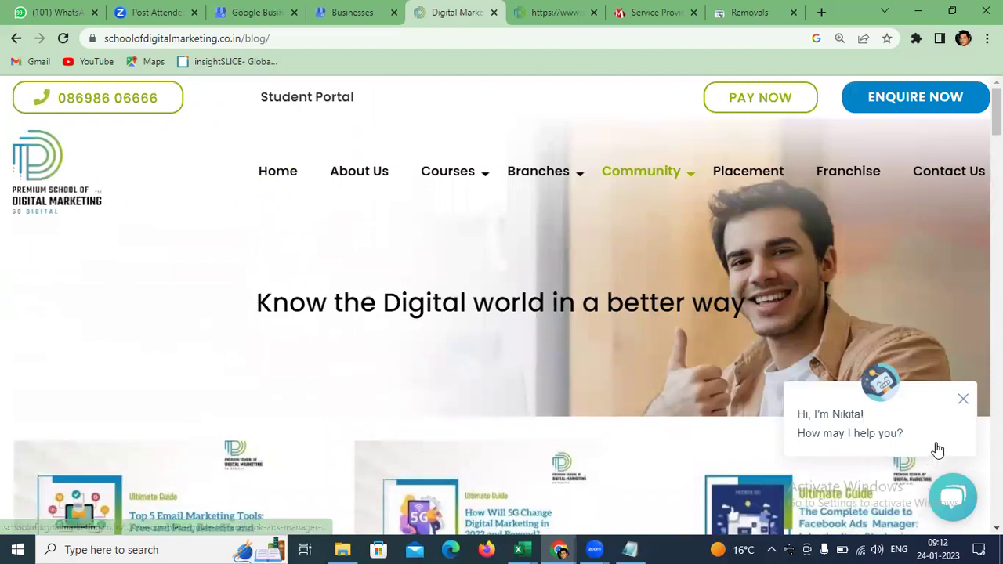
{"action": "left_click", "coordinate": [963, 402]}
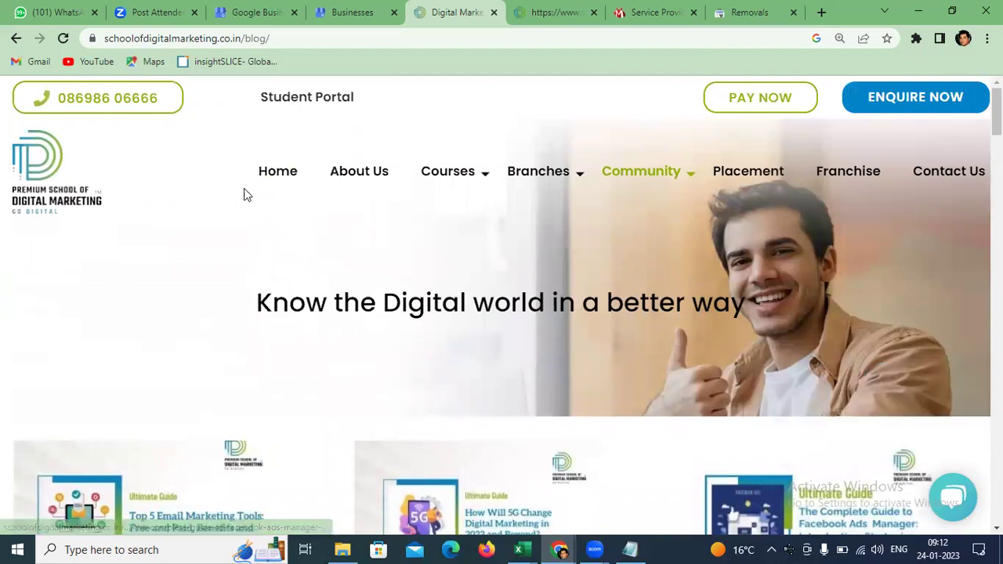
{"action": "scroll", "coordinate": [243, 189], "scroll_direction": "down", "scroll_amount": 2}
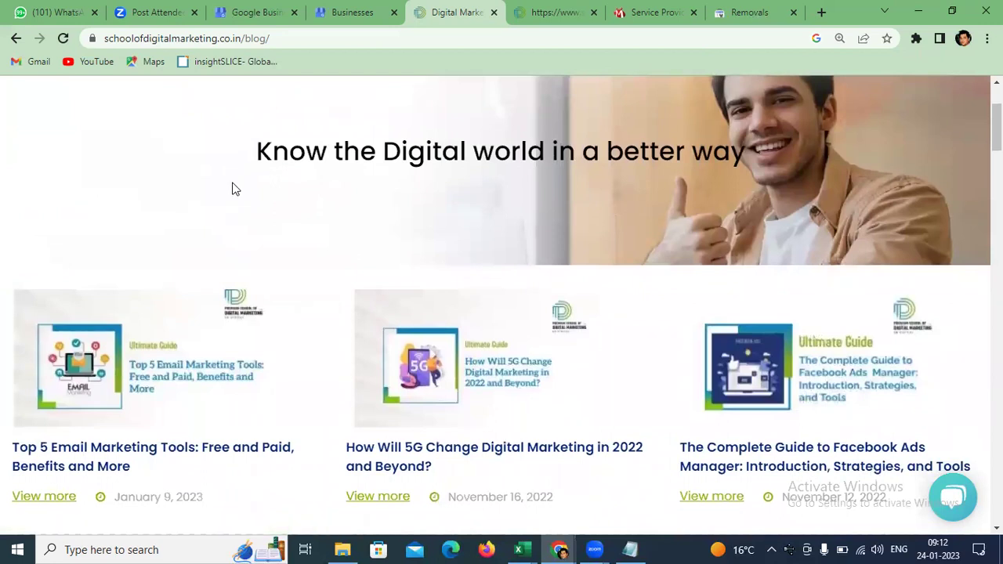
{"action": "scroll", "coordinate": [232, 189], "scroll_direction": "down", "scroll_amount": 2}
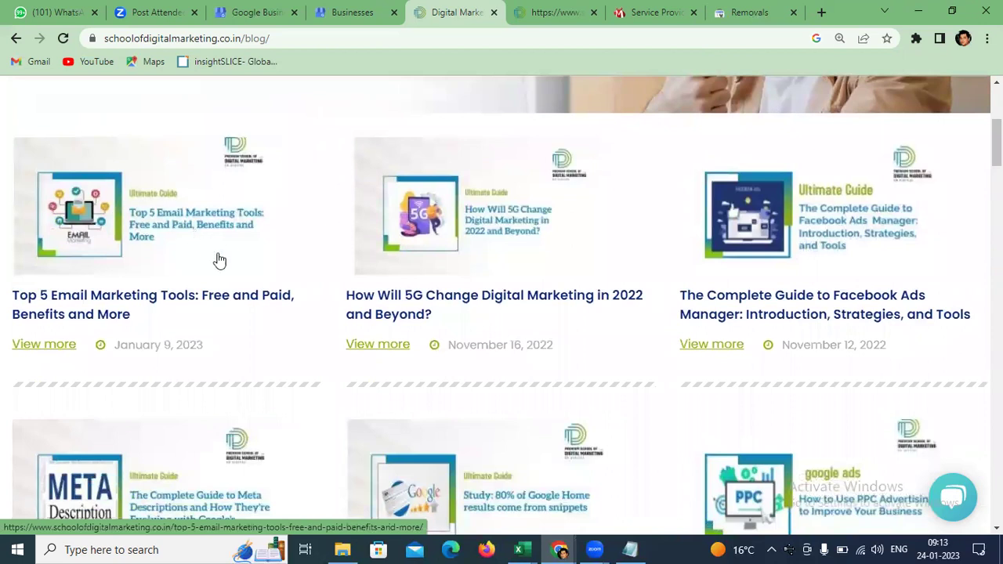
{"action": "scroll", "coordinate": [486, 281], "scroll_direction": "up", "scroll_amount": 1}
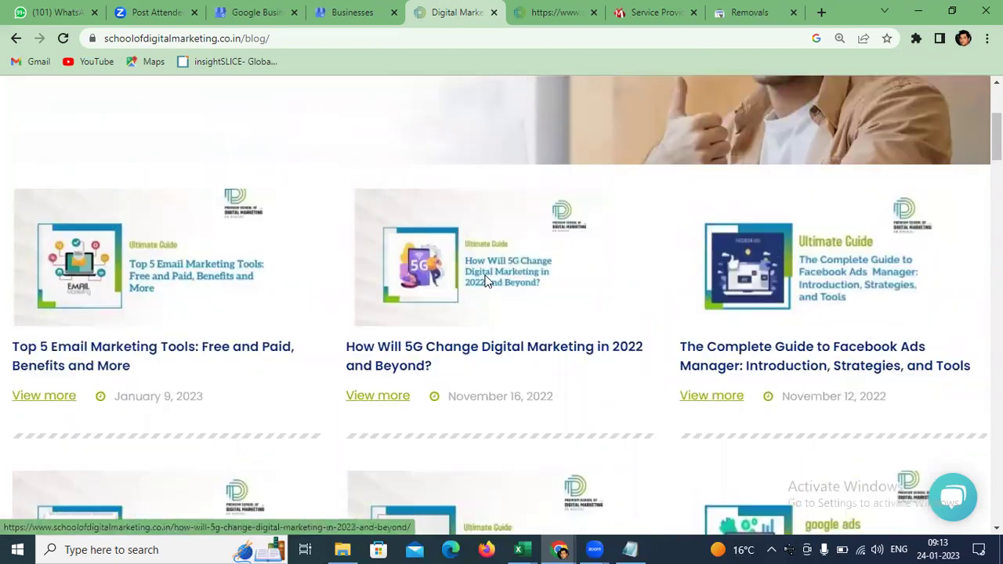
{"action": "scroll", "coordinate": [486, 281], "scroll_direction": "up", "scroll_amount": 3}
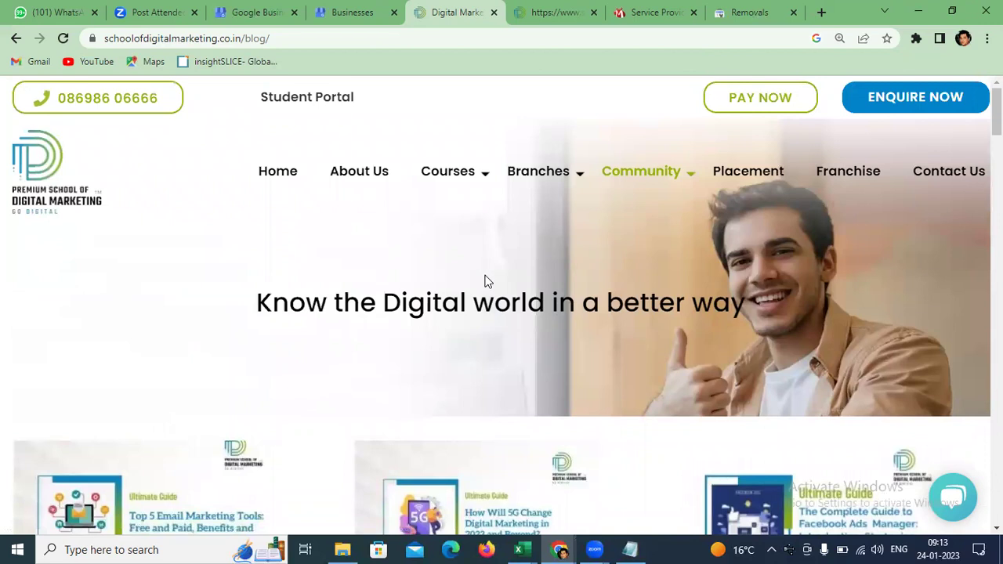
{"action": "left_click_drag", "start_coordinate": [258, 301], "coordinate": [741, 276]}
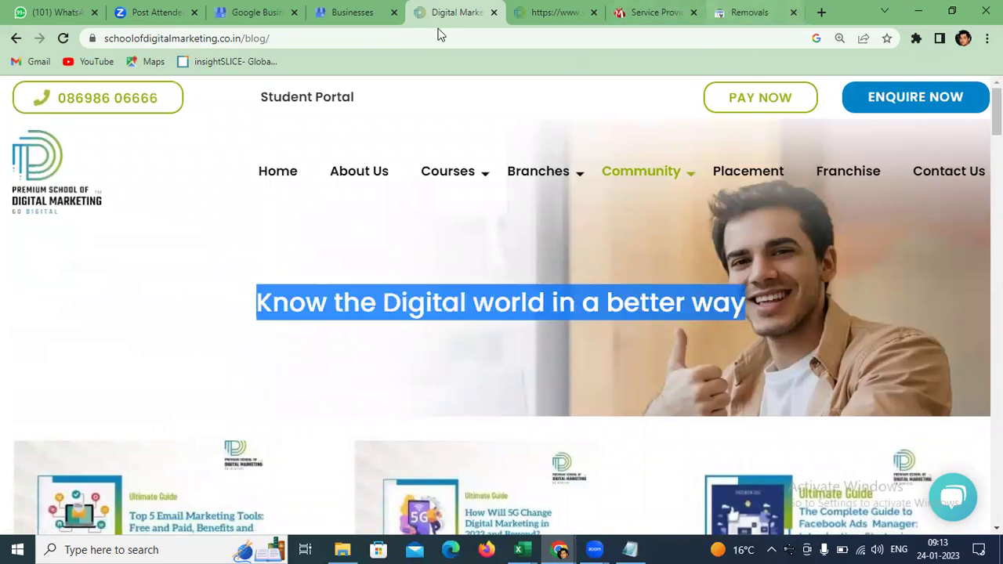
- Search Google for "digital marketing courses in pune" in a new browser tab
{"action": "left_click", "coordinate": [820, 13]}
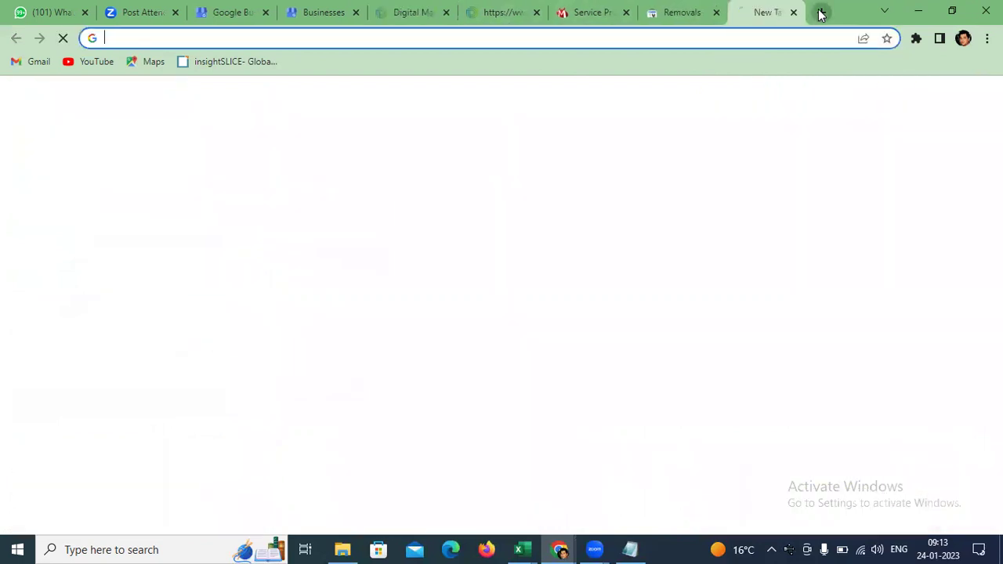
{"action": "type", "text": "digital amrke"}
{"action": "key", "text": "BackSpace"}
{"action": "key", "text": "BackSpace"}
{"action": "key", "text": "BackSpace"}
{"action": "key", "text": "BackSpace"}
{"action": "key", "text": "BackSpace"}
{"action": "type", "text": "mar"}
{"action": "key", "text": "Right"}
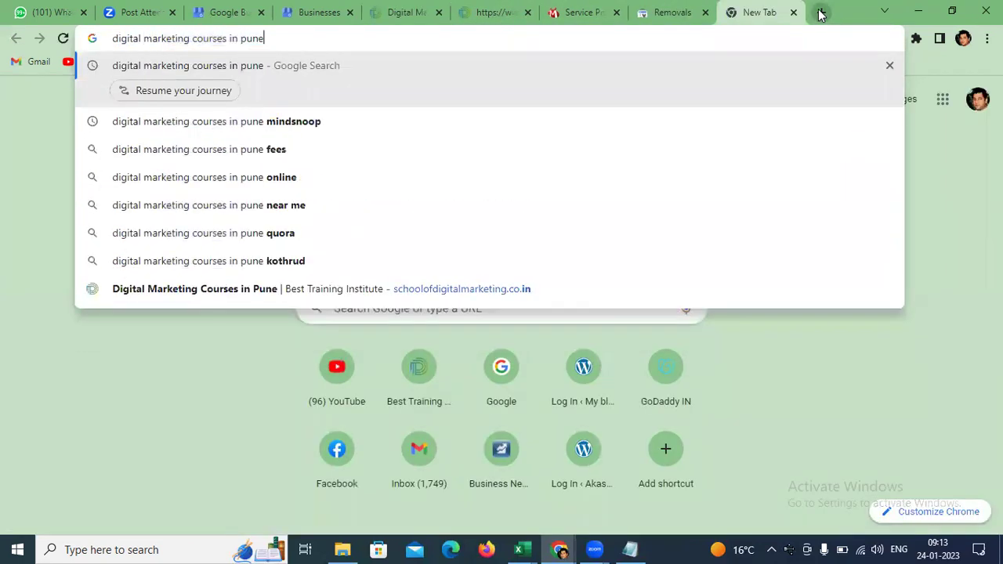
{"action": "key", "text": "Return"}
- Examine the map listings and organic results for the Pune courses search, comparing the school's placement with its competitors
{"action": "scroll", "coordinate": [3, 305], "scroll_direction": "down", "scroll_amount": 10}
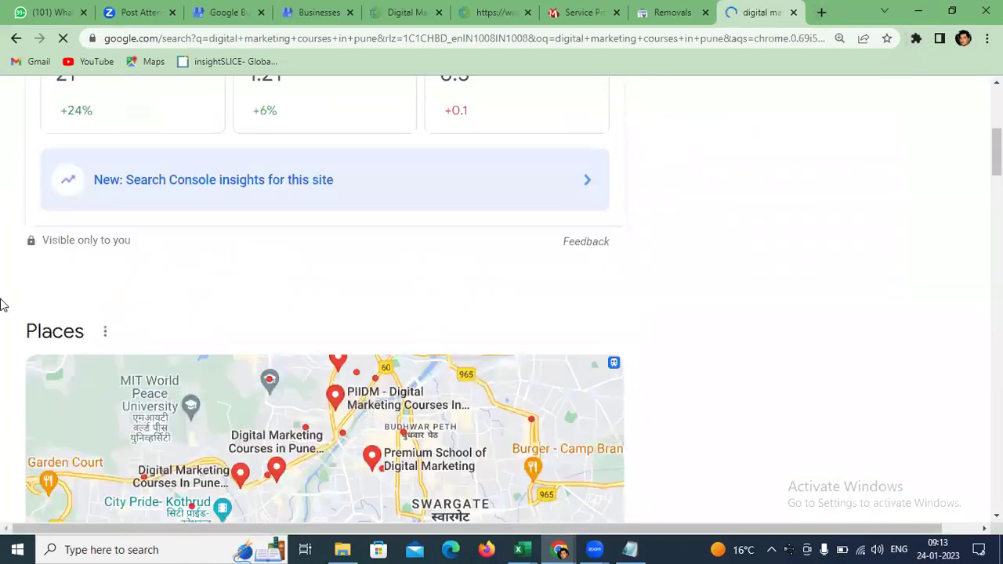
{"action": "scroll", "coordinate": [5, 303], "scroll_direction": "down", "scroll_amount": 10}
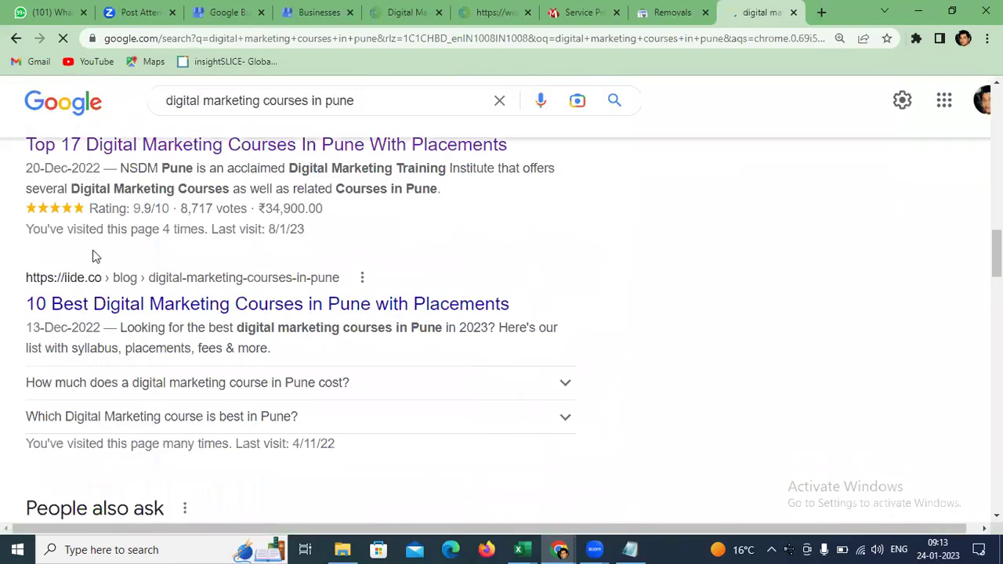
{"action": "scroll", "coordinate": [90, 294], "scroll_direction": "down", "scroll_amount": 7}
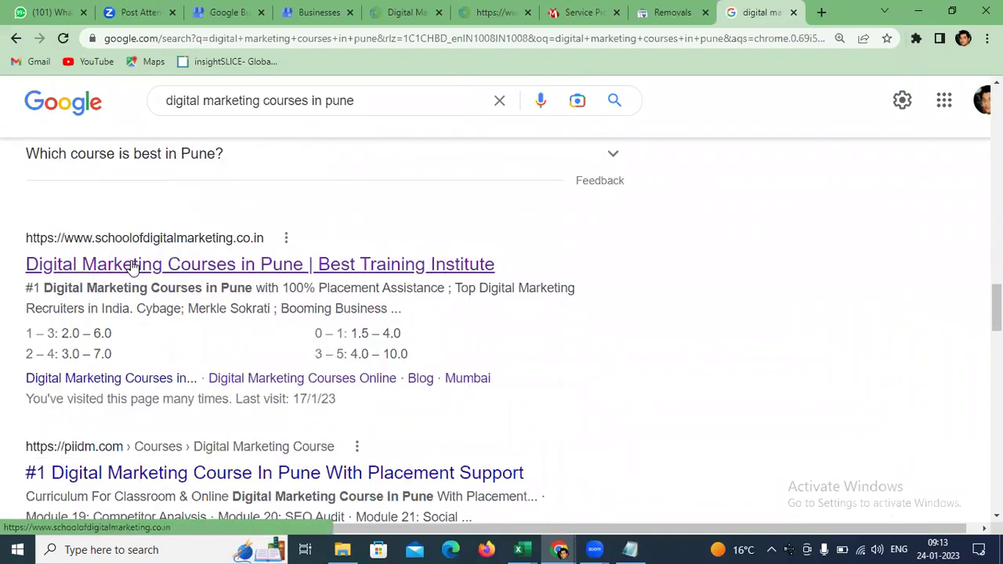
{"action": "scroll", "coordinate": [132, 266], "scroll_direction": "up", "scroll_amount": 10}
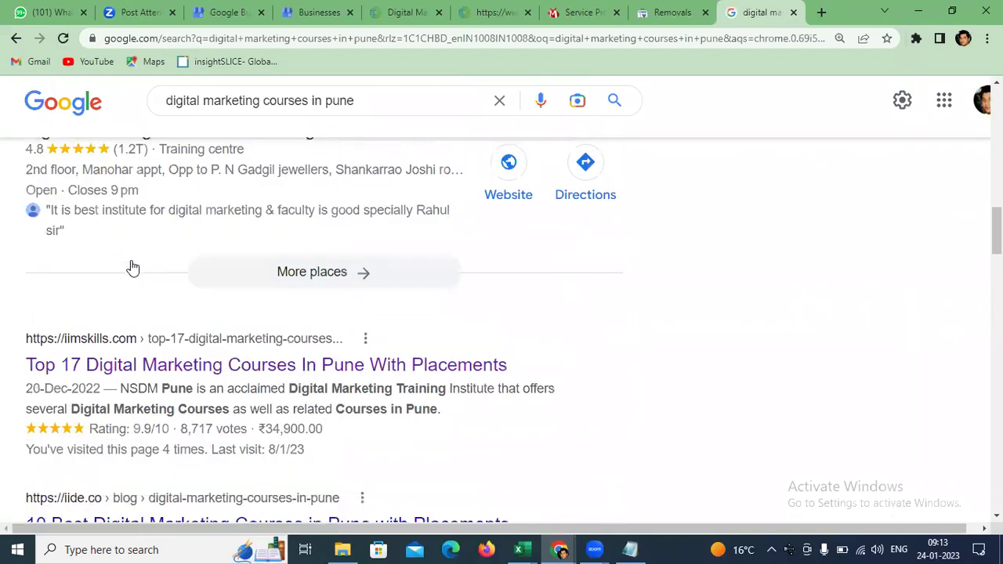
{"action": "scroll", "coordinate": [130, 264], "scroll_direction": "up", "scroll_amount": 7}
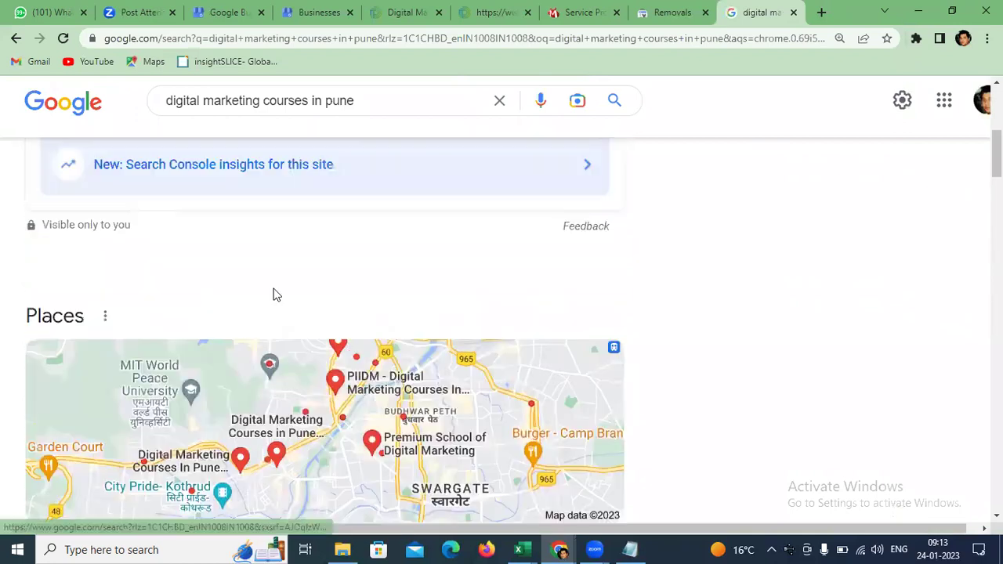
{"action": "scroll", "coordinate": [79, 253], "scroll_direction": "down", "scroll_amount": 4}
{"action": "scroll", "coordinate": [189, 357], "scroll_direction": "down", "scroll_amount": 9}
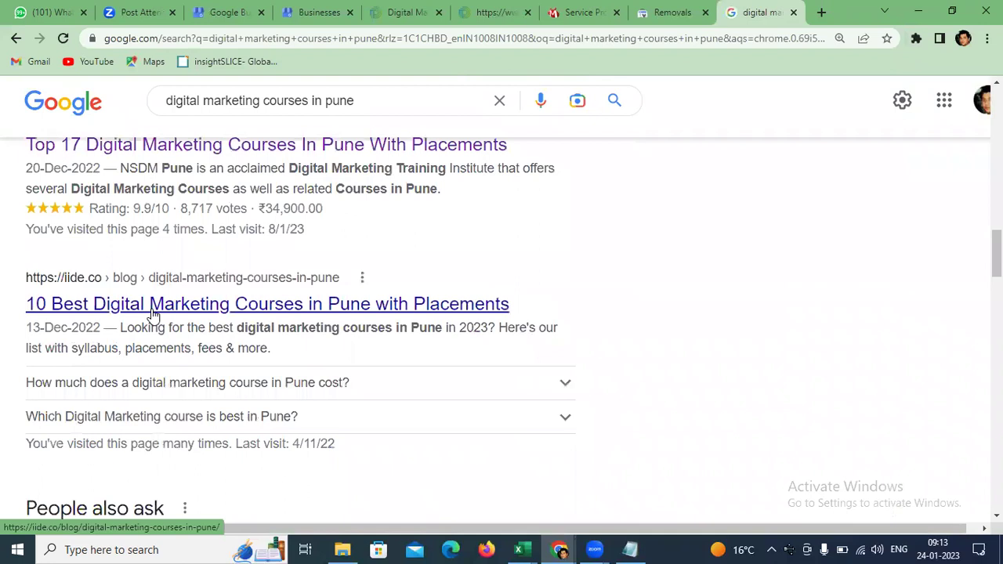
{"action": "scroll", "coordinate": [437, 340], "scroll_direction": "up", "scroll_amount": 10}
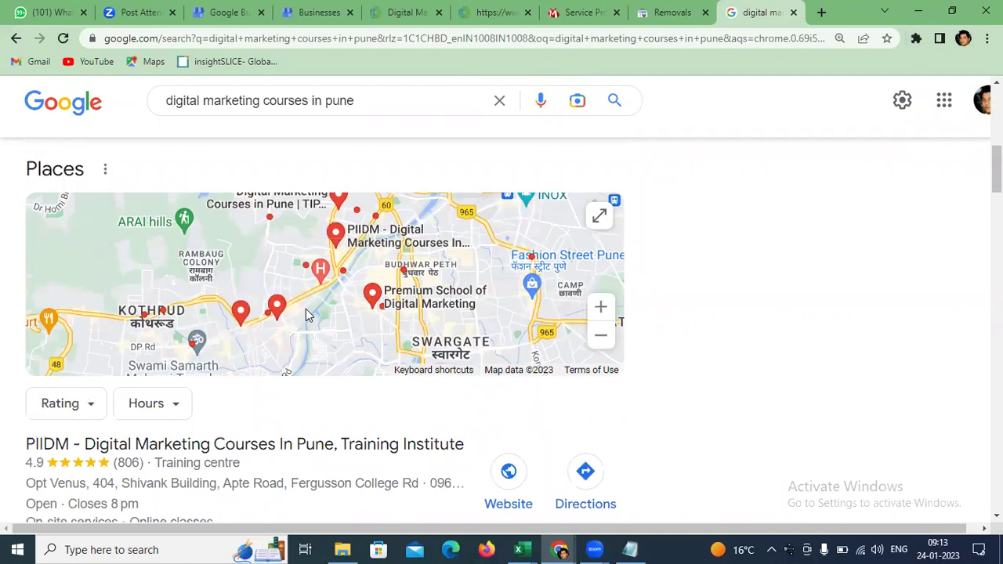
{"action": "scroll", "coordinate": [243, 396], "scroll_direction": "down", "scroll_amount": 5}
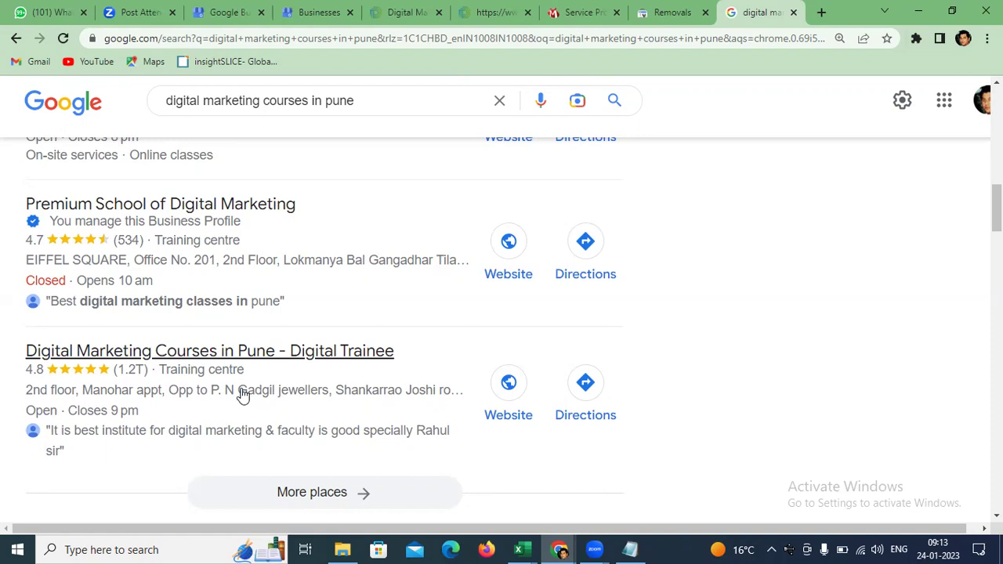
{"action": "scroll", "coordinate": [243, 396], "scroll_direction": "down", "scroll_amount": 10}
{"action": "scroll", "coordinate": [128, 331], "scroll_direction": "down", "scroll_amount": 3}
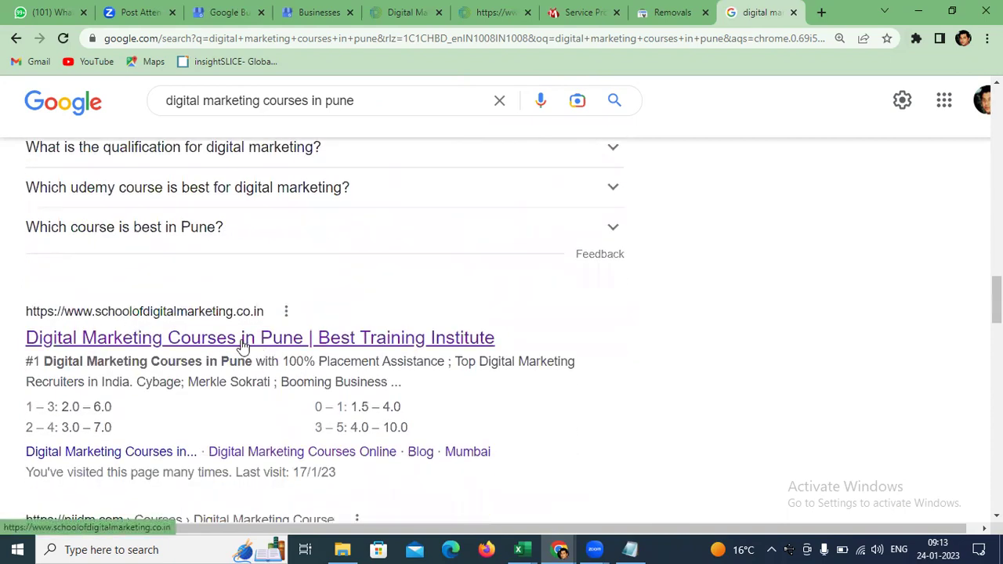
- Switch to WhatsApp Web, search the chats for the intern by first name and open that conversation
{"action": "left_click", "coordinate": [43, 16]}
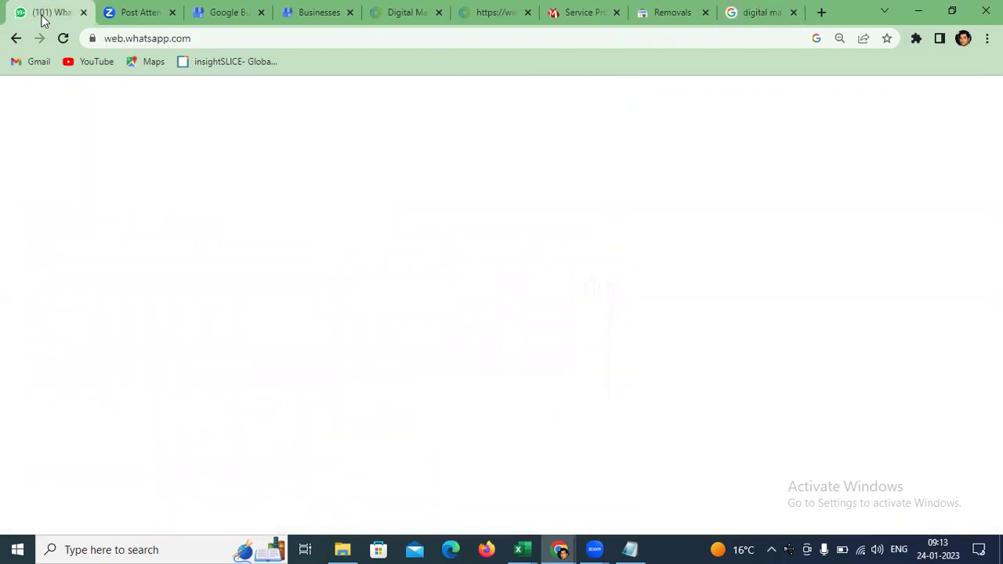
{"action": "left_click", "coordinate": [168, 142]}
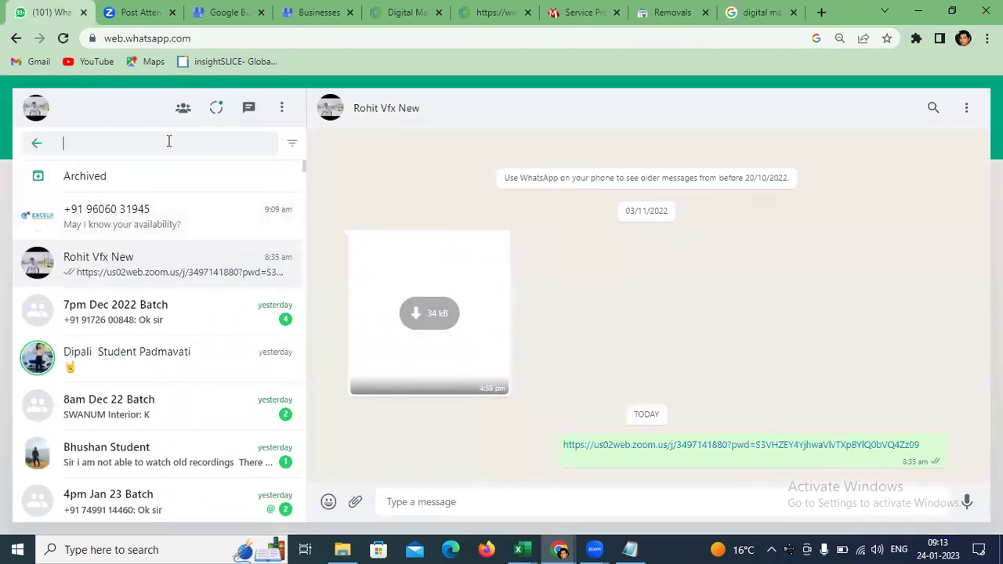
{"action": "type", "text": "kira"}
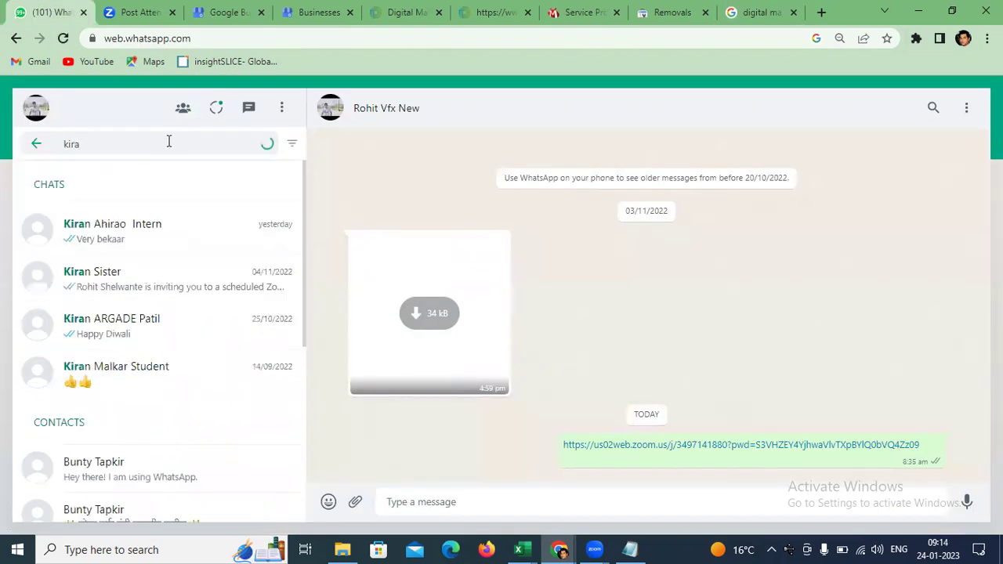
{"action": "left_click", "coordinate": [164, 230]}
- Copy the keyword list from "Learn Digital Marketing" to "best online digital marketing courses" out of the chat and paste it below the NAP line in Notepad
{"action": "scroll", "coordinate": [633, 389], "scroll_direction": "up", "scroll_amount": 2}
{"action": "scroll", "coordinate": [700, 390], "scroll_direction": "up", "scroll_amount": 1}
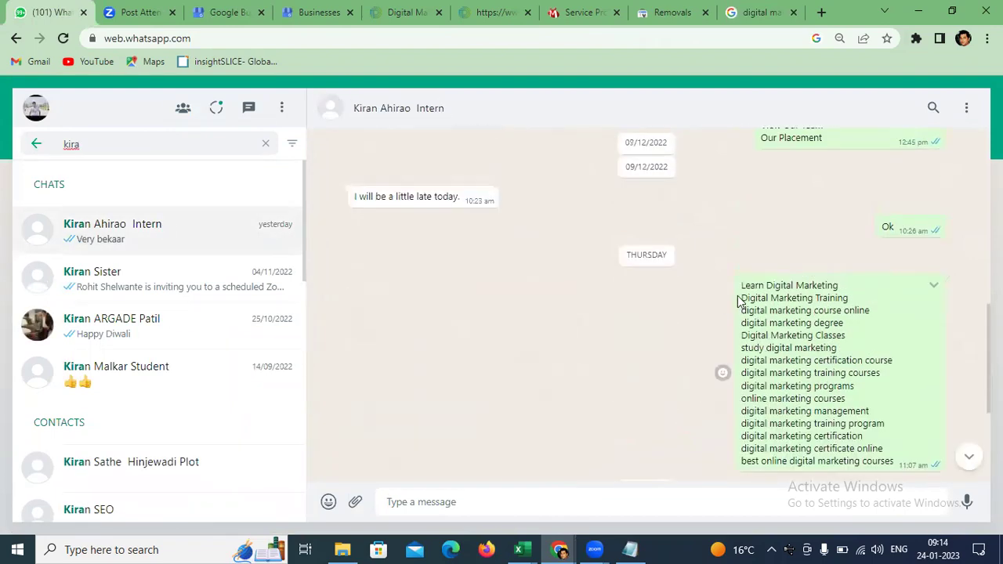
{"action": "left_click_drag", "start_coordinate": [742, 285], "coordinate": [897, 245]}
{"action": "right_click", "coordinate": [826, 194]}
{"action": "left_click", "coordinate": [710, 208]}
{"action": "key", "text": "alt+Tab"}
{"action": "key", "text": "Tab"}
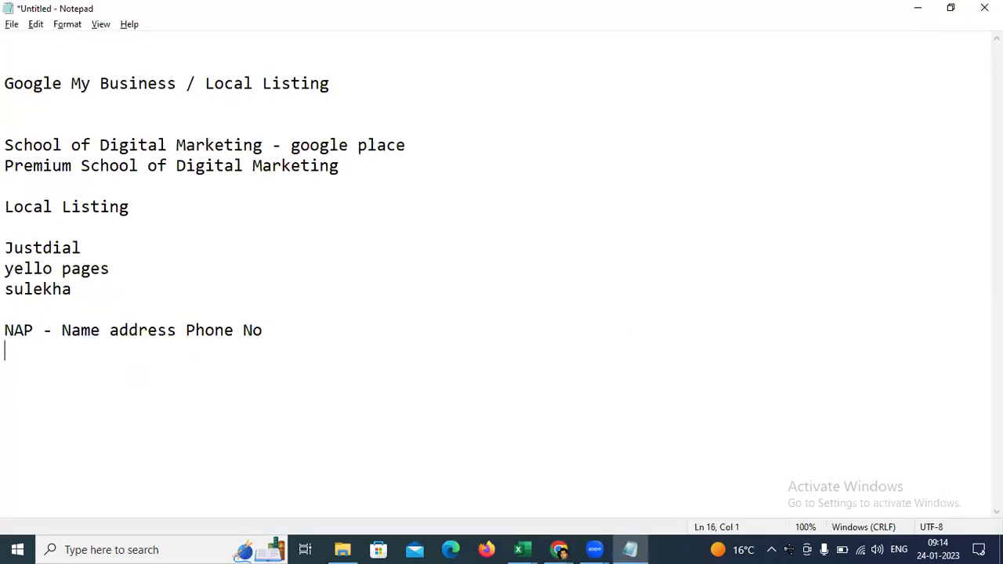
{"action": "type", "text": "Learn Digital Marketing Digital Marketing Training digital marketing course online digital marketing degree Digital Marketing Classes study digital marketing digital marketing certification course digital marketing training courses digital marketing programs online marketing courses digital marketing management digital marketing training program digital marketing certification digital marketing certificate online best online digital marketing courses"}
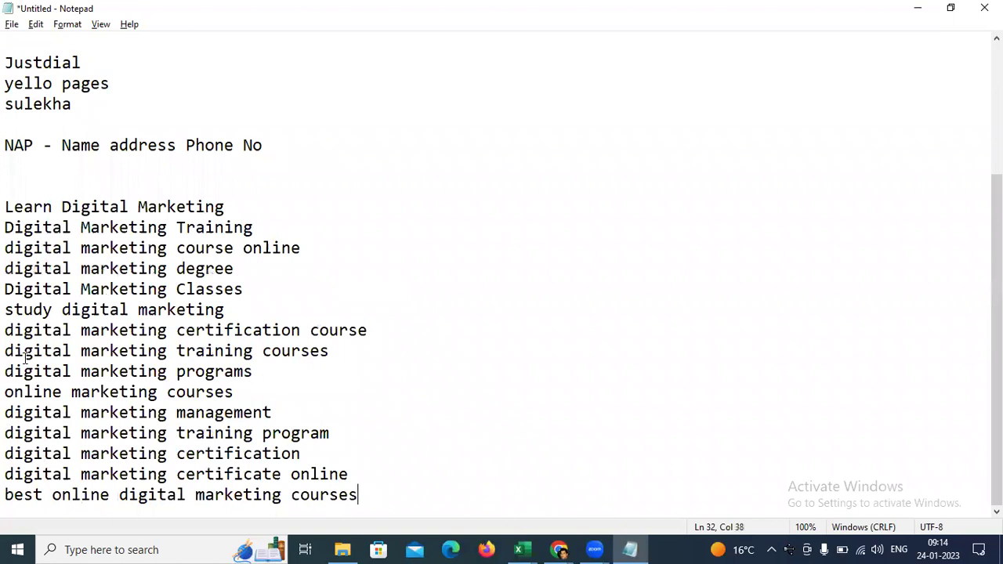
- Highlight example keywords in the pasted Notepad list, between the "digital marketing certificate online" and "digital marketing programs" lines
{"action": "left_click_drag", "start_coordinate": [5, 474], "coordinate": [310, 469]}
{"action": "left_click", "coordinate": [312, 459]}
{"action": "left_click_drag", "start_coordinate": [335, 433], "coordinate": [209, 371]}
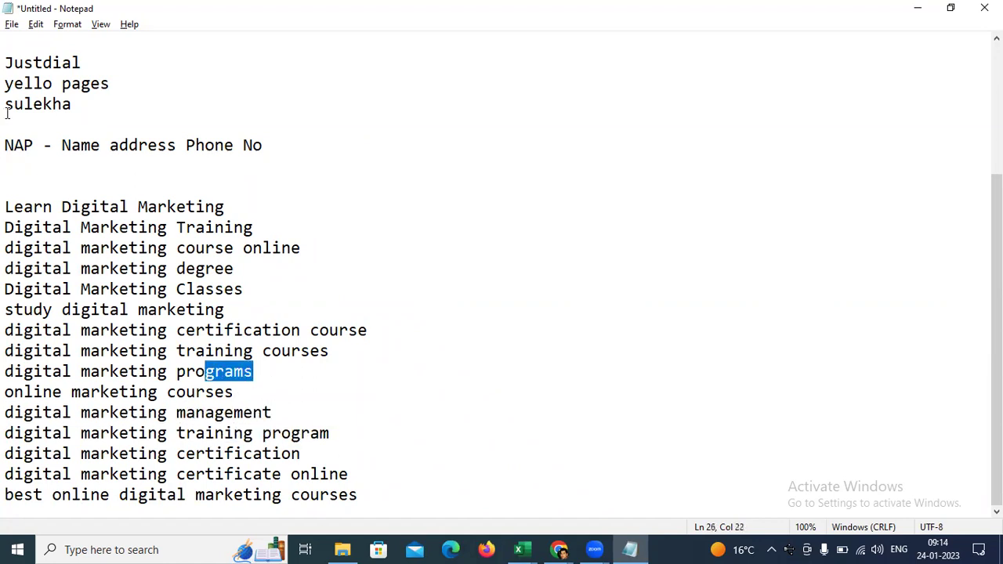
- Switch to Chrome, open the school website's home page from its blog tab and show the Pune courses overview at 100% zoom
{"action": "key", "text": "alt+Tab"}
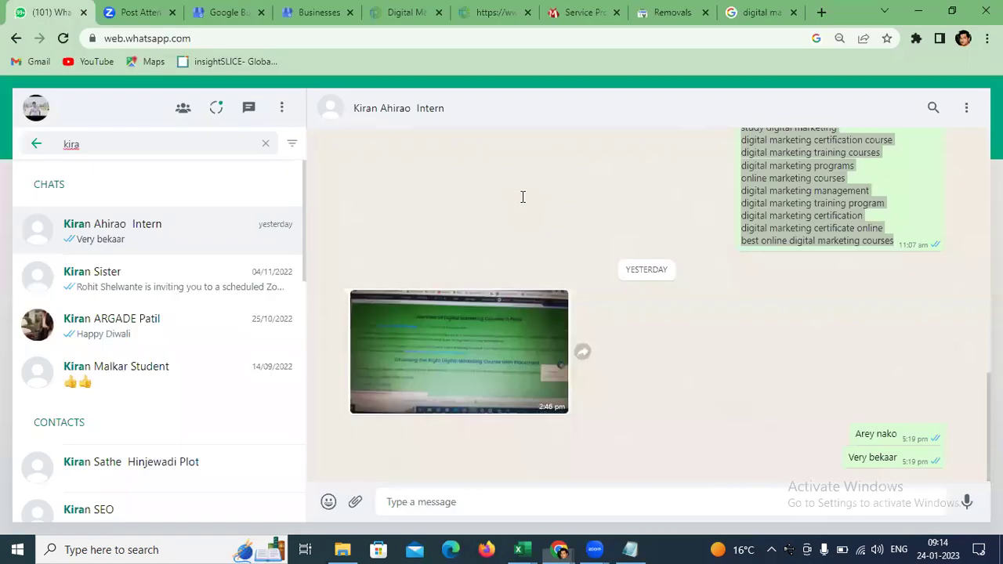
{"action": "left_click", "coordinate": [398, 12]}
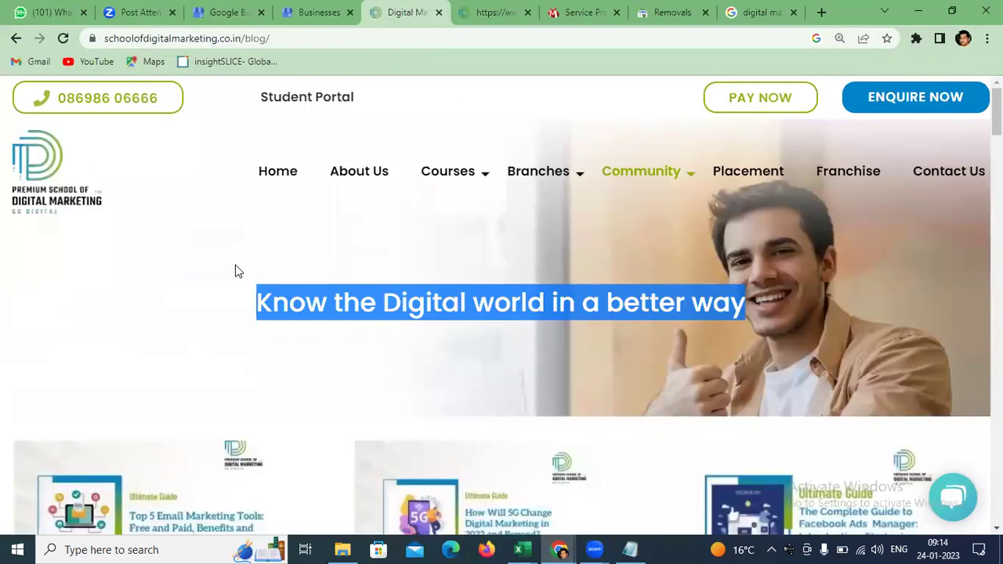
{"action": "left_click", "coordinate": [265, 175]}
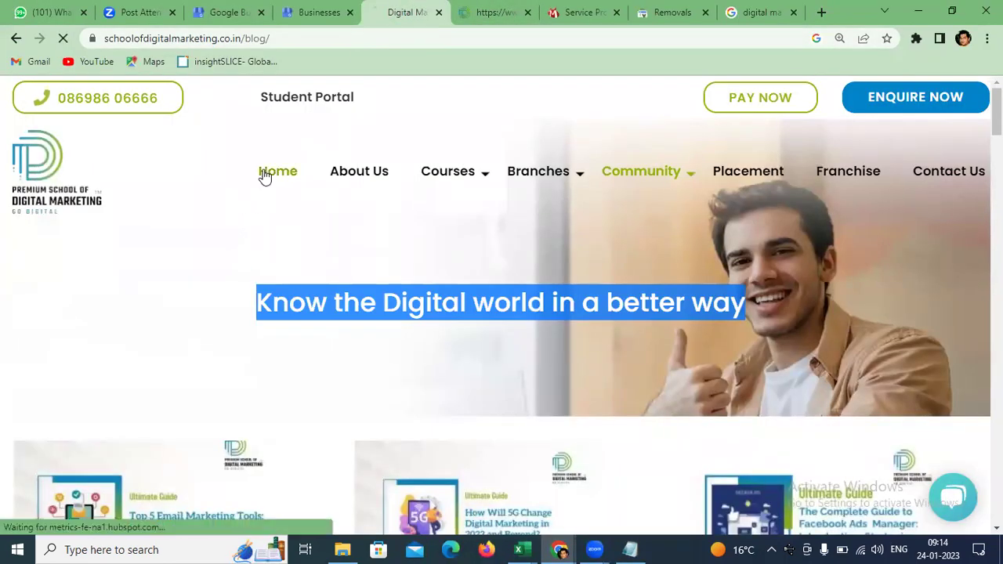
{"action": "key", "text": "ctrl+minus"}
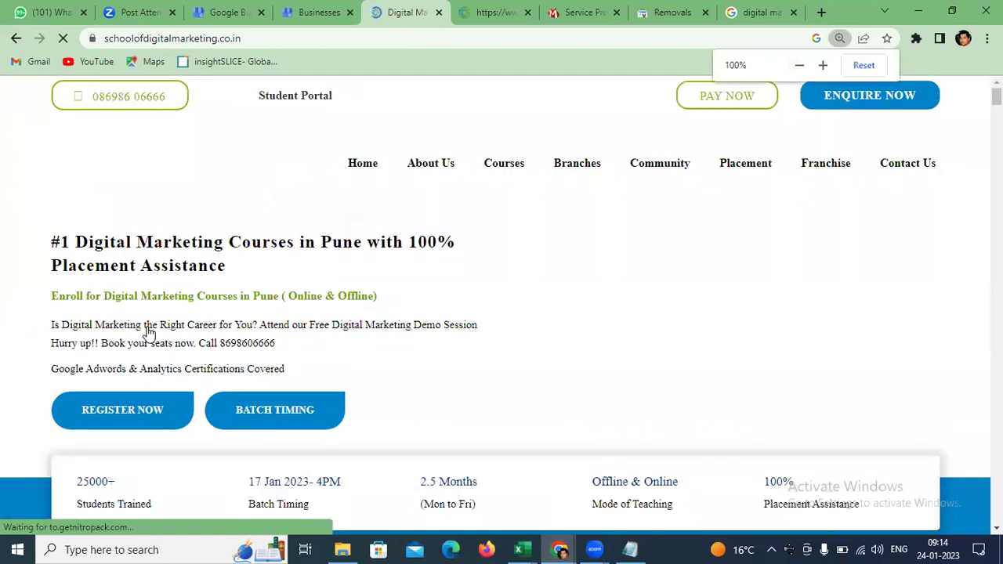
{"action": "scroll", "coordinate": [2, 283], "scroll_direction": "down", "scroll_amount": 7}
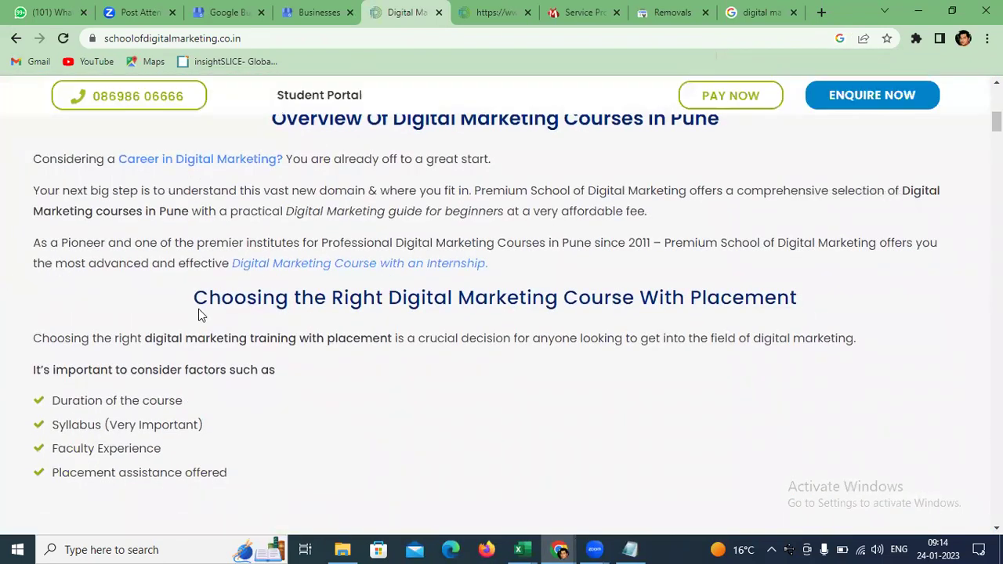
{"action": "scroll", "coordinate": [188, 307], "scroll_direction": "down", "scroll_amount": 1}
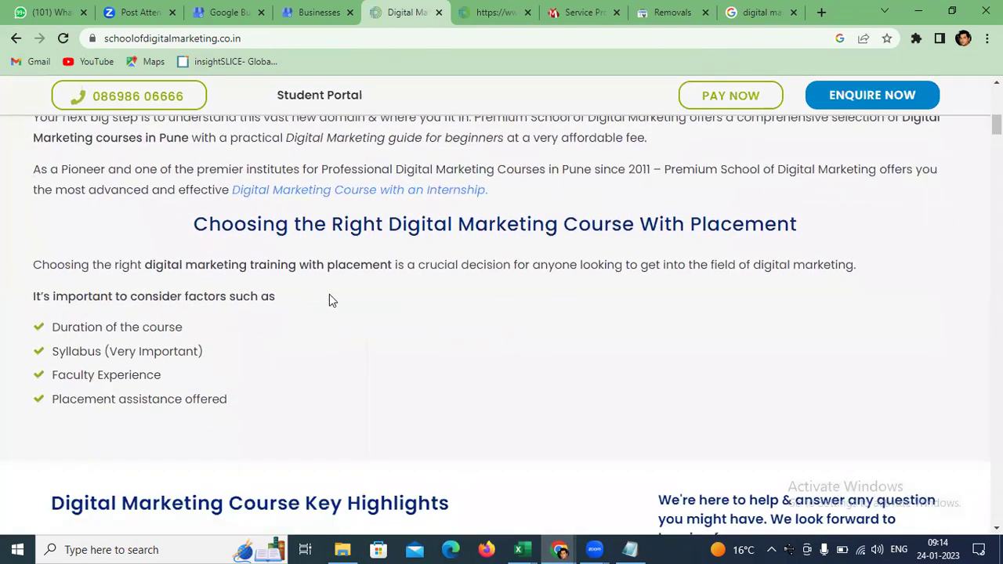
{"action": "scroll", "coordinate": [329, 296], "scroll_direction": "up", "scroll_amount": 2}
{"action": "scroll", "coordinate": [328, 297], "scroll_direction": "down", "scroll_amount": 1}
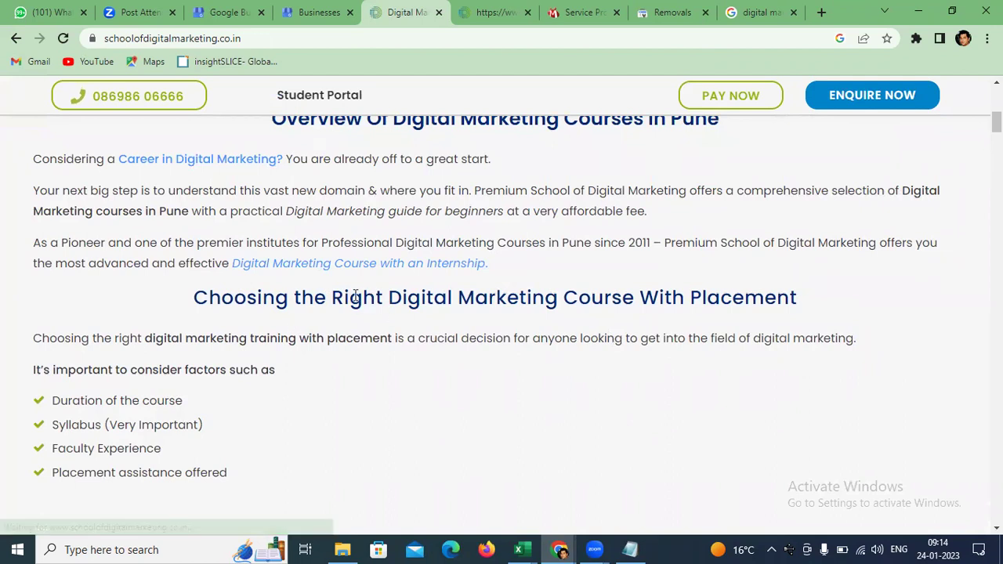
- Highlight the keyword phrases "Digital Marketing Course With Placement" and "digital marketing training with placement" in the home page text
{"action": "left_click_drag", "start_coordinate": [389, 299], "coordinate": [808, 306]}
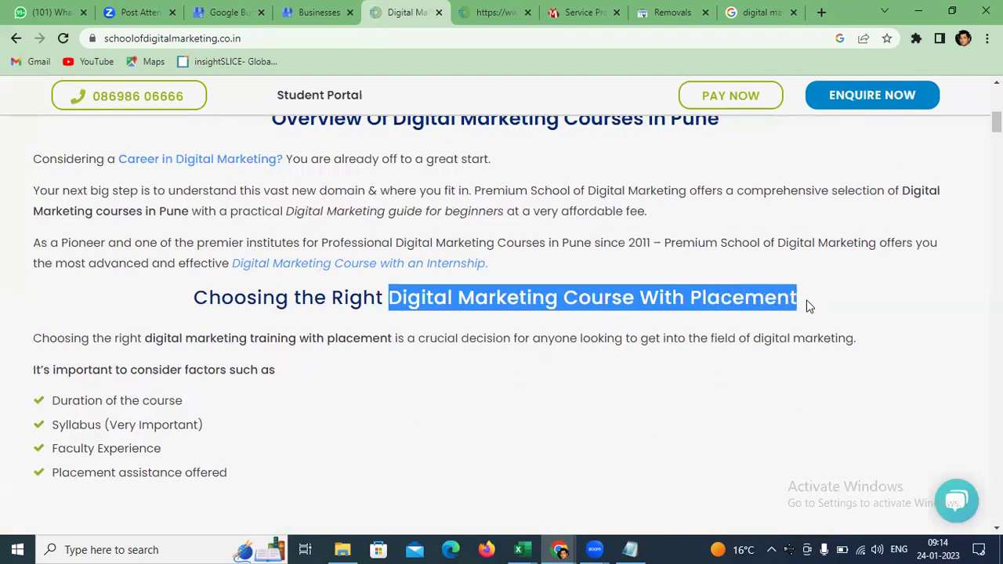
{"action": "left_click", "coordinate": [678, 293]}
{"action": "left_click_drag", "start_coordinate": [145, 337], "coordinate": [398, 340]}
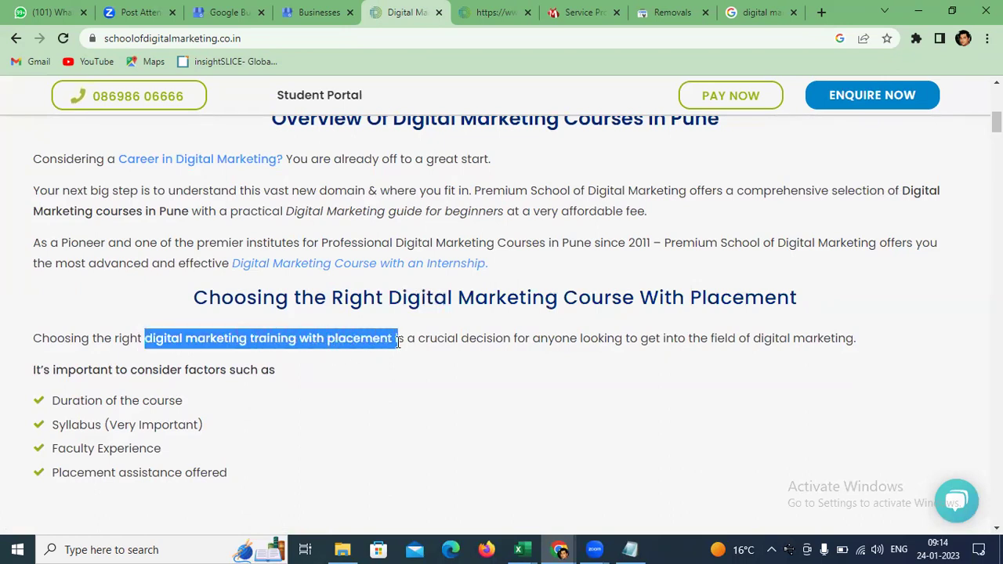
- In the Business Profile Manager tab, search Google for "digital marketing courses in pune with placement" and locate the school's organic result
{"action": "left_click", "coordinate": [315, 17]}
{"action": "left_click", "coordinate": [301, 37]}
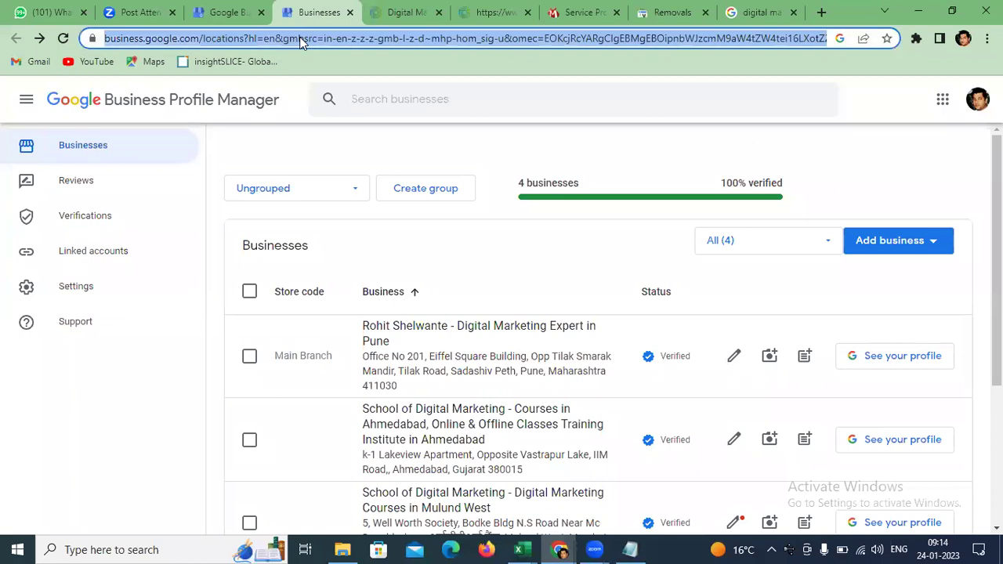
{"action": "type", "text": "digital marketing cour"}
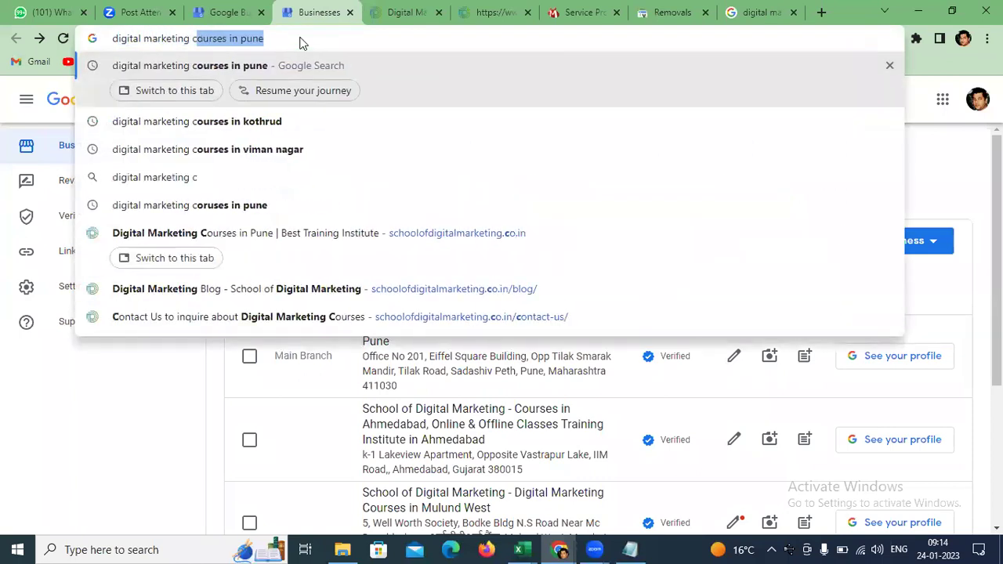
{"action": "key", "text": "BackSpace"}
{"action": "key", "text": "BackSpace"}
{"action": "key", "text": "BackSpace"}
{"action": "key", "text": "BackSpace"}
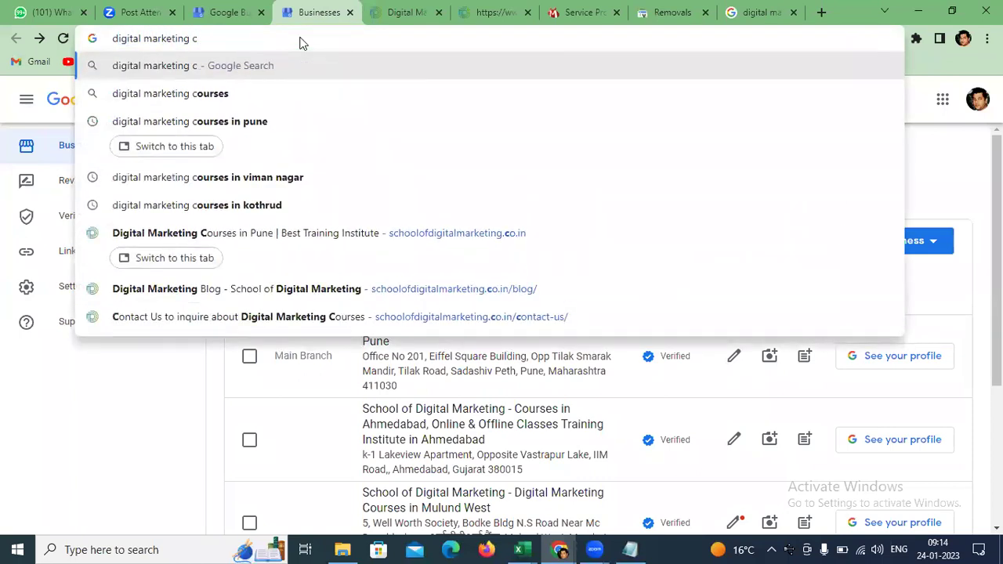
{"action": "key", "text": "BackSpace"}
{"action": "type", "text": "training "}
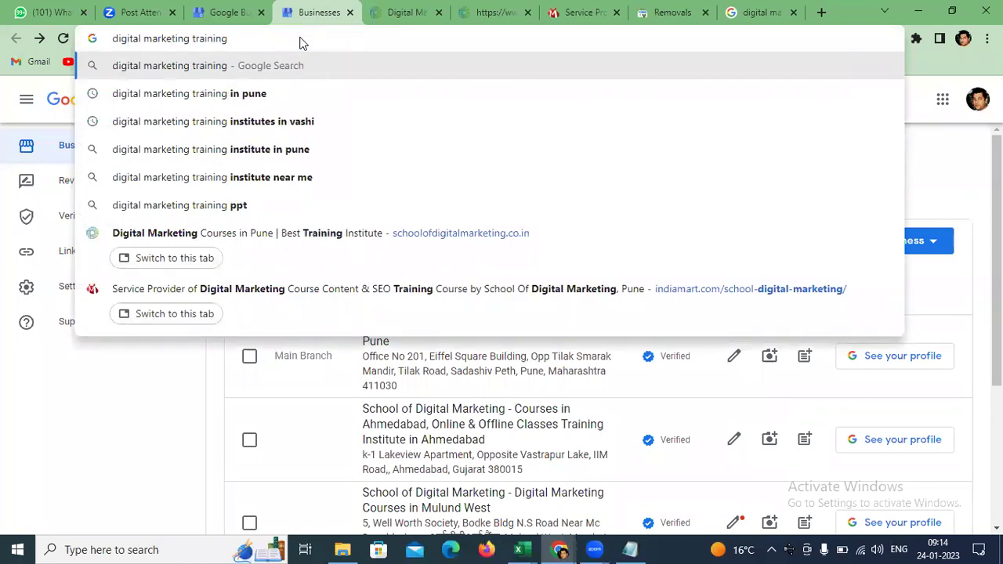
{"action": "type", "text": "in pune with pl"}
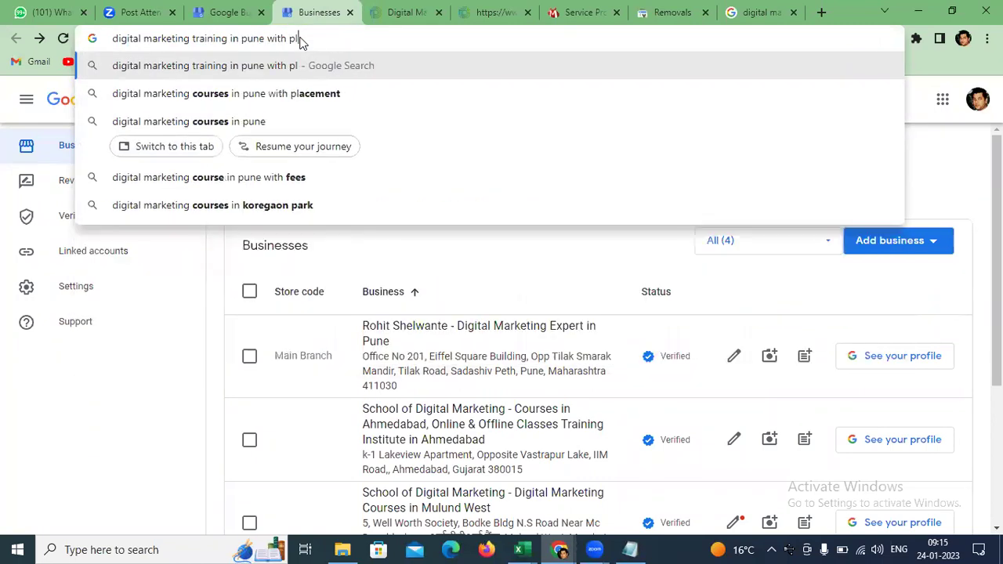
{"action": "key", "text": "Down"}
{"action": "key", "text": "Return"}
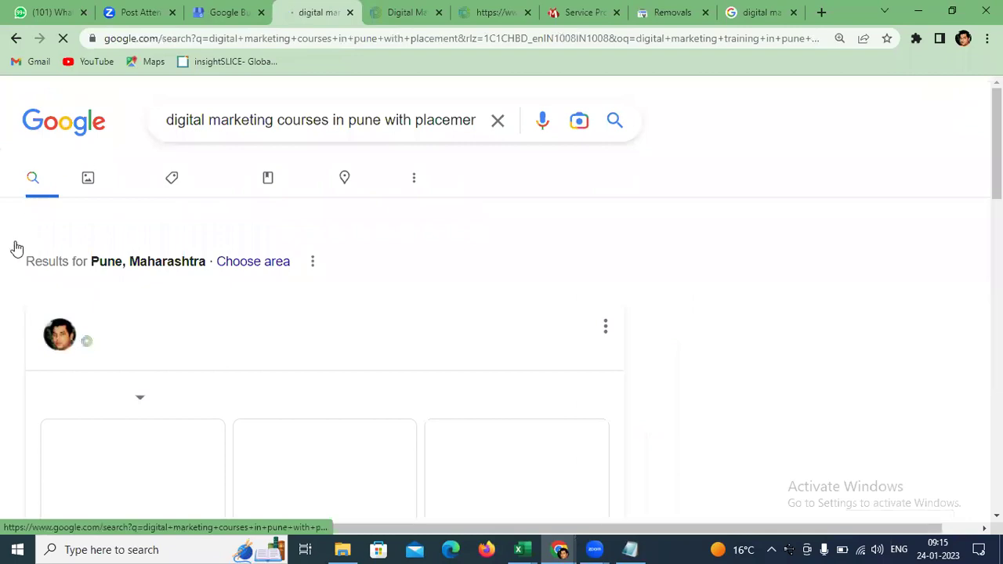
{"action": "scroll", "coordinate": [15, 247], "scroll_direction": "down", "scroll_amount": 5}
{"action": "scroll", "coordinate": [15, 248], "scroll_direction": "down", "scroll_amount": 15}
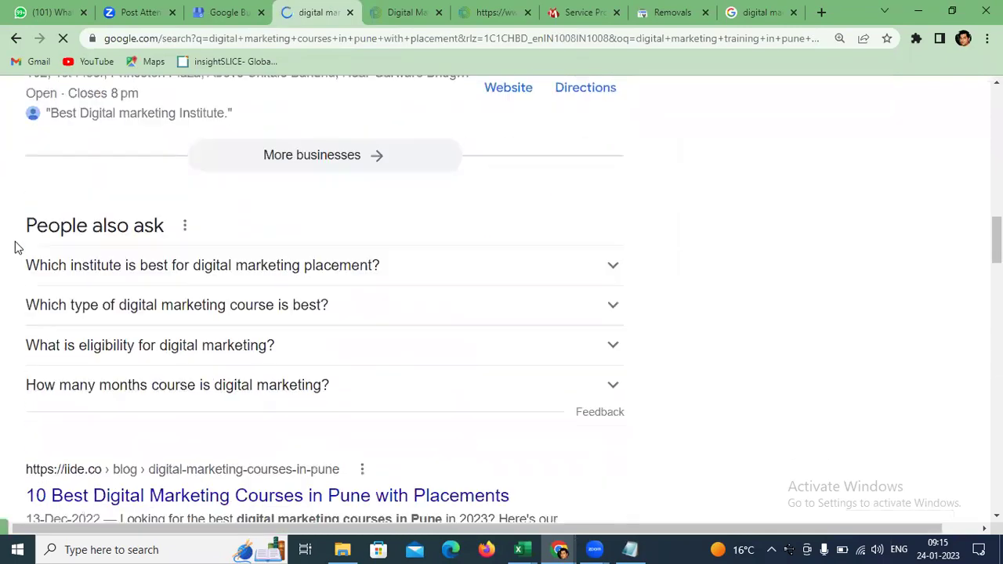
{"action": "scroll", "coordinate": [152, 291], "scroll_direction": "down", "scroll_amount": 5}
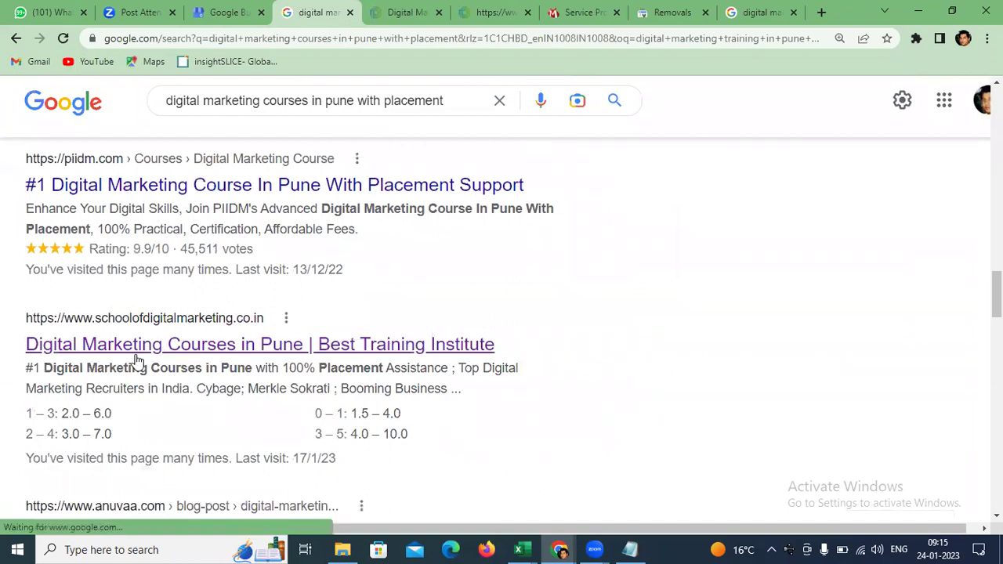
{"action": "scroll", "coordinate": [139, 358], "scroll_direction": "up", "scroll_amount": 1}
- Search Google for "digital marketing classes in pune" and check the school's placement in the map and organic results
{"action": "left_click_drag", "start_coordinate": [262, 99], "coordinate": [478, 123]}
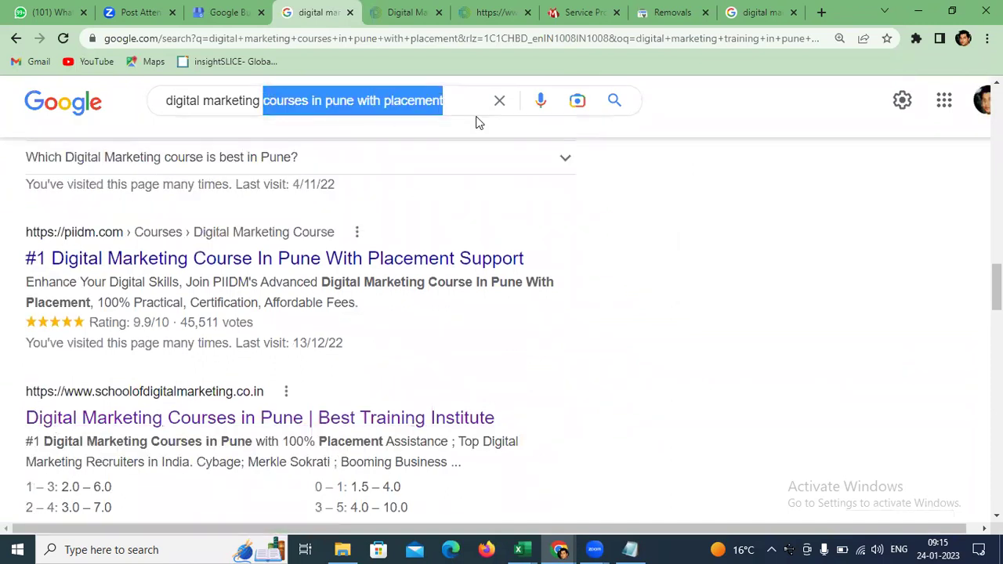
{"action": "type", "text": "class"}
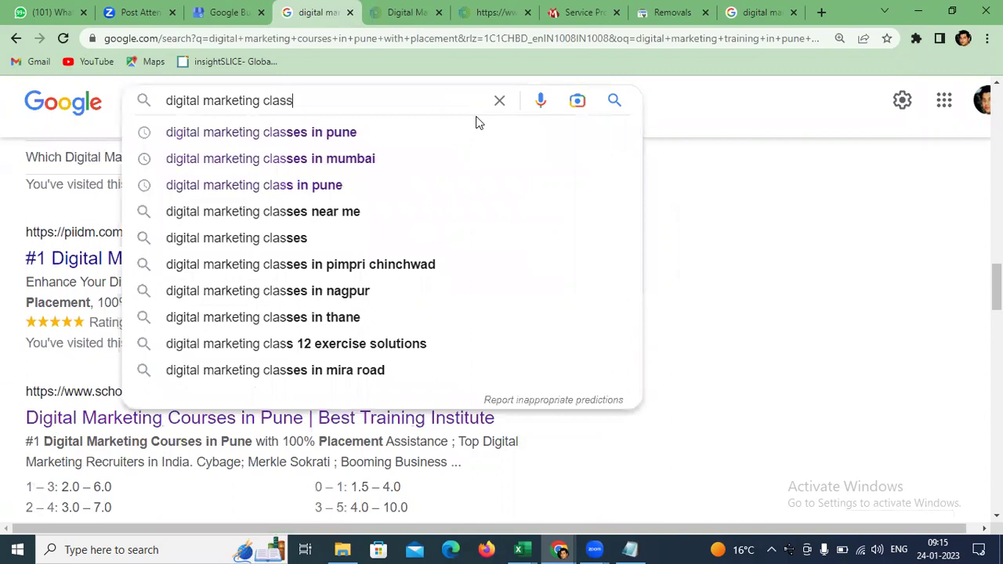
{"action": "type", "text": "es in pune"}
{"action": "key", "text": "Return"}
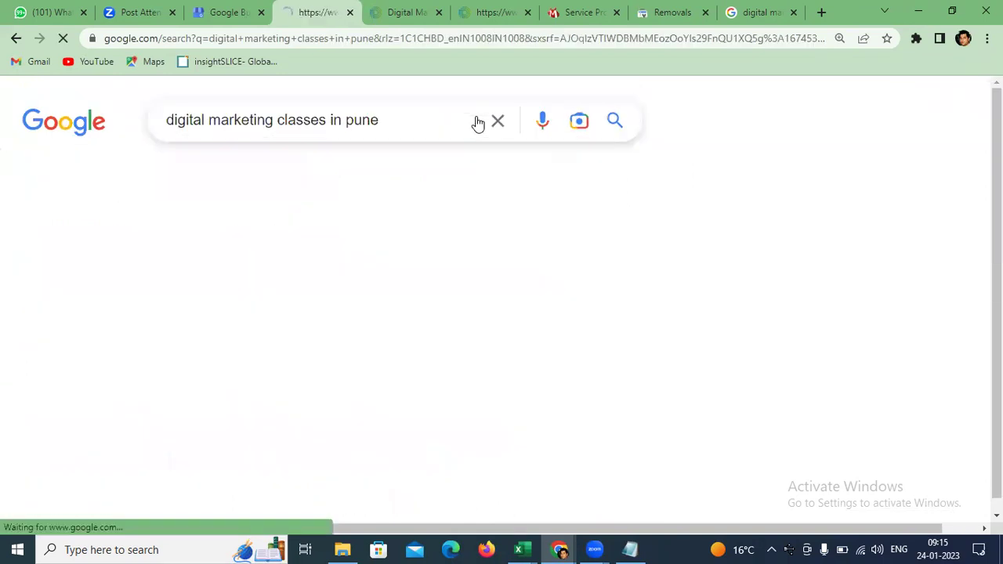
{"action": "scroll", "coordinate": [1, 314], "scroll_direction": "down", "scroll_amount": 10}
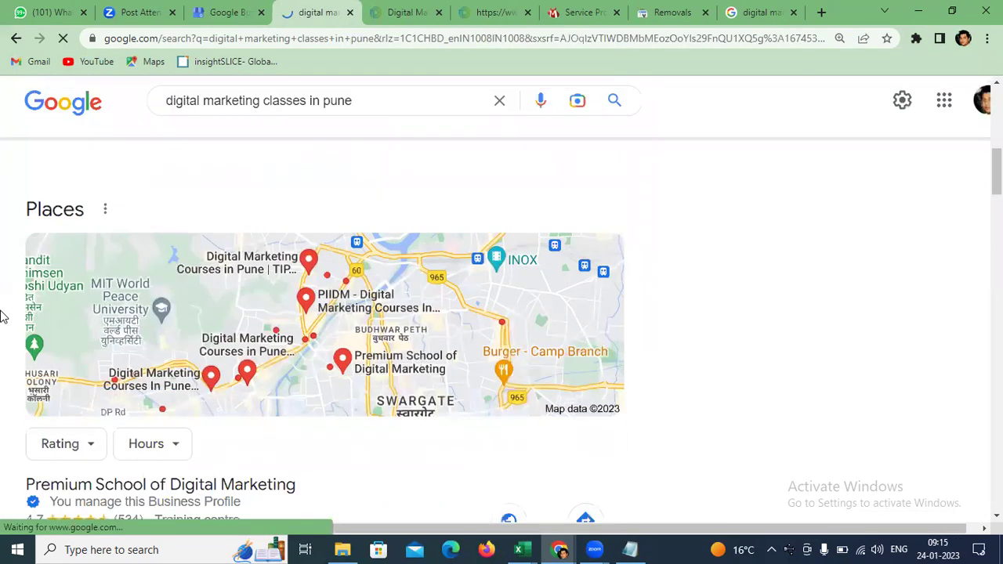
{"action": "scroll", "coordinate": [2, 313], "scroll_direction": "down", "scroll_amount": 5}
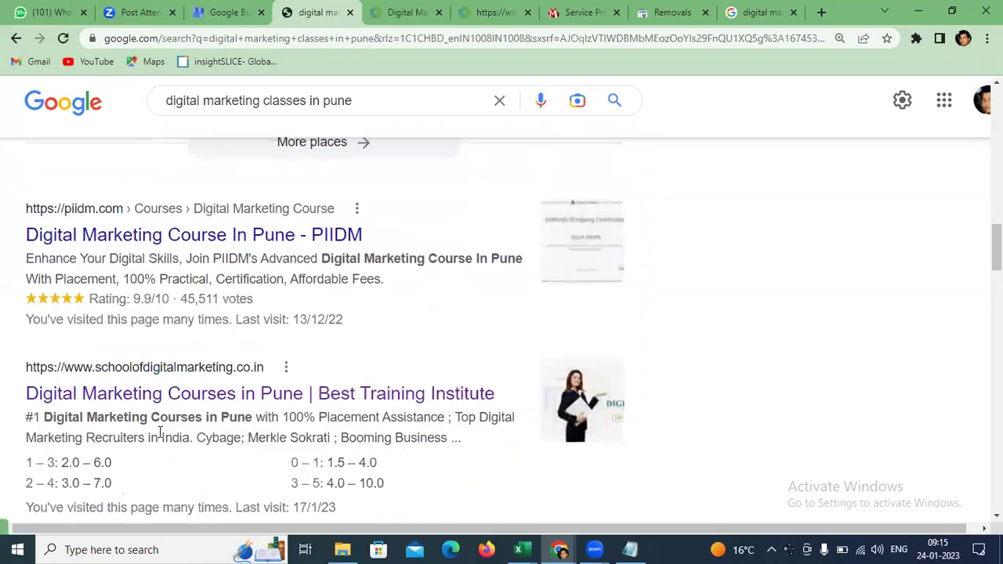
- Change the Google query to "digital marketing training in pune" and check where the school ranks in the organic results
{"action": "left_click_drag", "start_coordinate": [263, 97], "coordinate": [308, 110]}
{"action": "type", "text": "trainin"}
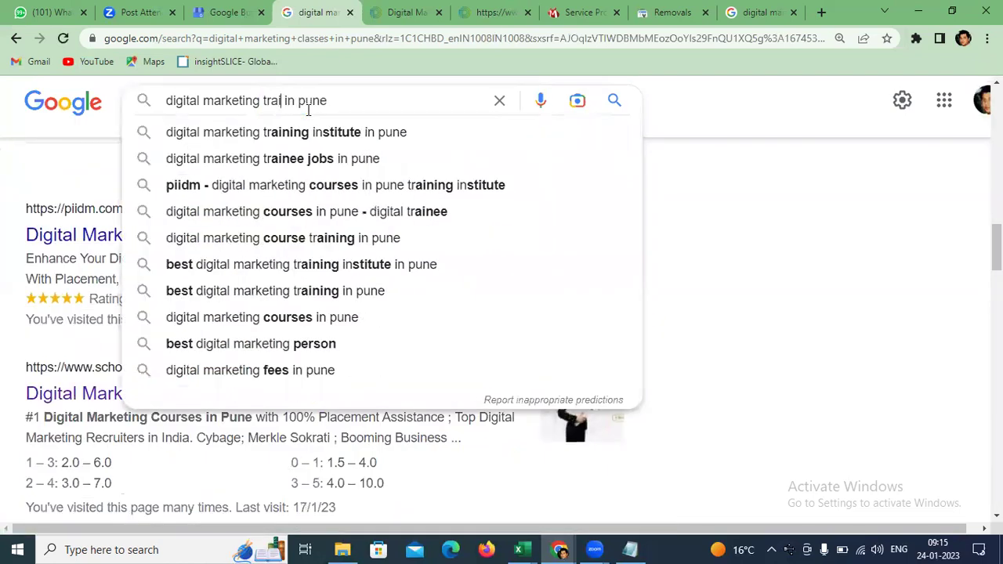
{"action": "type", "text": "g"}
{"action": "key", "text": "Return"}
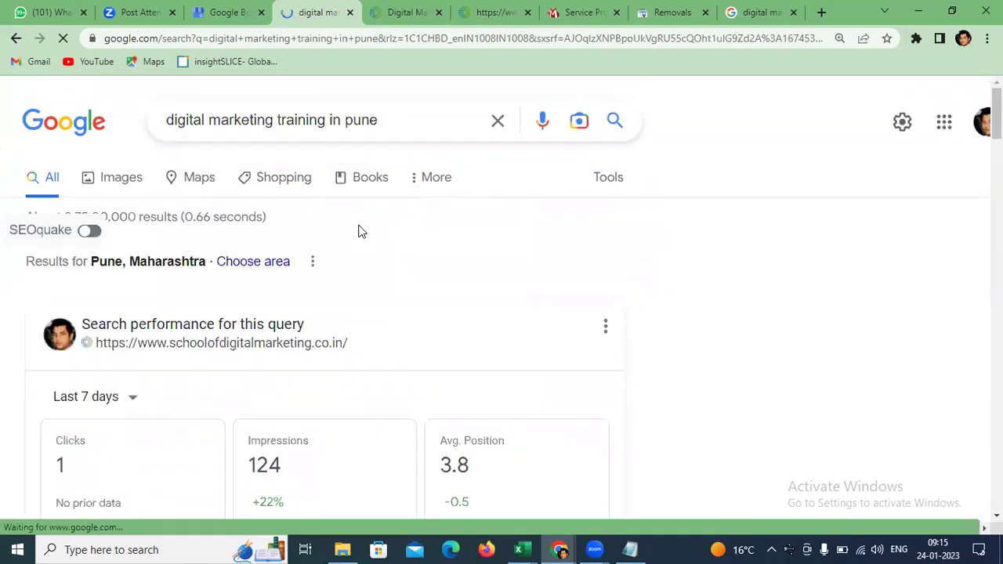
{"action": "scroll", "coordinate": [358, 228], "scroll_direction": "down", "scroll_amount": 3}
{"action": "scroll", "coordinate": [352, 237], "scroll_direction": "down", "scroll_amount": 10}
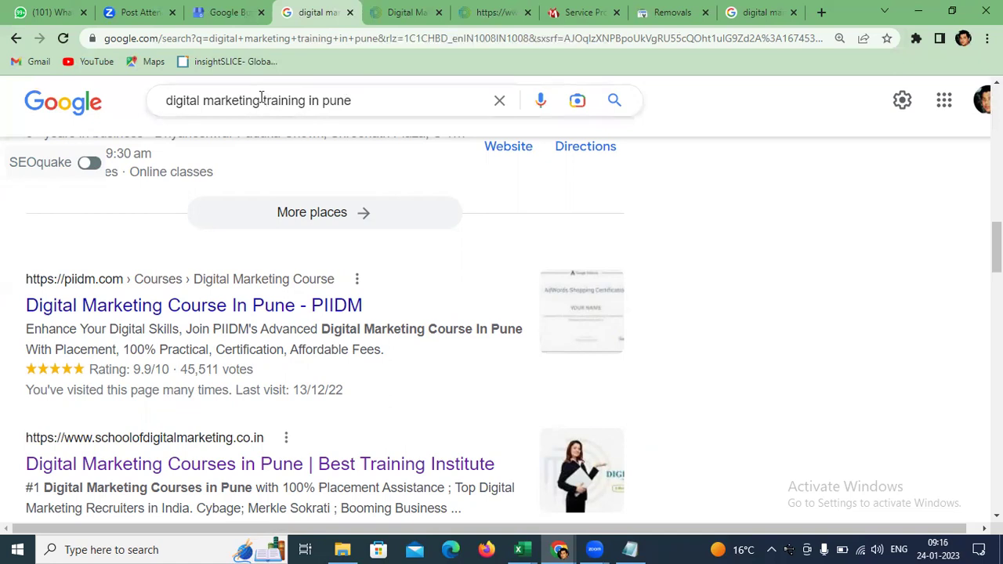
- Switch to WhatsApp Web, search the chats for the student by first name and open that conversation
{"action": "left_click", "coordinate": [44, 12]}
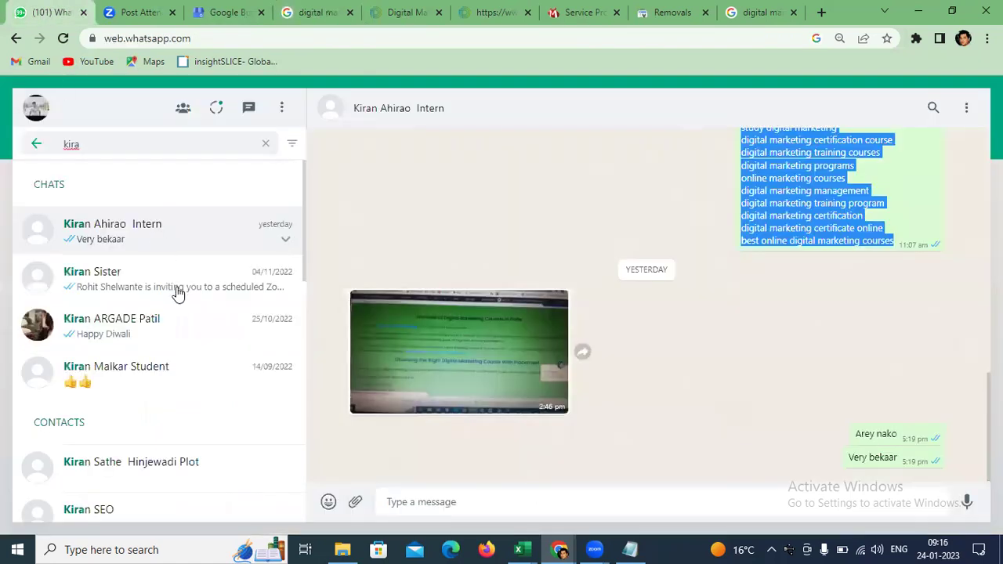
{"action": "left_click", "coordinate": [263, 143]}
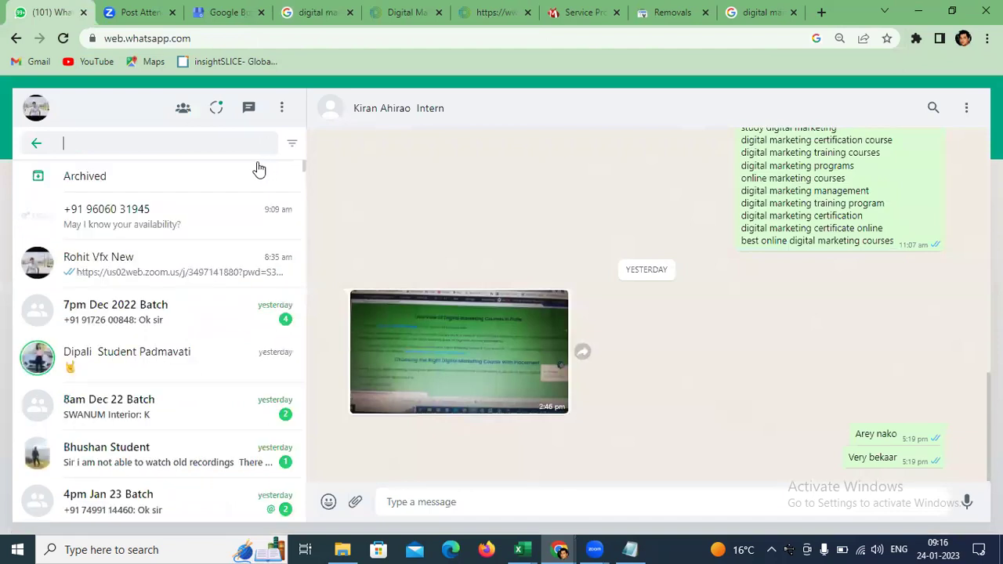
{"action": "type", "text": "a"}
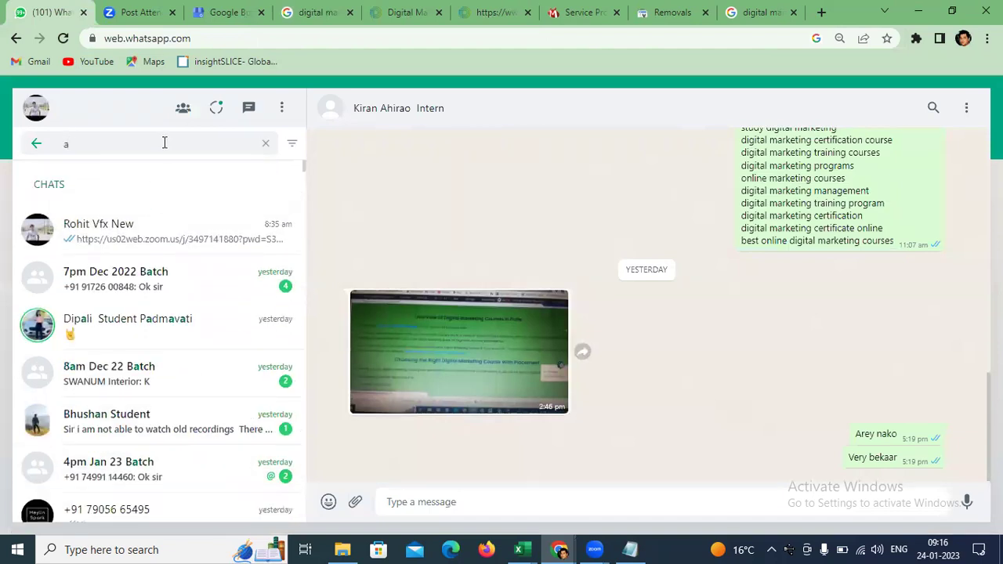
{"action": "type", "text": "tul"}
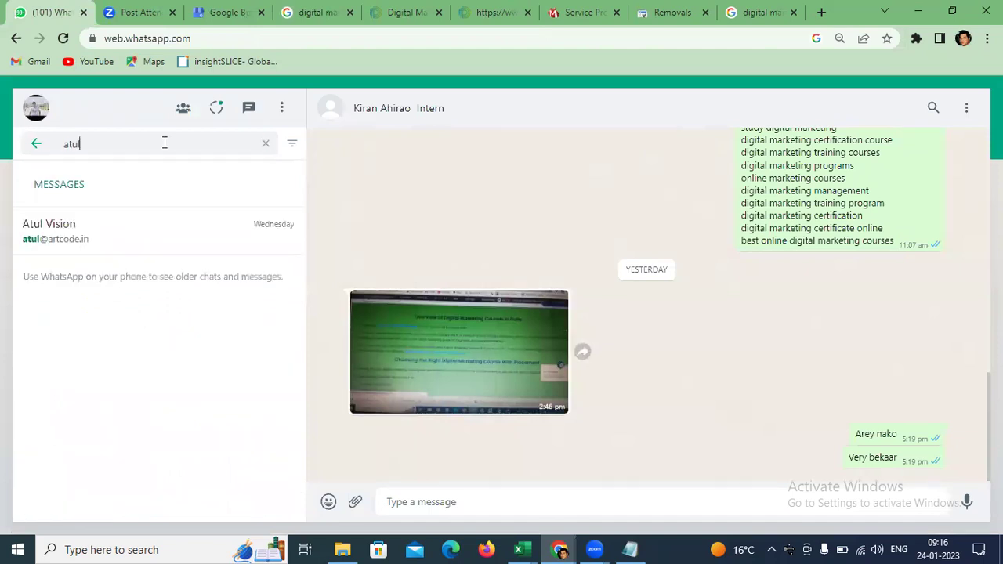
{"action": "left_click", "coordinate": [161, 241]}
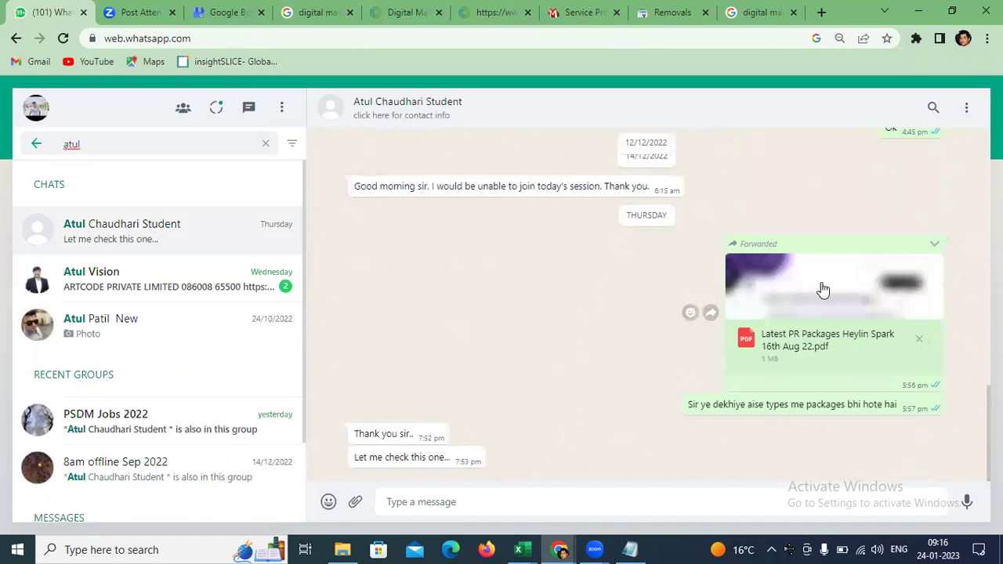
- Download the "Latest PR Packages Heylin Spark 16th Aug 22.pdf" attachment, open it and view the Bestseller Digital PR Package at 125% zoom
{"action": "left_click", "coordinate": [823, 290]}
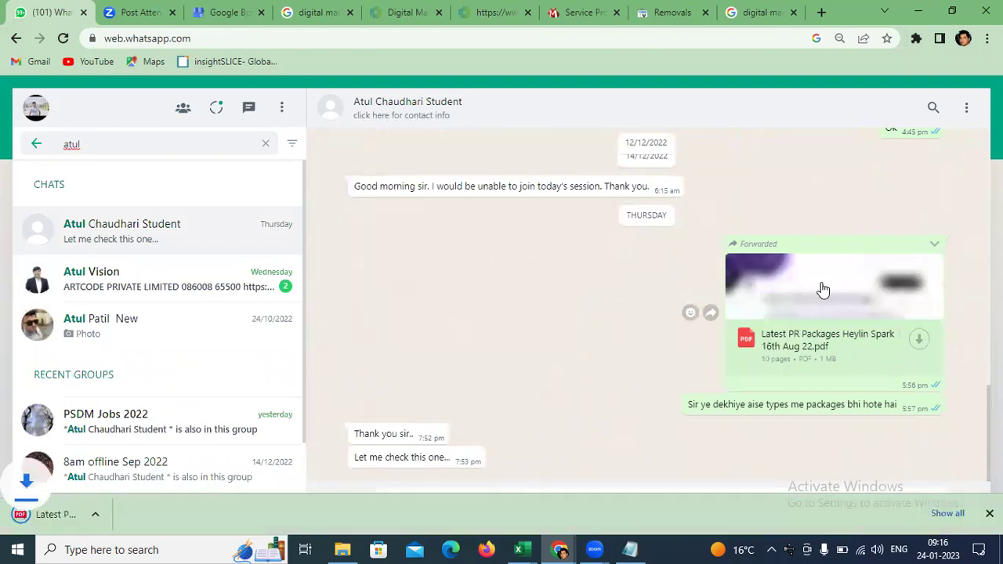
{"action": "left_click", "coordinate": [86, 514]}
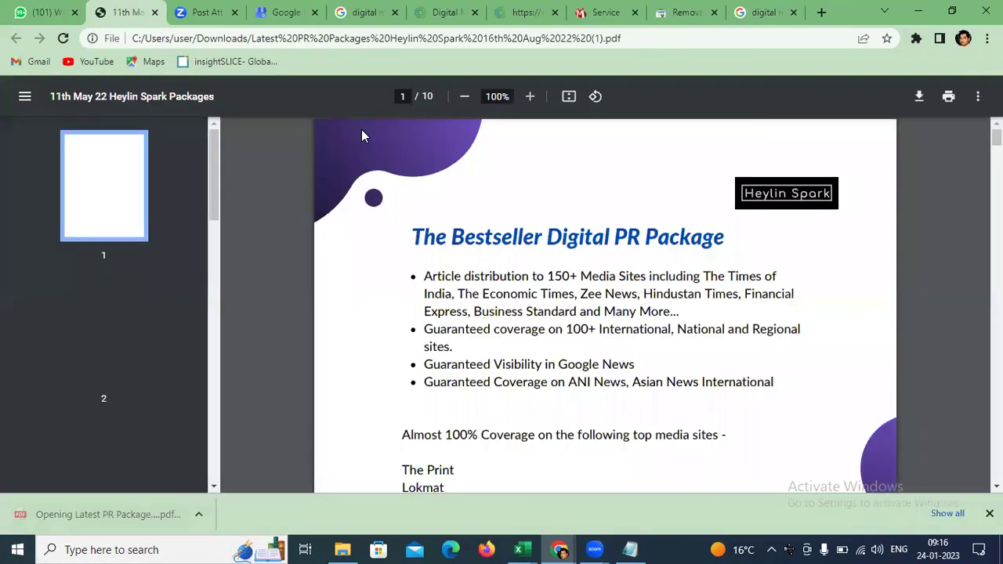
{"action": "left_click", "coordinate": [529, 96]}
{"action": "left_click", "coordinate": [529, 96]}
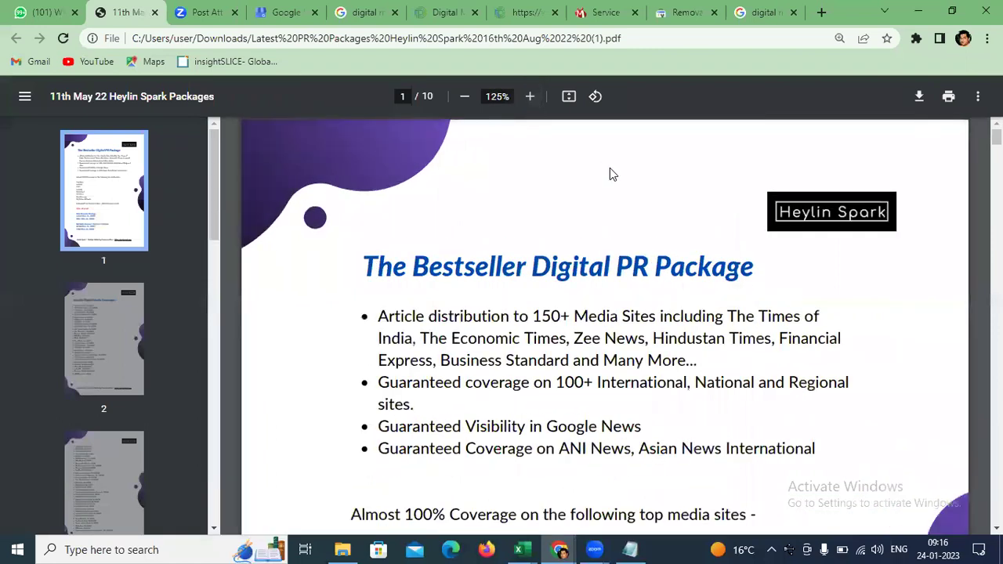
{"action": "scroll", "coordinate": [711, 298], "scroll_direction": "down", "scroll_amount": 1}
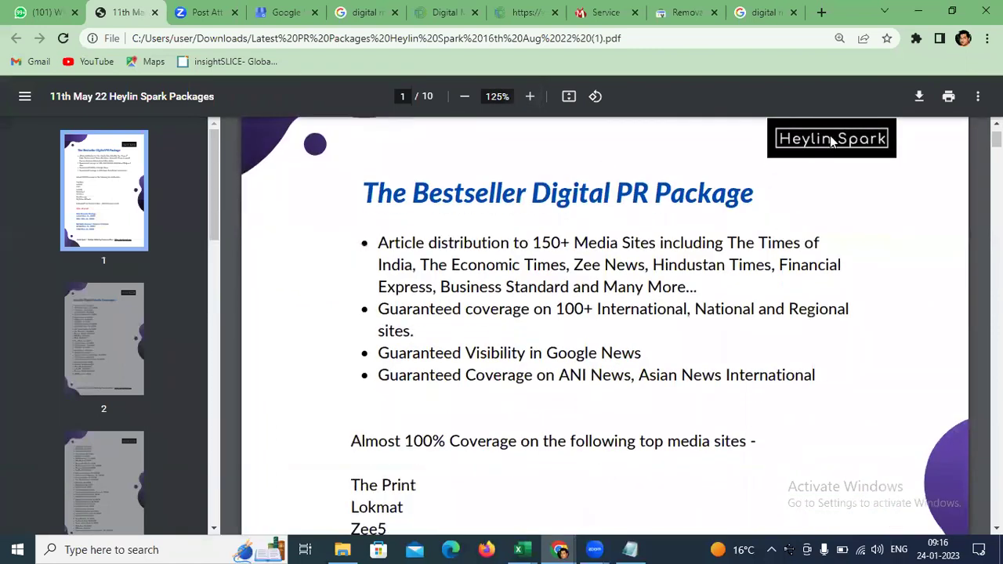
- Search Google for "helyin spark" in the IndiaMART tab and open the heylinspark.com website from the results
{"action": "left_click", "coordinate": [597, 11]}
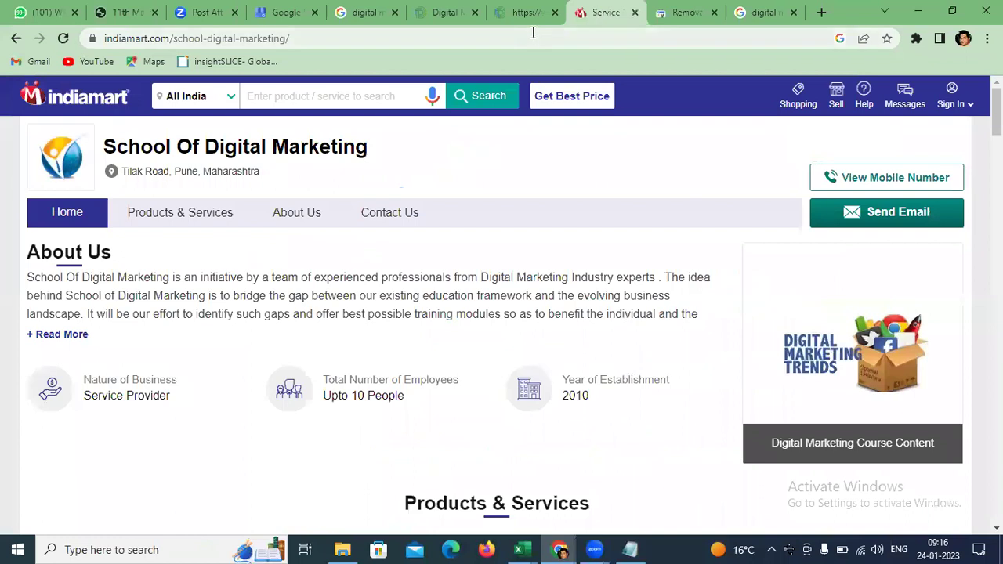
{"action": "left_click", "coordinate": [532, 32]}
{"action": "type", "text": "helyin spark"}
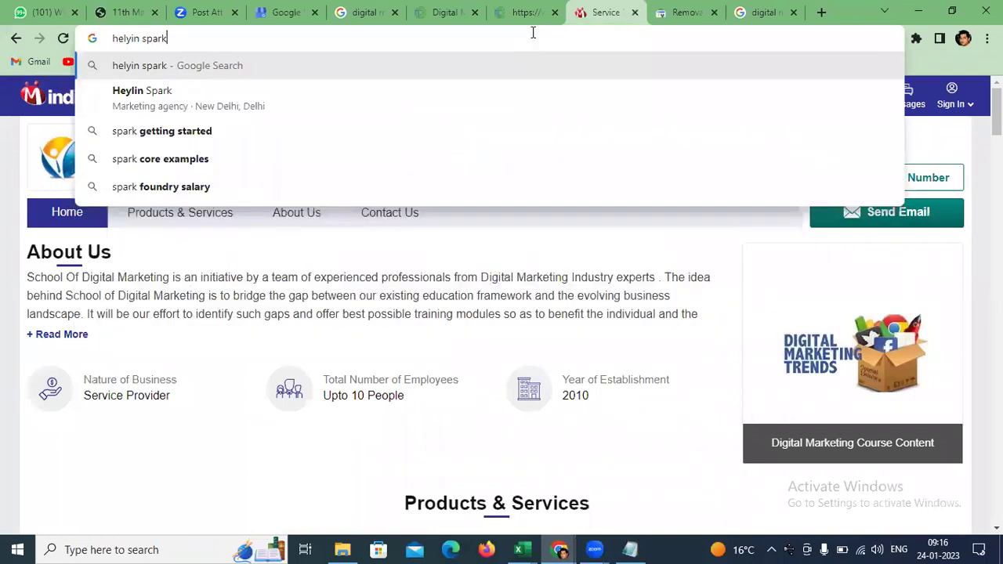
{"action": "key", "text": "Return"}
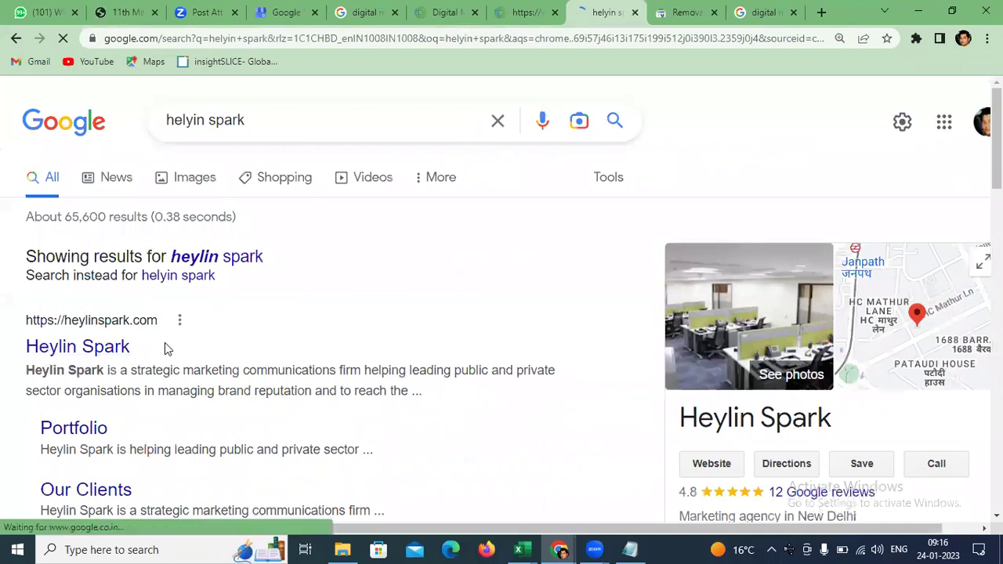
{"action": "double_click", "coordinate": [157, 373]}
{"action": "left_click_drag", "start_coordinate": [317, 375], "coordinate": [502, 384]}
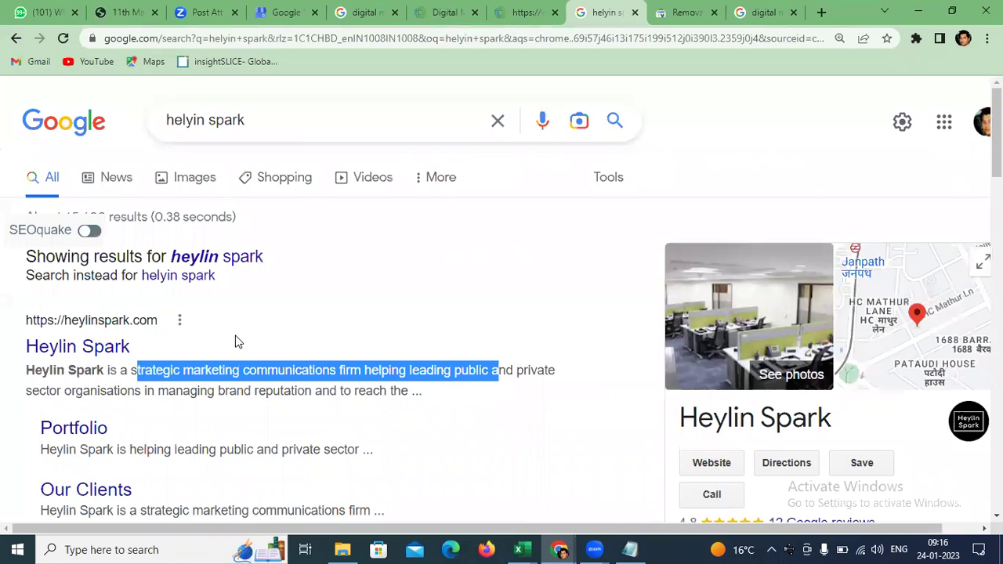
{"action": "left_click", "coordinate": [66, 362]}
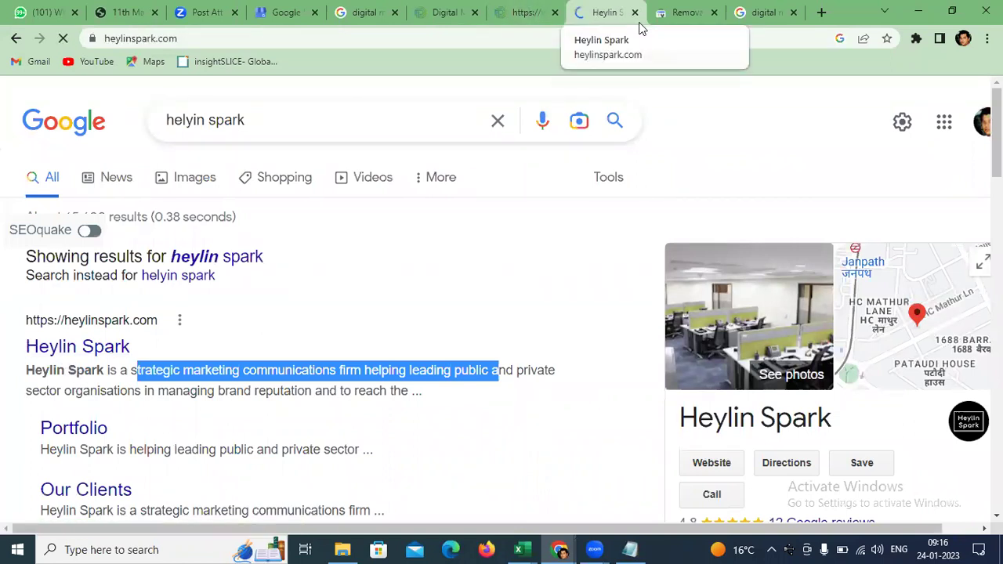
{"action": "key", "text": "alt+Tab"}
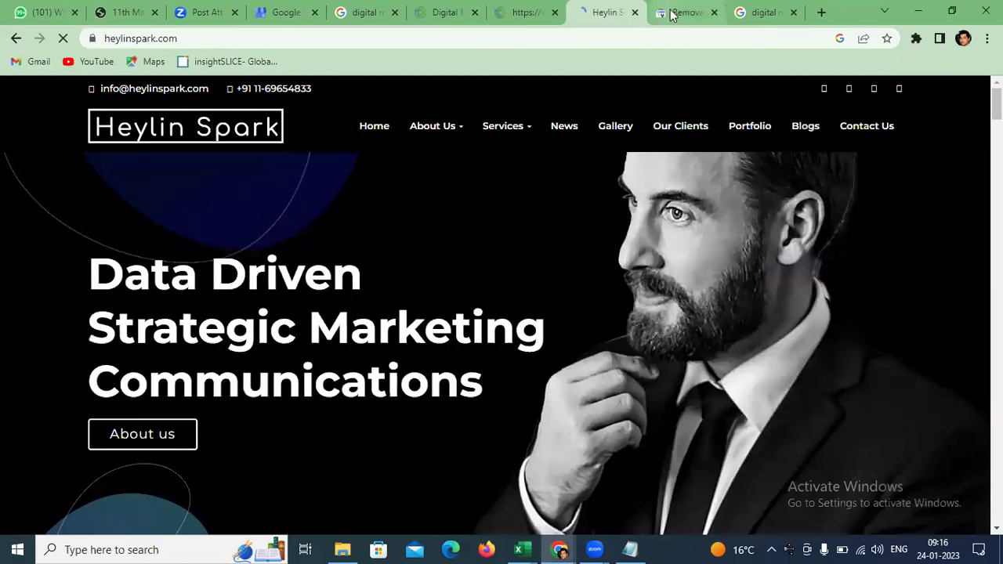
{"action": "left_click", "coordinate": [259, 15]}
{"action": "left_click", "coordinate": [206, 12]}
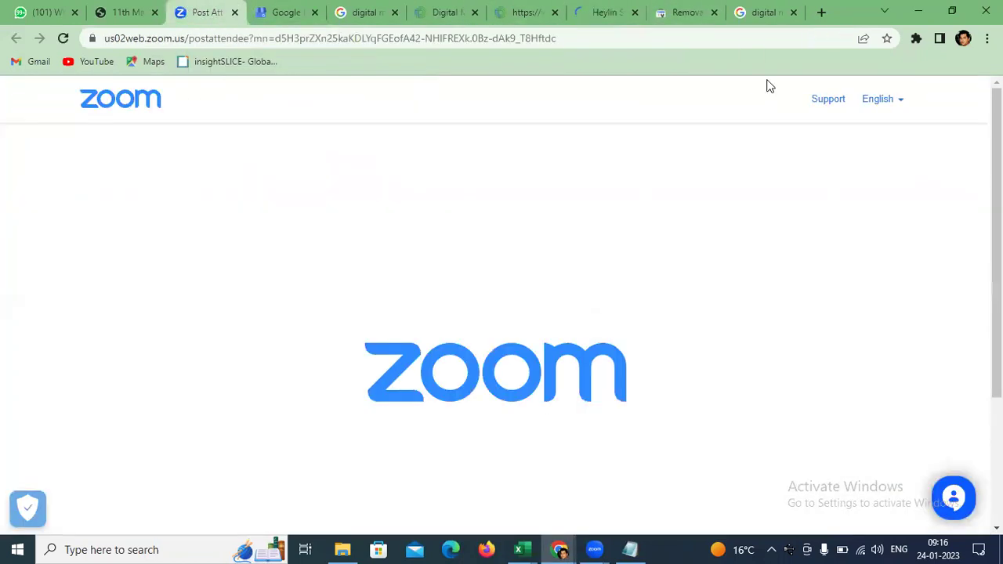
{"action": "key", "text": "alt+Tab"}
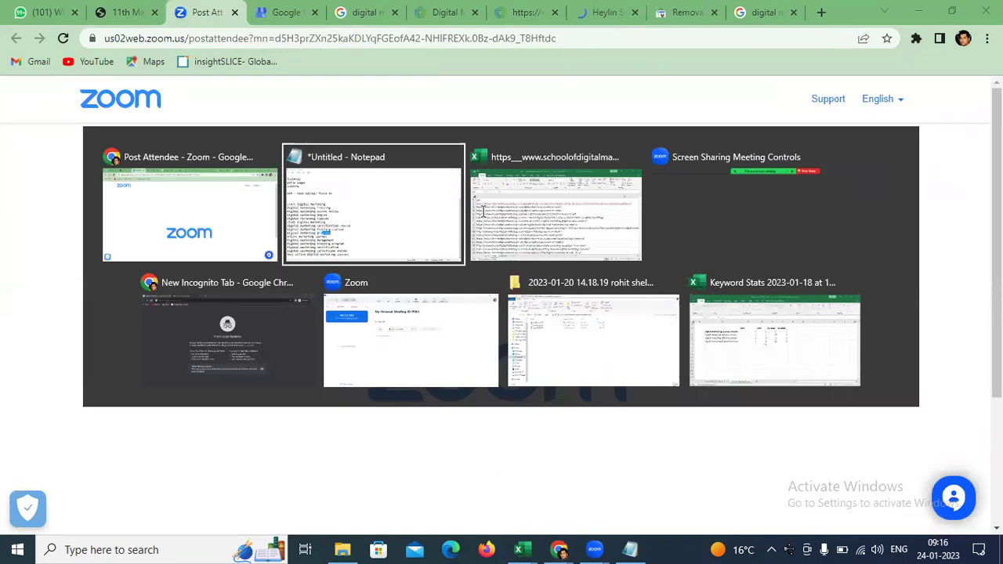
{"action": "key", "text": "alt+Tab"}
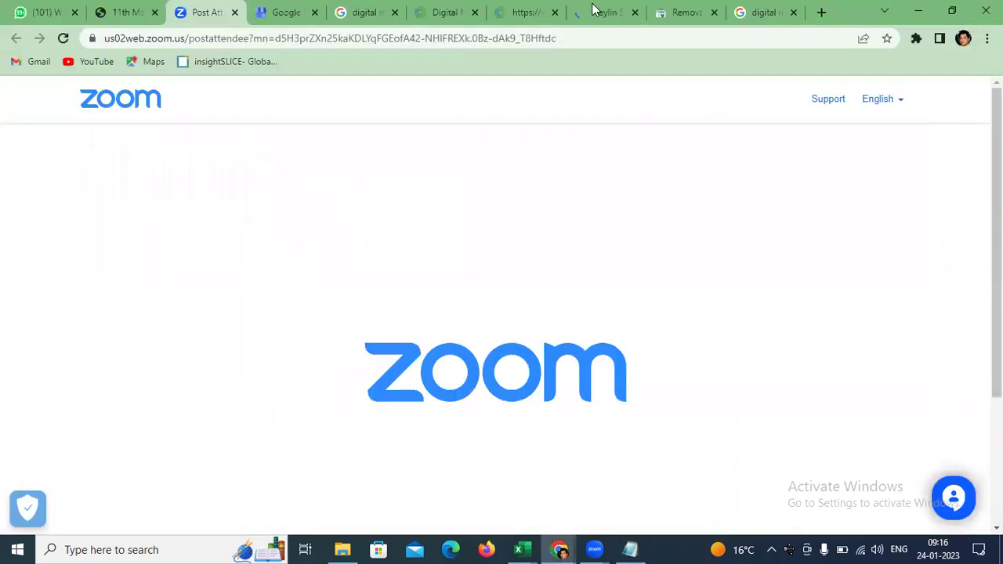
{"action": "left_click", "coordinate": [781, 14]}
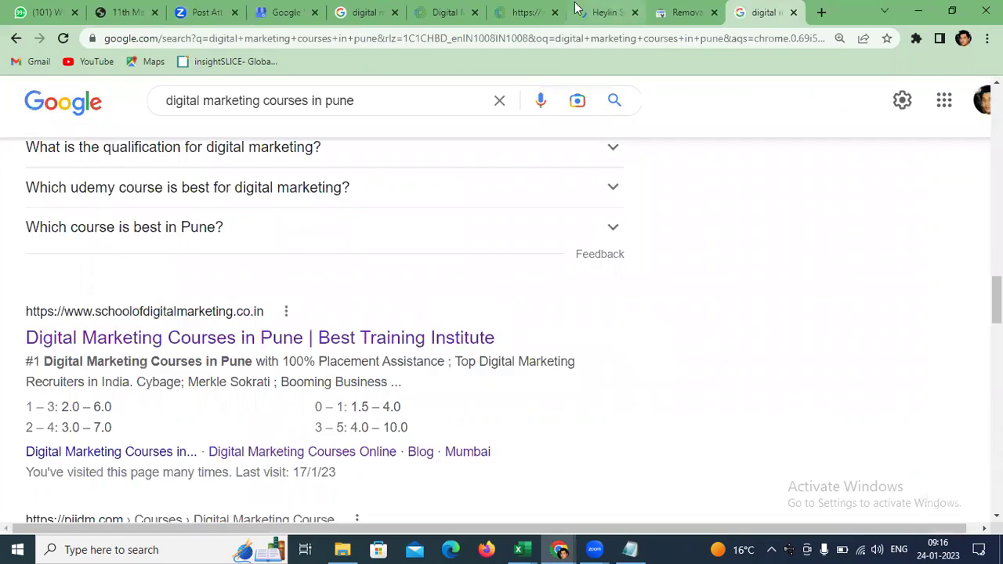
{"action": "left_click", "coordinate": [577, 10]}
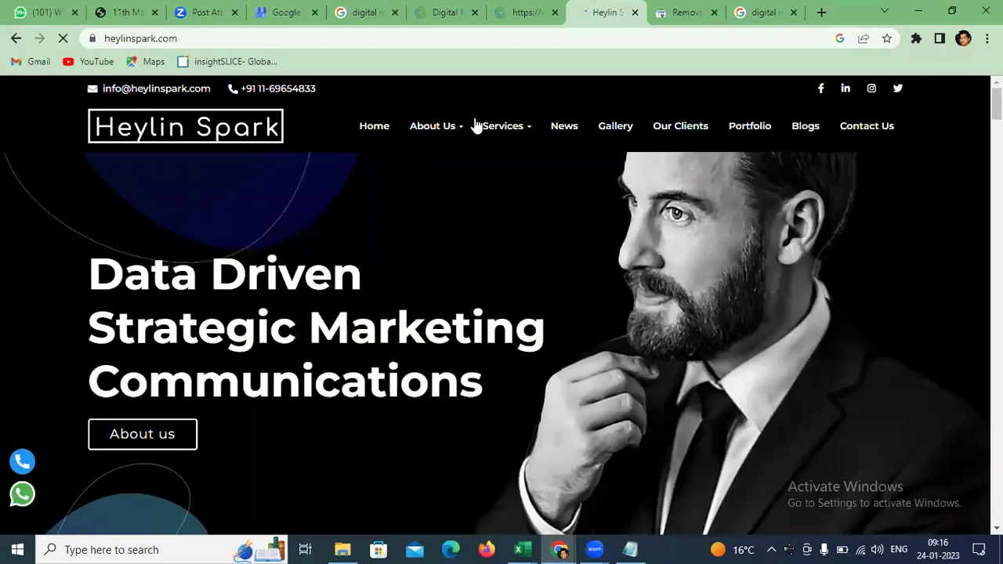
{"action": "mouse_move", "coordinate": [527, 194]}
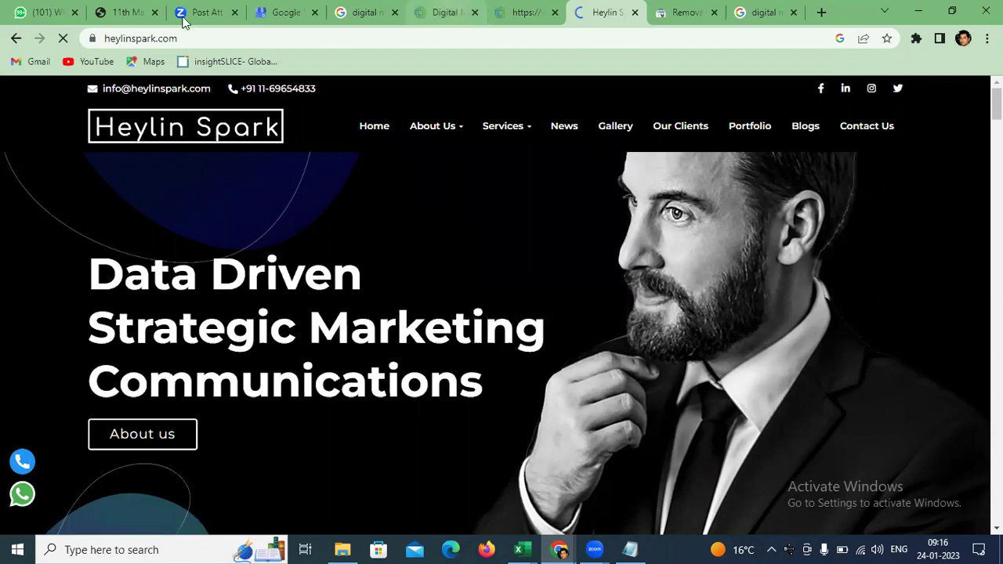
- Switch to WhatsApp Web, download the "Latest PR Packages Heylin Spark 16th Aug 22.pdf" attachment again and open it at 125% zoom
{"action": "left_click", "coordinate": [16, 6]}
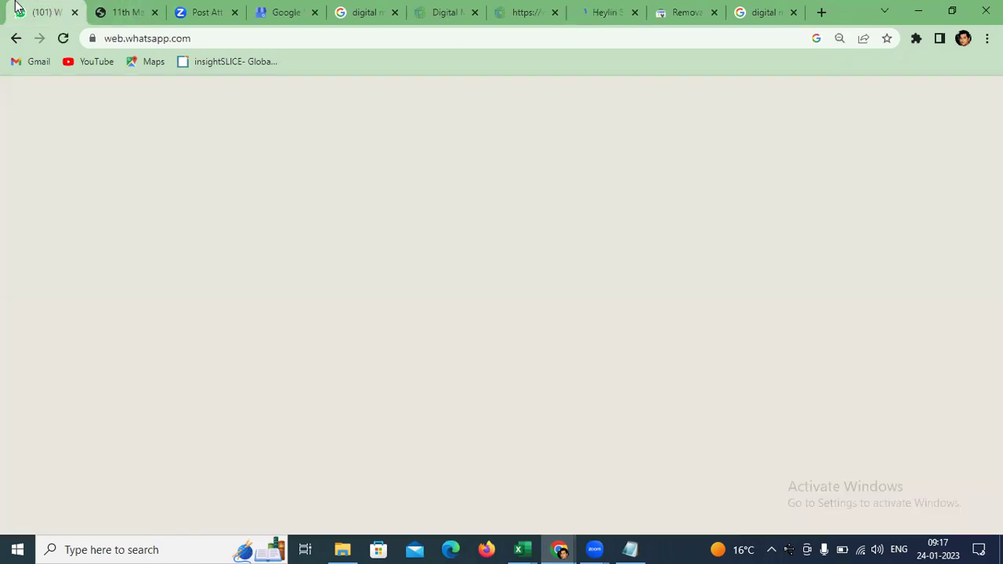
{"action": "key", "text": "alt+Tab"}
{"action": "key", "text": "alt+shift+Tab"}
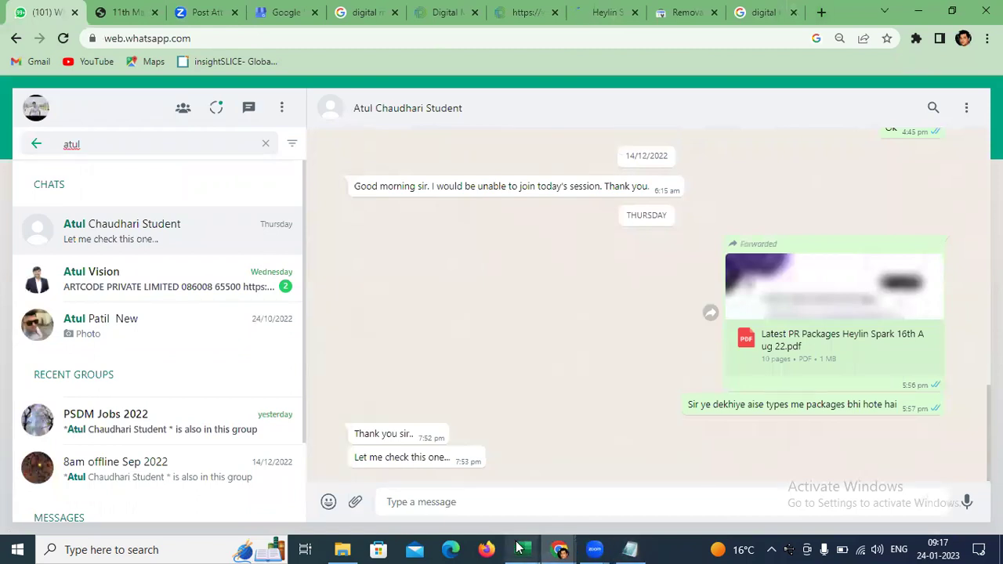
{"action": "left_click", "coordinate": [815, 263]}
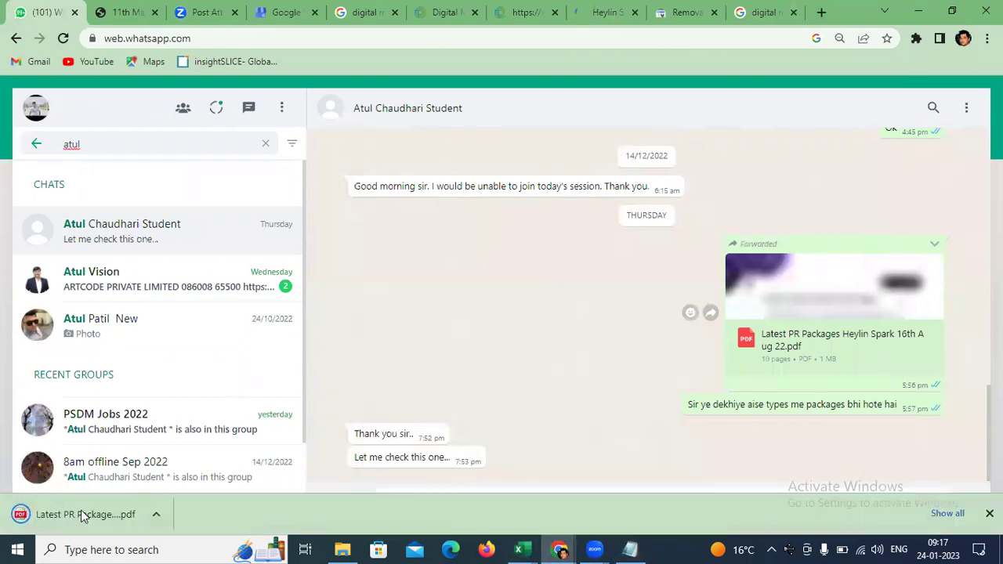
{"action": "left_click", "coordinate": [80, 511]}
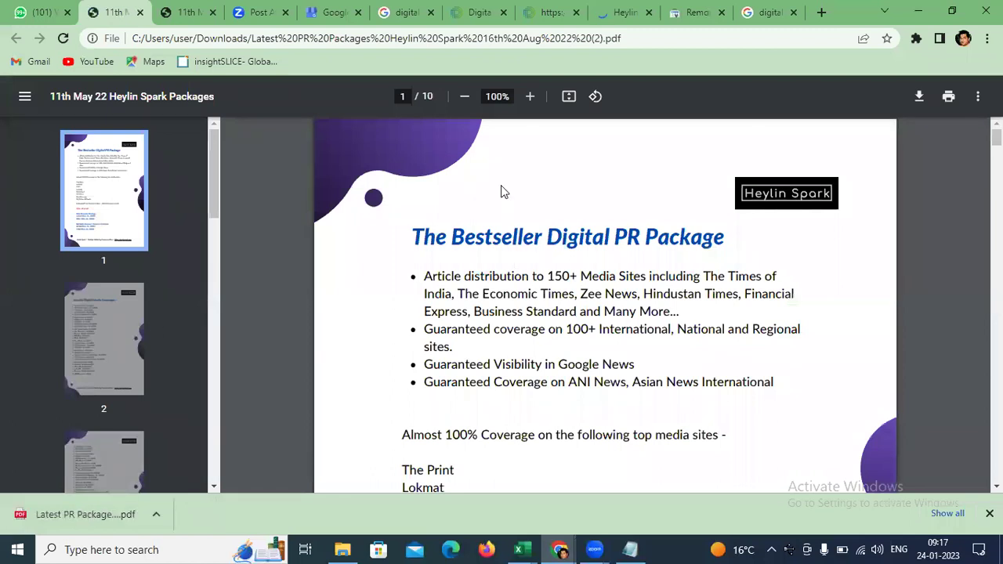
{"action": "left_click", "coordinate": [530, 96]}
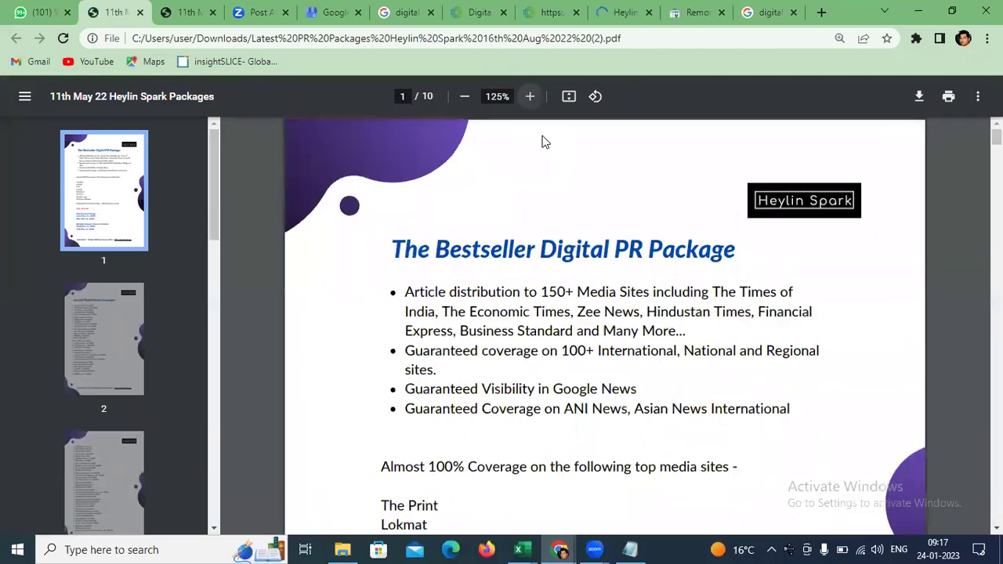
- Examine the Bestseller Digital PR Package's guaranteed coverage, Google News visibility, top media sites and estimated total reach
{"action": "scroll", "coordinate": [522, 282], "scroll_direction": "down", "scroll_amount": 2}
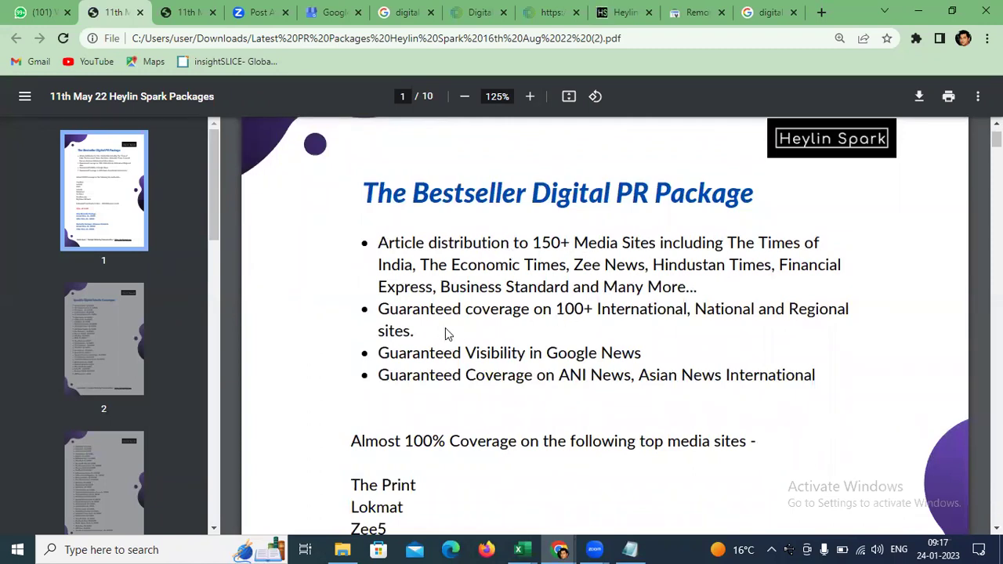
{"action": "left_click_drag", "start_coordinate": [543, 312], "coordinate": [786, 311]}
{"action": "left_click_drag", "start_coordinate": [501, 355], "coordinate": [619, 357]}
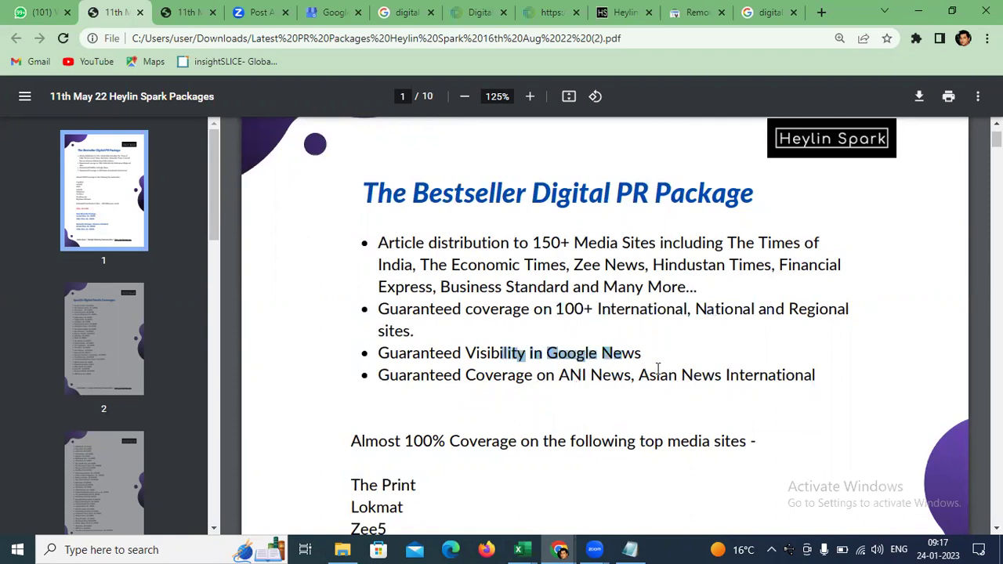
{"action": "scroll", "coordinate": [602, 343], "scroll_direction": "down", "scroll_amount": 1}
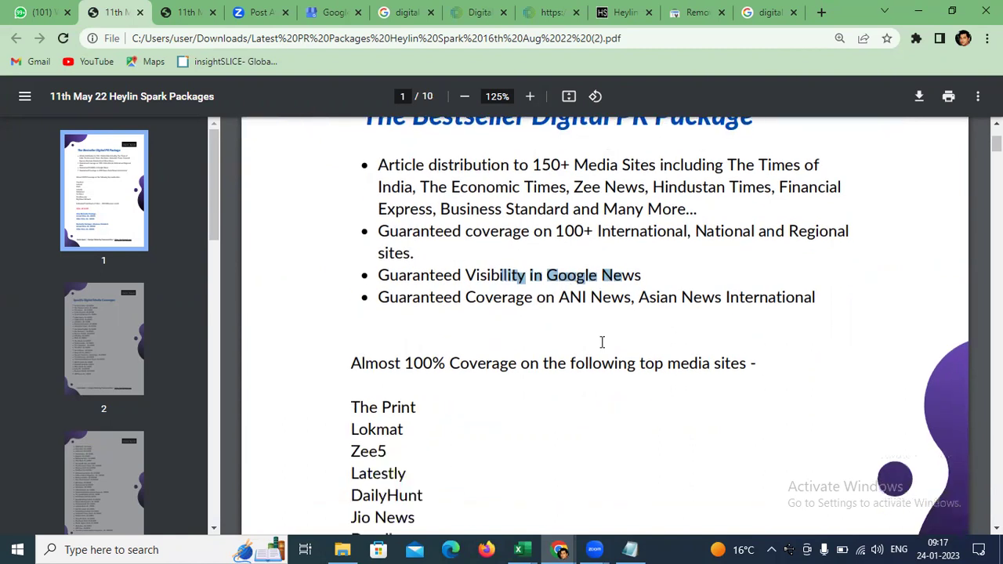
{"action": "scroll", "coordinate": [601, 343], "scroll_direction": "down", "scroll_amount": 1}
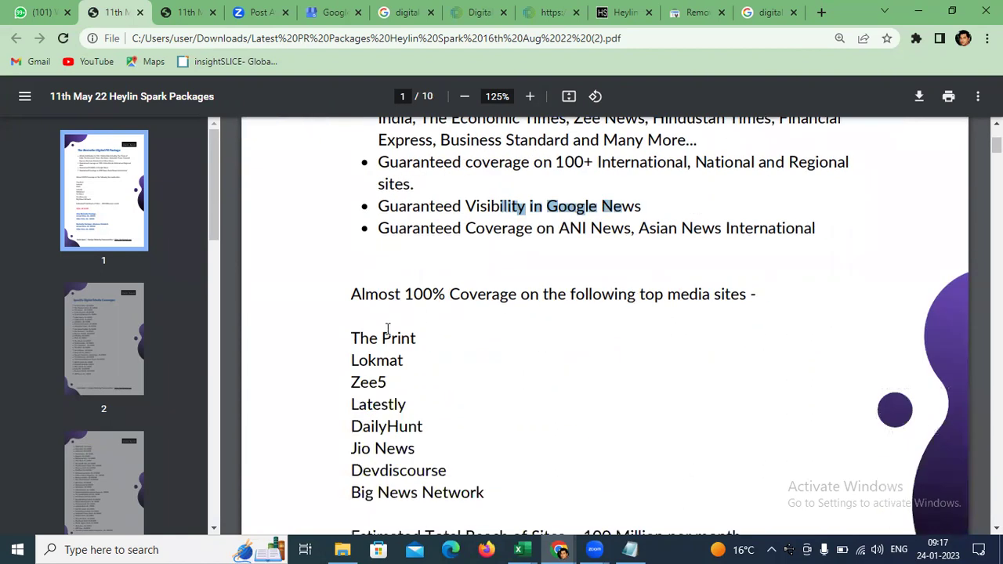
{"action": "scroll", "coordinate": [343, 331], "scroll_direction": "down", "scroll_amount": 1}
{"action": "scroll", "coordinate": [343, 332], "scroll_direction": "down", "scroll_amount": 1}
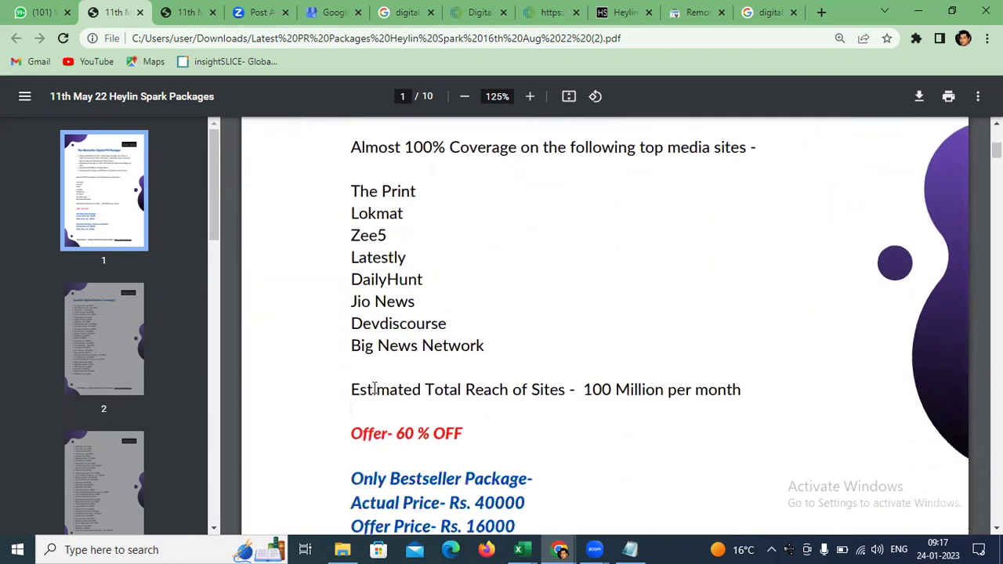
{"action": "left_click_drag", "start_coordinate": [464, 391], "coordinate": [746, 398]}
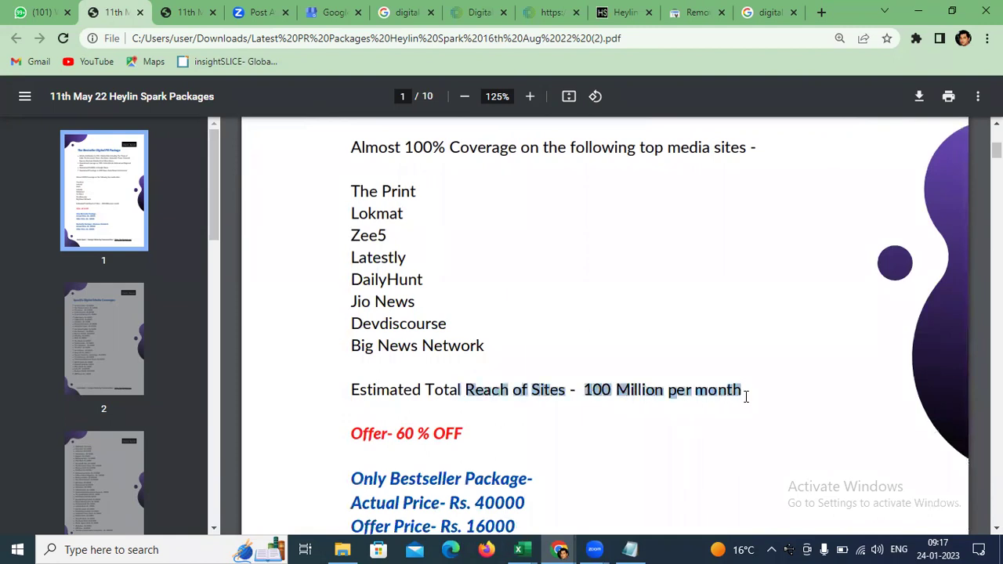
- Compare the actual and offer prices of the Bestseller Package alone and with Business Standard, rechecking the coverage included
{"action": "scroll", "coordinate": [744, 336], "scroll_direction": "down", "scroll_amount": 2}
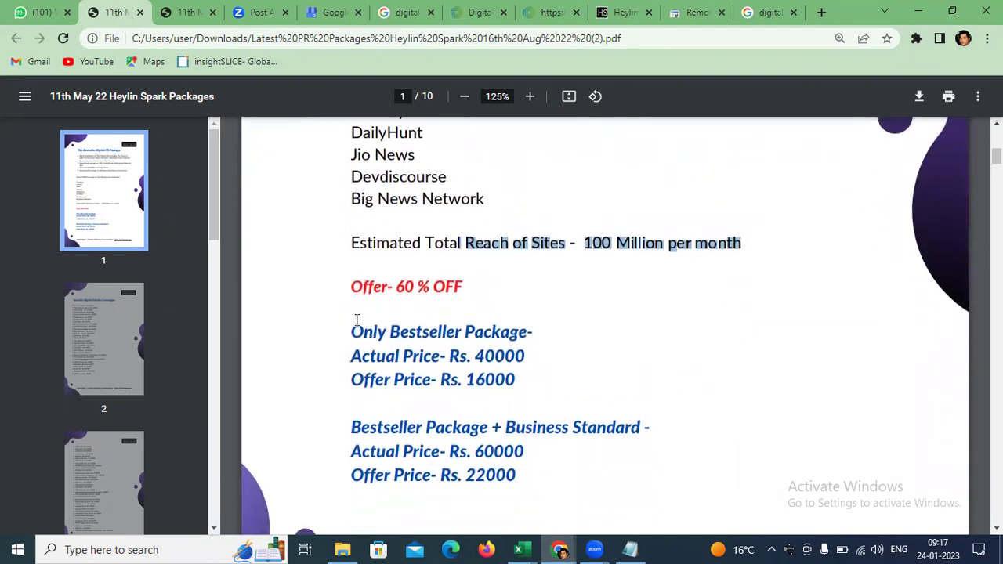
{"action": "left_click_drag", "start_coordinate": [350, 354], "coordinate": [440, 356]}
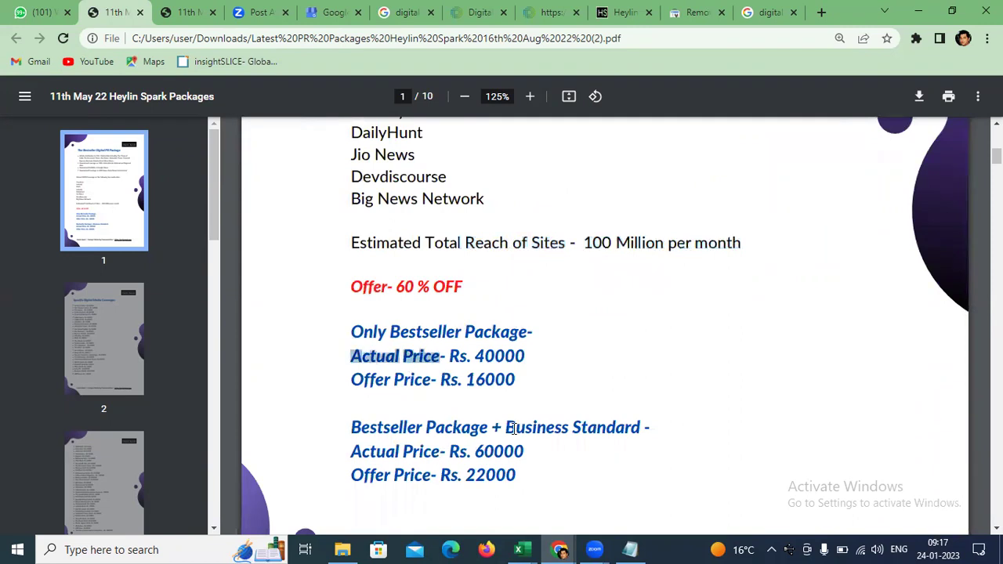
{"action": "scroll", "coordinate": [583, 445], "scroll_direction": "up", "scroll_amount": 3}
{"action": "scroll", "coordinate": [583, 445], "scroll_direction": "down", "scroll_amount": 4}
{"action": "left_click", "coordinate": [550, 427]}
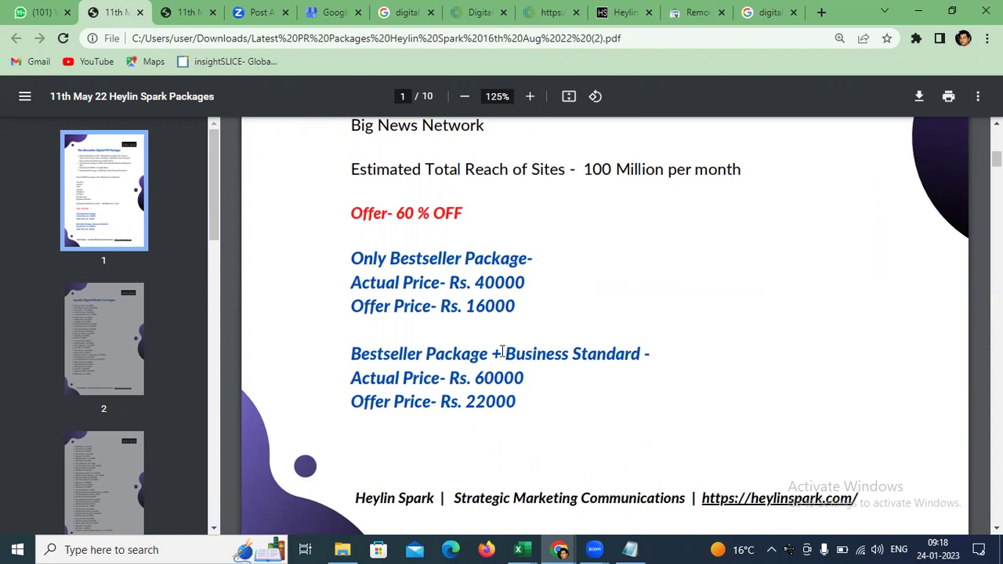
{"action": "left_click_drag", "start_coordinate": [527, 401], "coordinate": [469, 402]}
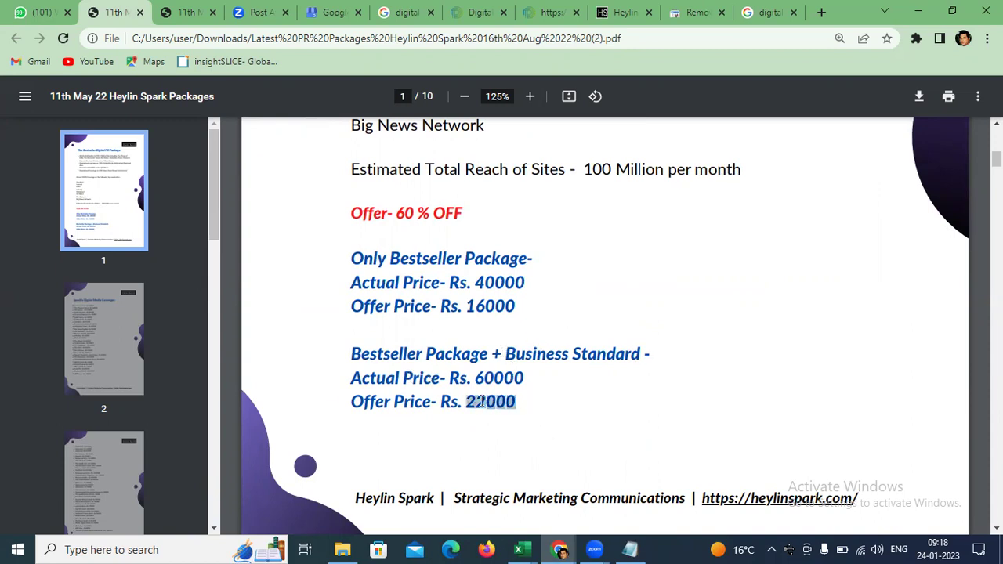
{"action": "scroll", "coordinate": [501, 398], "scroll_direction": "up", "scroll_amount": 6}
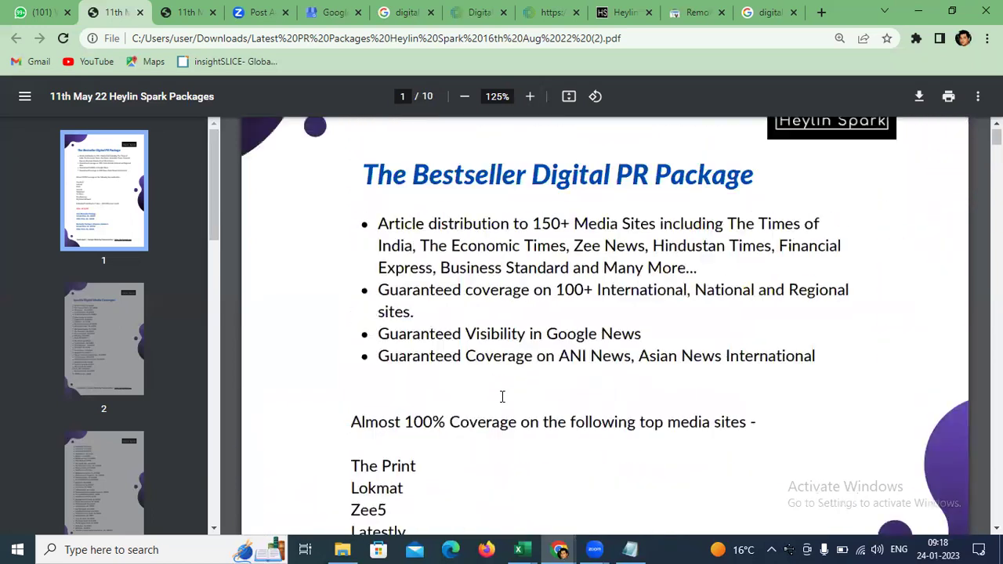
{"action": "scroll", "coordinate": [502, 397], "scroll_direction": "up", "scroll_amount": 1}
{"action": "scroll", "coordinate": [503, 397], "scroll_direction": "down", "scroll_amount": 7}
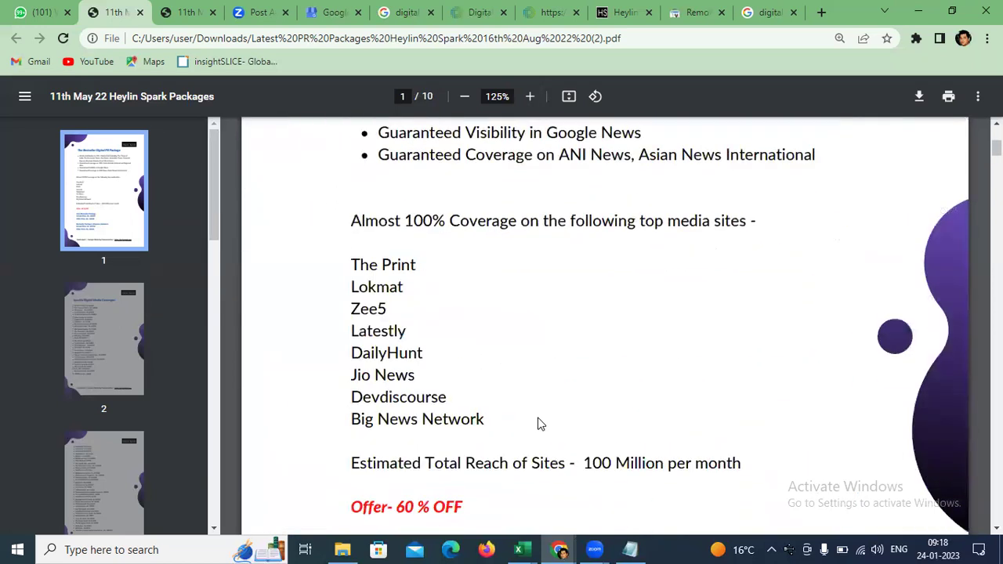
{"action": "left_click", "coordinate": [523, 406]}
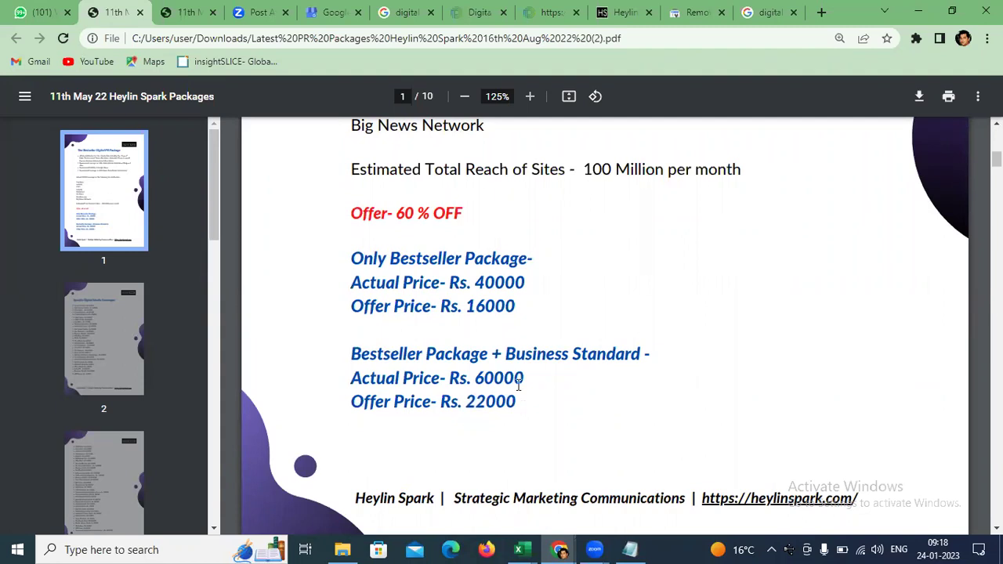
- Review the Specific Digital Media Coverages price list on page 2, from Fortune India down to ABP News
{"action": "scroll", "coordinate": [497, 314], "scroll_direction": "down", "scroll_amount": 3}
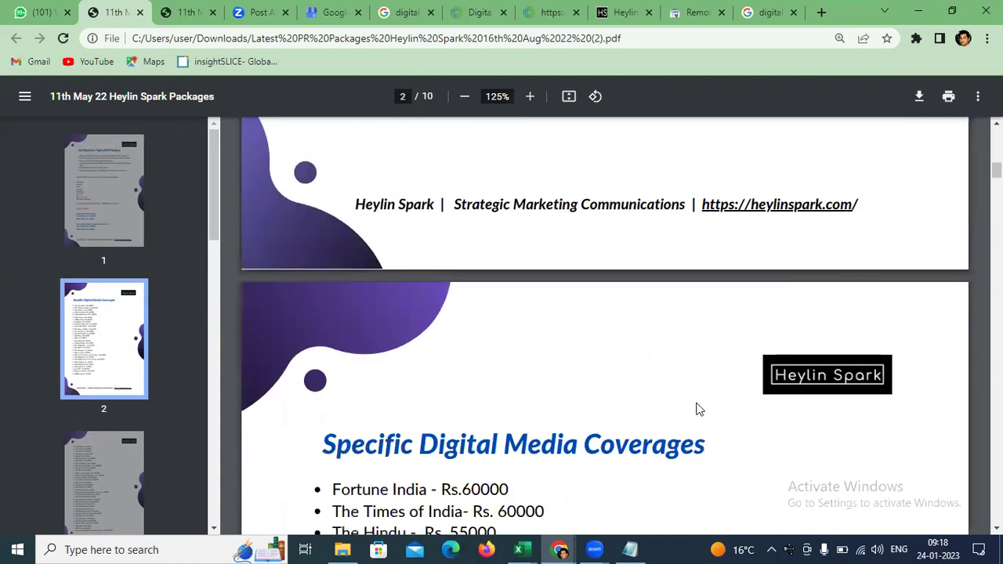
{"action": "scroll", "coordinate": [706, 412], "scroll_direction": "down", "scroll_amount": 2}
{"action": "scroll", "coordinate": [530, 332], "scroll_direction": "down", "scroll_amount": 1}
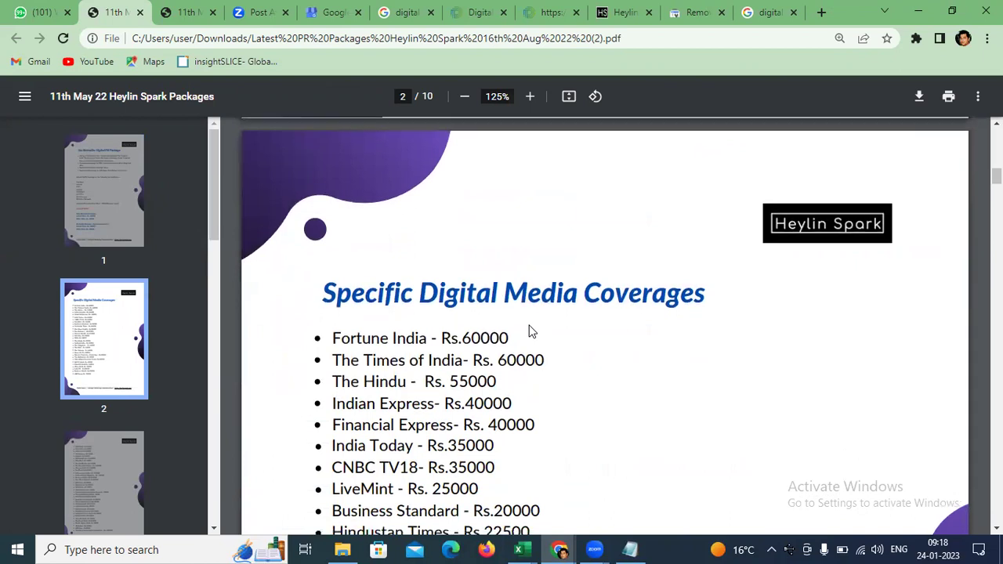
{"action": "scroll", "coordinate": [399, 290], "scroll_direction": "down", "scroll_amount": 1}
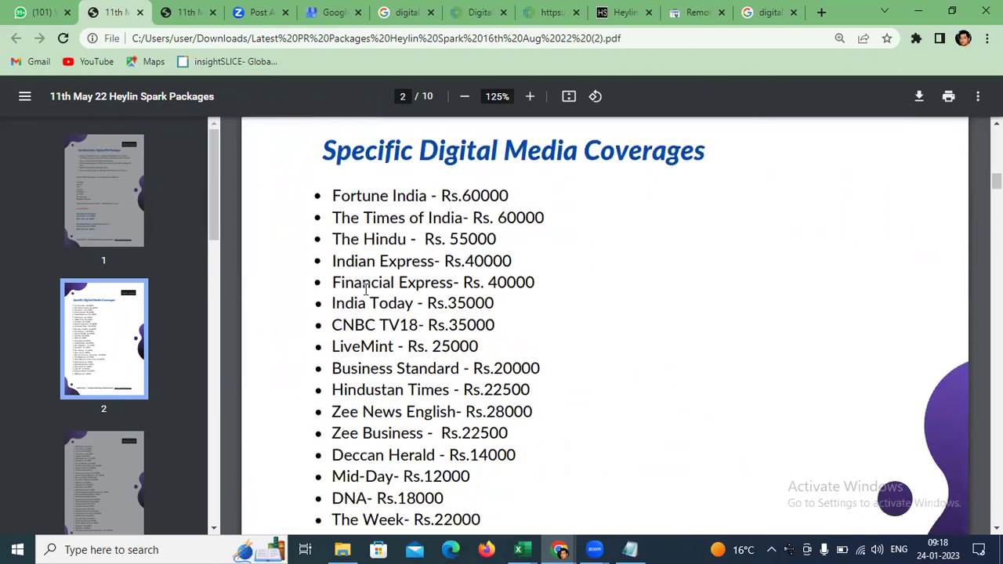
{"action": "left_click_drag", "start_coordinate": [553, 206], "coordinate": [520, 197]}
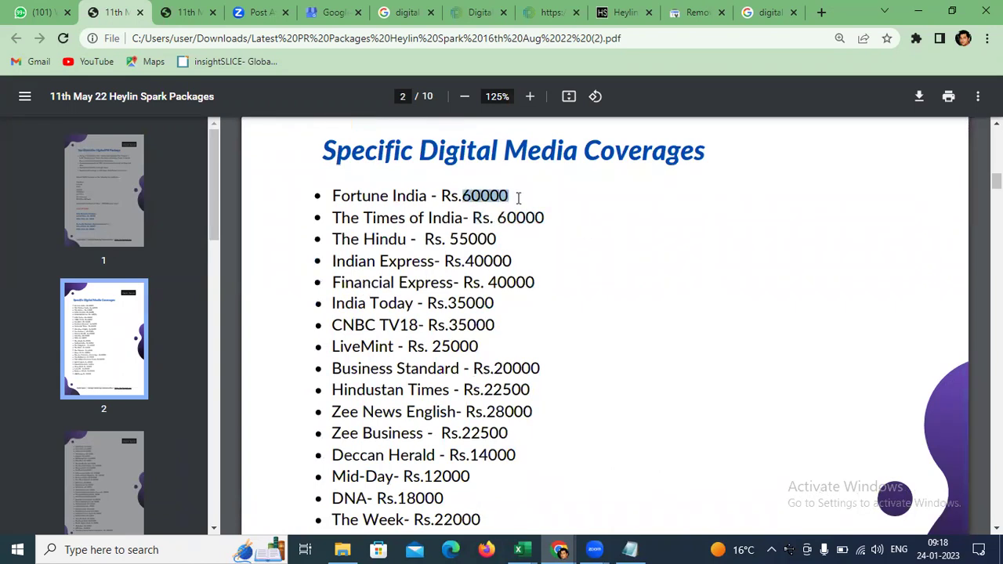
{"action": "scroll", "coordinate": [533, 259], "scroll_direction": "down", "scroll_amount": 2}
{"action": "scroll", "coordinate": [536, 260], "scroll_direction": "down", "scroll_amount": 5}
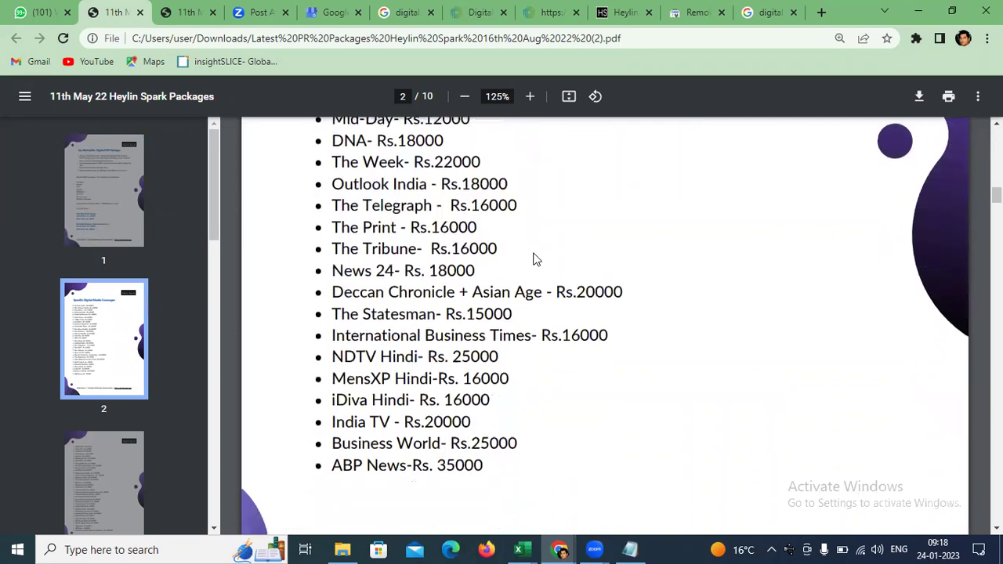
- Skim the remaining media coverage prices and the Other Opportunities page, then return to the Bestseller Package offer prices on page 1
{"action": "scroll", "coordinate": [536, 260], "scroll_direction": "down", "scroll_amount": 9}
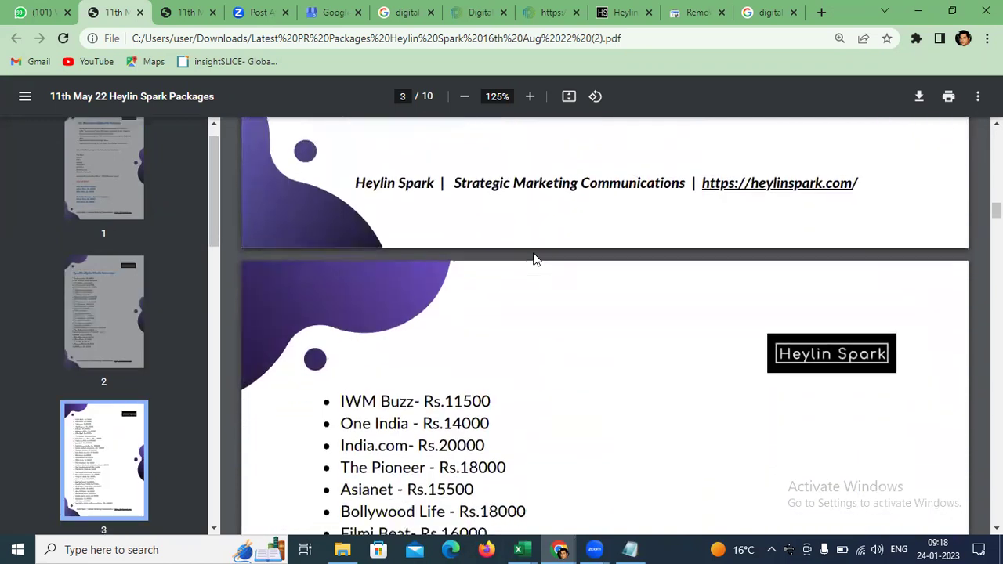
{"action": "scroll", "coordinate": [536, 260], "scroll_direction": "down", "scroll_amount": 10}
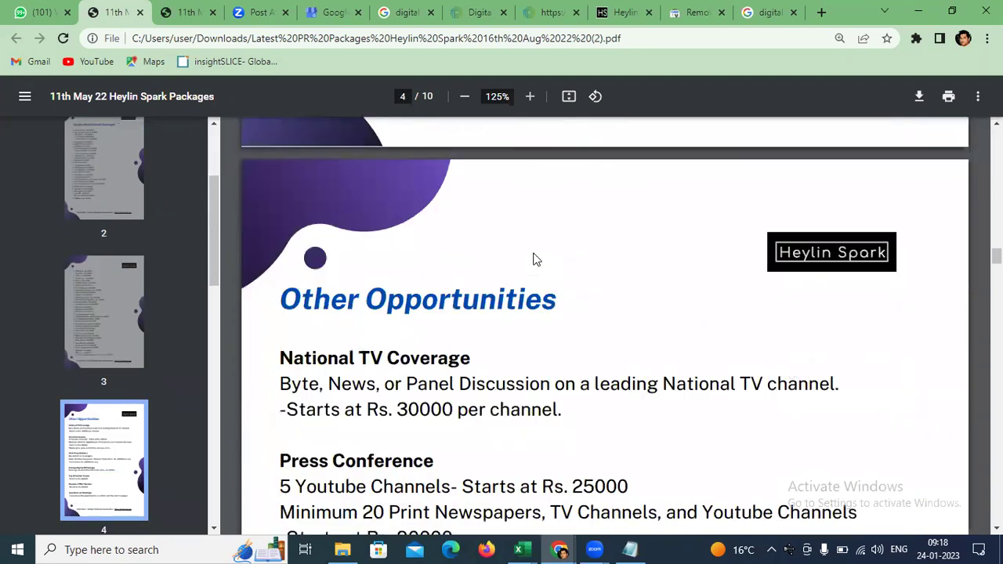
{"action": "scroll", "coordinate": [525, 308], "scroll_direction": "down", "scroll_amount": 2}
{"action": "scroll", "coordinate": [525, 308], "scroll_direction": "up", "scroll_amount": 20}
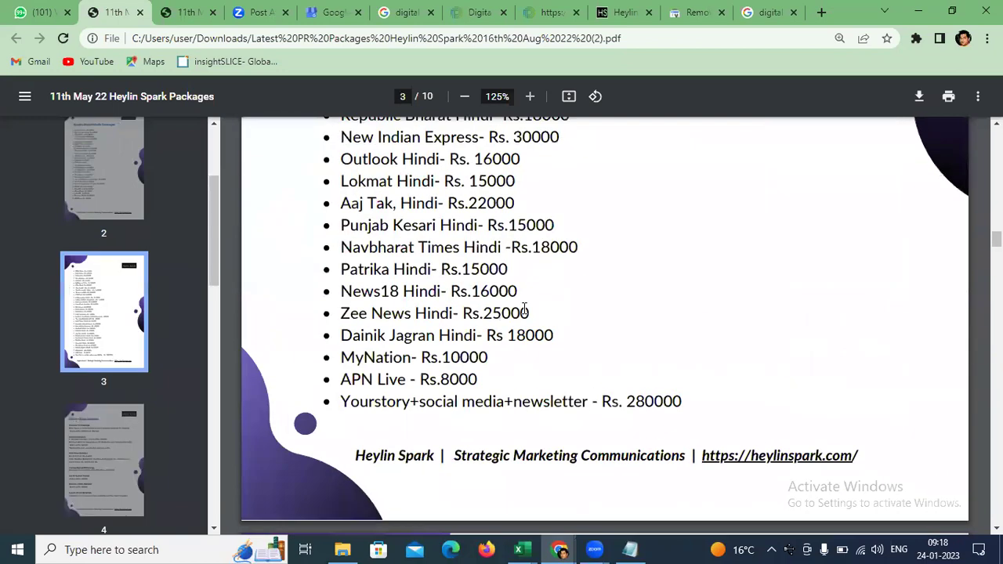
{"action": "scroll", "coordinate": [524, 308], "scroll_direction": "up", "scroll_amount": 10}
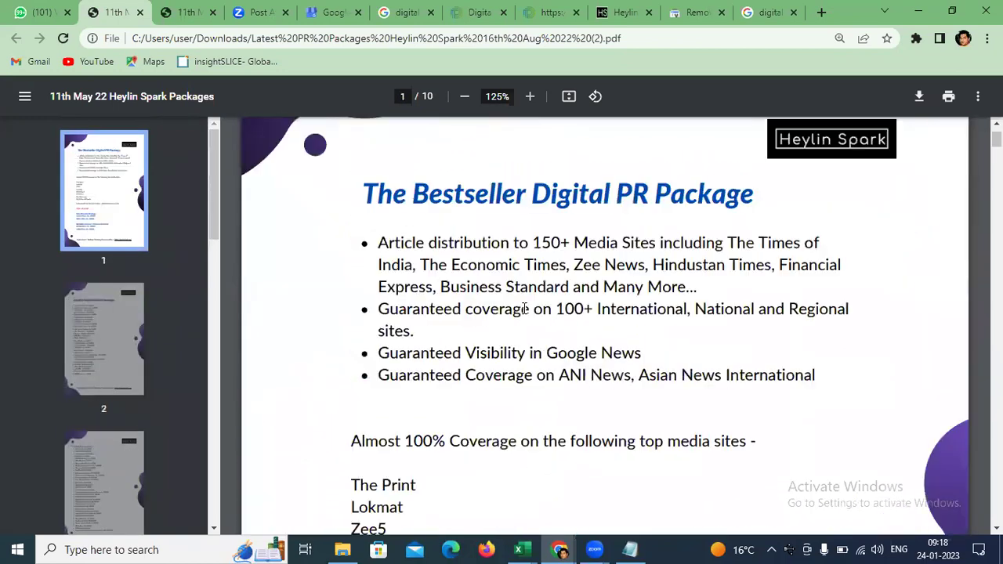
{"action": "scroll", "coordinate": [523, 365], "scroll_direction": "down", "scroll_amount": 4}
{"action": "scroll", "coordinate": [523, 365], "scroll_direction": "down", "scroll_amount": 2}
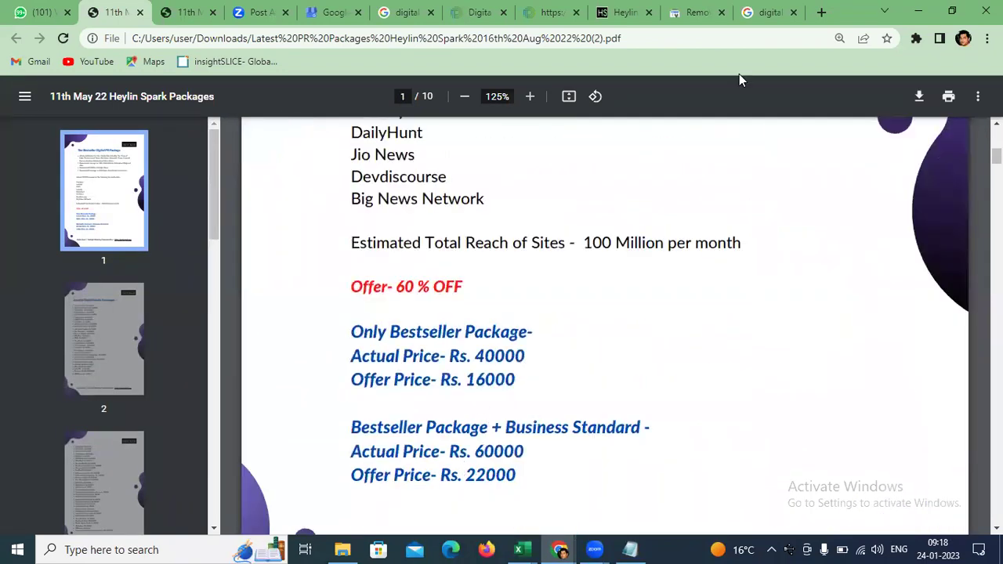
- Open the Contact Us page of heylinspark.com and examine its contact details, office locations and enquiry form
{"action": "left_click", "coordinate": [608, 14]}
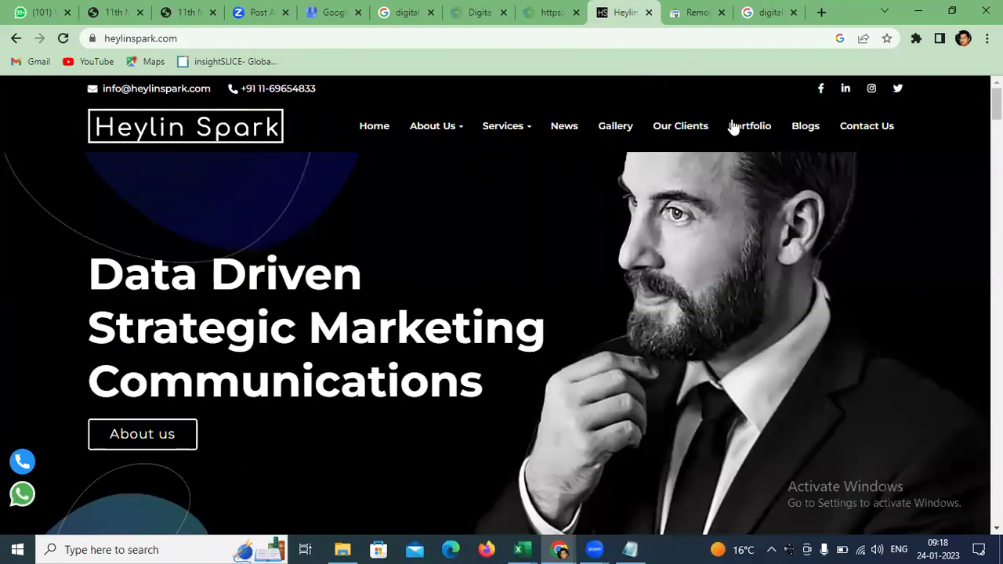
{"action": "left_click", "coordinate": [849, 134]}
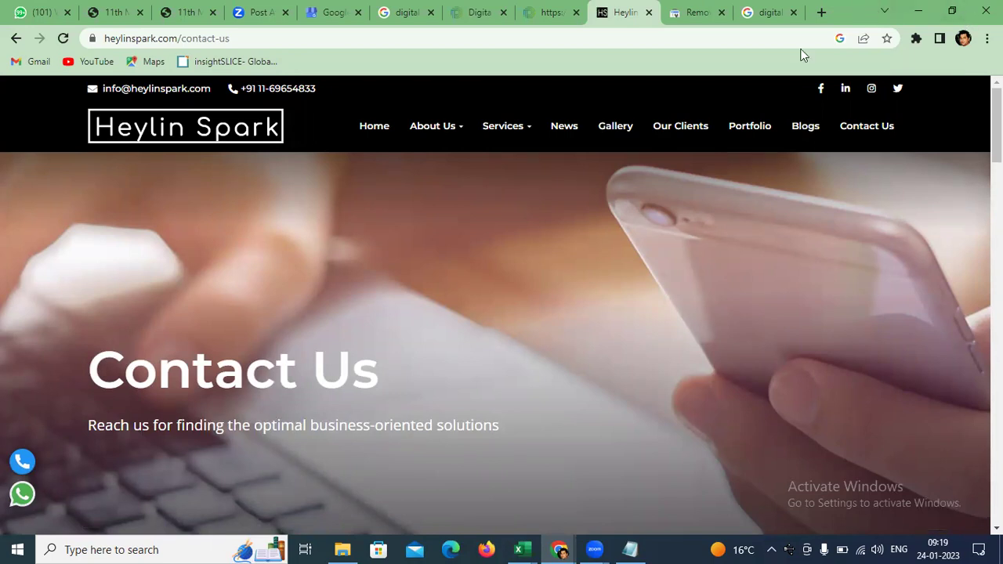
{"action": "scroll", "coordinate": [613, 212], "scroll_direction": "down", "scroll_amount": 10}
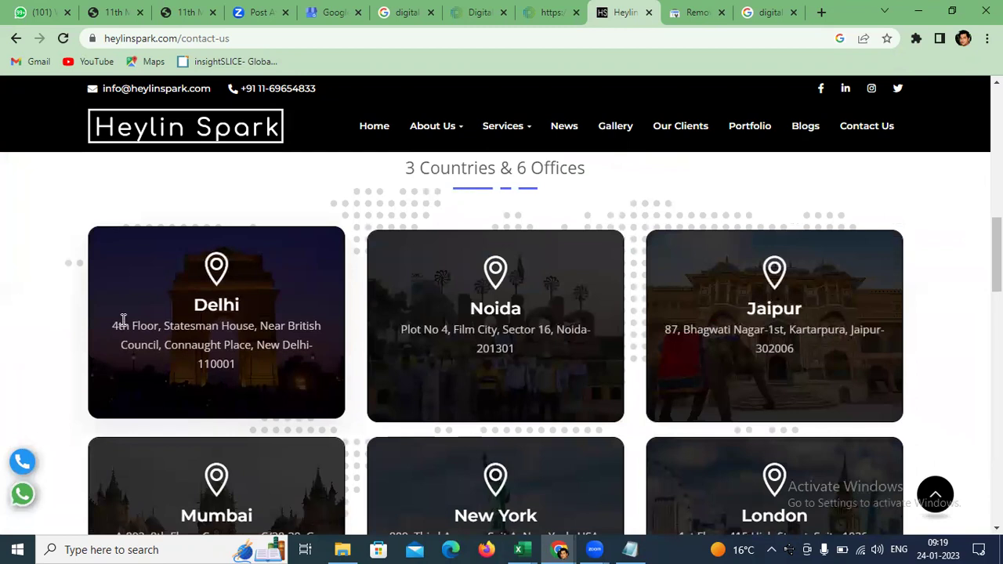
{"action": "left_click_drag", "start_coordinate": [113, 325], "coordinate": [236, 326]}
{"action": "scroll", "coordinate": [376, 285], "scroll_direction": "down", "scroll_amount": 2}
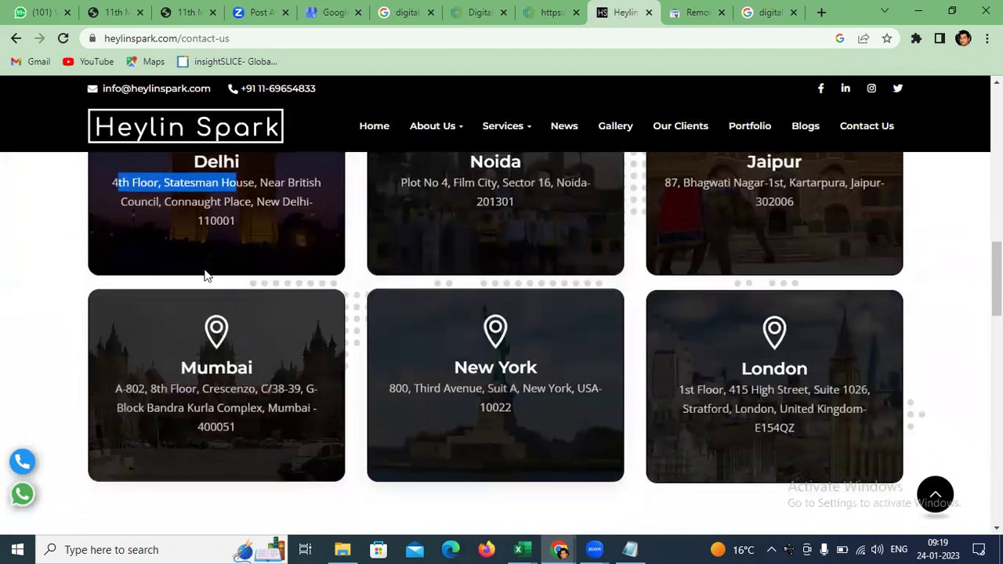
{"action": "scroll", "coordinate": [134, 374], "scroll_direction": "up", "scroll_amount": 5}
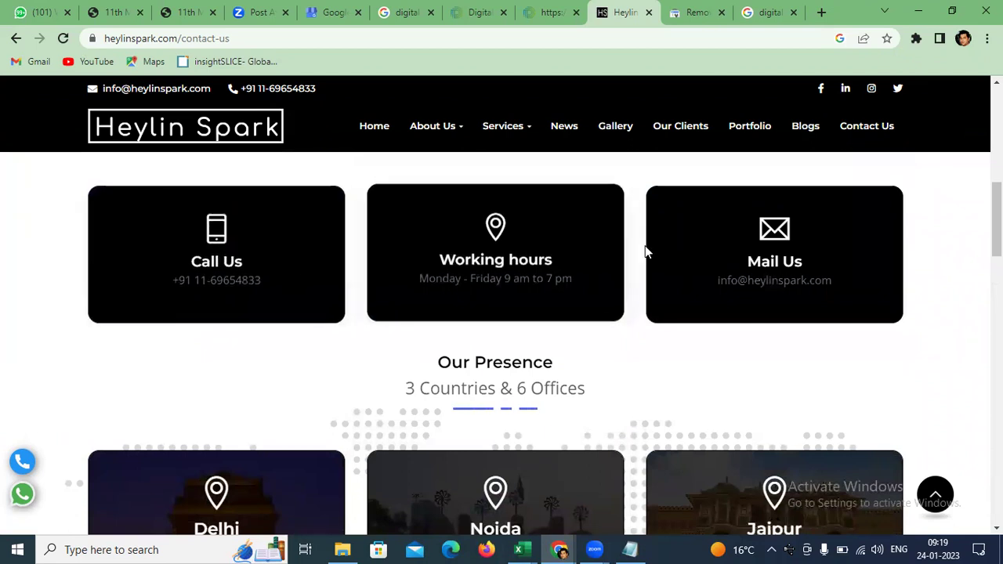
{"action": "scroll", "coordinate": [698, 271], "scroll_direction": "down", "scroll_amount": 1}
{"action": "scroll", "coordinate": [699, 271], "scroll_direction": "down", "scroll_amount": 10}
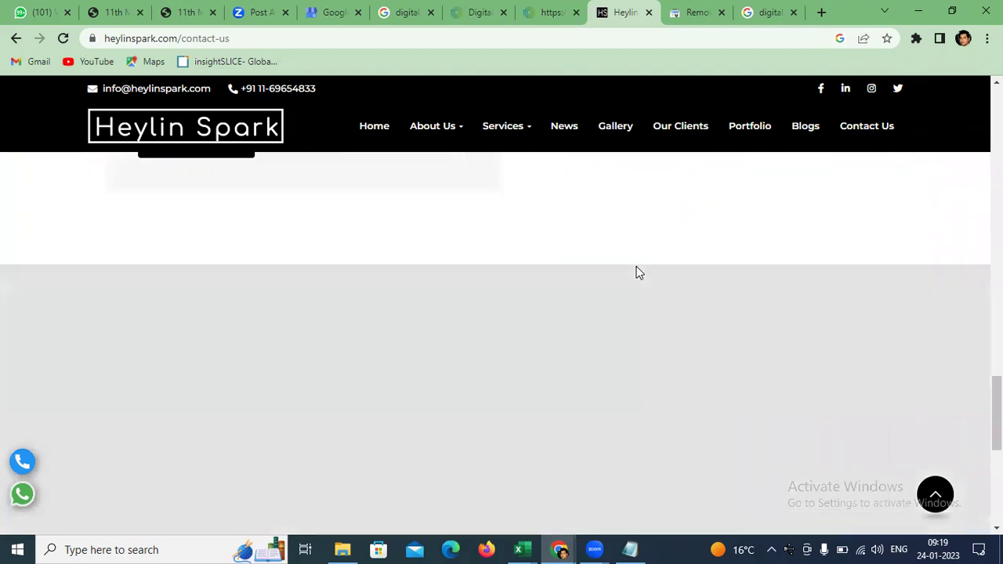
{"action": "scroll", "coordinate": [543, 287], "scroll_direction": "up", "scroll_amount": 10}
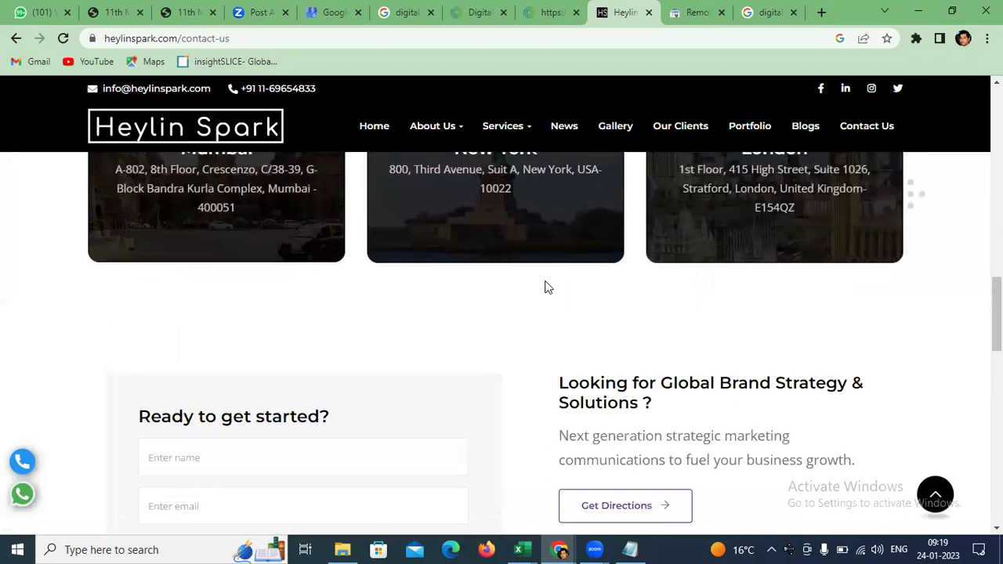
{"action": "scroll", "coordinate": [545, 284], "scroll_direction": "up", "scroll_amount": 4}
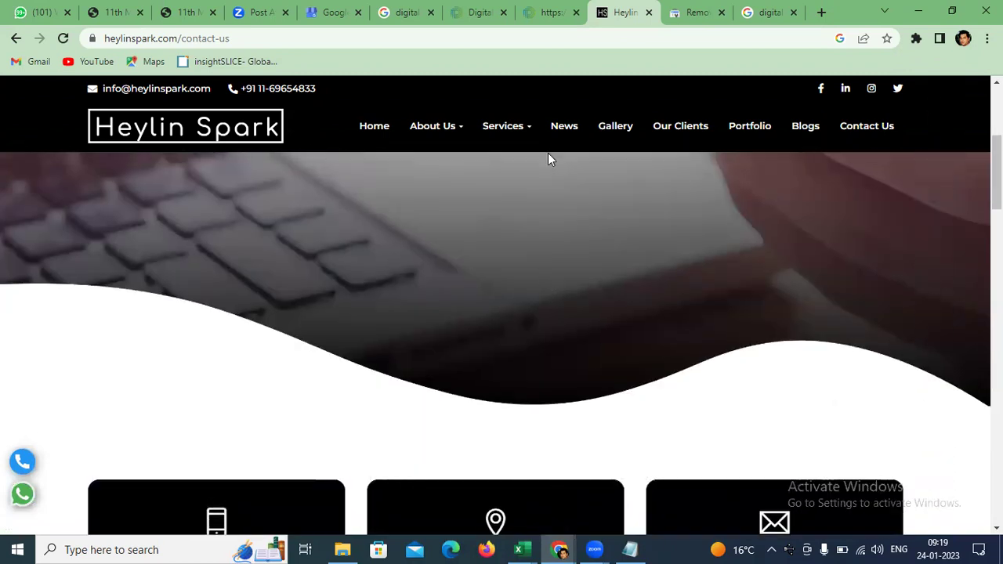
- Browse the Heylin Spark website's Gallery of awards and media features, and return to the other open copy of the PR packages PDF
{"action": "left_click", "coordinate": [616, 126]}
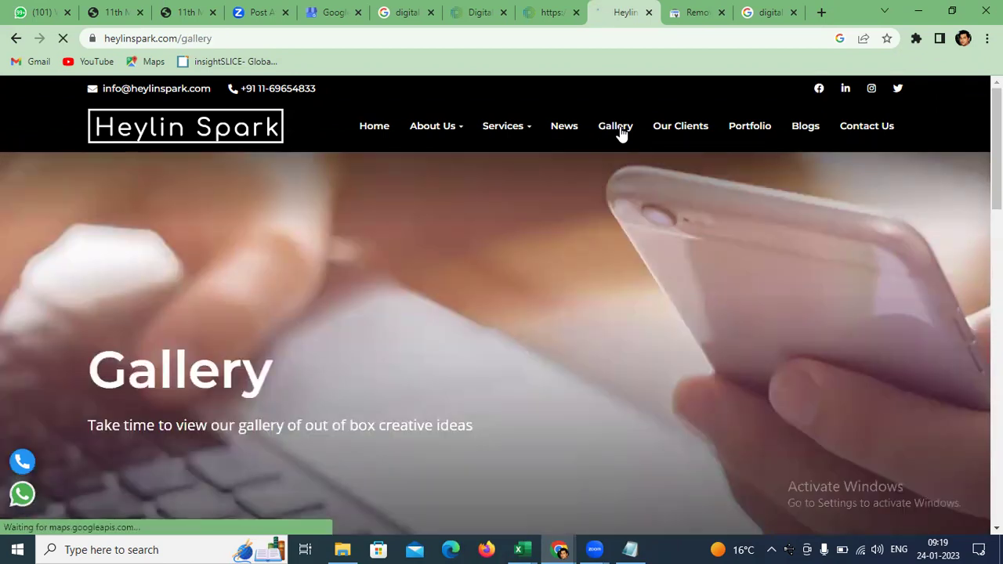
{"action": "scroll", "coordinate": [392, 203], "scroll_direction": "down", "scroll_amount": 4}
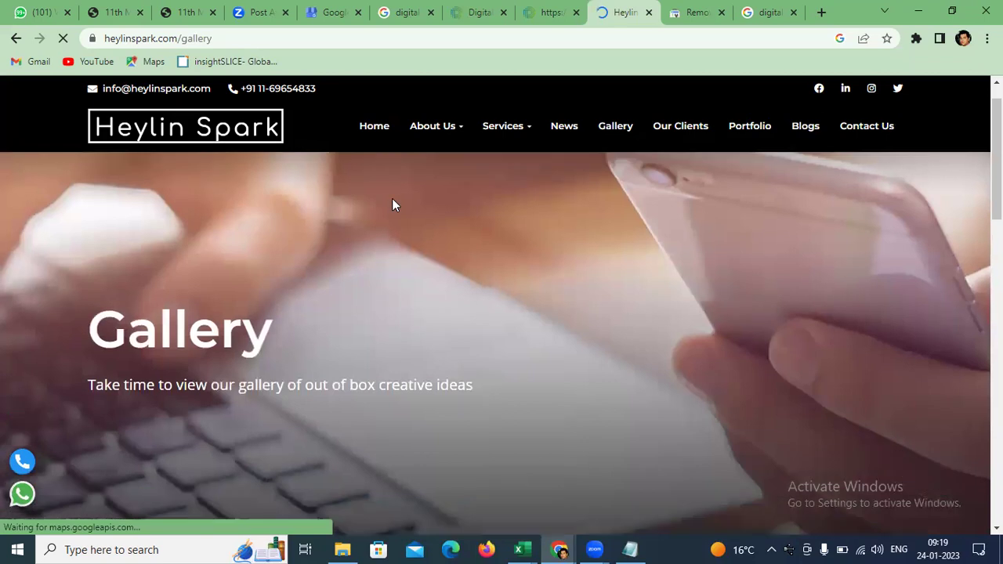
{"action": "scroll", "coordinate": [393, 205], "scroll_direction": "down", "scroll_amount": 6}
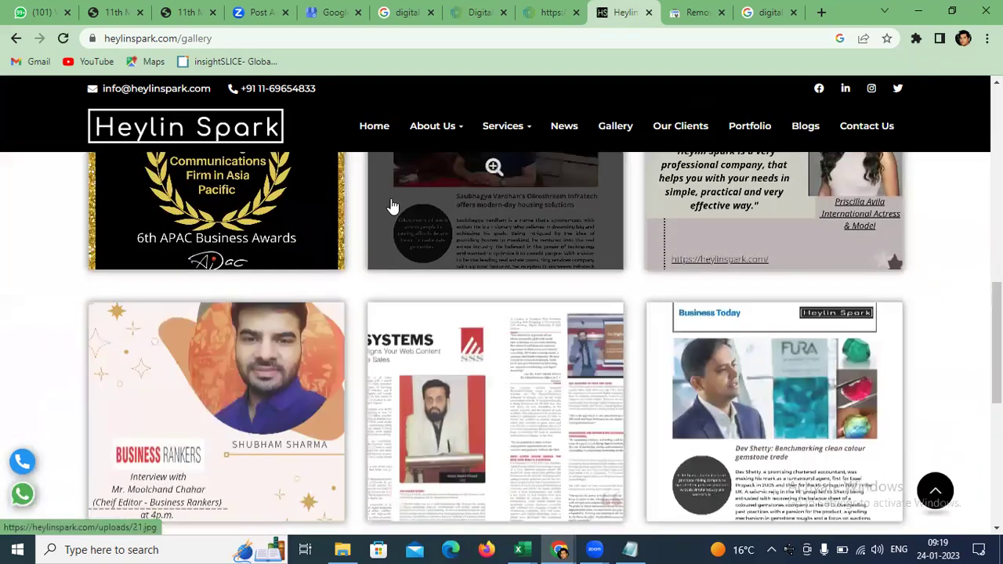
{"action": "scroll", "coordinate": [4, 266], "scroll_direction": "up", "scroll_amount": 4}
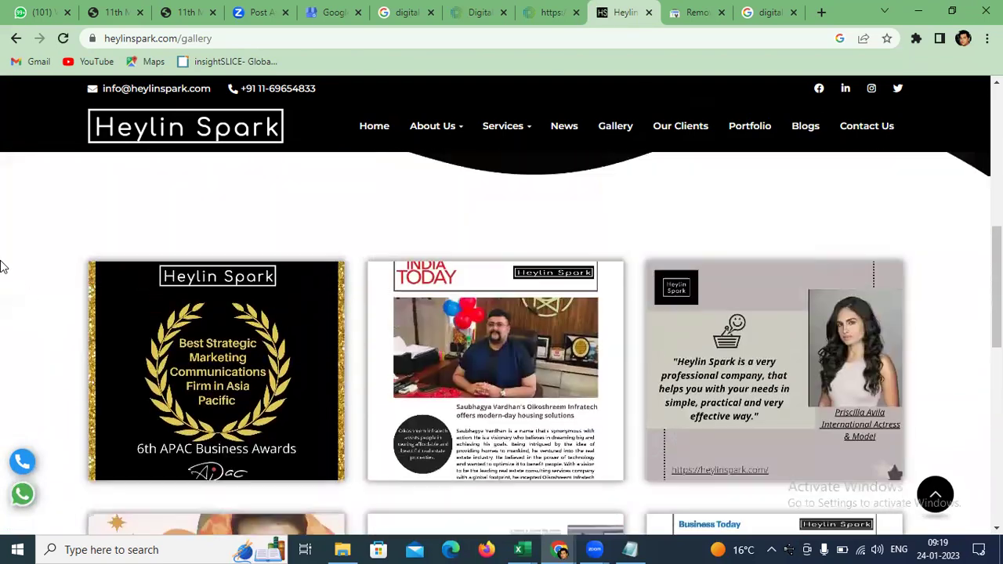
{"action": "scroll", "coordinate": [4, 266], "scroll_direction": "up", "scroll_amount": 5}
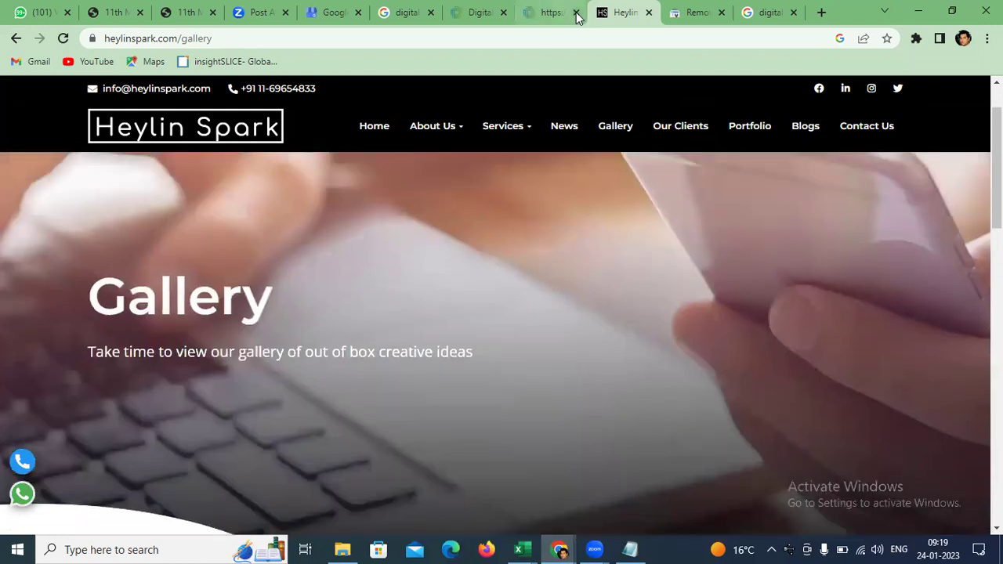
{"action": "left_click", "coordinate": [186, 12]}
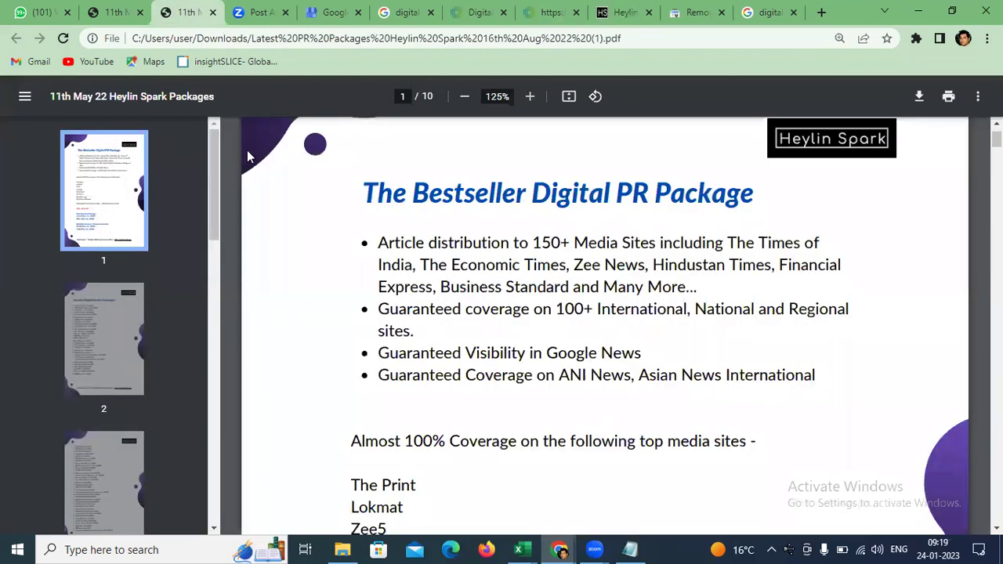
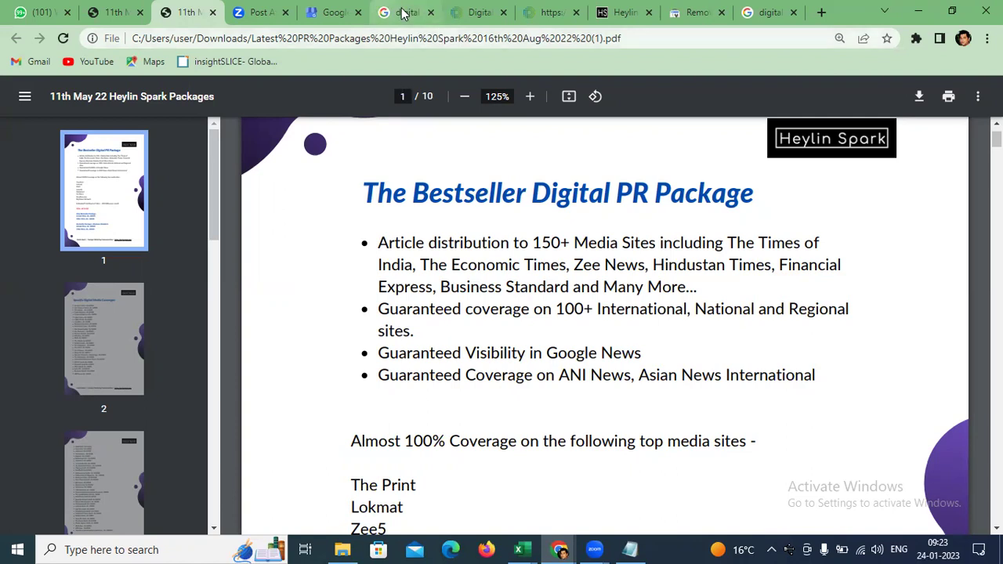
- Close the first Google search for digital marketing, the Google tab before it and the Digital Marketing training institute tab
{"action": "left_click", "coordinate": [431, 12]}
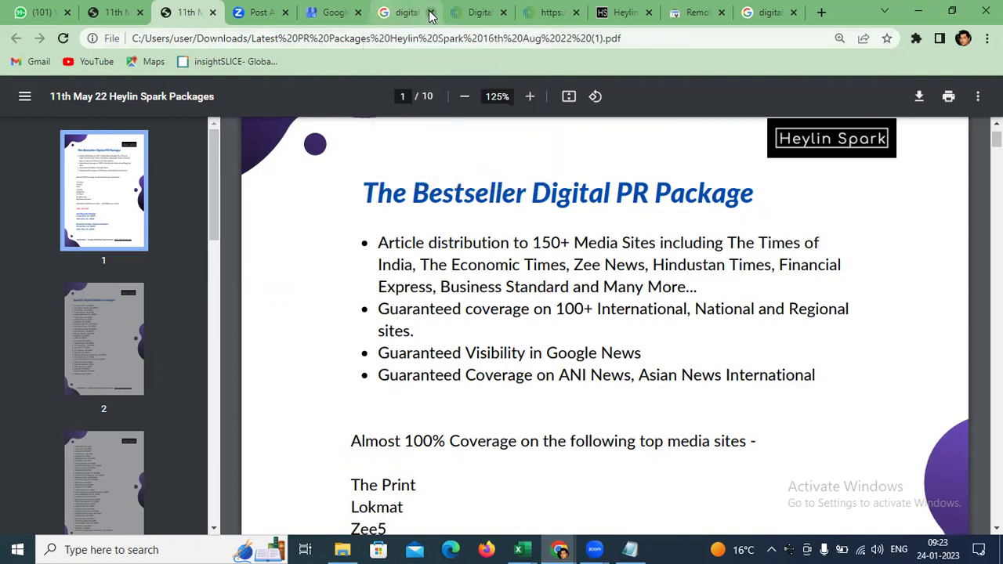
{"action": "left_click", "coordinate": [358, 14]}
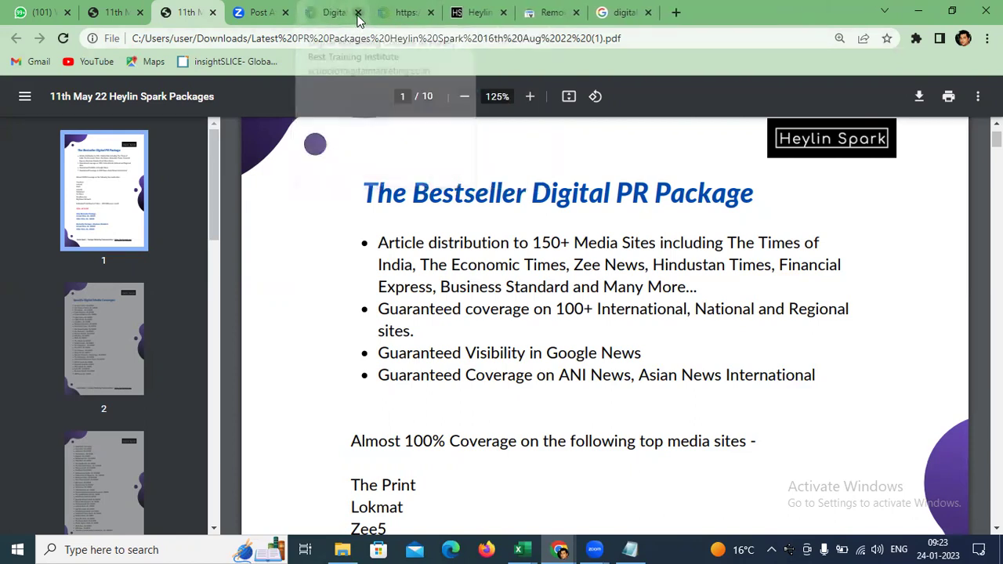
{"action": "left_click", "coordinate": [358, 13]}
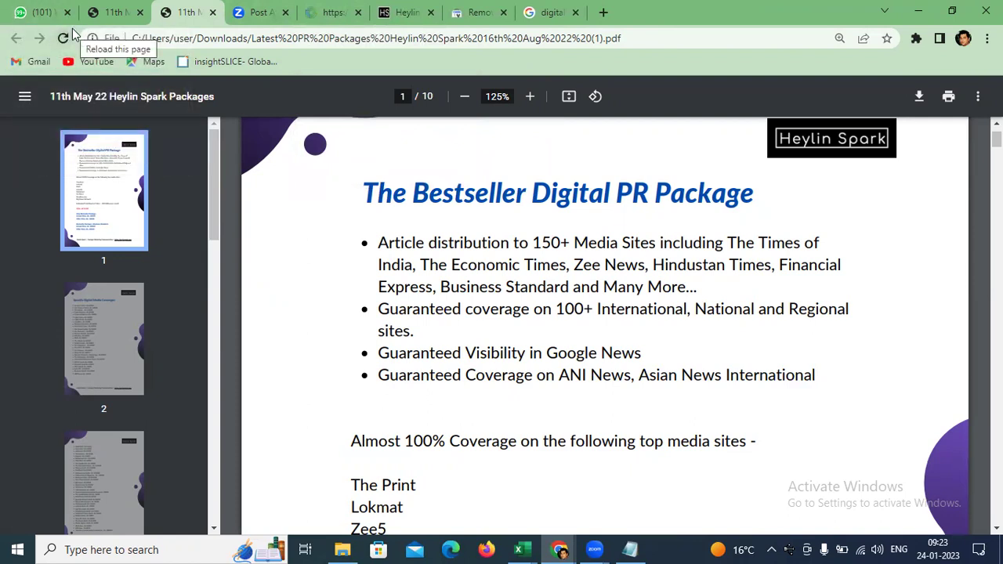
- In the remaining Google search tab, search for "google analytics" and open the Google Analytics result
{"action": "left_click", "coordinate": [552, 13]}
{"action": "left_click", "coordinate": [289, 38]}
{"action": "type", "text": "g"}
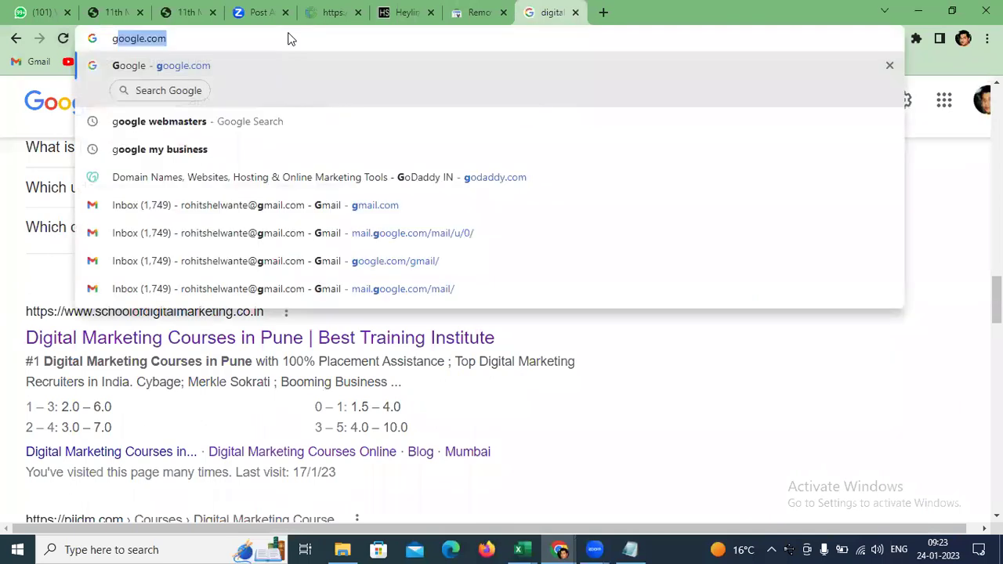
{"action": "type", "text": "oogle ana"}
{"action": "key", "text": "Return"}
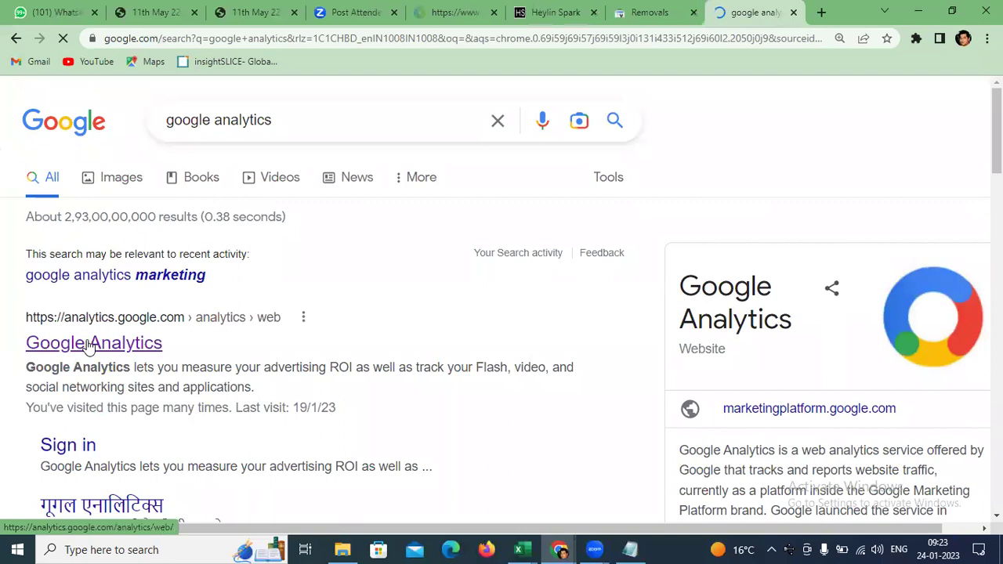
{"action": "left_click", "coordinate": [88, 343]}
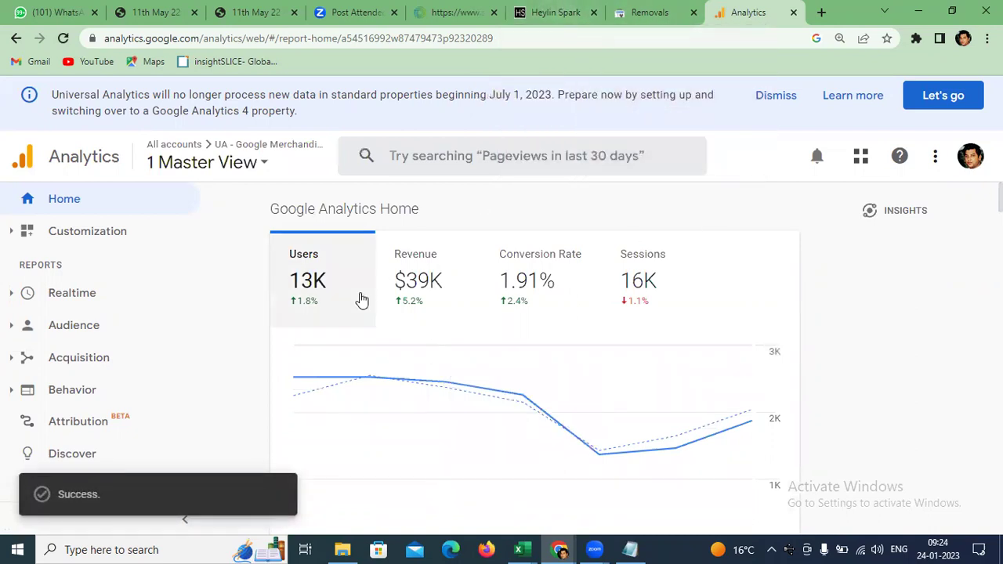
- Switch to Notepad and add a block of blank lines below the digital marketing keyword list
{"action": "key", "text": "alt+Tab"}
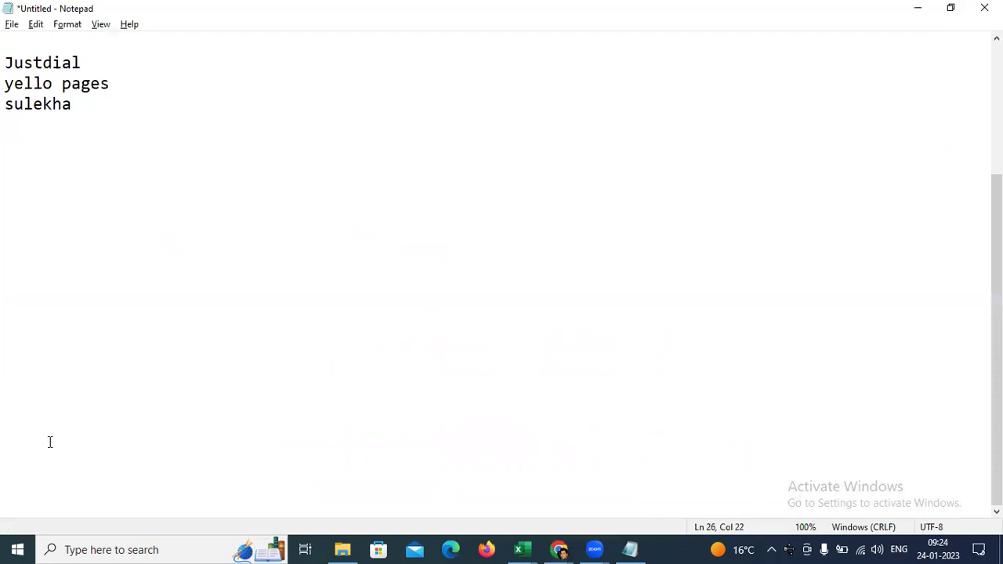
{"action": "left_click", "coordinate": [378, 491]}
{"action": "key", "text": "Return"}
{"action": "key", "text": "Return"}
{"action": "key", "text": "Return"}
{"action": "key", "text": "Return"}
{"action": "key", "text": "Return"}
{"action": "key", "text": "Return"}
{"action": "key", "text": "Return"}
{"action": "key", "text": "Return"}
{"action": "key", "text": "Return"}
{"action": "key", "text": "Return"}
{"action": "key", "text": "Return"}
{"action": "key", "text": "Return"}
{"action": "key", "text": "Return"}
{"action": "key", "text": "Return"}
{"action": "key", "text": "Return"}
{"action": "key", "text": "Return"}
{"action": "key", "text": "Return"}
{"action": "key", "text": "Return"}
{"action": "key", "text": "Return"}
{"action": "key", "text": "Return"}
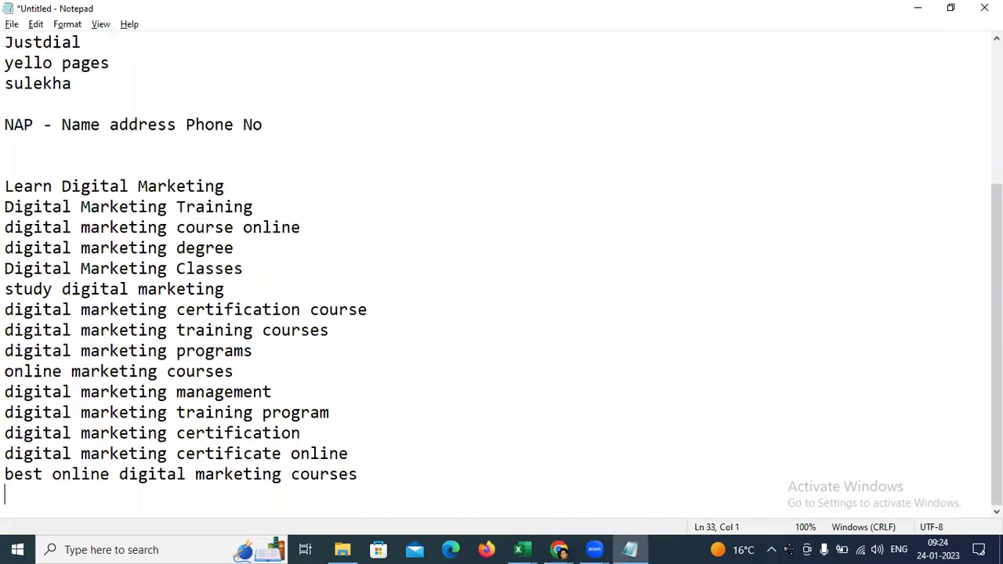
{"action": "key", "text": "Return"}
{"action": "key", "text": "Return"}
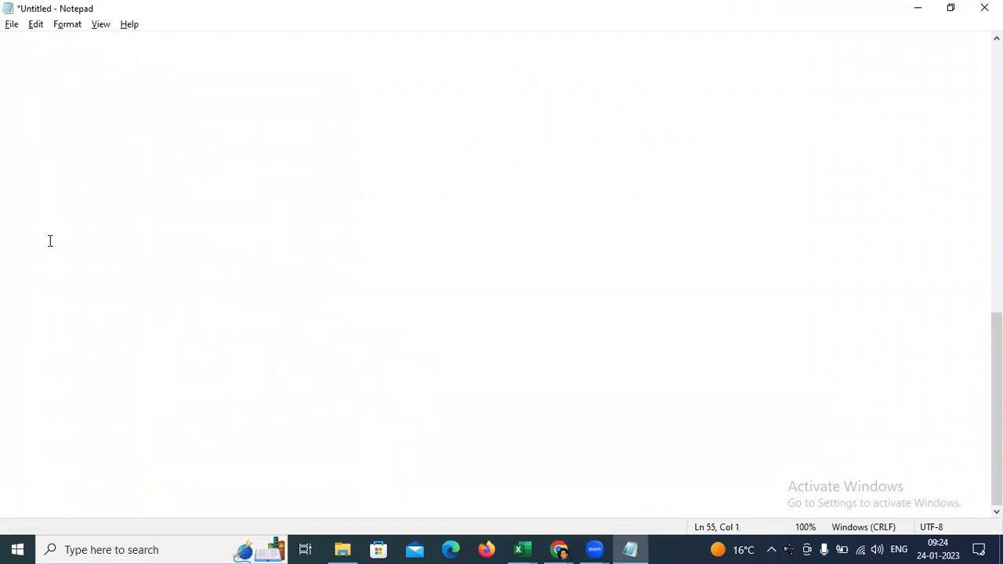
- Write "No of users from" as a new note in the blank area below the keyword list
{"action": "left_click", "coordinate": [20, 89]}
{"action": "type", "text": "No id"}
{"action": "key", "text": "BackSpace"}
{"action": "key", "text": "BackSpace"}
{"action": "key", "text": "BackSpace"}
{"action": "type", "text": "of us"}
{"action": "key", "text": "BackSpace"}
{"action": "type", "text": "uy"}
{"action": "key", "text": "BackSpace"}
{"action": "type", "text": "sers from "}
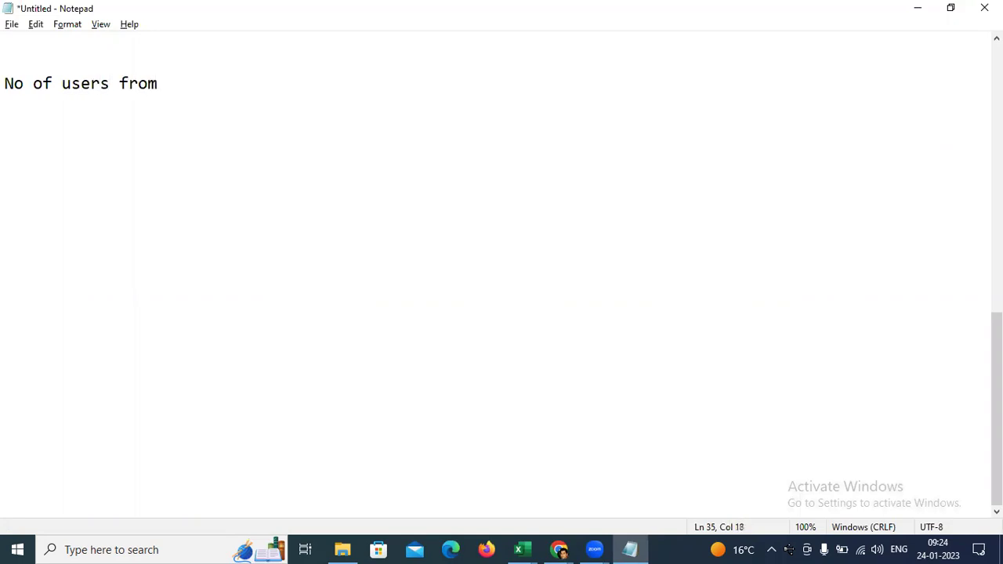
{"action": "type", "text": "linkedin"}
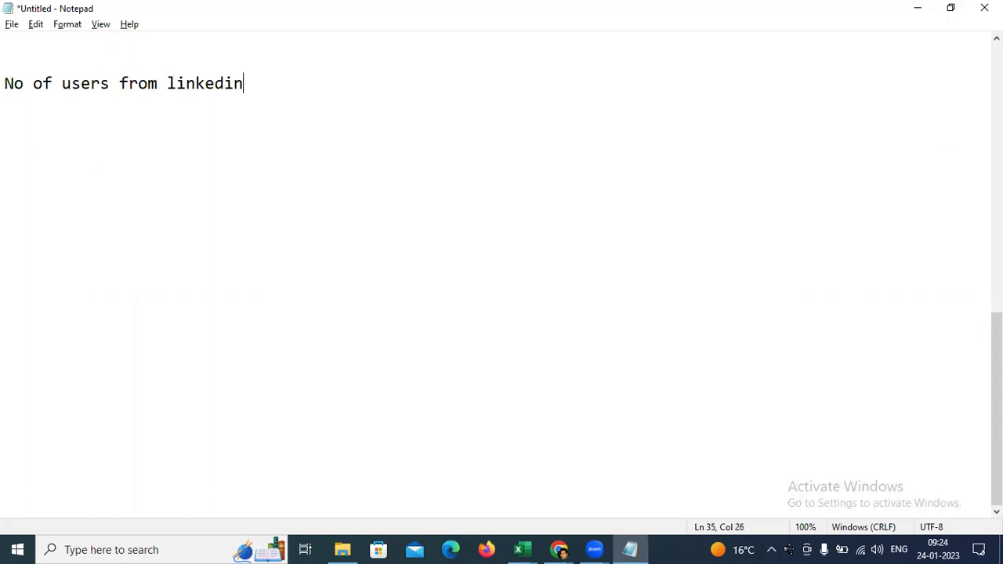
{"action": "key", "text": "BackSpace"}
{"action": "key", "text": "BackSpace"}
{"action": "key", "text": "BackSpace"}
{"action": "key", "text": "BackSpace"}
{"action": "key", "text": "BackSpace"}
{"action": "key", "text": "BackSpace"}
{"action": "key", "text": "BackSpace"}
{"action": "key", "text": "BackSpace"}
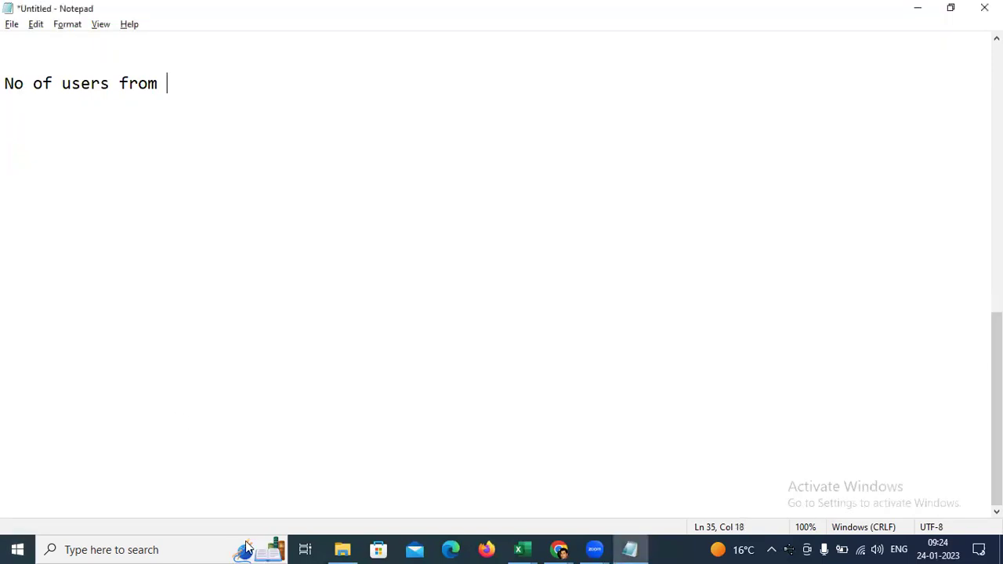
- Switch to File Explorer and open the Google Analytis Assignments folder inside 4 PM Batch Lecture 1
{"action": "left_click", "coordinate": [343, 550]}
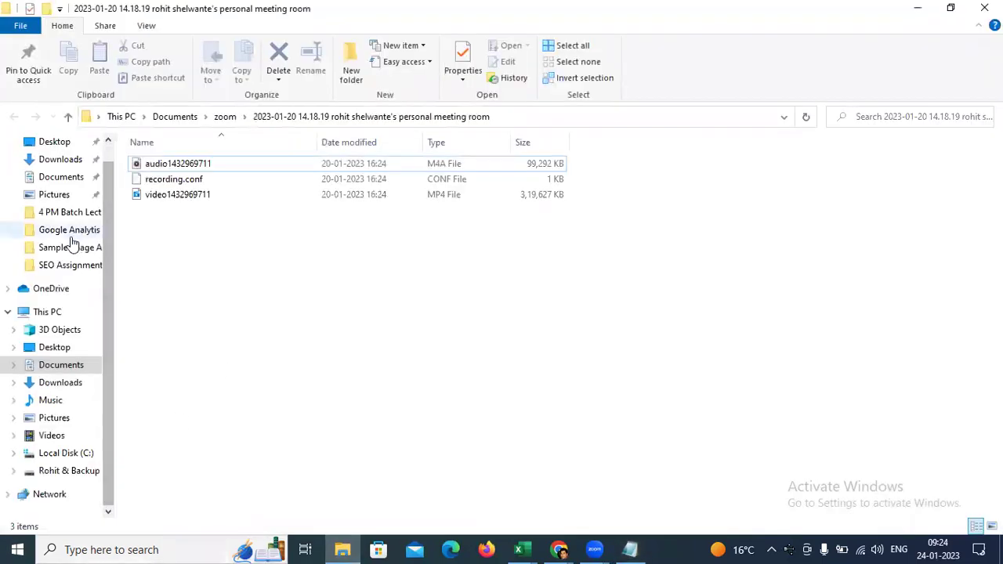
{"action": "left_click", "coordinate": [69, 212]}
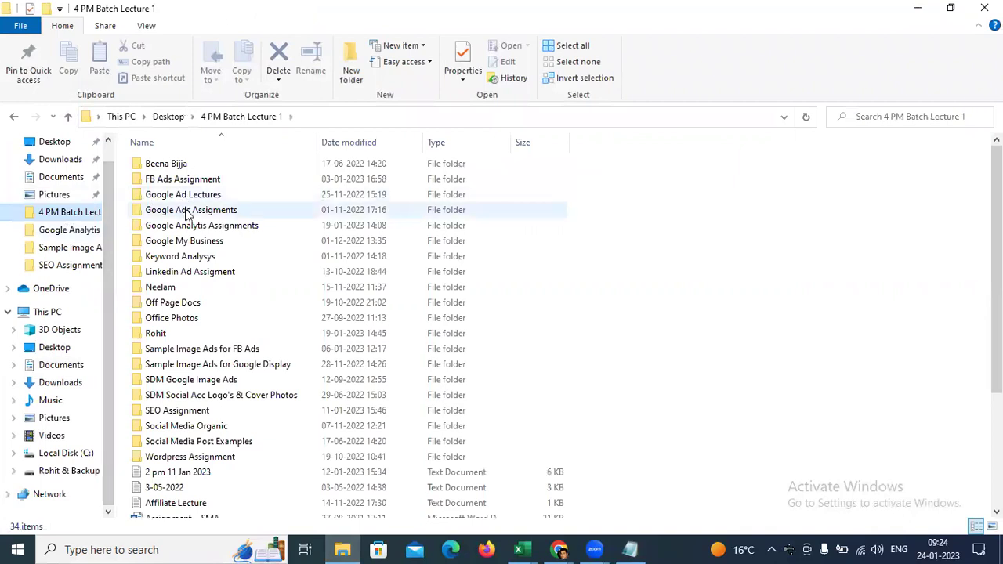
{"action": "double_click", "coordinate": [188, 227]}
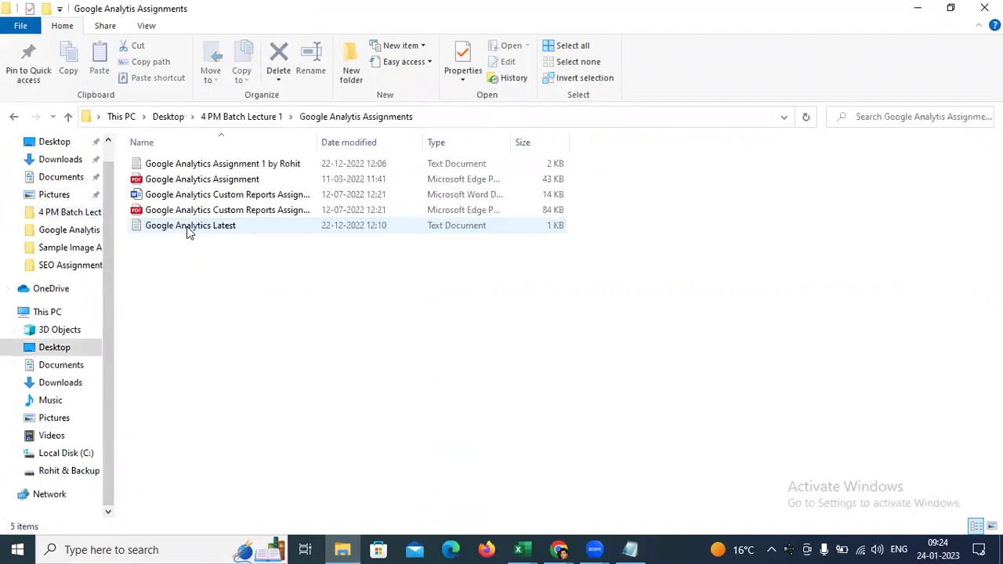
- Open the Google Analytics Assignment 1 text file, maximize its window and read through the assignment questions
{"action": "left_click", "coordinate": [193, 165]}
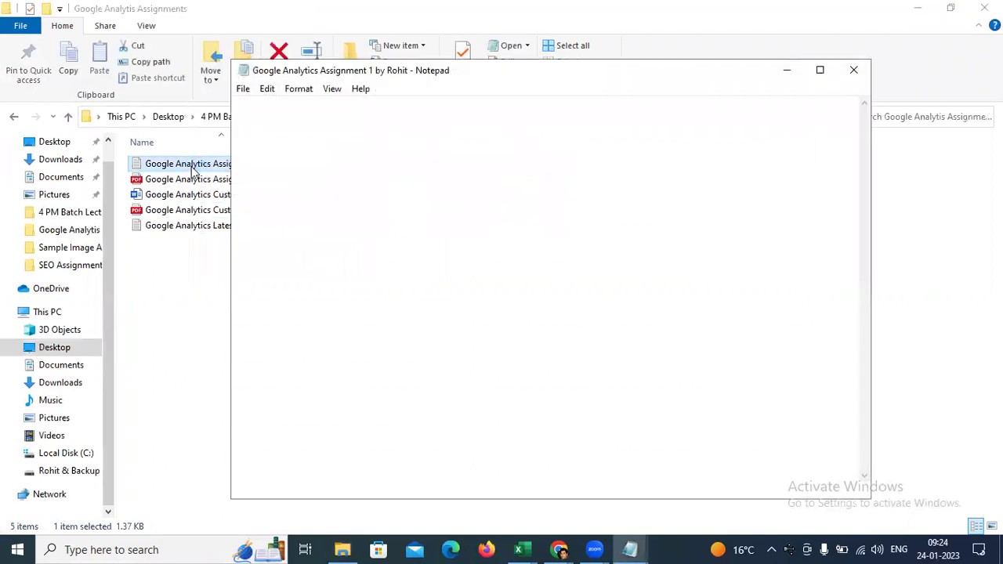
{"action": "left_click", "coordinate": [820, 71]}
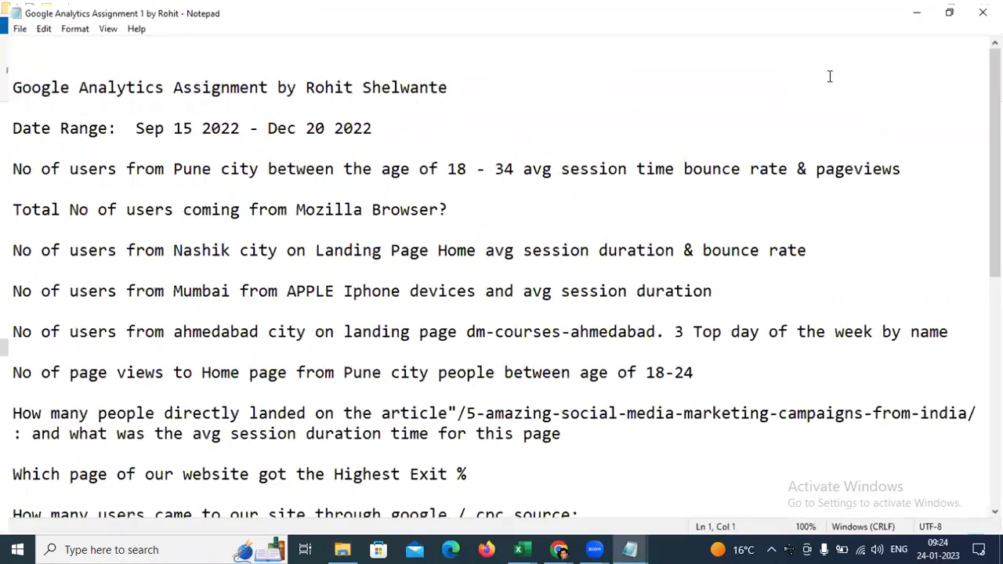
{"action": "scroll", "coordinate": [7, 283], "scroll_direction": "down", "scroll_amount": 1}
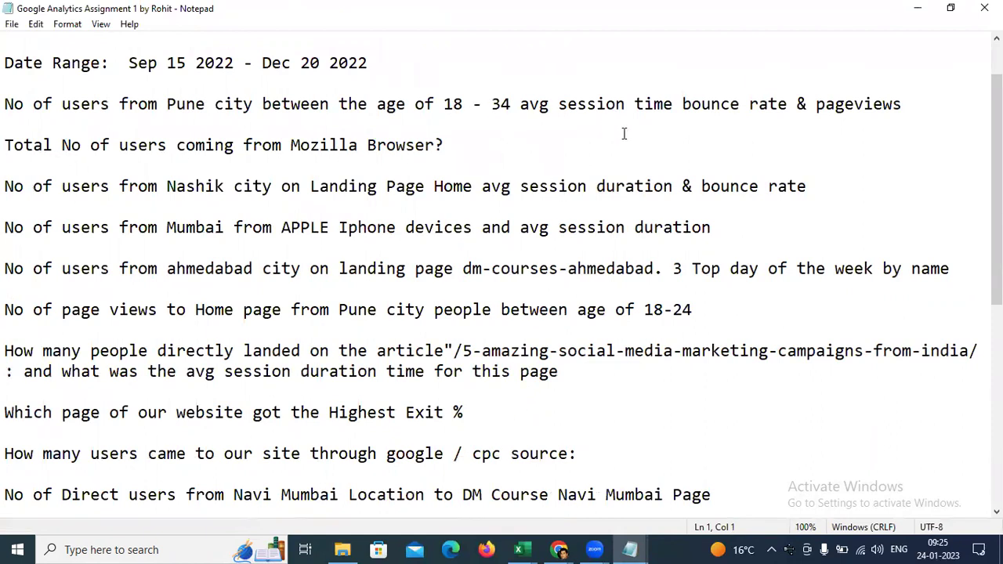
{"action": "left_click", "coordinate": [552, 159]}
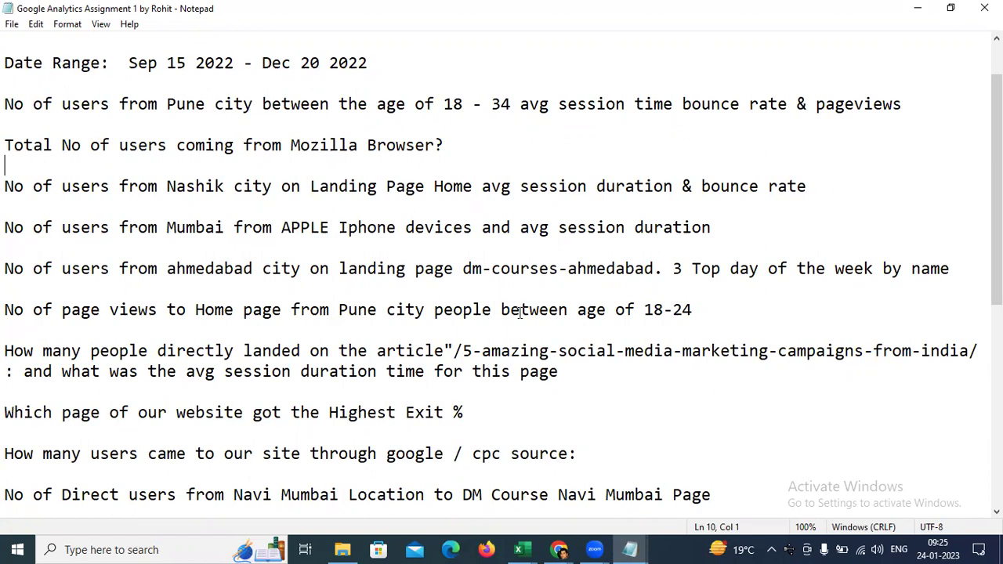
- Switch to the Google Analytics home page in Chrome, and return to the assignment questions in Notepad
{"action": "mouse_move", "coordinate": [558, 550]}
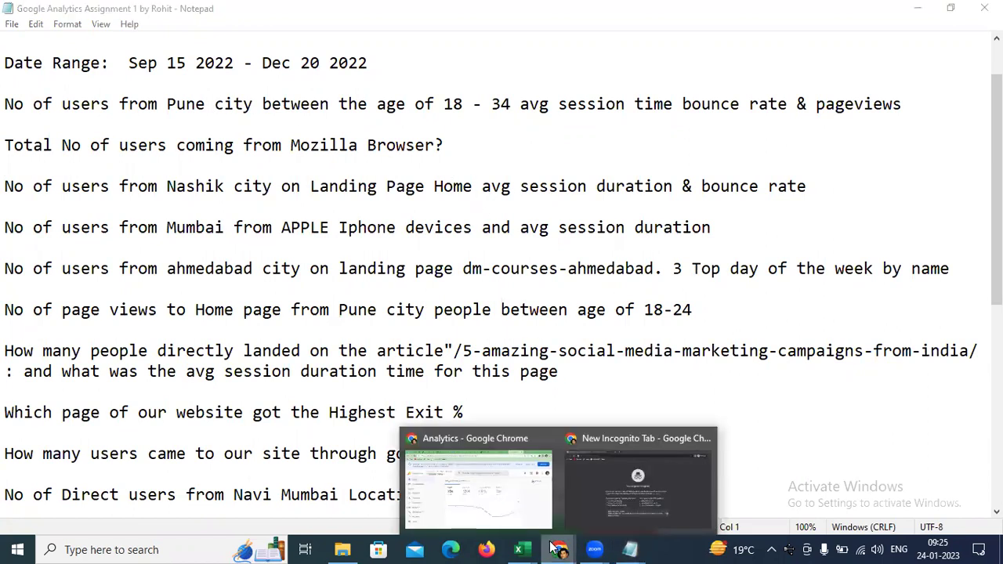
{"action": "left_click", "coordinate": [504, 503]}
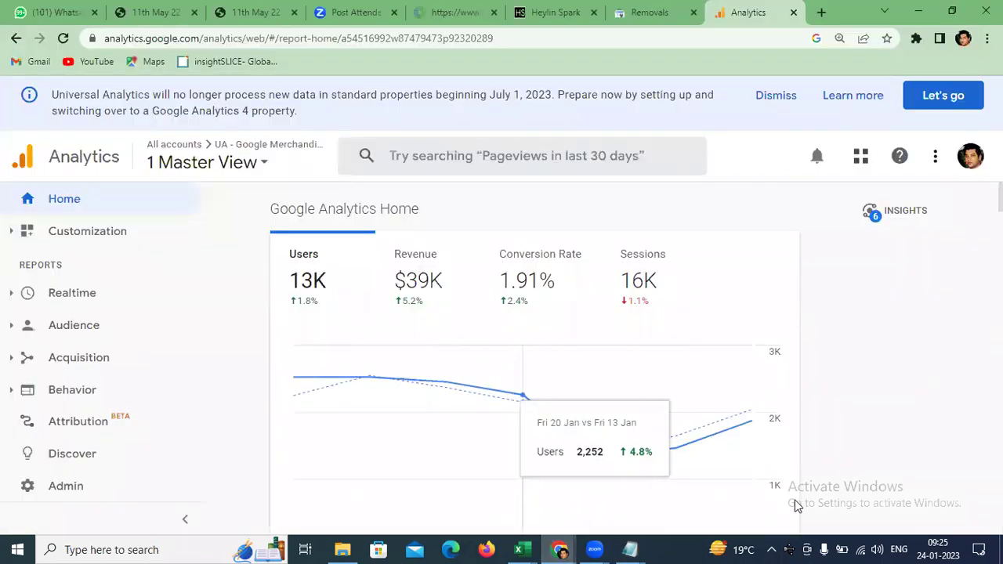
{"action": "mouse_move", "coordinate": [646, 546]}
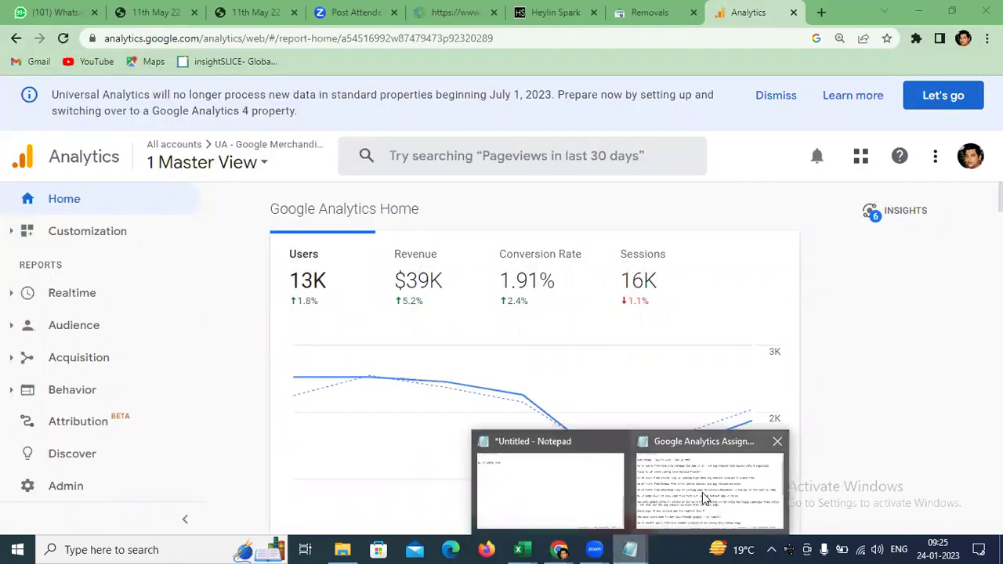
{"action": "left_click", "coordinate": [658, 463]}
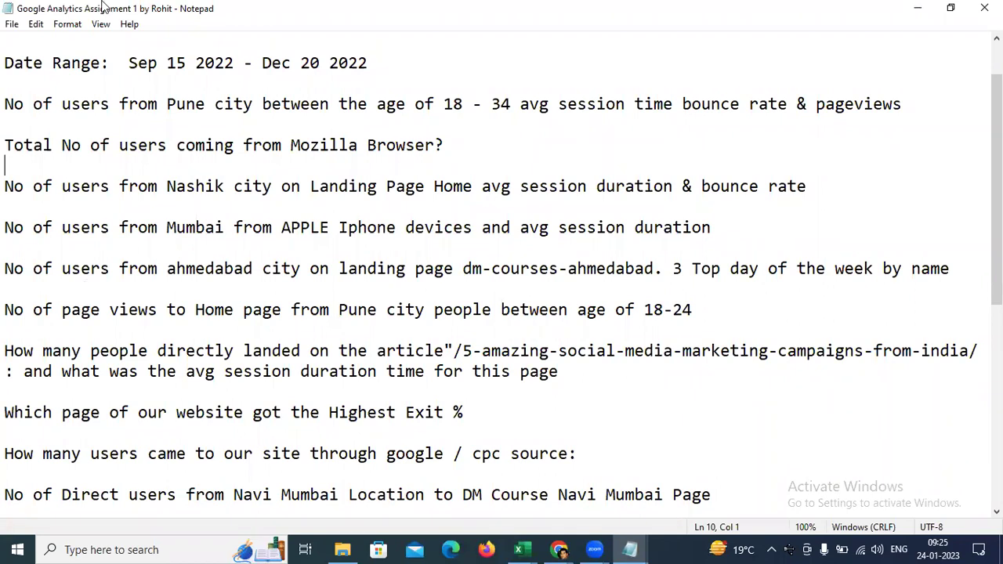
- Switch back to Google Analytics and open the Source/Medium report for all traffic among the Acquisition reports
{"action": "key", "text": "alt+Tab"}
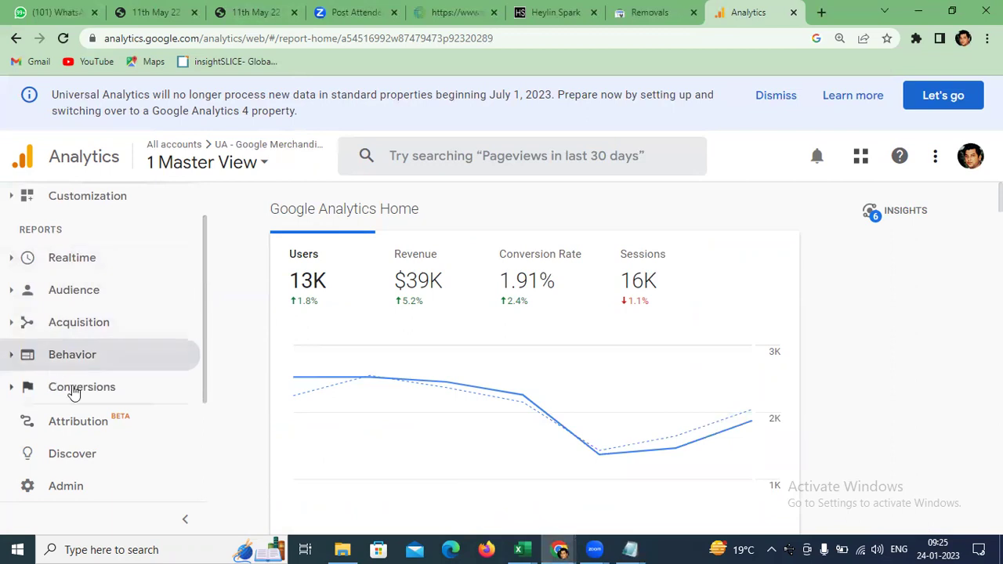
{"action": "left_click", "coordinate": [91, 299]}
{"action": "scroll", "coordinate": [90, 296], "scroll_direction": "down", "scroll_amount": 3}
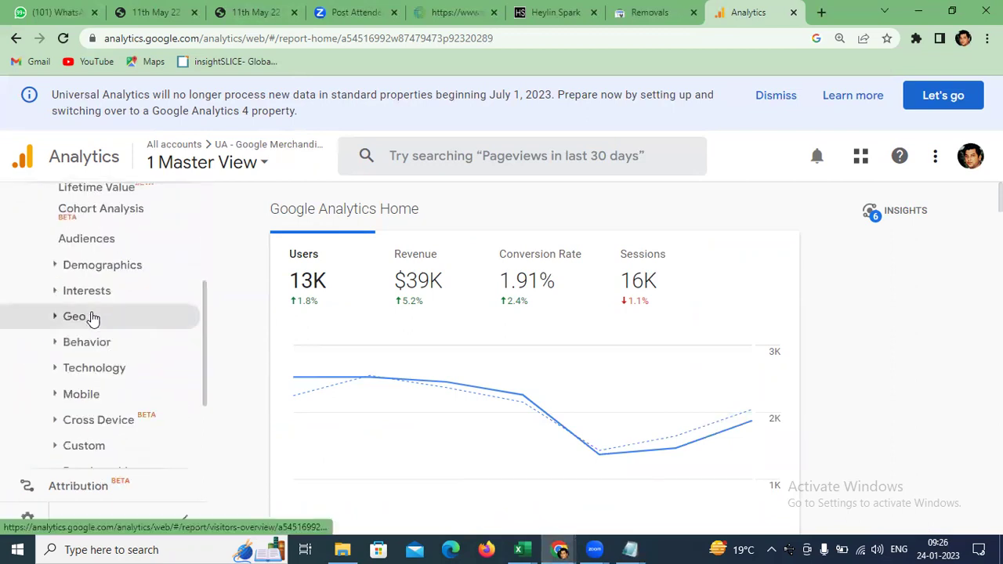
{"action": "scroll", "coordinate": [92, 316], "scroll_direction": "down", "scroll_amount": 2}
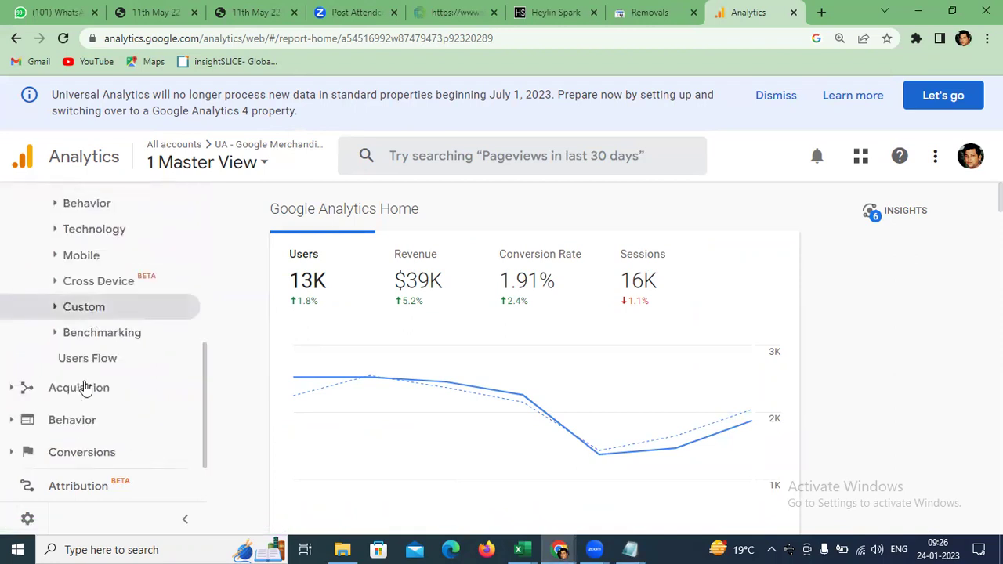
{"action": "left_click", "coordinate": [83, 388]}
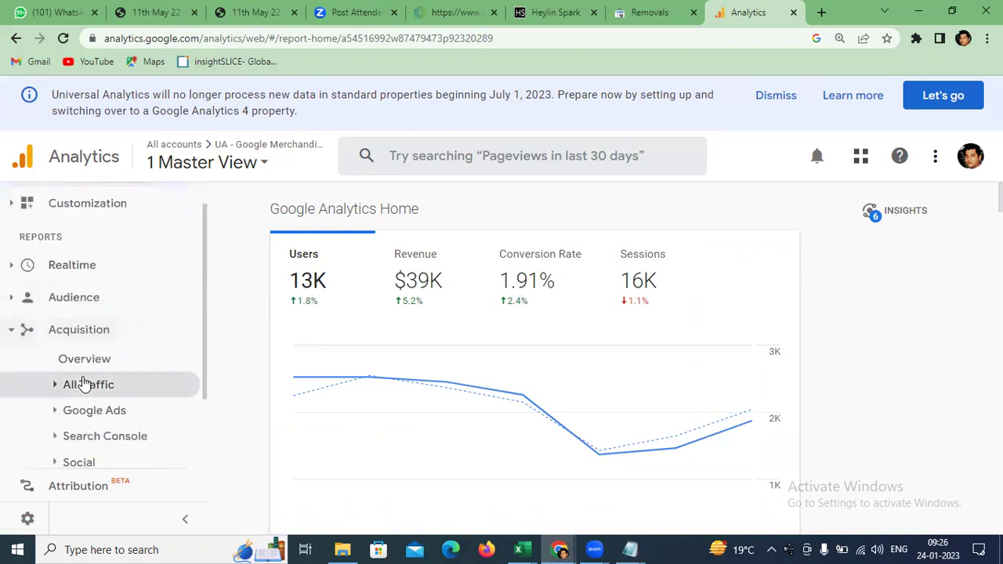
{"action": "scroll", "coordinate": [86, 372], "scroll_direction": "down", "scroll_amount": 3}
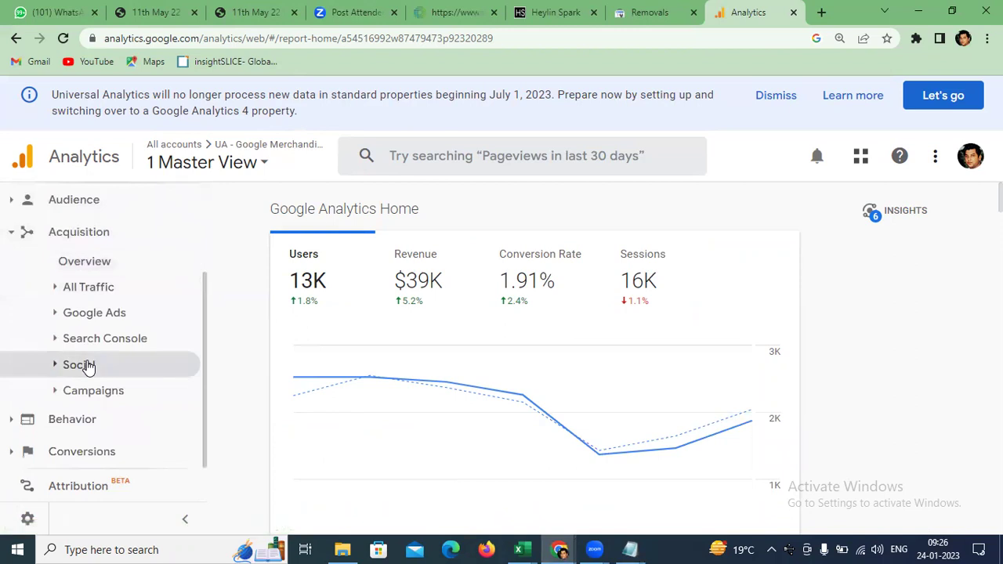
{"action": "left_click", "coordinate": [112, 288]}
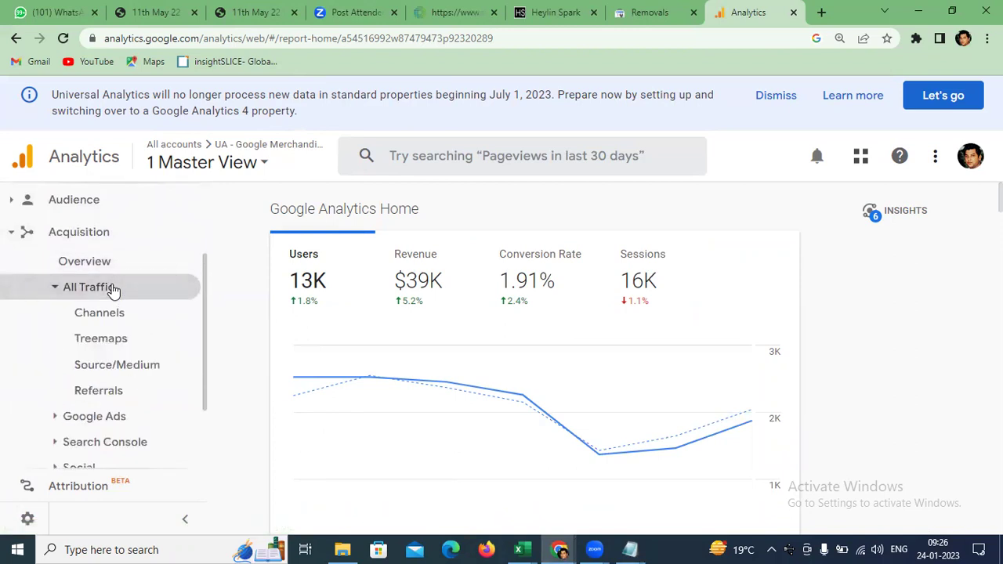
{"action": "left_click", "coordinate": [81, 366]}
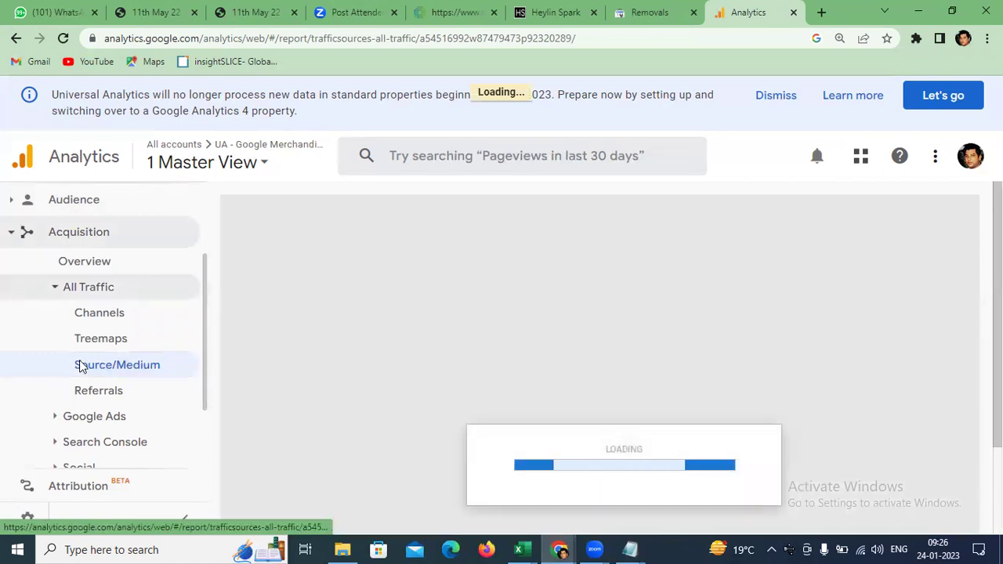
- Examine the Source/Medium report's users chart and its acquisition and behavior figures for each traffic source
{"action": "scroll", "coordinate": [78, 366], "scroll_direction": "down", "scroll_amount": 2}
{"action": "scroll", "coordinate": [542, 339], "scroll_direction": "down", "scroll_amount": 3}
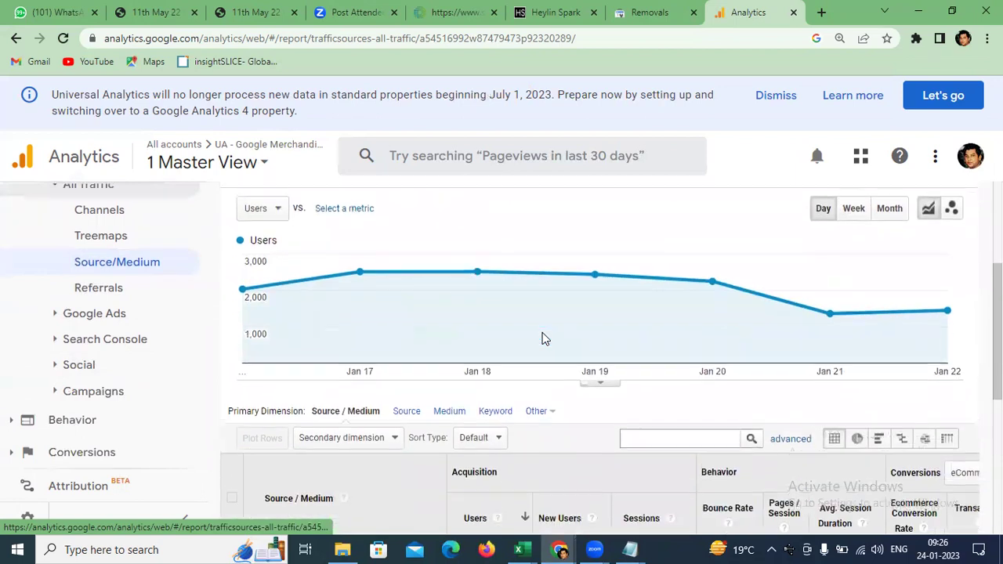
{"action": "scroll", "coordinate": [542, 338], "scroll_direction": "down", "scroll_amount": 2}
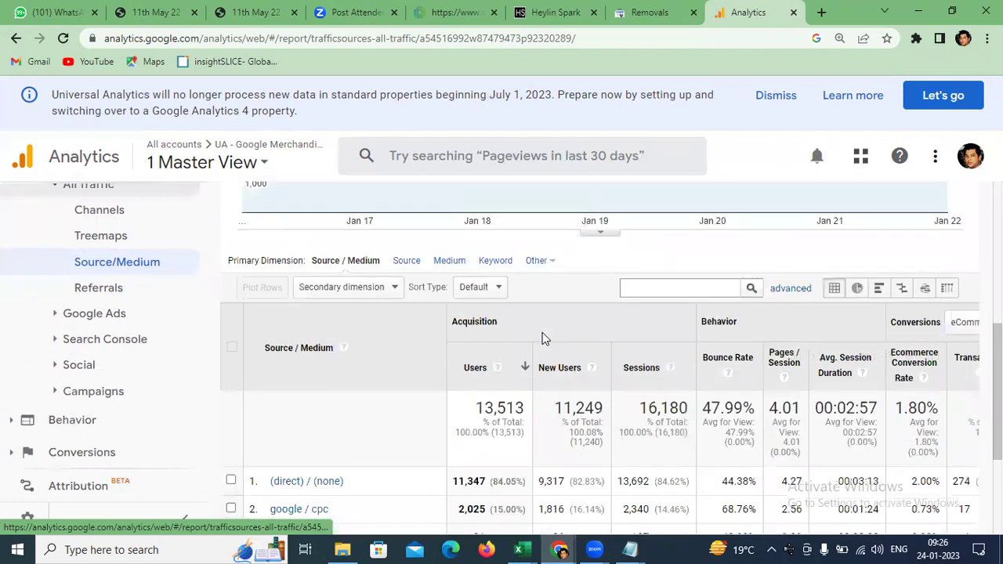
{"action": "scroll", "coordinate": [543, 335], "scroll_direction": "down", "scroll_amount": 2}
{"action": "scroll", "coordinate": [543, 332], "scroll_direction": "up", "scroll_amount": 4}
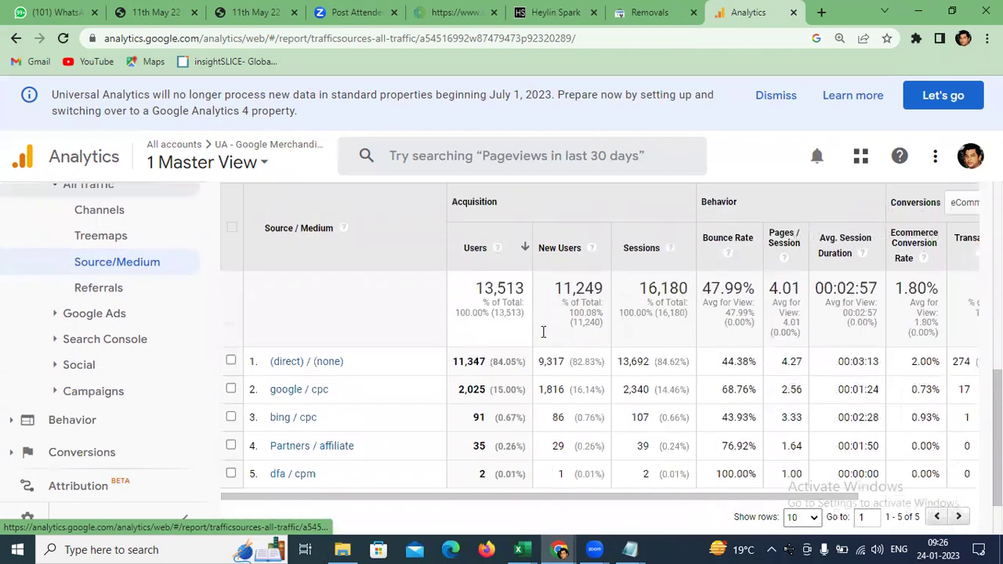
{"action": "scroll", "coordinate": [543, 333], "scroll_direction": "up", "scroll_amount": 4}
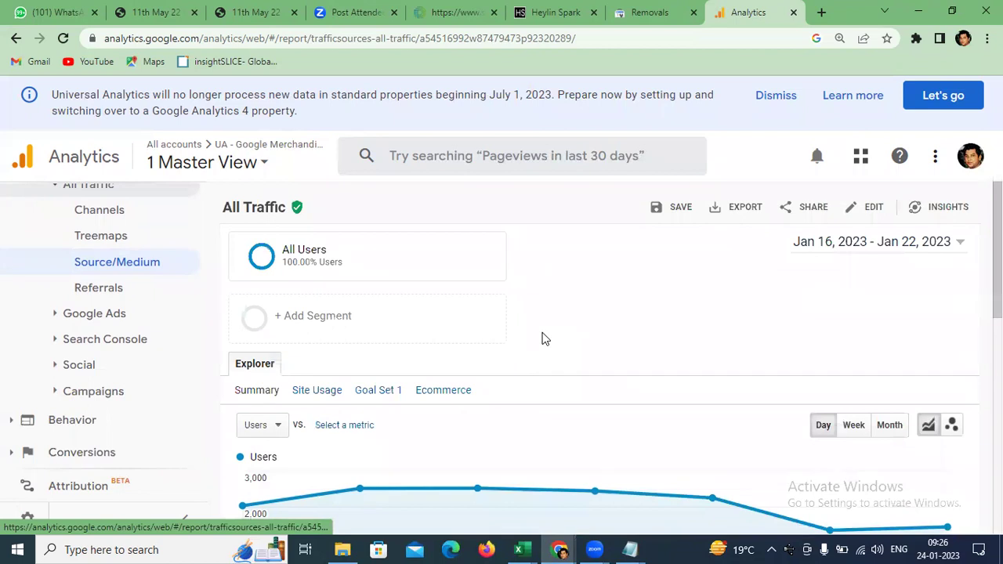
{"action": "scroll", "coordinate": [566, 327], "scroll_direction": "down", "scroll_amount": 1}
{"action": "scroll", "coordinate": [566, 327], "scroll_direction": "up", "scroll_amount": 1}
- Check the date range specified in the Notepad assignment, and return to the All Traffic report in Chrome
{"action": "left_click", "coordinate": [833, 253]}
{"action": "left_click", "coordinate": [833, 254]}
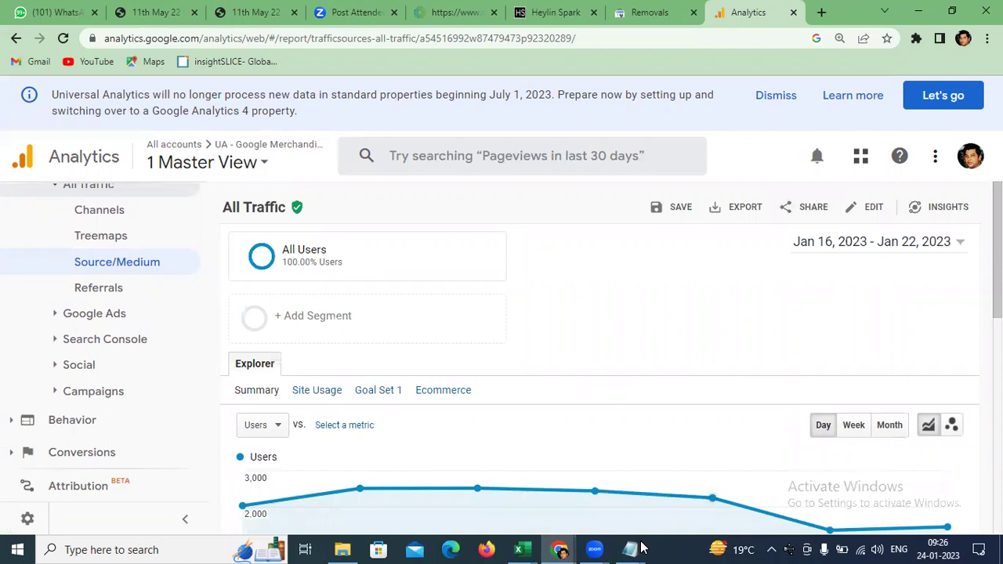
{"action": "mouse_move", "coordinate": [635, 549]}
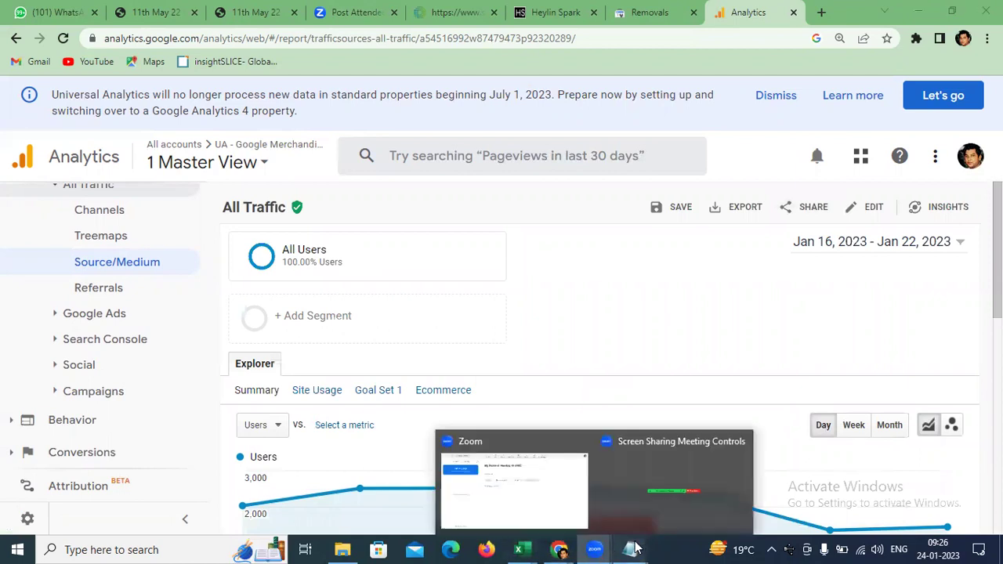
{"action": "left_click", "coordinate": [675, 493]}
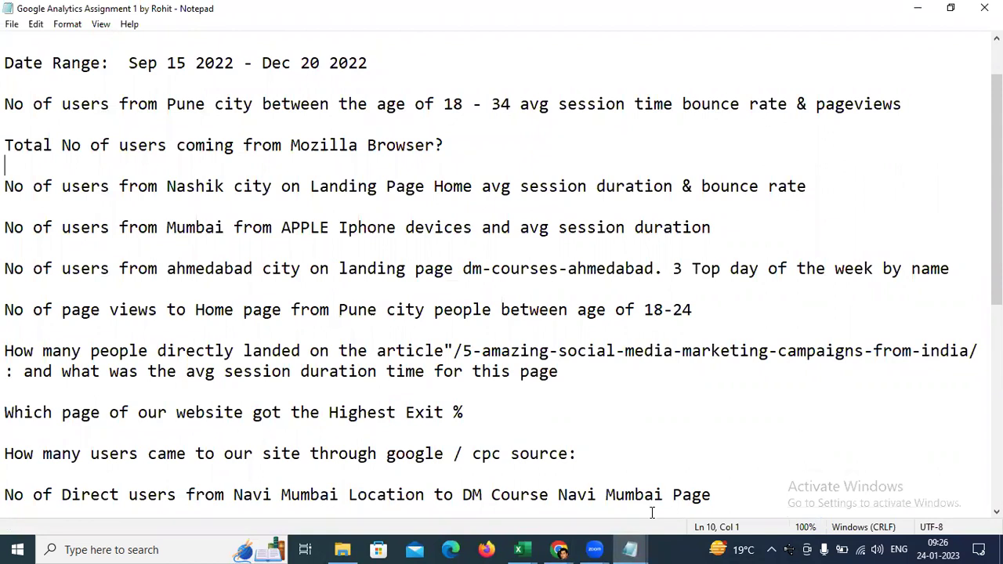
{"action": "mouse_move", "coordinate": [639, 548]}
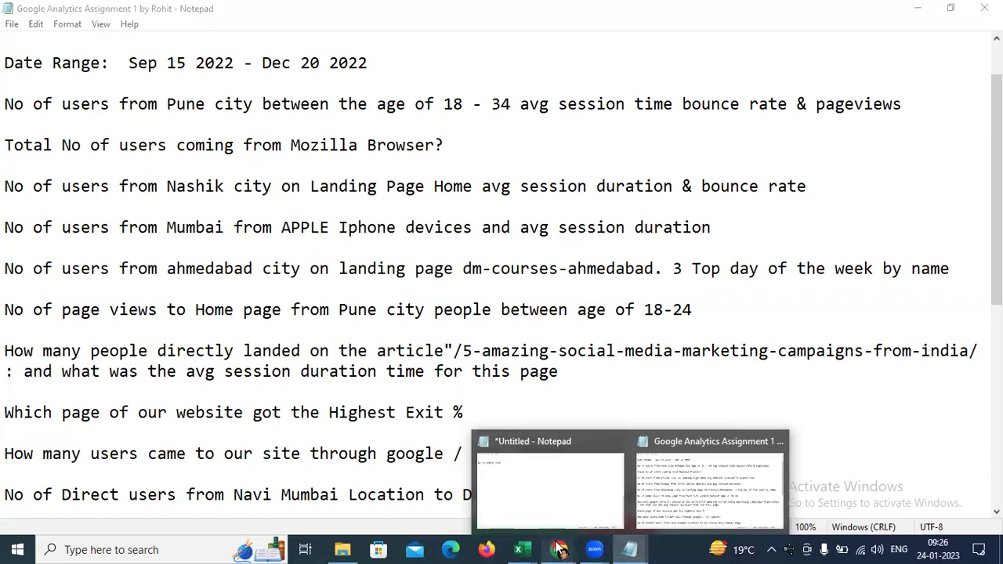
{"action": "mouse_move", "coordinate": [560, 550]}
{"action": "left_click", "coordinate": [502, 477]}
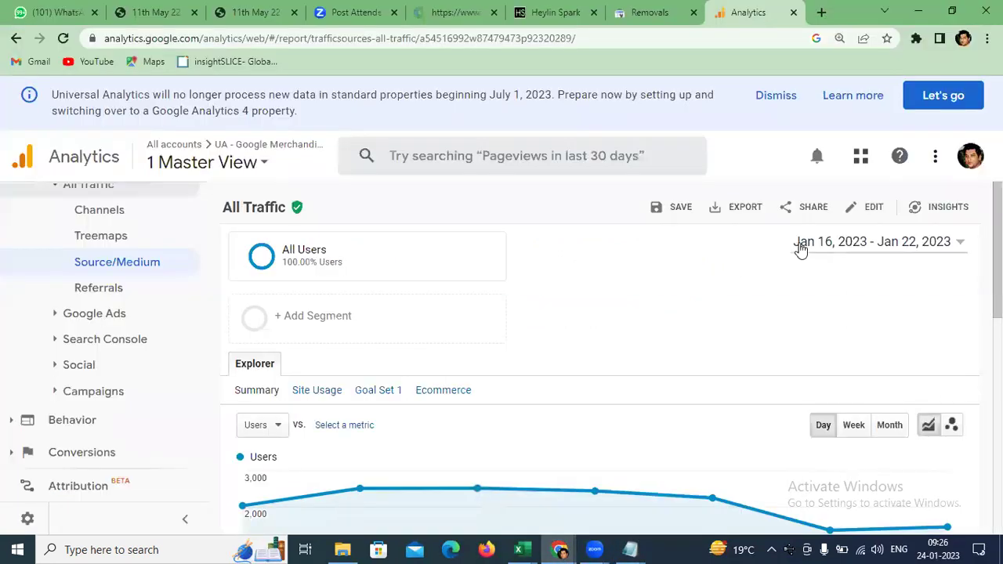
- Set the All Traffic report's date range to Sep 15, 2022 - Dec 20, 2022 and apply it
{"action": "left_click", "coordinate": [837, 249]}
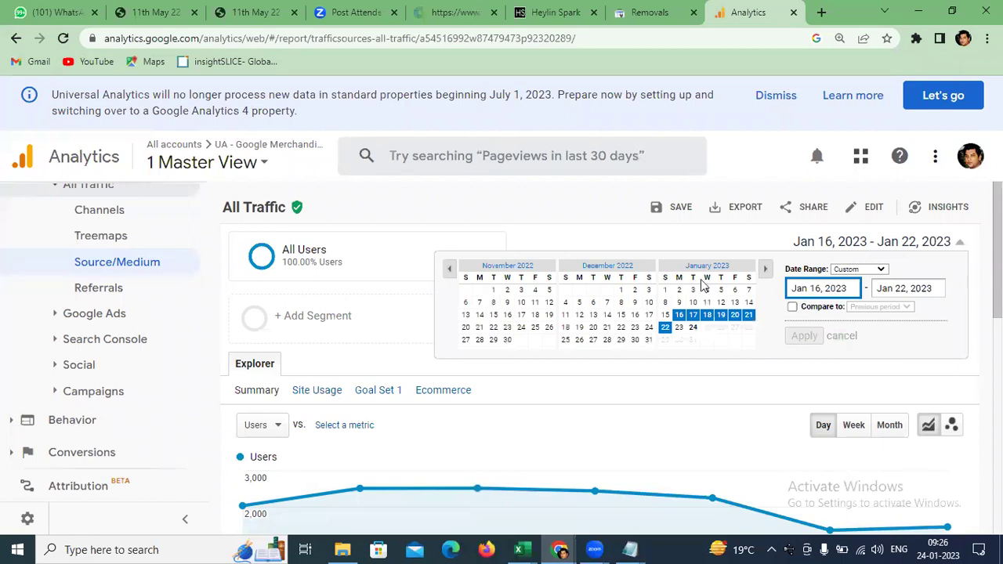
{"action": "left_click", "coordinate": [450, 268]}
{"action": "left_click", "coordinate": [450, 269]}
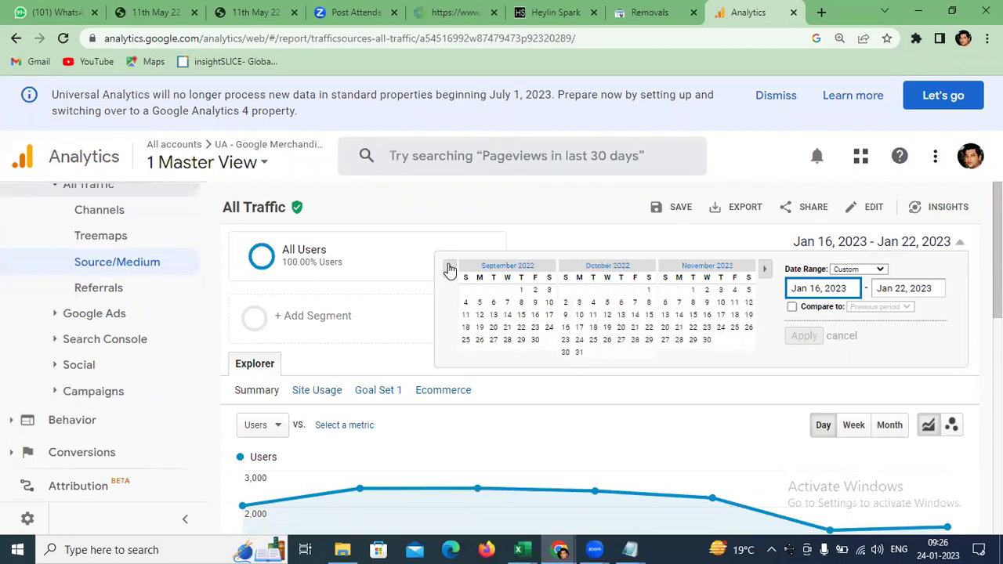
{"action": "left_click", "coordinate": [521, 316]}
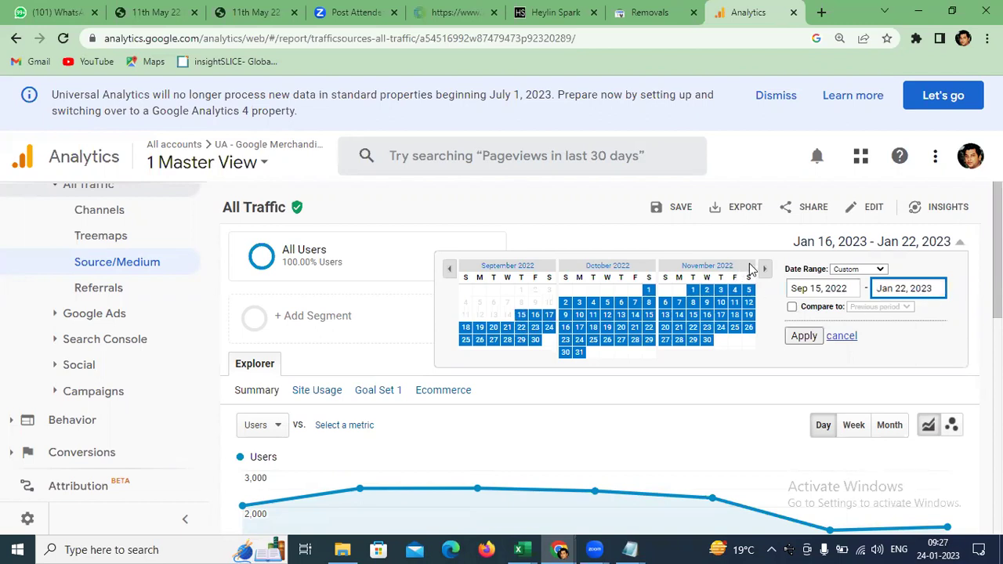
{"action": "left_click", "coordinate": [764, 269]}
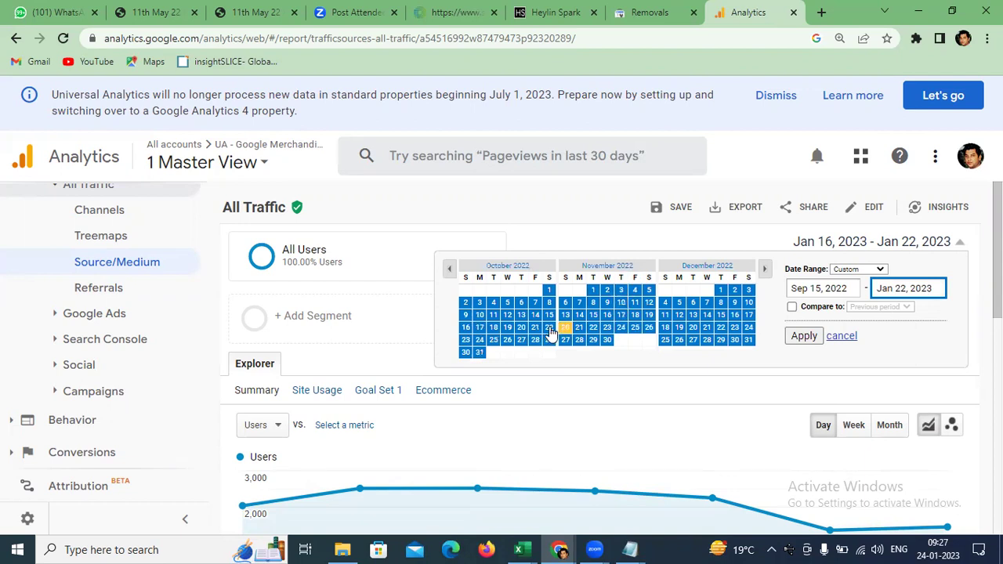
{"action": "left_click", "coordinate": [694, 328]}
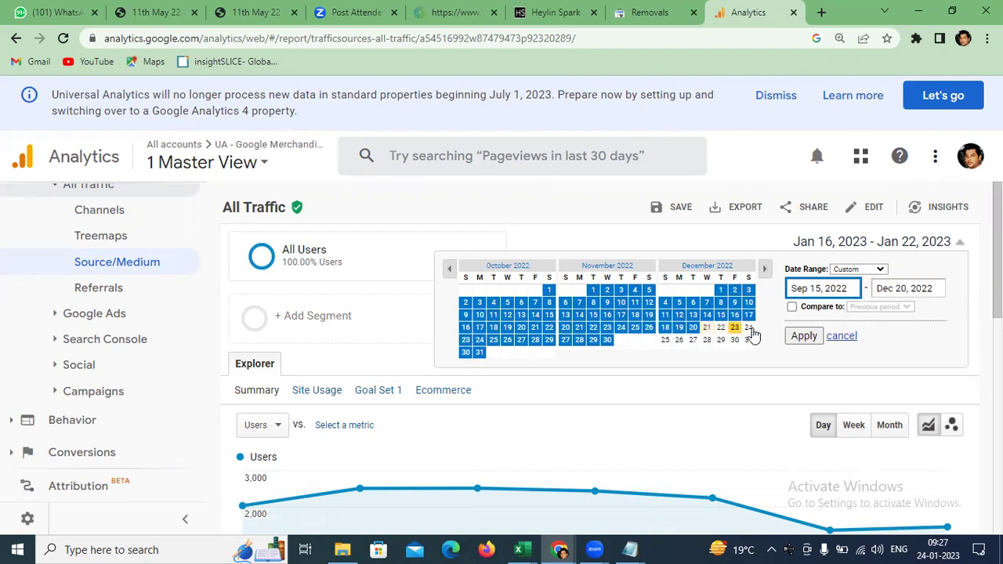
{"action": "left_click", "coordinate": [802, 335]}
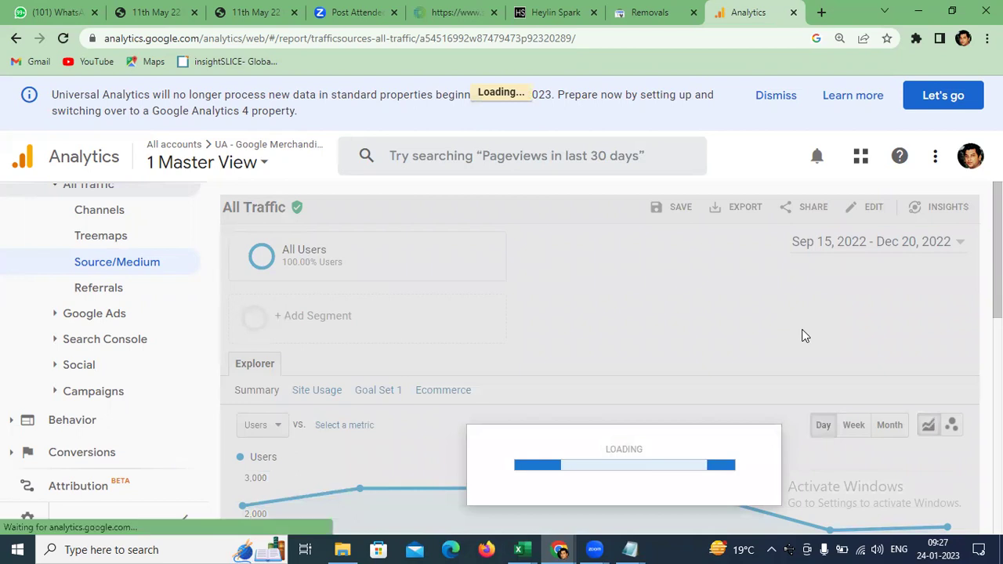
- Review the users chart and the source/medium table for the newly applied date range
{"action": "scroll", "coordinate": [802, 336], "scroll_direction": "down", "scroll_amount": 3}
{"action": "scroll", "coordinate": [430, 358], "scroll_direction": "down", "scroll_amount": 4}
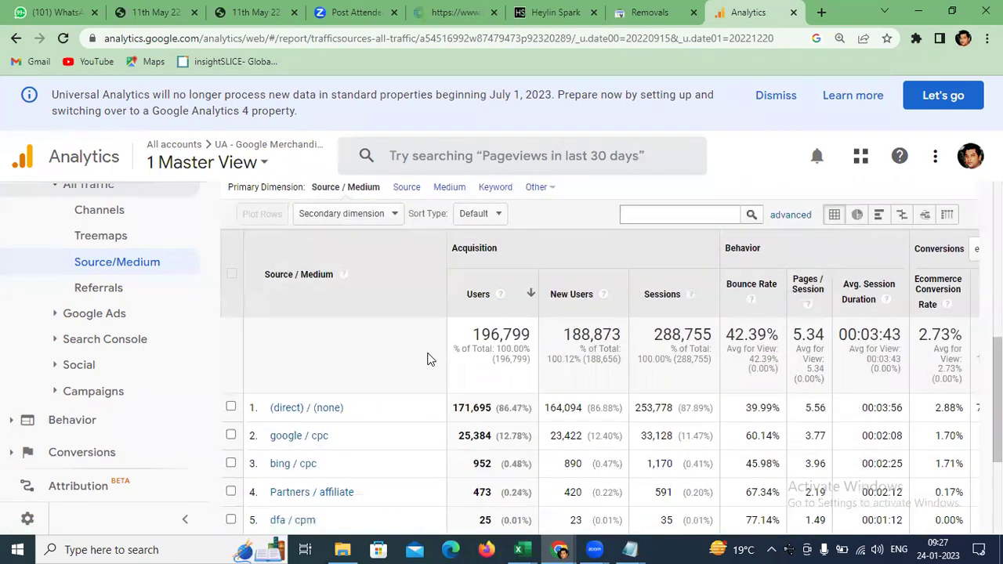
{"action": "scroll", "coordinate": [427, 359], "scroll_direction": "up", "scroll_amount": 2}
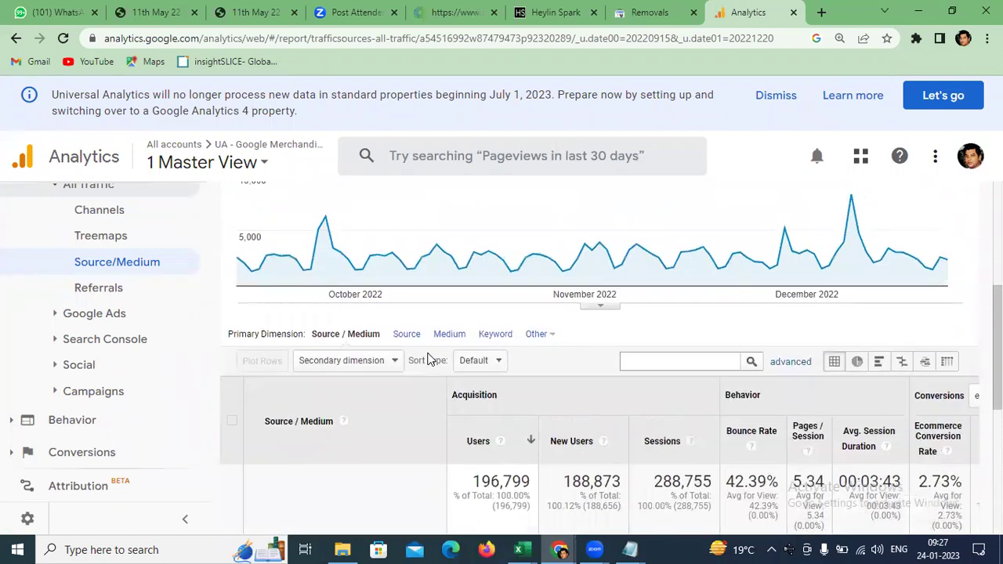
{"action": "scroll", "coordinate": [427, 359], "scroll_direction": "down", "scroll_amount": 3}
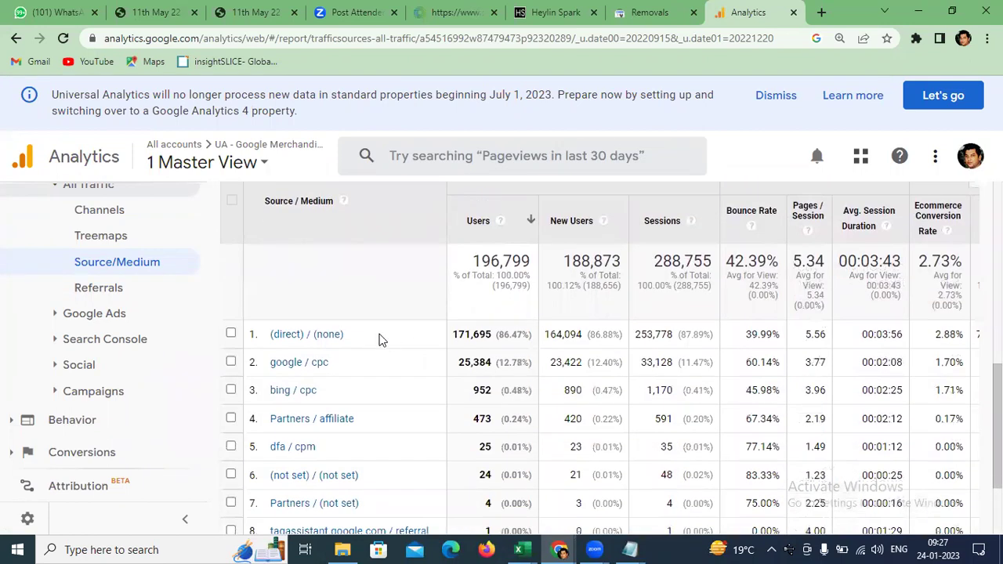
{"action": "scroll", "coordinate": [387, 342], "scroll_direction": "up", "scroll_amount": 3}
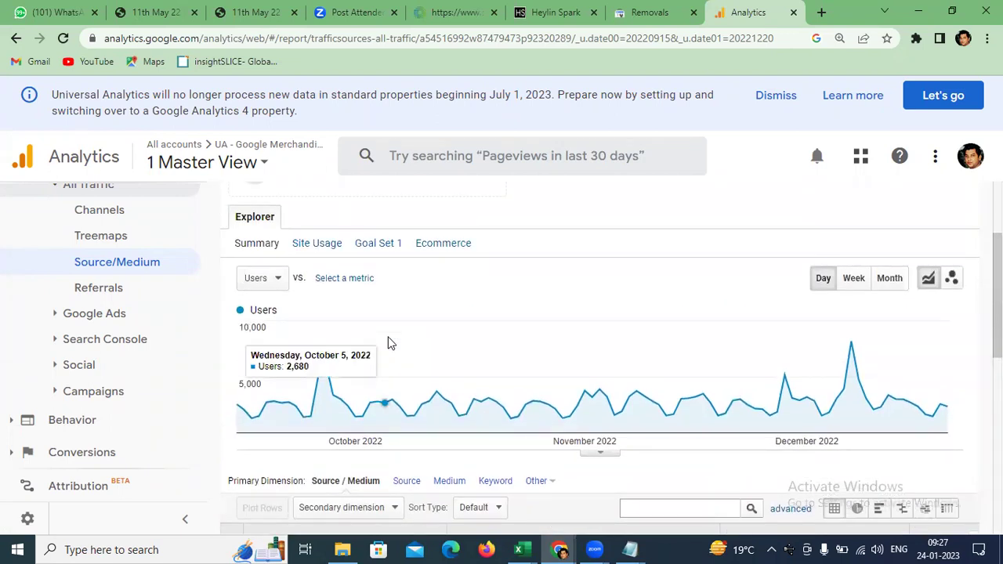
{"action": "scroll", "coordinate": [390, 343], "scroll_direction": "down", "scroll_amount": 1}
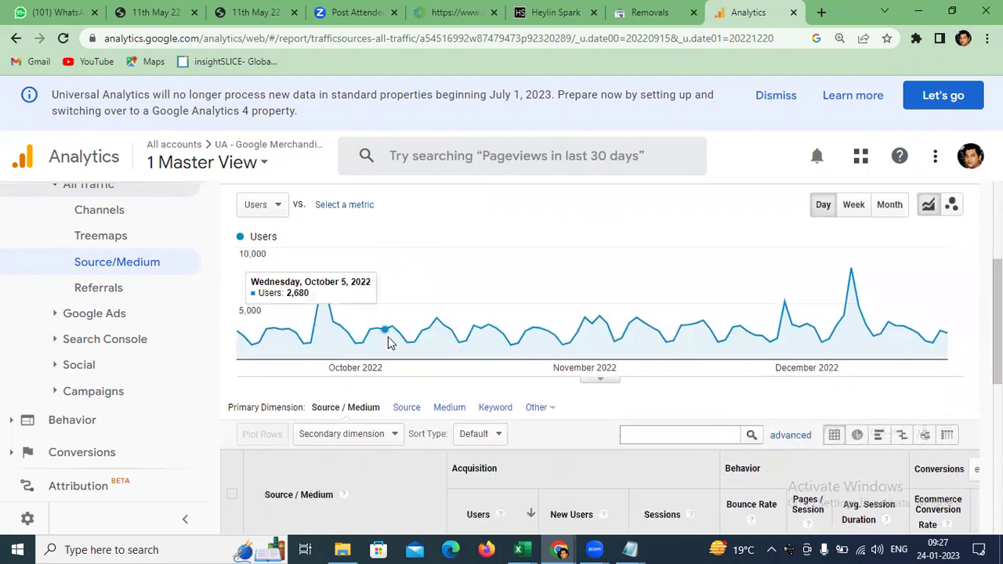
- Expand the Behavior reports, check the Pune city question in the Notepad assignment, and return to the Source/Medium report in Chrome
{"action": "left_click", "coordinate": [72, 423]}
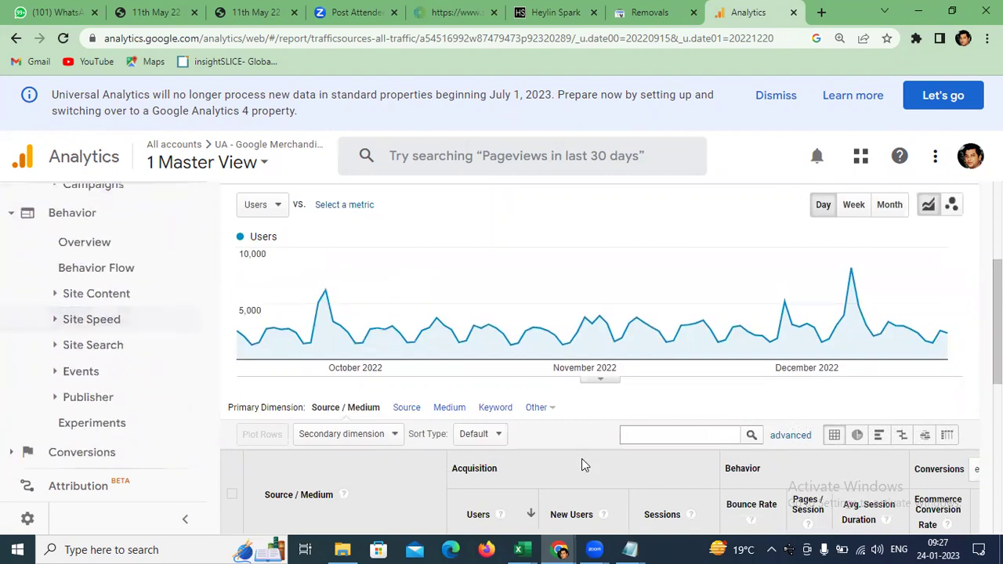
{"action": "mouse_move", "coordinate": [630, 549]}
{"action": "left_click", "coordinate": [679, 482]}
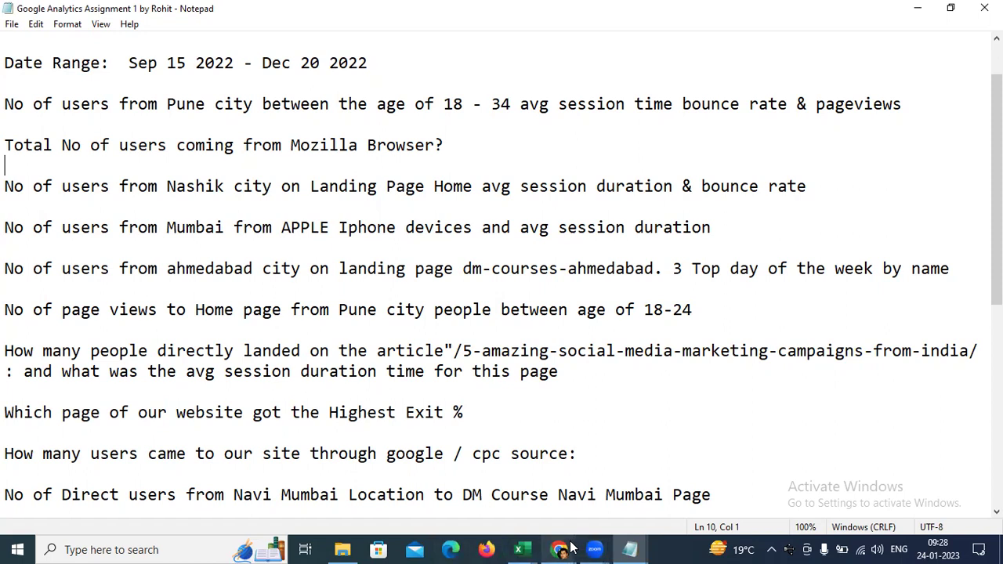
{"action": "mouse_move", "coordinate": [564, 549]}
{"action": "left_click", "coordinate": [502, 493]}
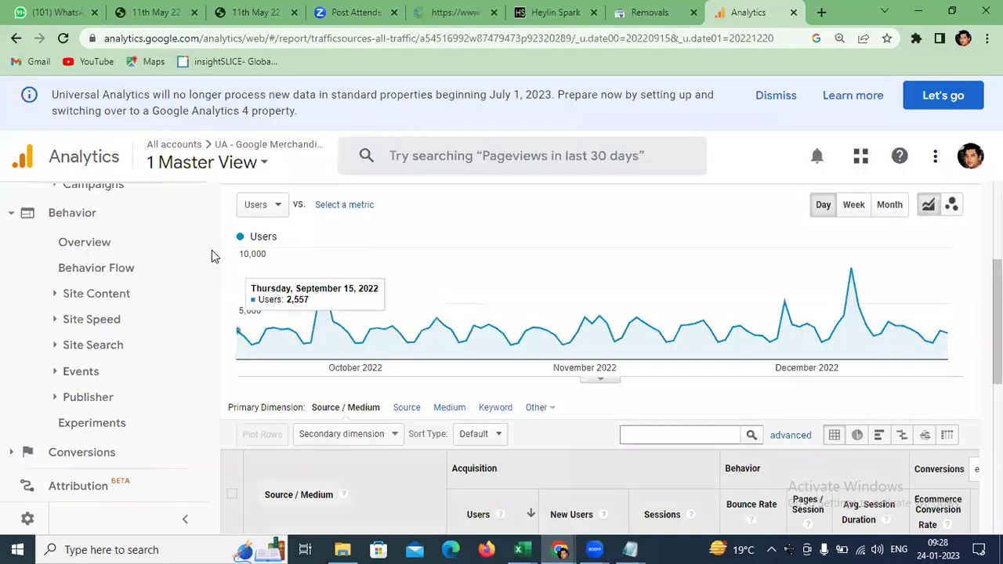
- Add City as the secondary dimension of the Source/Medium table
{"action": "scroll", "coordinate": [490, 408], "scroll_direction": "down", "scroll_amount": 2}
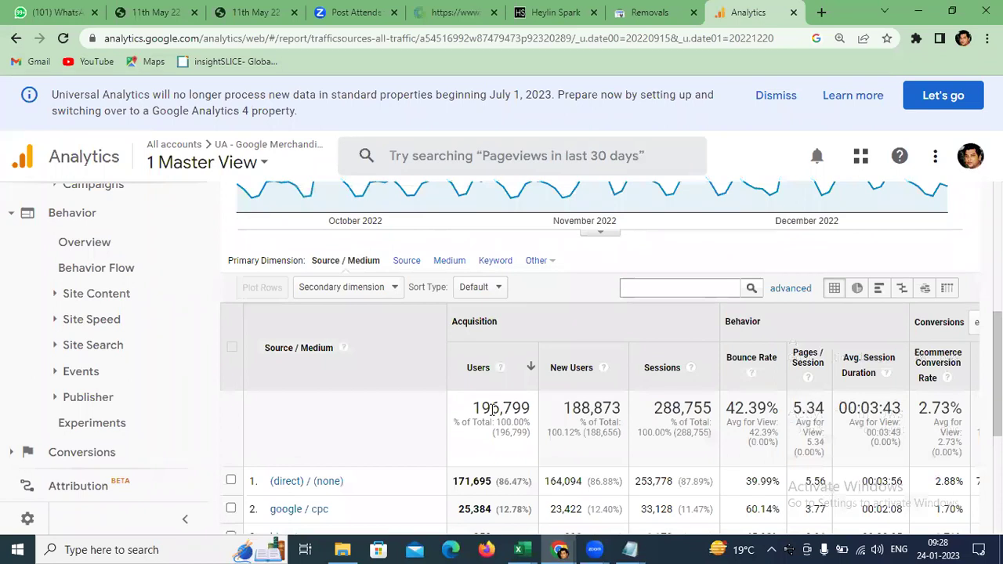
{"action": "left_click", "coordinate": [374, 292]}
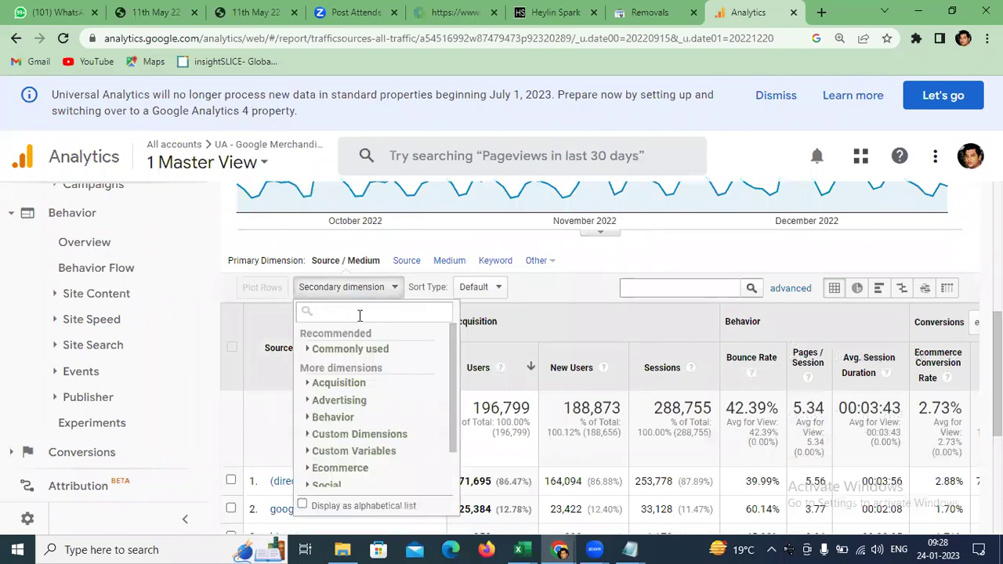
{"action": "type", "text": "city"}
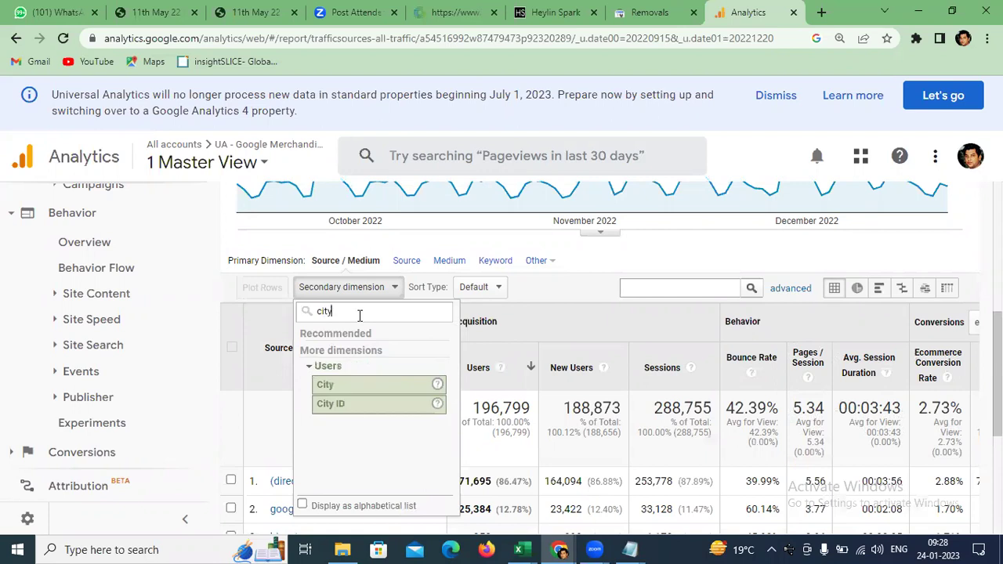
{"action": "left_click", "coordinate": [369, 384]}
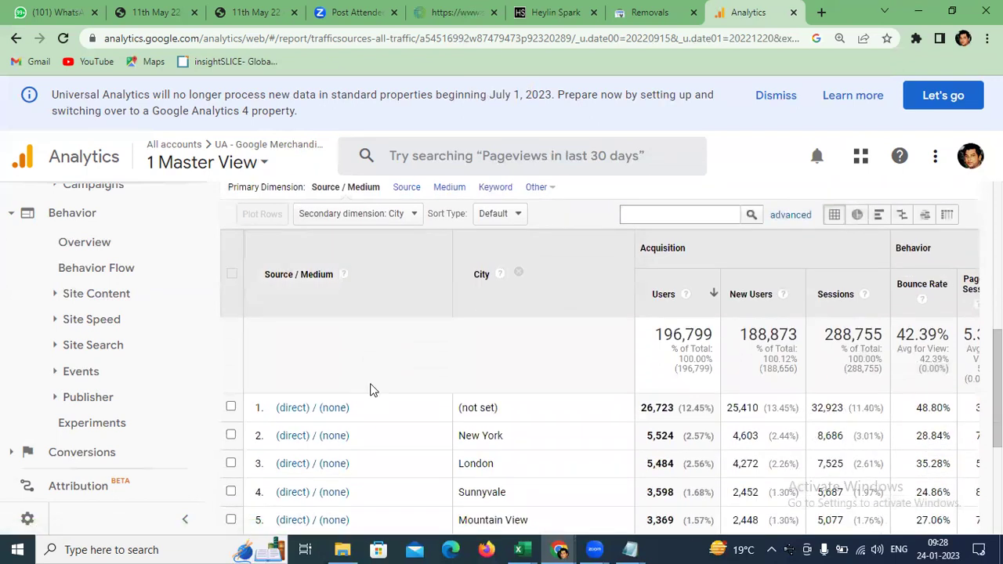
- Set the source/medium and city table to show 50 rows
{"action": "scroll", "coordinate": [372, 390], "scroll_direction": "down", "scroll_amount": 4}
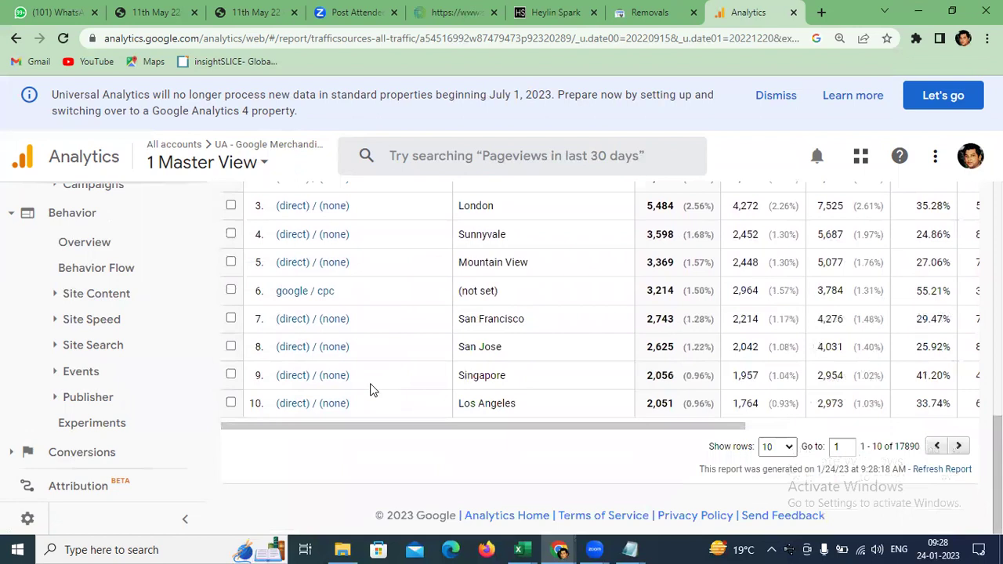
{"action": "left_click", "coordinate": [777, 446]}
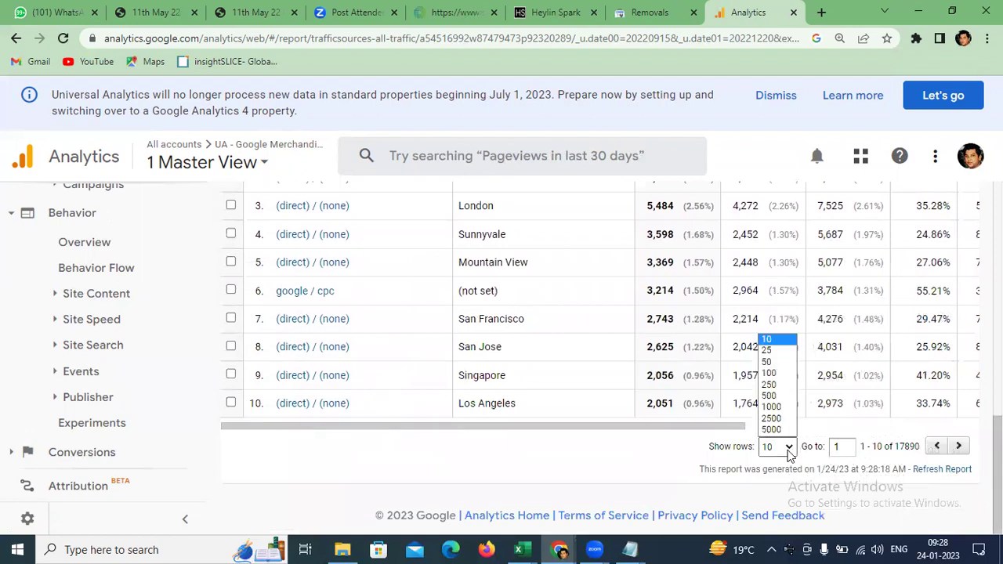
{"action": "left_click", "coordinate": [767, 363]}
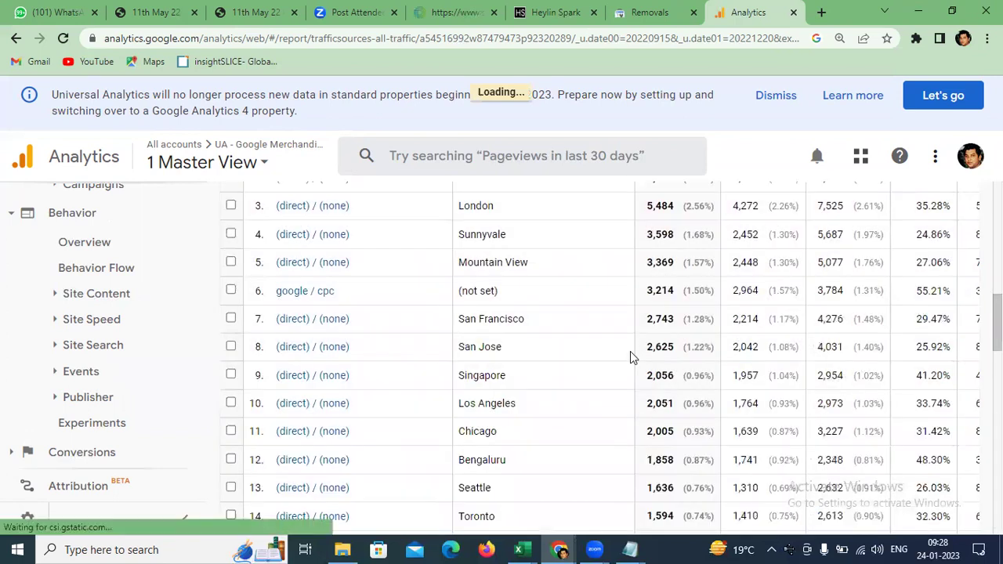
- Look through the 50 source/medium and city rows to find the users coming from Pune
{"action": "scroll", "coordinate": [377, 486], "scroll_direction": "down", "scroll_amount": 5}
{"action": "scroll", "coordinate": [378, 492], "scroll_direction": "down", "scroll_amount": 9}
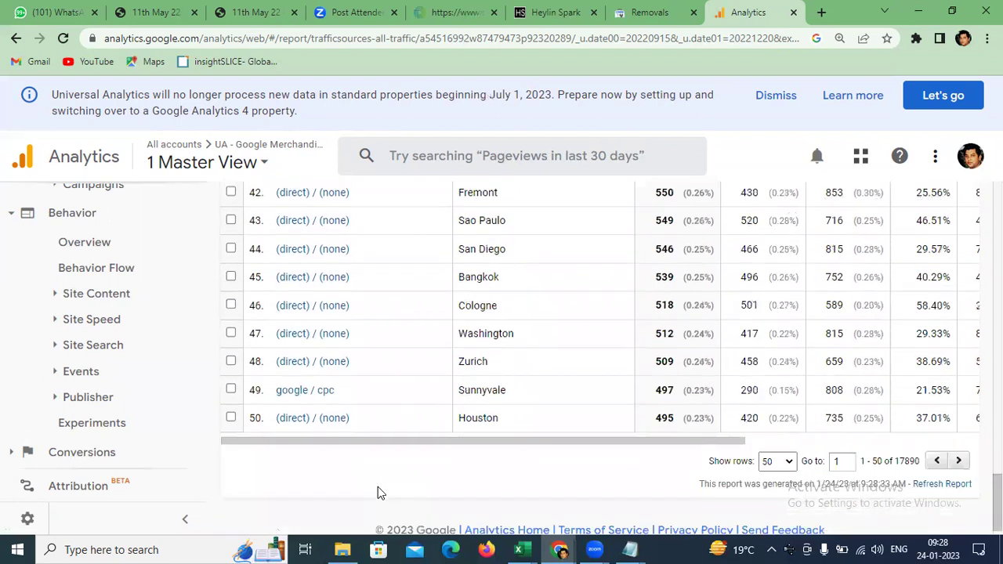
{"action": "scroll", "coordinate": [378, 492], "scroll_direction": "up", "scroll_amount": 15}
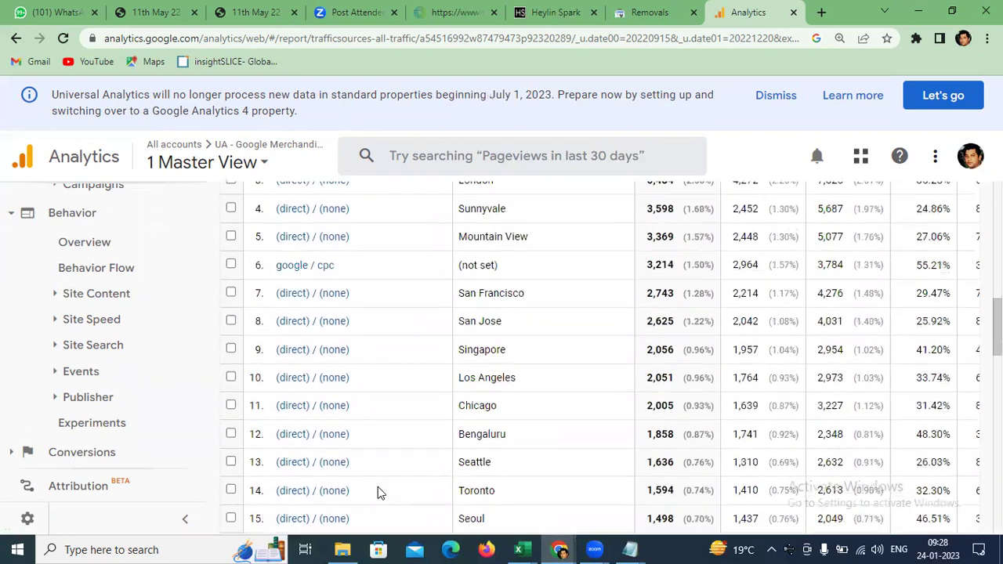
{"action": "scroll", "coordinate": [378, 492], "scroll_direction": "down", "scroll_amount": 8}
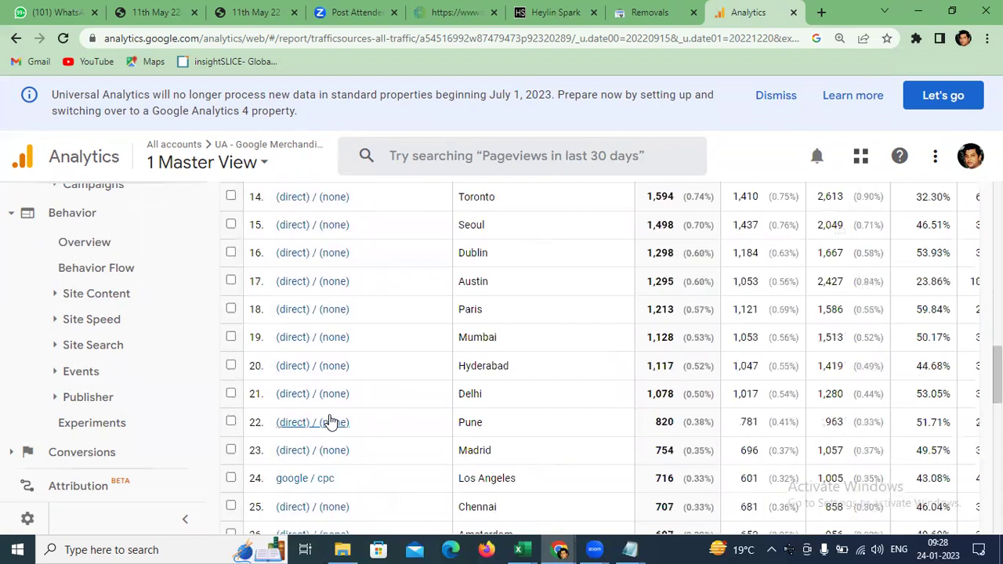
{"action": "scroll", "coordinate": [329, 422], "scroll_direction": "up", "scroll_amount": 7}
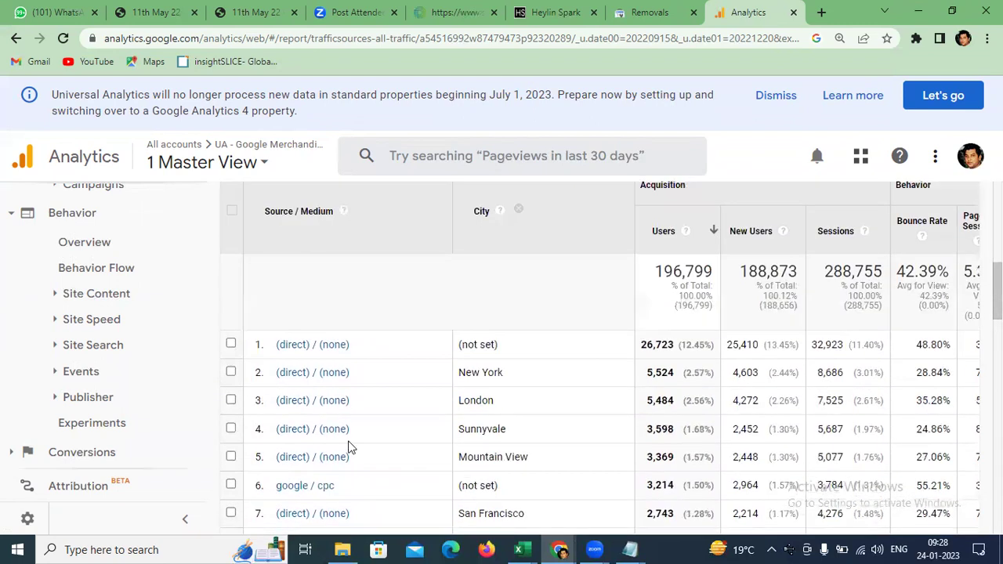
{"action": "scroll", "coordinate": [360, 322], "scroll_direction": "up", "scroll_amount": 5}
{"action": "scroll", "coordinate": [349, 352], "scroll_direction": "down", "scroll_amount": 3}
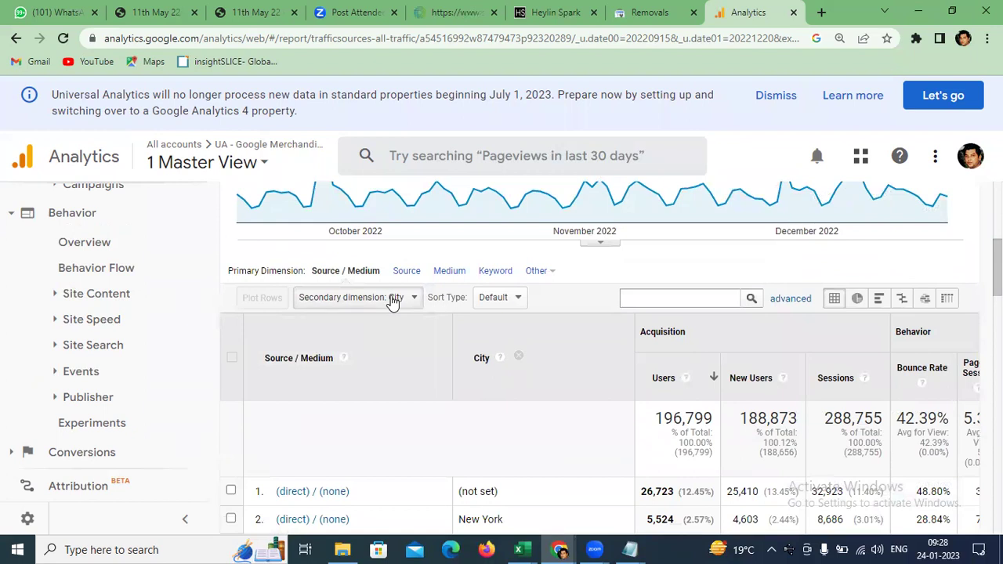
{"action": "scroll", "coordinate": [393, 406], "scroll_direction": "down", "scroll_amount": 5}
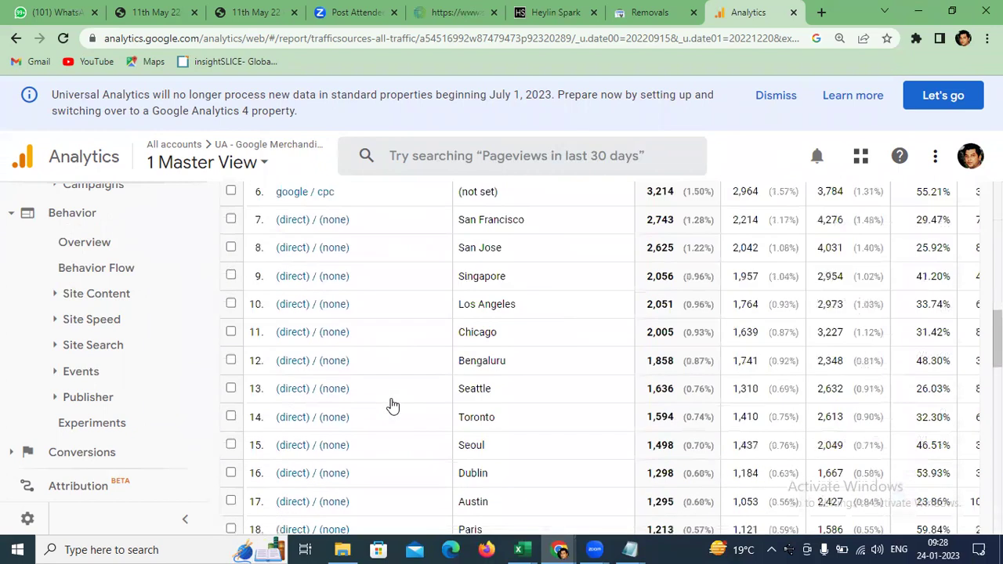
{"action": "scroll", "coordinate": [393, 406], "scroll_direction": "down", "scroll_amount": 10}
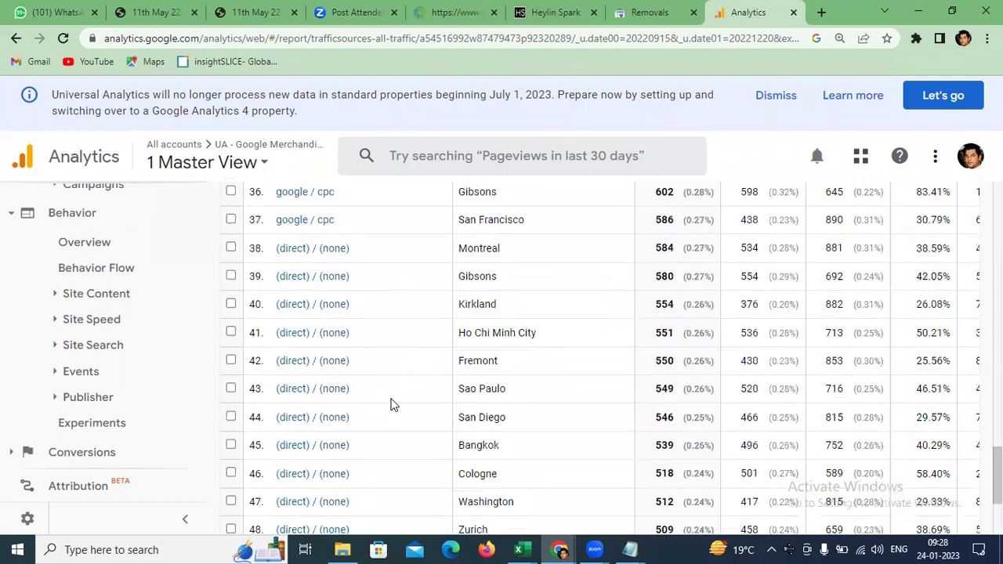
{"action": "scroll", "coordinate": [394, 405], "scroll_direction": "down", "scroll_amount": 3}
{"action": "scroll", "coordinate": [373, 367], "scroll_direction": "up", "scroll_amount": 1}
{"action": "scroll", "coordinate": [371, 365], "scroll_direction": "down", "scroll_amount": 1}
{"action": "scroll", "coordinate": [266, 400], "scroll_direction": "up", "scroll_amount": 4}
{"action": "scroll", "coordinate": [259, 396], "scroll_direction": "up", "scroll_amount": 5}
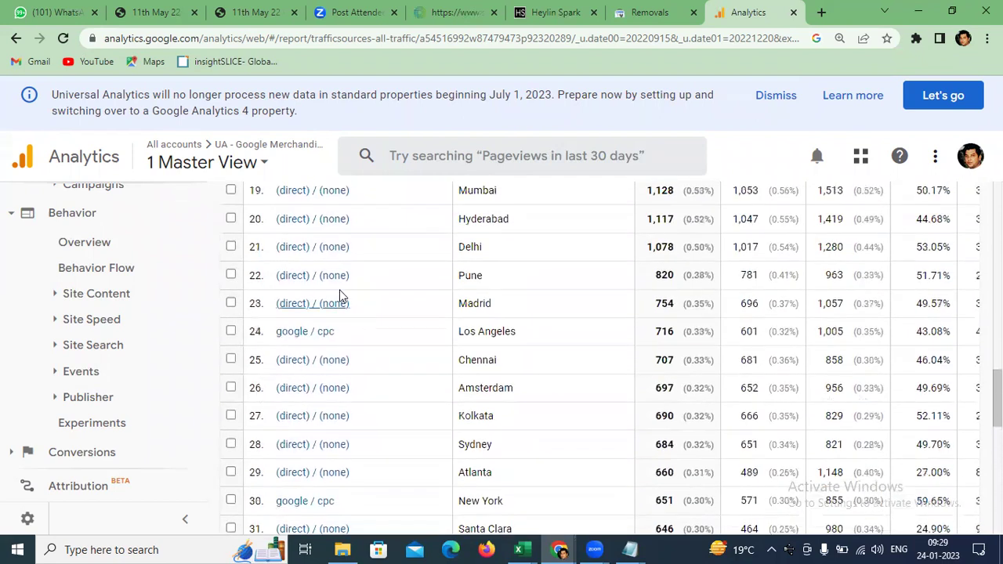
- Drill into the (direct) / (none) source from the Pune row and search its secondary dimensions for "age"
{"action": "left_click", "coordinate": [326, 276]}
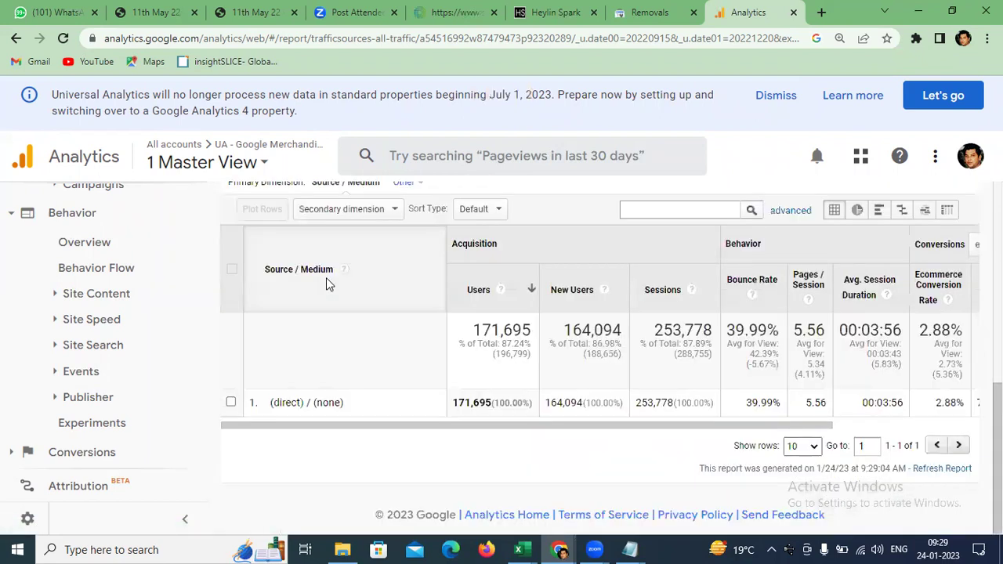
{"action": "left_click", "coordinate": [342, 210]}
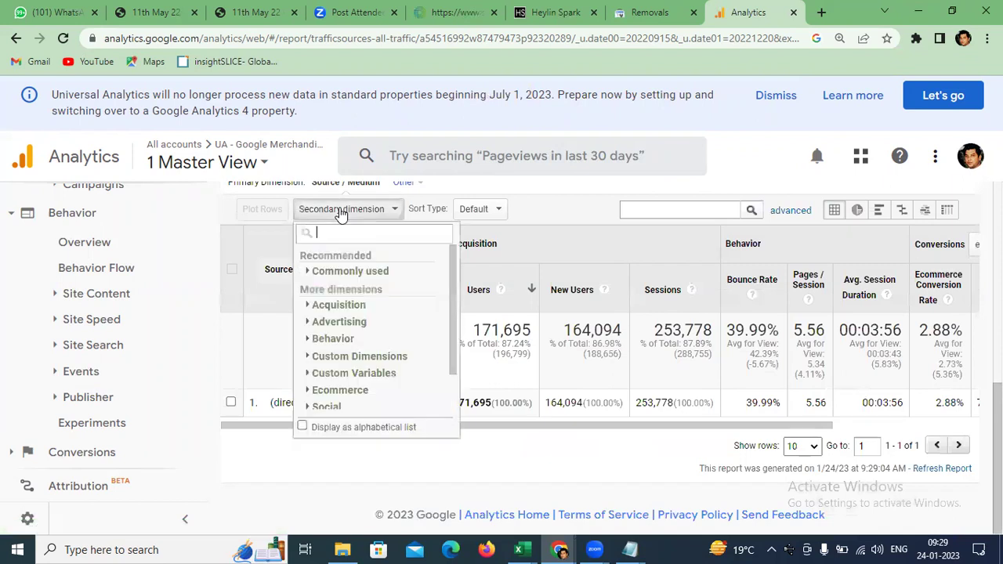
{"action": "type", "text": "age"}
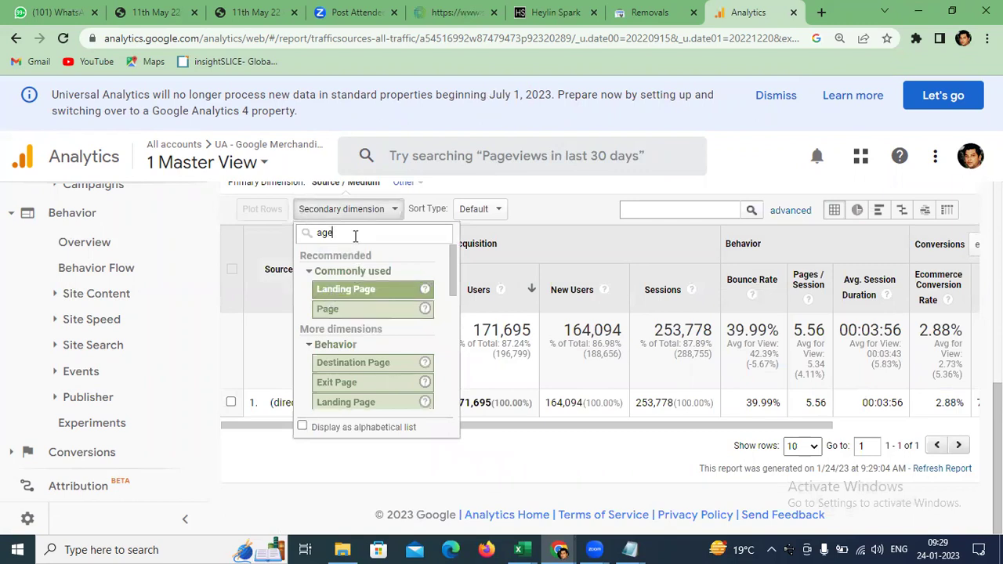
{"action": "key", "text": "BackSpace"}
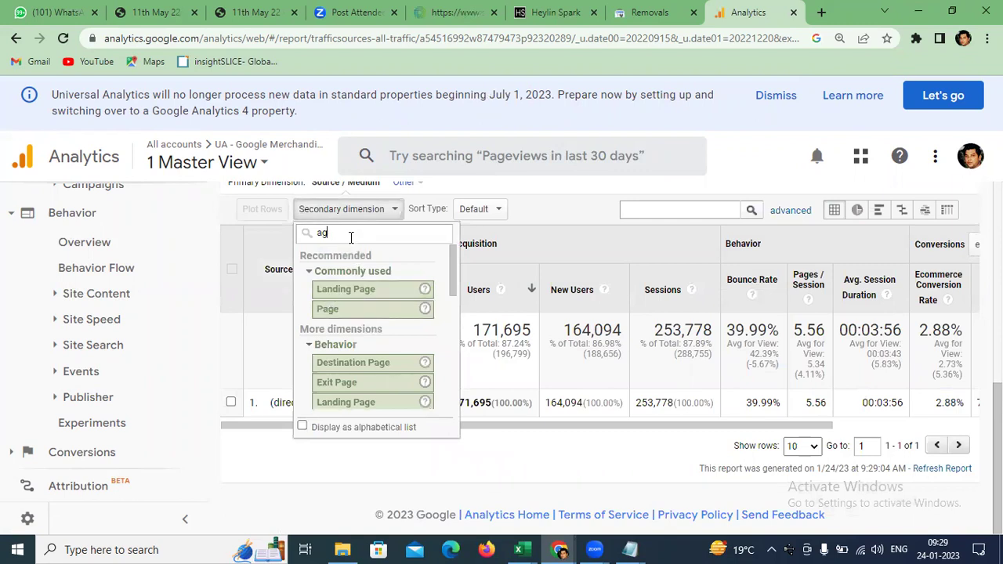
{"action": "key", "text": "BackSpace"}
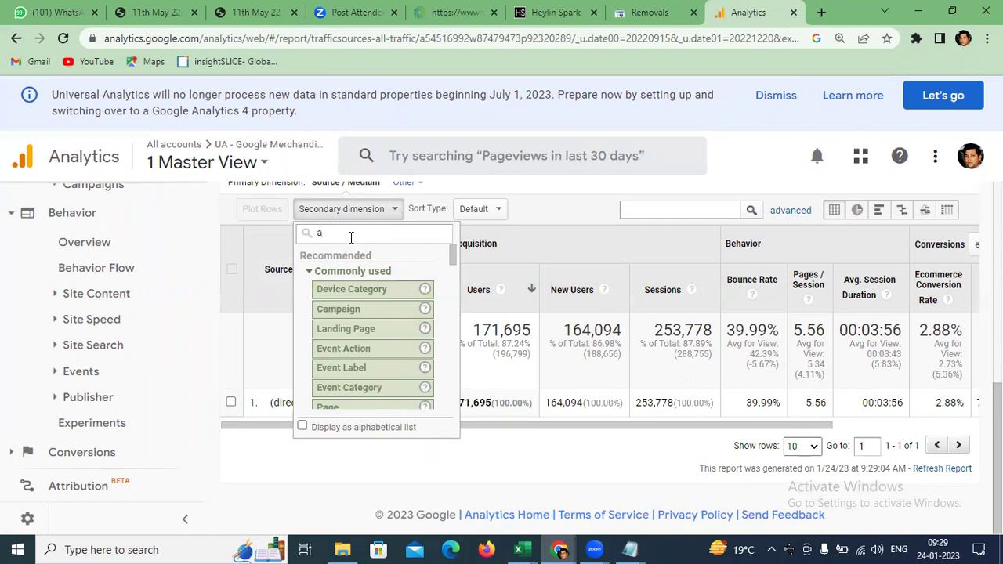
{"action": "key", "text": "BackSpace"}
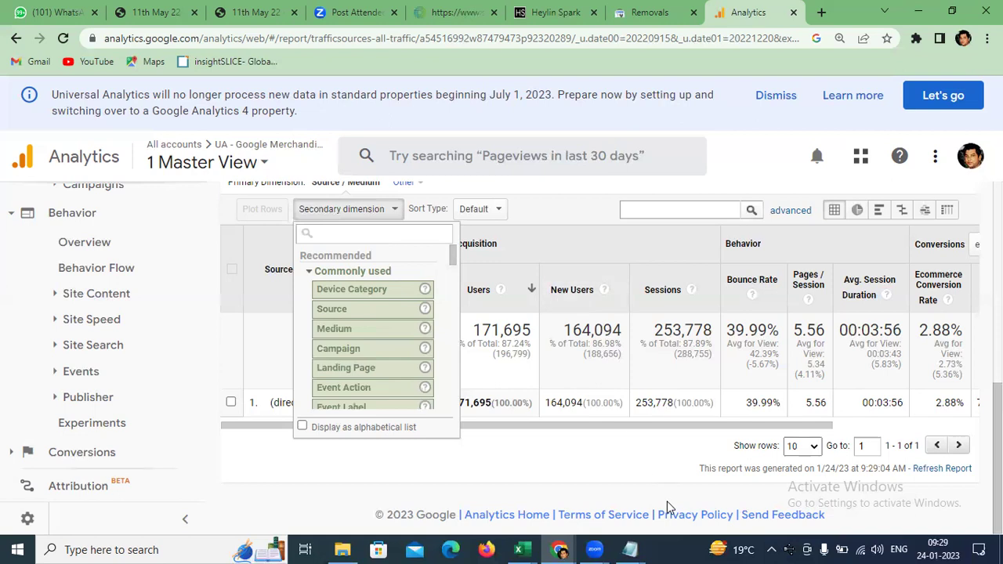
- Check the age condition of the Pune question in the Notepad assignment and return to the Analytics report in Chrome
{"action": "mouse_move", "coordinate": [631, 549]}
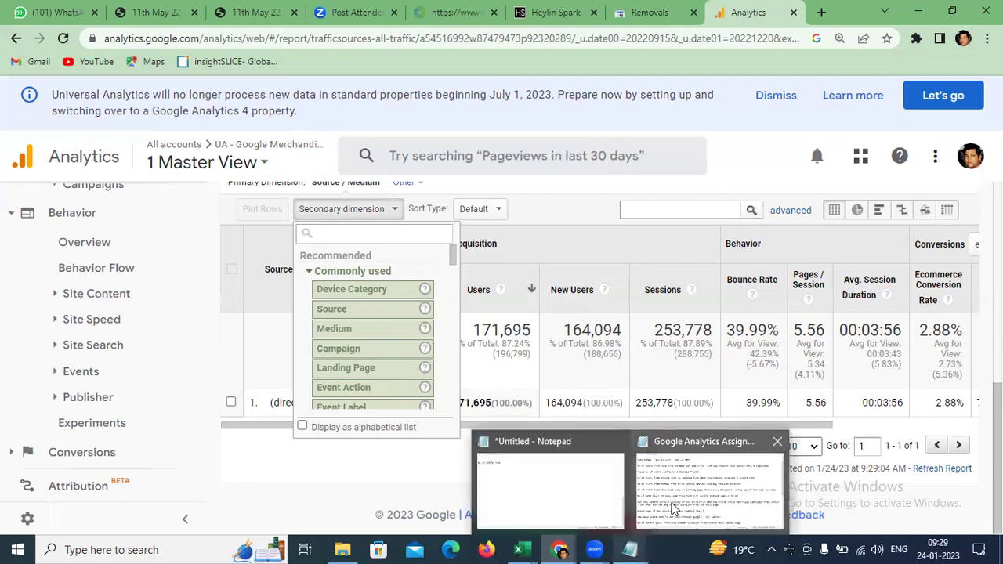
{"action": "left_click", "coordinate": [713, 478]}
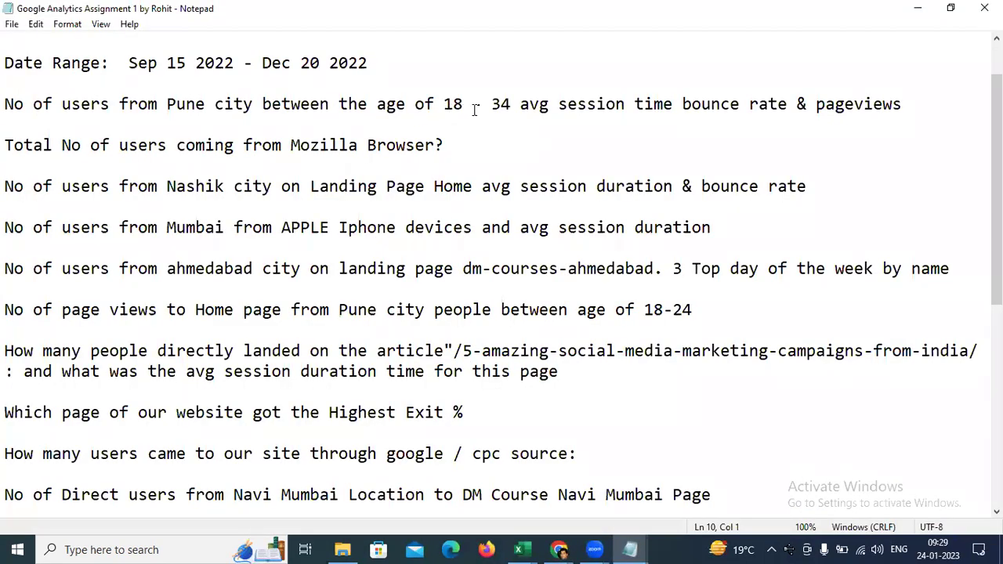
{"action": "left_click_drag", "start_coordinate": [358, 106], "coordinate": [424, 106]}
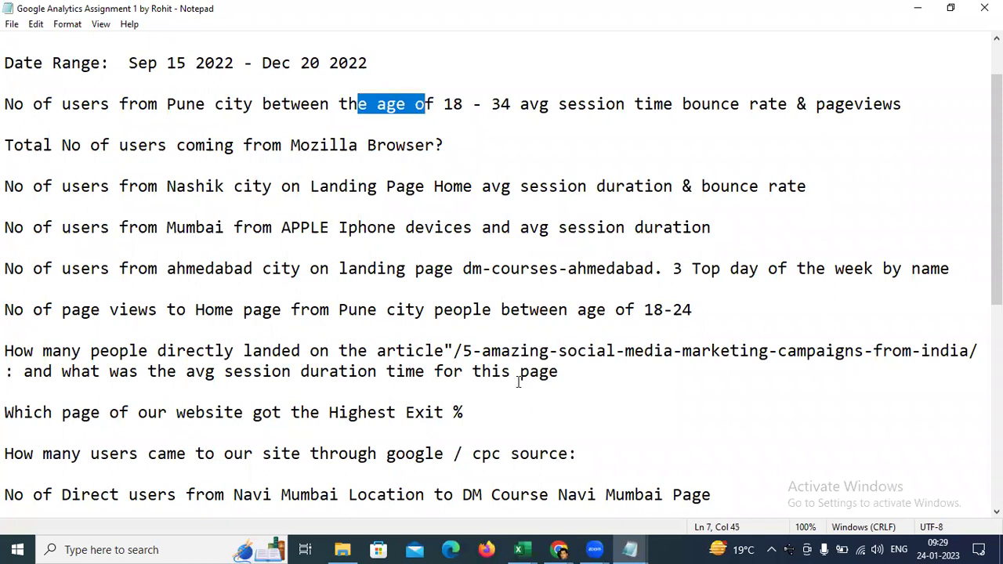
{"action": "left_click", "coordinate": [551, 546]}
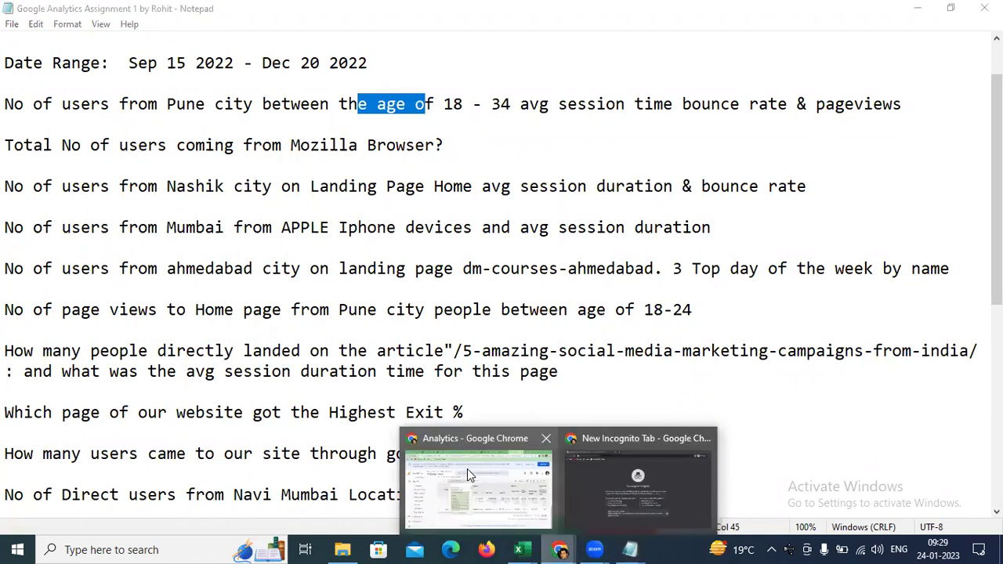
{"action": "left_click", "coordinate": [470, 486]}
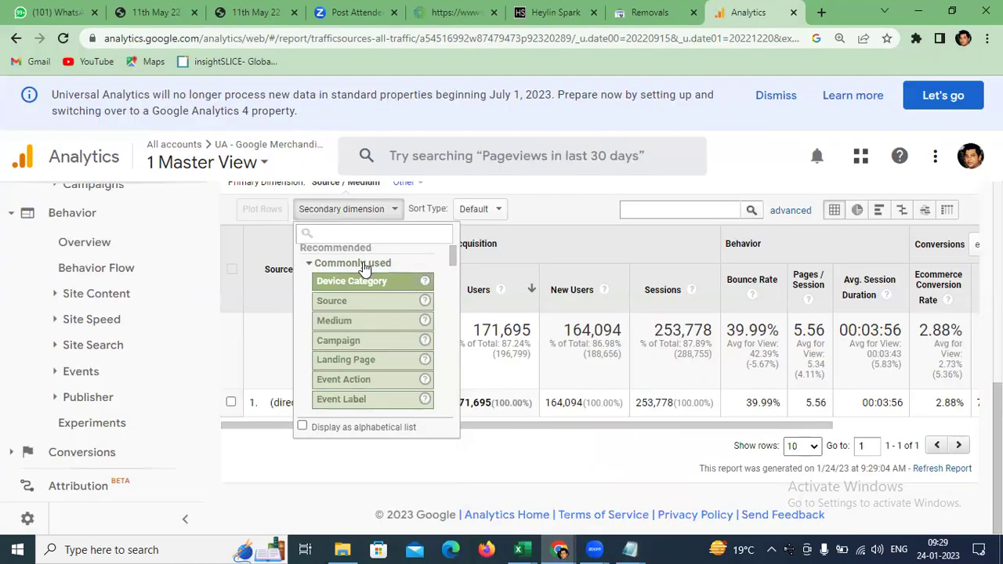
- Search the secondary dimensions for "av", then close the list and highlight the total average session duration for direct traffic
{"action": "left_click", "coordinate": [251, 470]}
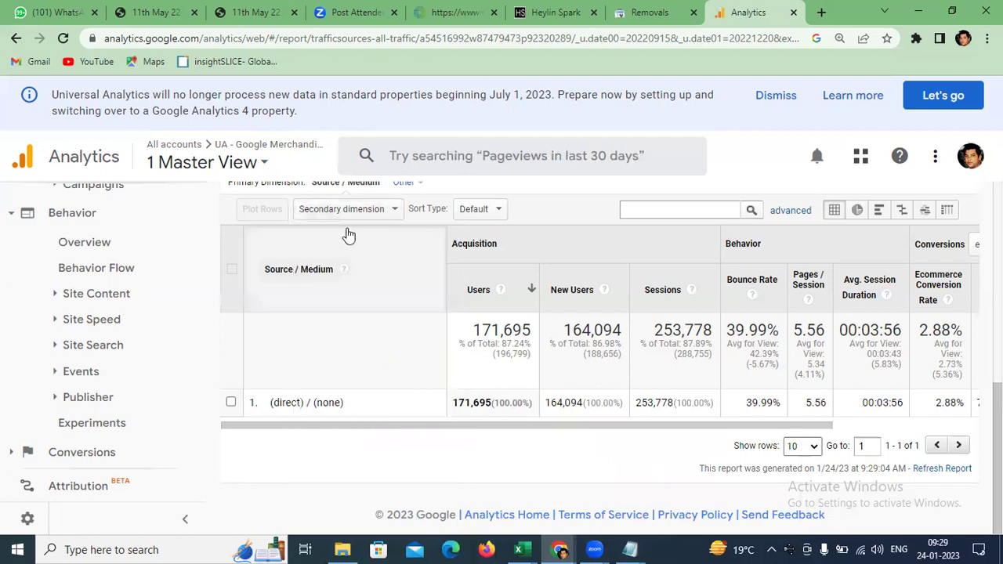
{"action": "left_click", "coordinate": [467, 217]}
{"action": "left_click", "coordinate": [471, 216]}
{"action": "left_click", "coordinate": [380, 209]}
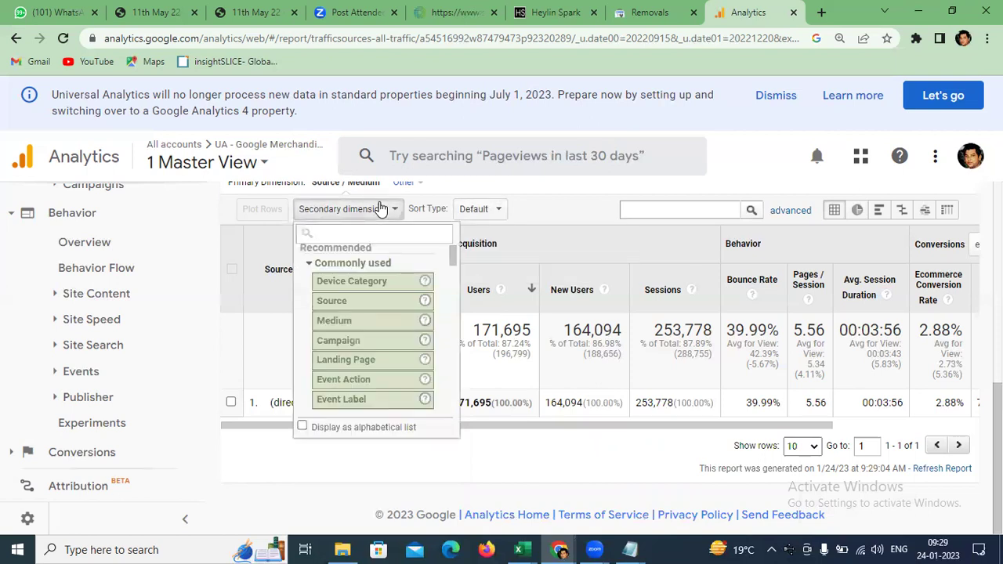
{"action": "type", "text": "av"}
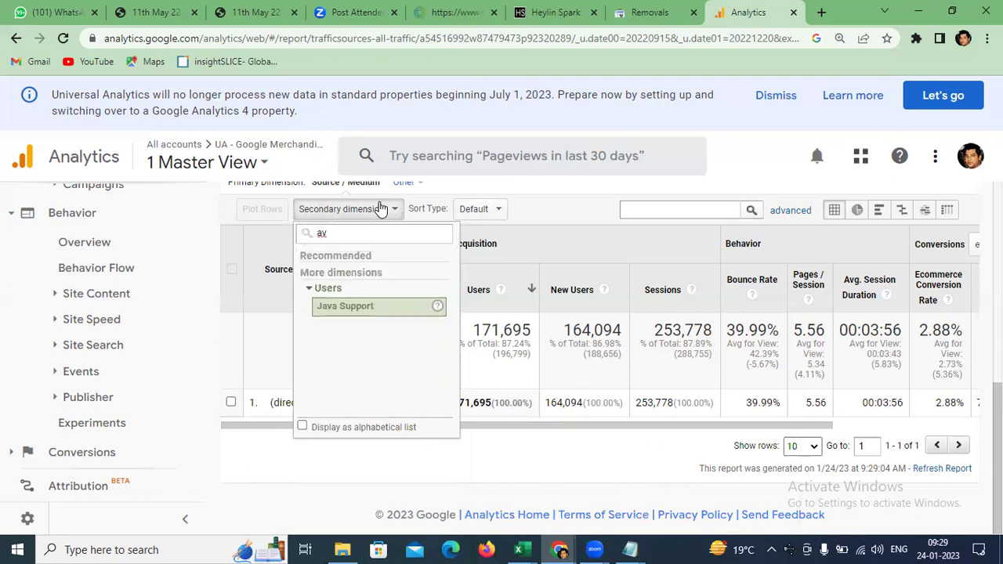
{"action": "key", "text": "BackSpace"}
{"action": "key", "text": "BackSpace"}
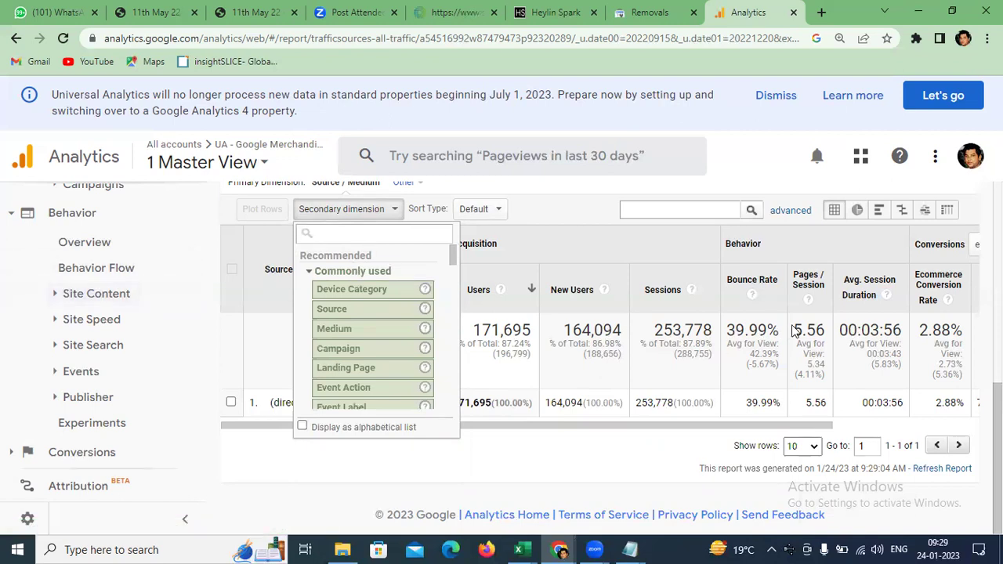
{"action": "left_click", "coordinate": [860, 327]}
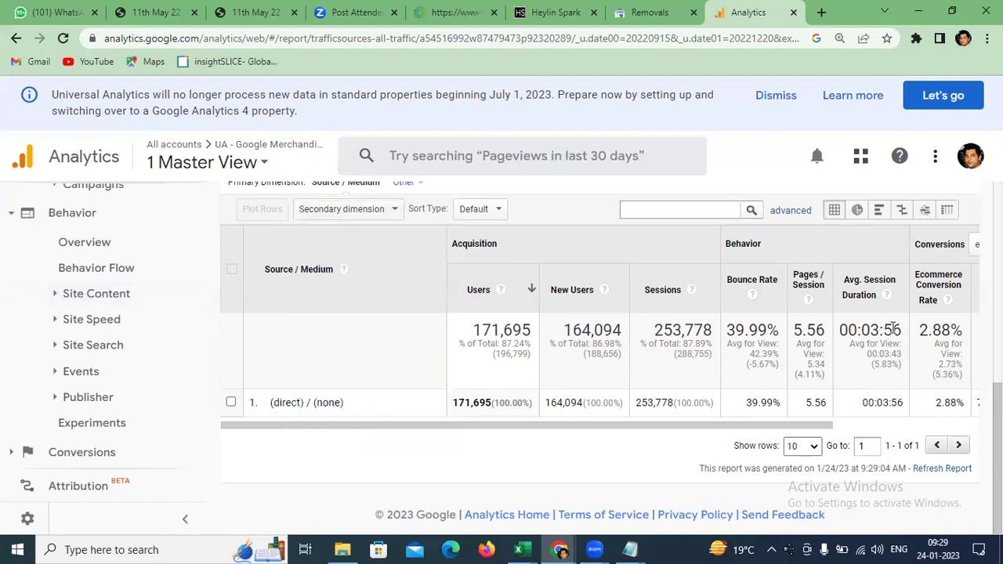
{"action": "left_click_drag", "start_coordinate": [904, 332], "coordinate": [869, 331]}
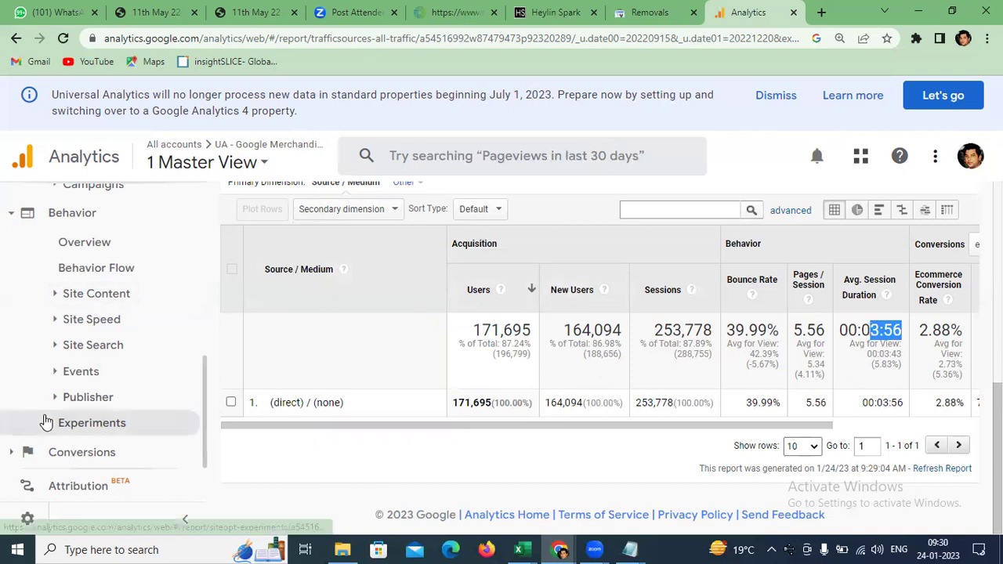
- Check which metrics the Pune question in the Notepad assignment asks for, and return to the Analytics report in Chrome
{"action": "scroll", "coordinate": [45, 422], "scroll_direction": "up", "scroll_amount": 2}
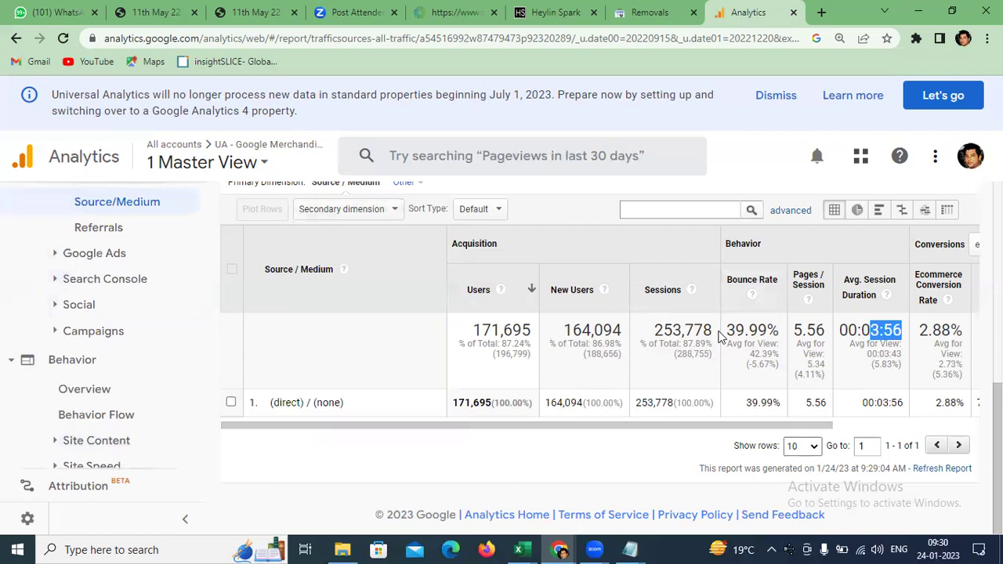
{"action": "left_click", "coordinate": [630, 549]}
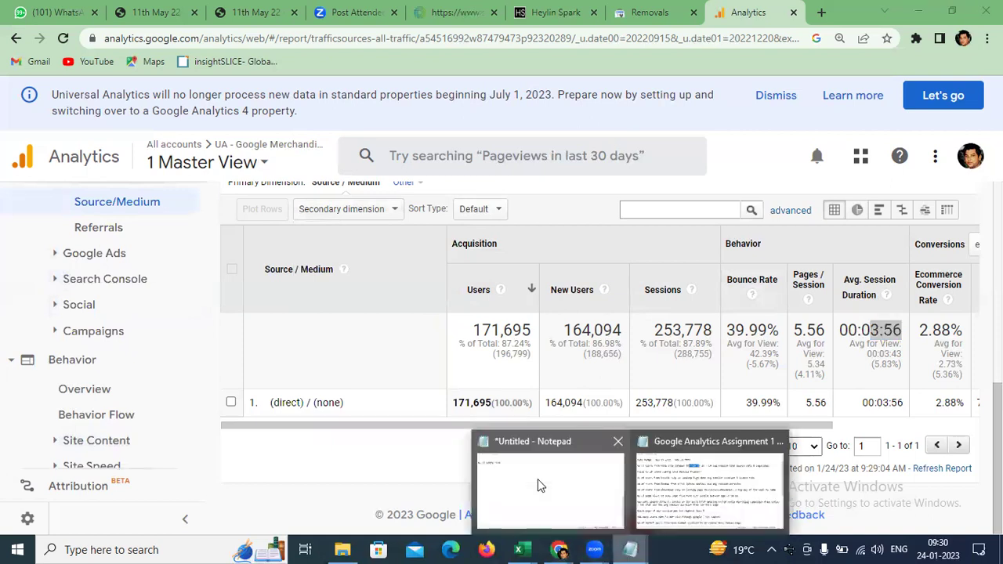
{"action": "left_click", "coordinate": [665, 491]}
{"action": "left_click", "coordinate": [629, 550]}
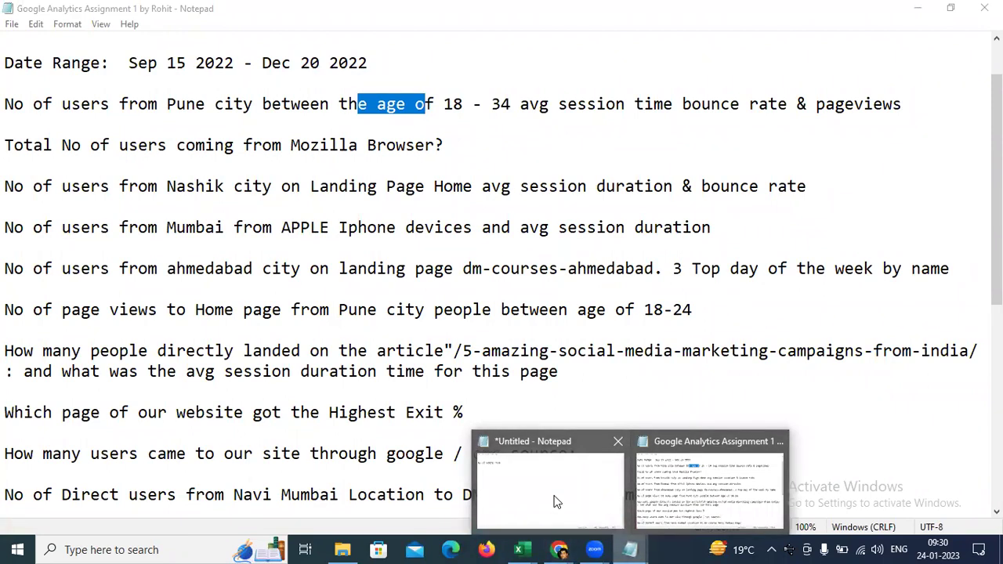
{"action": "mouse_move", "coordinate": [558, 548]}
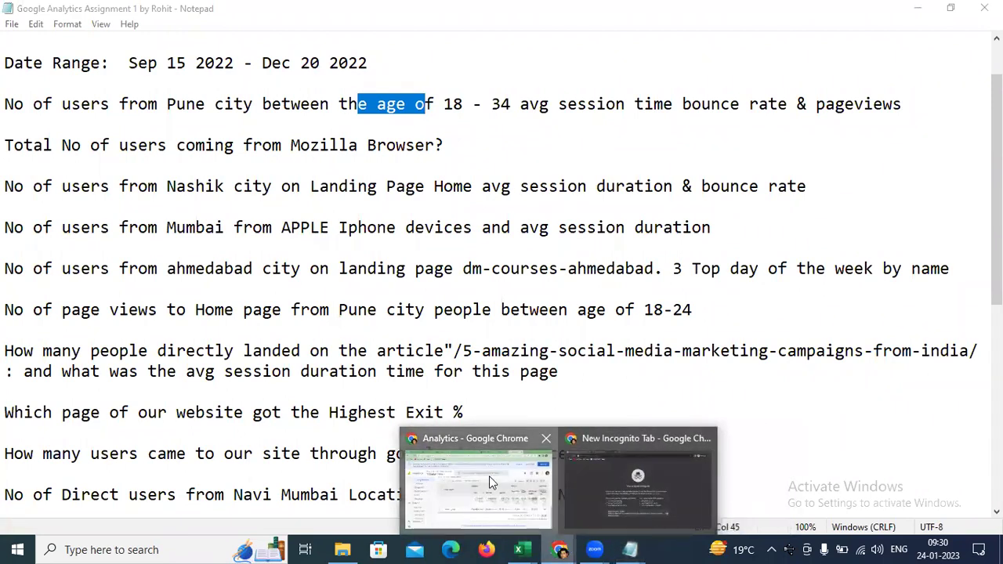
{"action": "left_click", "coordinate": [488, 476]}
{"action": "left_click_drag", "start_coordinate": [823, 425], "coordinate": [773, 413]}
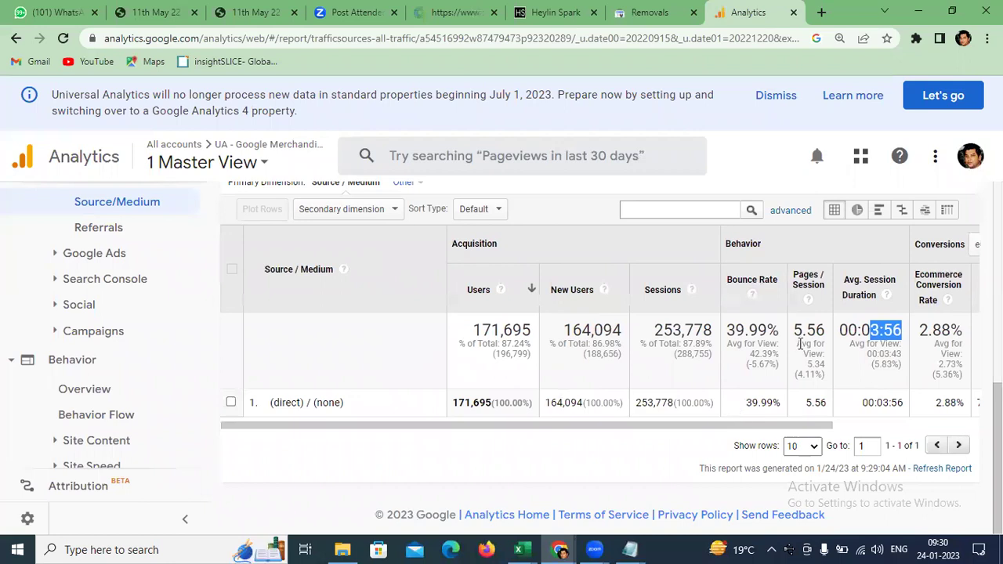
- Copy the total bounce rate of 39.99% into a new line under the Pune question in the Notepad assignment
{"action": "left_click", "coordinate": [732, 337]}
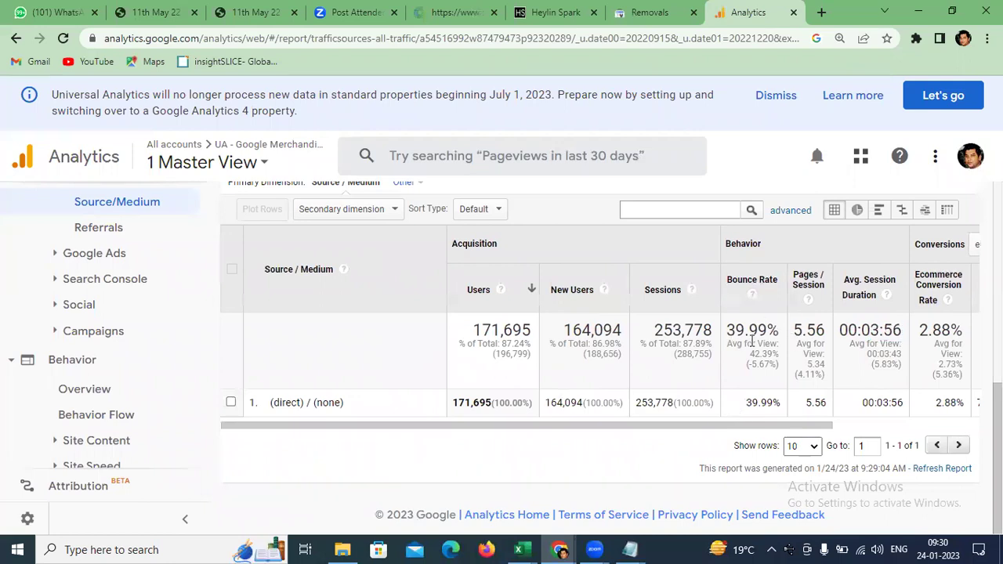
{"action": "left_click_drag", "start_coordinate": [729, 331], "coordinate": [780, 337]}
{"action": "key", "text": "ctrl+c"}
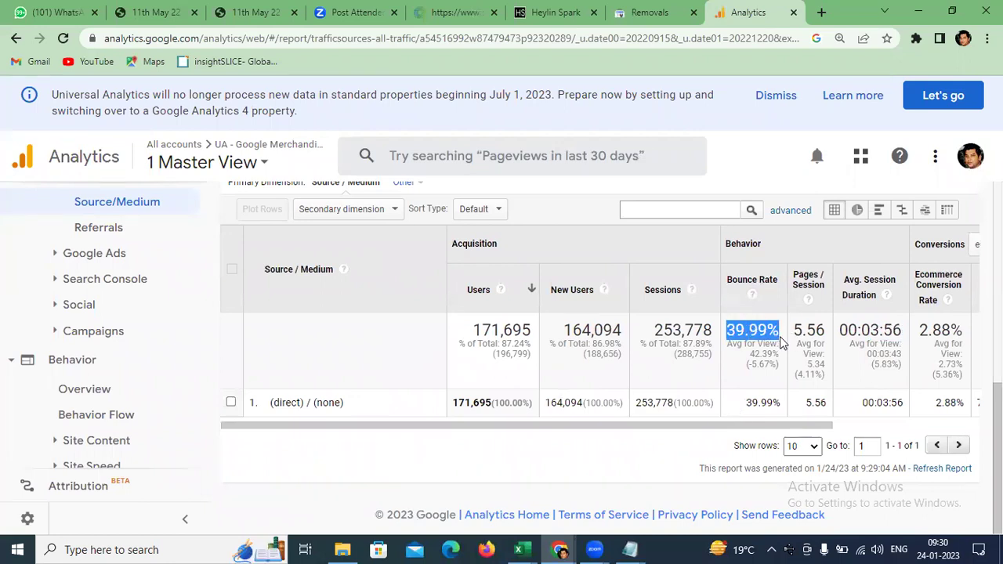
{"action": "left_click", "coordinate": [631, 549]}
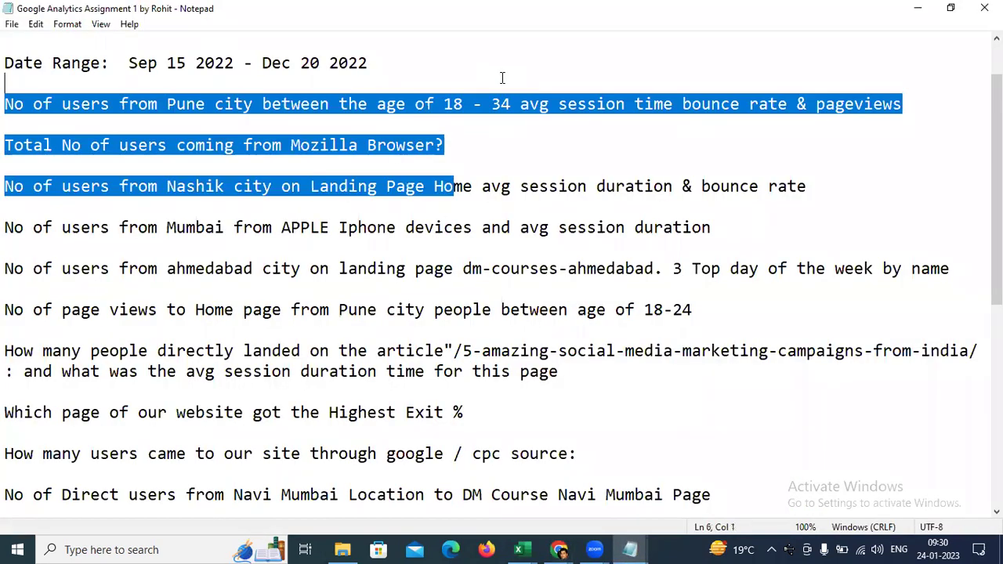
{"action": "left_click", "coordinate": [710, 470]}
{"action": "left_click", "coordinate": [734, 130]}
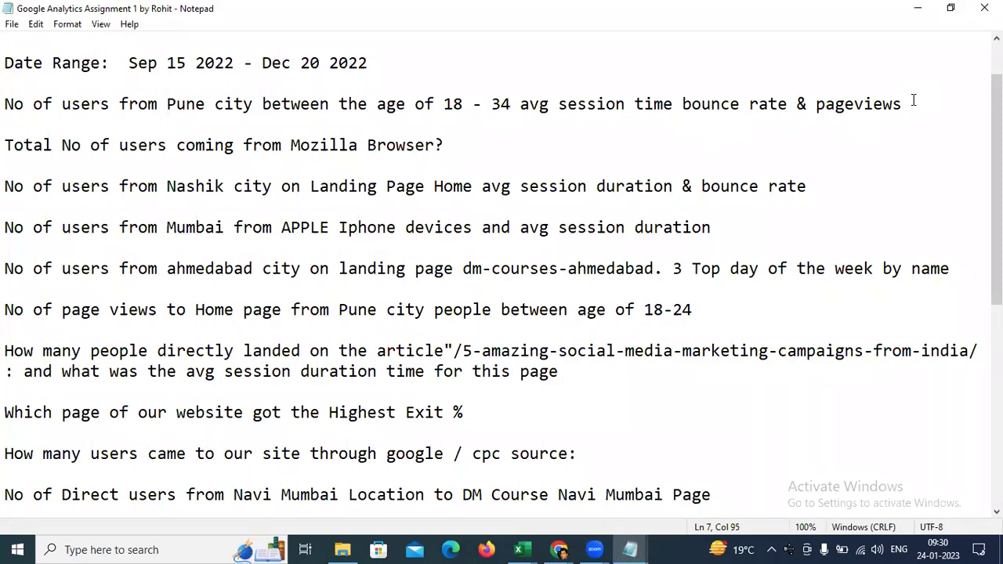
{"action": "key", "text": "Return"}
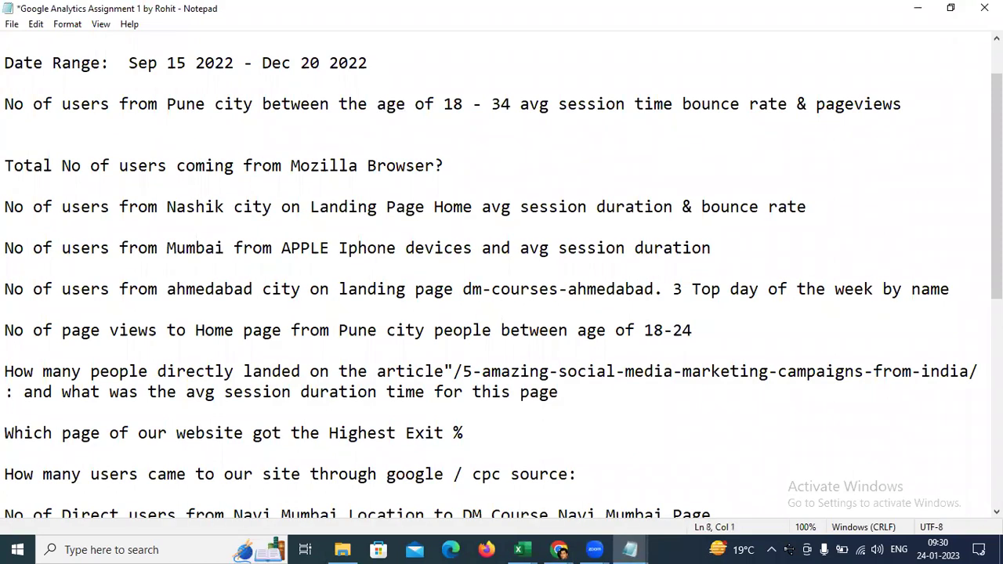
{"action": "key", "text": "ctrl+v"}
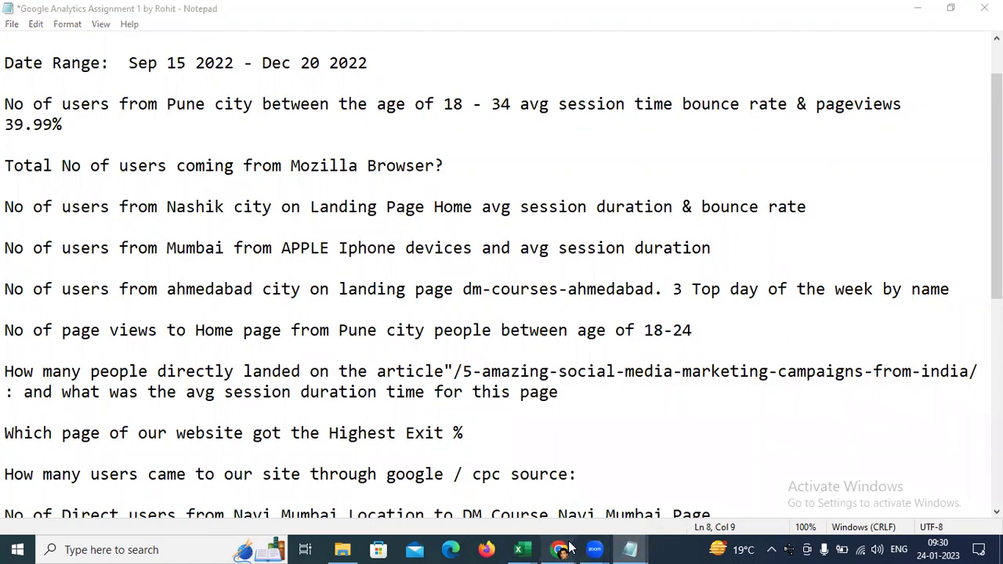
- Copy the total average session duration 00:03:56 from Analytics and paste it beside the bounce rate in the Notepad assignment
{"action": "mouse_move", "coordinate": [560, 549]}
{"action": "left_click", "coordinate": [529, 495]}
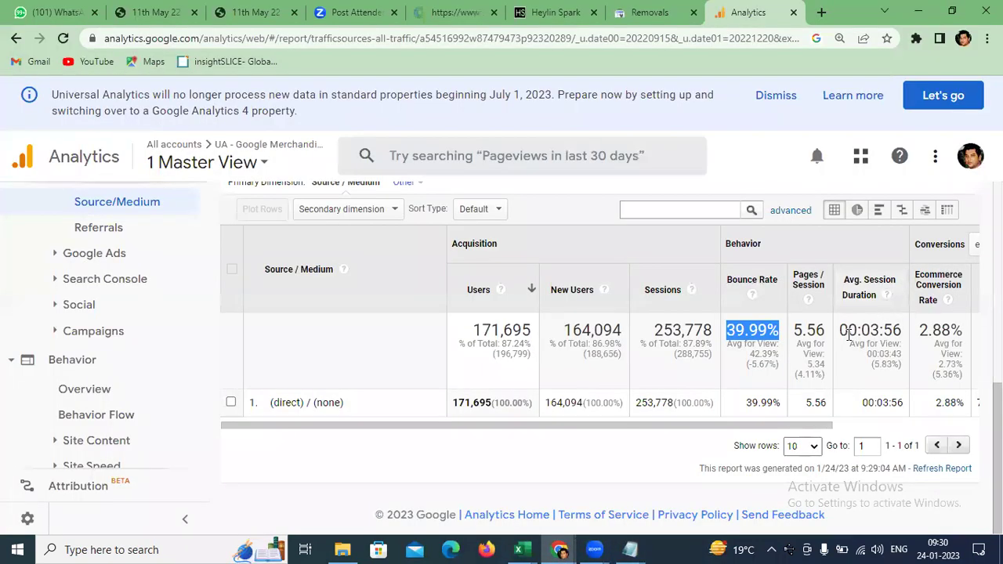
{"action": "left_click_drag", "start_coordinate": [840, 330], "coordinate": [897, 321]}
{"action": "key", "text": "ctrl+c"}
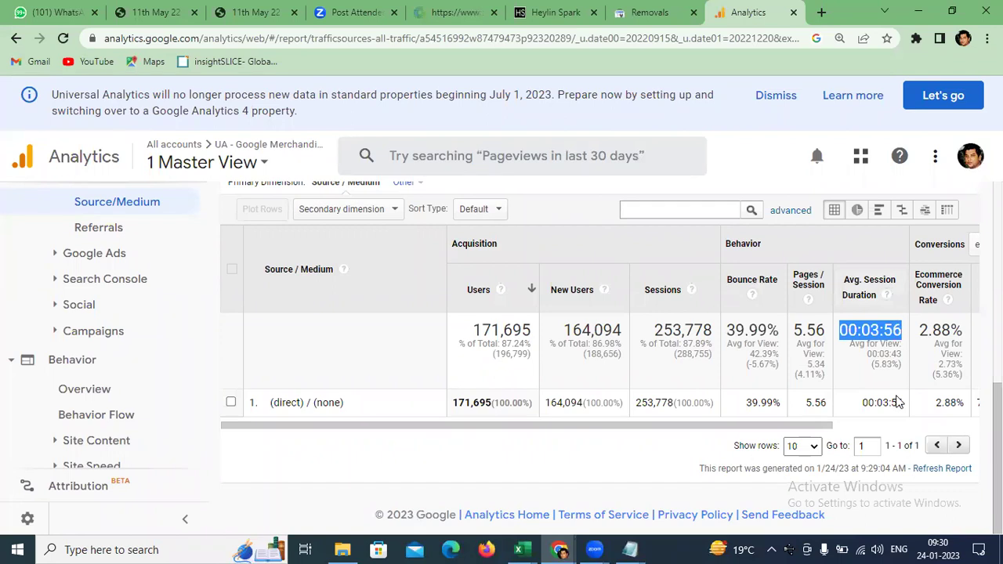
{"action": "mouse_move", "coordinate": [629, 549]}
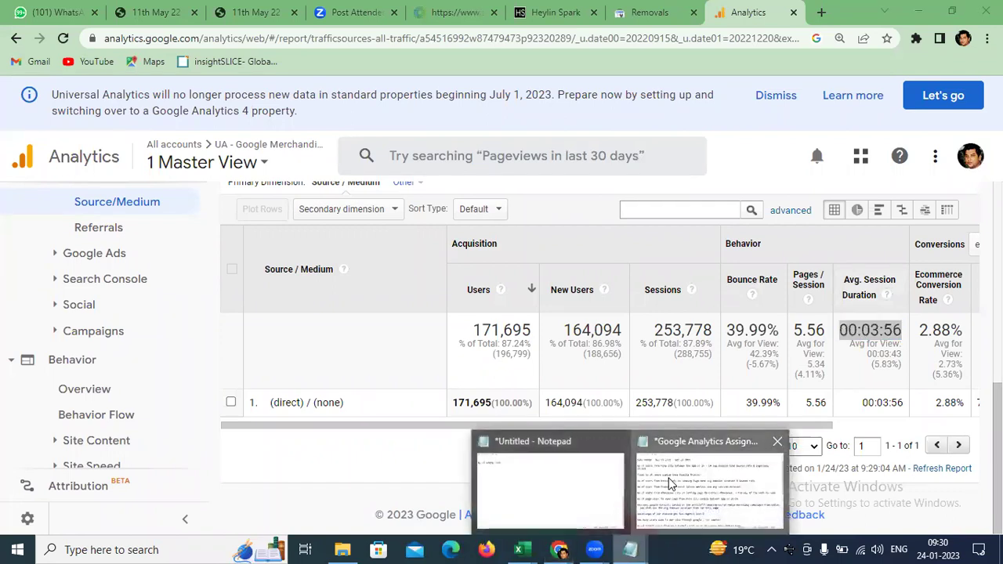
{"action": "left_click", "coordinate": [709, 480]}
{"action": "key", "text": "ctrl+v"}
{"action": "left_click", "coordinate": [158, 178]}
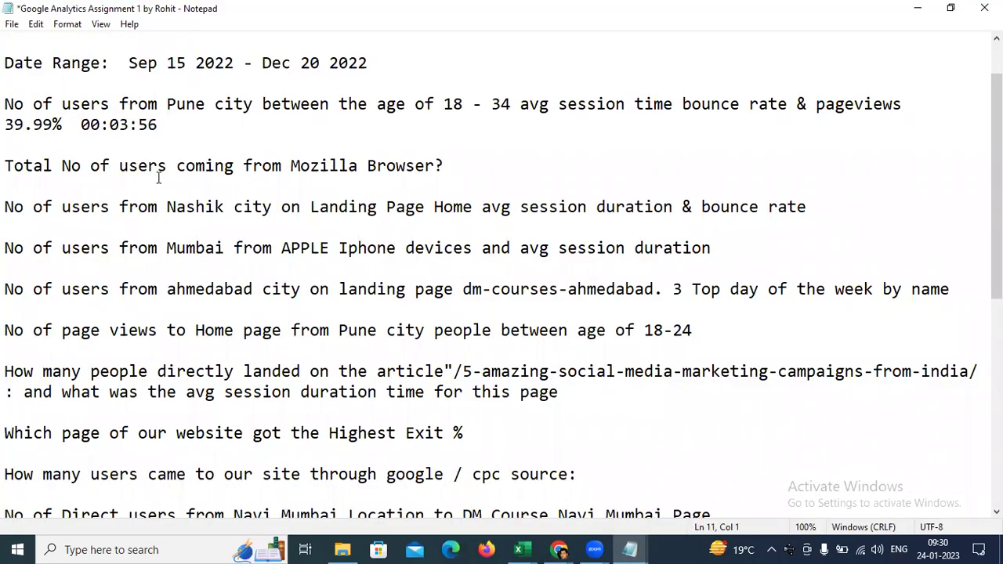
- Highlight the 18 - 34 age range in the Pune question and switch back to the Analytics report in Chrome
{"action": "left_click_drag", "start_coordinate": [442, 100], "coordinate": [518, 112]}
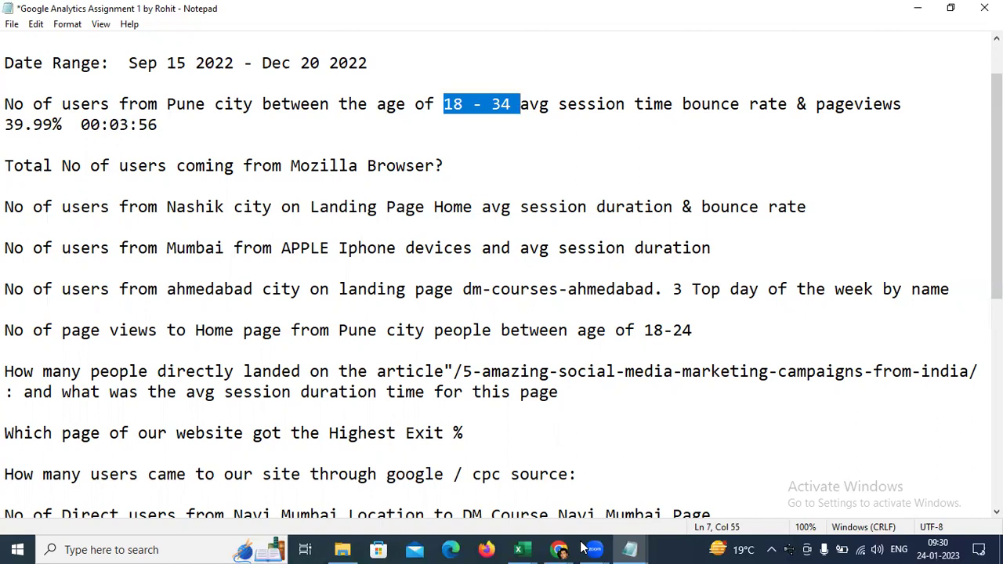
{"action": "mouse_move", "coordinate": [558, 549]}
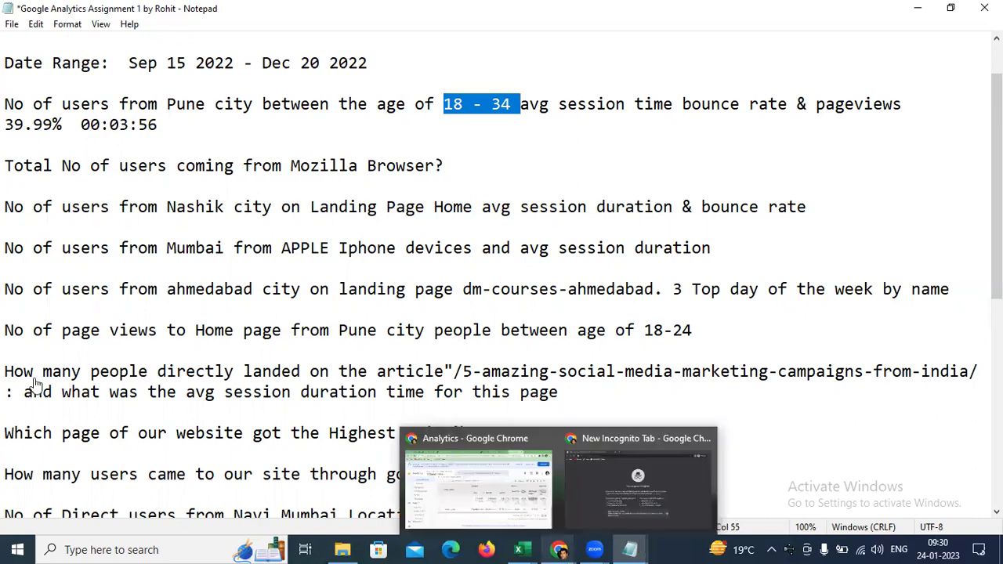
{"action": "left_click", "coordinate": [476, 485]}
- Look through the Acquisition and Behavior reports and expand the Audience report group
{"action": "scroll", "coordinate": [123, 400], "scroll_direction": "up", "scroll_amount": 4}
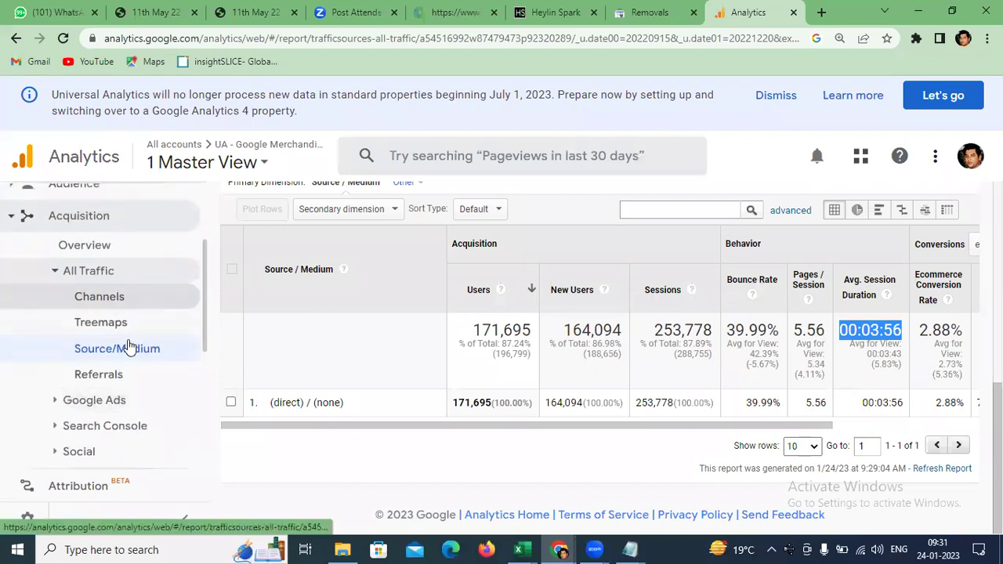
{"action": "scroll", "coordinate": [128, 347], "scroll_direction": "down", "scroll_amount": 2}
{"action": "scroll", "coordinate": [105, 387], "scroll_direction": "down", "scroll_amount": 2}
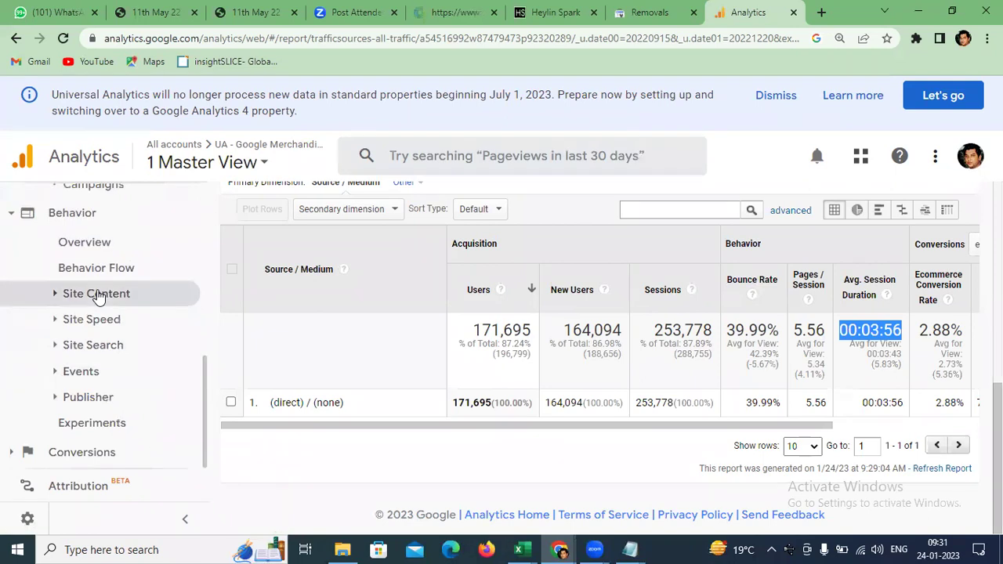
{"action": "scroll", "coordinate": [98, 295], "scroll_direction": "up", "scroll_amount": 4}
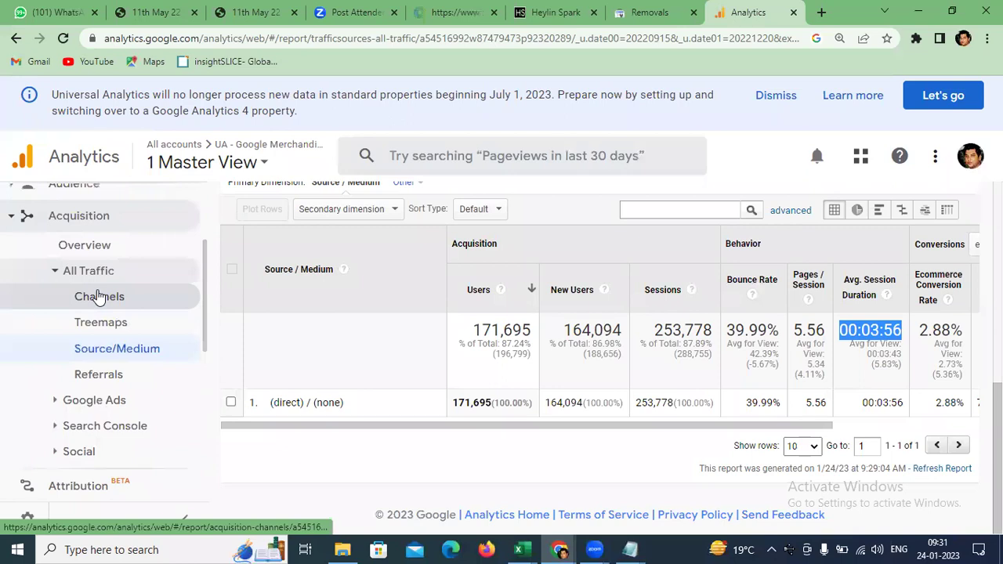
{"action": "scroll", "coordinate": [98, 294], "scroll_direction": "up", "scroll_amount": 1}
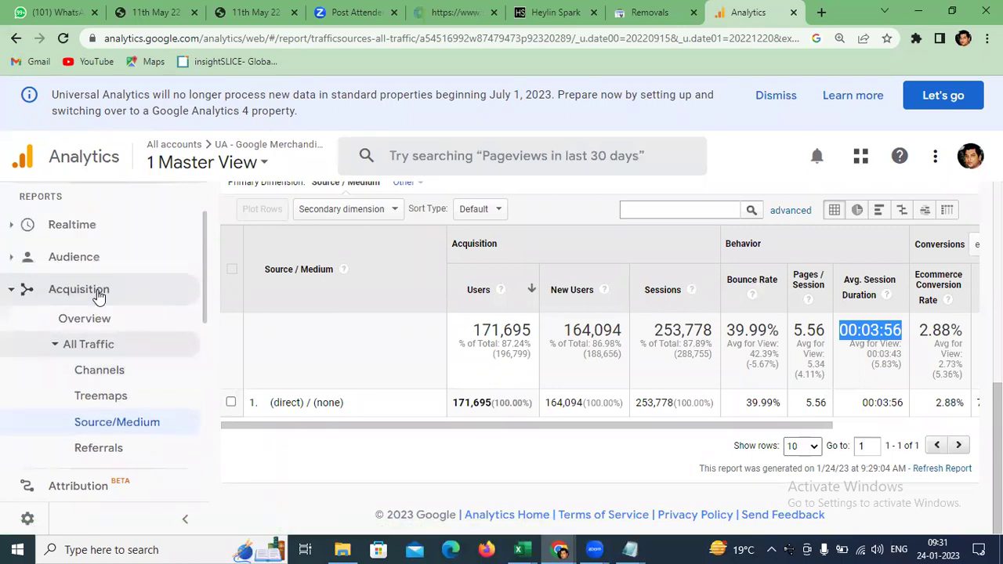
{"action": "left_click", "coordinate": [101, 256]}
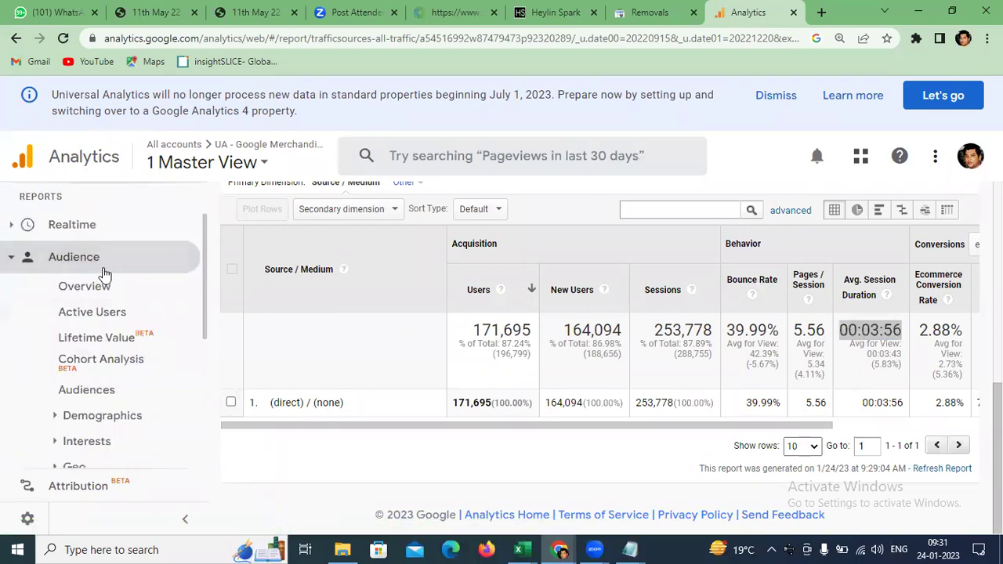
- Open the Age report under the Demographics section of the Audience reports
{"action": "scroll", "coordinate": [94, 321], "scroll_direction": "down", "scroll_amount": 2}
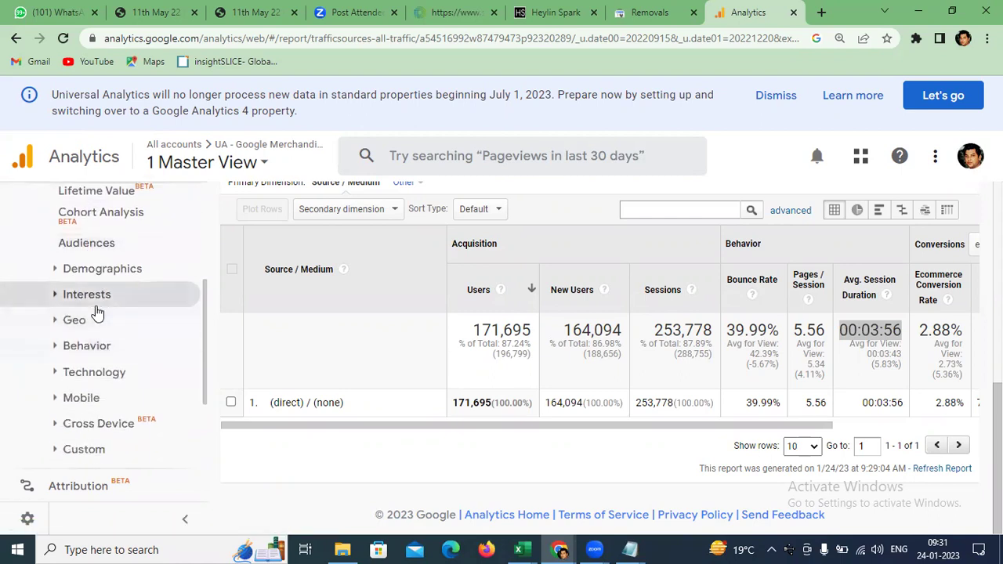
{"action": "scroll", "coordinate": [93, 333], "scroll_direction": "down", "scroll_amount": 1}
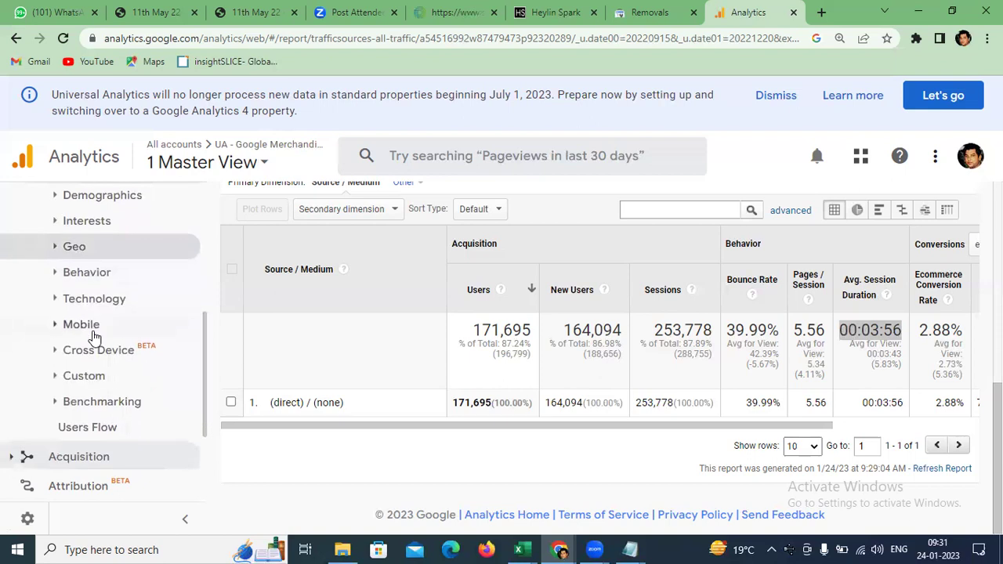
{"action": "left_click", "coordinate": [75, 247]}
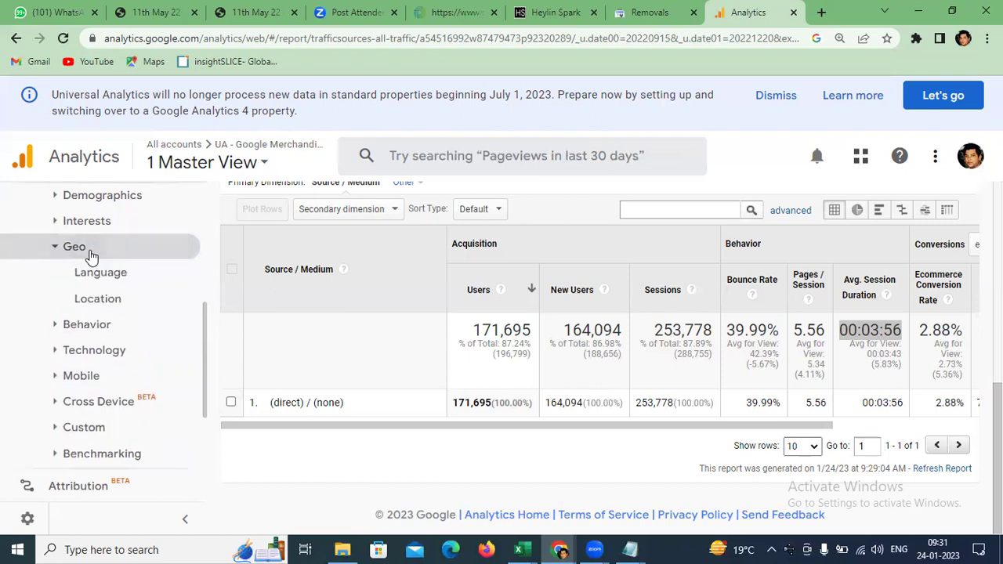
{"action": "left_click", "coordinate": [90, 255]}
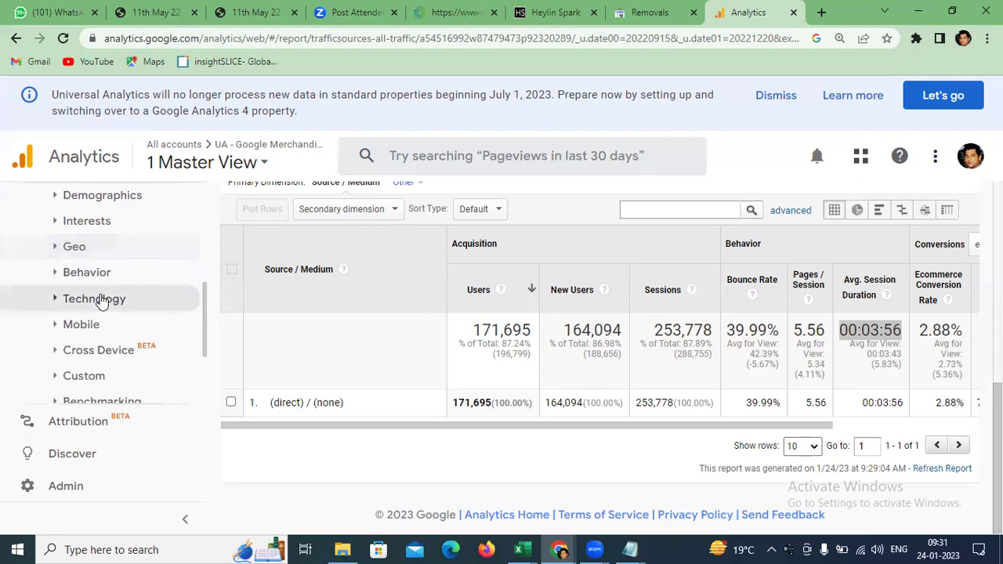
{"action": "scroll", "coordinate": [101, 298], "scroll_direction": "down", "scroll_amount": 1}
{"action": "scroll", "coordinate": [101, 298], "scroll_direction": "down", "scroll_amount": 1}
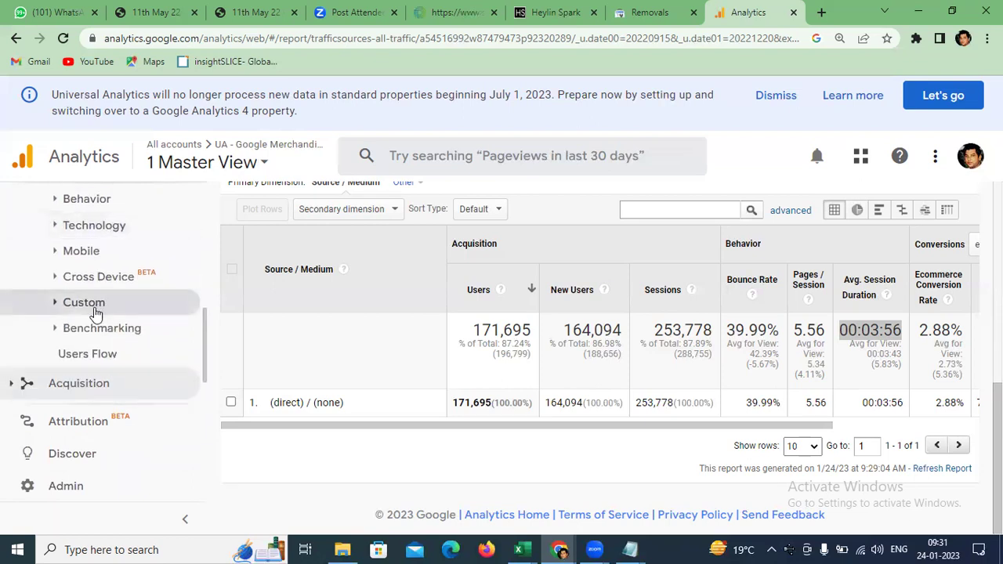
{"action": "scroll", "coordinate": [94, 312], "scroll_direction": "up", "scroll_amount": 3}
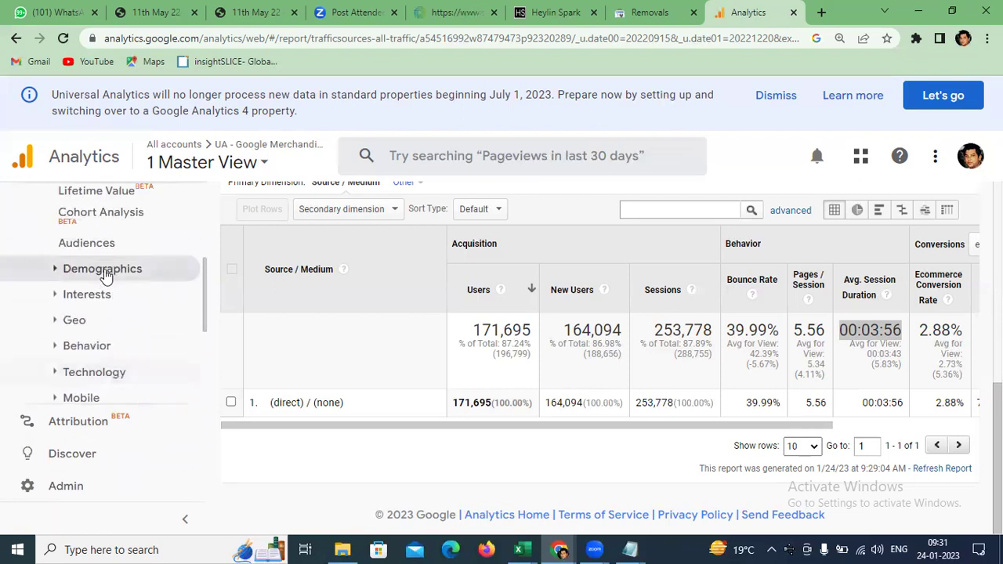
{"action": "left_click", "coordinate": [106, 274]}
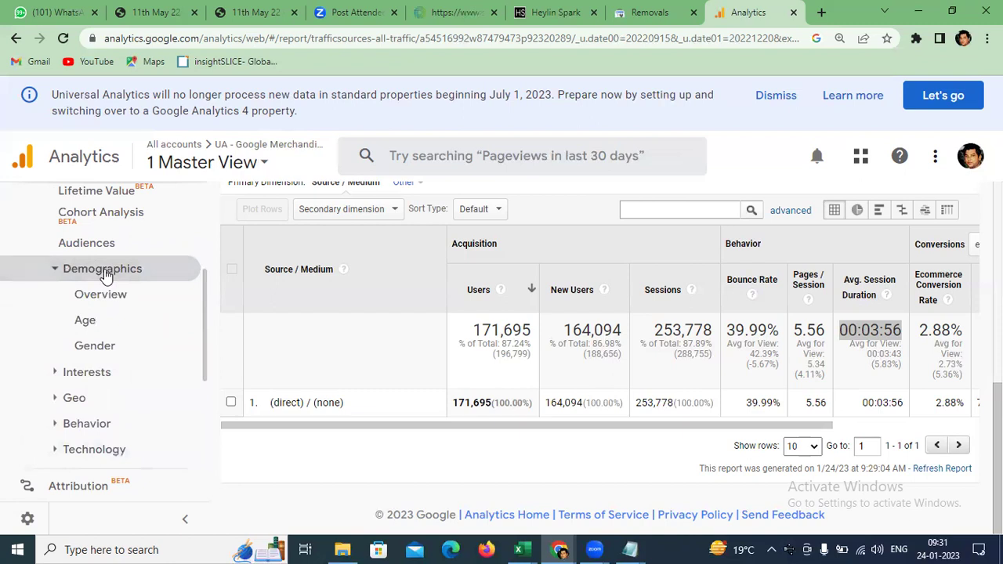
{"action": "left_click", "coordinate": [94, 326]}
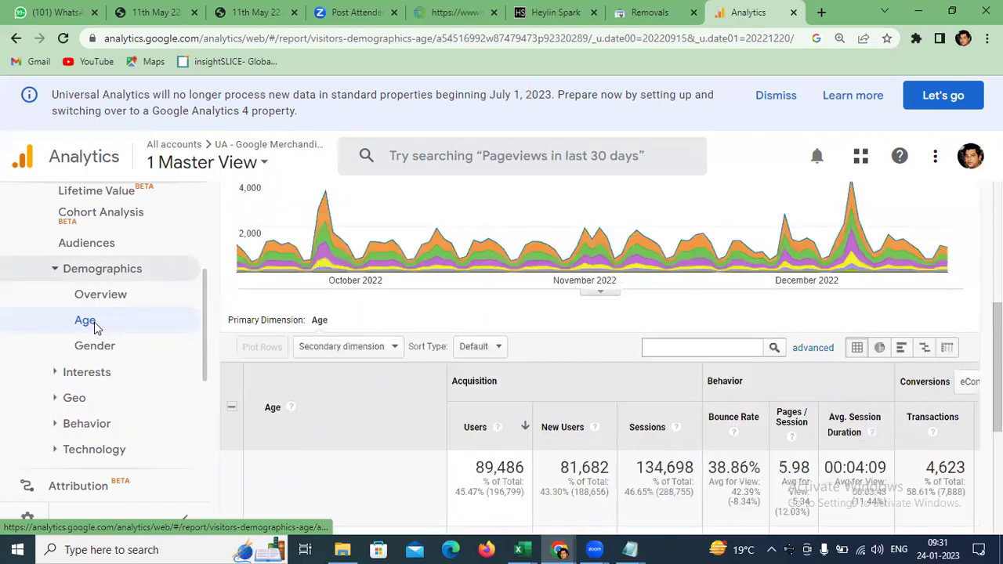
- Add City as the secondary dimension in the Age report table
{"action": "scroll", "coordinate": [318, 349], "scroll_direction": "down", "scroll_amount": 4}
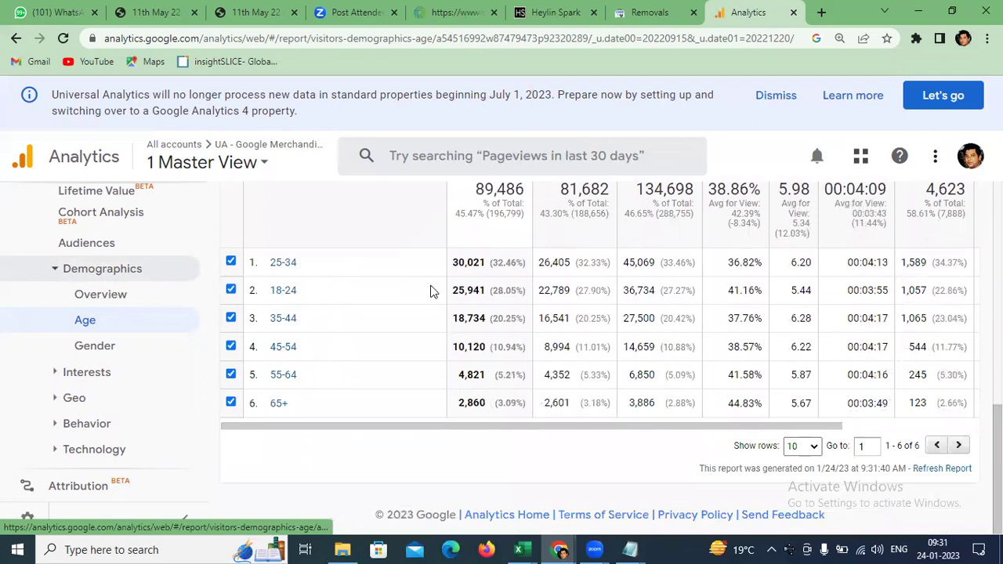
{"action": "scroll", "coordinate": [392, 368], "scroll_direction": "up", "scroll_amount": 1}
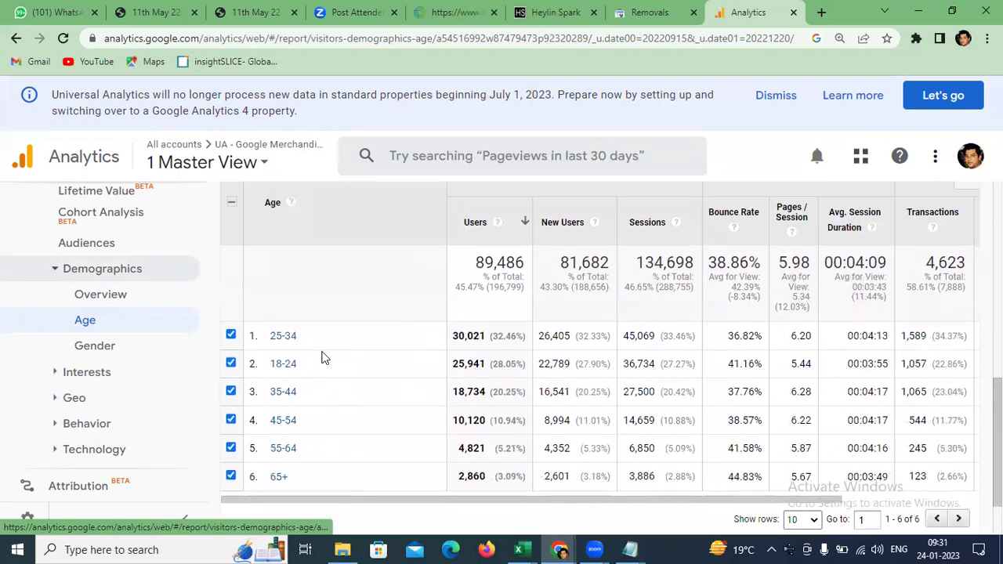
{"action": "scroll", "coordinate": [268, 373], "scroll_direction": "up", "scroll_amount": 2}
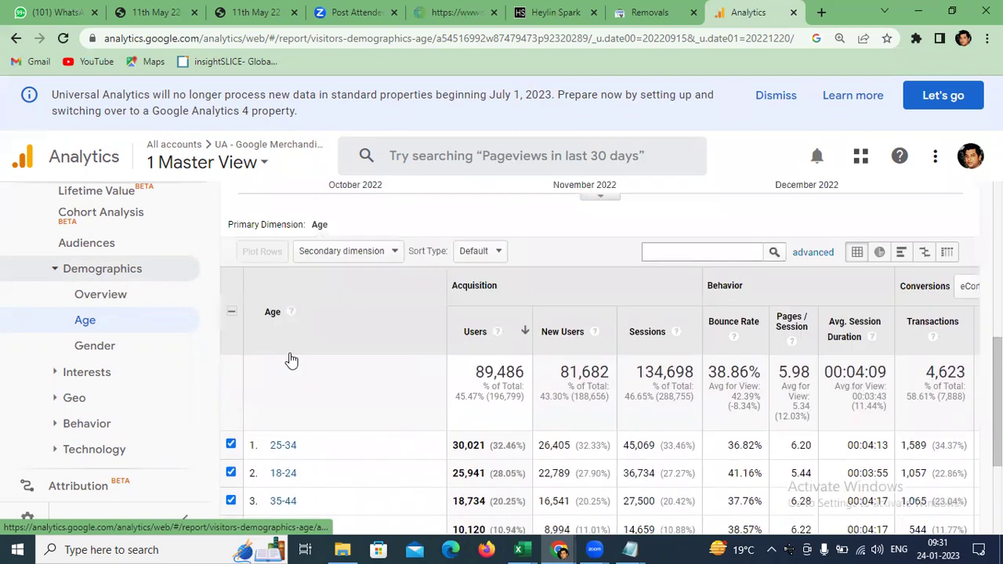
{"action": "left_click", "coordinate": [365, 289]}
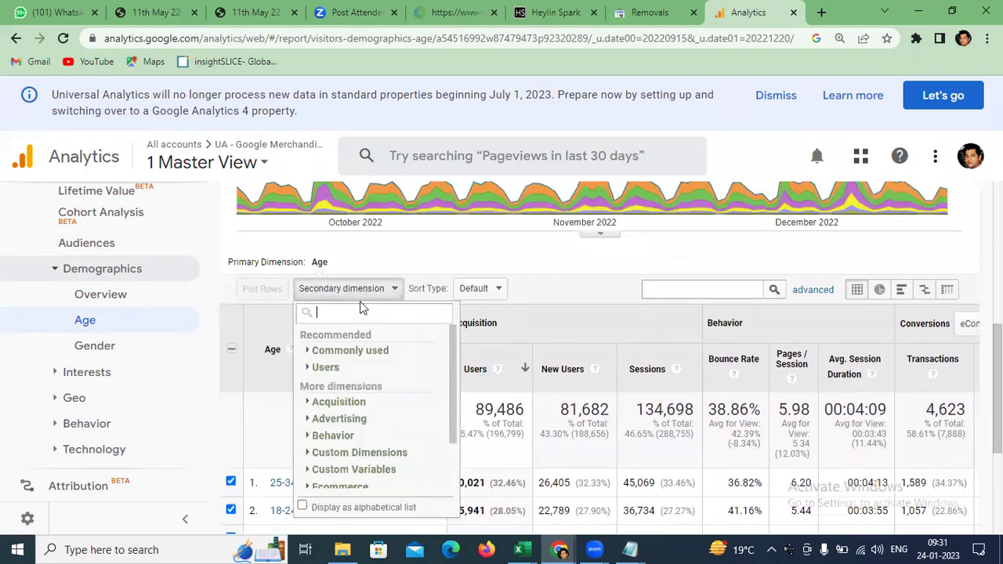
{"action": "type", "text": "city"}
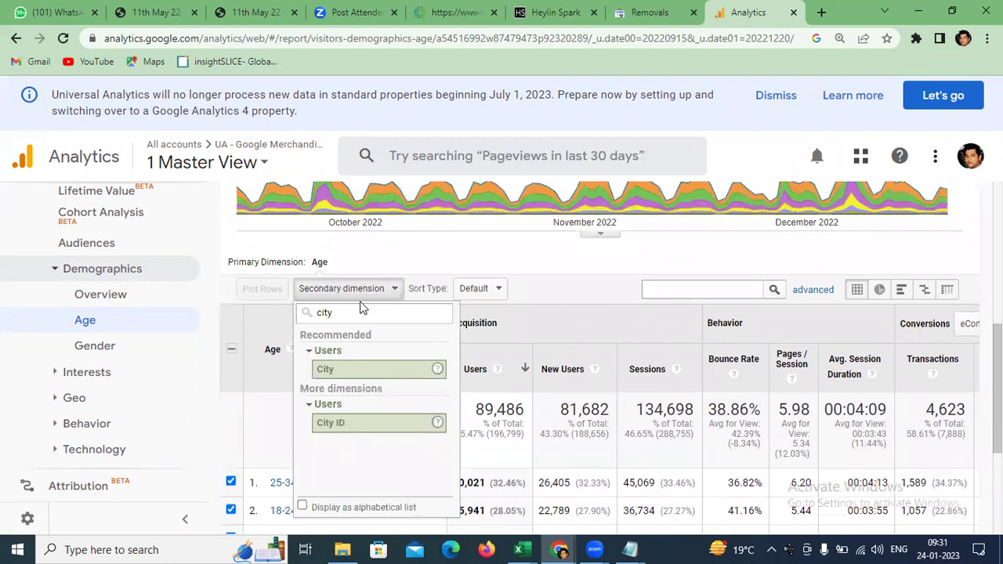
{"action": "left_click", "coordinate": [371, 368]}
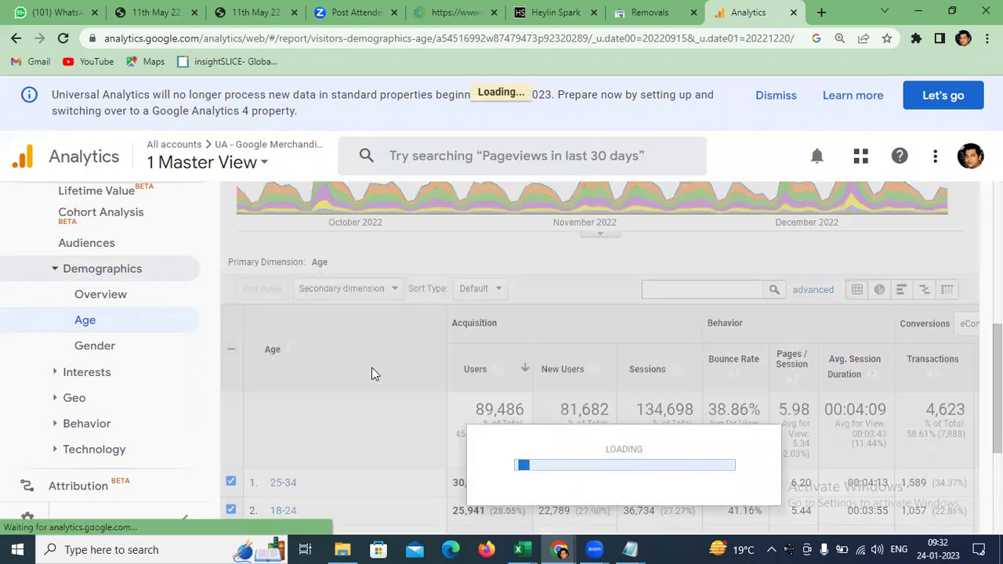
- Show 25 rows in the table of age groups by city
{"action": "scroll", "coordinate": [373, 374], "scroll_direction": "down", "scroll_amount": 2}
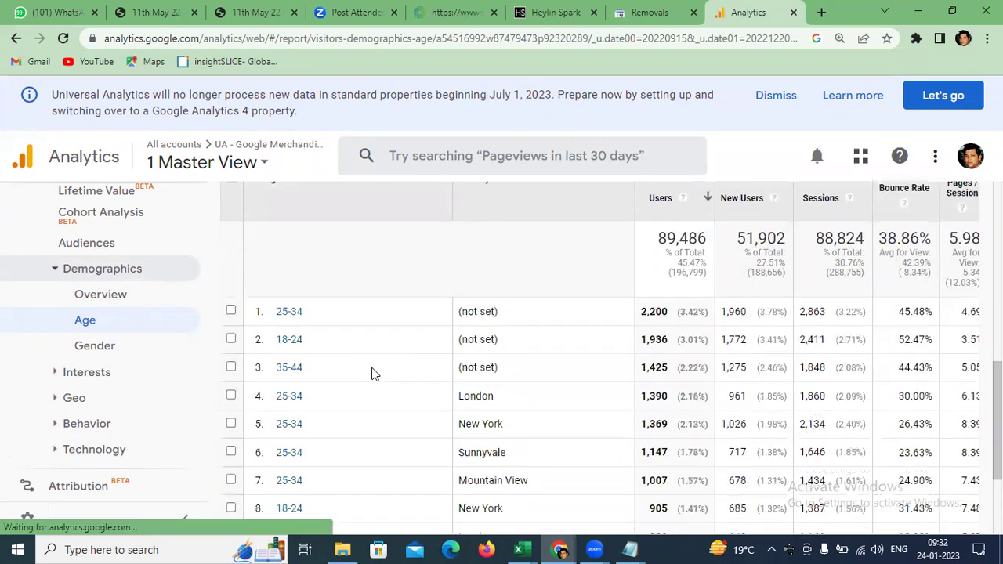
{"action": "scroll", "coordinate": [373, 374], "scroll_direction": "down", "scroll_amount": 2}
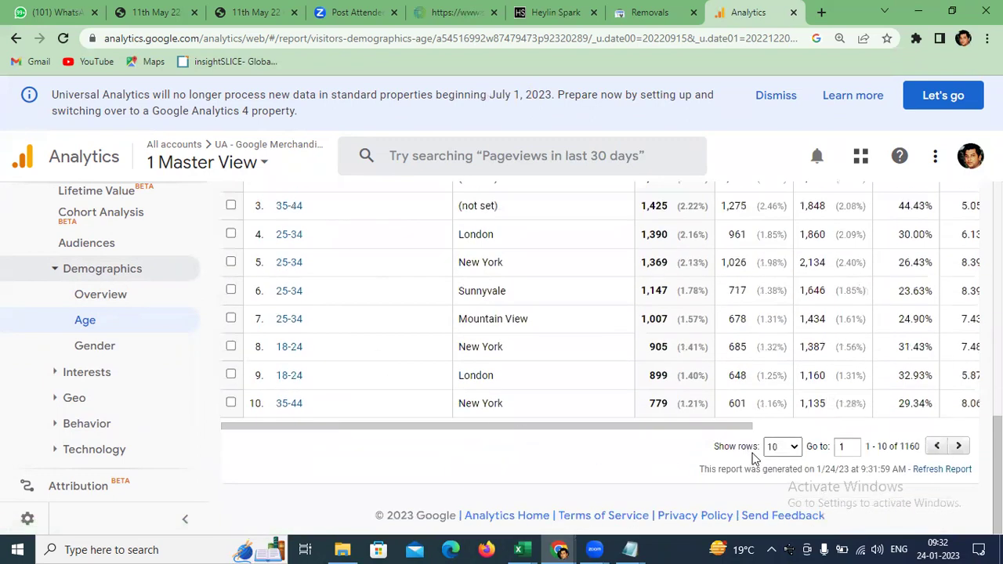
{"action": "left_click", "coordinate": [793, 449]}
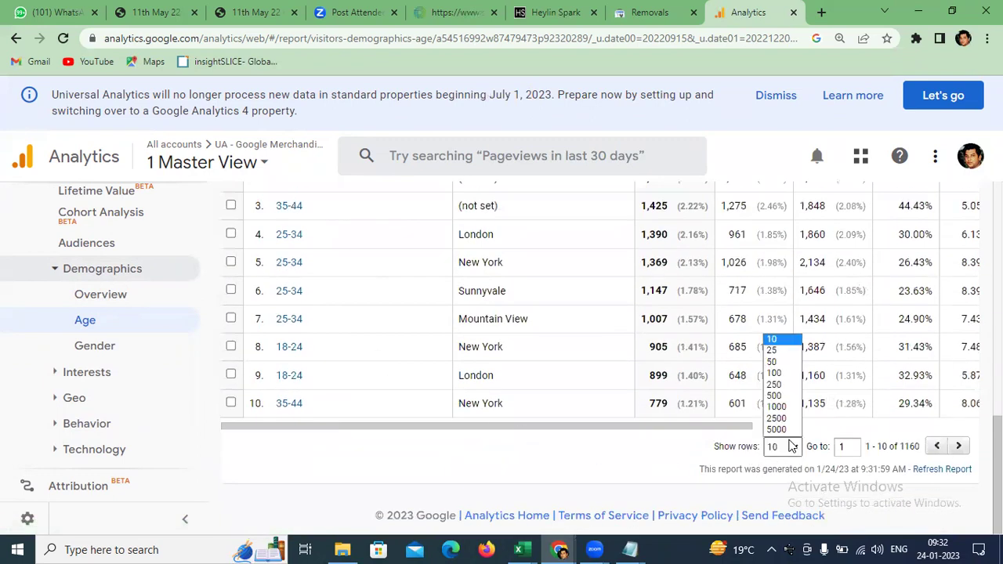
{"action": "left_click", "coordinate": [776, 348]}
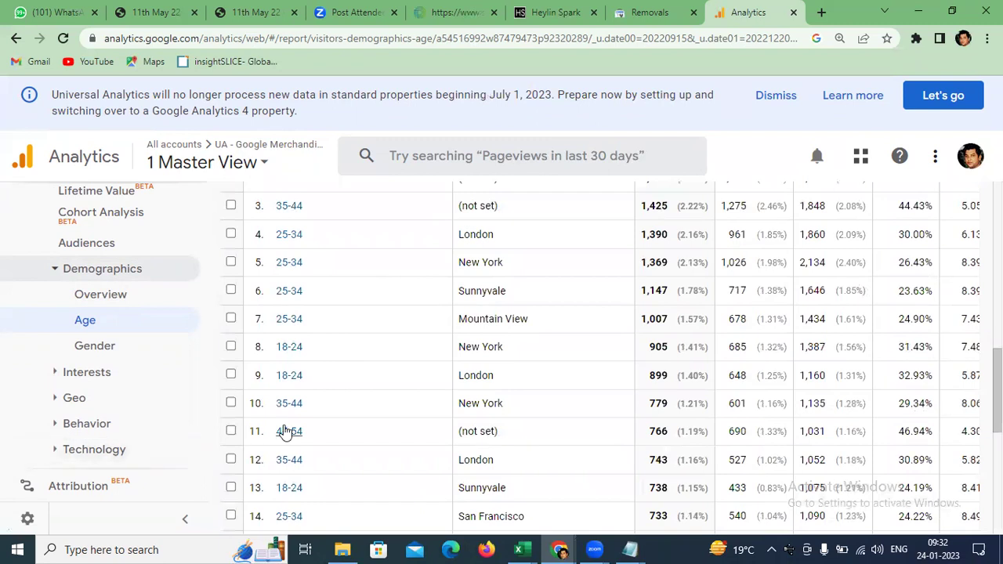
- Drill down into the 18-24 age group and review its breakdown by gender
{"action": "scroll", "coordinate": [284, 431], "scroll_direction": "up", "scroll_amount": 2}
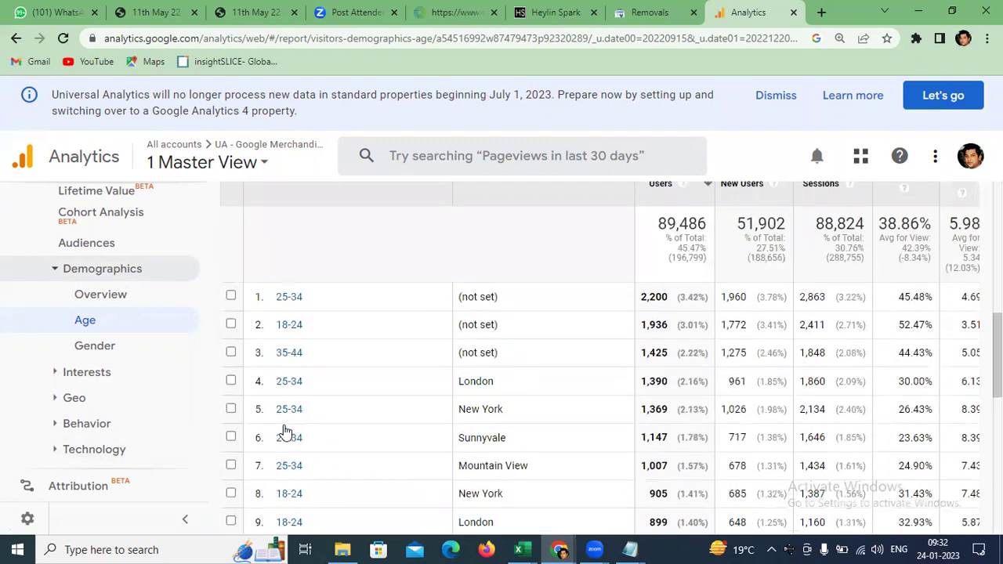
{"action": "left_click", "coordinate": [289, 324]}
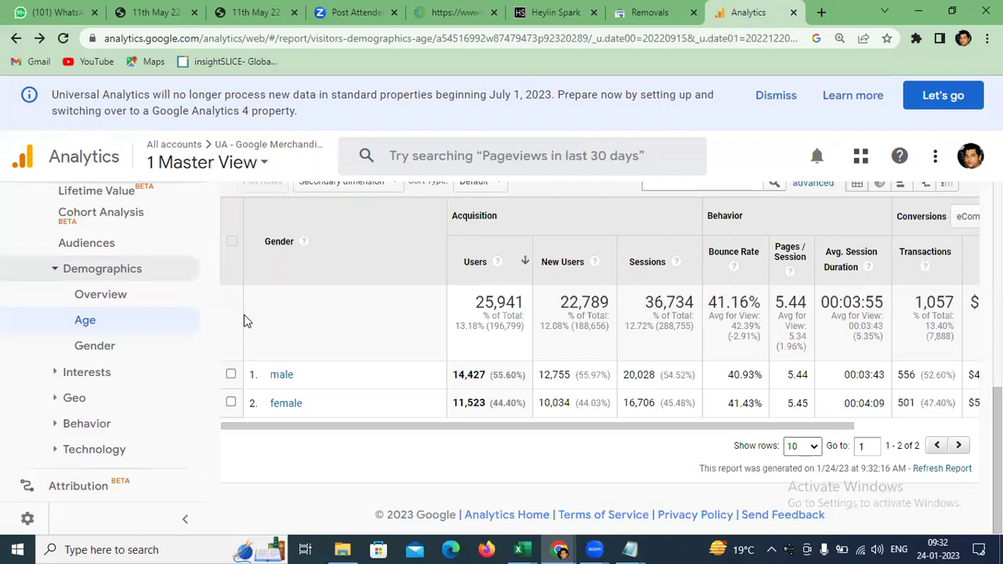
{"action": "scroll", "coordinate": [244, 314], "scroll_direction": "up", "scroll_amount": 3}
{"action": "scroll", "coordinate": [244, 314], "scroll_direction": "down", "scroll_amount": 3}
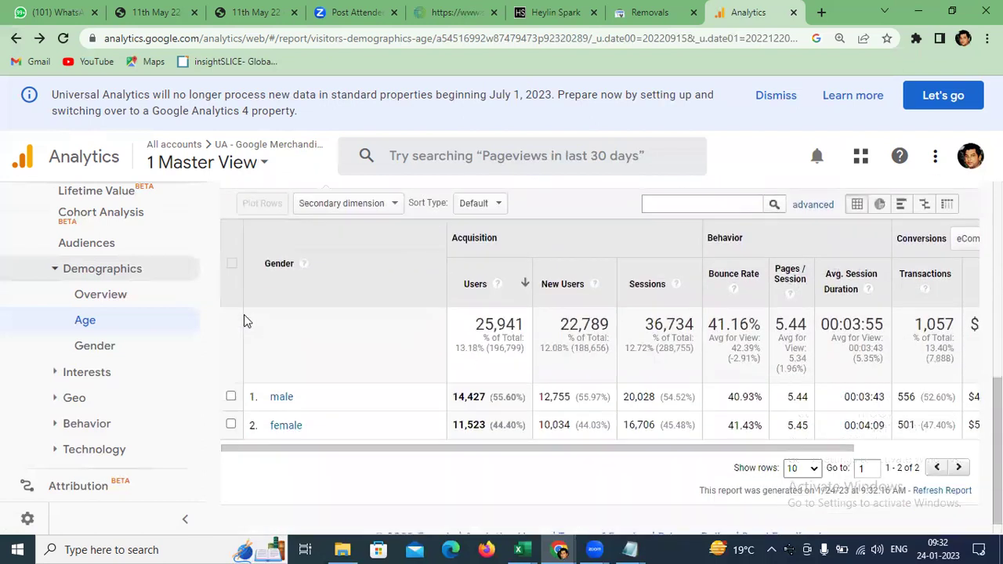
{"action": "scroll", "coordinate": [321, 324], "scroll_direction": "up", "scroll_amount": 1}
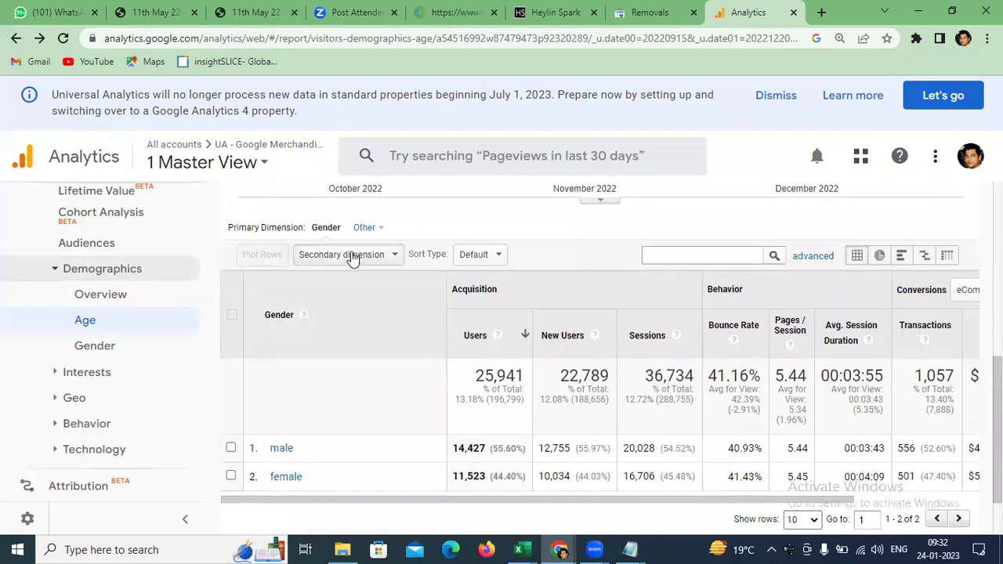
- Try adding City as the secondary dimension to the gender breakdown of the 18-24 group
{"action": "left_click", "coordinate": [352, 258]}
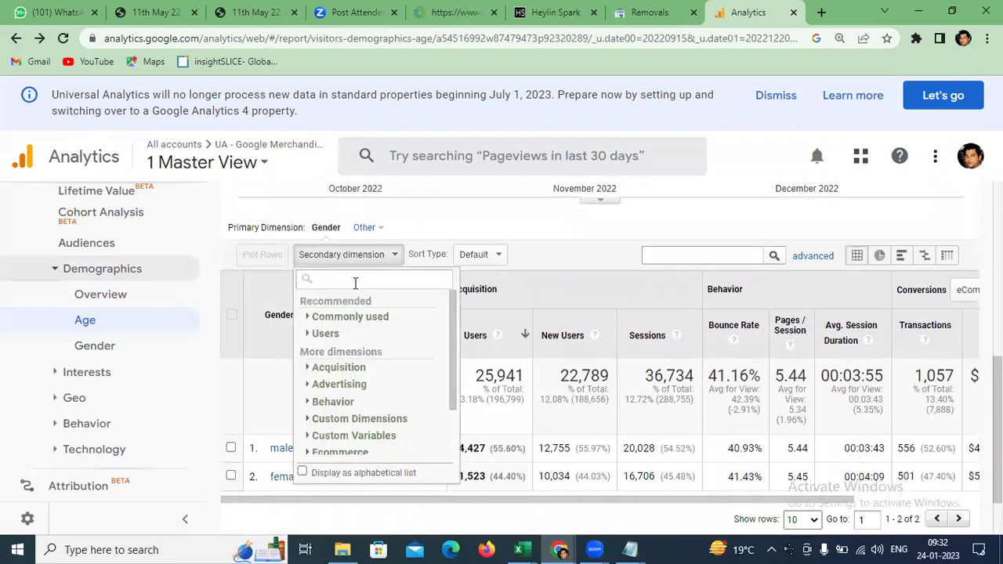
{"action": "type", "text": "city"}
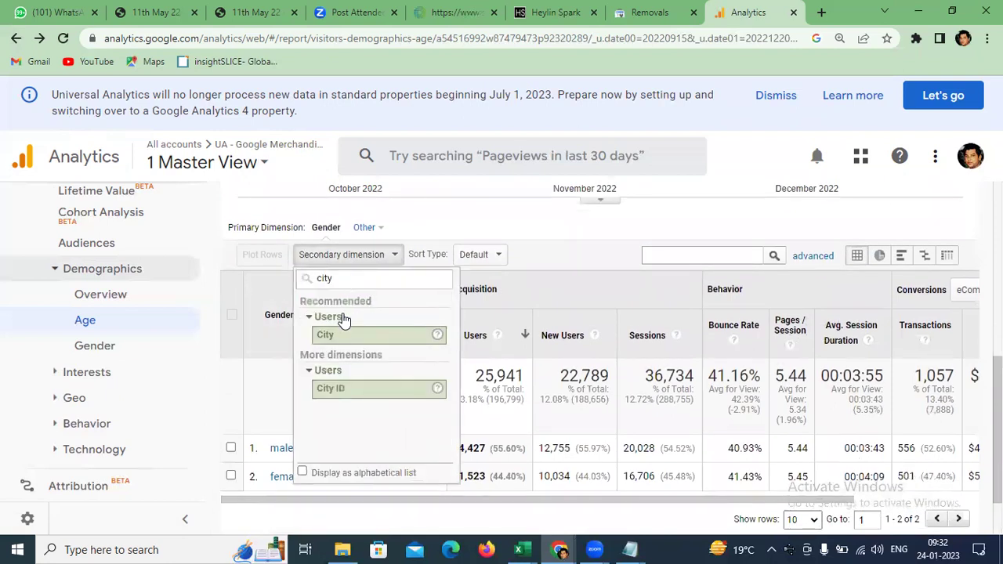
{"action": "left_click", "coordinate": [341, 333]}
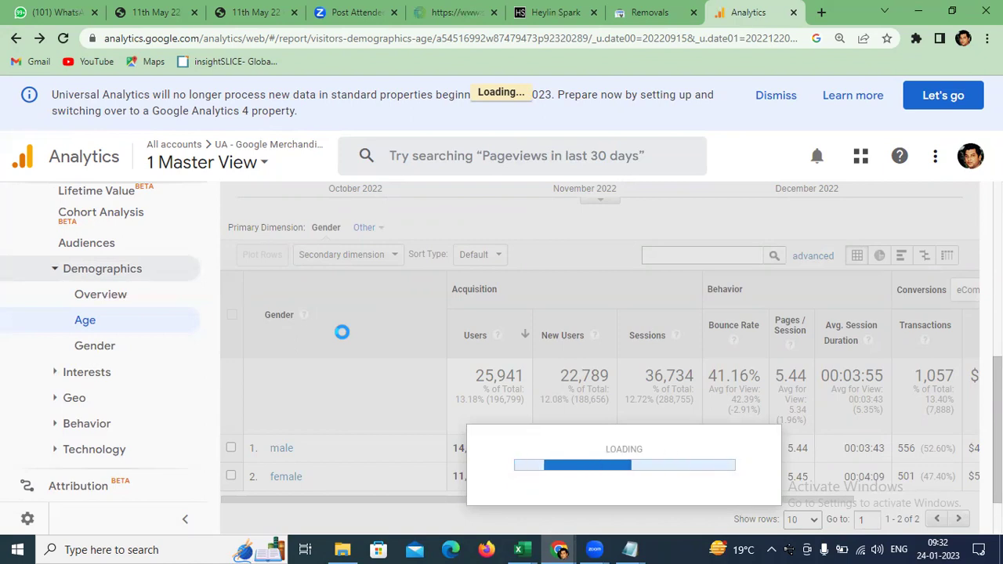
{"action": "scroll", "coordinate": [342, 338], "scroll_direction": "down", "scroll_amount": 3}
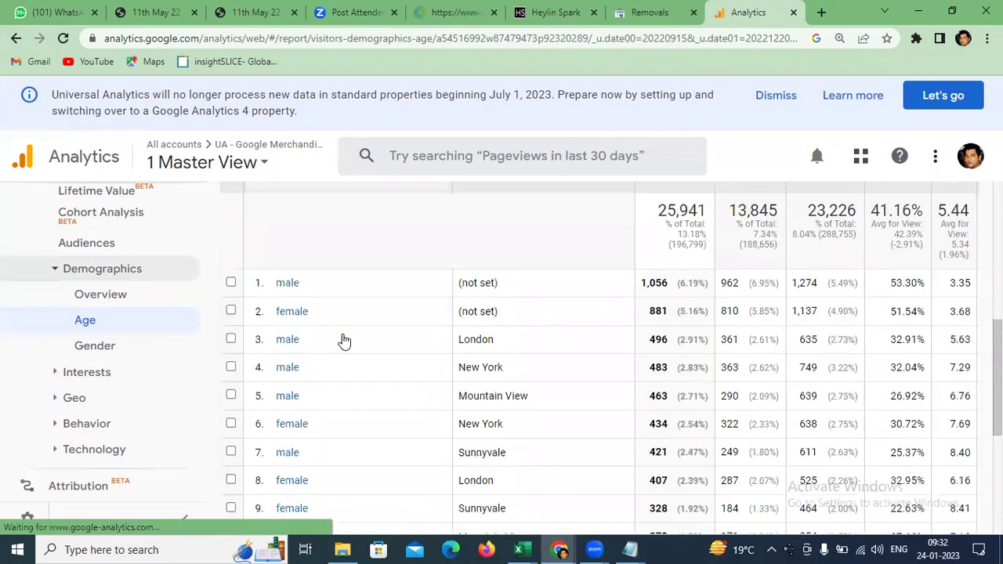
{"action": "scroll", "coordinate": [357, 381], "scroll_direction": "down", "scroll_amount": 1}
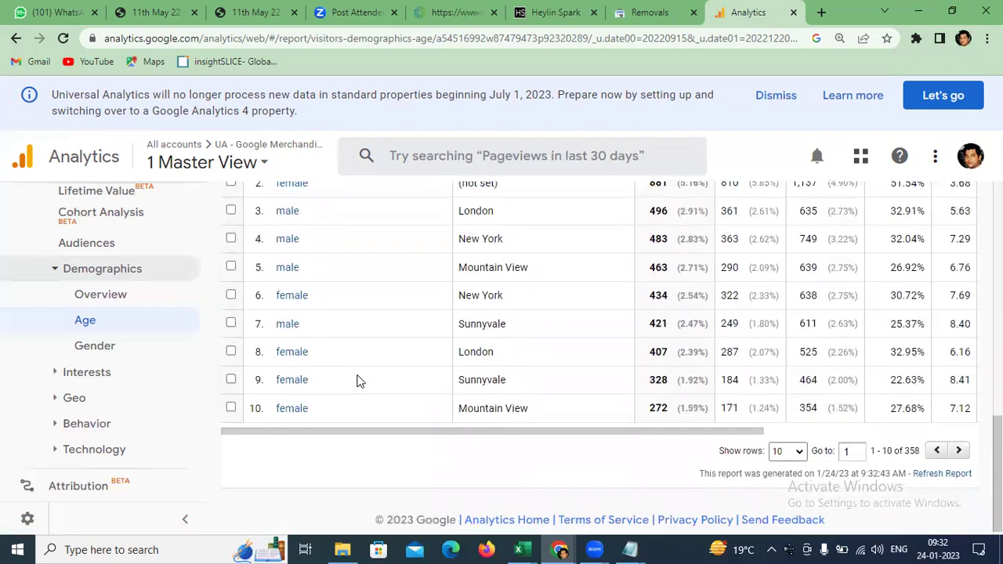
{"action": "scroll", "coordinate": [351, 379], "scroll_direction": "up", "scroll_amount": 4}
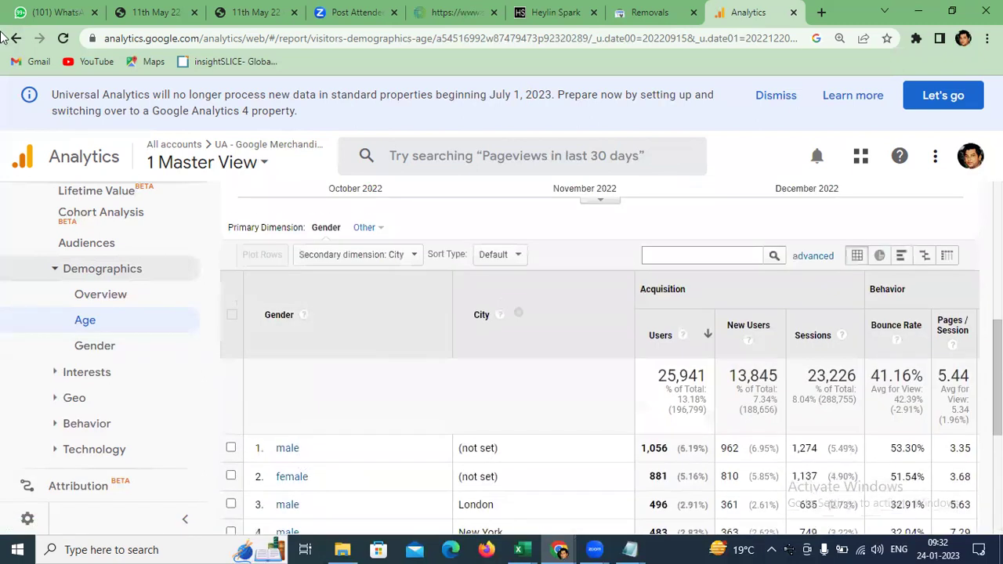
- Go back from the 18-24 gender breakdown to the Age report with City as secondary dimension
{"action": "left_click", "coordinate": [6, 40]}
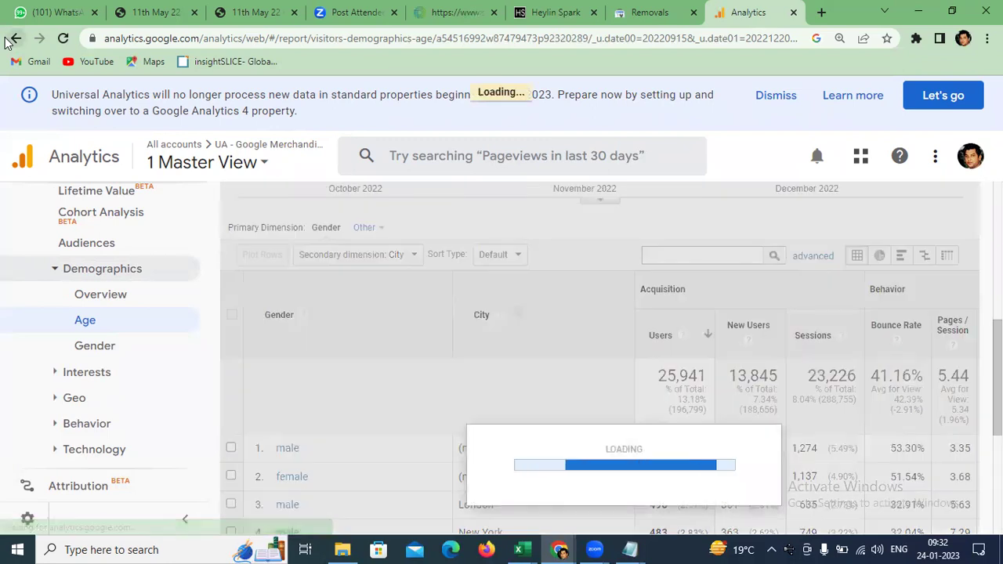
{"action": "scroll", "coordinate": [188, 250], "scroll_direction": "down", "scroll_amount": 3}
{"action": "scroll", "coordinate": [391, 305], "scroll_direction": "down", "scroll_amount": 3}
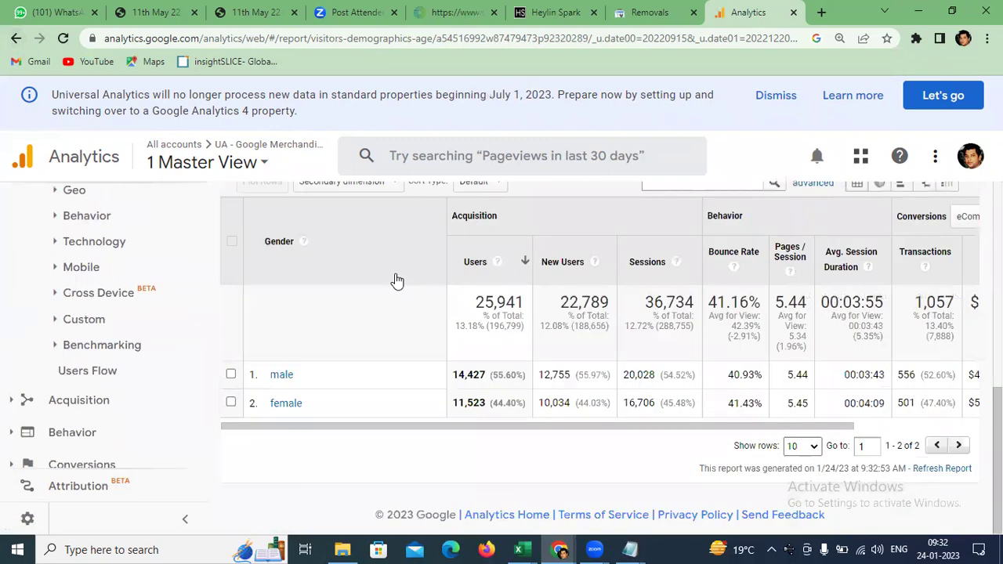
{"action": "left_click", "coordinate": [16, 38]}
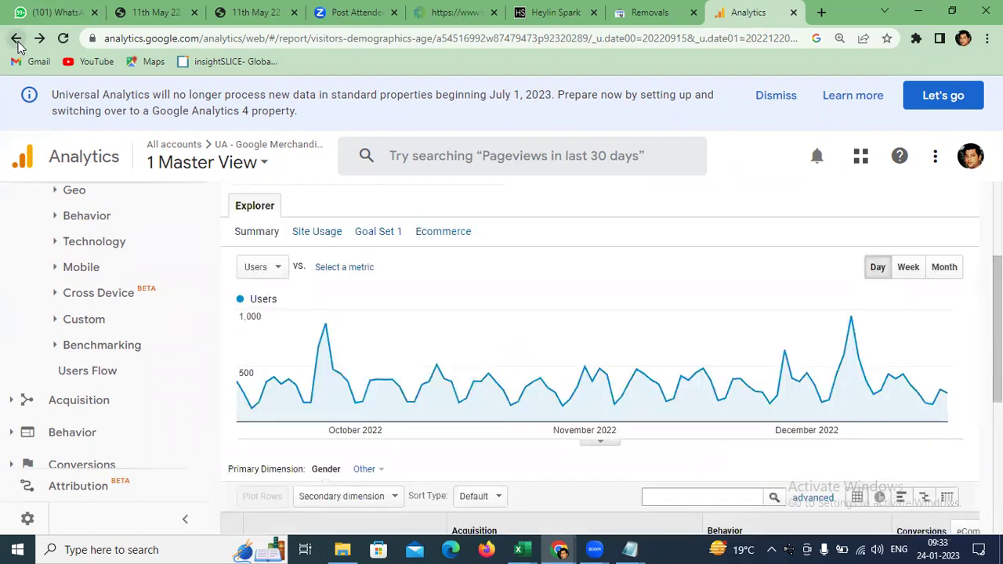
- Examine the age group and city combinations listed in the 25-row Age table
{"action": "scroll", "coordinate": [472, 330], "scroll_direction": "down", "scroll_amount": 3}
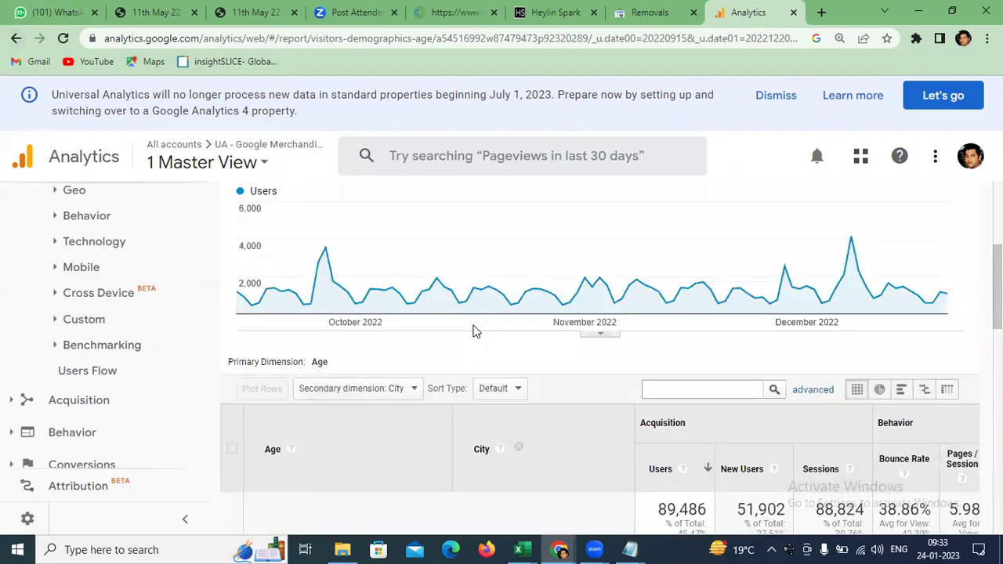
{"action": "scroll", "coordinate": [473, 330], "scroll_direction": "down", "scroll_amount": 5}
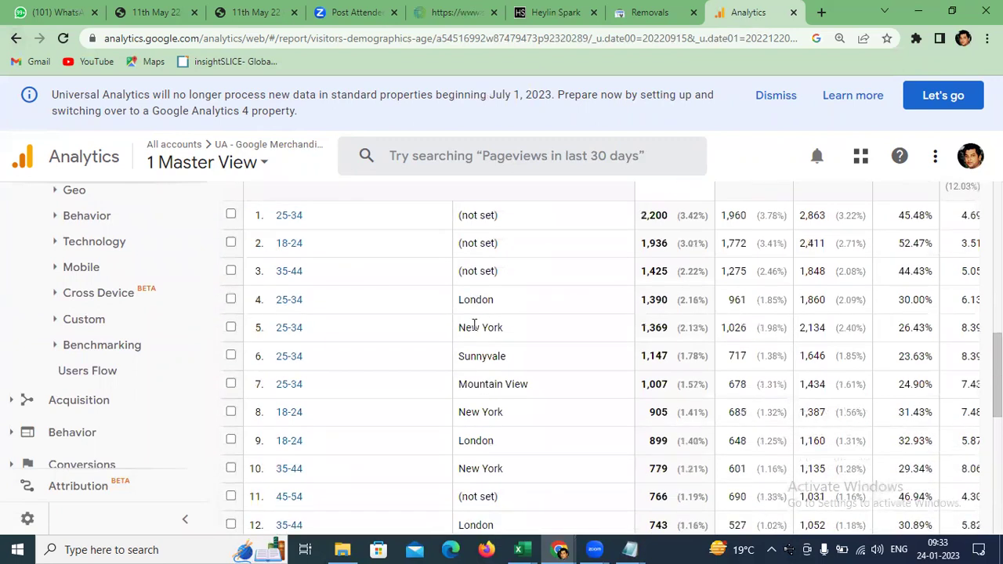
{"action": "scroll", "coordinate": [474, 326], "scroll_direction": "down", "scroll_amount": 6}
{"action": "scroll", "coordinate": [475, 325], "scroll_direction": "up", "scroll_amount": 5}
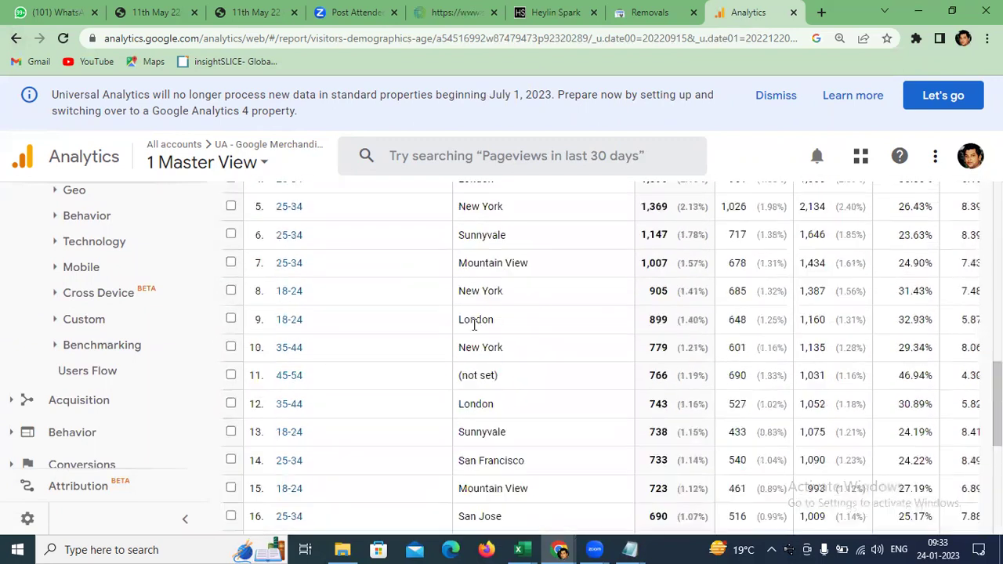
{"action": "scroll", "coordinate": [474, 326], "scroll_direction": "up", "scroll_amount": 3}
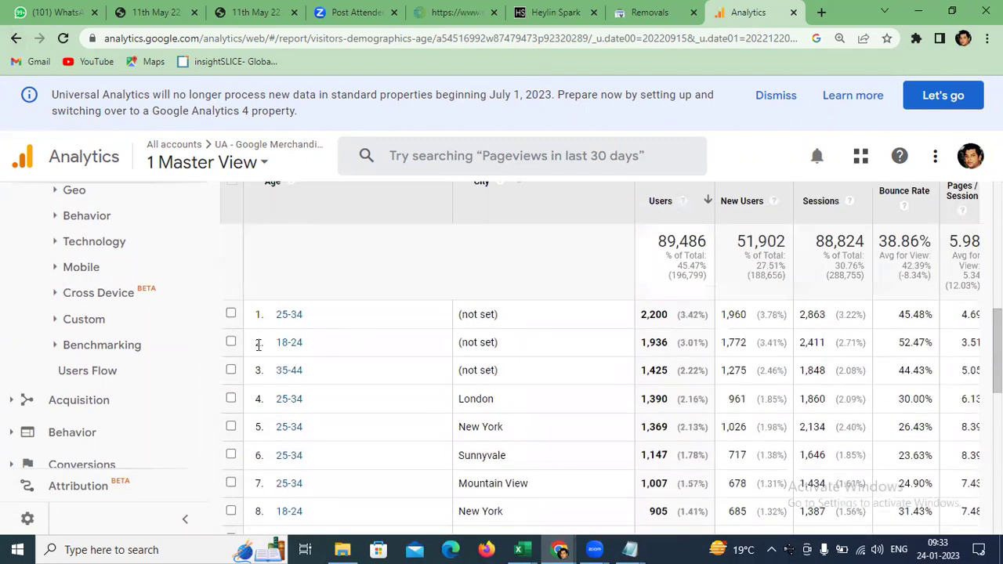
{"action": "scroll", "coordinate": [458, 349], "scroll_direction": "down", "scroll_amount": 6}
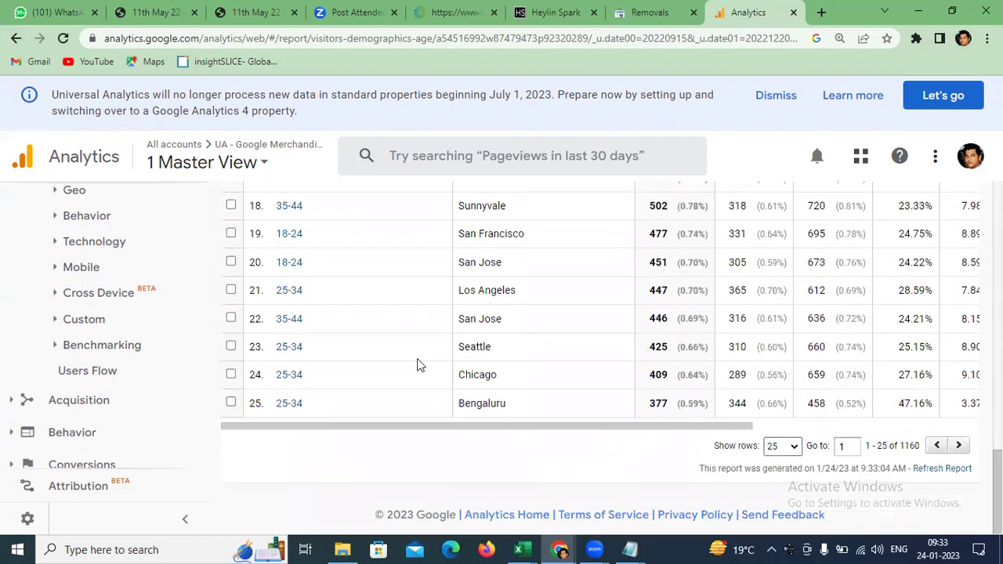
{"action": "scroll", "coordinate": [415, 367], "scroll_direction": "up", "scroll_amount": 7}
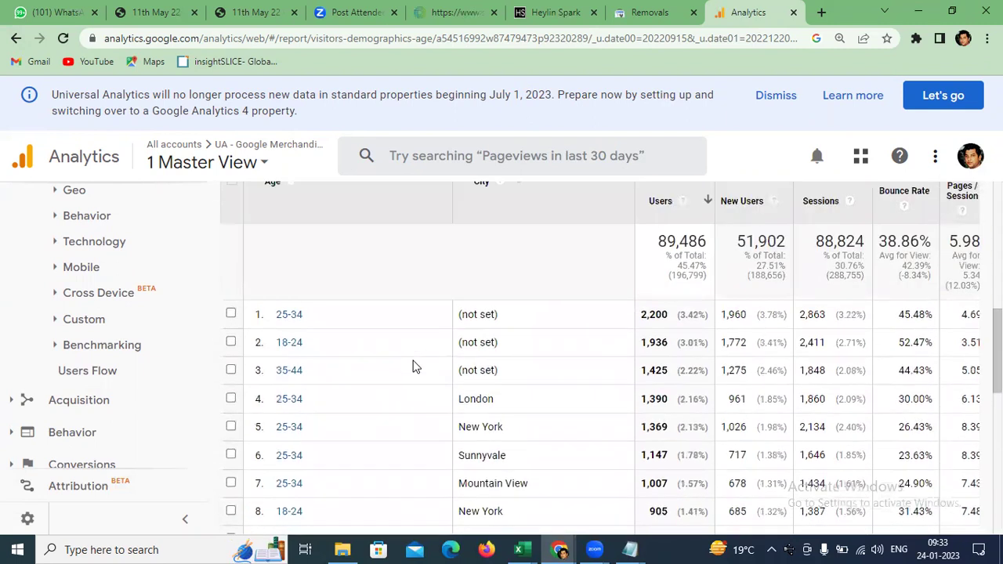
{"action": "scroll", "coordinate": [415, 367], "scroll_direction": "down", "scroll_amount": 7}
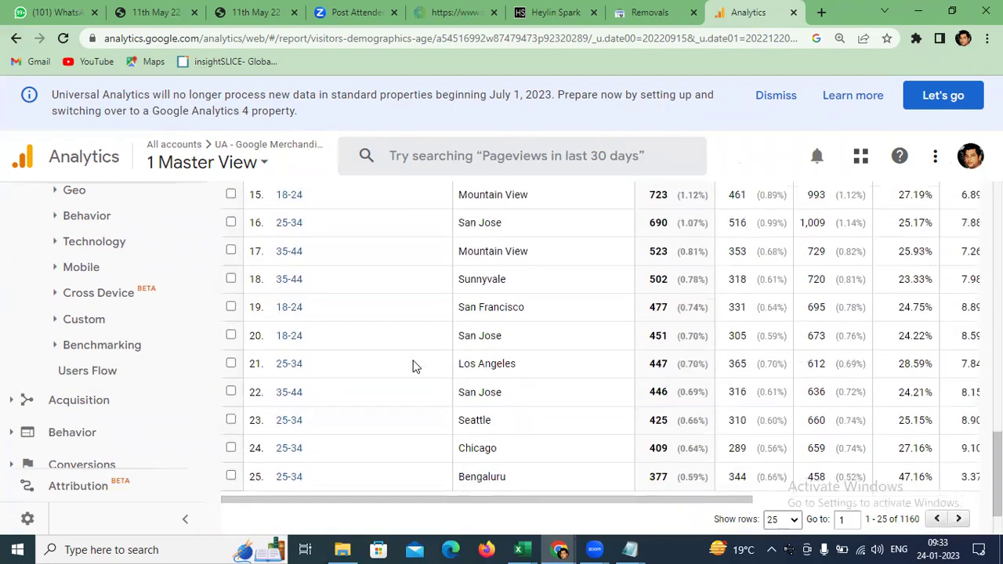
- Show 50 rows in the Age table and look through the age and city combinations to the last row
{"action": "scroll", "coordinate": [415, 367], "scroll_direction": "down", "scroll_amount": 2}
{"action": "left_click", "coordinate": [791, 445]}
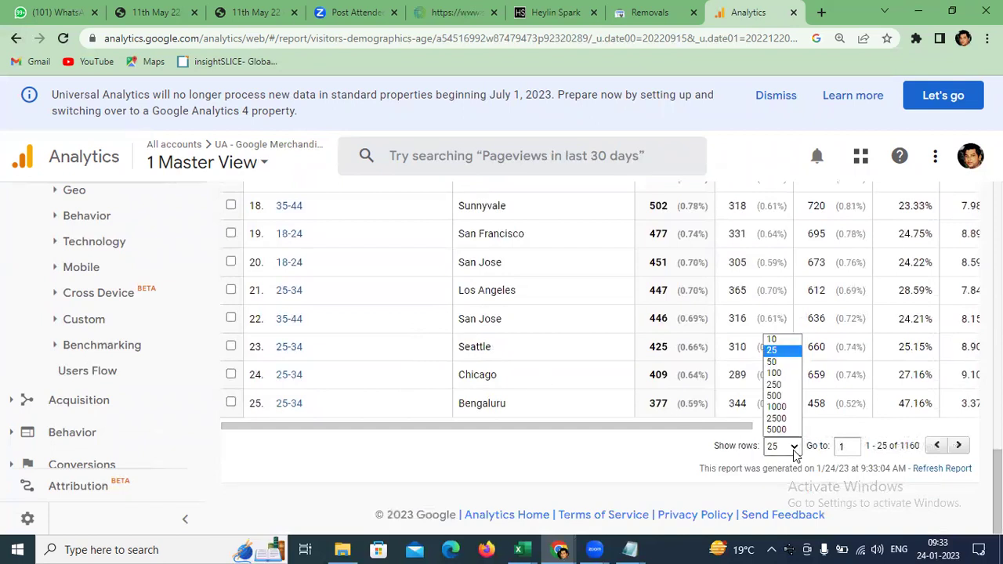
{"action": "left_click", "coordinate": [771, 363]}
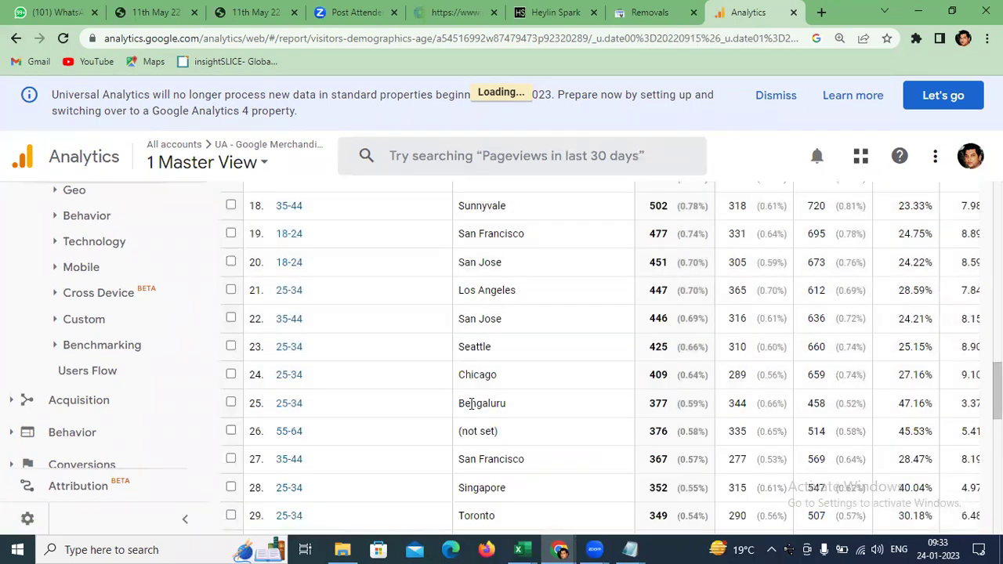
{"action": "scroll", "coordinate": [471, 406], "scroll_direction": "down", "scroll_amount": 3}
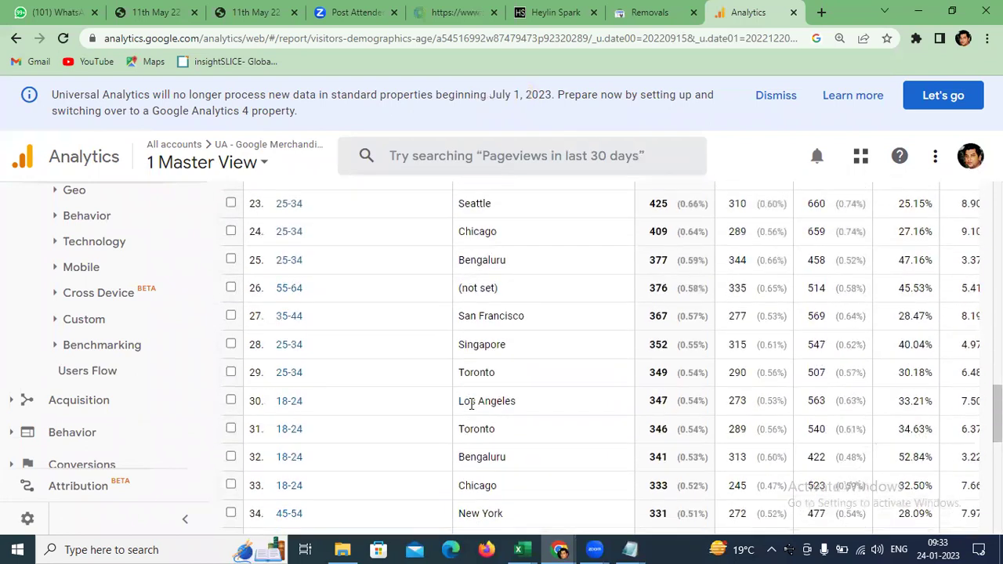
{"action": "scroll", "coordinate": [471, 406], "scroll_direction": "down", "scroll_amount": 5}
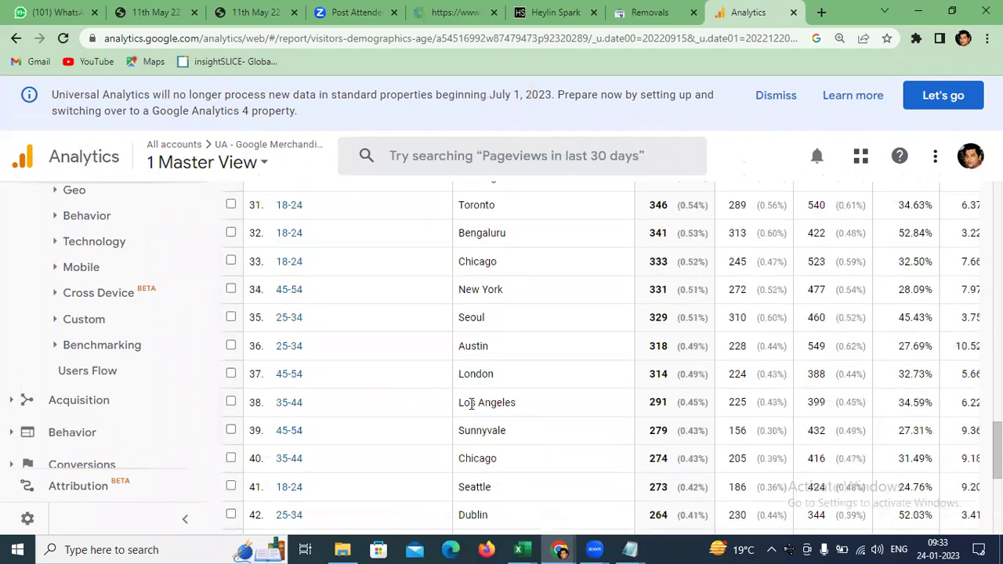
{"action": "scroll", "coordinate": [471, 403], "scroll_direction": "down", "scroll_amount": 3}
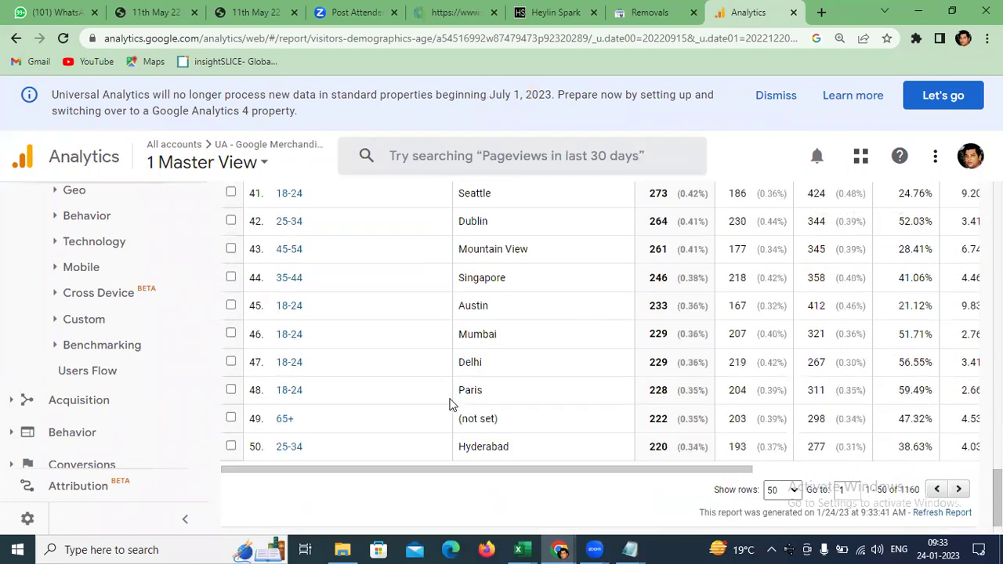
- Look through the 50 age and city rows of the Age table again and refresh the report
{"action": "scroll", "coordinate": [428, 393], "scroll_direction": "up", "scroll_amount": 8}
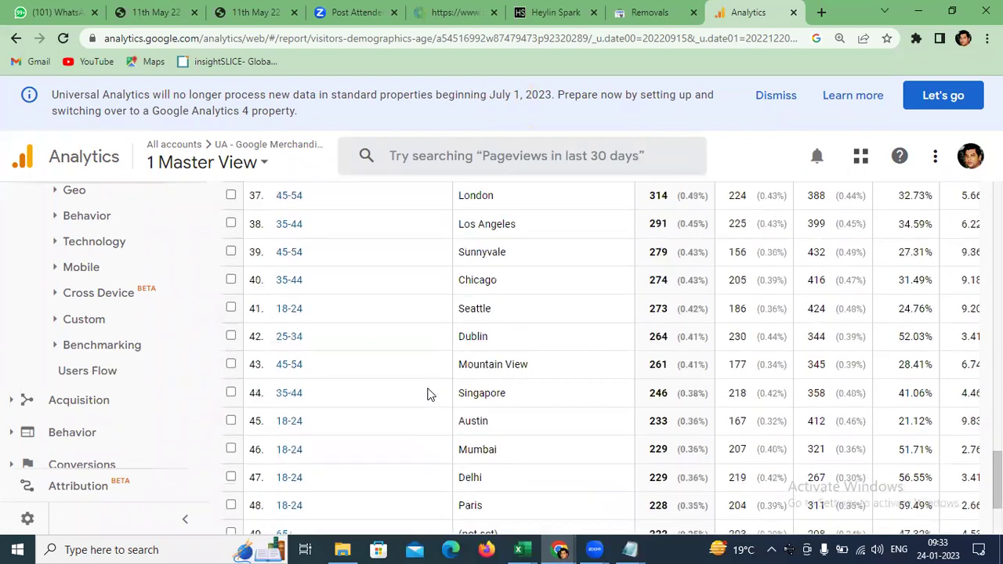
{"action": "scroll", "coordinate": [428, 393], "scroll_direction": "up", "scroll_amount": 8}
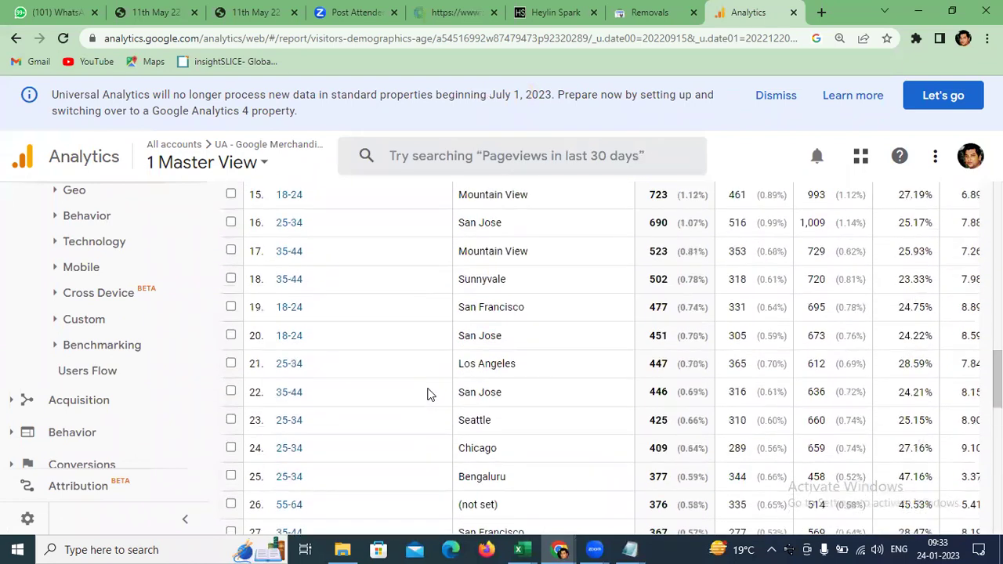
{"action": "scroll", "coordinate": [428, 393], "scroll_direction": "down", "scroll_amount": 11}
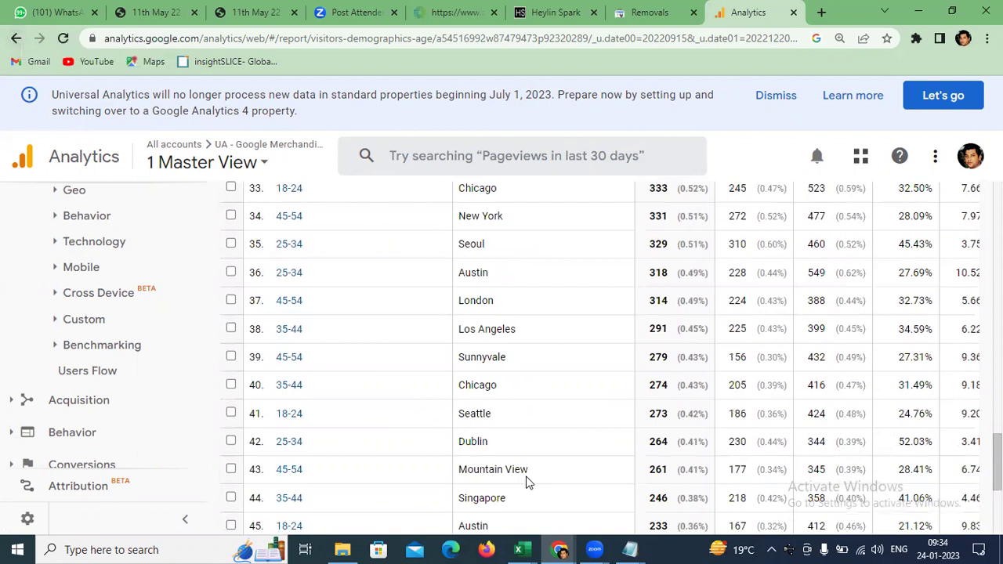
{"action": "scroll", "coordinate": [437, 403], "scroll_direction": "down", "scroll_amount": 4}
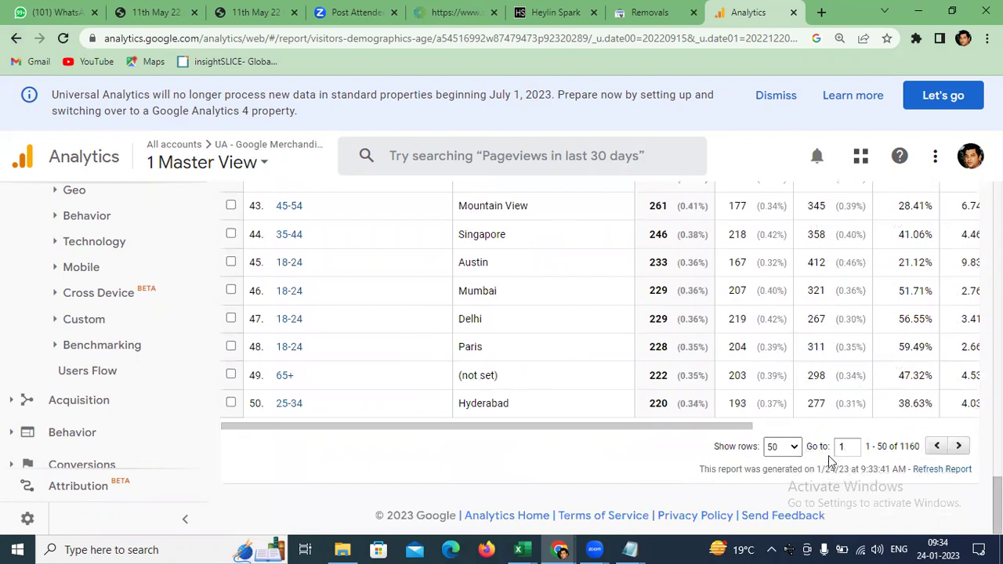
{"action": "left_click", "coordinate": [782, 447]}
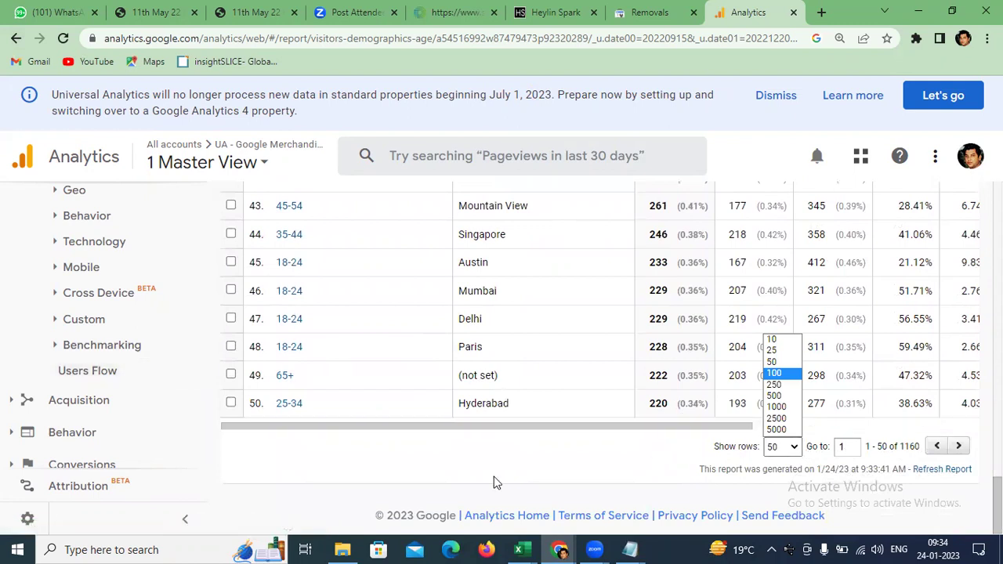
{"action": "left_click", "coordinate": [948, 469]}
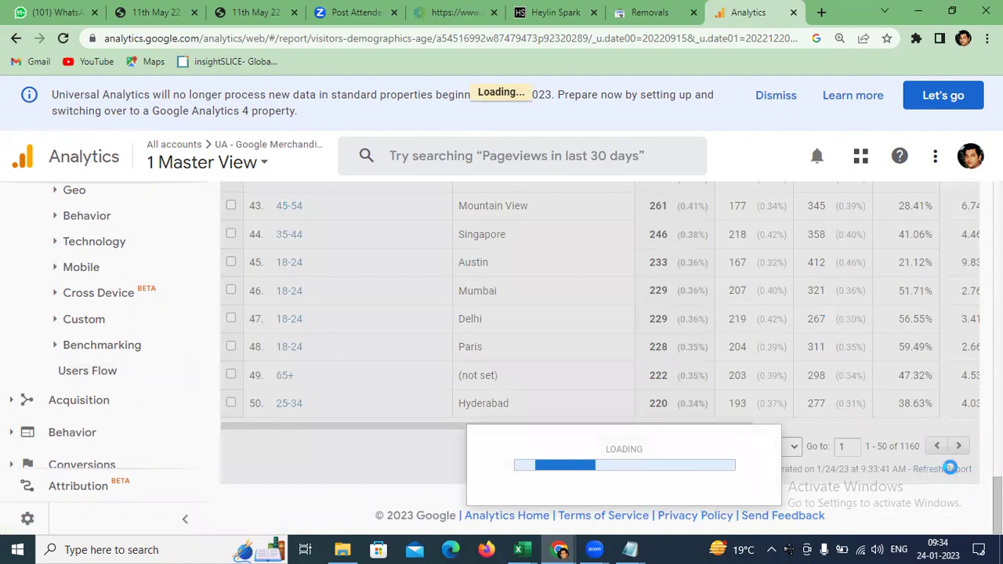
{"action": "scroll", "coordinate": [449, 320], "scroll_direction": "up", "scroll_amount": 7}
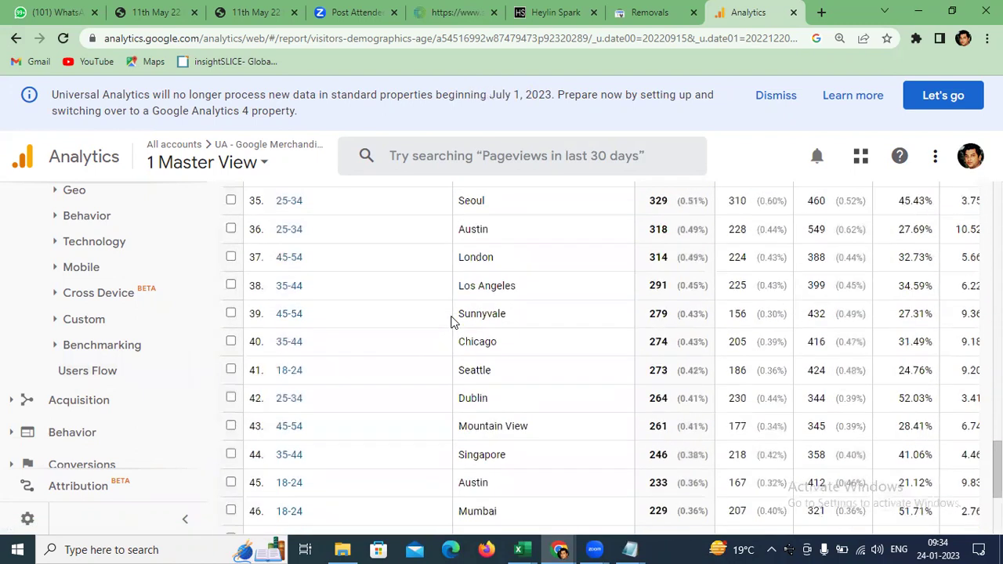
- Try to filter the Age table, with City as secondary dimension, by the search term "pune"
{"action": "left_click", "coordinate": [447, 149]}
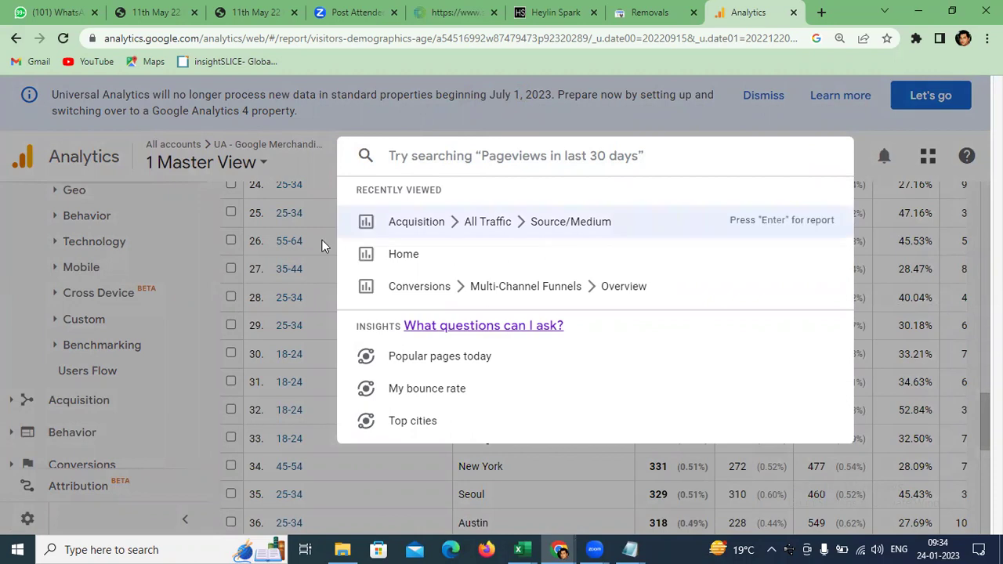
{"action": "left_click", "coordinate": [187, 160]}
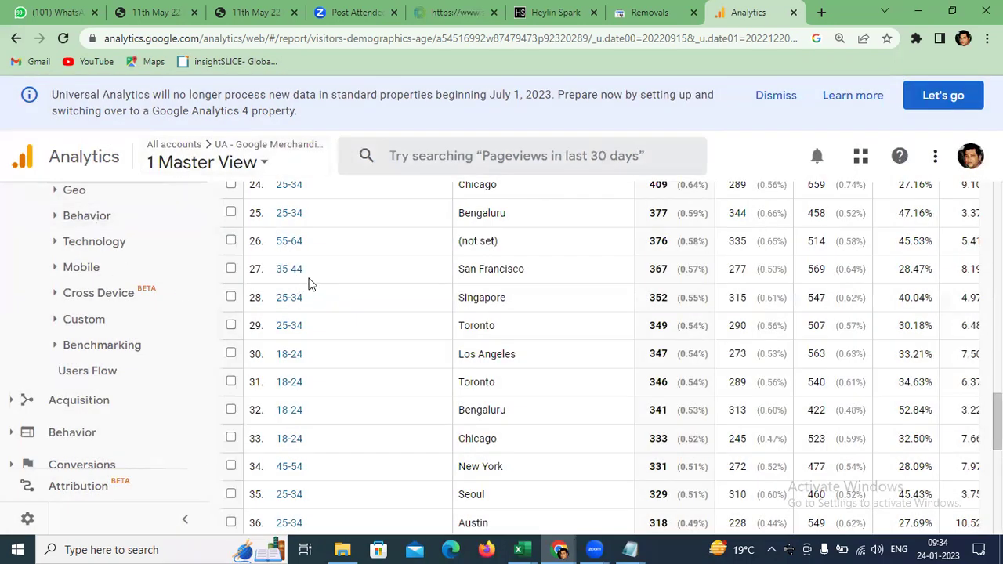
{"action": "scroll", "coordinate": [308, 282], "scroll_direction": "up", "scroll_amount": 4}
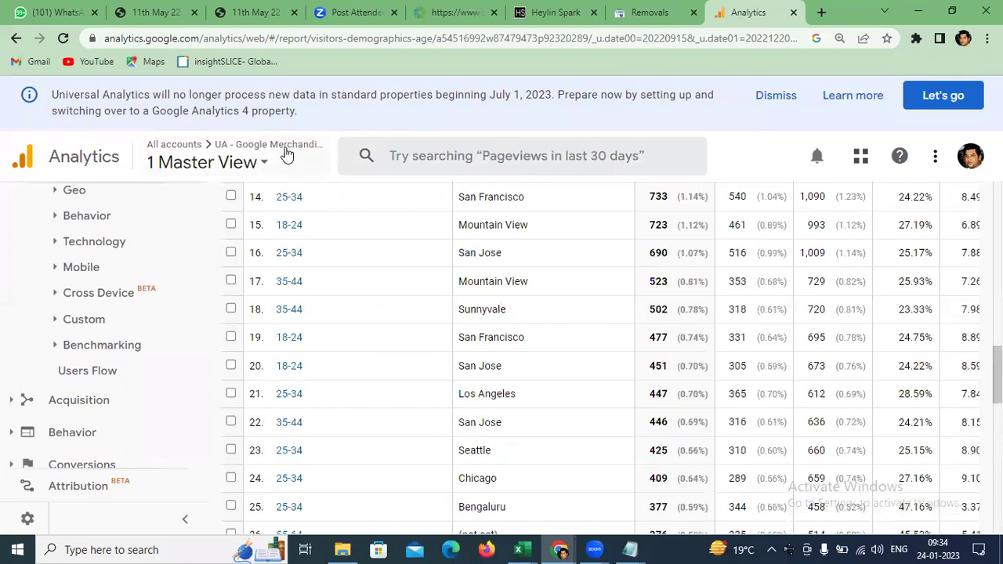
{"action": "scroll", "coordinate": [333, 303], "scroll_direction": "up", "scroll_amount": 7}
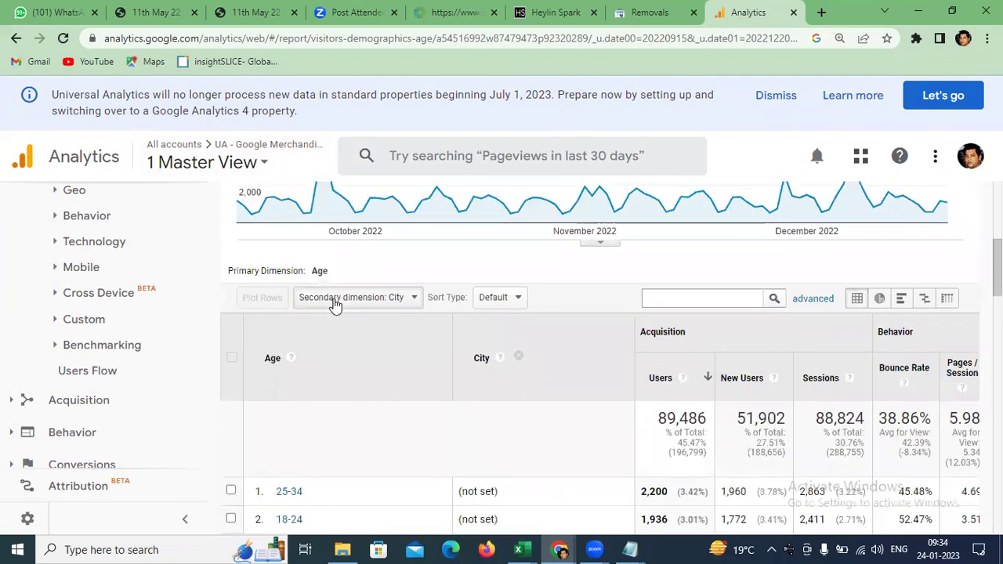
{"action": "left_click", "coordinate": [716, 299]}
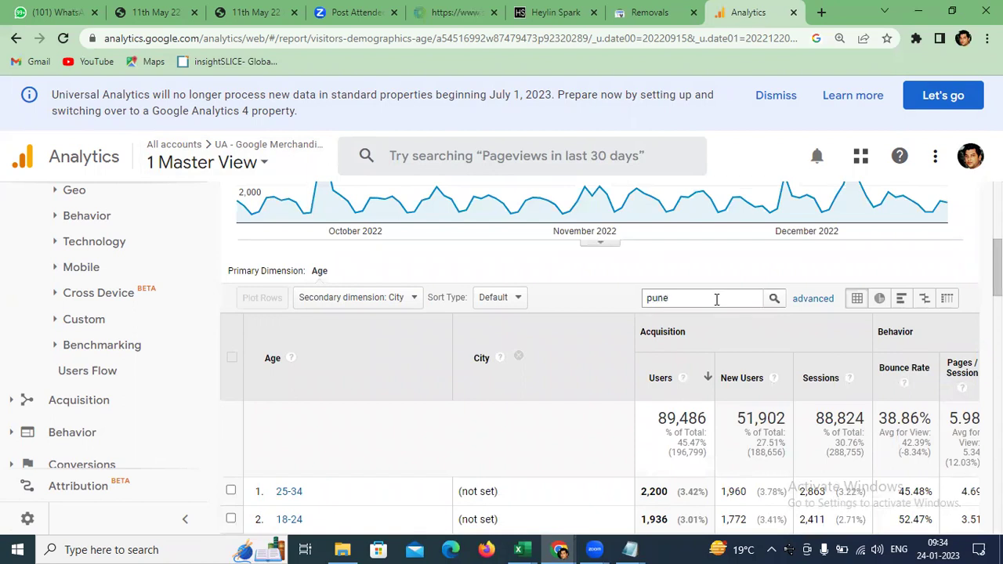
{"action": "left_click", "coordinate": [774, 298]}
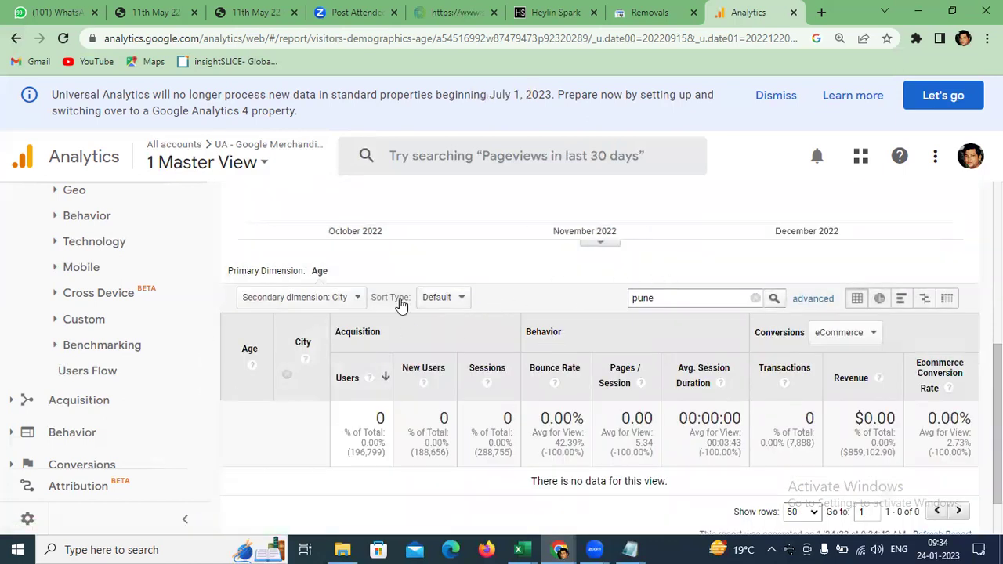
{"action": "scroll", "coordinate": [118, 246], "scroll_direction": "up", "scroll_amount": 1}
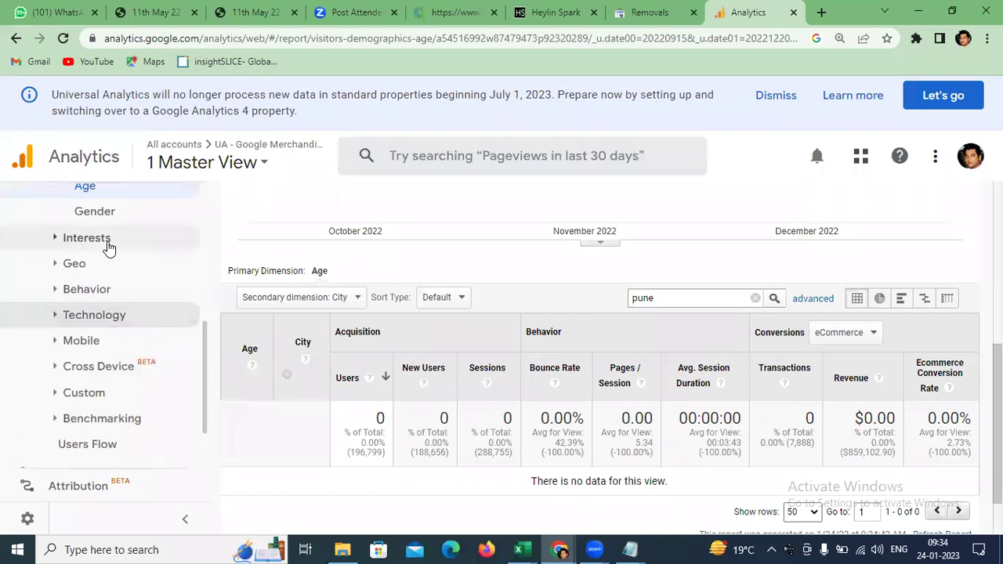
{"action": "scroll", "coordinate": [106, 246], "scroll_direction": "up", "scroll_amount": 2}
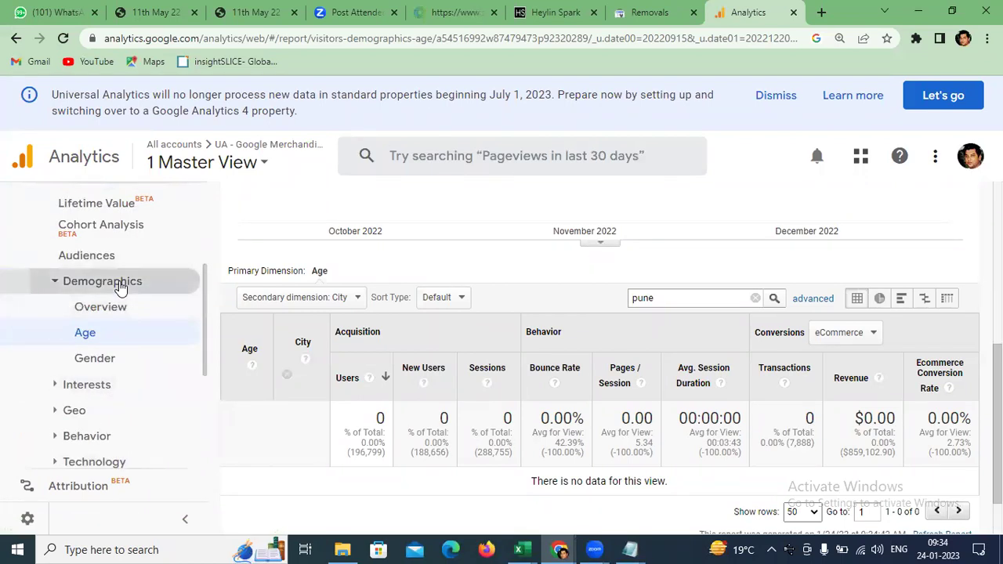
{"action": "left_click", "coordinate": [120, 283]}
{"action": "left_click", "coordinate": [141, 284]}
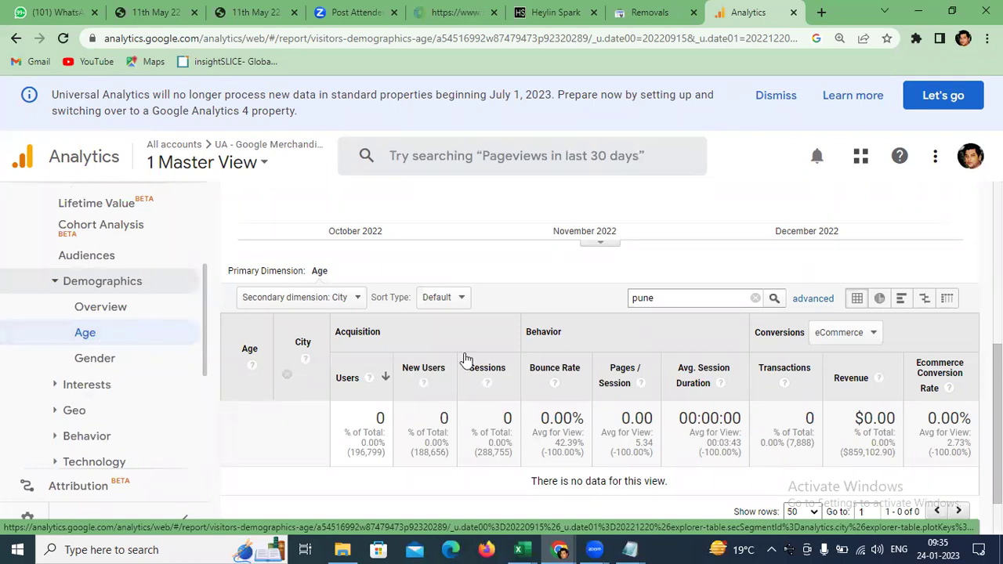
- Clear the "pune" search filter from the Age table
{"action": "left_click_drag", "start_coordinate": [670, 298], "coordinate": [618, 311]}
{"action": "key", "text": "BackSpace"}
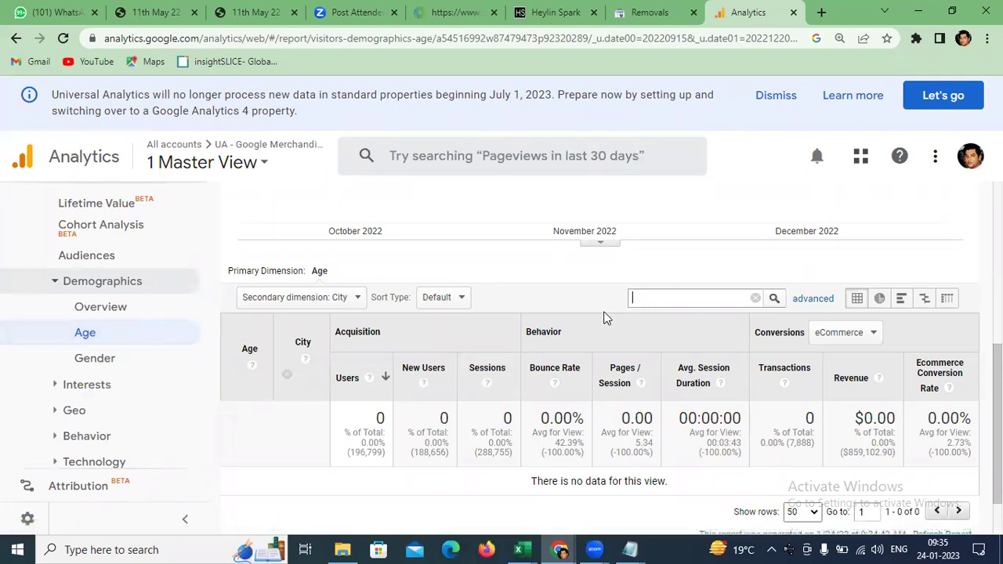
{"action": "left_click", "coordinate": [767, 298]}
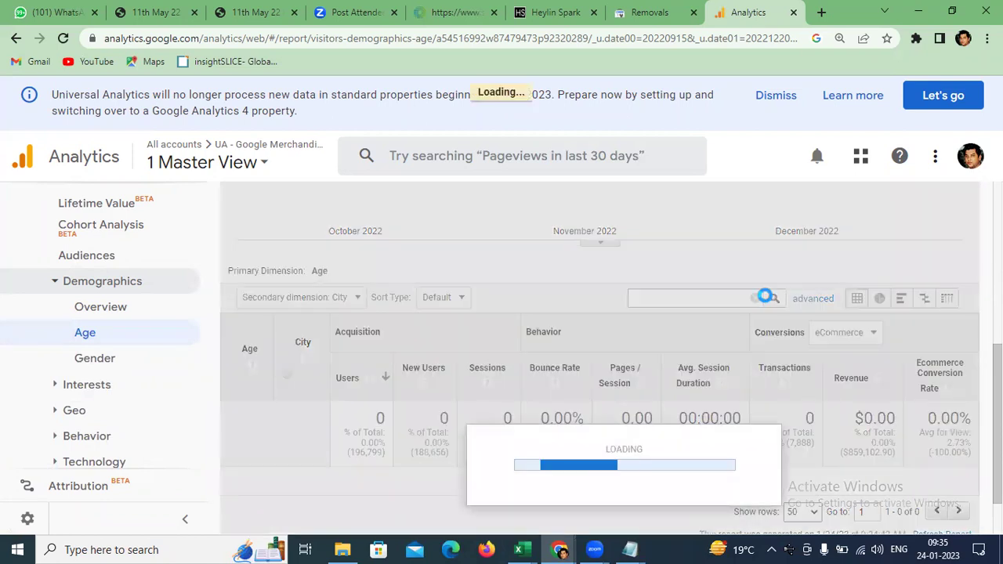
- Examine the age and city rows of the unfiltered Age table and check the available sort types
{"action": "scroll", "coordinate": [548, 358], "scroll_direction": "down", "scroll_amount": 4}
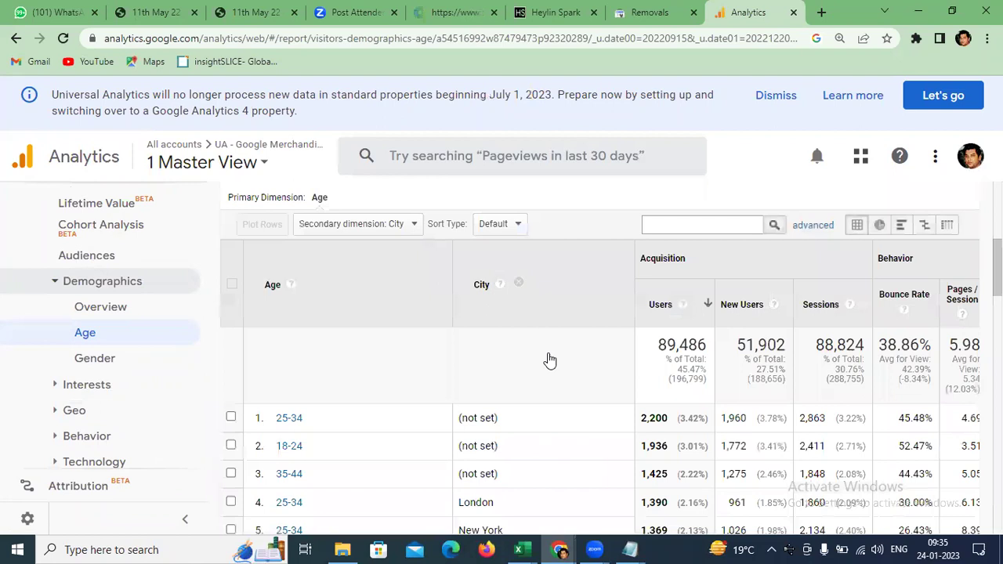
{"action": "scroll", "coordinate": [539, 365], "scroll_direction": "down", "scroll_amount": 3}
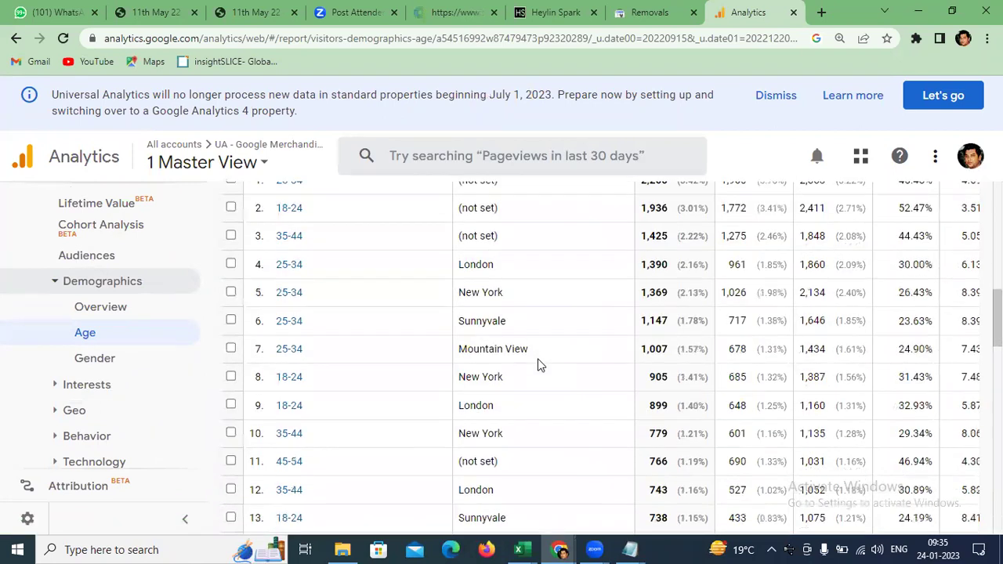
{"action": "scroll", "coordinate": [538, 365], "scroll_direction": "down", "scroll_amount": 10}
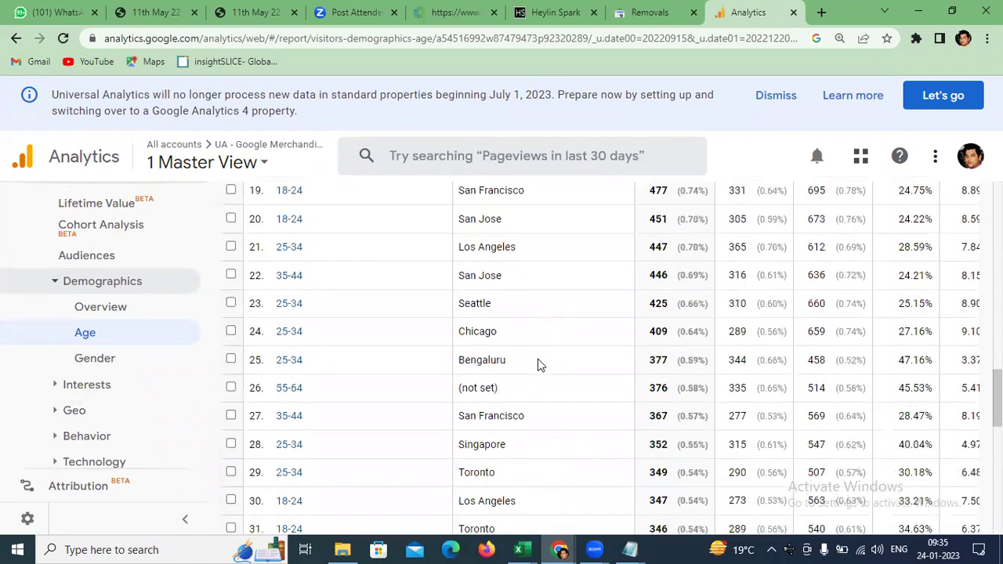
{"action": "scroll", "coordinate": [539, 365], "scroll_direction": "down", "scroll_amount": 10}
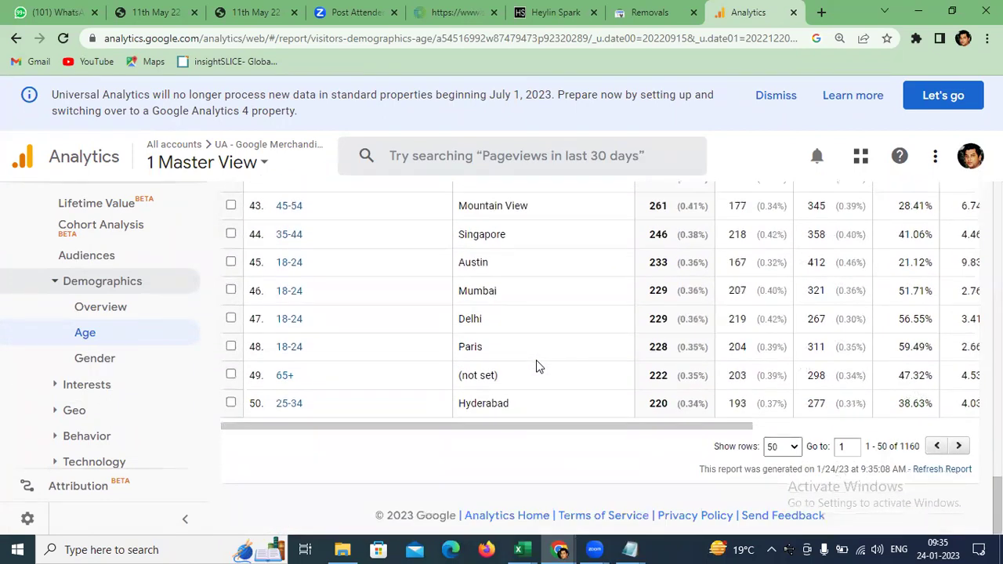
{"action": "scroll", "coordinate": [536, 365], "scroll_direction": "up", "scroll_amount": 20}
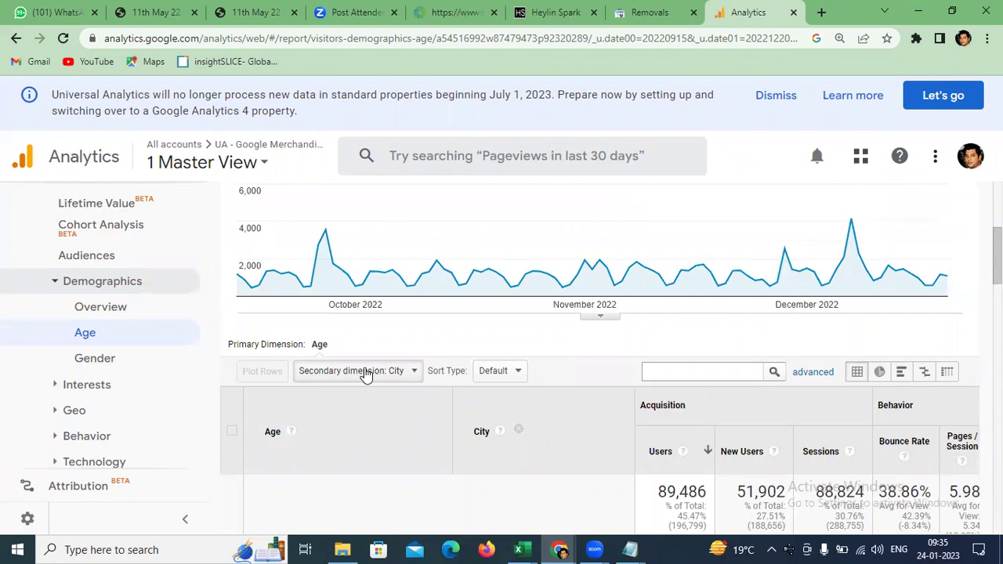
{"action": "left_click", "coordinate": [489, 372]}
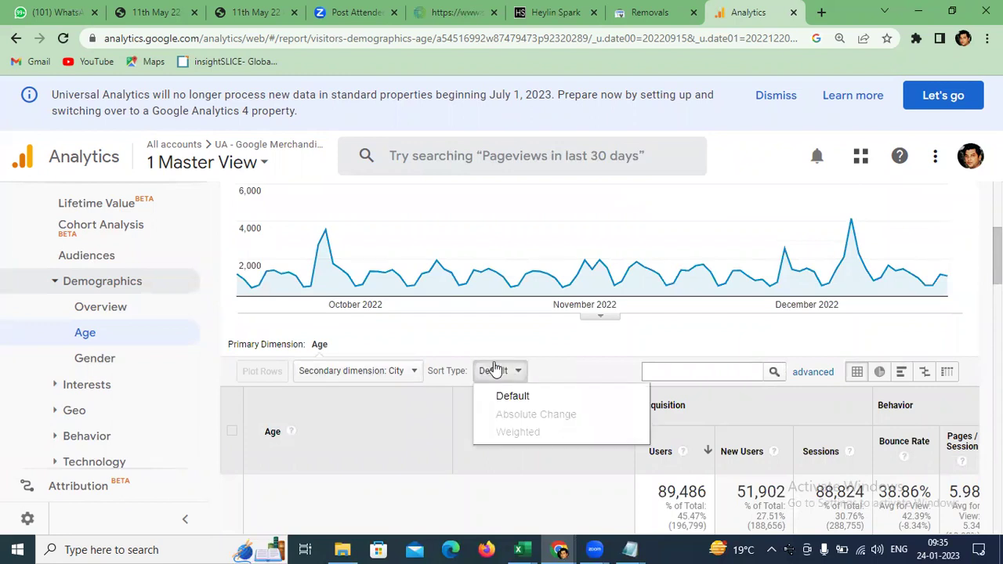
{"action": "left_click", "coordinate": [494, 370]}
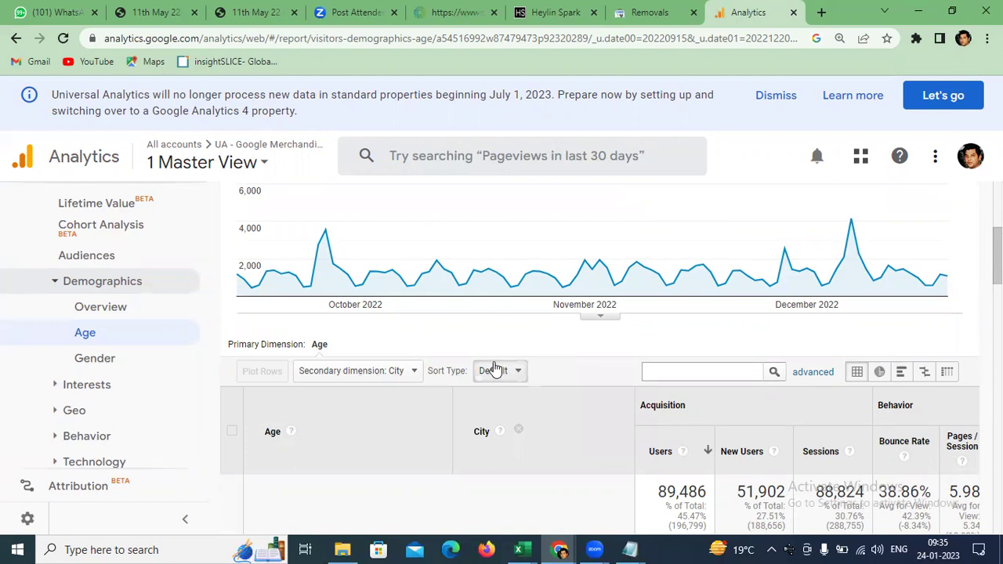
{"action": "scroll", "coordinate": [493, 370], "scroll_direction": "down", "scroll_amount": 3}
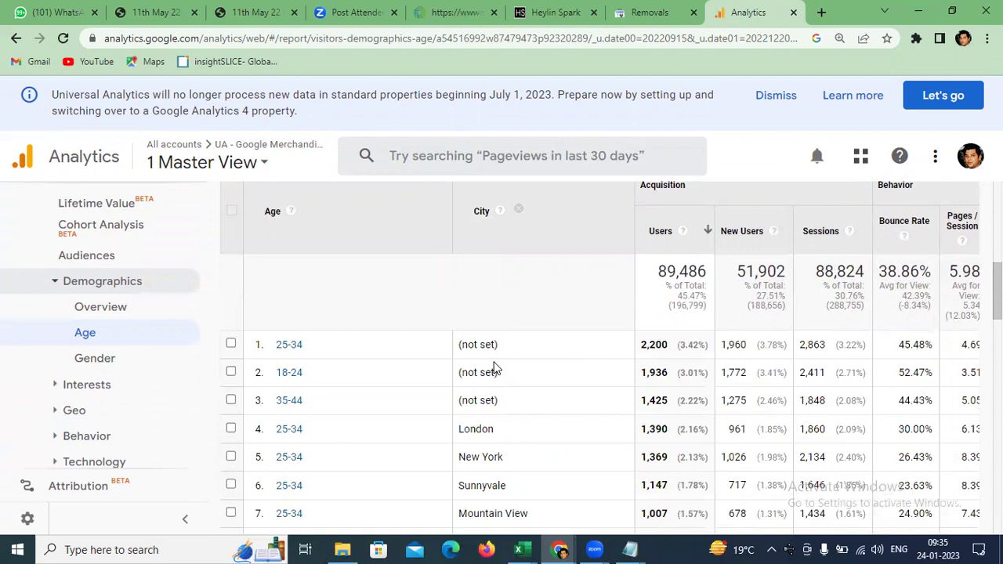
- View the Demographics Overview charts and check the Audiences report and its table
{"action": "left_click", "coordinate": [98, 305]}
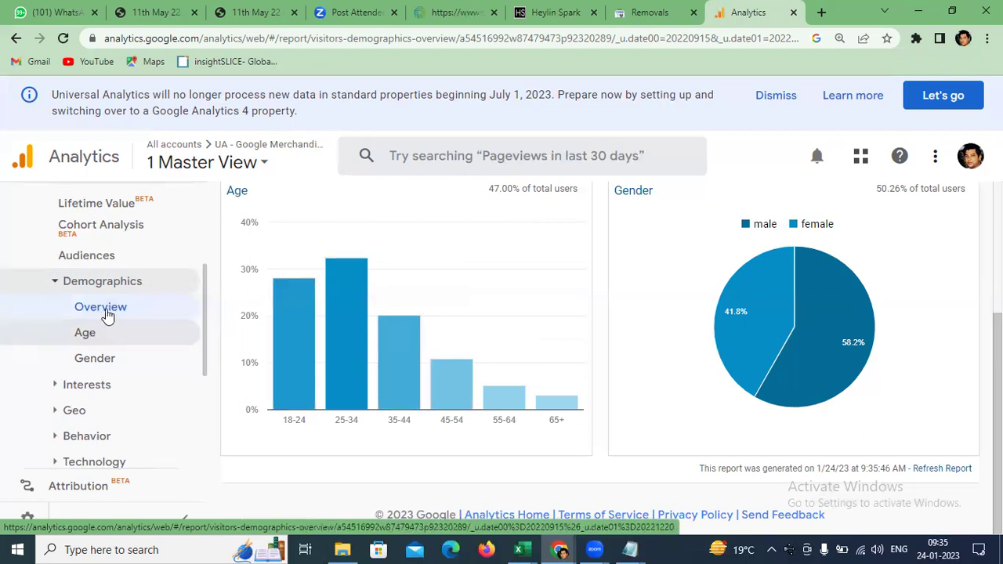
{"action": "left_click", "coordinate": [86, 255]}
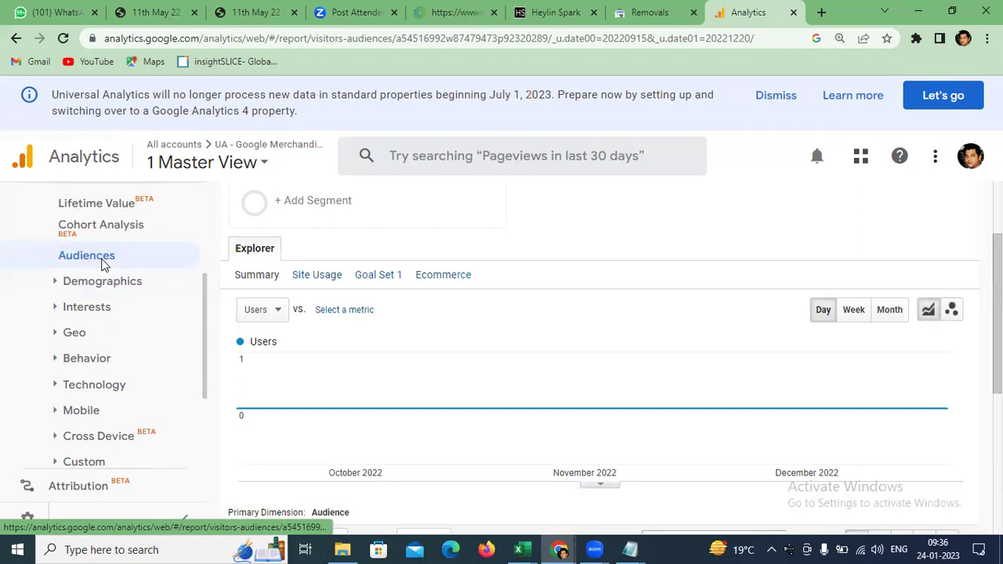
{"action": "scroll", "coordinate": [102, 264], "scroll_direction": "down", "scroll_amount": 1}
{"action": "scroll", "coordinate": [403, 423], "scroll_direction": "down", "scroll_amount": 4}
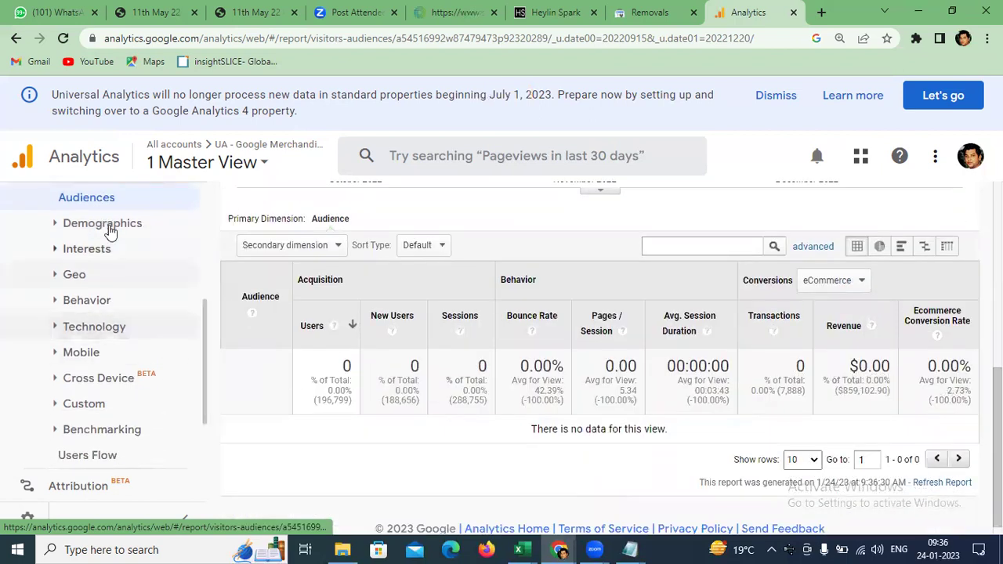
- Open the Demographics Age report and drill down into the 18-24 age group
{"action": "left_click", "coordinate": [137, 226]}
{"action": "left_click", "coordinate": [104, 275]}
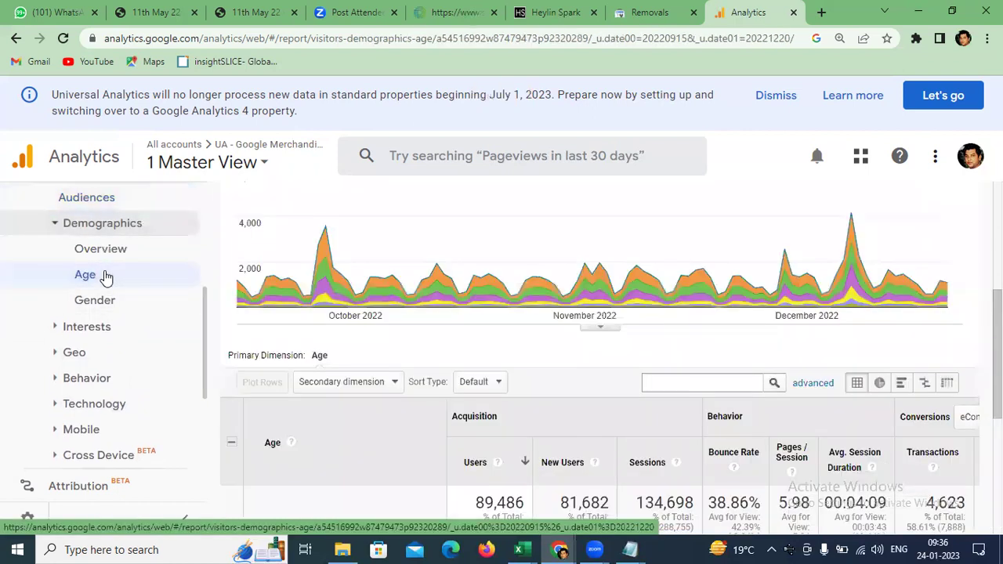
{"action": "scroll", "coordinate": [102, 278], "scroll_direction": "down", "scroll_amount": 1}
{"action": "scroll", "coordinate": [517, 439], "scroll_direction": "down", "scroll_amount": 3}
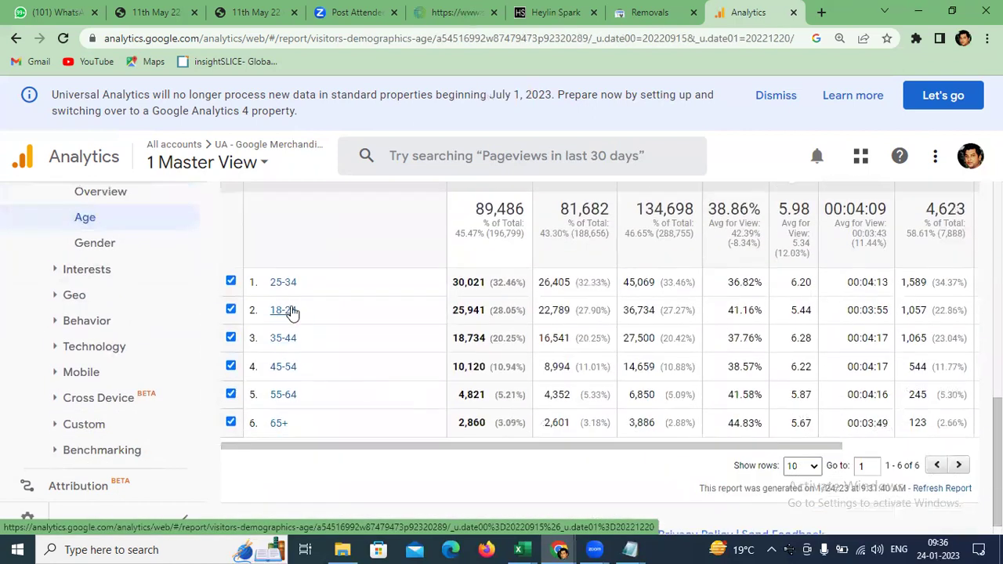
{"action": "left_click", "coordinate": [291, 311]}
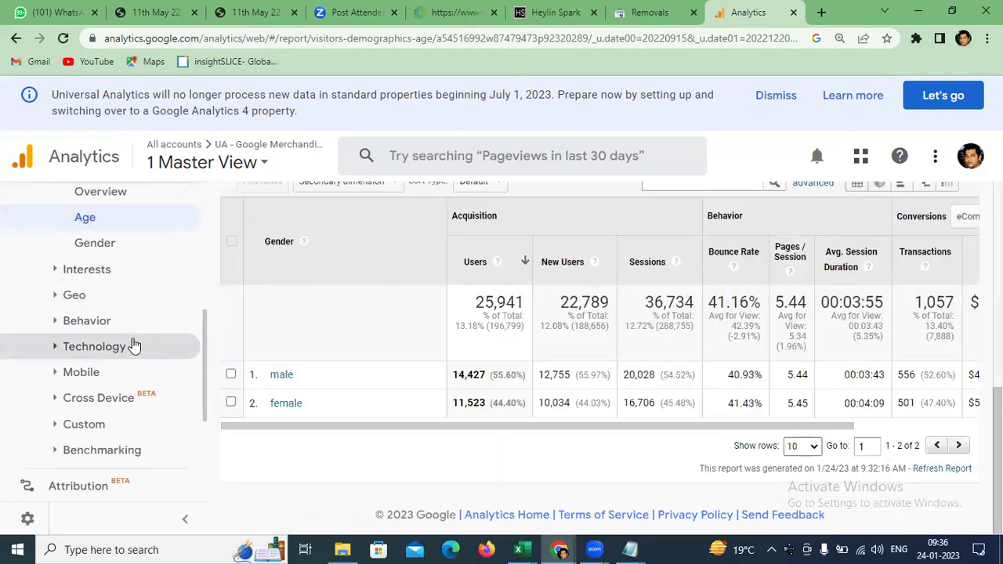
- Choose City as the secondary dimension for the gender breakdown of the 18-24 group
{"action": "scroll", "coordinate": [337, 329], "scroll_direction": "up", "scroll_amount": 2}
{"action": "left_click", "coordinate": [343, 328]}
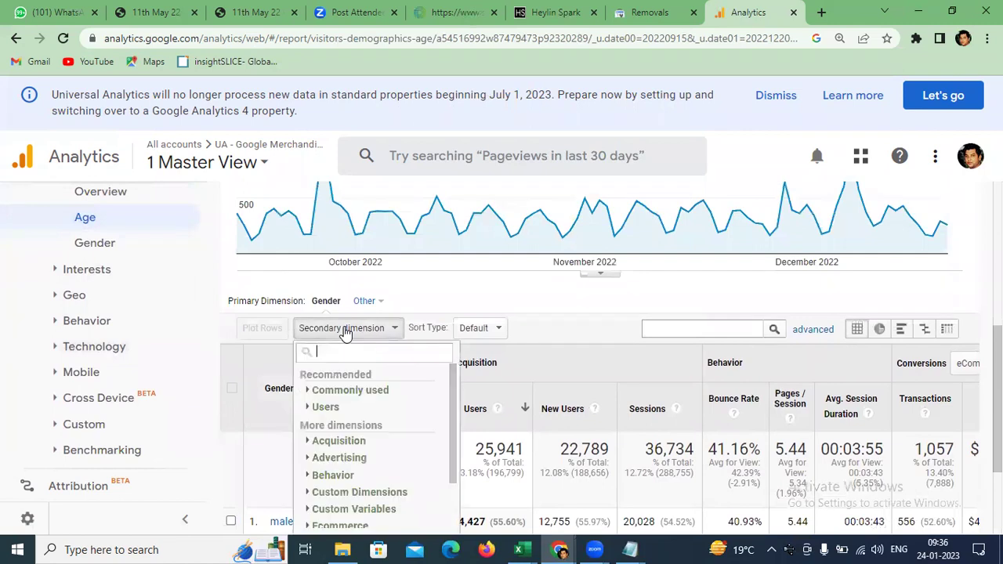
{"action": "type", "text": "city"}
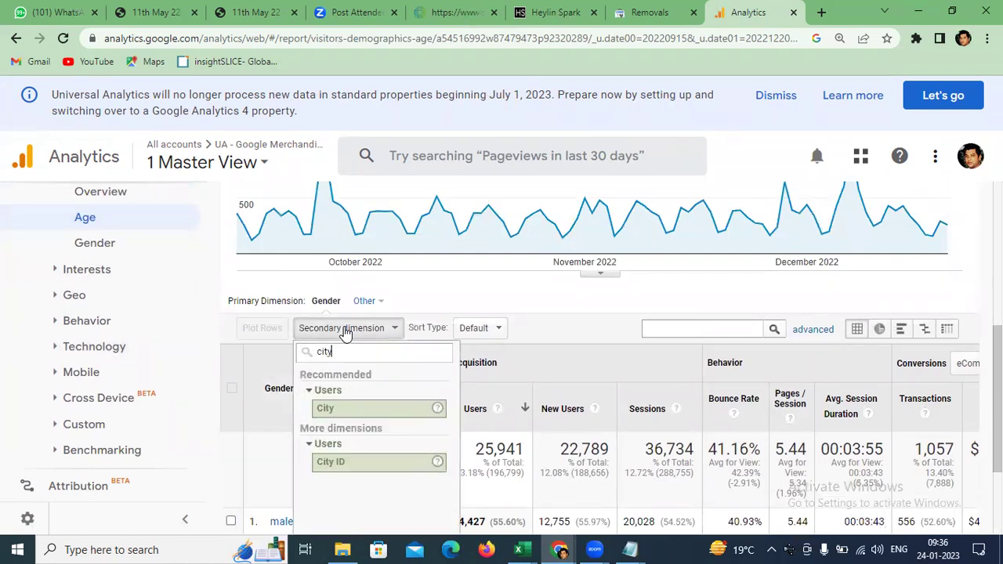
{"action": "left_click", "coordinate": [336, 408]}
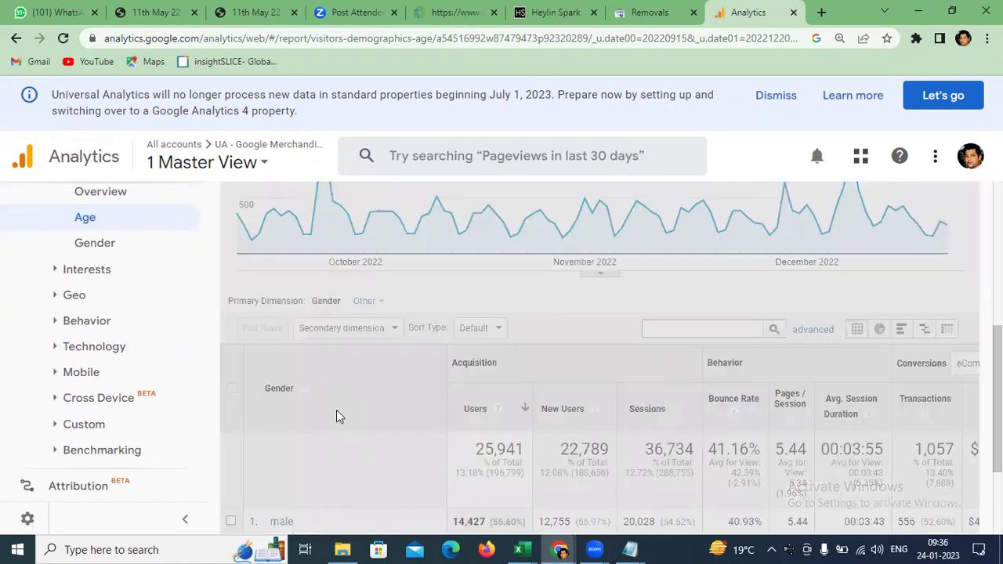
- Increase the number of rows shown in the gender and city table and look for the Pune entries
{"action": "scroll", "coordinate": [338, 417], "scroll_direction": "down", "scroll_amount": 5}
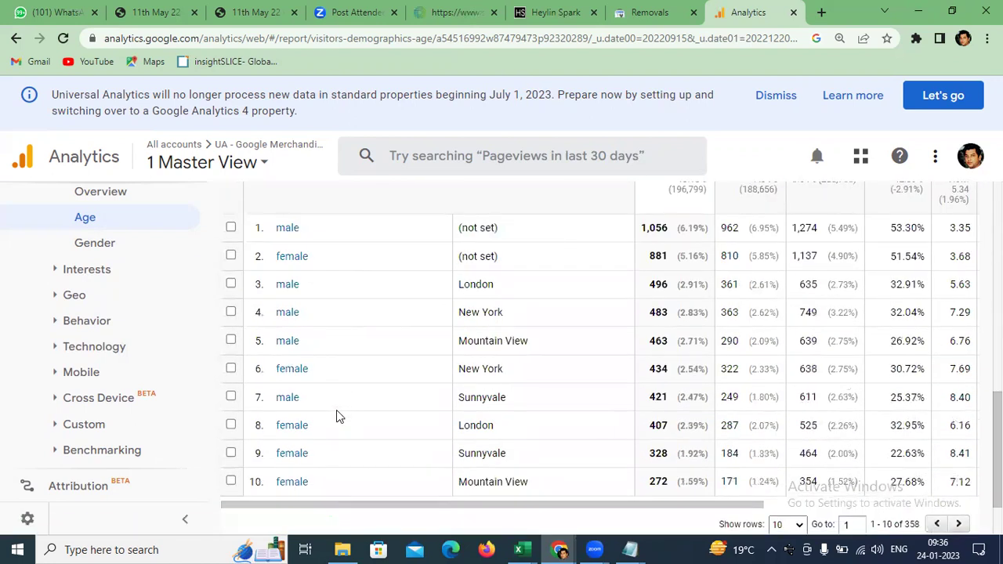
{"action": "scroll", "coordinate": [336, 410], "scroll_direction": "down", "scroll_amount": 1}
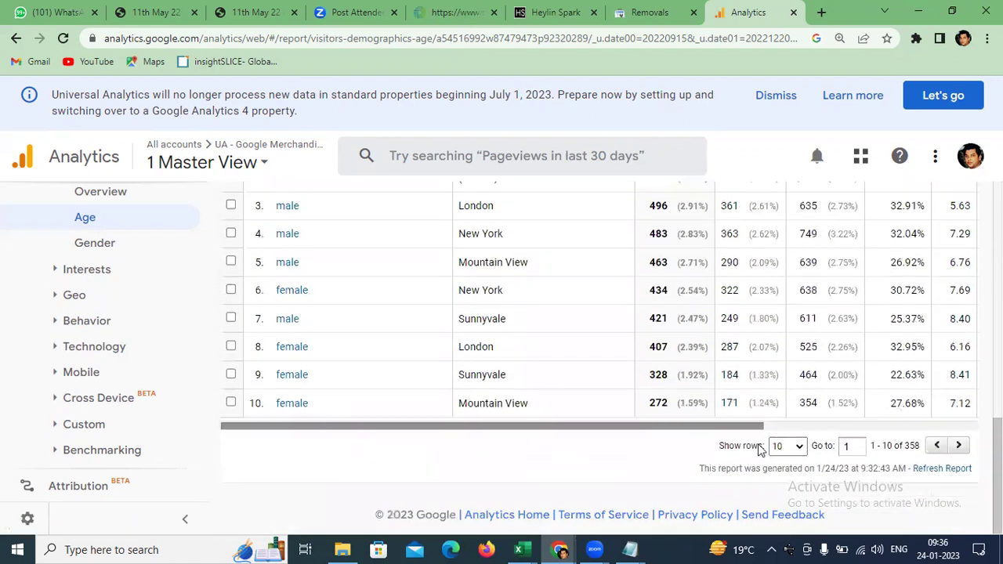
{"action": "left_click", "coordinate": [799, 451]}
{"action": "left_click", "coordinate": [777, 361]}
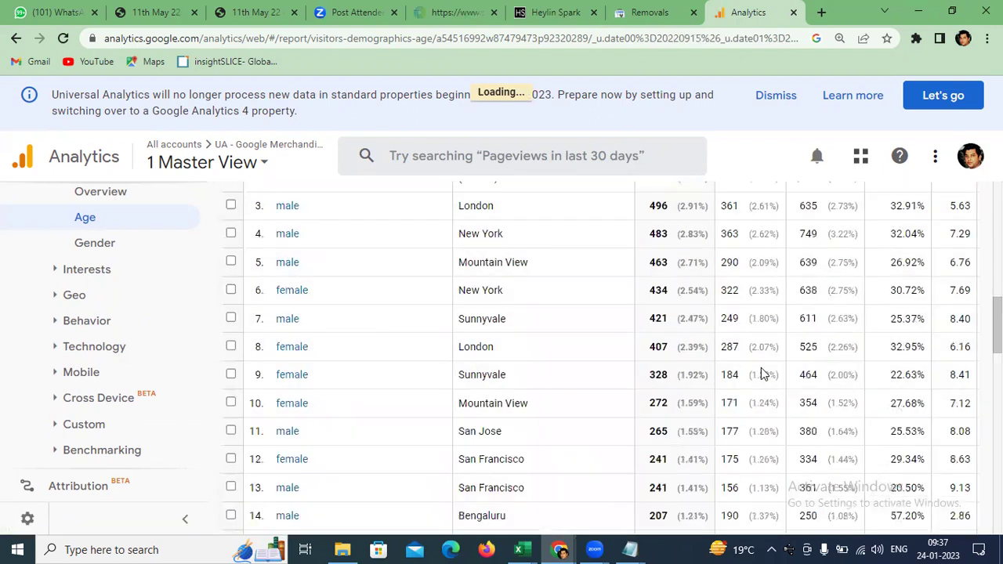
{"action": "scroll", "coordinate": [559, 373], "scroll_direction": "down", "scroll_amount": 3}
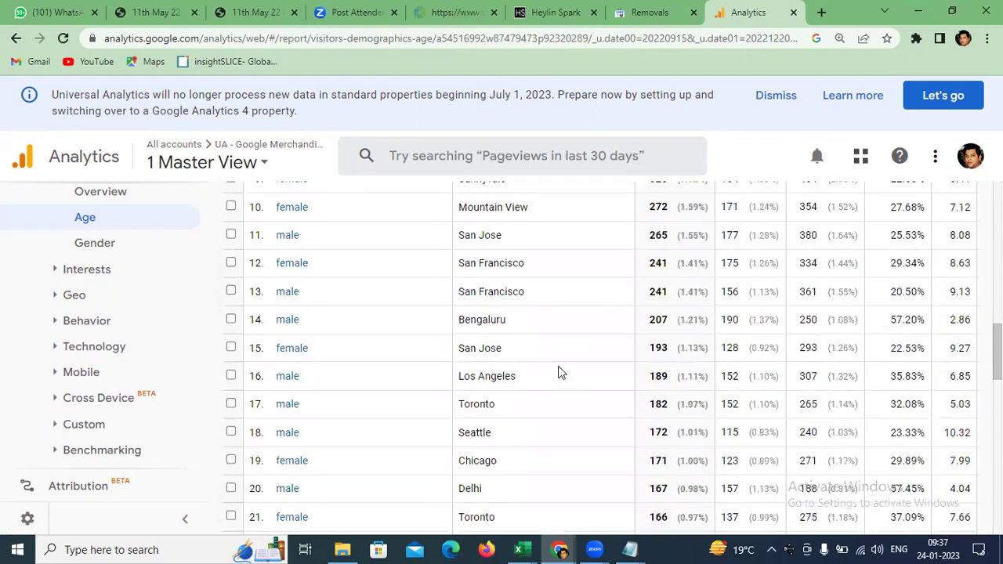
{"action": "scroll", "coordinate": [559, 373], "scroll_direction": "down", "scroll_amount": 1}
{"action": "scroll", "coordinate": [560, 373], "scroll_direction": "down", "scroll_amount": 4}
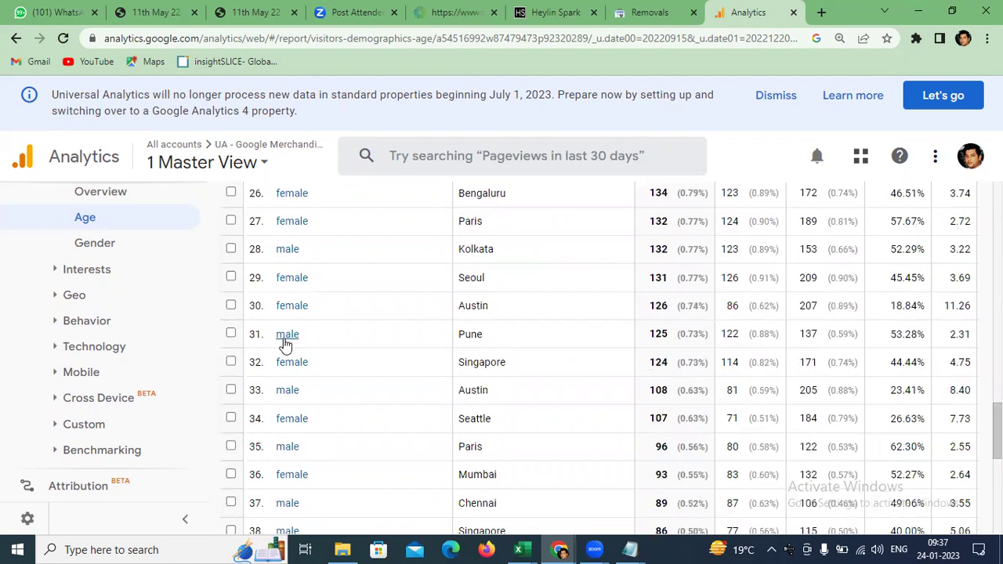
- Recheck the Pune age 18 - 34 question in the Notepad assignment, return to Analytics and scan further city rows
{"action": "left_click", "coordinate": [629, 549]}
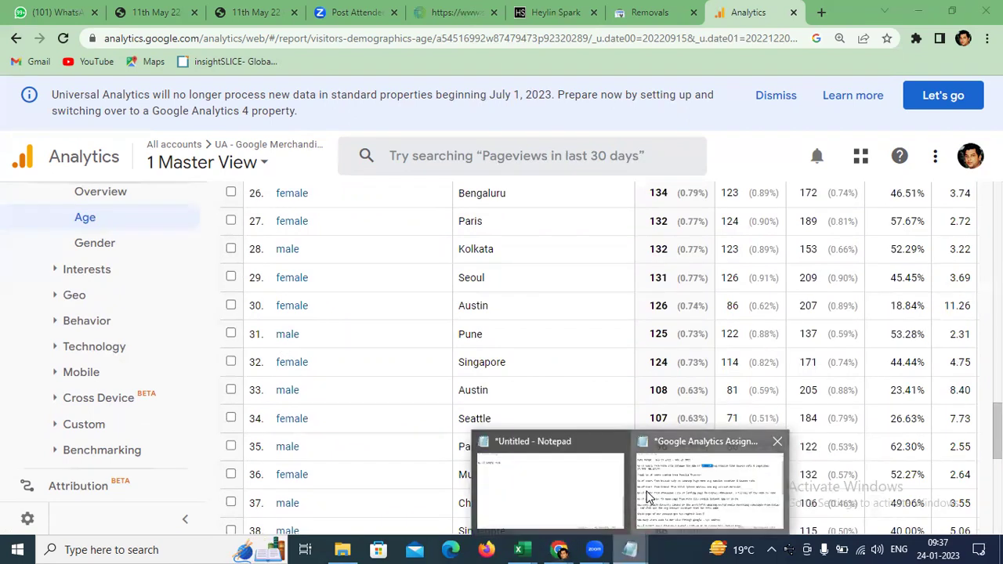
{"action": "left_click", "coordinate": [647, 497]}
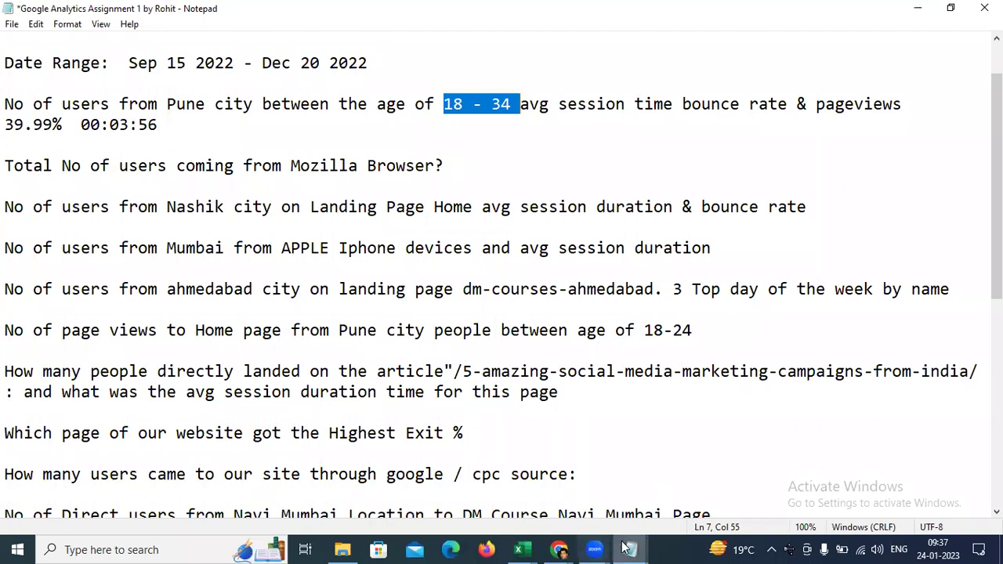
{"action": "mouse_move", "coordinate": [624, 548]}
{"action": "mouse_move", "coordinate": [559, 550]}
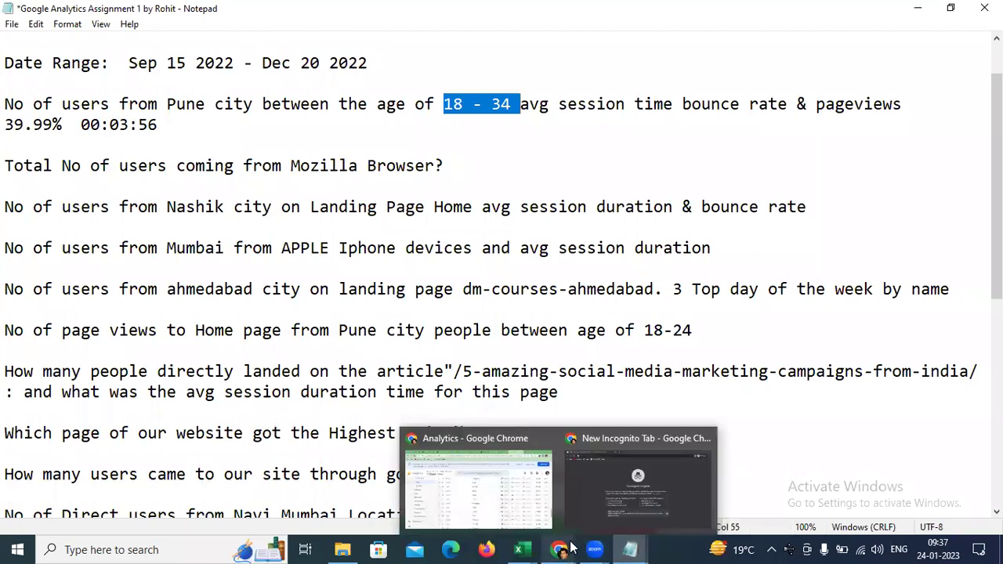
{"action": "left_click", "coordinate": [502, 475]}
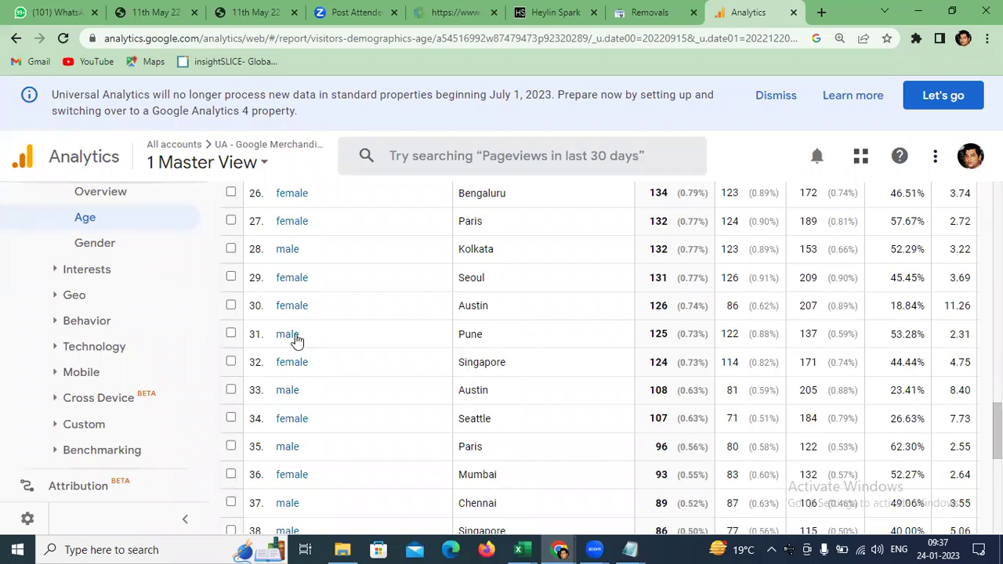
{"action": "scroll", "coordinate": [499, 448], "scroll_direction": "down", "scroll_amount": 1}
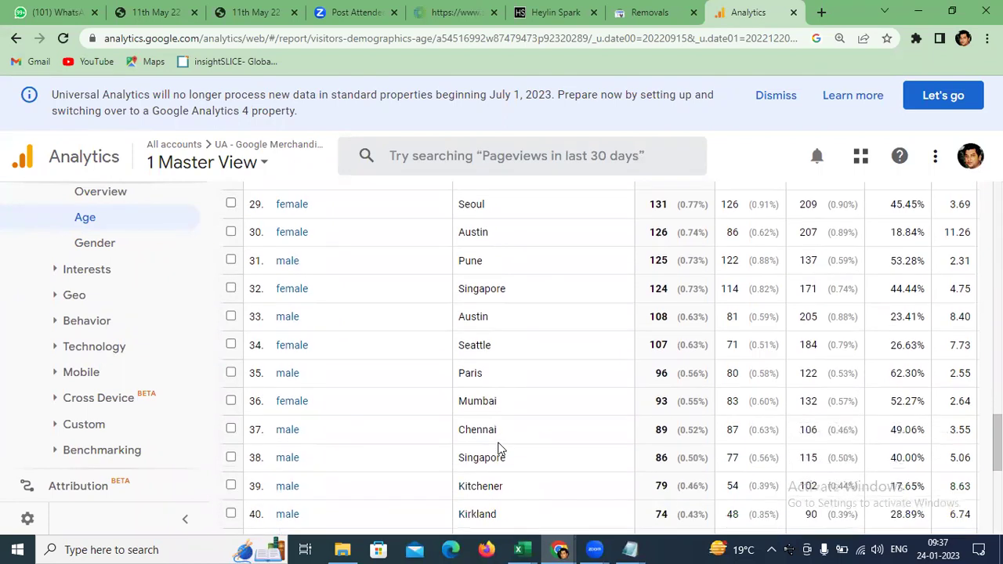
{"action": "scroll", "coordinate": [499, 448], "scroll_direction": "down", "scroll_amount": 2}
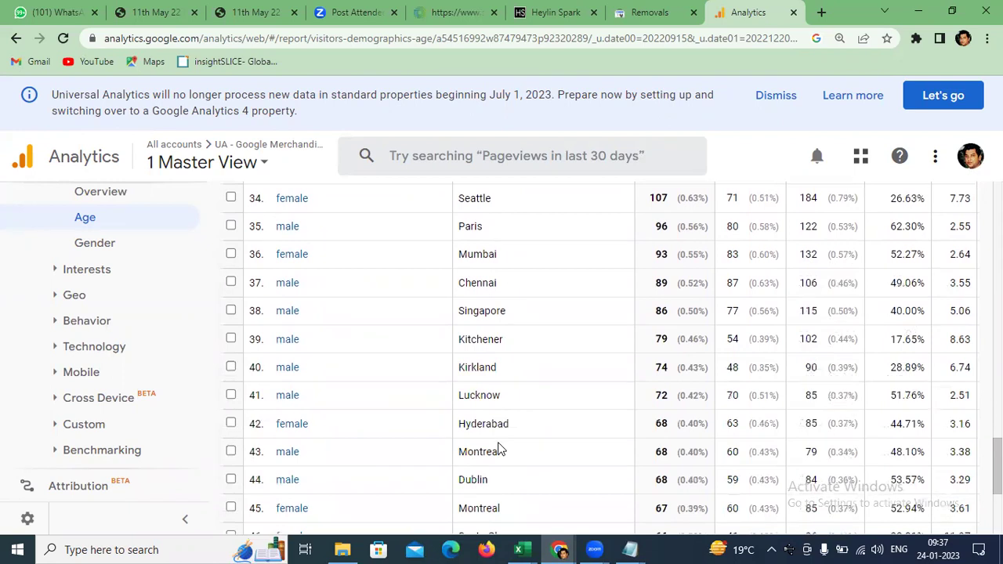
- Open the Geo Location report and change its primary dimension from Country to City
{"action": "left_click", "coordinate": [105, 298]}
{"action": "left_click", "coordinate": [118, 346]}
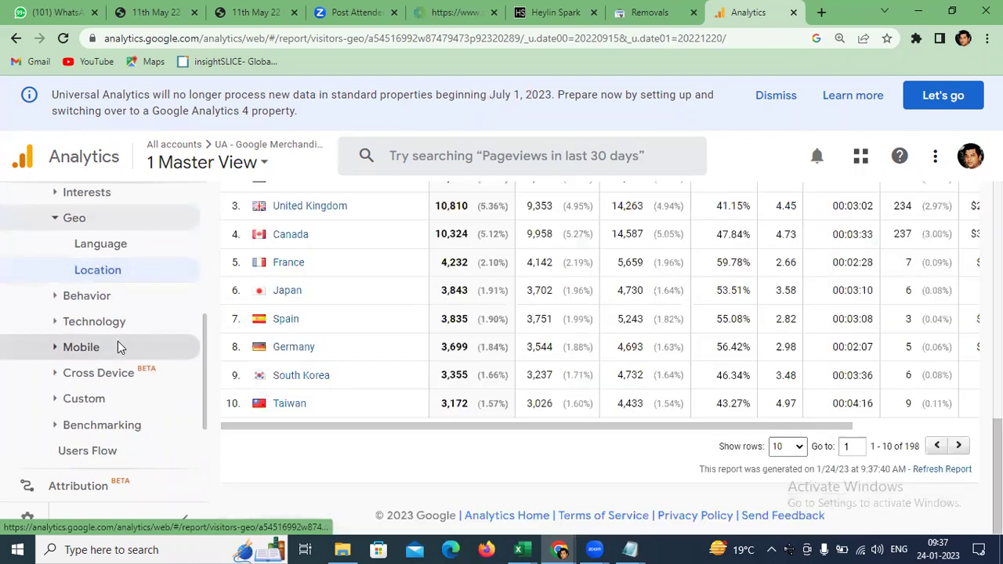
{"action": "scroll", "coordinate": [392, 372], "scroll_direction": "up", "scroll_amount": 3}
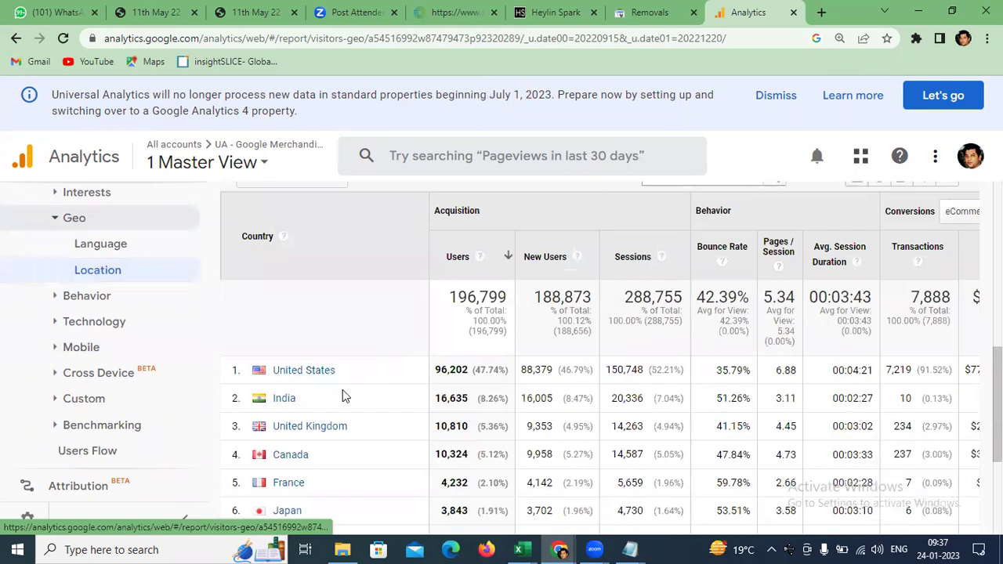
{"action": "scroll", "coordinate": [267, 400], "scroll_direction": "up", "scroll_amount": 2}
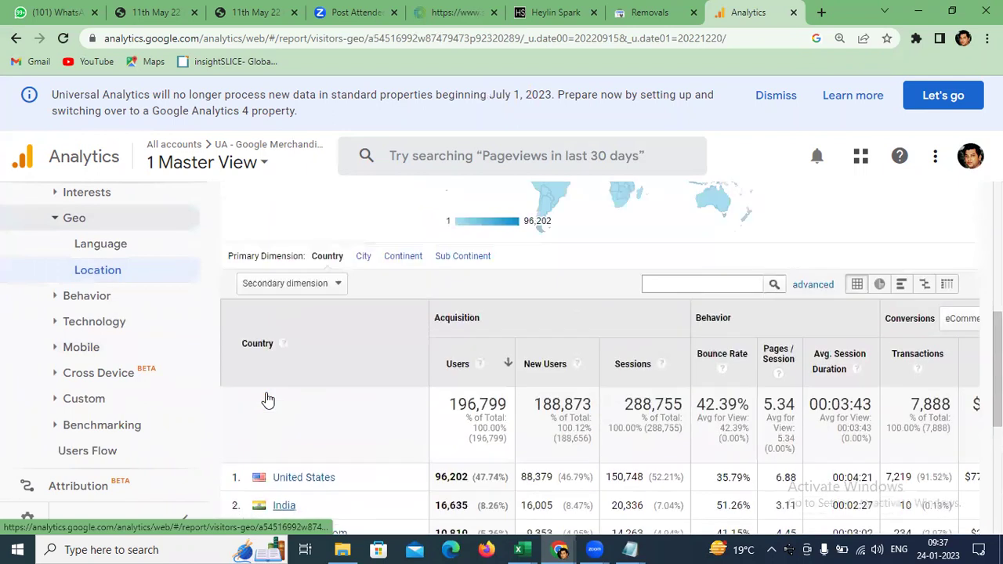
{"action": "scroll", "coordinate": [322, 328], "scroll_direction": "down", "scroll_amount": 2}
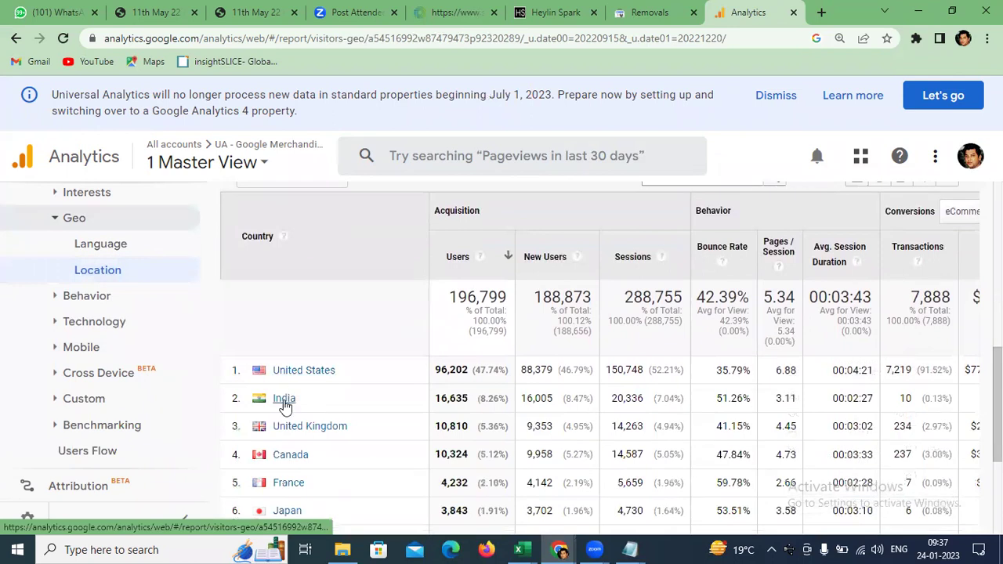
{"action": "scroll", "coordinate": [283, 405], "scroll_direction": "up", "scroll_amount": 2}
{"action": "left_click", "coordinate": [360, 296]}
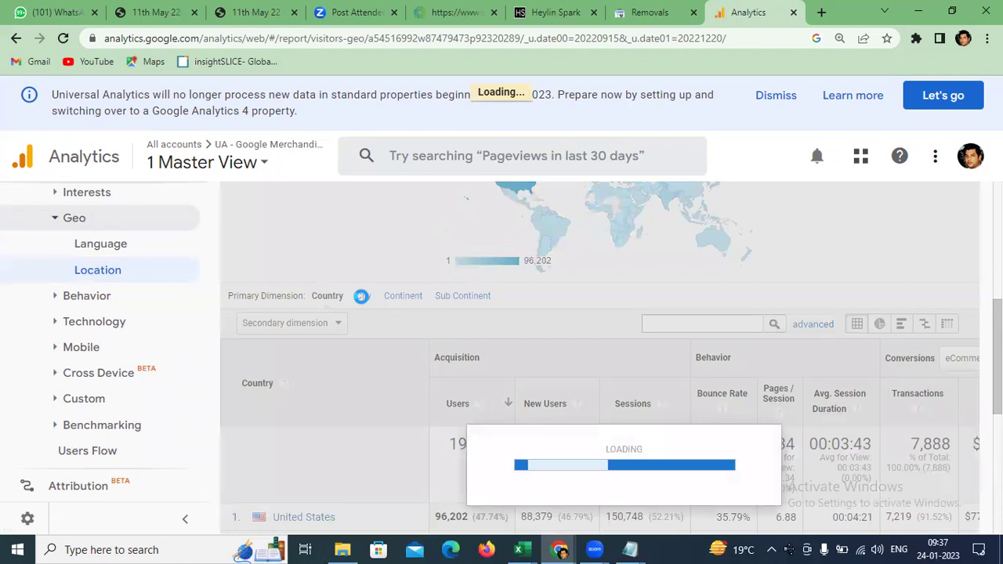
{"action": "scroll", "coordinate": [362, 297], "scroll_direction": "down", "scroll_amount": 2}
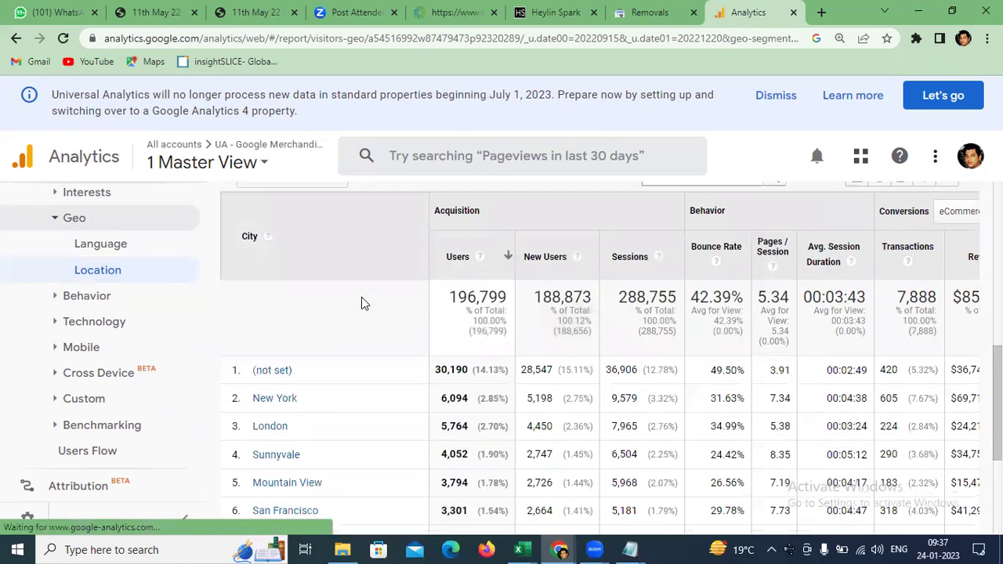
- Switch the Location report's primary dimension to Country and open the breakdown for India
{"action": "scroll", "coordinate": [361, 297], "scroll_direction": "down", "scroll_amount": 3}
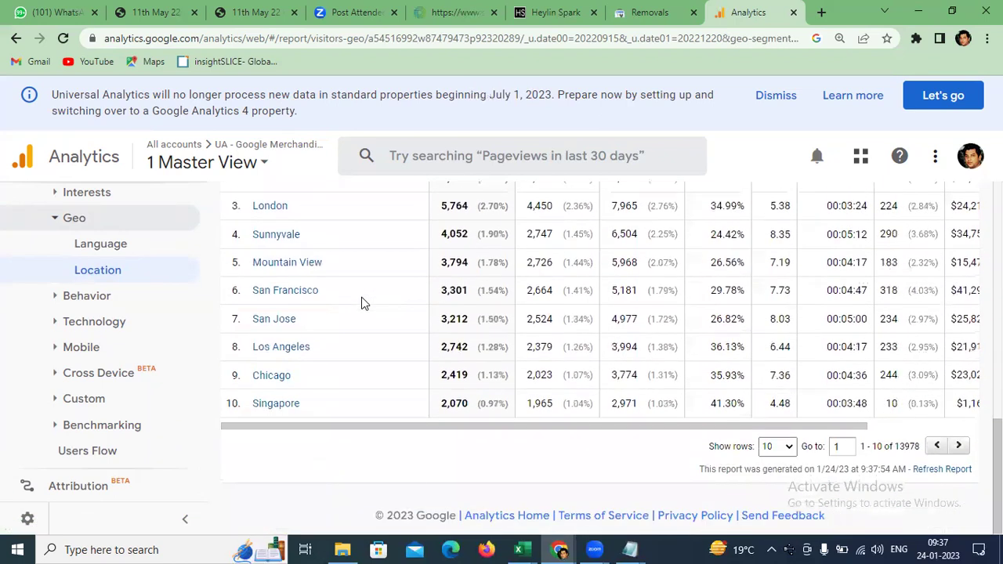
{"action": "left_click", "coordinate": [772, 445]}
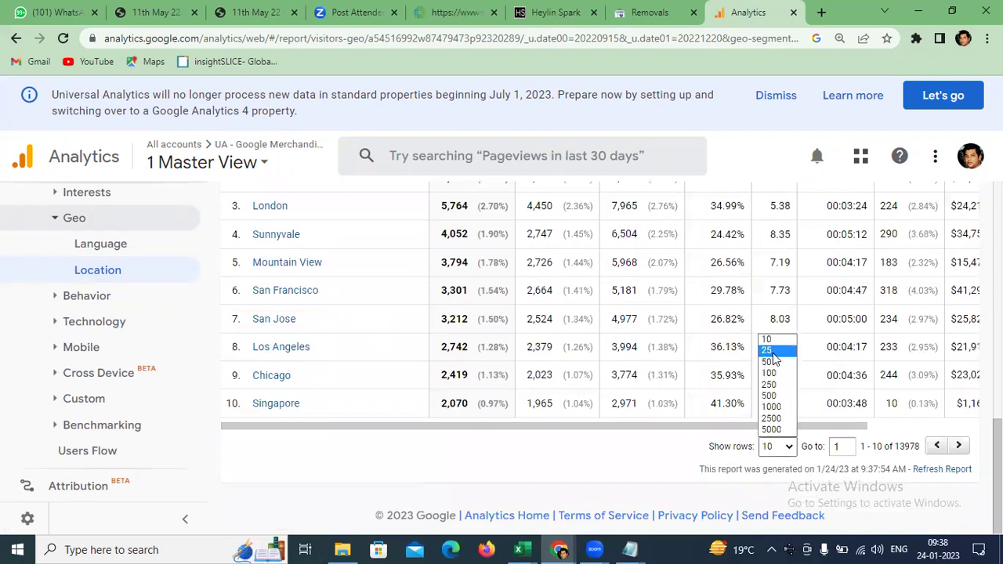
{"action": "scroll", "coordinate": [376, 365], "scroll_direction": "up", "scroll_amount": 3}
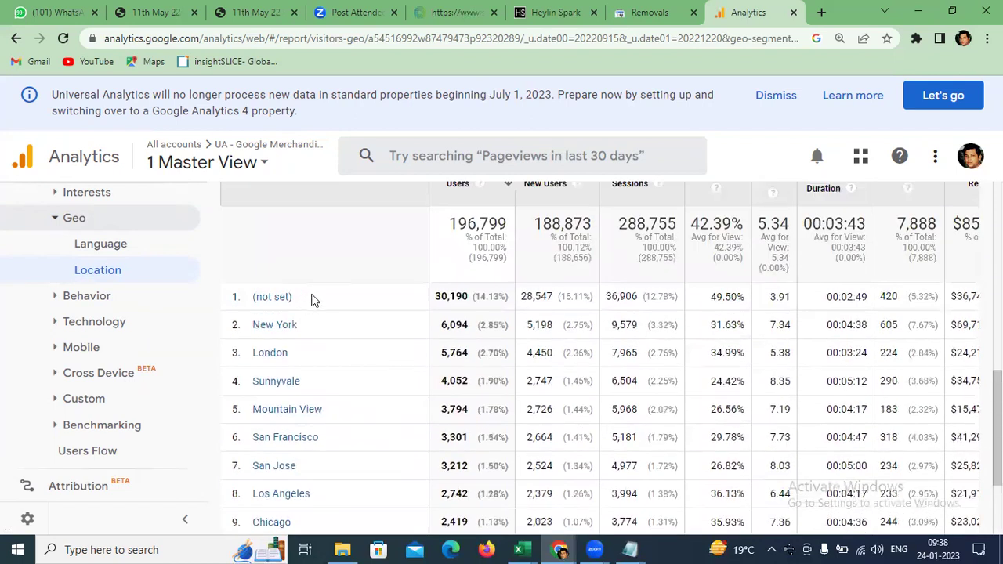
{"action": "scroll", "coordinate": [330, 267], "scroll_direction": "up", "scroll_amount": 4}
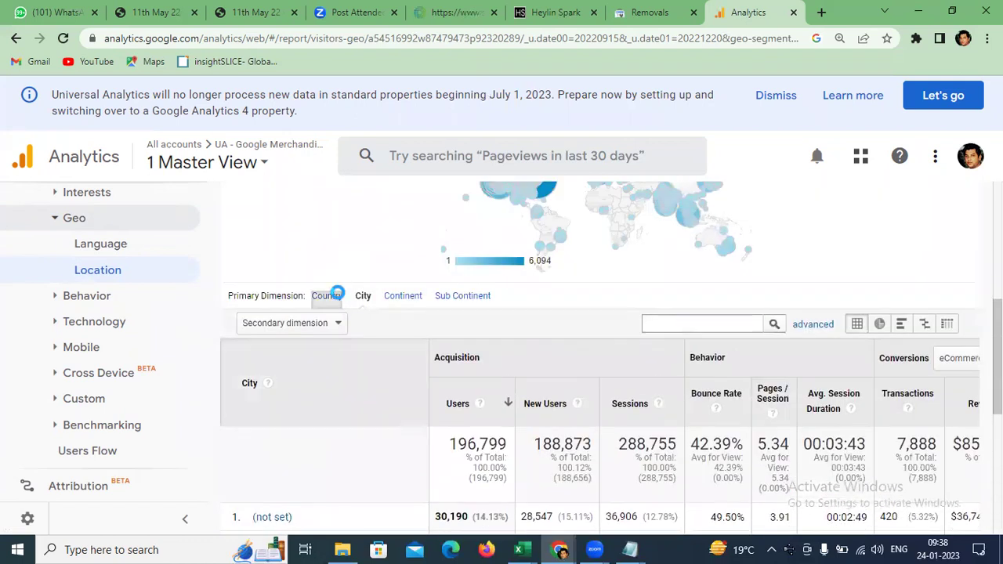
{"action": "left_click", "coordinate": [335, 294]}
{"action": "scroll", "coordinate": [335, 295], "scroll_direction": "down", "scroll_amount": 1}
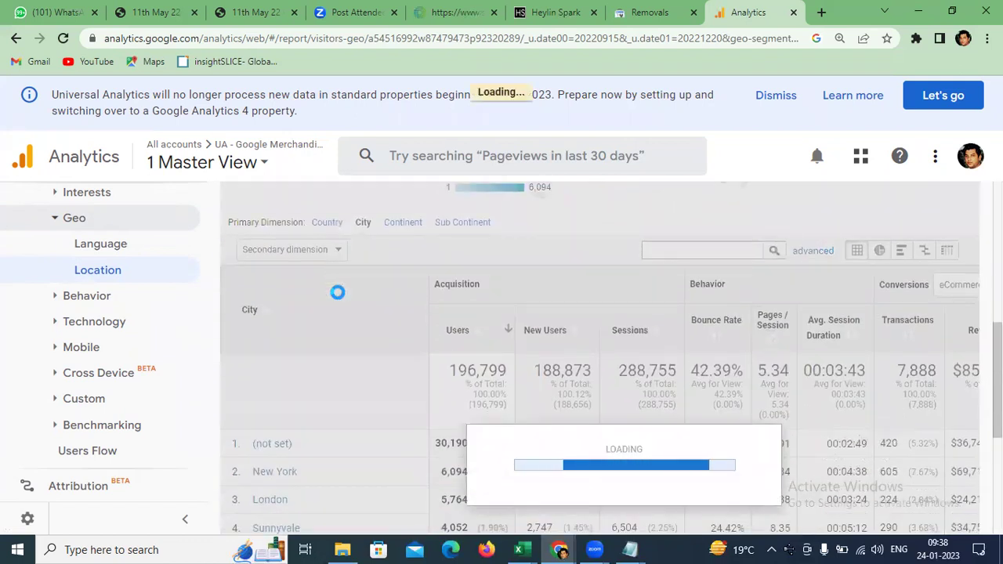
{"action": "scroll", "coordinate": [338, 313], "scroll_direction": "down", "scroll_amount": 3}
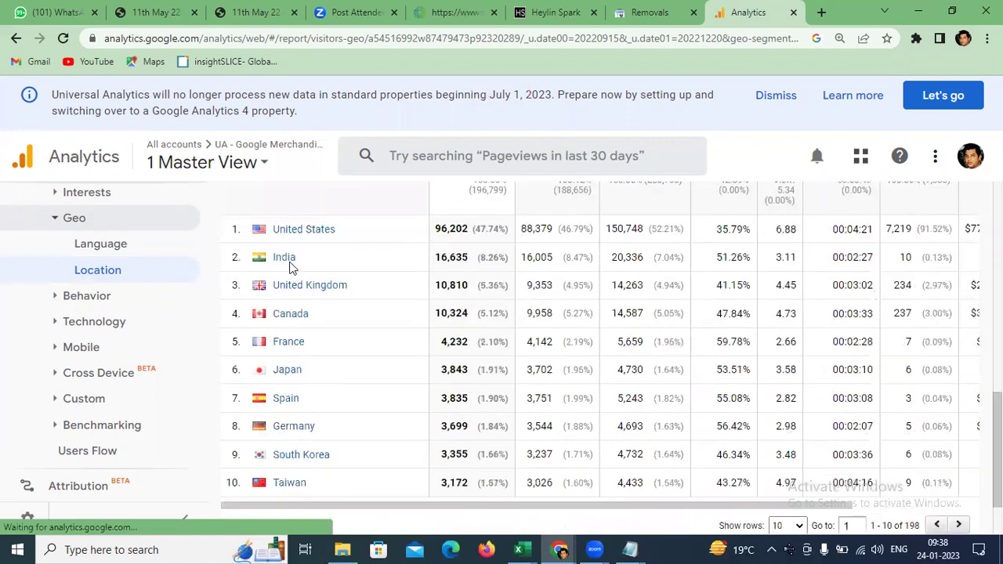
{"action": "left_click", "coordinate": [285, 257]}
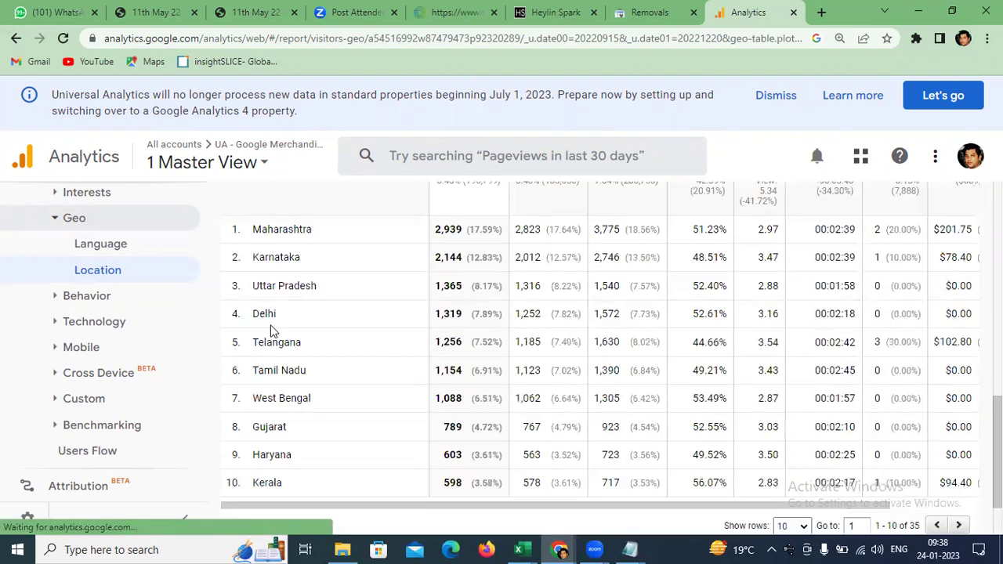
- Change India's breakdown from region to city and examine the row for Pune
{"action": "scroll", "coordinate": [284, 389], "scroll_direction": "down", "scroll_amount": 1}
{"action": "scroll", "coordinate": [285, 390], "scroll_direction": "up", "scroll_amount": 3}
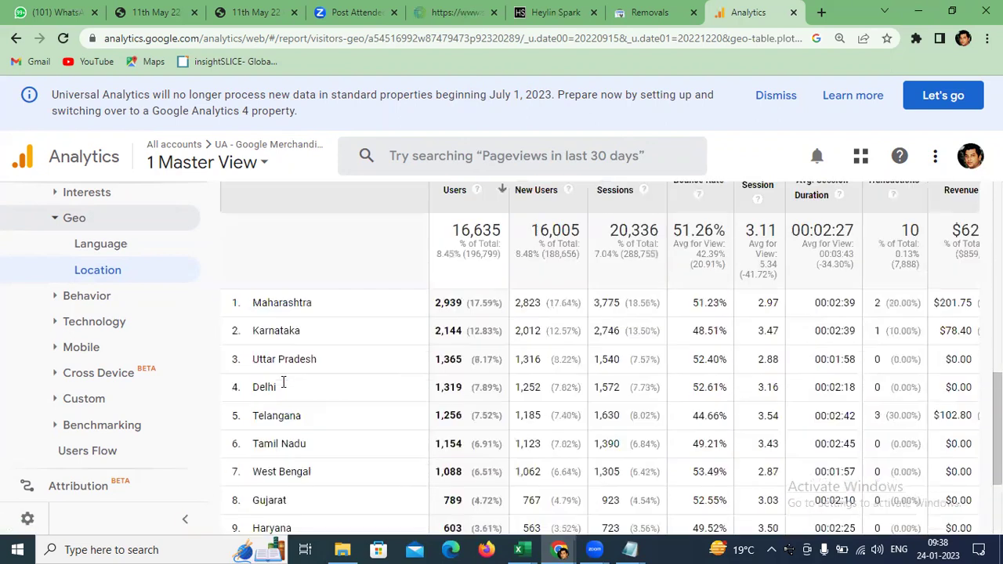
{"action": "scroll", "coordinate": [284, 390], "scroll_direction": "up", "scroll_amount": 1}
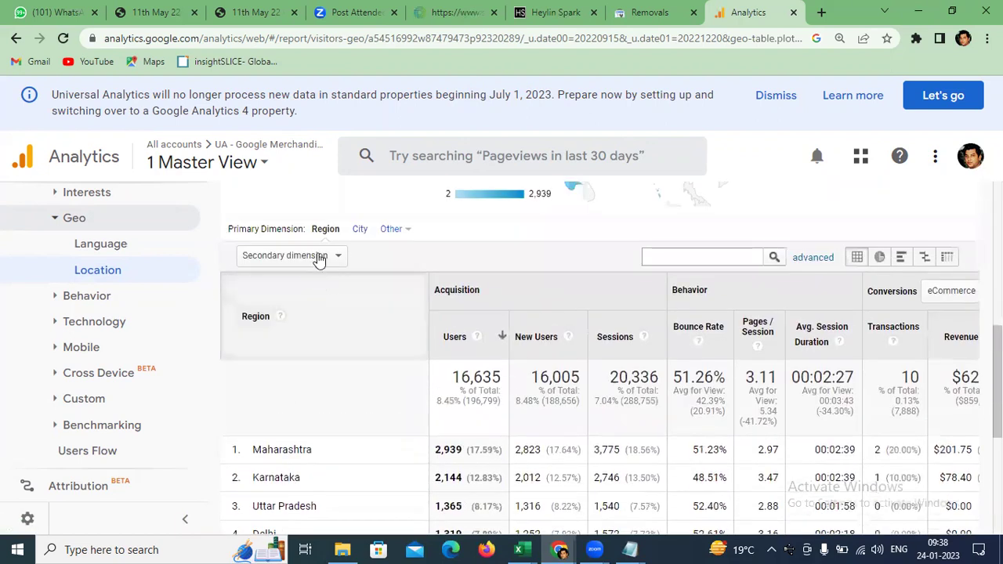
{"action": "left_click", "coordinate": [359, 229]}
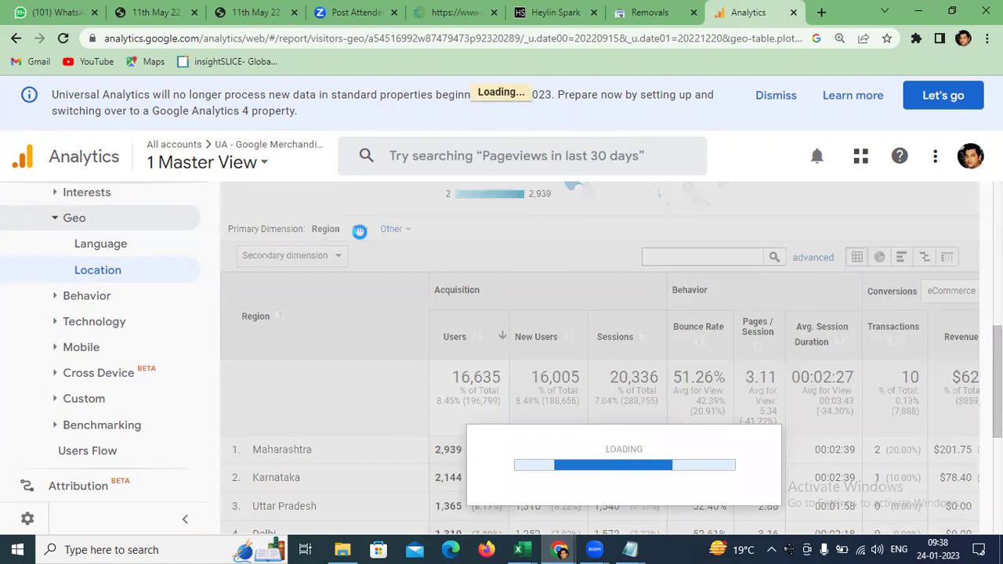
{"action": "scroll", "coordinate": [353, 251], "scroll_direction": "down", "scroll_amount": 3}
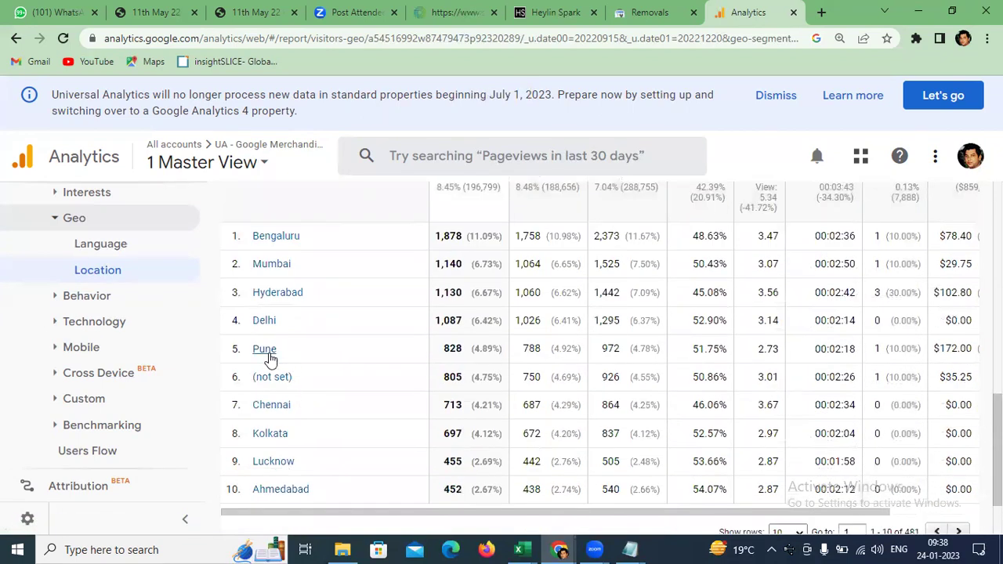
{"action": "scroll", "coordinate": [284, 368], "scroll_direction": "up", "scroll_amount": 2}
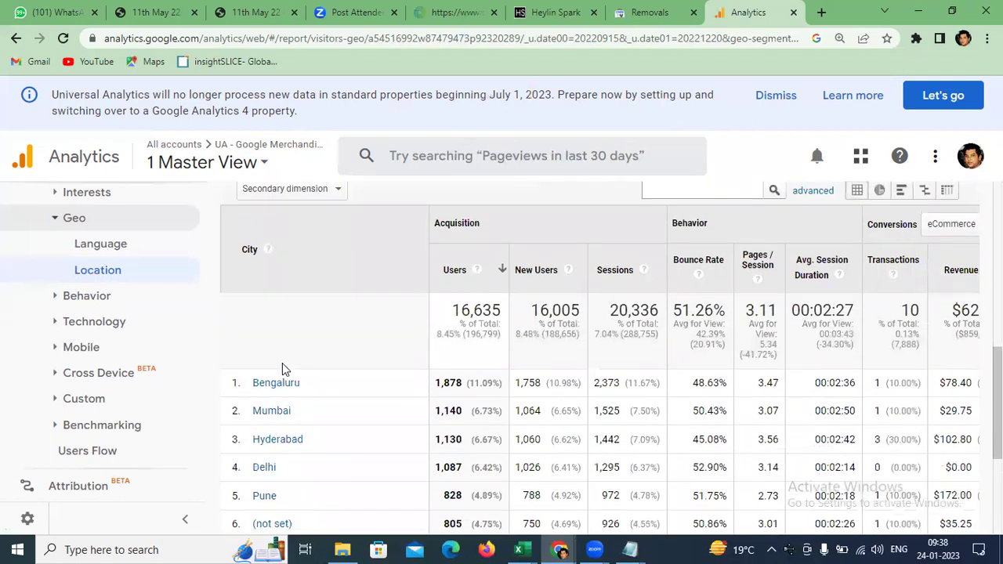
{"action": "scroll", "coordinate": [283, 366], "scroll_direction": "down", "scroll_amount": 1}
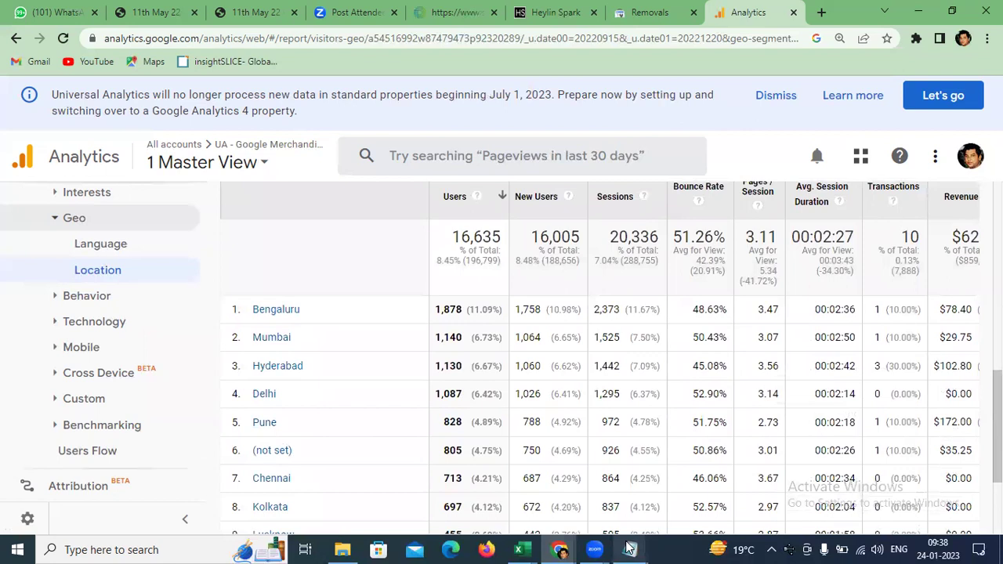
- Check the Pune question in the Notepad assignment, return to Analytics in Chrome and copy Pune's user count
{"action": "mouse_move", "coordinate": [629, 549]}
{"action": "left_click", "coordinate": [640, 487]}
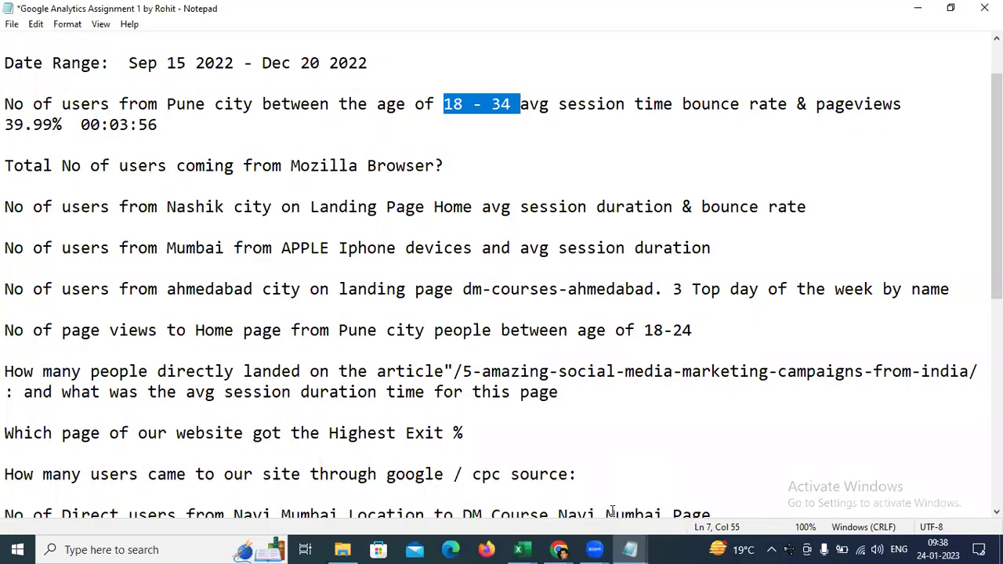
{"action": "left_click", "coordinate": [560, 549]}
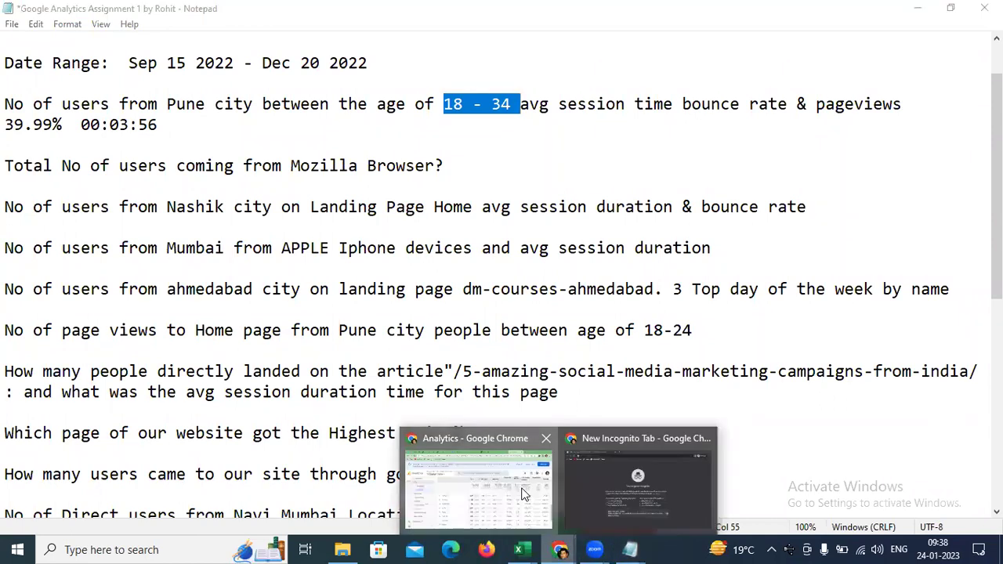
{"action": "left_click", "coordinate": [457, 403]}
{"action": "scroll", "coordinate": [438, 392], "scroll_direction": "down", "scroll_amount": 2}
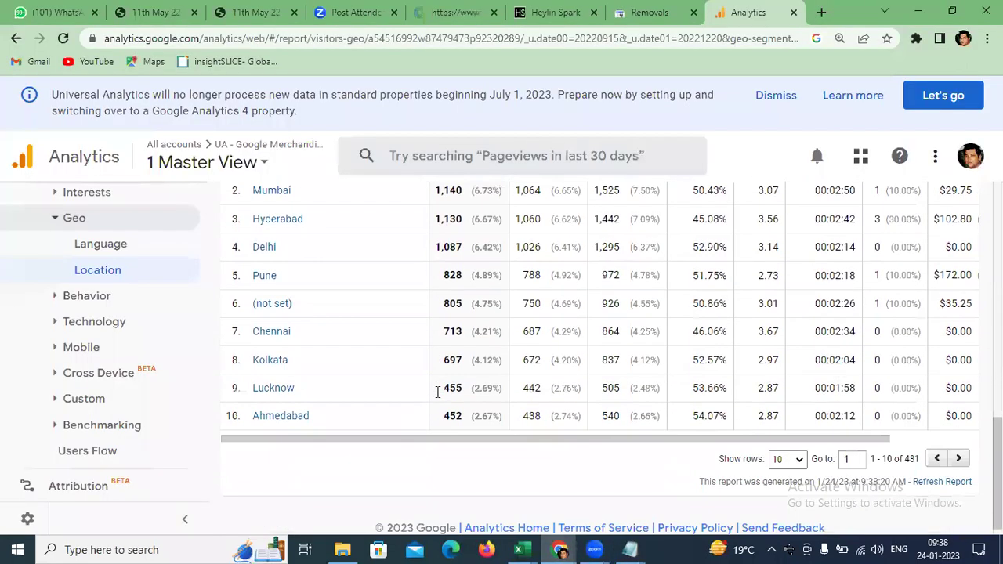
{"action": "scroll", "coordinate": [439, 397], "scroll_direction": "up", "scroll_amount": 1}
{"action": "left_click_drag", "start_coordinate": [438, 350], "coordinate": [468, 354]}
{"action": "key", "text": "ctrl+c"}
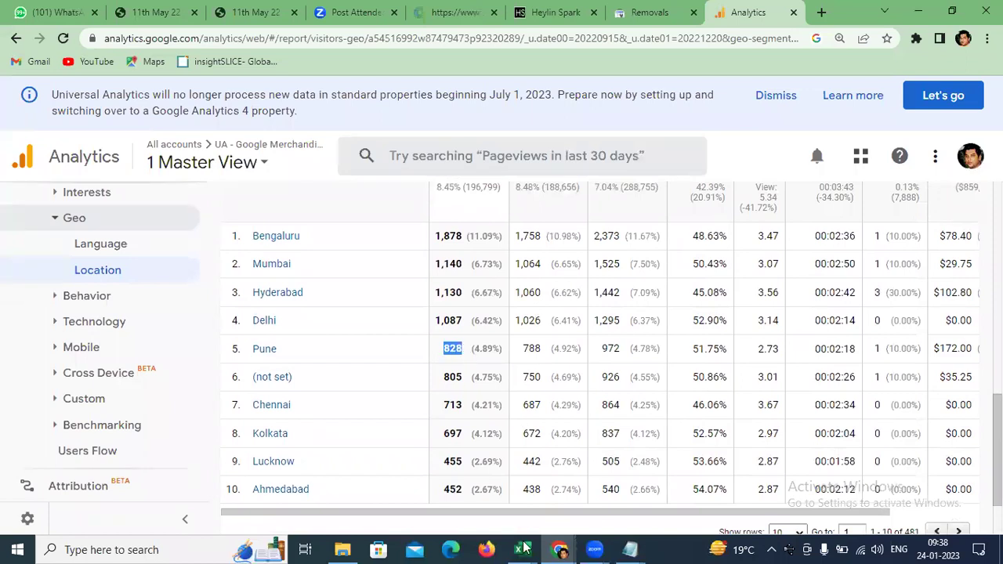
- Paste the user count 828 after 00:03:56 on the Pune answer line of the Google Analytics assignment in Notepad
{"action": "left_click", "coordinate": [630, 550]}
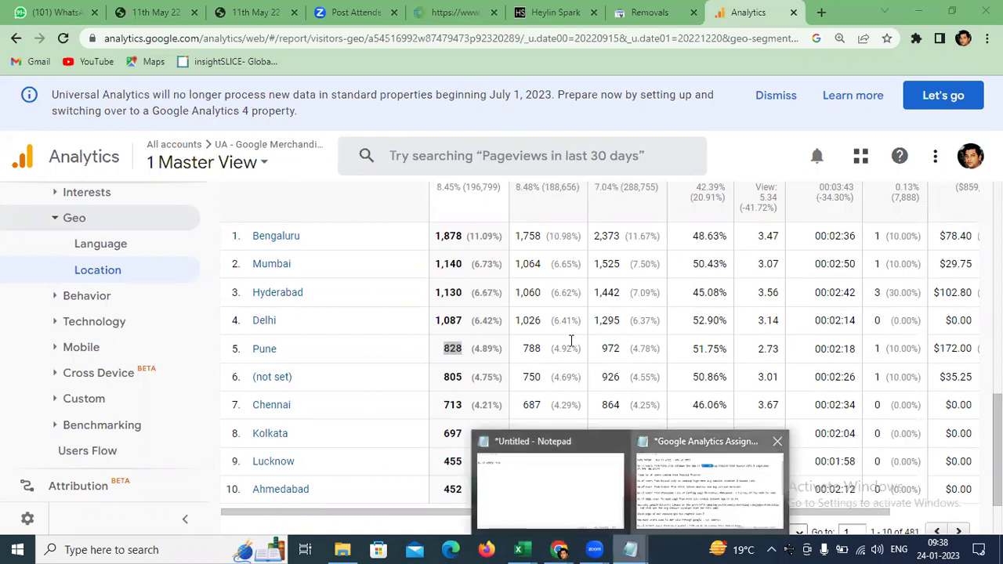
{"action": "left_click", "coordinate": [708, 486]}
{"action": "left_click", "coordinate": [192, 136]}
{"action": "left_click", "coordinate": [188, 107]}
{"action": "left_click", "coordinate": [192, 139]}
{"action": "left_click", "coordinate": [191, 127]}
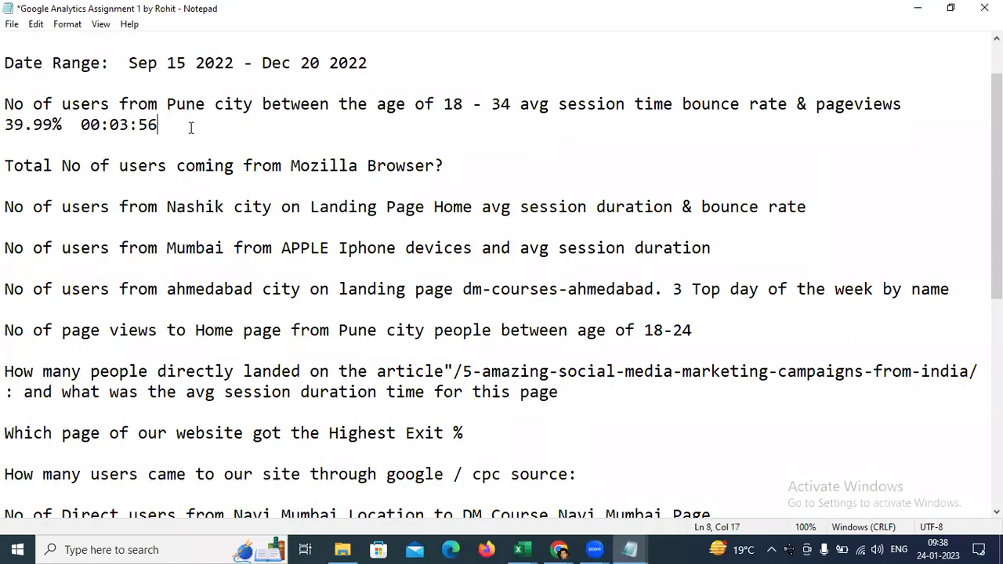
{"action": "key", "text": "ctrl+v"}
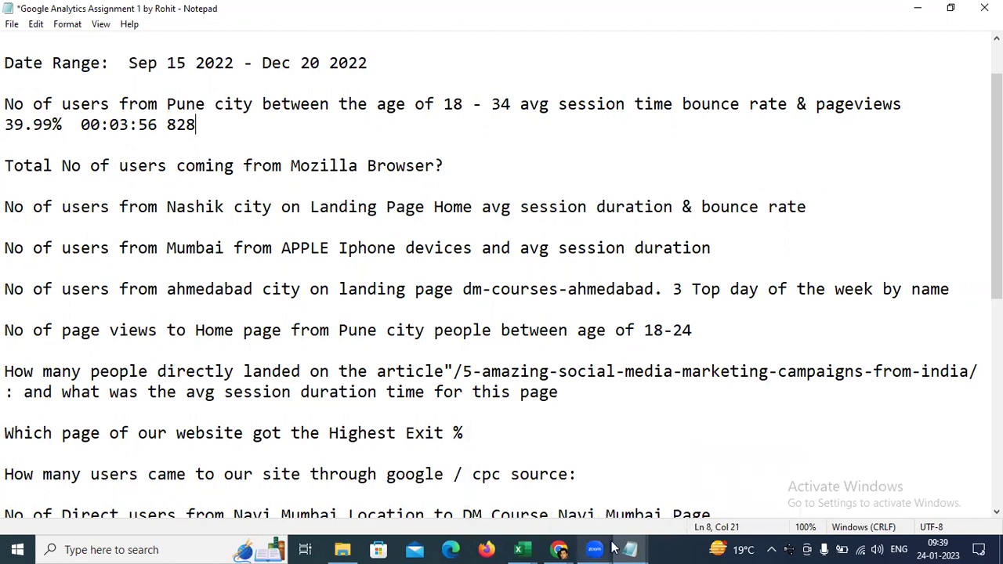
- Return to Analytics in Chrome and open the Channels report for all acquisition traffic
{"action": "mouse_move", "coordinate": [560, 548]}
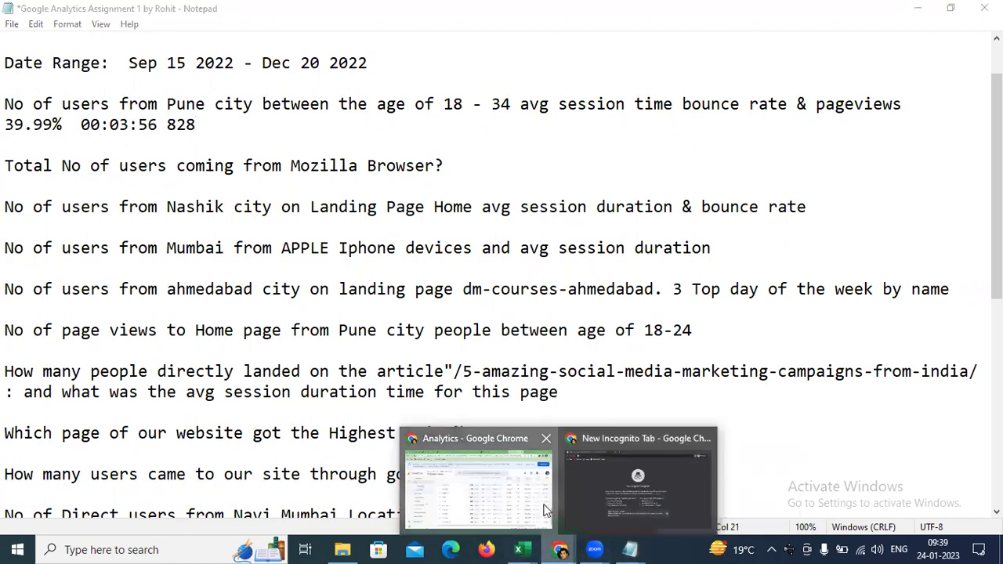
{"action": "left_click", "coordinate": [513, 478]}
{"action": "scroll", "coordinate": [113, 344], "scroll_direction": "up", "scroll_amount": 1}
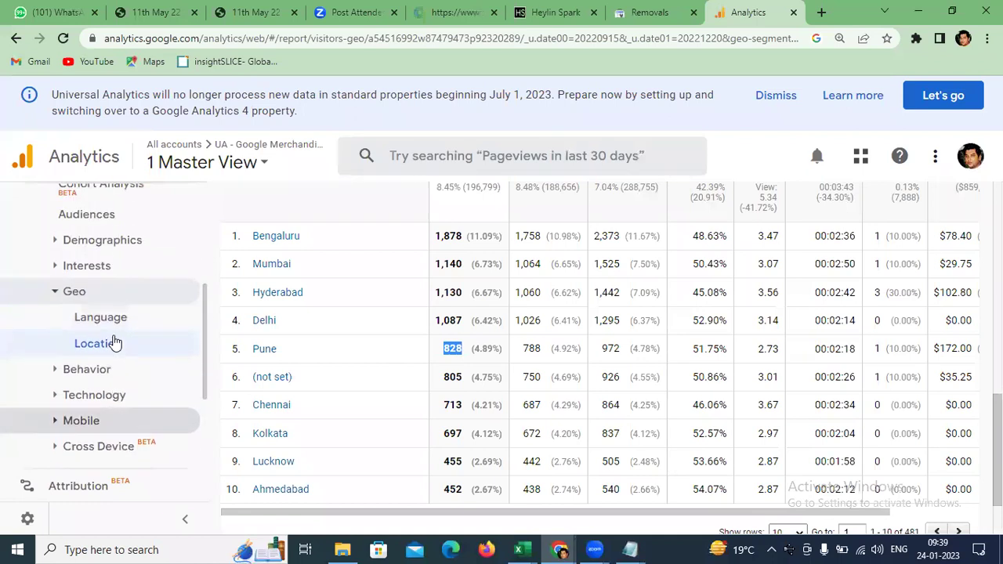
{"action": "scroll", "coordinate": [102, 264], "scroll_direction": "down", "scroll_amount": 2}
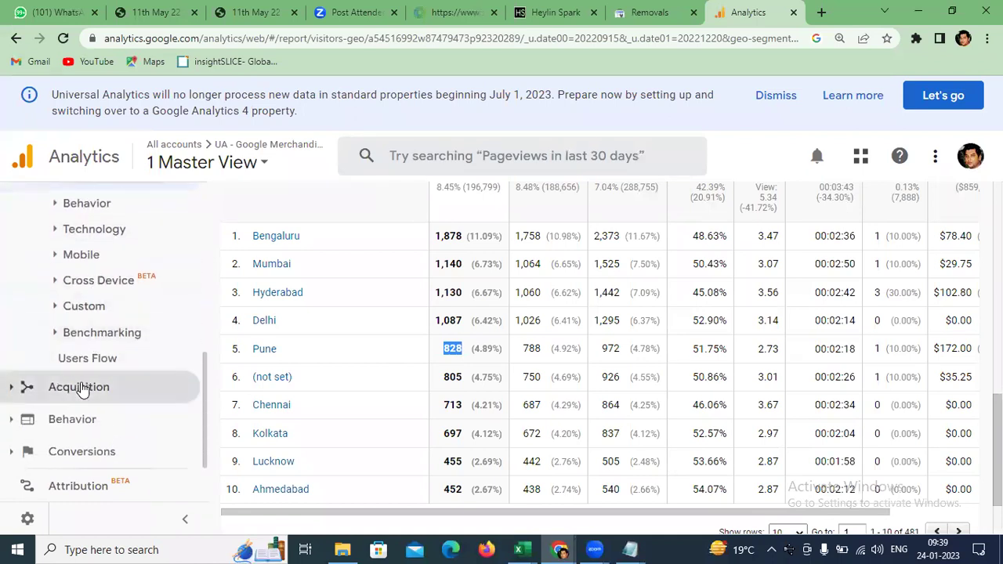
{"action": "left_click", "coordinate": [79, 387]}
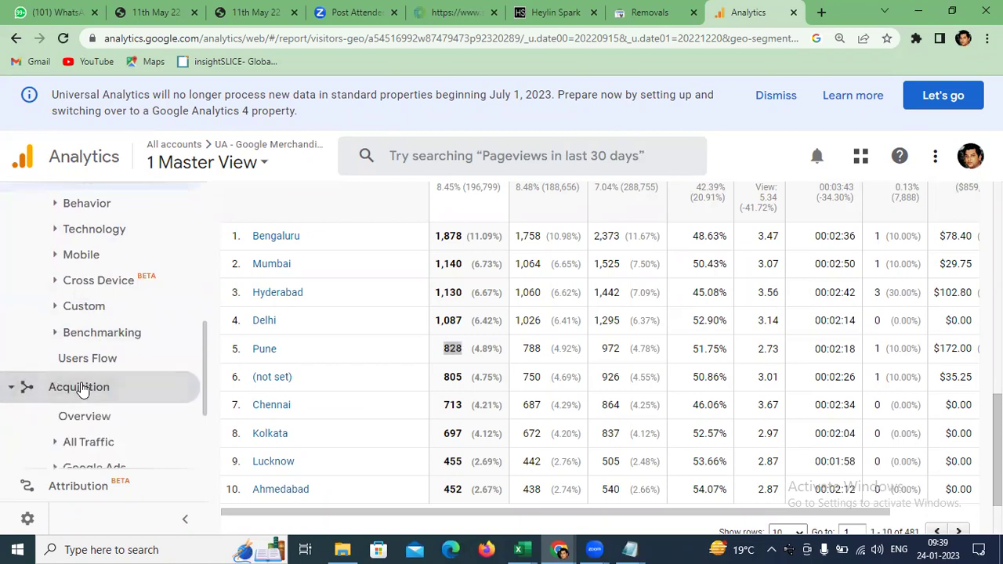
{"action": "scroll", "coordinate": [82, 390], "scroll_direction": "down", "scroll_amount": 1}
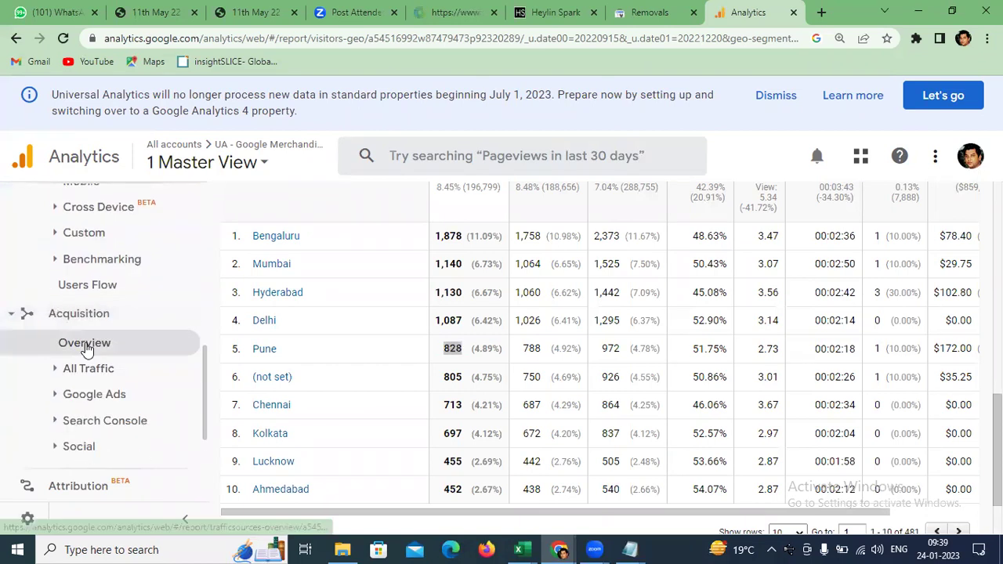
{"action": "left_click", "coordinate": [105, 374]}
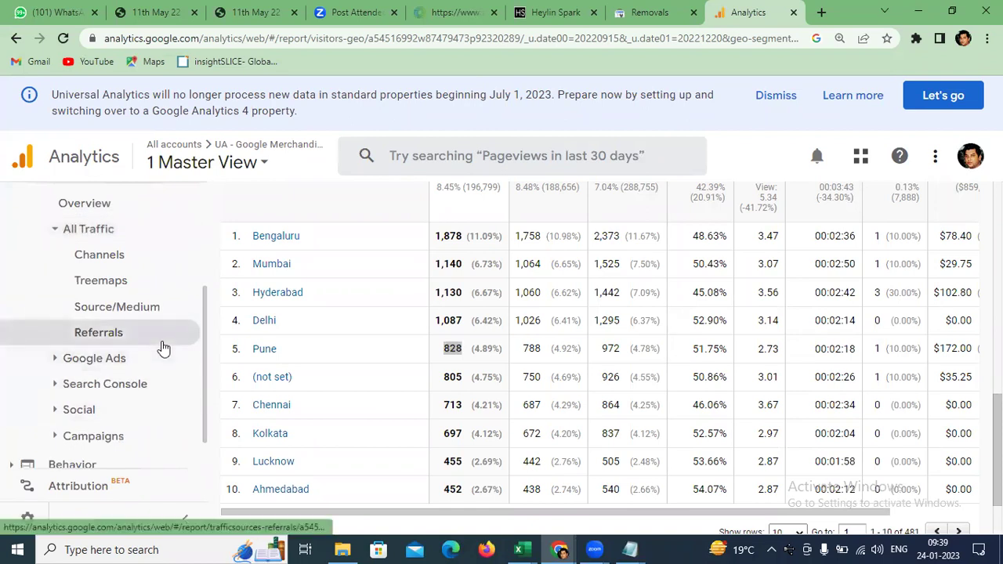
{"action": "scroll", "coordinate": [126, 349], "scroll_direction": "up", "scroll_amount": 1}
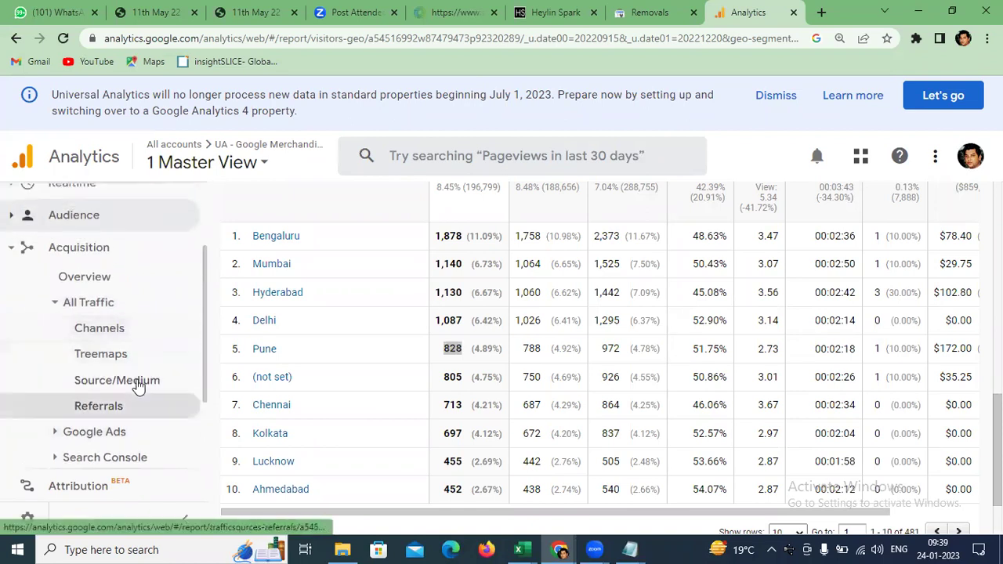
{"action": "left_click", "coordinate": [89, 330]}
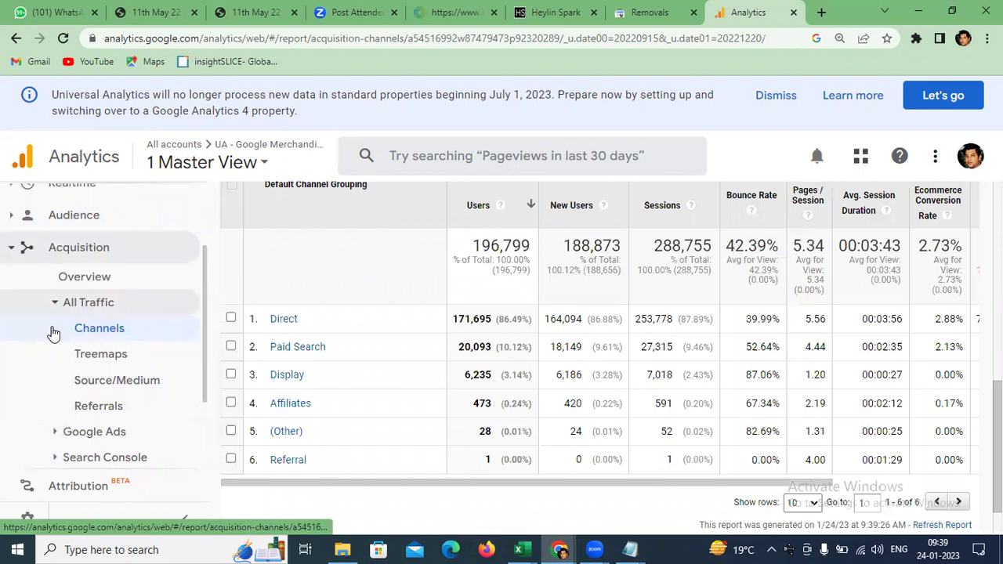
{"action": "scroll", "coordinate": [52, 333], "scroll_direction": "up", "scroll_amount": 1}
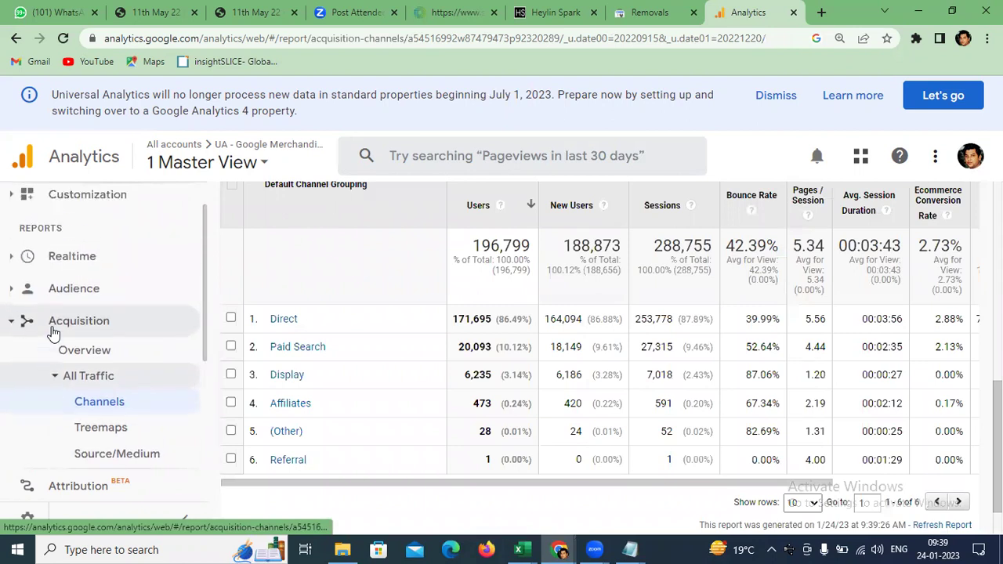
{"action": "scroll", "coordinate": [52, 333], "scroll_direction": "up", "scroll_amount": 1}
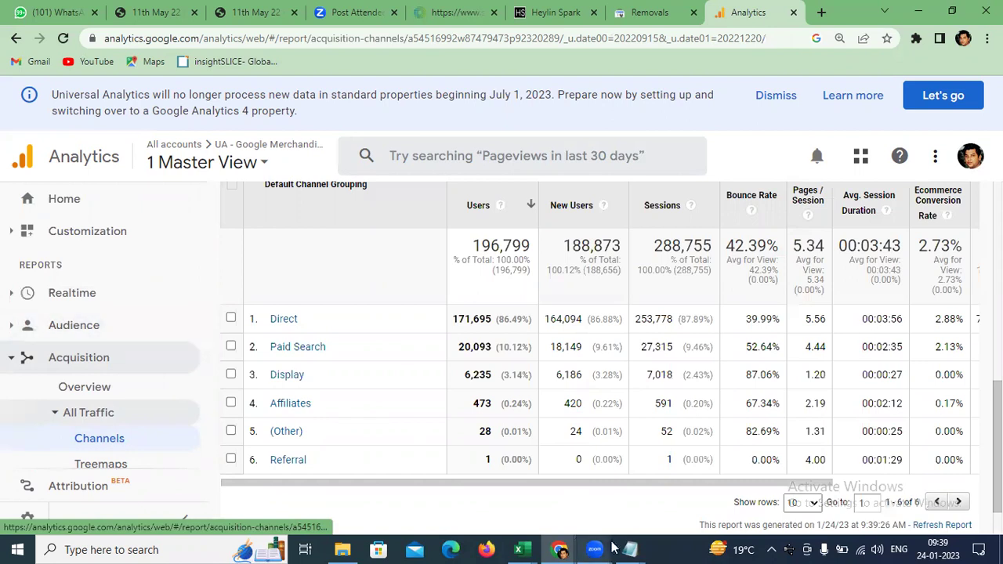
- In the Notepad assignment, replace the pasted number at the end of the Pune answer line with 2573
{"action": "mouse_move", "coordinate": [629, 549]}
{"action": "left_click", "coordinate": [683, 495]}
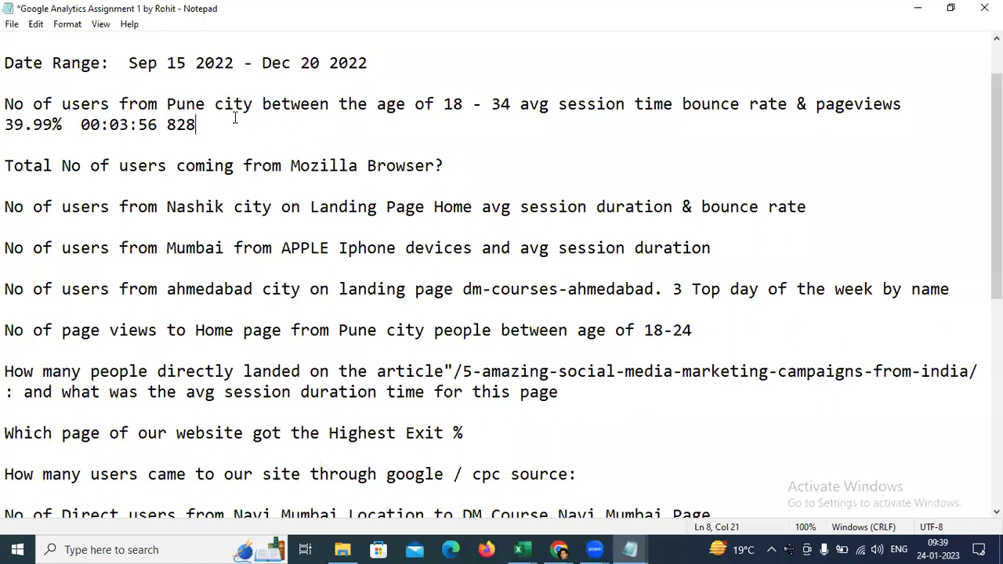
{"action": "left_click_drag", "start_coordinate": [196, 126], "coordinate": [167, 128]}
{"action": "key", "text": "BackSpace"}
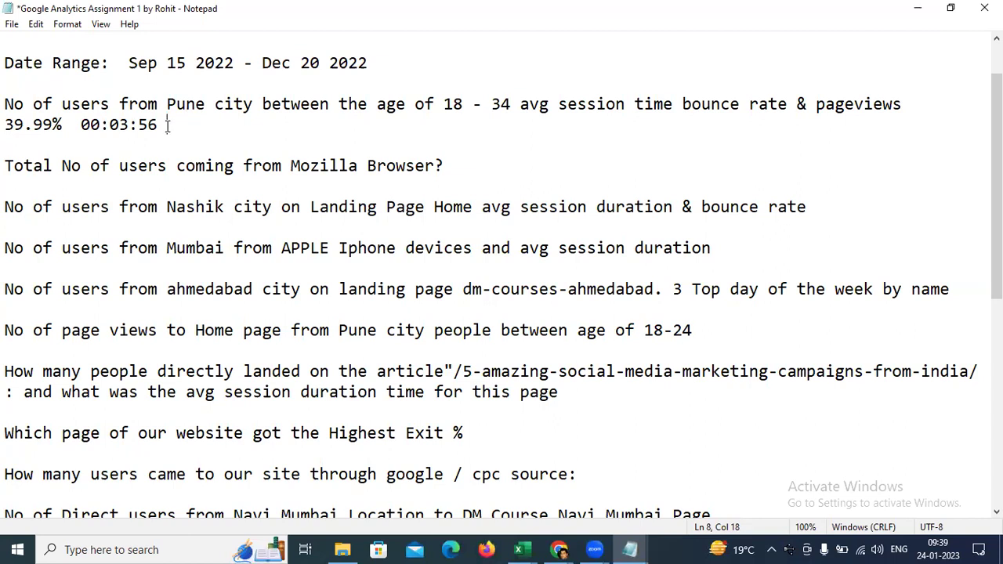
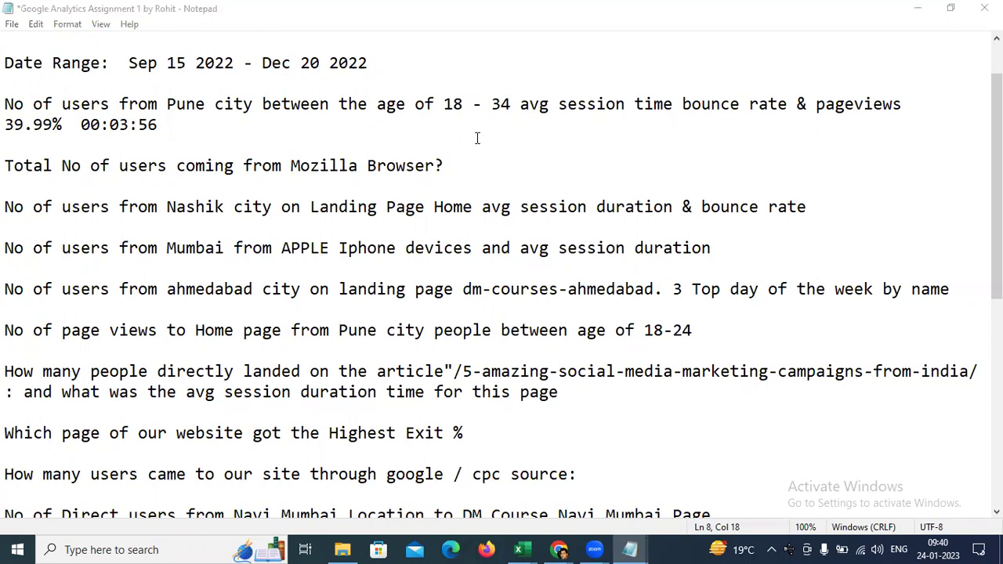
{"action": "left_click", "coordinate": [453, 158]}
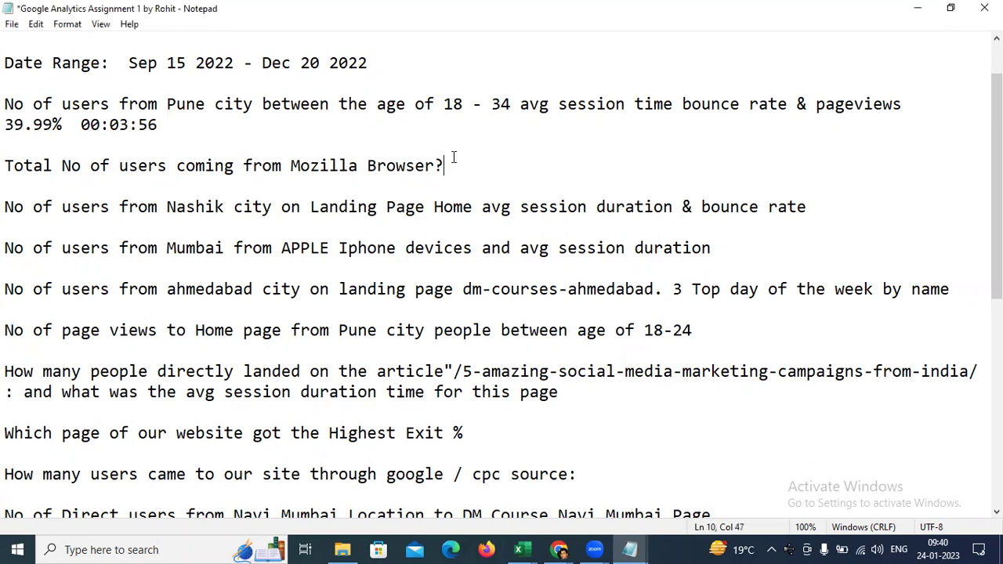
{"action": "left_click", "coordinate": [176, 119]}
{"action": "type", "text": "2573"}
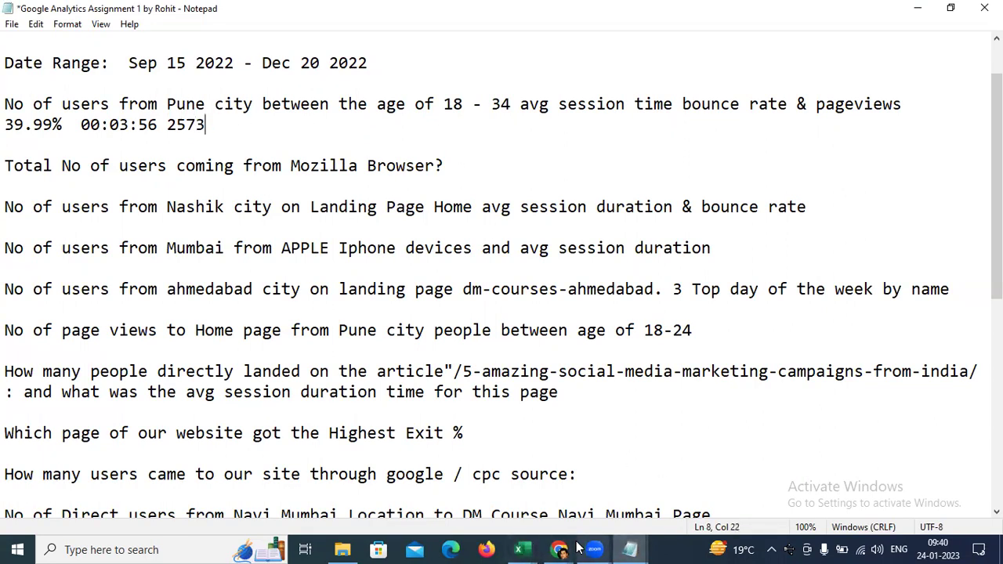
- Return to Analytics in Chrome and look through the Acquisition and Behavior report categories
{"action": "mouse_move", "coordinate": [569, 548]}
{"action": "left_click", "coordinate": [516, 505]}
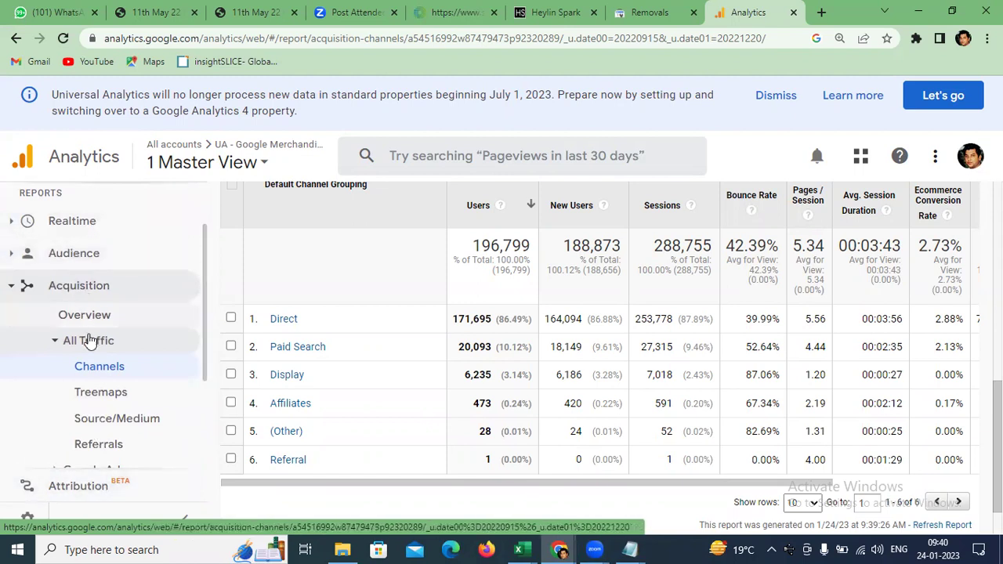
{"action": "scroll", "coordinate": [86, 369], "scroll_direction": "down", "scroll_amount": 1}
{"action": "scroll", "coordinate": [93, 370], "scroll_direction": "down", "scroll_amount": 1}
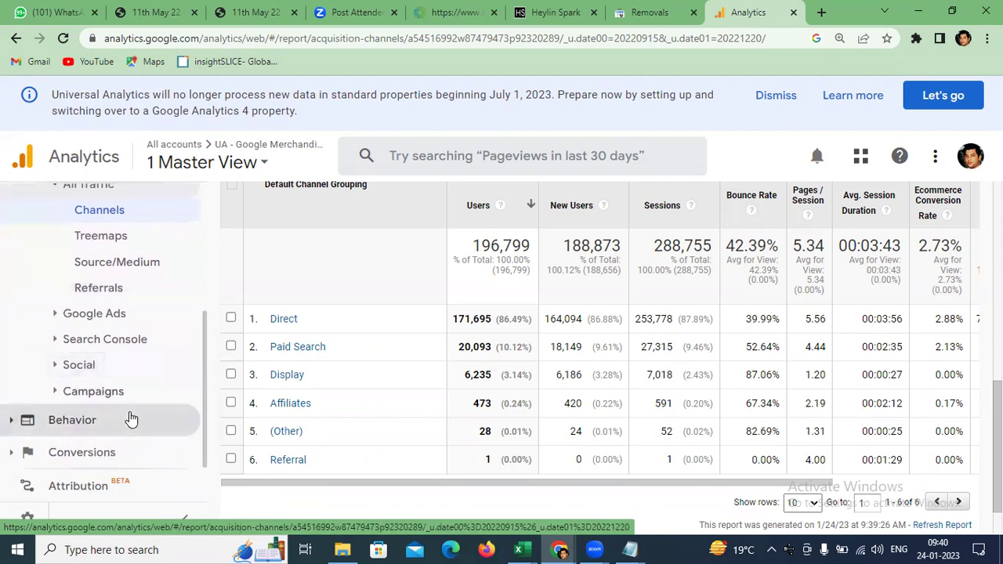
{"action": "left_click", "coordinate": [72, 420]}
{"action": "scroll", "coordinate": [131, 419], "scroll_direction": "down", "scroll_amount": 1}
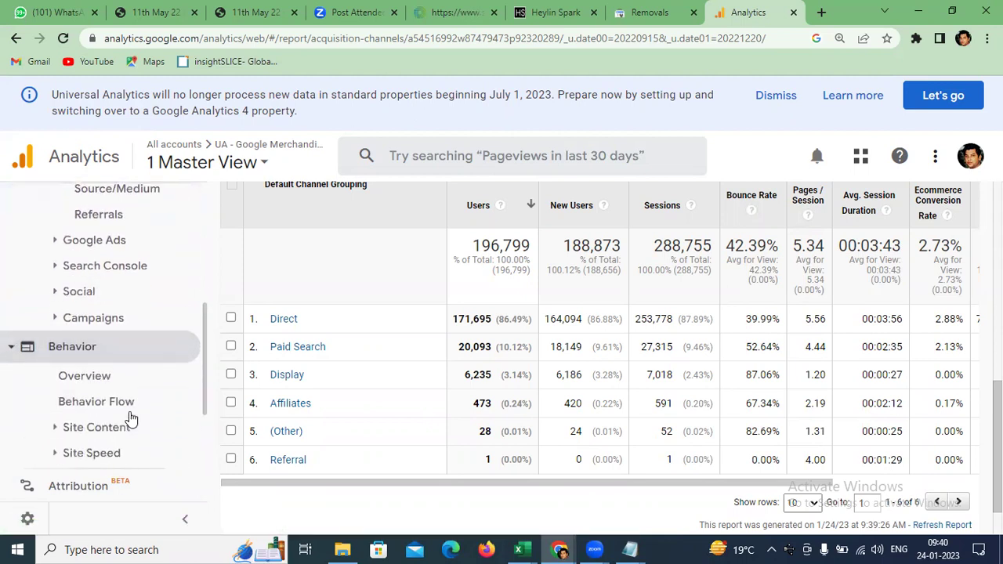
{"action": "scroll", "coordinate": [130, 420], "scroll_direction": "down", "scroll_amount": 1}
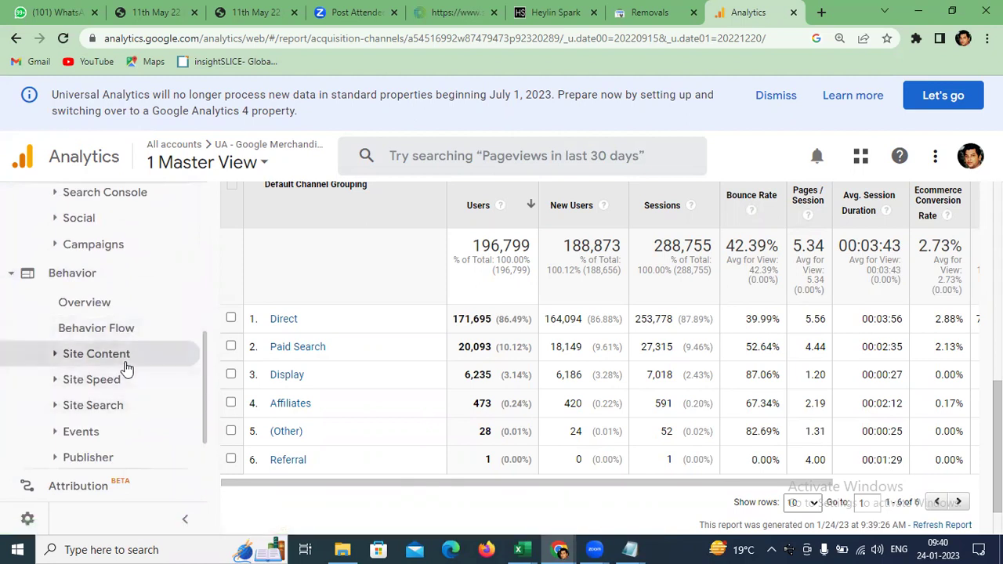
{"action": "scroll", "coordinate": [126, 368], "scroll_direction": "up", "scroll_amount": 5}
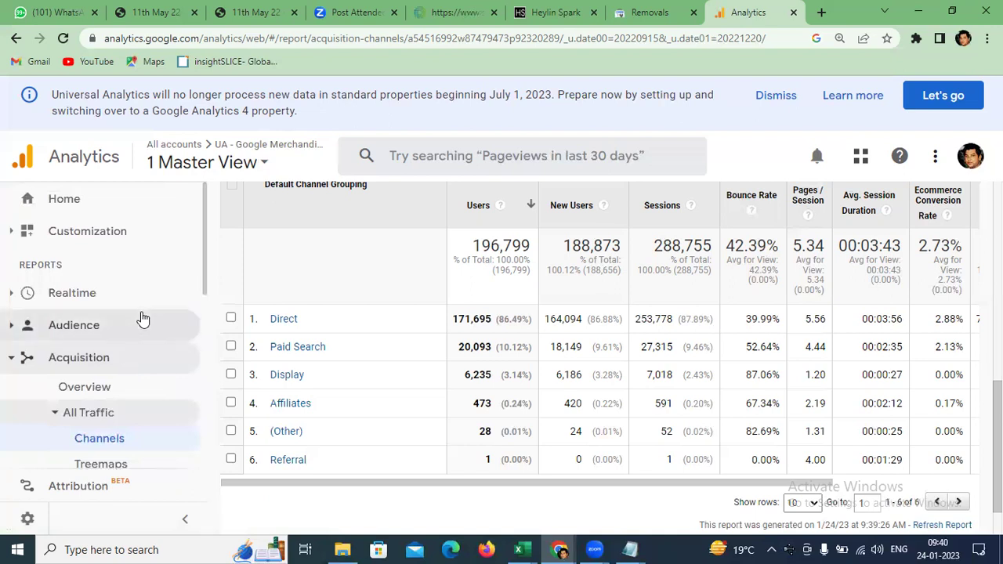
- Open the landing page breakdown of the Direct channel in the Channels report
{"action": "scroll", "coordinate": [118, 353], "scroll_direction": "down", "scroll_amount": 2}
{"action": "scroll", "coordinate": [113, 369], "scroll_direction": "down", "scroll_amount": 1}
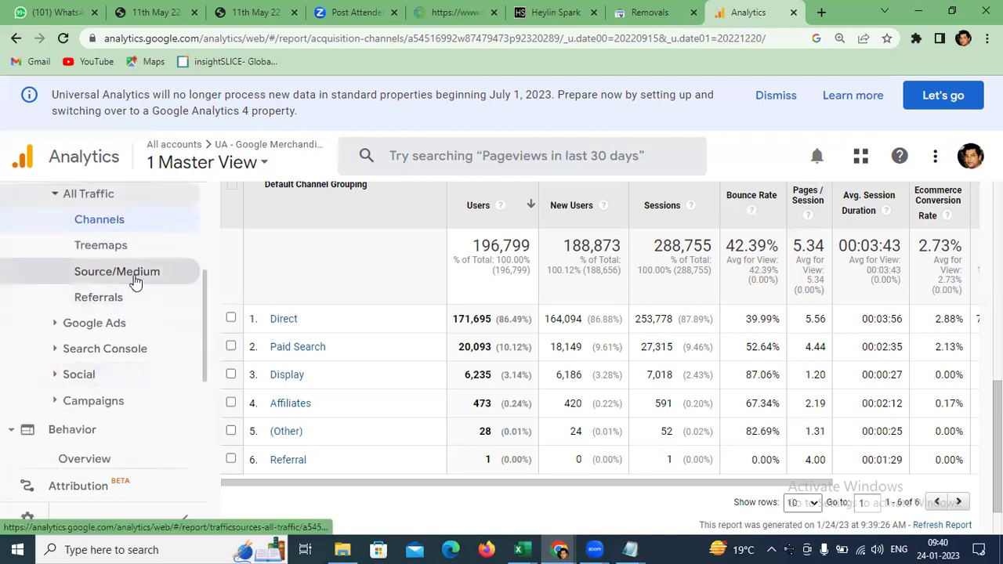
{"action": "scroll", "coordinate": [368, 330], "scroll_direction": "up", "scroll_amount": 3}
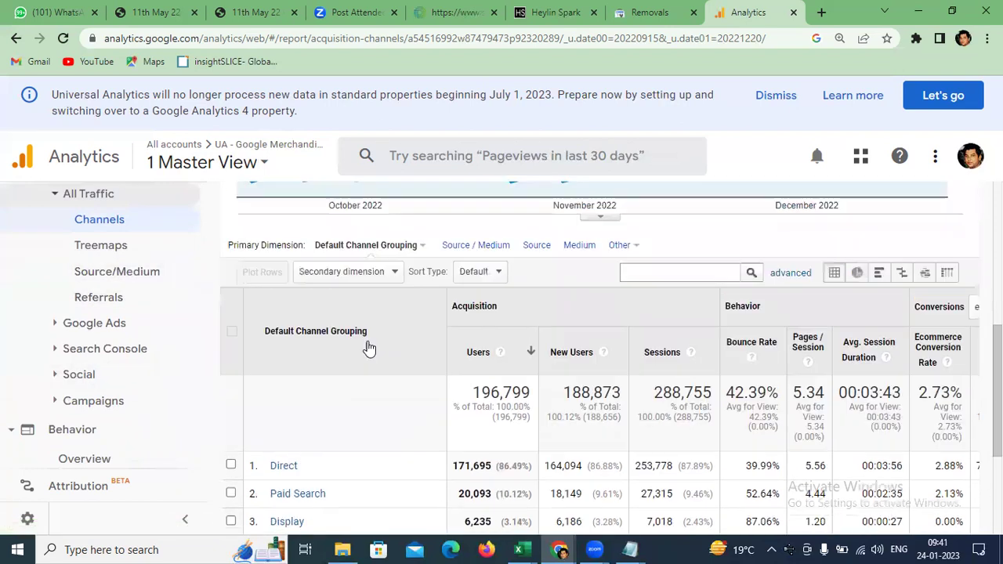
{"action": "scroll", "coordinate": [478, 330], "scroll_direction": "down", "scroll_amount": 4}
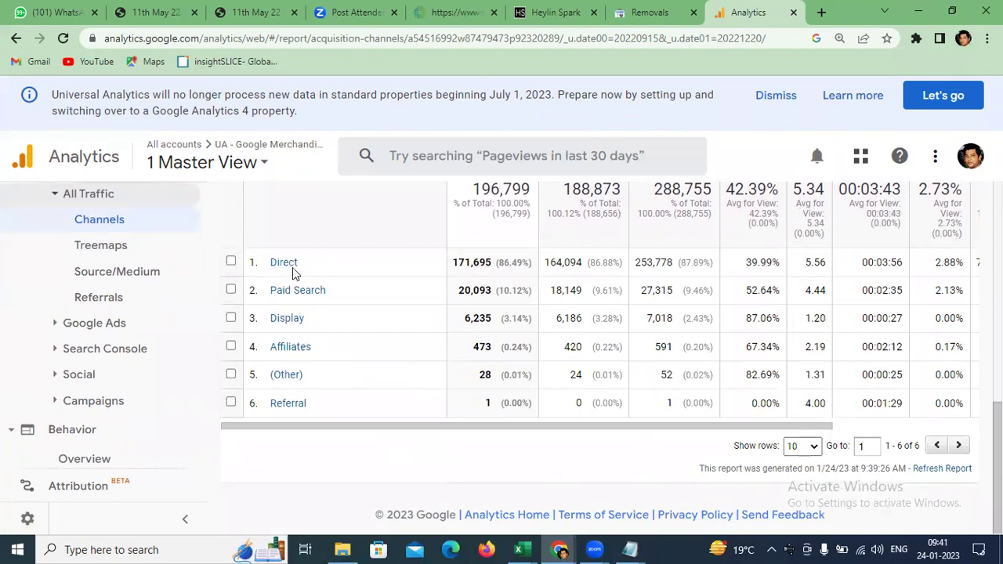
{"action": "left_click", "coordinate": [290, 263]}
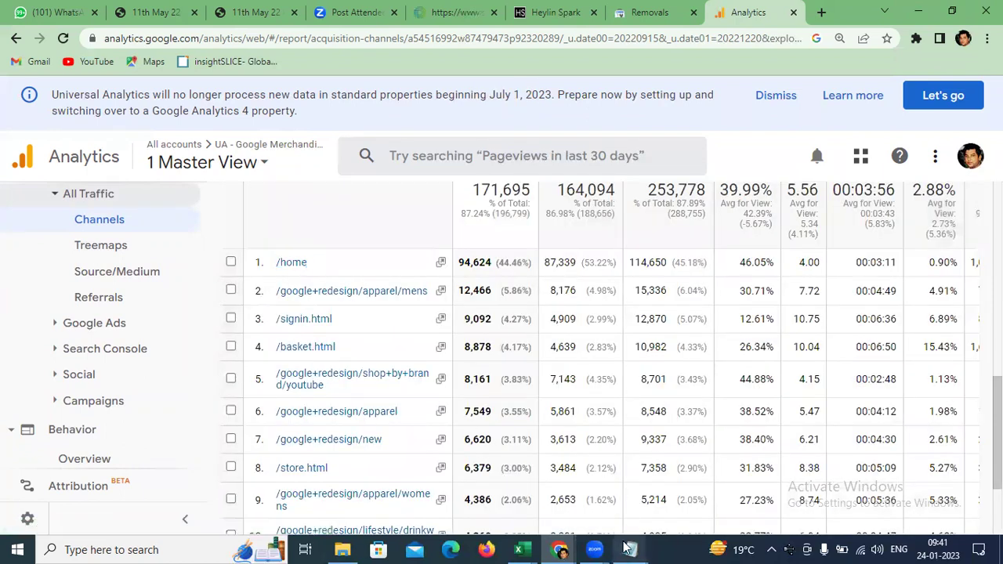
- Switch to the Google Analytics assignment in Notepad and select the question about total users coming from Mozilla Browser
{"action": "mouse_move", "coordinate": [630, 549]}
{"action": "left_click", "coordinate": [636, 469]}
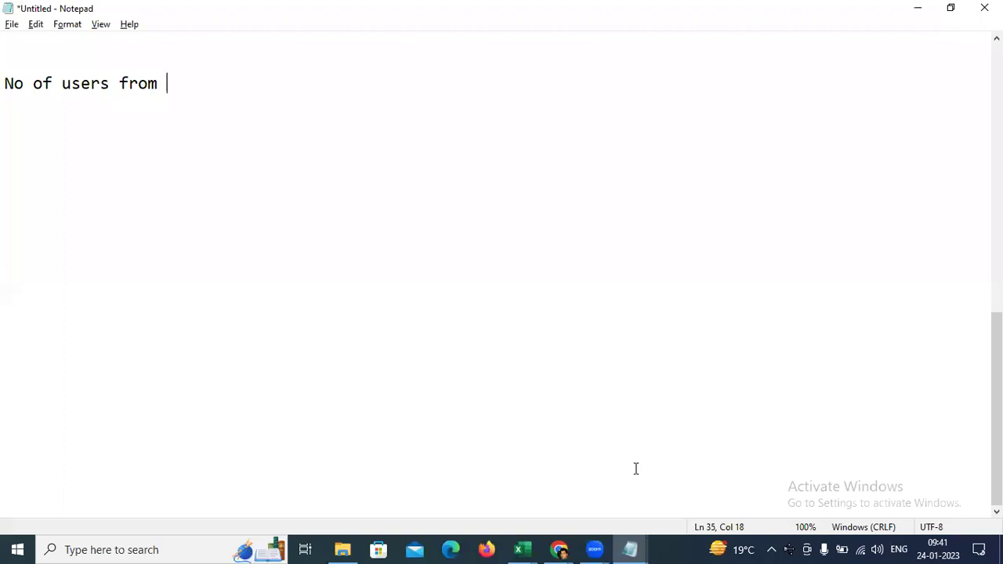
{"action": "left_click", "coordinate": [696, 491]}
{"action": "left_click_drag", "start_coordinate": [6, 165], "coordinate": [447, 178]}
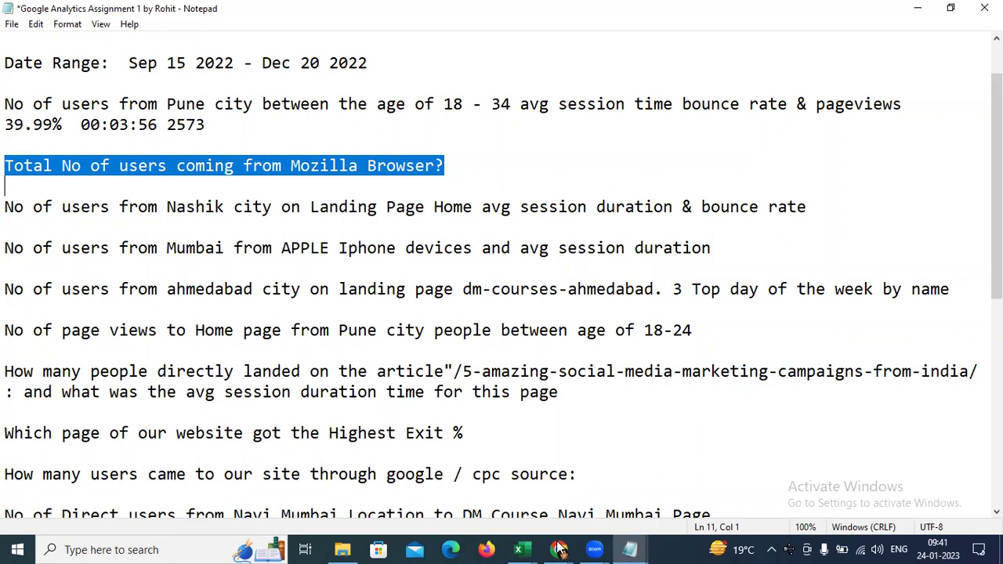
- Return to Analytics in Chrome, open the All Pages report under Behavior's Site Content and examine its page list
{"action": "key", "text": "alt+Tab"}
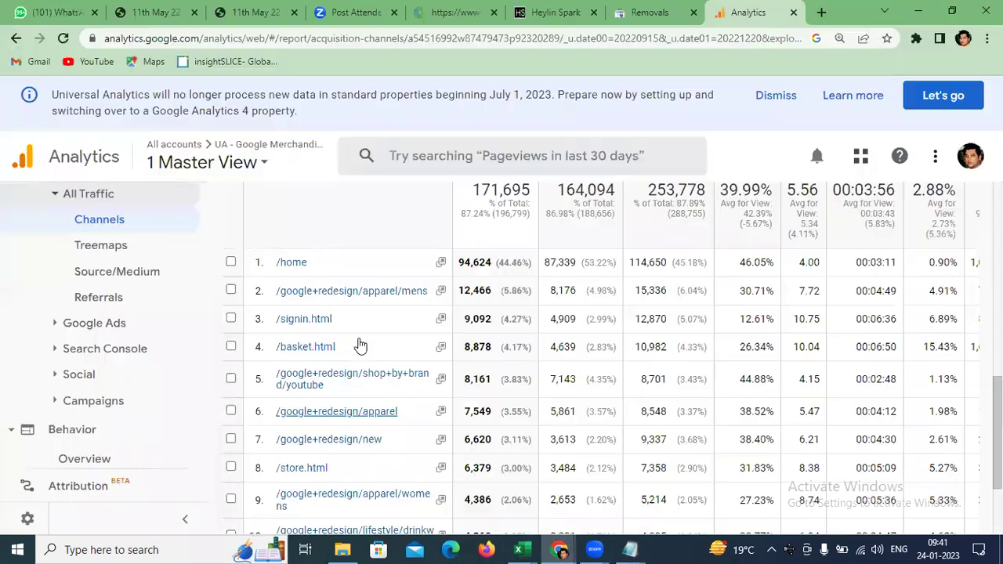
{"action": "scroll", "coordinate": [361, 345], "scroll_direction": "up", "scroll_amount": 3}
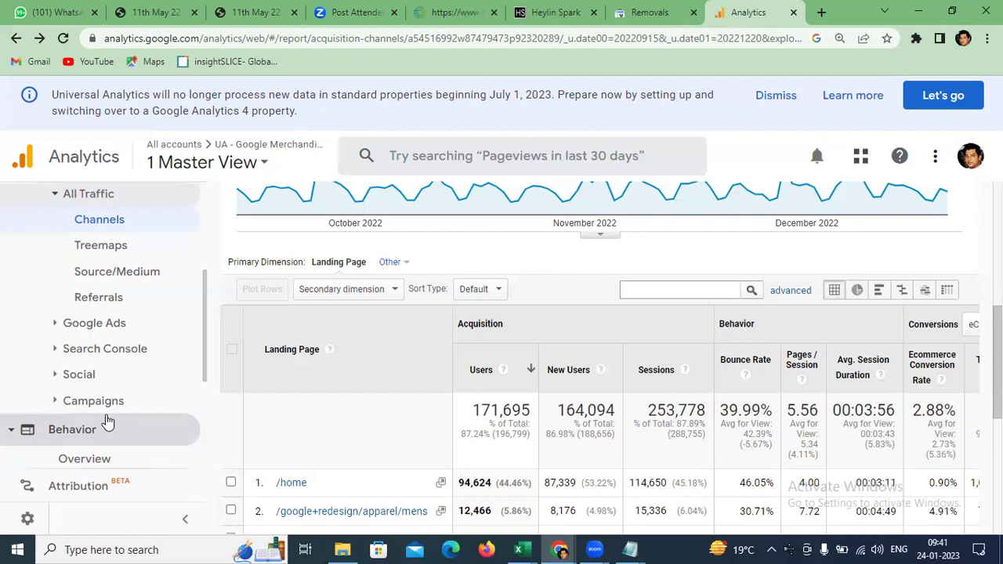
{"action": "scroll", "coordinate": [108, 424], "scroll_direction": "up", "scroll_amount": 3}
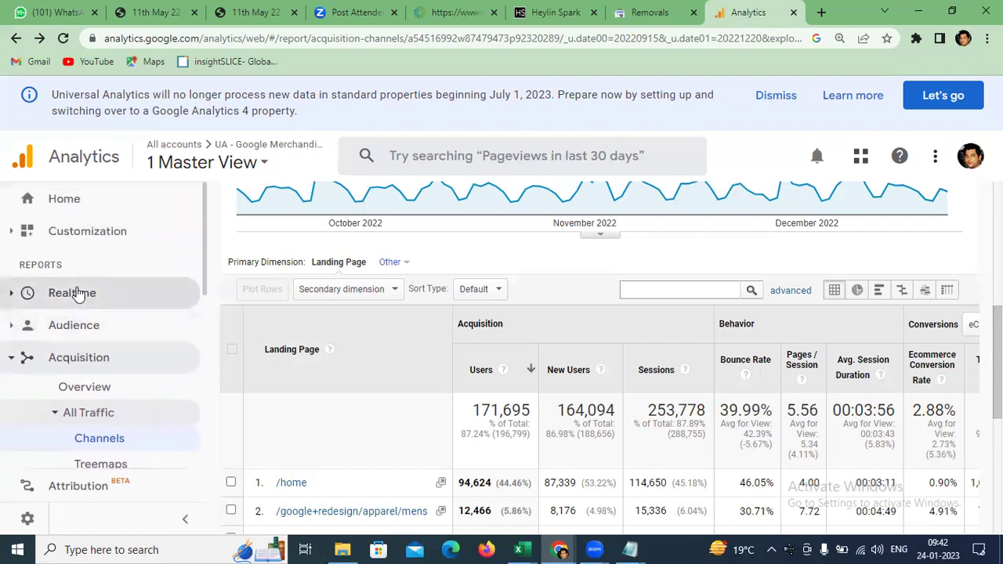
{"action": "scroll", "coordinate": [77, 293], "scroll_direction": "down", "scroll_amount": 3}
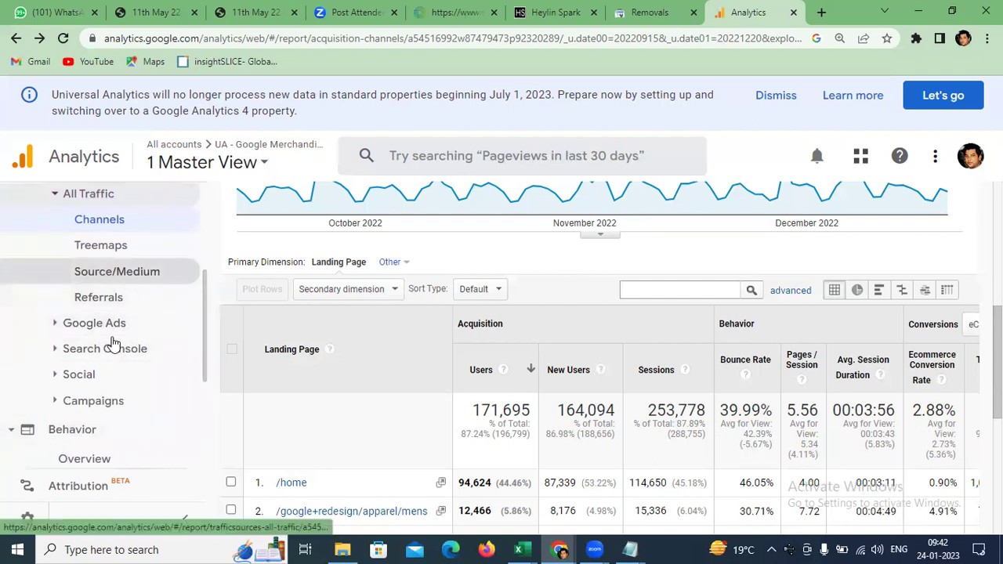
{"action": "scroll", "coordinate": [94, 326], "scroll_direction": "down", "scroll_amount": 2}
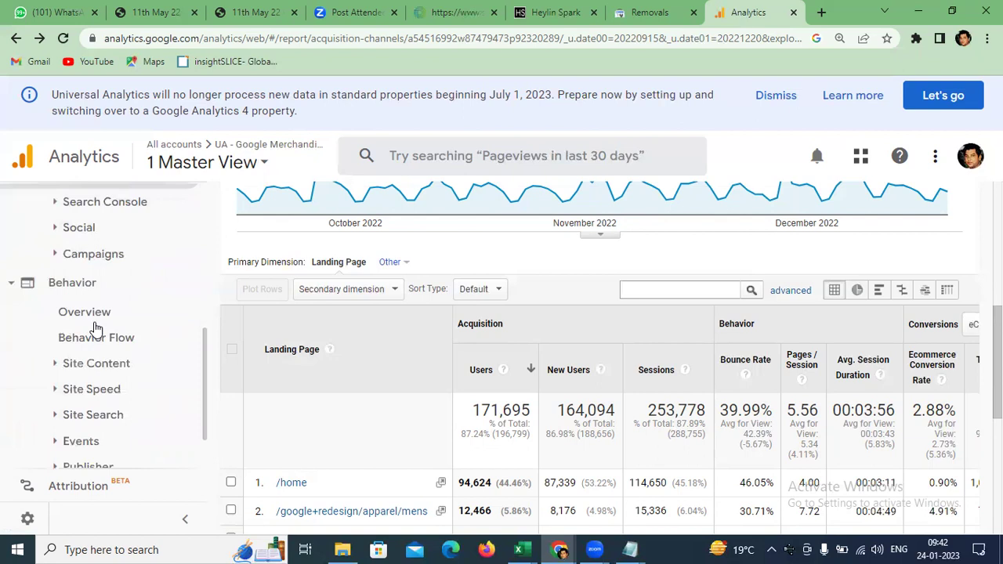
{"action": "scroll", "coordinate": [105, 288], "scroll_direction": "down", "scroll_amount": 2}
{"action": "left_click", "coordinate": [105, 290]}
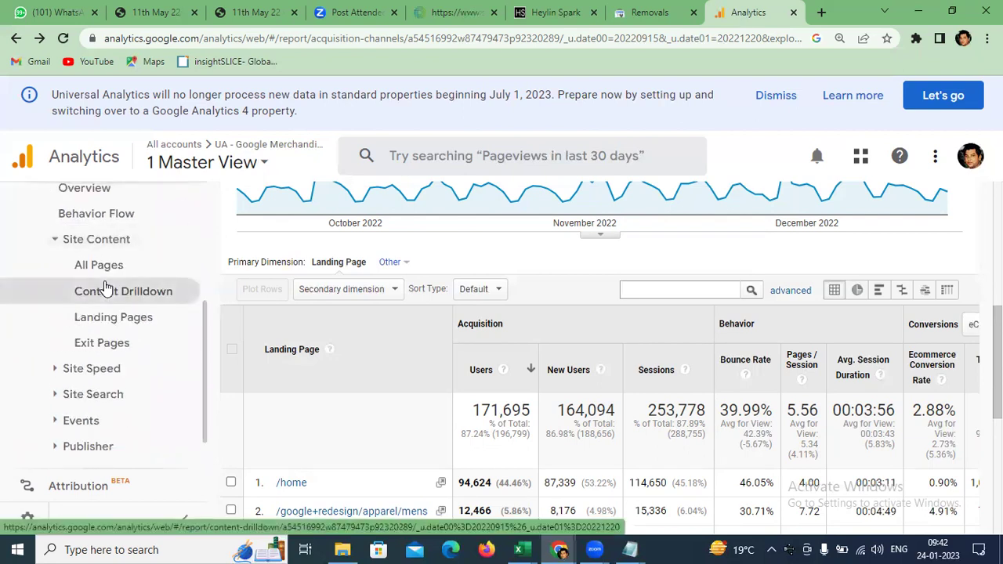
{"action": "left_click", "coordinate": [119, 265]}
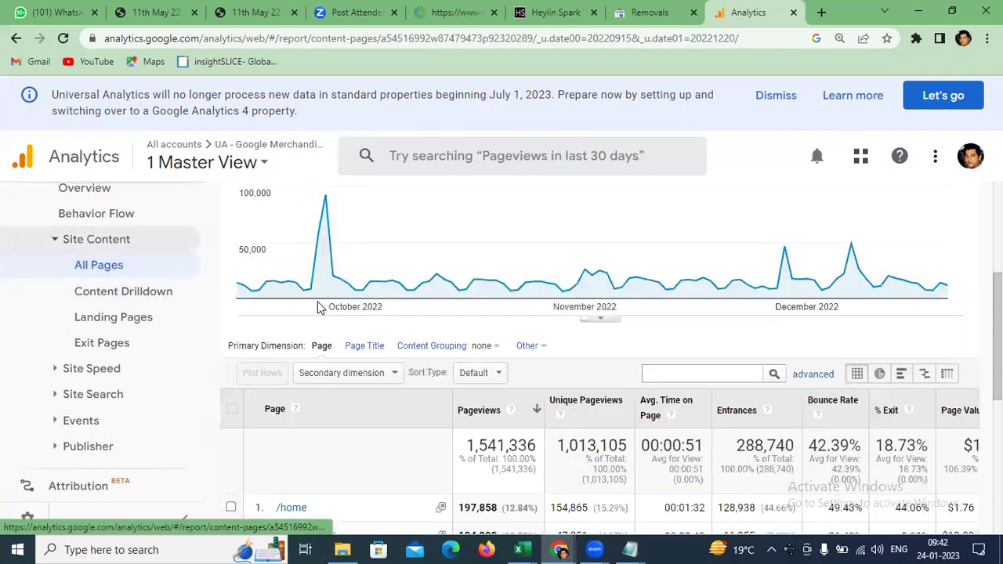
{"action": "scroll", "coordinate": [317, 306], "scroll_direction": "down", "scroll_amount": 3}
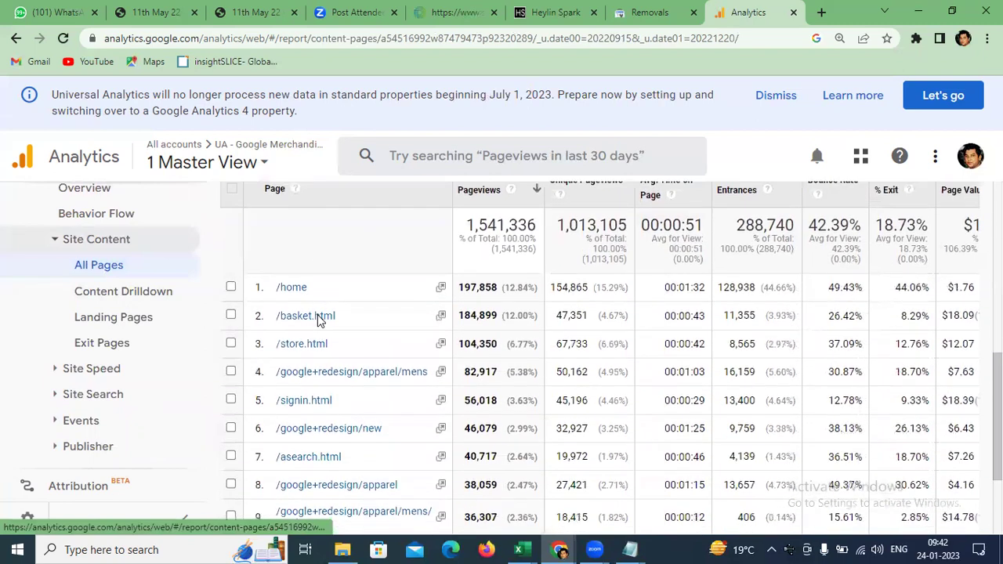
{"action": "scroll", "coordinate": [317, 320], "scroll_direction": "down", "scroll_amount": 1}
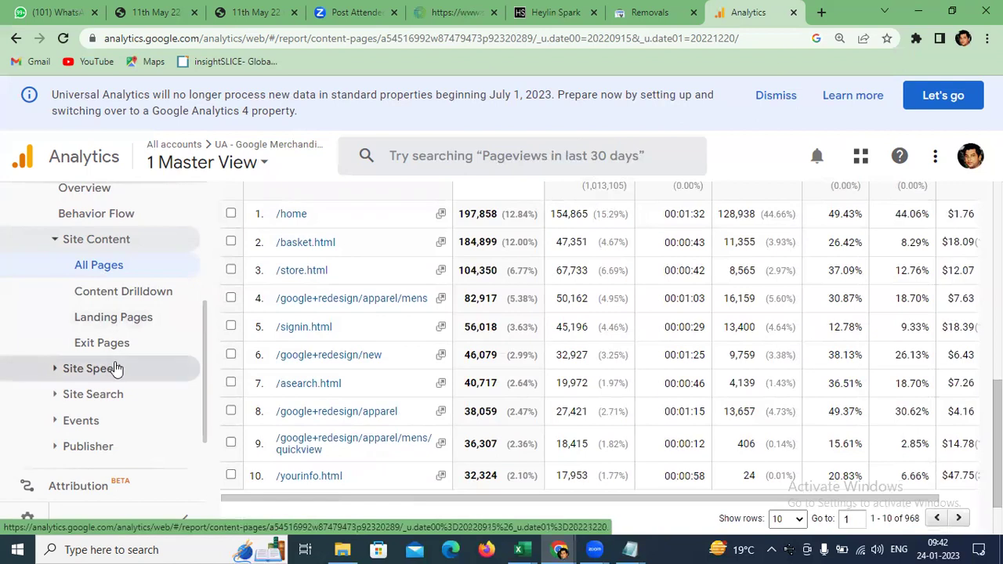
- Look through the All Traffic reports under Acquisition for browser data
{"action": "scroll", "coordinate": [115, 368], "scroll_direction": "up", "scroll_amount": 3}
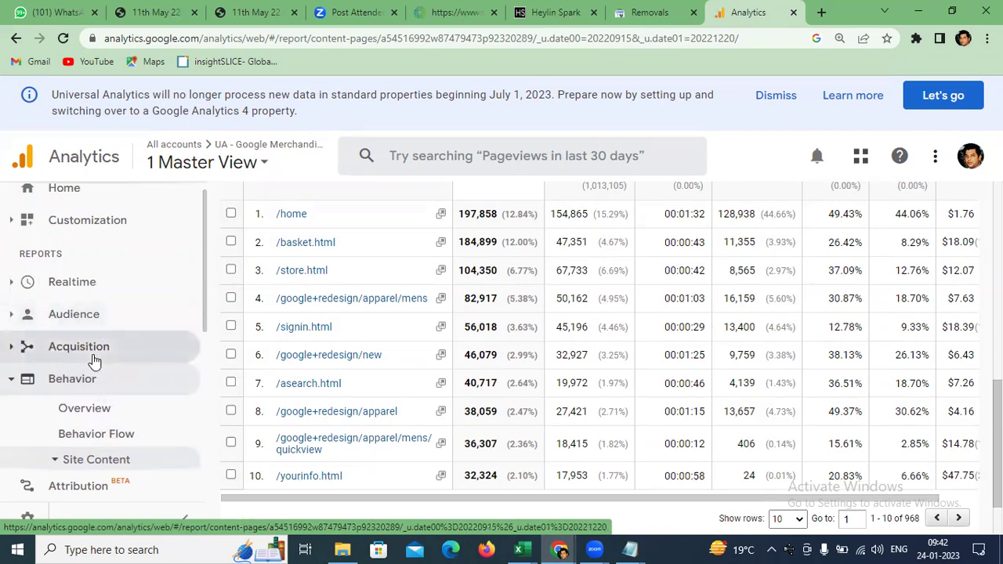
{"action": "left_click", "coordinate": [94, 359]}
{"action": "scroll", "coordinate": [94, 357], "scroll_direction": "down", "scroll_amount": 1}
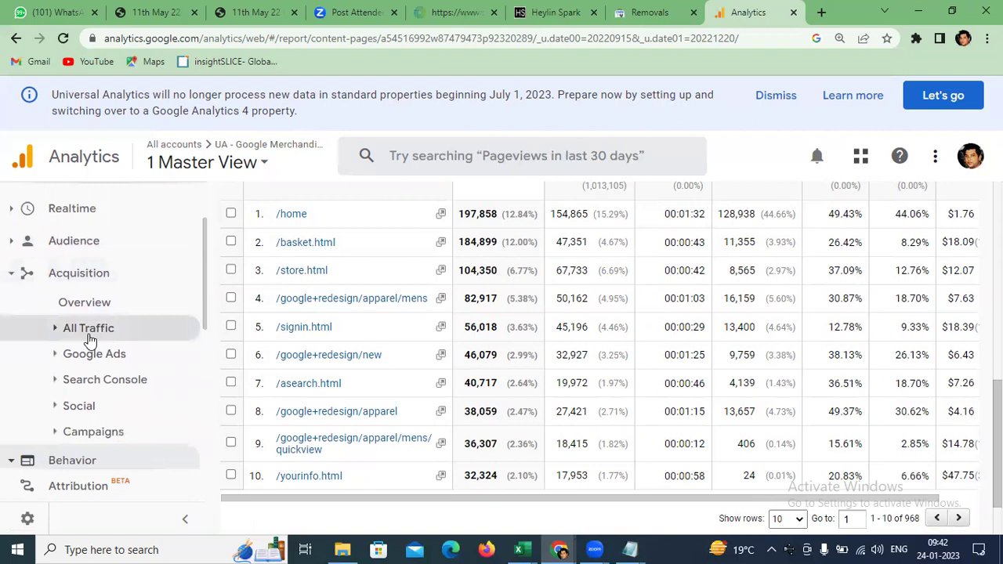
{"action": "left_click", "coordinate": [88, 328]}
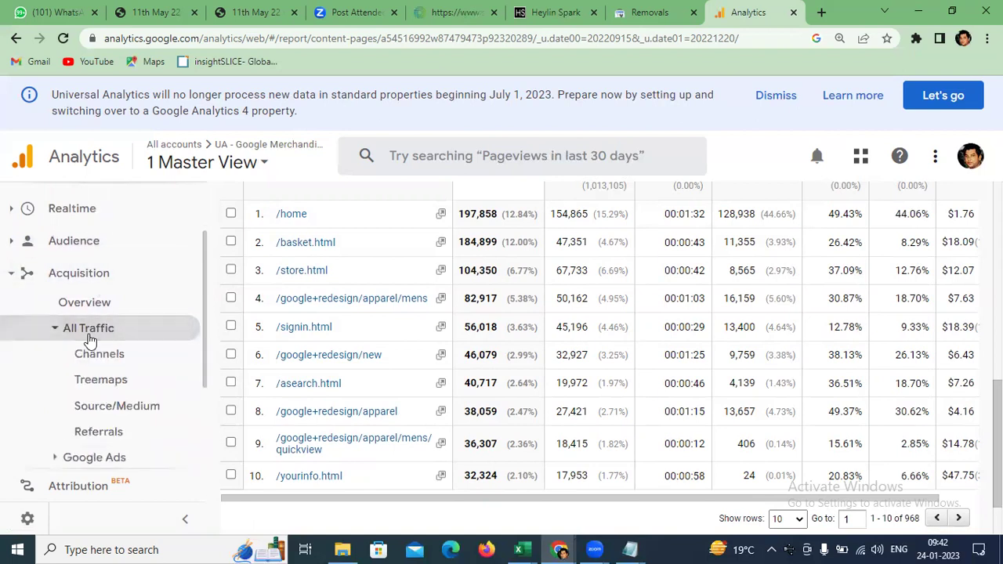
{"action": "scroll", "coordinate": [82, 349], "scroll_direction": "down", "scroll_amount": 1}
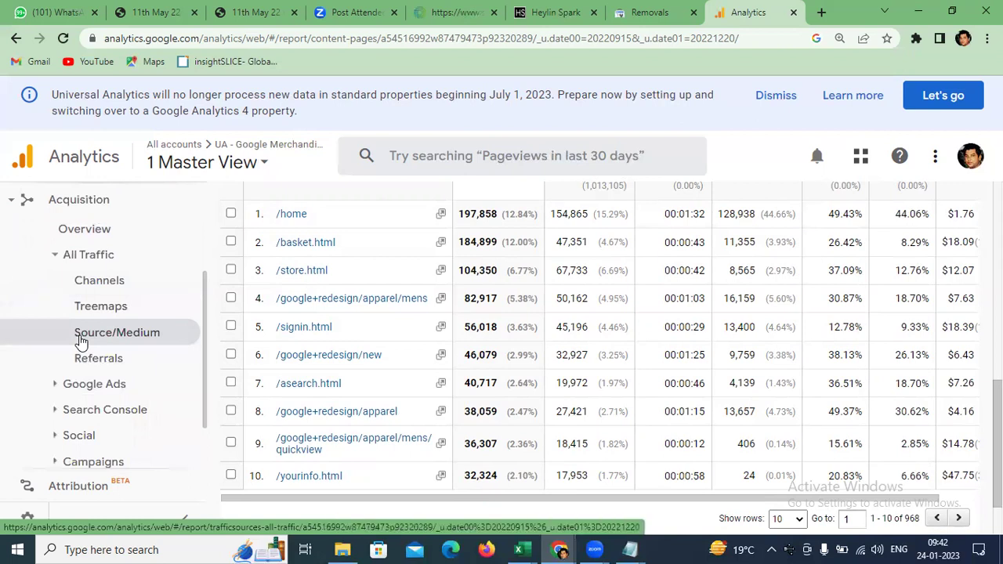
- Open the Browser & OS report among the Audience Technology reports
{"action": "scroll", "coordinate": [79, 341], "scroll_direction": "up", "scroll_amount": 2}
{"action": "left_click", "coordinate": [59, 313]}
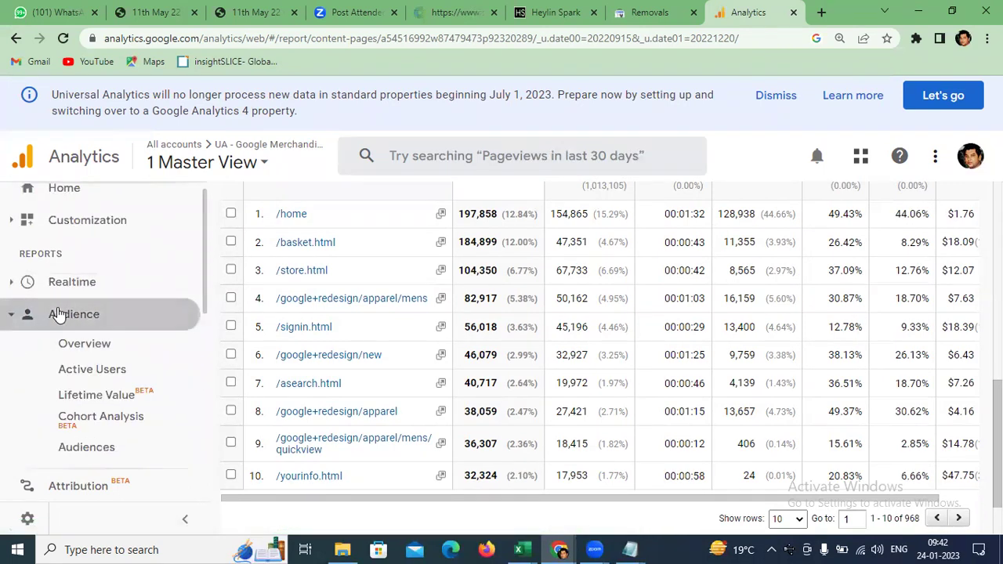
{"action": "scroll", "coordinate": [59, 313], "scroll_direction": "down", "scroll_amount": 1}
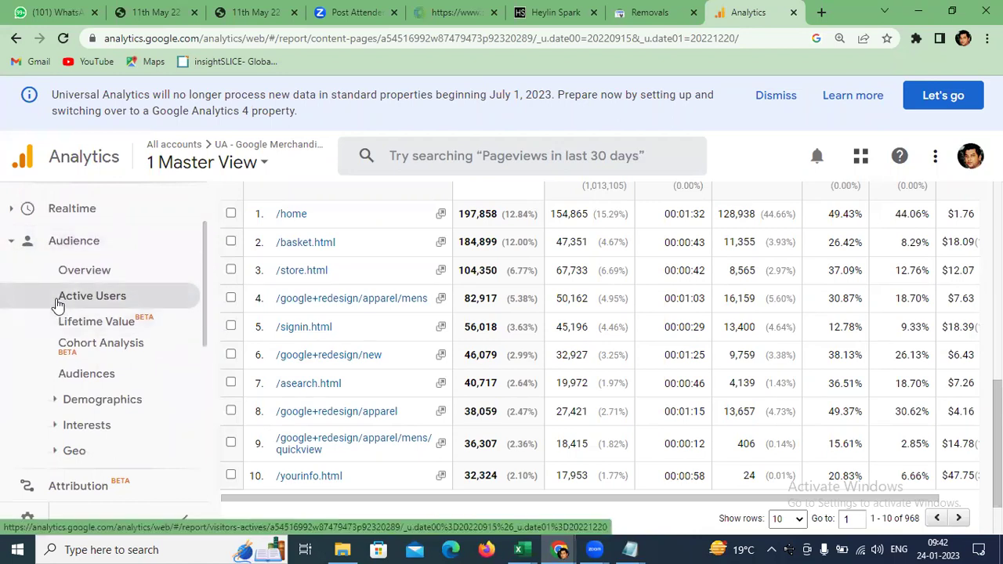
{"action": "scroll", "coordinate": [58, 304], "scroll_direction": "down", "scroll_amount": 2}
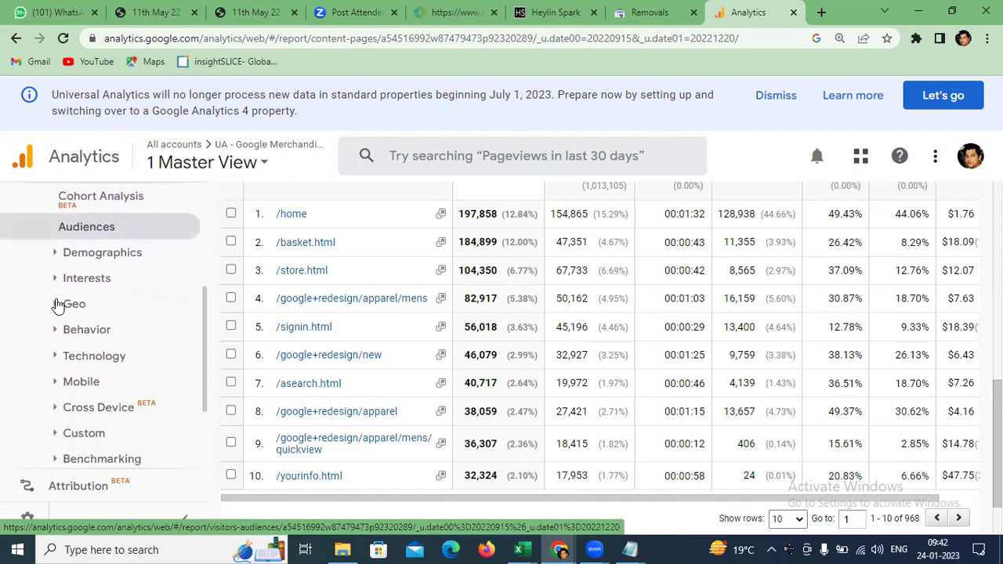
{"action": "left_click", "coordinate": [100, 359]}
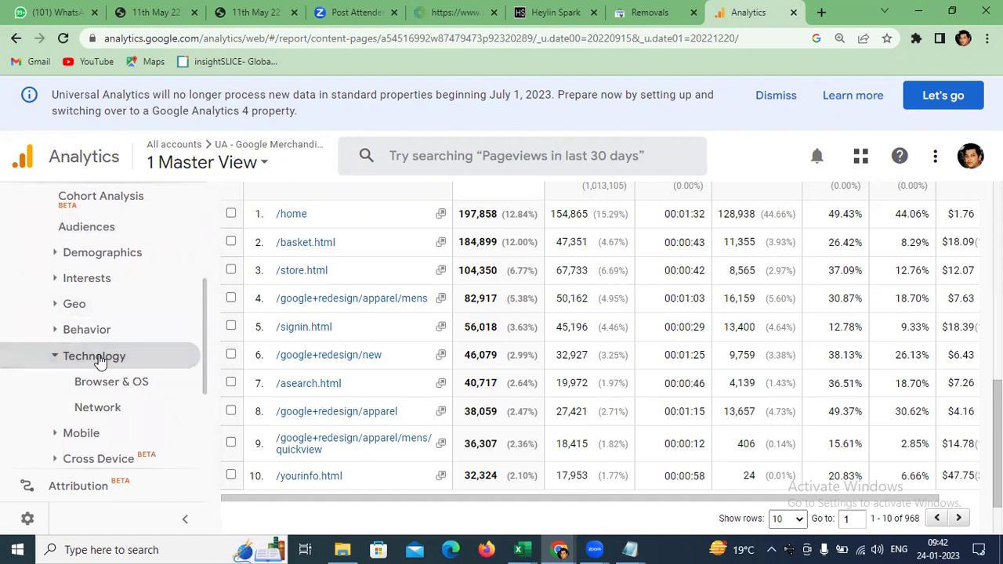
{"action": "left_click", "coordinate": [110, 382]}
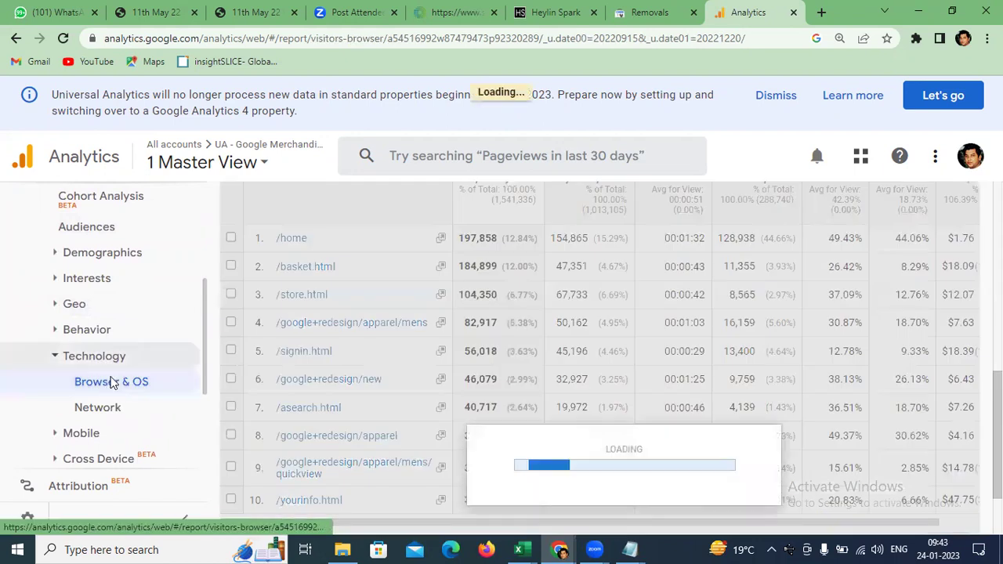
- Check the Firefox user count and date range in the browser report, and return to the assignment in Notepad
{"action": "scroll", "coordinate": [392, 452], "scroll_direction": "down", "scroll_amount": 1}
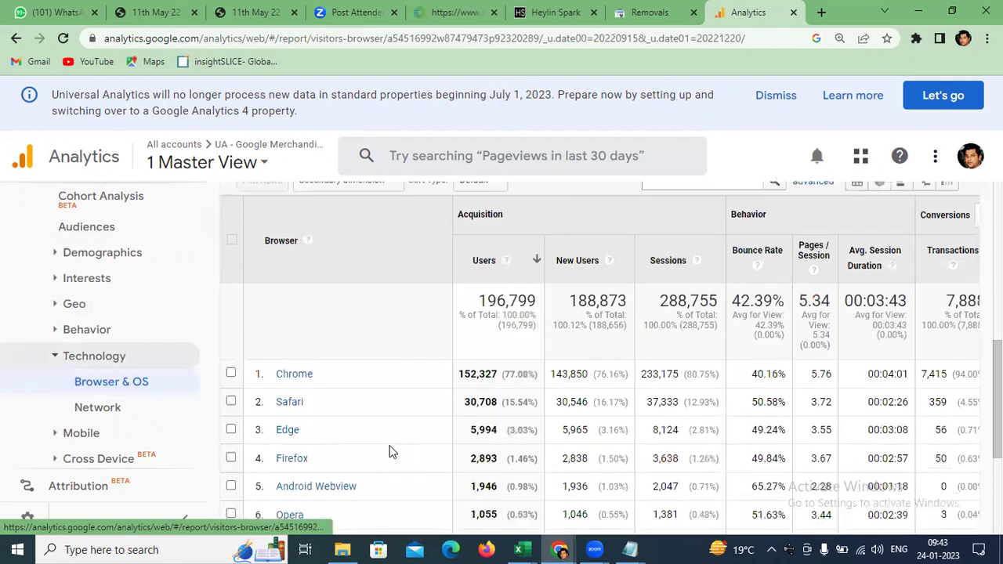
{"action": "scroll", "coordinate": [392, 452], "scroll_direction": "down", "scroll_amount": 2}
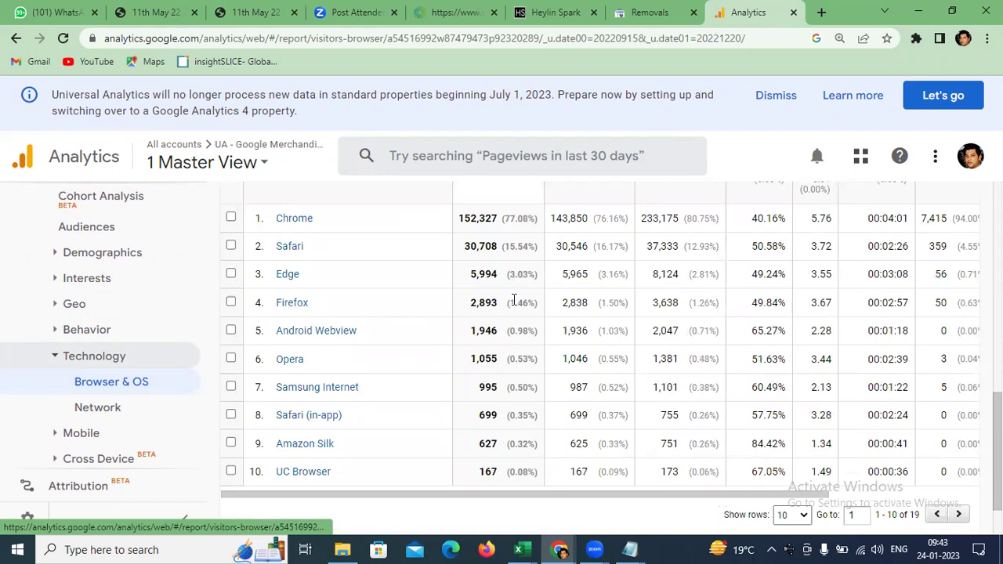
{"action": "scroll", "coordinate": [471, 317], "scroll_direction": "up", "scroll_amount": 1}
{"action": "scroll", "coordinate": [471, 313], "scroll_direction": "up", "scroll_amount": 1}
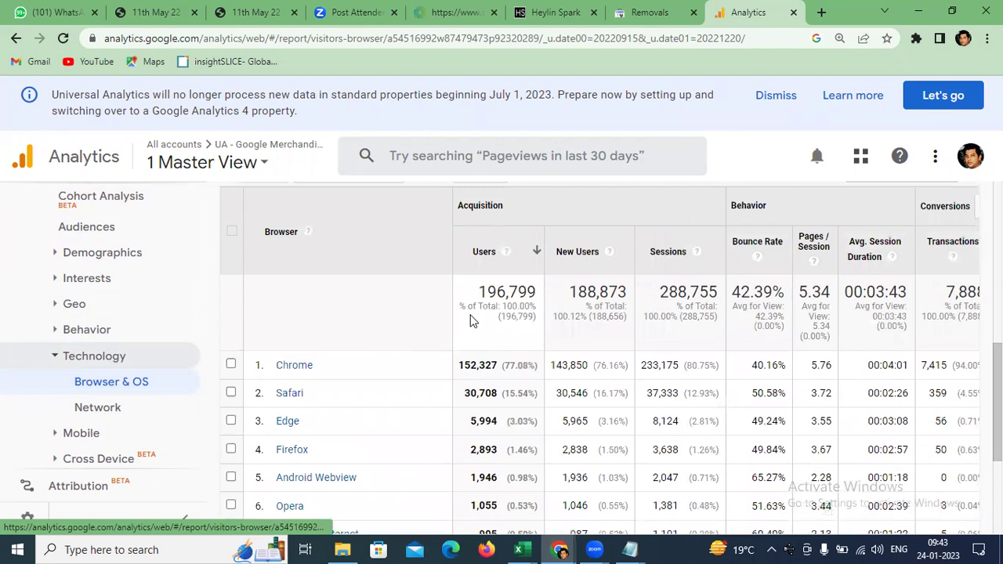
{"action": "scroll", "coordinate": [471, 320], "scroll_direction": "up", "scroll_amount": 7}
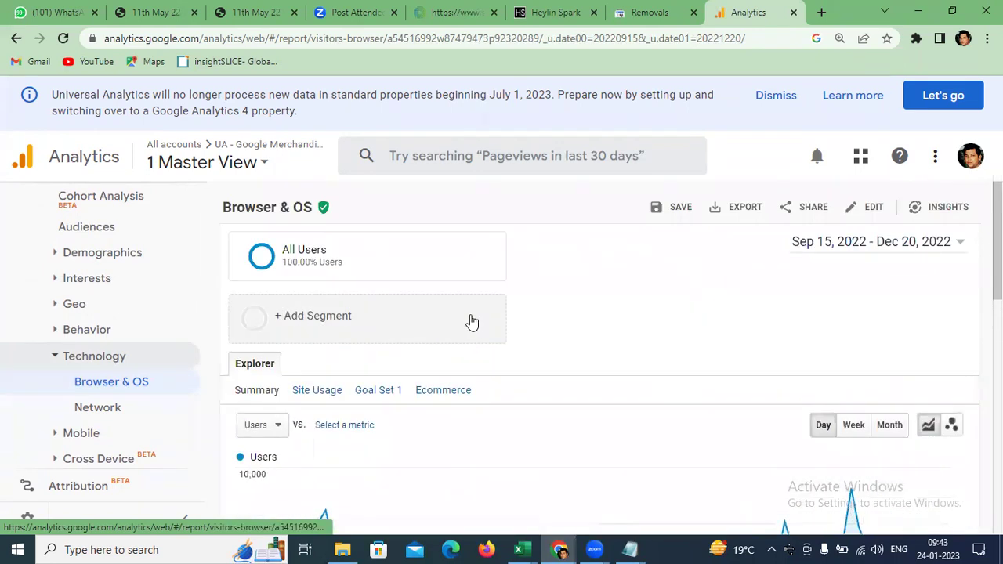
{"action": "scroll", "coordinate": [471, 321], "scroll_direction": "down", "scroll_amount": 6}
{"action": "scroll", "coordinate": [471, 321], "scroll_direction": "down", "scroll_amount": 2}
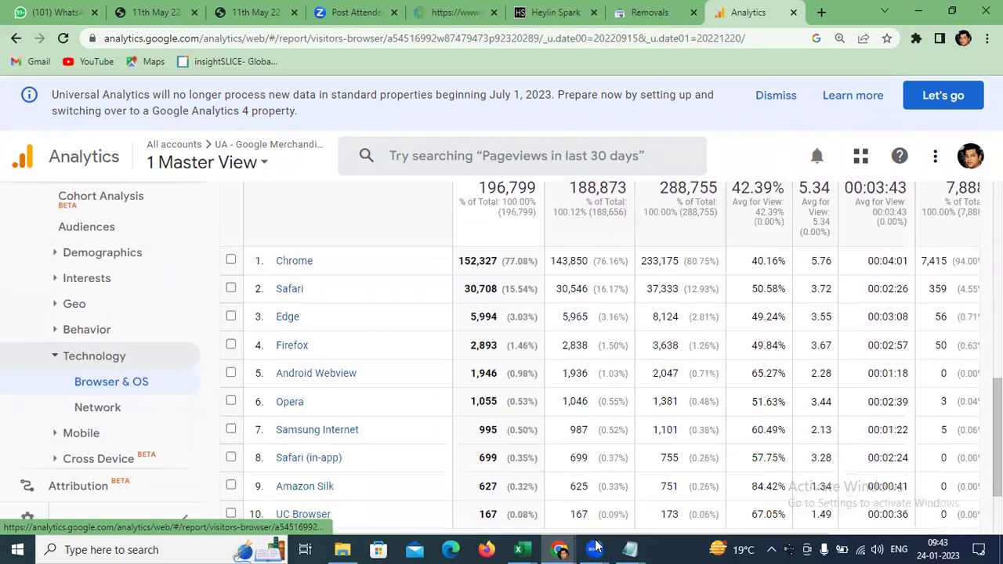
{"action": "left_click", "coordinate": [633, 550]}
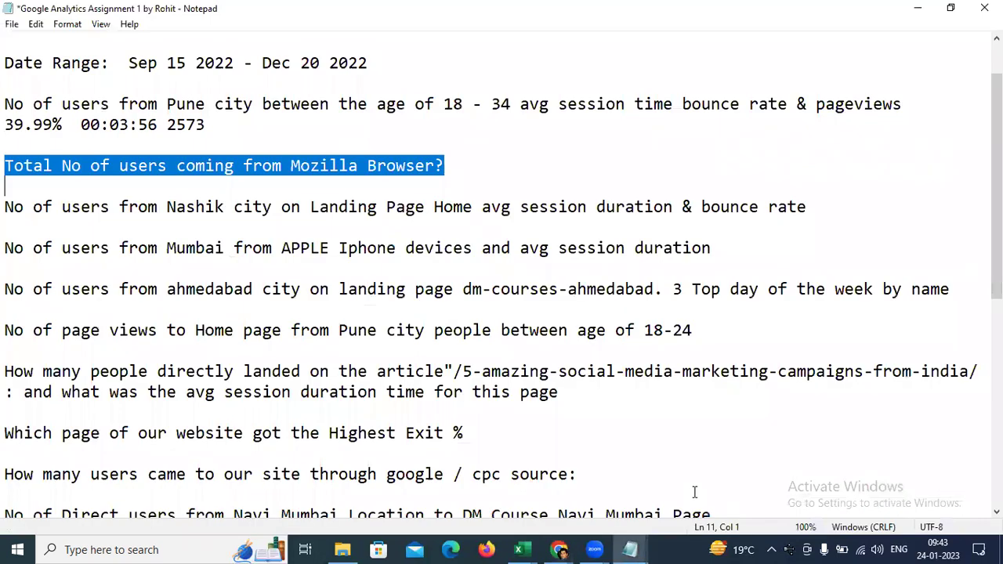
- Switch to Analytics in Chrome, copy the Firefox user count from the browser report, and return to the assignment in Notepad
{"action": "left_click", "coordinate": [493, 161]}
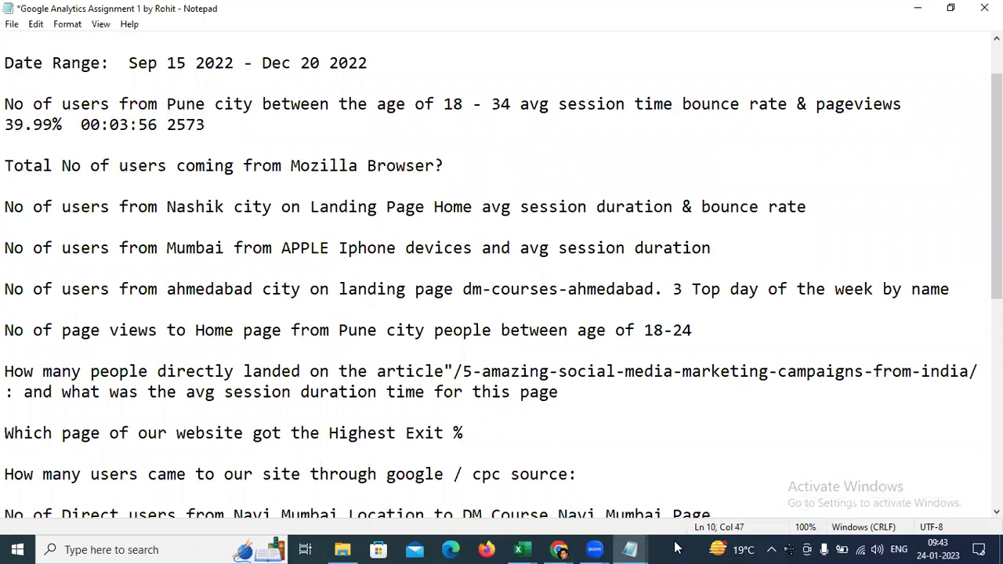
{"action": "left_click", "coordinate": [560, 549]}
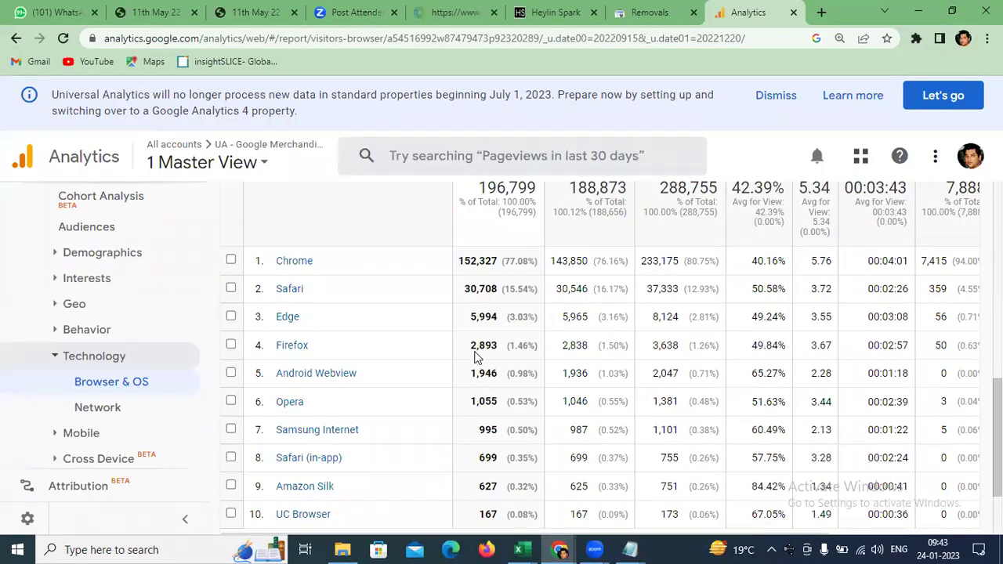
{"action": "left_click_drag", "start_coordinate": [469, 347], "coordinate": [499, 347]}
{"action": "key", "text": "ctrl+c"}
{"action": "scroll", "coordinate": [504, 352], "scroll_direction": "up", "scroll_amount": 2}
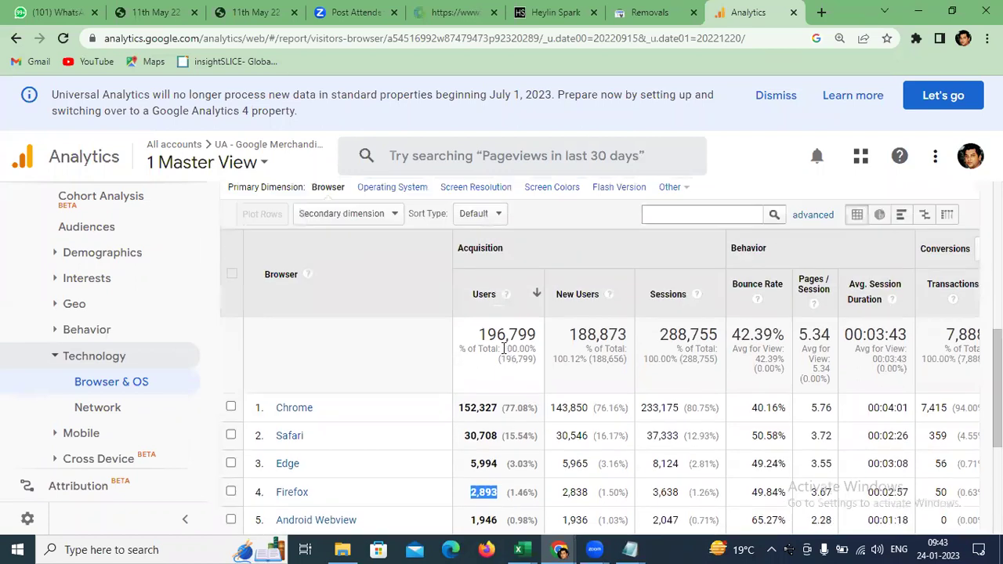
{"action": "scroll", "coordinate": [504, 352], "scroll_direction": "down", "scroll_amount": 2}
{"action": "scroll", "coordinate": [504, 352], "scroll_direction": "up", "scroll_amount": 1}
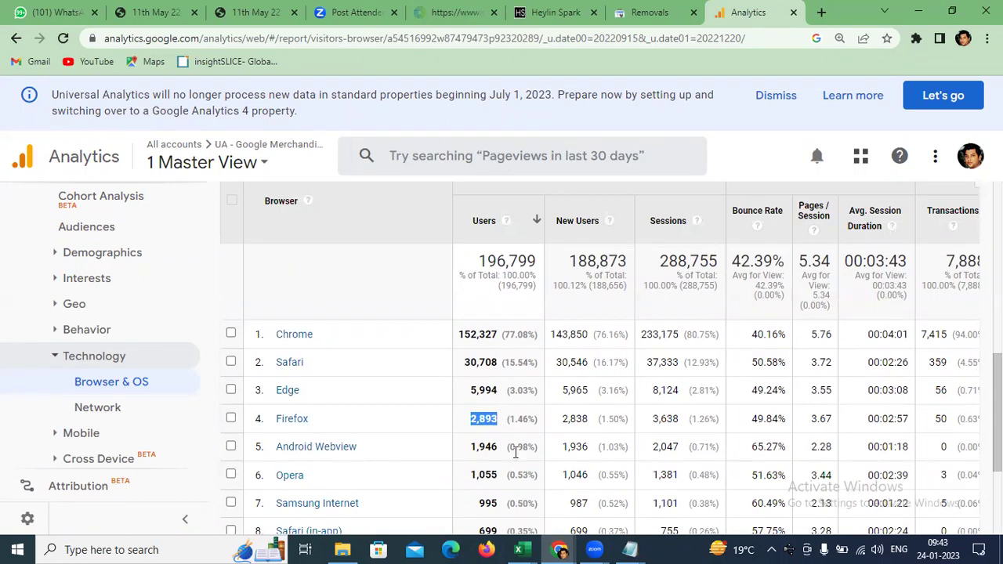
{"action": "left_click", "coordinate": [627, 550]}
{"action": "left_click", "coordinate": [435, 227]}
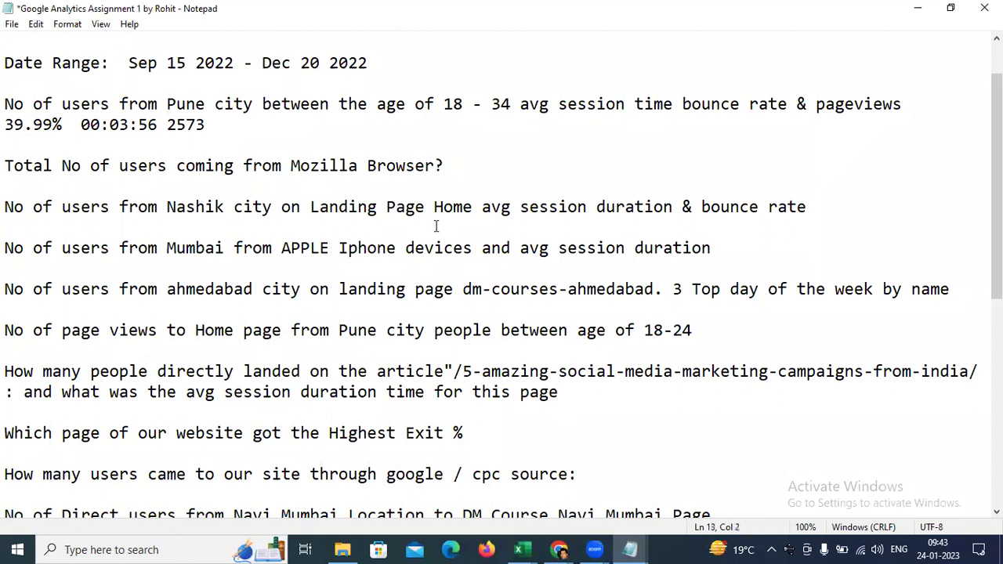
{"action": "key", "text": "ctrl+v"}
{"action": "double_click", "coordinate": [41, 227]}
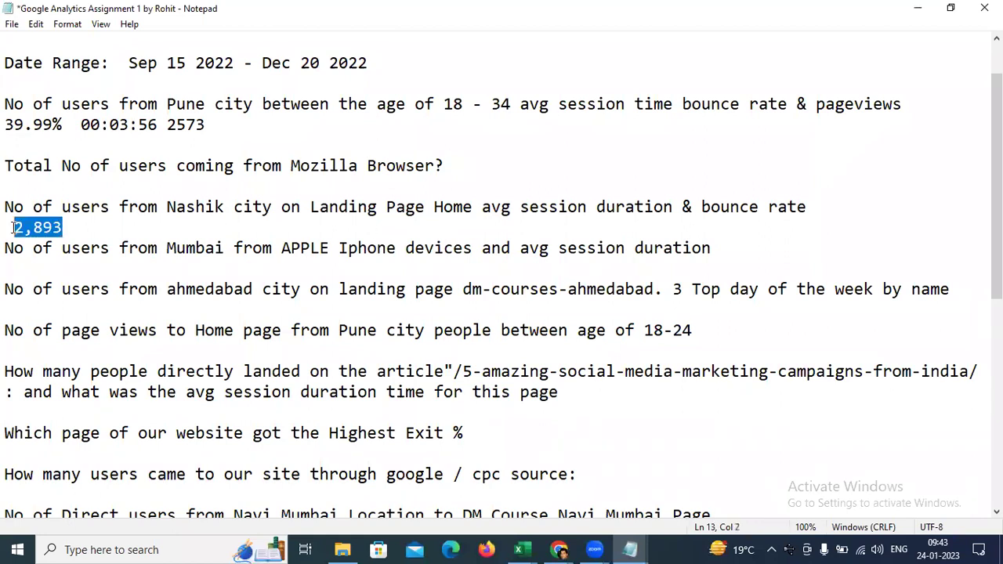
{"action": "key", "text": "BackSpace"}
- Enter 2,893 after the Mozilla browser question and recheck the Firefox row of the browser report in Chrome
{"action": "left_click", "coordinate": [486, 161]}
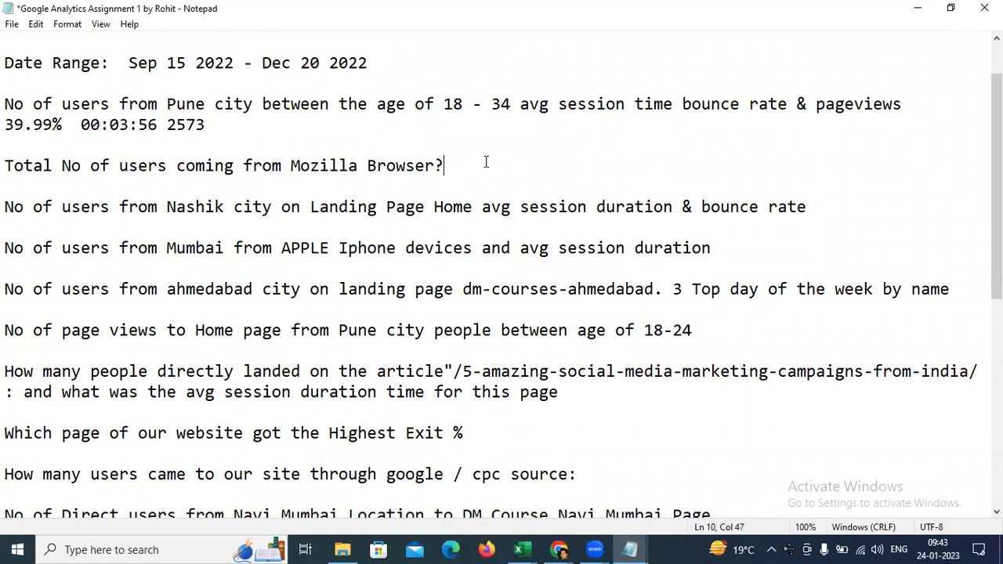
{"action": "type", "text": "2,893"}
{"action": "key", "text": "alt+Tab"}
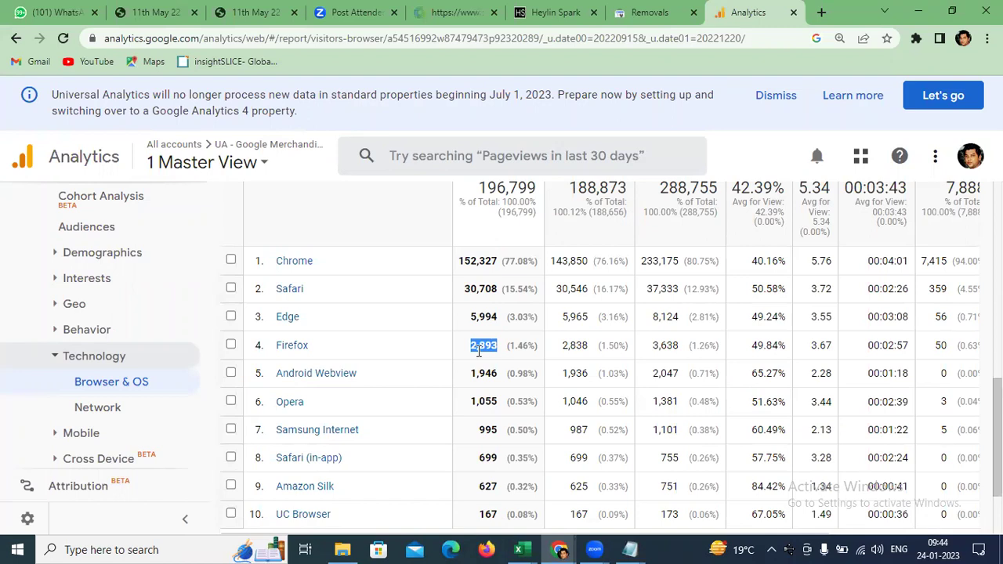
{"action": "scroll", "coordinate": [480, 351], "scroll_direction": "down", "scroll_amount": 2}
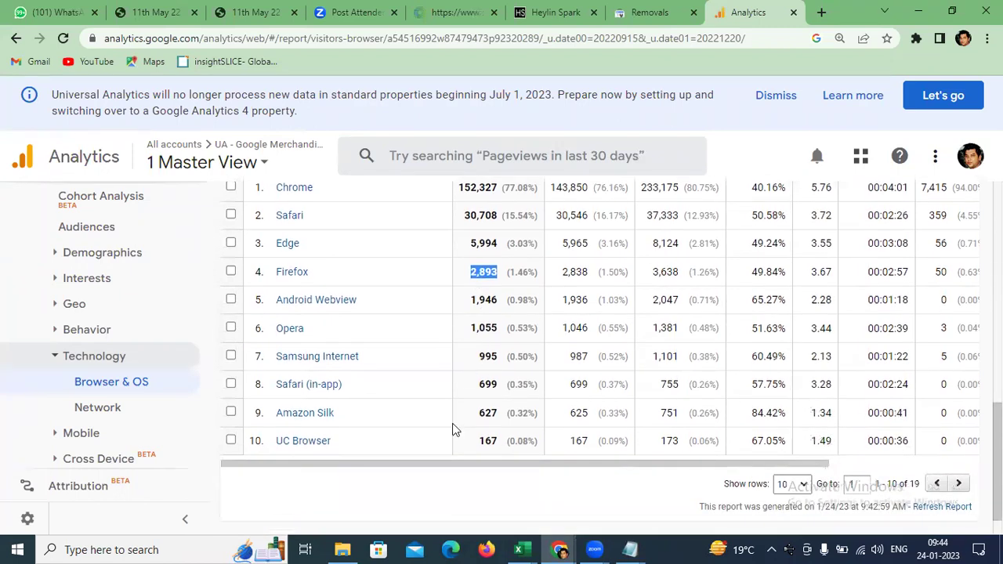
- Return to Notepad and highlight the question about Nashik users on the Home landing page
{"action": "left_click", "coordinate": [632, 548]}
{"action": "left_click", "coordinate": [23, 207]}
{"action": "left_click_drag", "start_coordinate": [23, 207], "coordinate": [289, 218]}
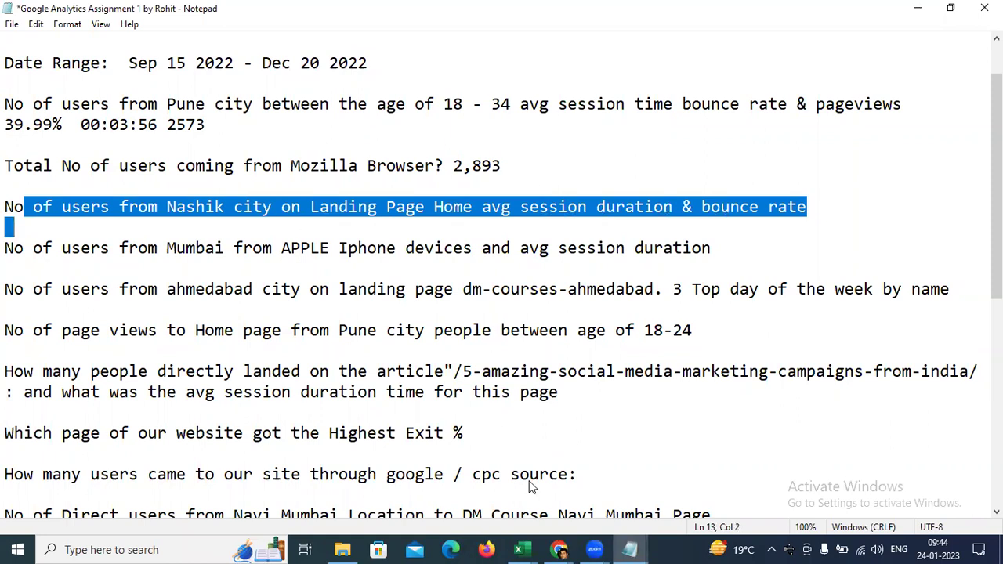
- Return to Analytics in Chrome and look through the Acquisition and Behavior report groups for the Nashik landing page data
{"action": "key", "text": "alt+Tab"}
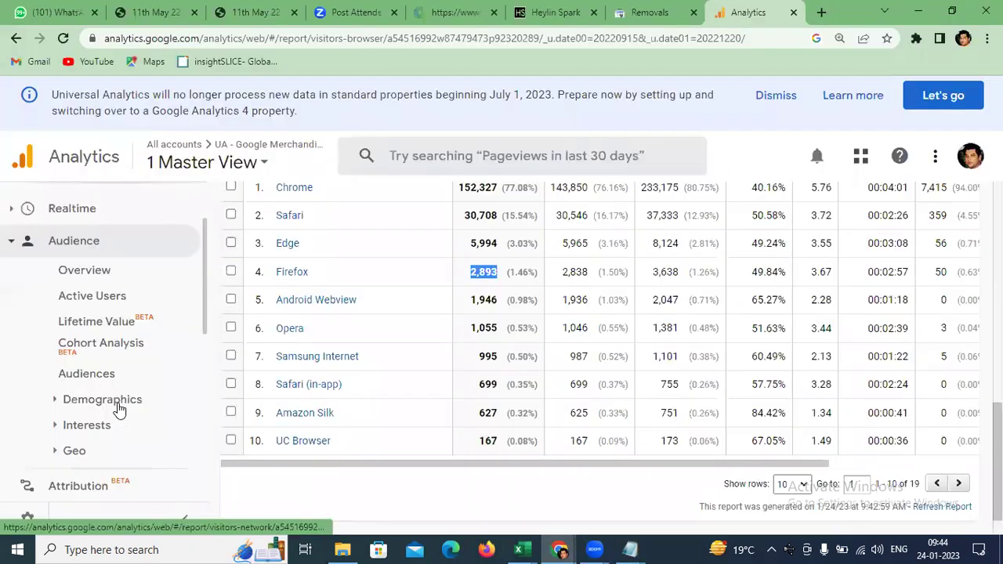
{"action": "scroll", "coordinate": [118, 297], "scroll_direction": "down", "scroll_amount": 5}
{"action": "scroll", "coordinate": [117, 298], "scroll_direction": "down", "scroll_amount": 1}
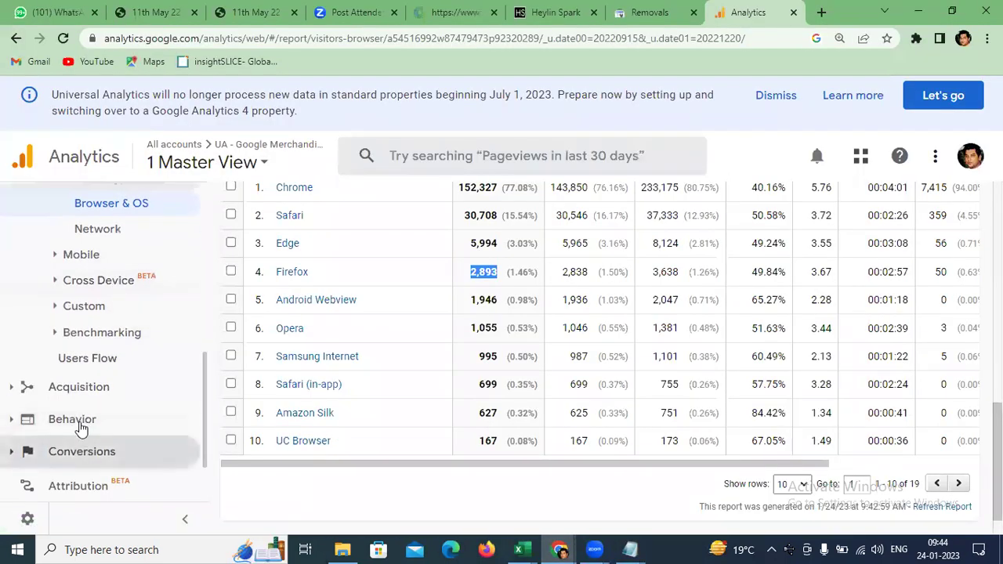
{"action": "left_click", "coordinate": [86, 397]}
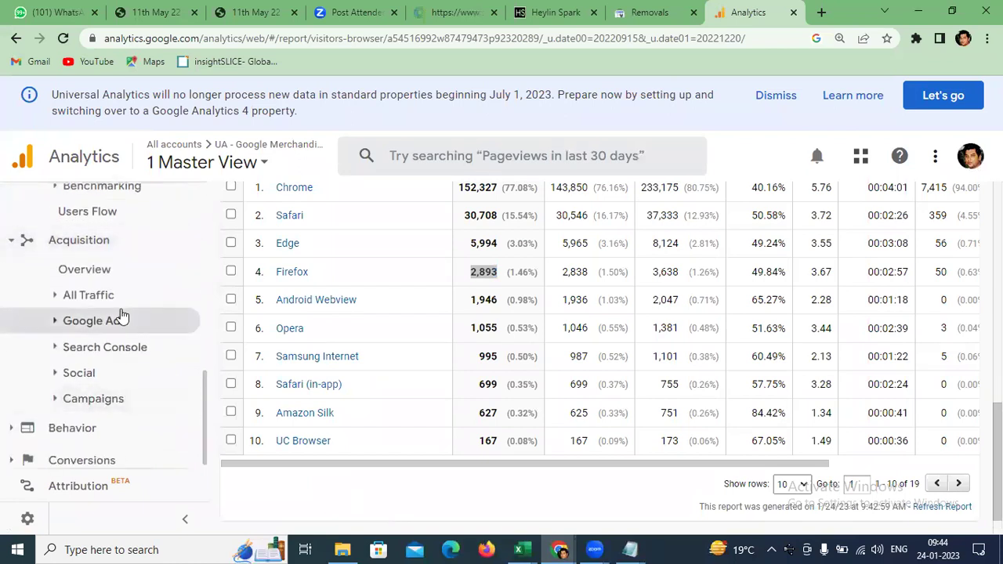
{"action": "left_click", "coordinate": [100, 429]}
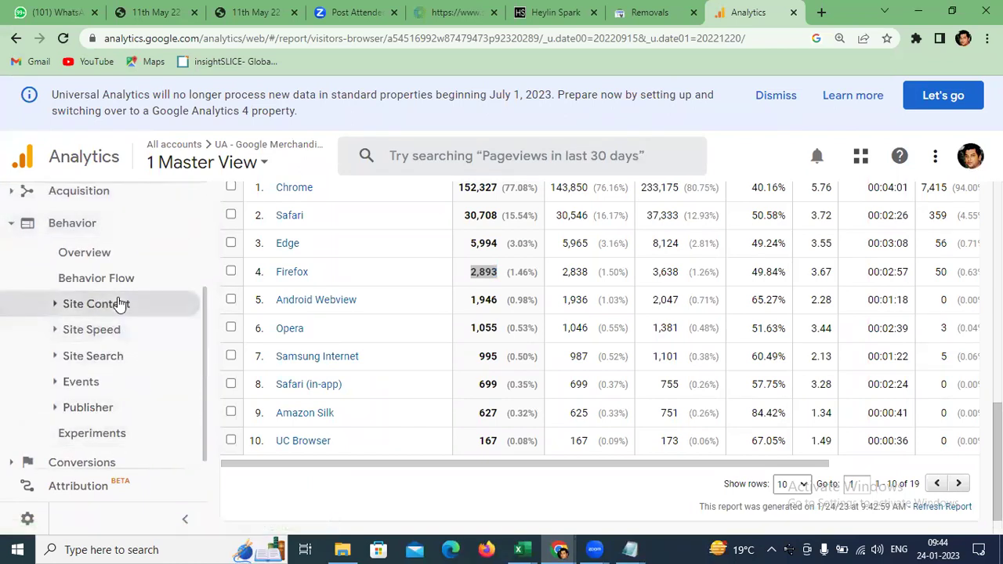
{"action": "scroll", "coordinate": [119, 304], "scroll_direction": "up", "scroll_amount": 3}
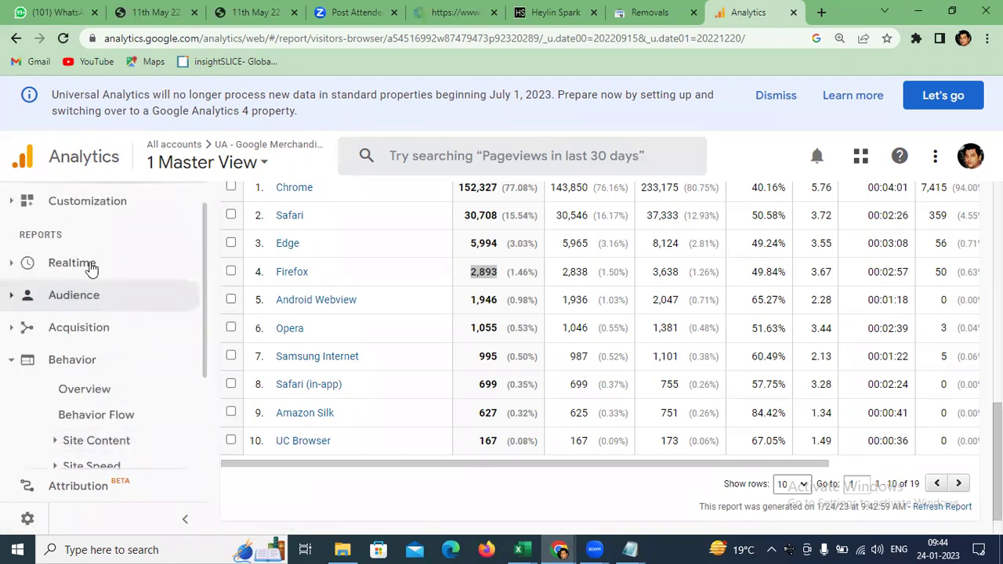
- Look through the Audience reports, including the Demographics and Geo groups, for city data
{"action": "left_click", "coordinate": [122, 306]}
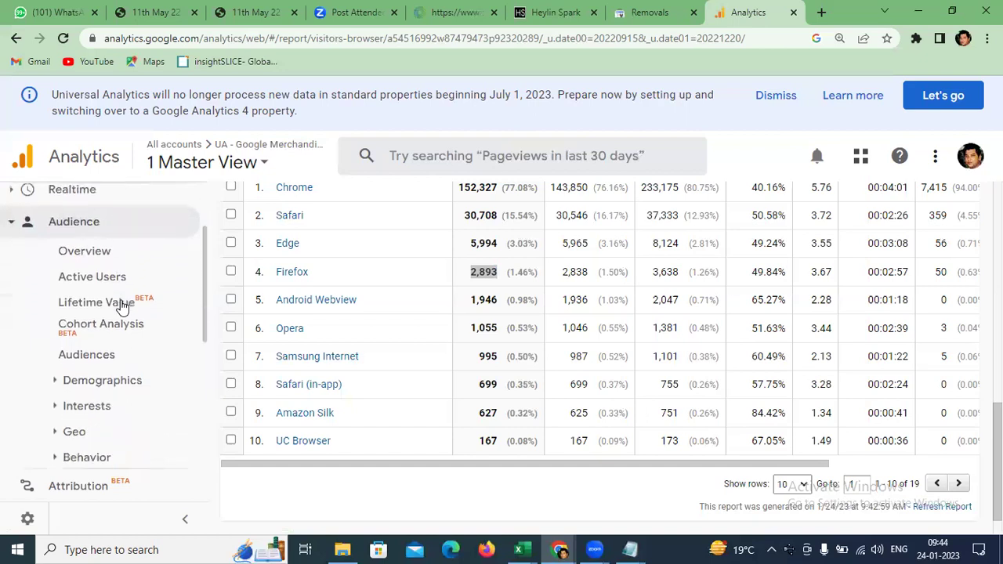
{"action": "scroll", "coordinate": [122, 306], "scroll_direction": "down", "scroll_amount": 3}
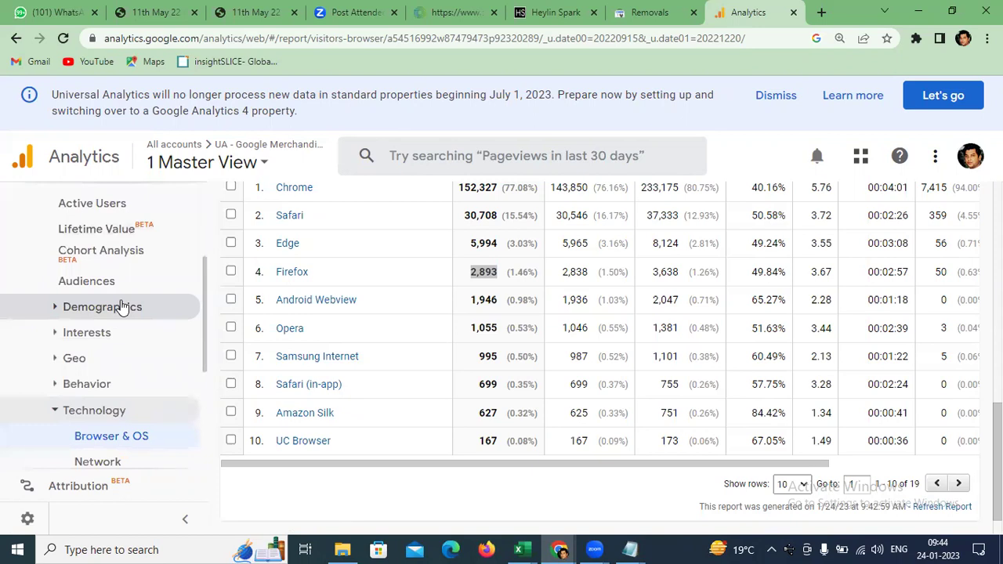
{"action": "left_click", "coordinate": [121, 306]}
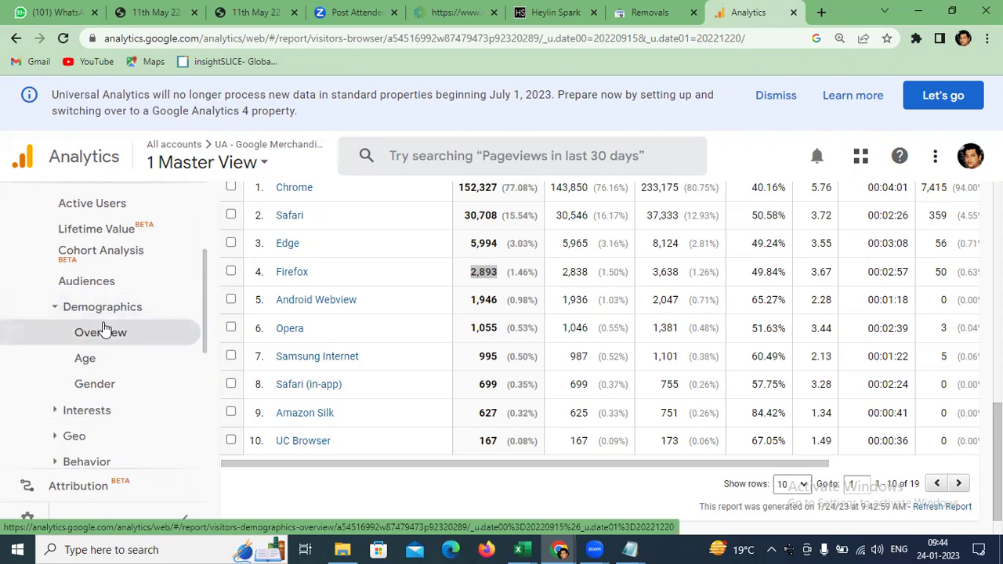
{"action": "left_click", "coordinate": [118, 308]}
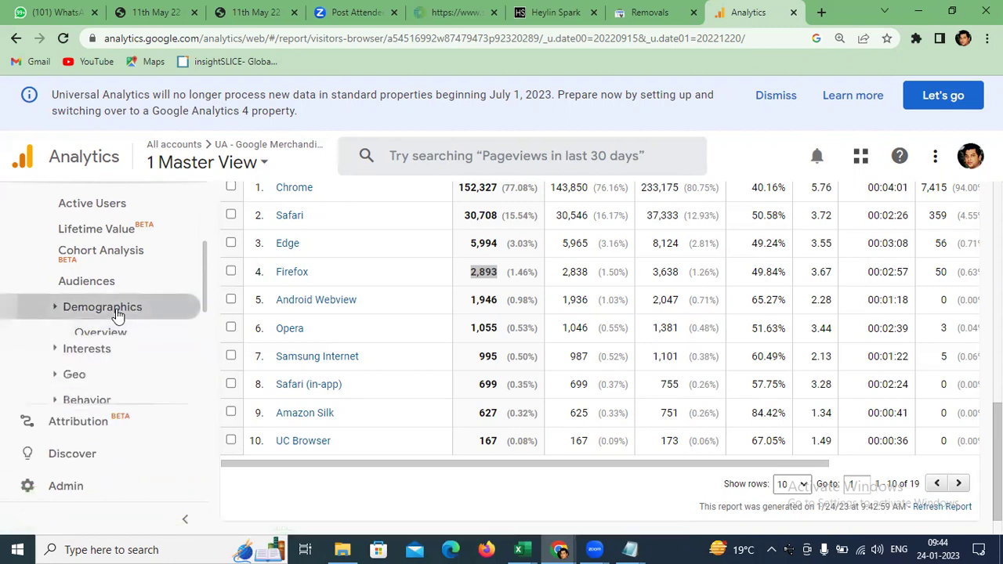
{"action": "scroll", "coordinate": [118, 314], "scroll_direction": "down", "scroll_amount": 1}
{"action": "left_click", "coordinate": [123, 288]}
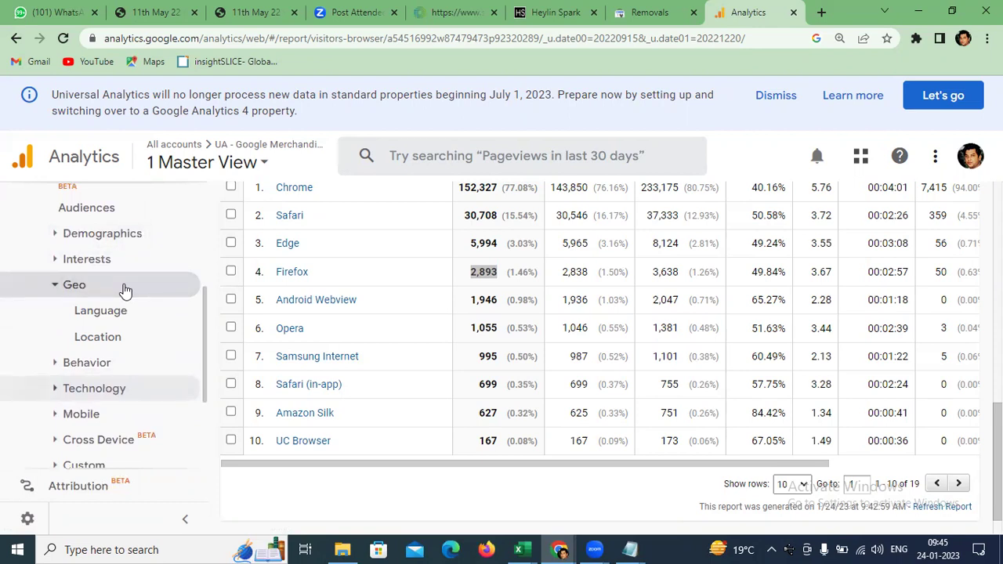
{"action": "left_click", "coordinate": [123, 288]}
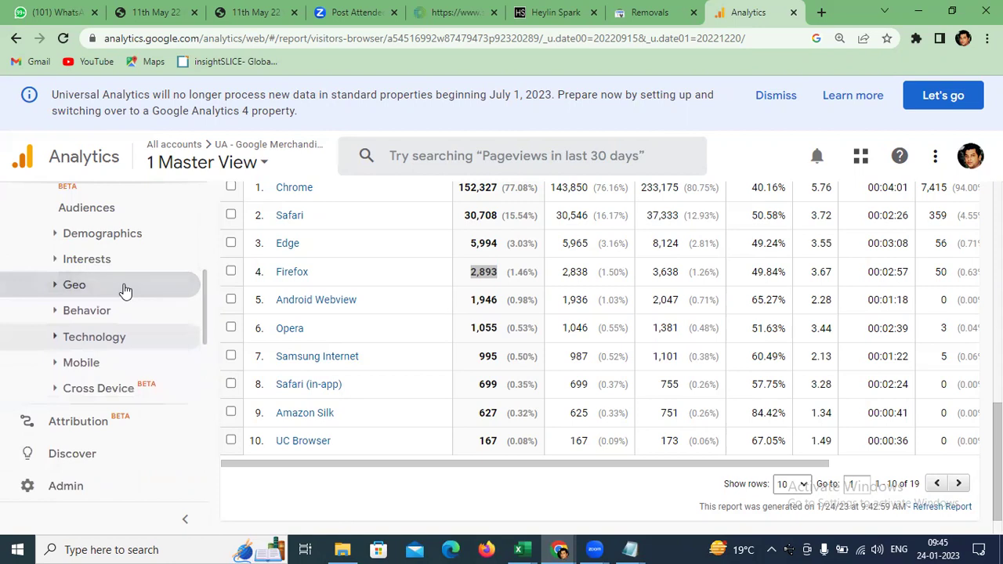
{"action": "scroll", "coordinate": [126, 292], "scroll_direction": "down", "scroll_amount": 2}
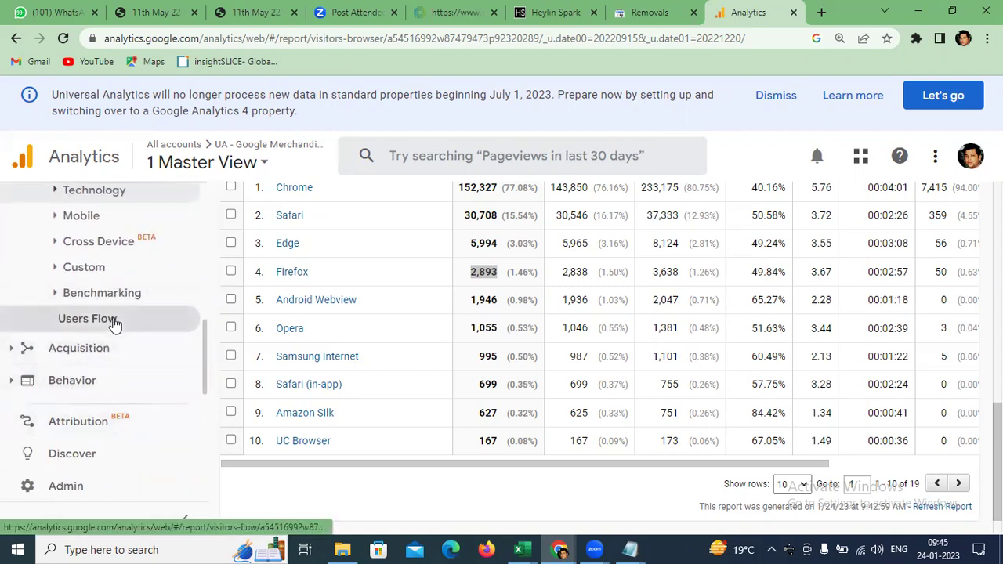
- Look through the Acquisition and Realtime report groups for a report that fits the Nashik question
{"action": "left_click", "coordinate": [104, 355]}
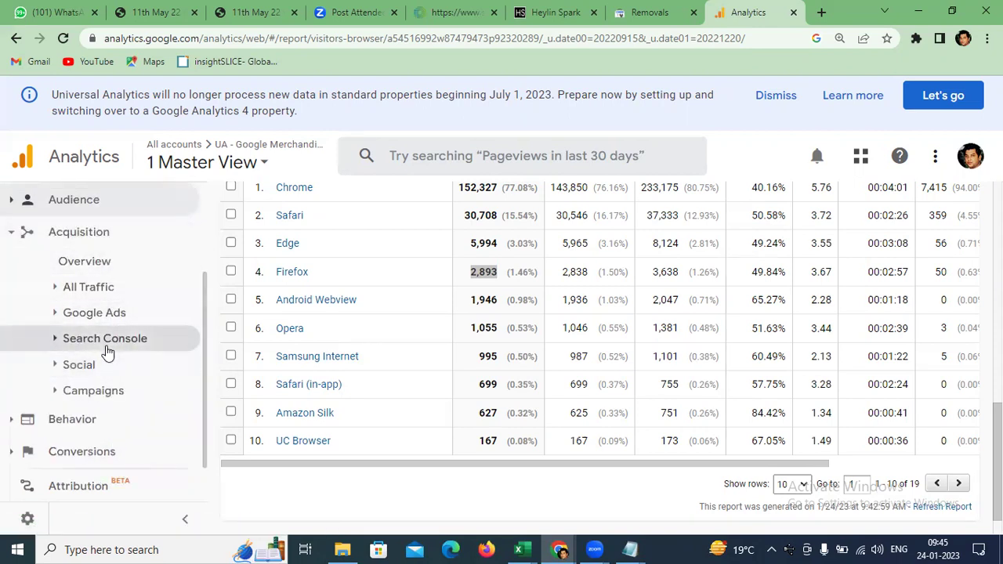
{"action": "scroll", "coordinate": [107, 353], "scroll_direction": "up", "scroll_amount": 3}
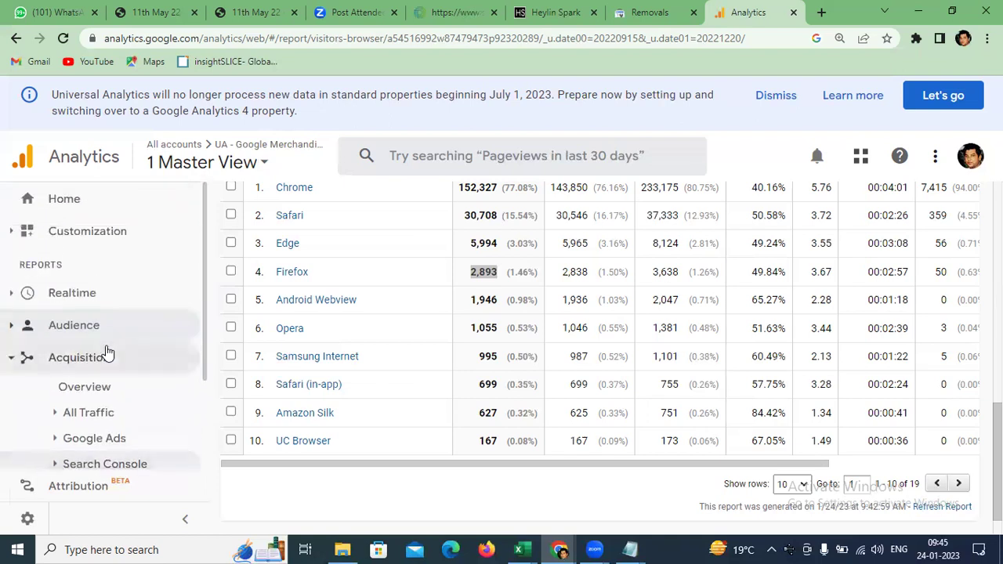
{"action": "left_click", "coordinate": [108, 304]}
{"action": "scroll", "coordinate": [105, 307], "scroll_direction": "down", "scroll_amount": 1}
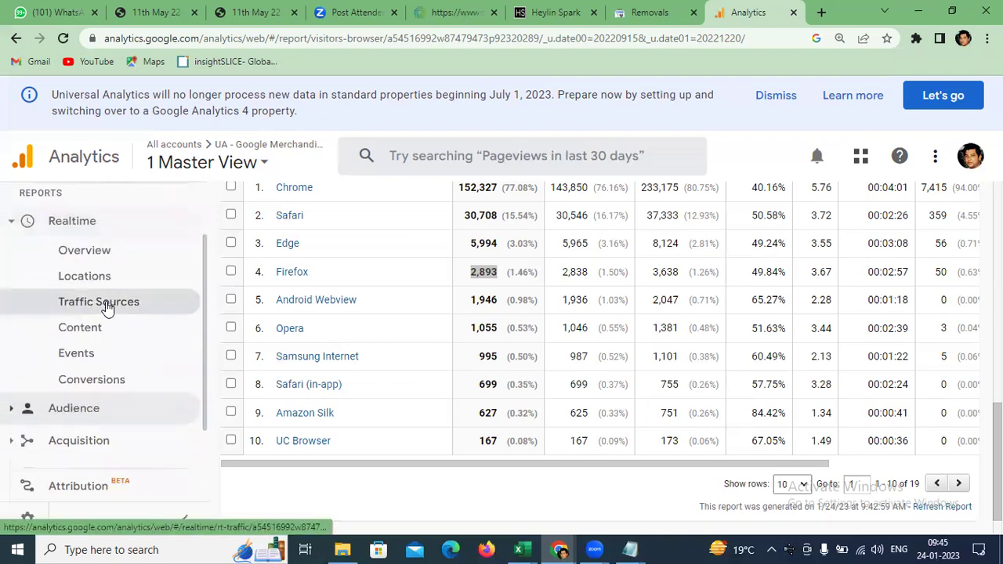
{"action": "scroll", "coordinate": [103, 325], "scroll_direction": "down", "scroll_amount": 1}
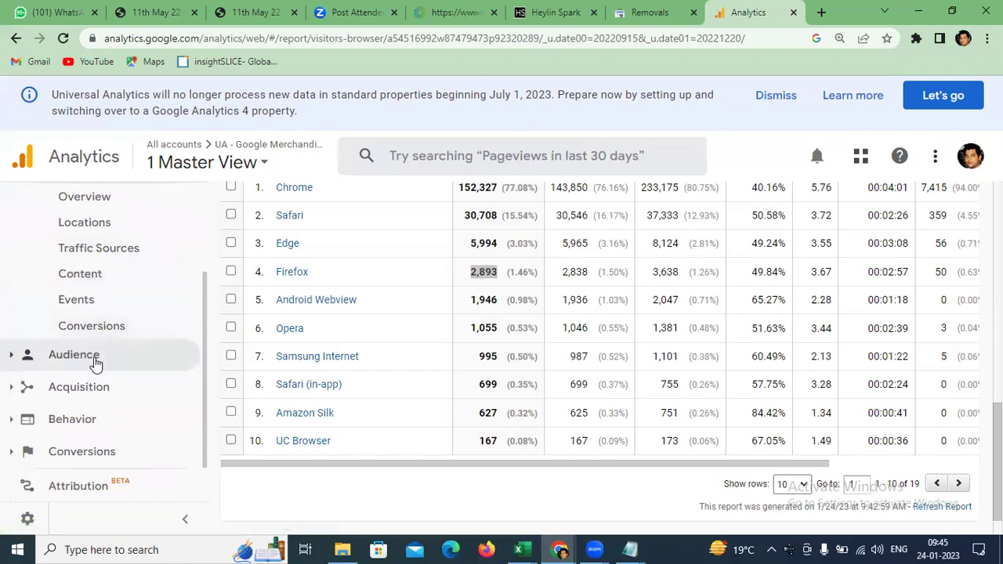
- Open the Location report among the Audience Geo reports
{"action": "left_click", "coordinate": [63, 358]}
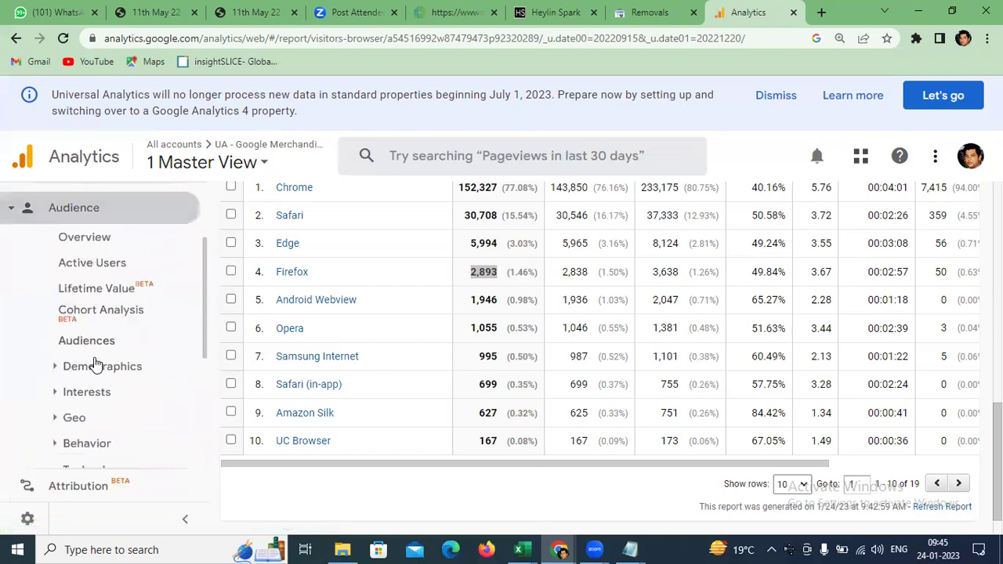
{"action": "left_click", "coordinate": [82, 413]}
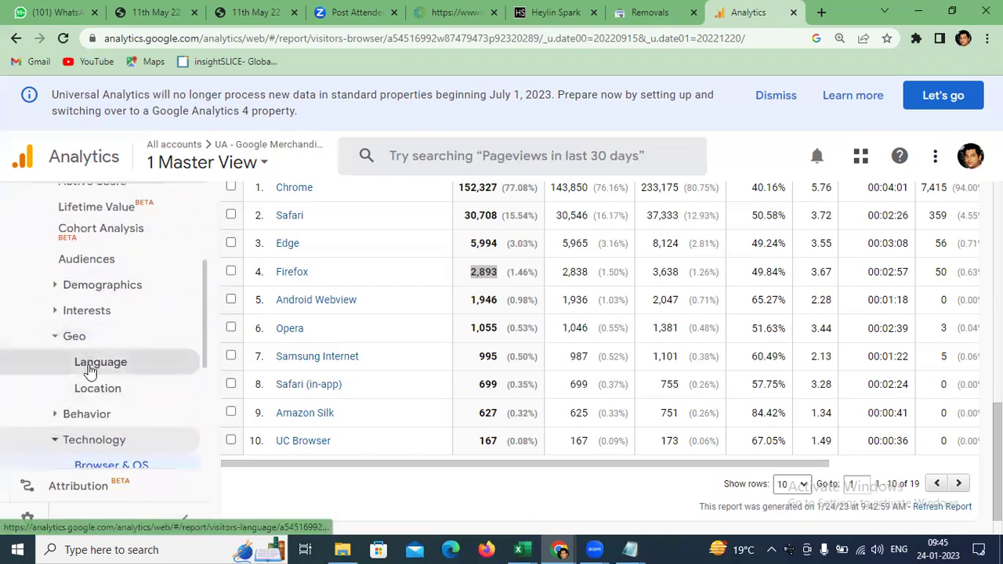
{"action": "left_click", "coordinate": [93, 390]}
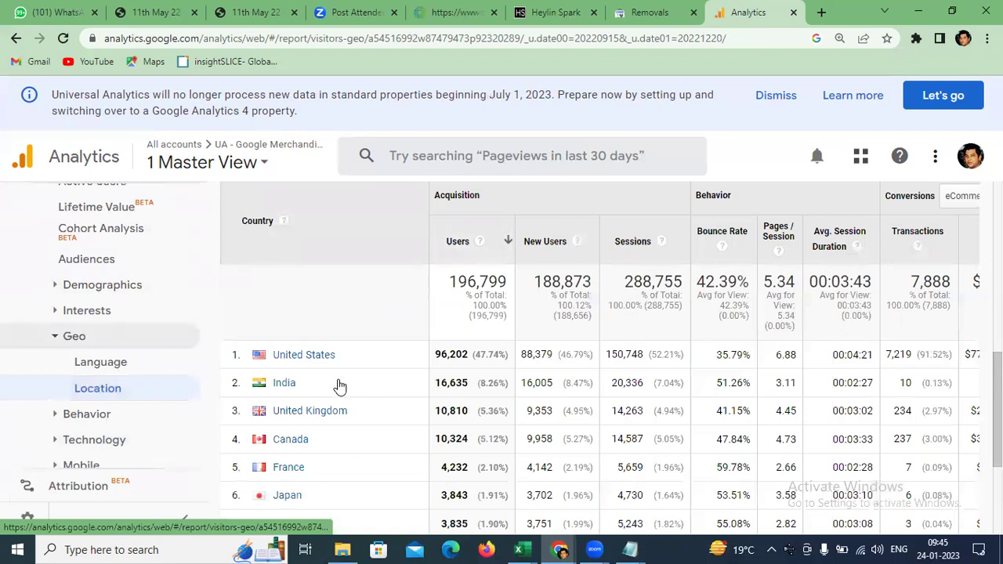
- Drill down into India in the Location report and set the primary dimension to City
{"action": "left_click", "coordinate": [282, 383]}
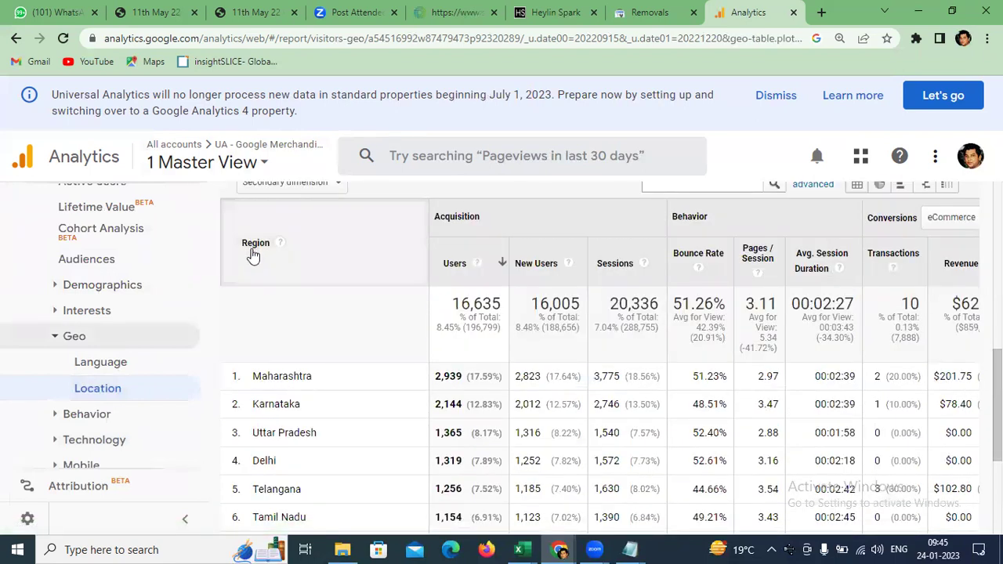
{"action": "scroll", "coordinate": [363, 253], "scroll_direction": "up", "scroll_amount": 2}
{"action": "left_click", "coordinate": [360, 303]}
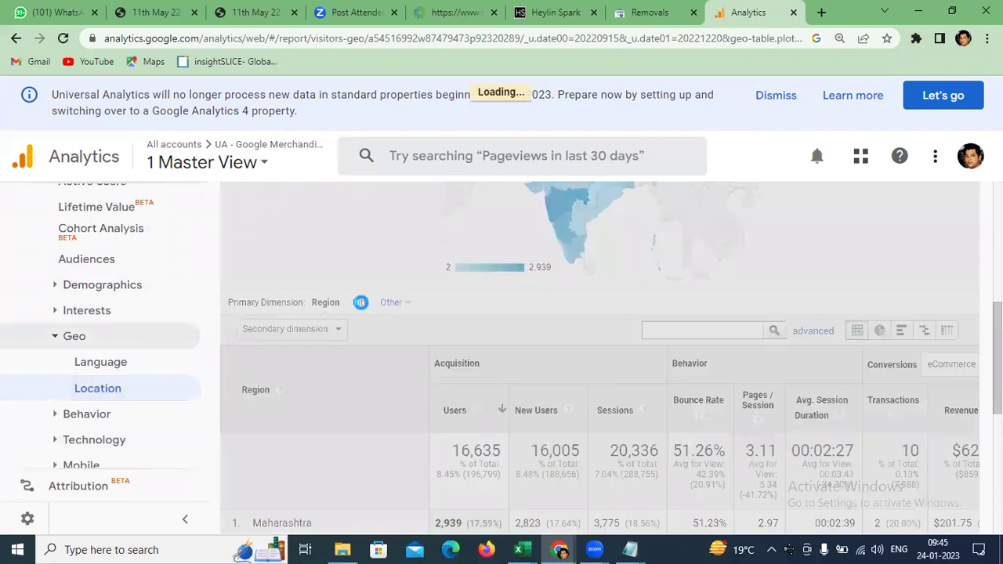
- Look through the first ten rows of the India city table for Nashik
{"action": "scroll", "coordinate": [361, 303], "scroll_direction": "down", "scroll_amount": 1}
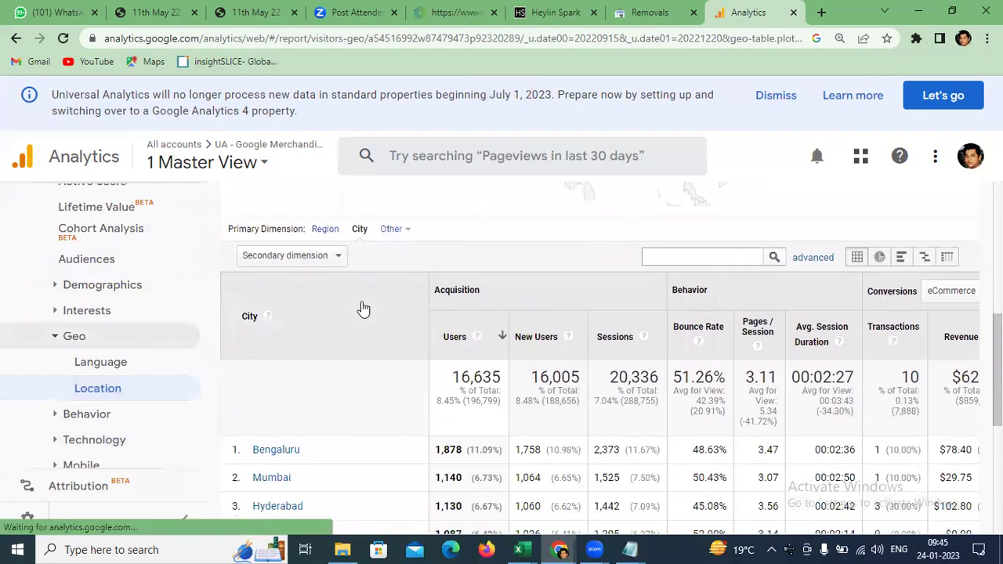
{"action": "scroll", "coordinate": [362, 307], "scroll_direction": "down", "scroll_amount": 2}
{"action": "scroll", "coordinate": [361, 307], "scroll_direction": "down", "scroll_amount": 1}
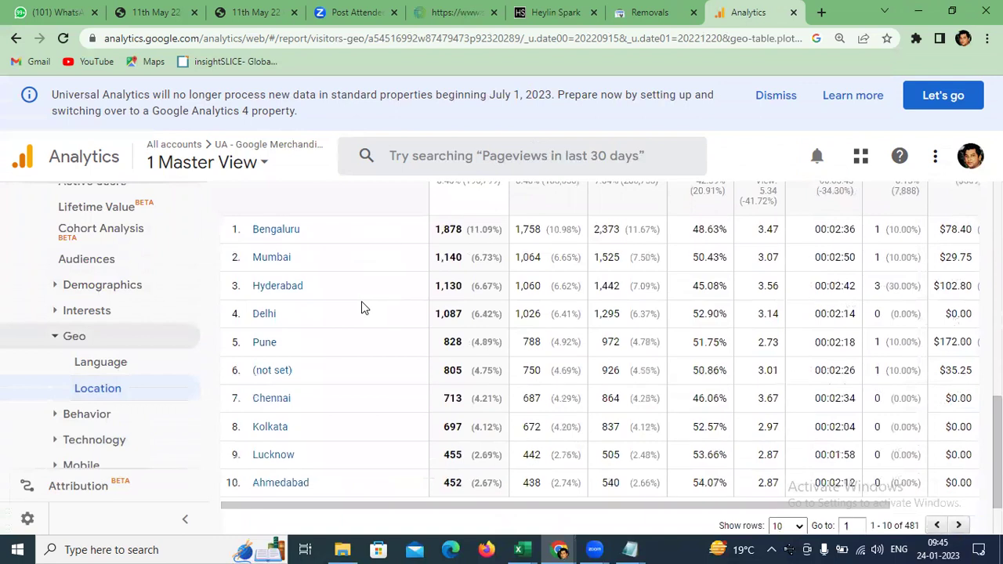
{"action": "scroll", "coordinate": [316, 338], "scroll_direction": "down", "scroll_amount": 1}
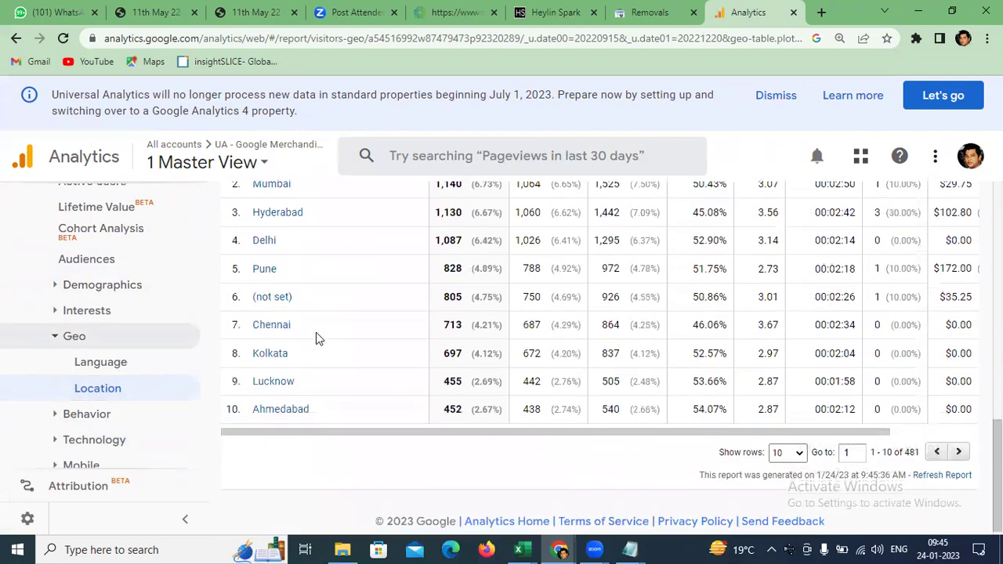
{"action": "left_click", "coordinate": [799, 453]}
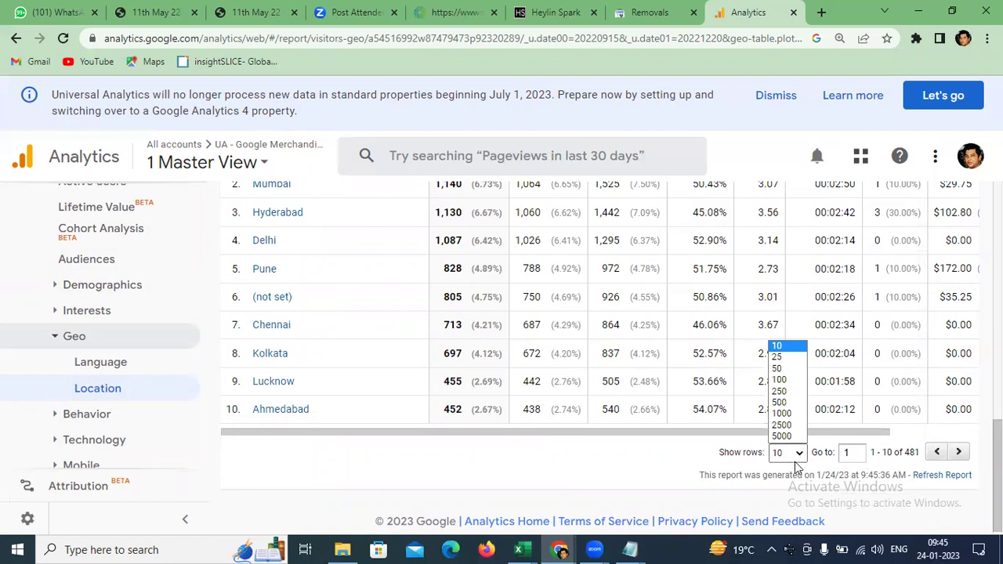
{"action": "left_click", "coordinate": [660, 453]}
{"action": "scroll", "coordinate": [134, 384], "scroll_direction": "up", "scroll_amount": 3}
{"action": "scroll", "coordinate": [400, 332], "scroll_direction": "up", "scroll_amount": 1}
{"action": "scroll", "coordinate": [401, 331], "scroll_direction": "up", "scroll_amount": 4}
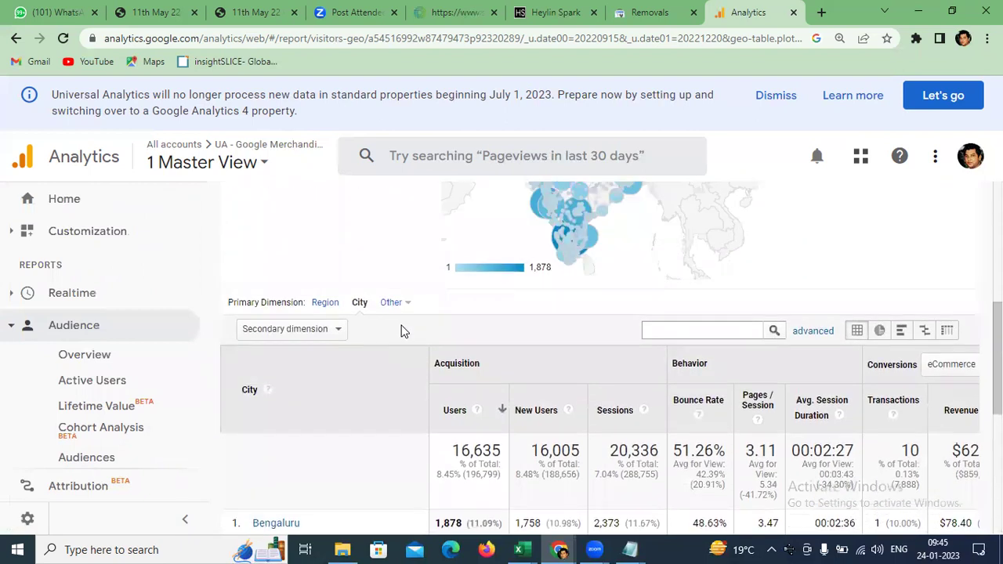
{"action": "scroll", "coordinate": [400, 332], "scroll_direction": "down", "scroll_amount": 5}
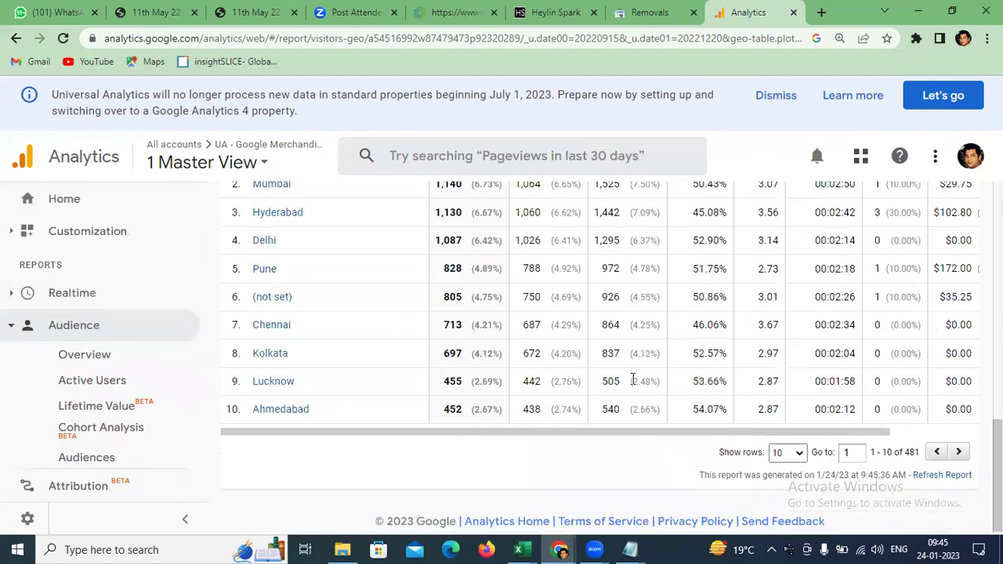
- Show 25 rows in the India city table and look for Nashik
{"action": "left_click", "coordinate": [790, 453]}
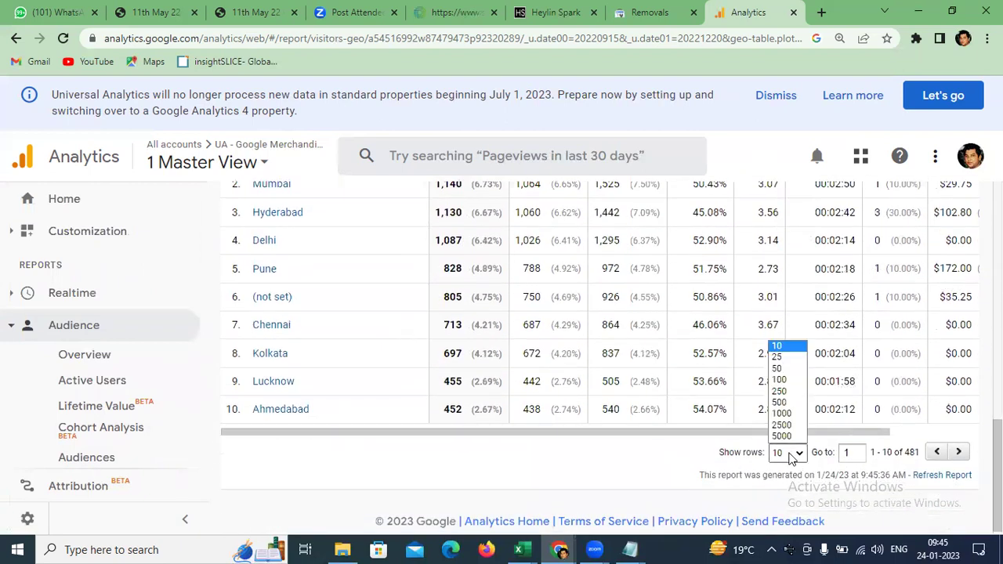
{"action": "left_click", "coordinate": [777, 357]}
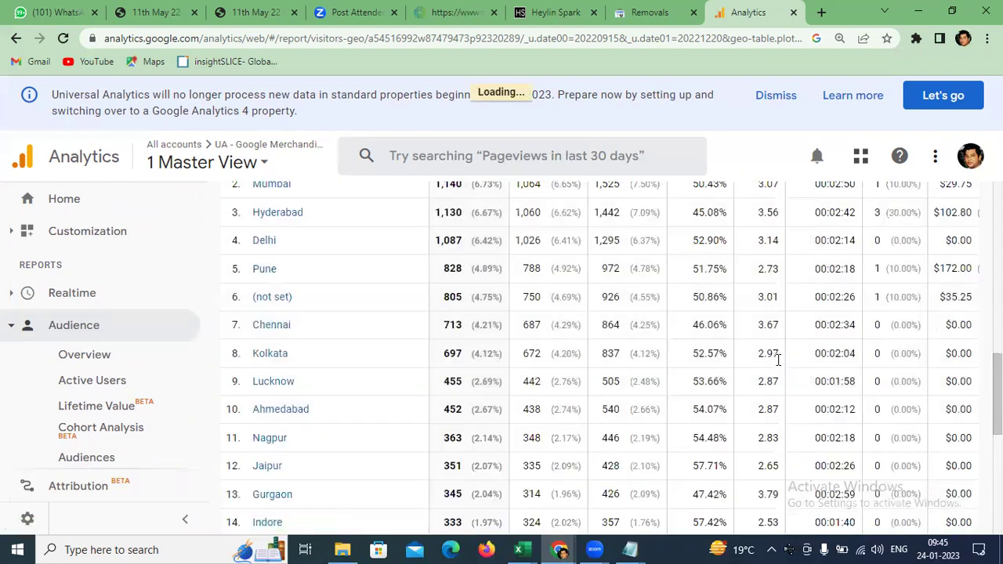
{"action": "scroll", "coordinate": [343, 451], "scroll_direction": "down", "scroll_amount": 3}
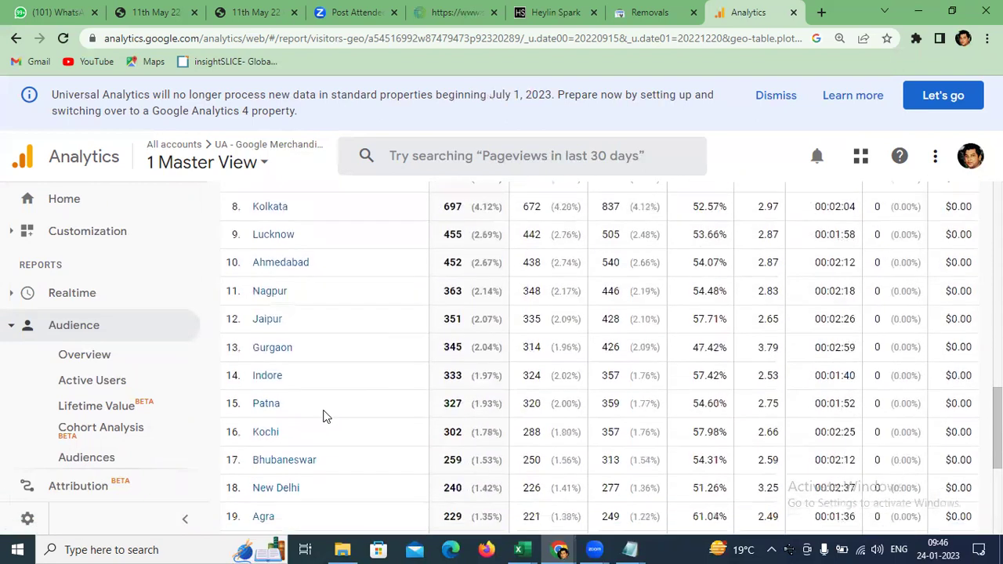
{"action": "scroll", "coordinate": [326, 416], "scroll_direction": "down", "scroll_amount": 3}
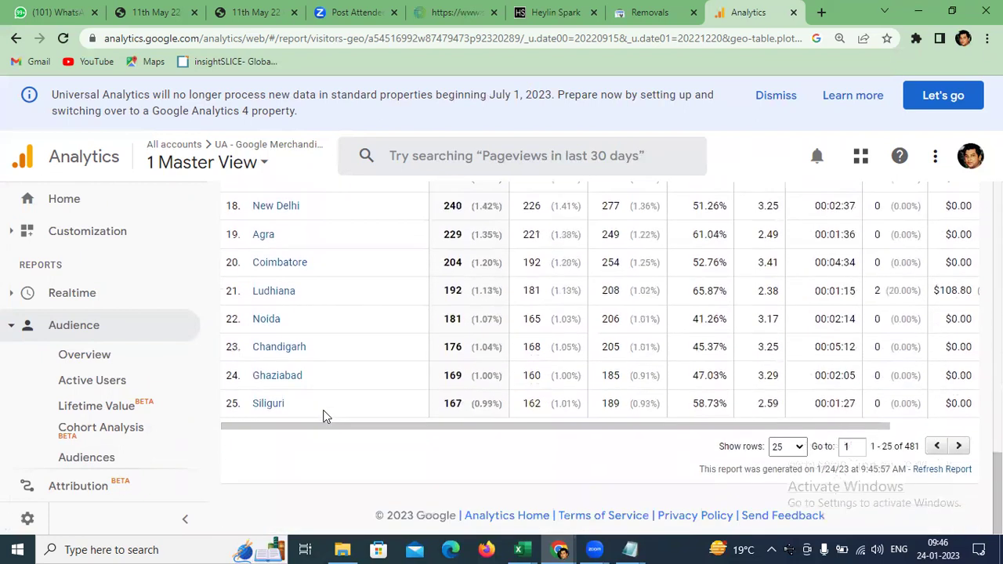
- Show 50 rows in the India city table and find the Nashik row
{"action": "left_click", "coordinate": [787, 446]}
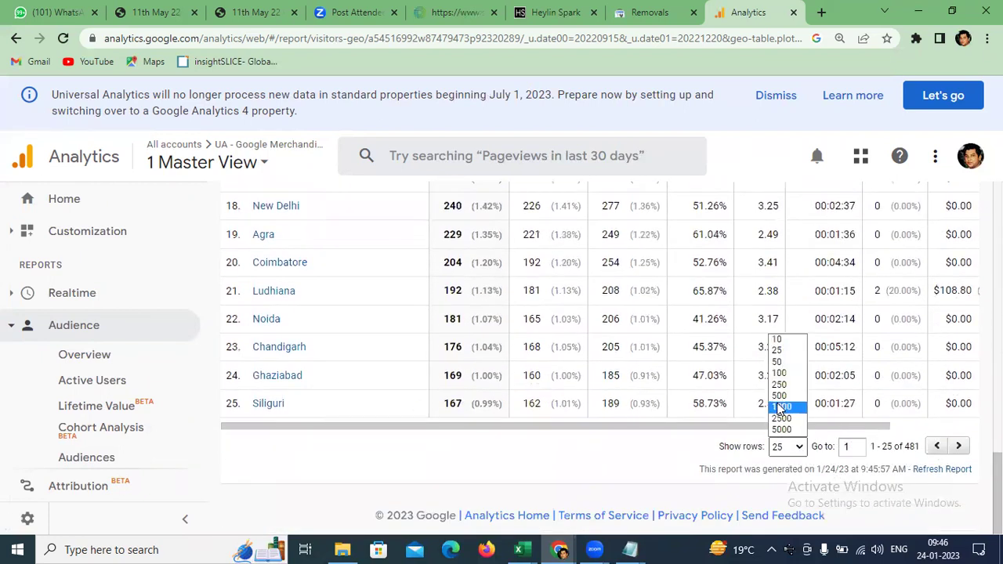
{"action": "left_click", "coordinate": [781, 361]}
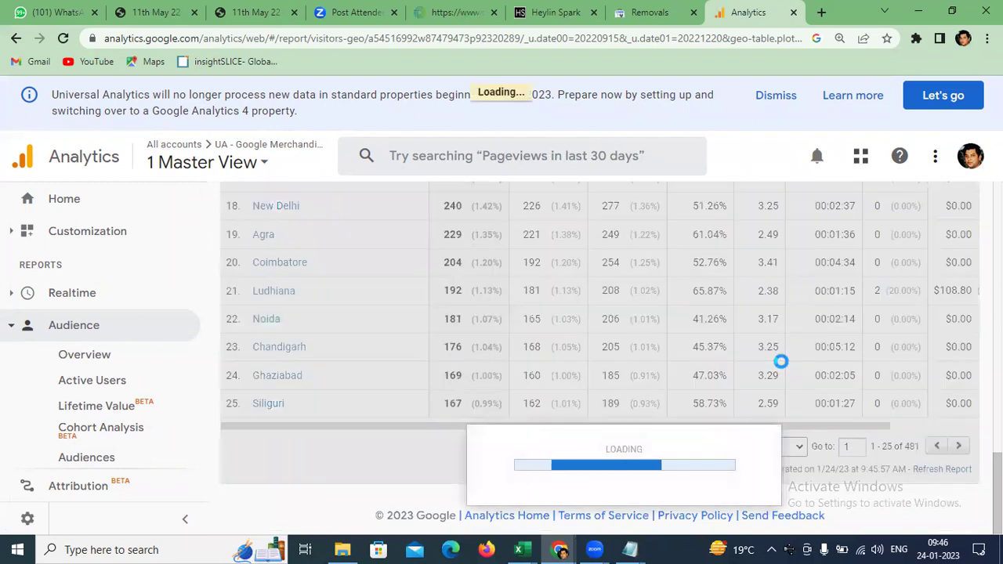
{"action": "scroll", "coordinate": [365, 342], "scroll_direction": "down", "scroll_amount": 5}
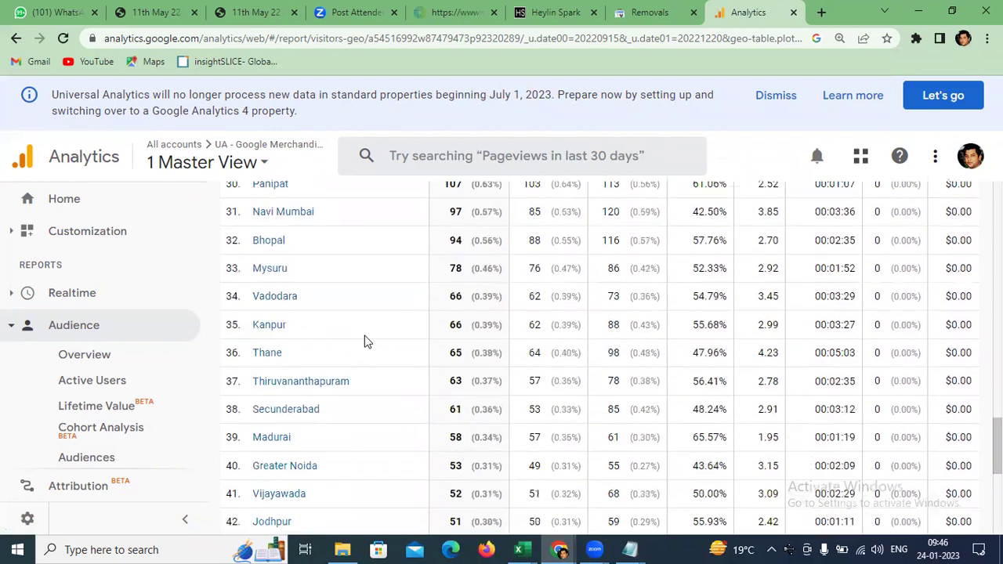
{"action": "scroll", "coordinate": [364, 342], "scroll_direction": "down", "scroll_amount": 2}
{"action": "scroll", "coordinate": [364, 342], "scroll_direction": "down", "scroll_amount": 1}
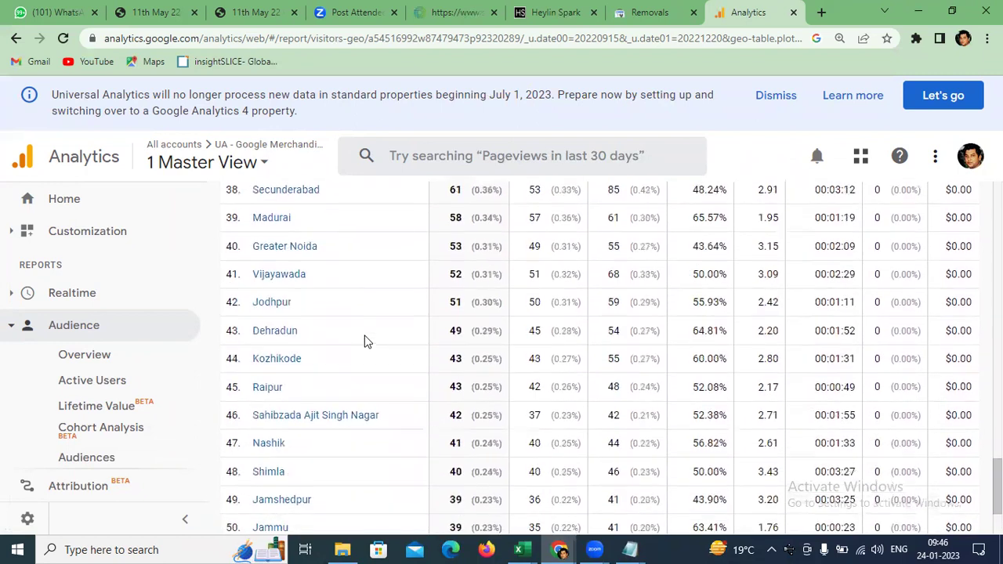
- Take the Nashik user count from the city table and enter 41 under the Nashik question in the Notepad assignment
{"action": "left_click_drag", "start_coordinate": [450, 447], "coordinate": [467, 445]}
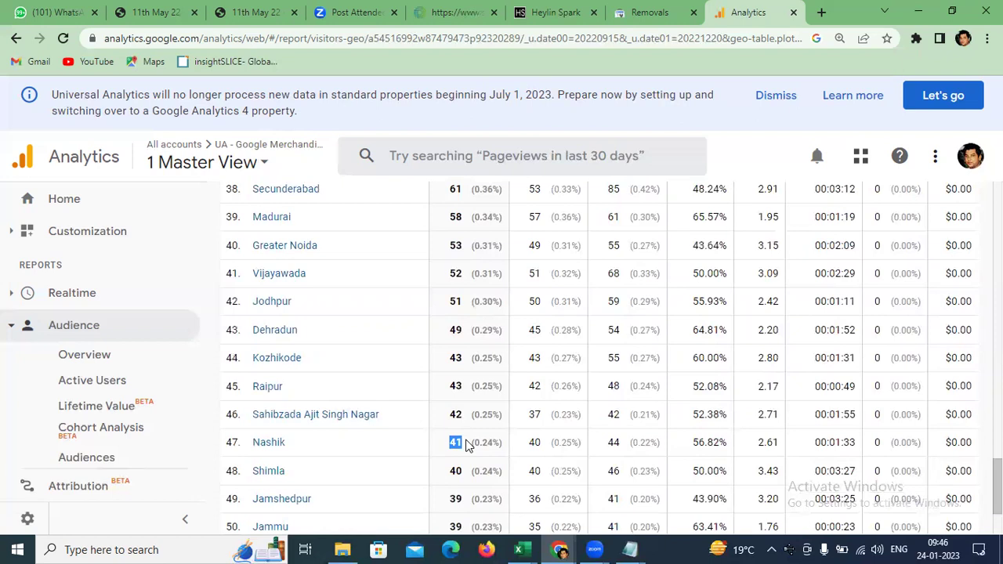
{"action": "left_click", "coordinate": [630, 549]}
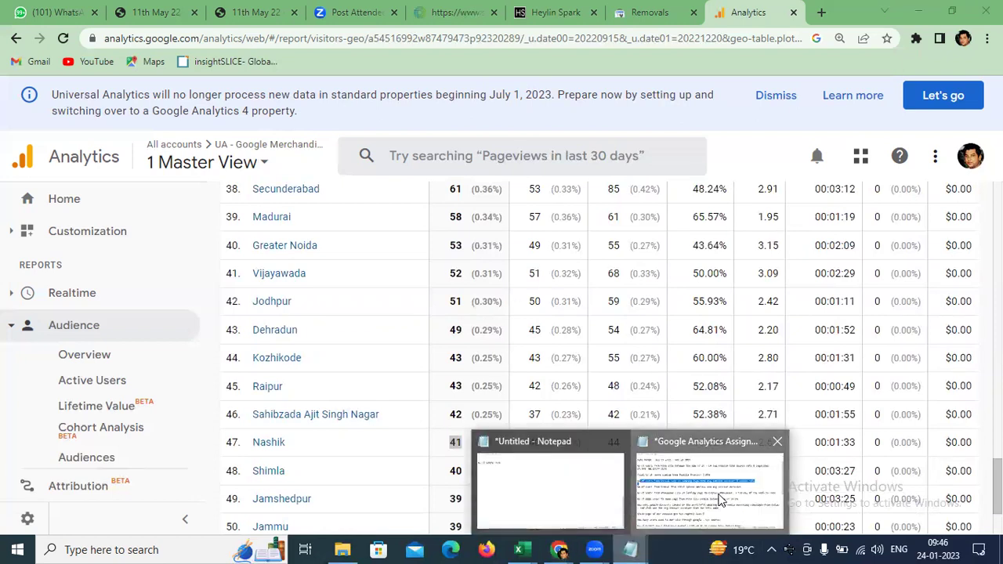
{"action": "left_click", "coordinate": [721, 499]}
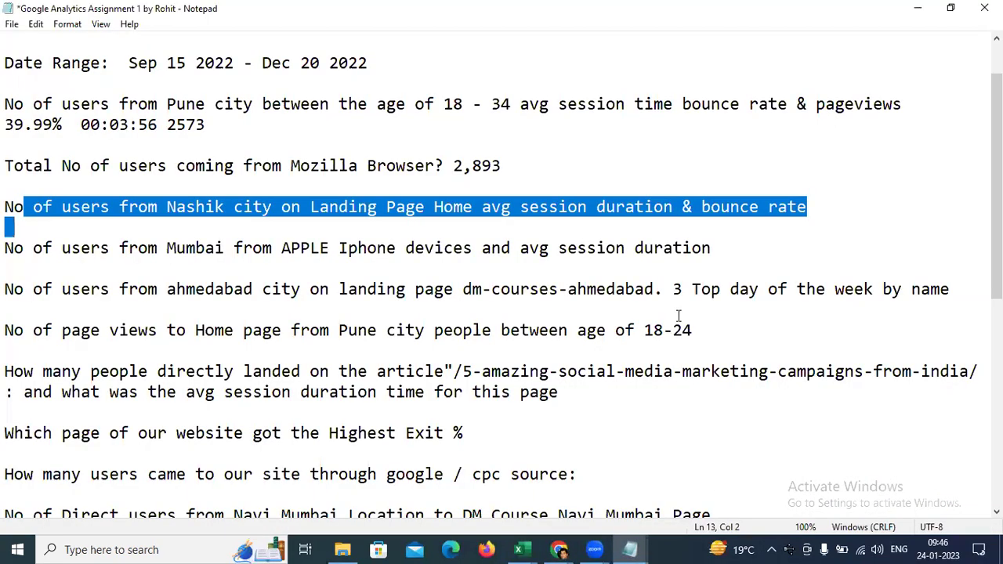
{"action": "left_click", "coordinate": [857, 211]}
{"action": "key", "text": "Return"}
{"action": "type", "text": "41"}
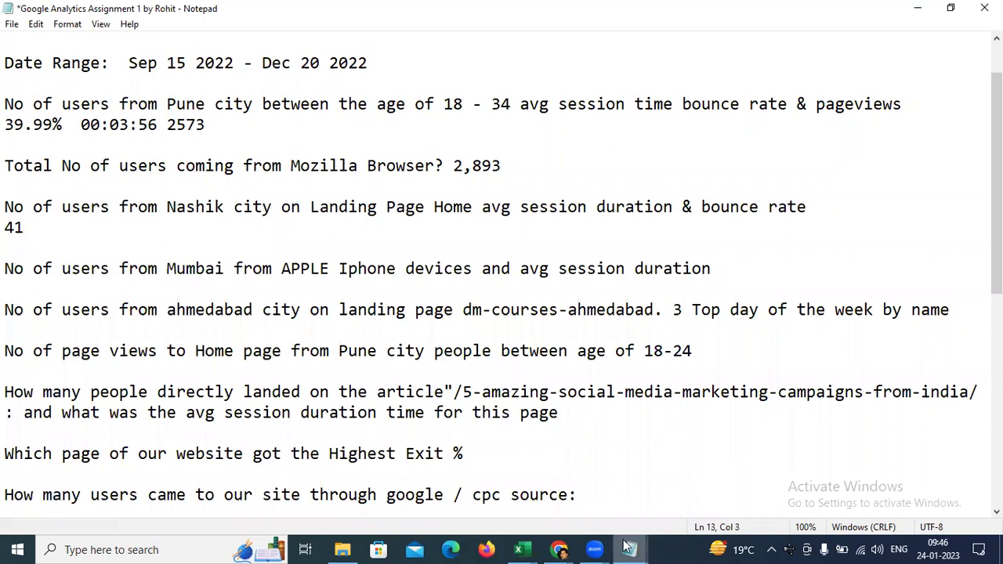
- Copy Nashik's bounce rate, 56.82%, from the Analytics city table and paste it after 41 in the Notepad assignment
{"action": "left_click", "coordinate": [559, 547]}
{"action": "left_click", "coordinate": [502, 482]}
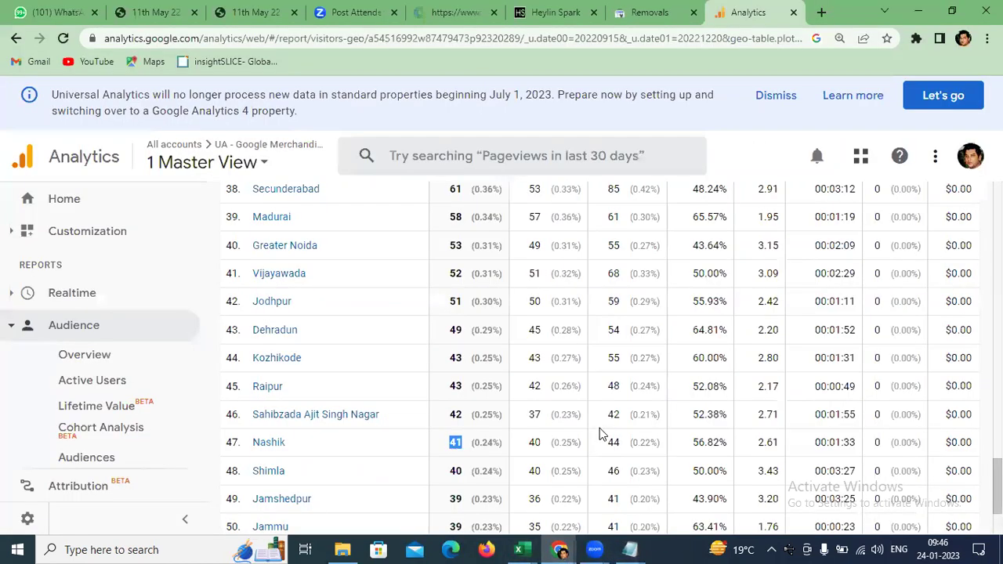
{"action": "scroll", "coordinate": [624, 438], "scroll_direction": "up", "scroll_amount": 1}
{"action": "scroll", "coordinate": [624, 435], "scroll_direction": "down", "scroll_amount": 1}
{"action": "left_click_drag", "start_coordinate": [692, 442], "coordinate": [729, 446]}
{"action": "key", "text": "ctrl+c"}
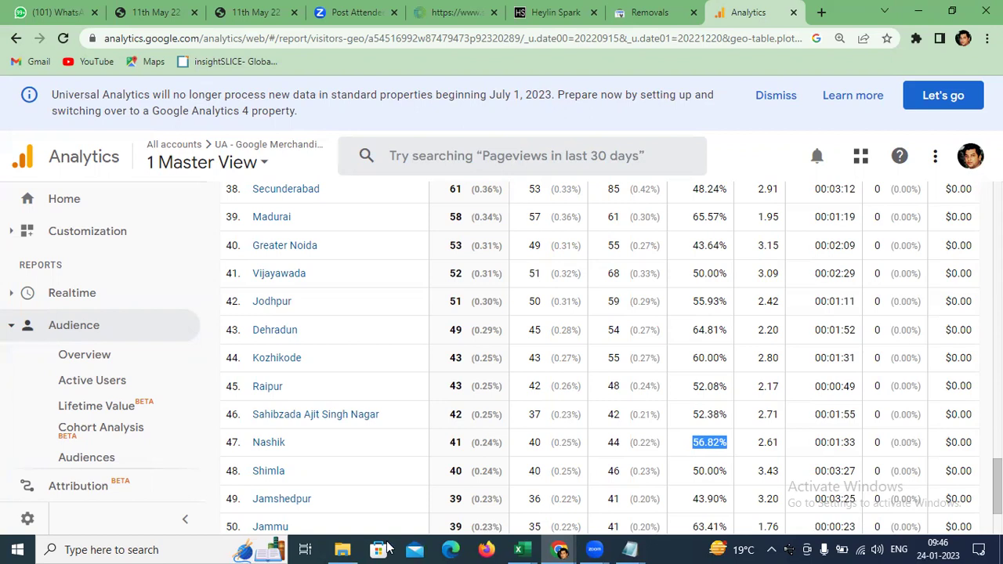
{"action": "mouse_move", "coordinate": [626, 547]}
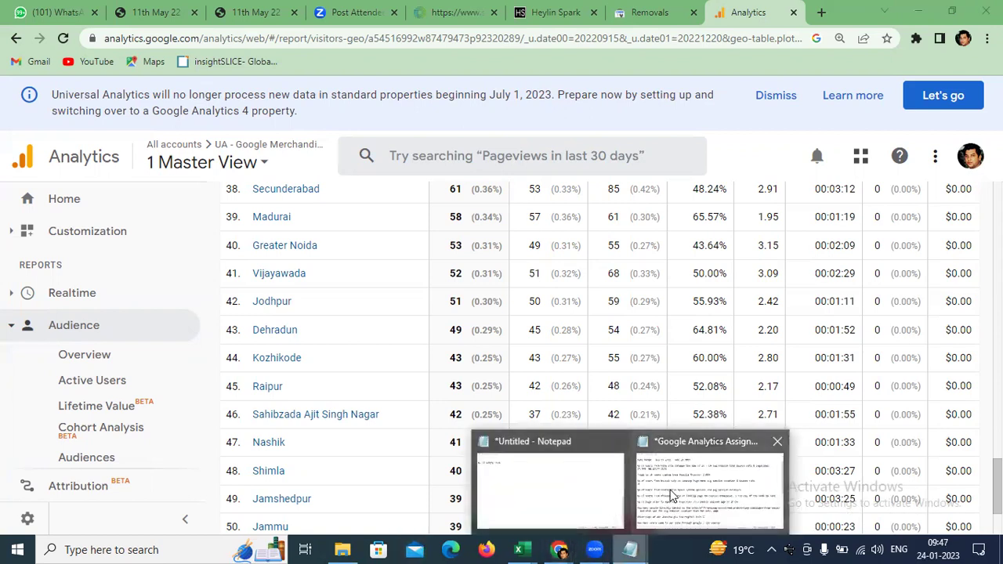
{"action": "left_click", "coordinate": [698, 478]}
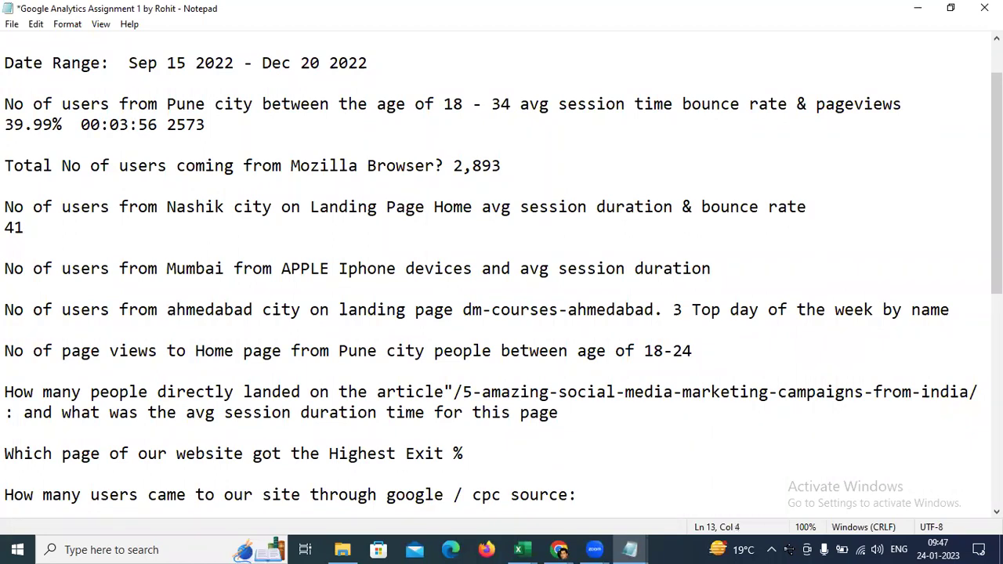
{"action": "key", "text": "ctrl+v"}
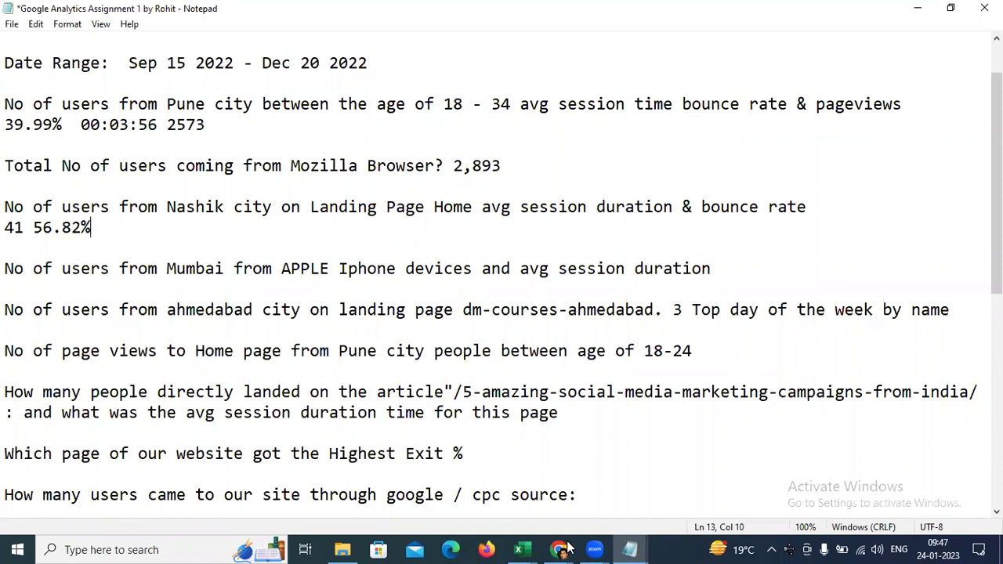
- Switch back to Analytics and select Nashik's average session duration, 00:01:33, in the city table
{"action": "mouse_move", "coordinate": [633, 548]}
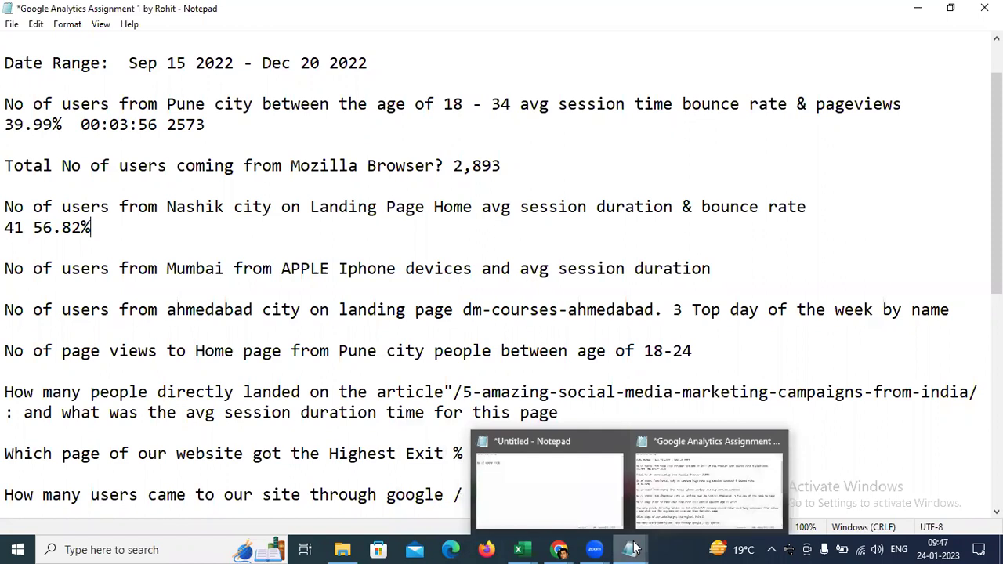
{"action": "left_click", "coordinate": [559, 549]}
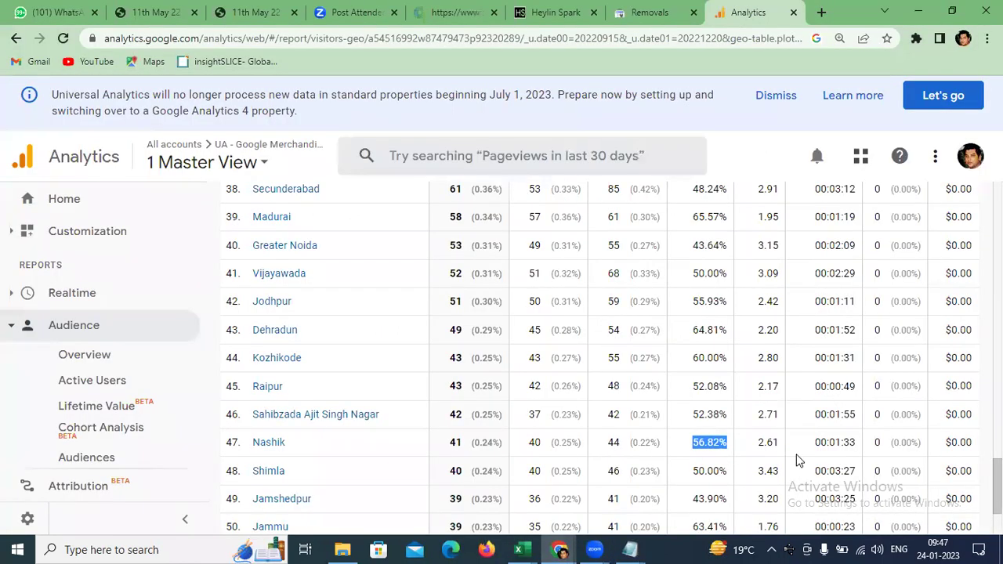
{"action": "triple_click", "coordinate": [844, 443]}
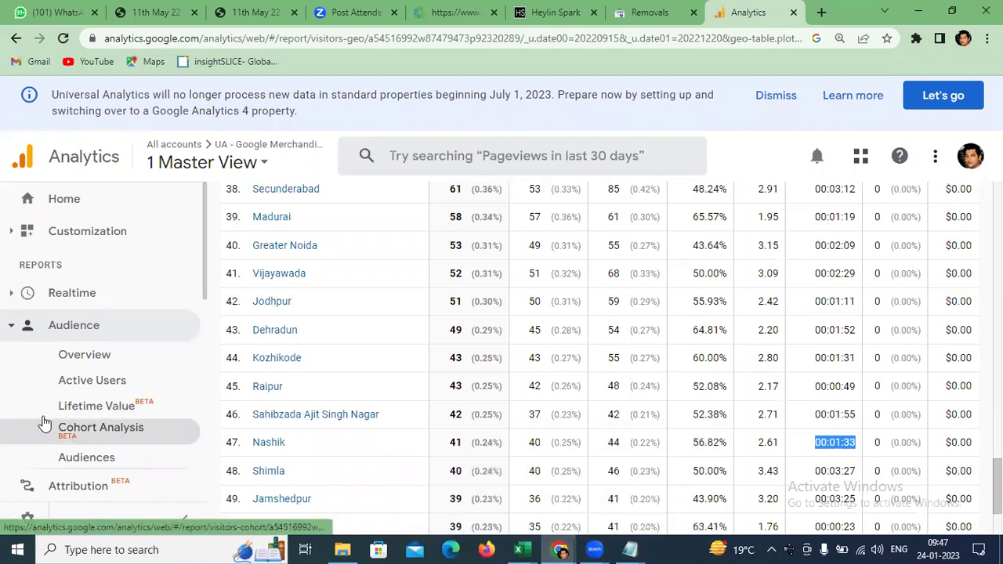
- Open the Landing Pages report in the Site Content group of the Behavior reports and find the /home row
{"action": "scroll", "coordinate": [95, 327], "scroll_direction": "down", "scroll_amount": 2}
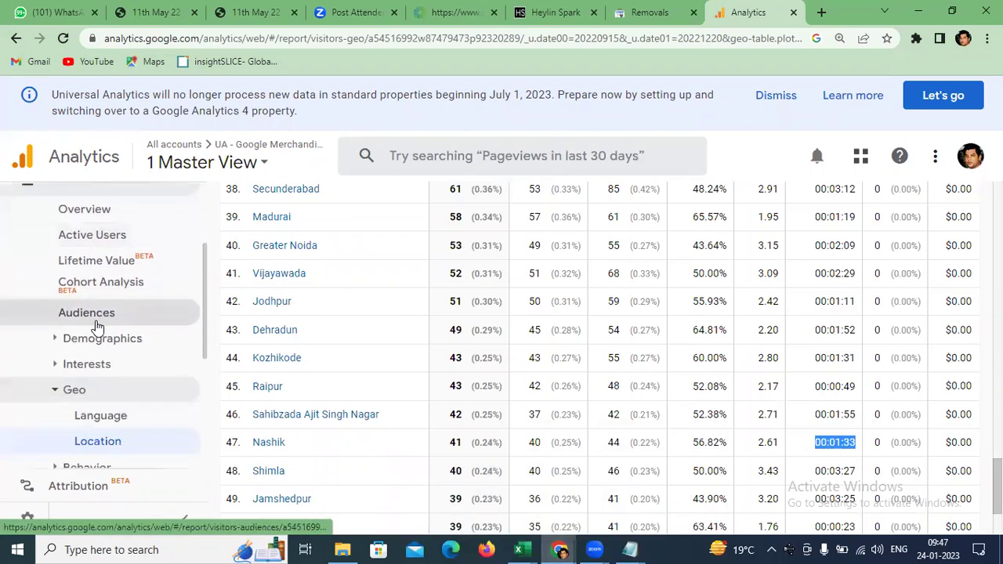
{"action": "scroll", "coordinate": [98, 327], "scroll_direction": "down", "scroll_amount": 1}
{"action": "scroll", "coordinate": [98, 327], "scroll_direction": "down", "scroll_amount": 3}
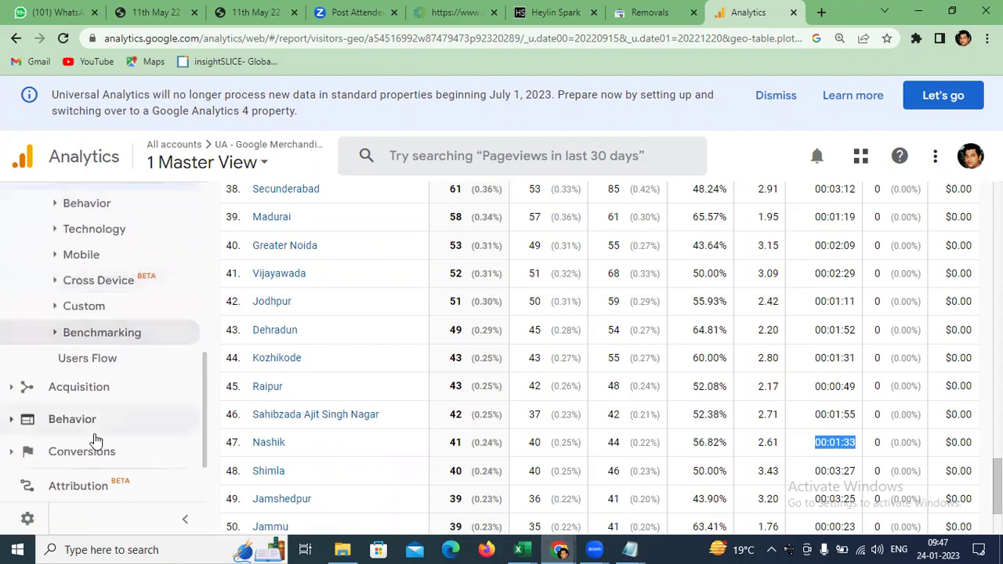
{"action": "left_click", "coordinate": [97, 385]}
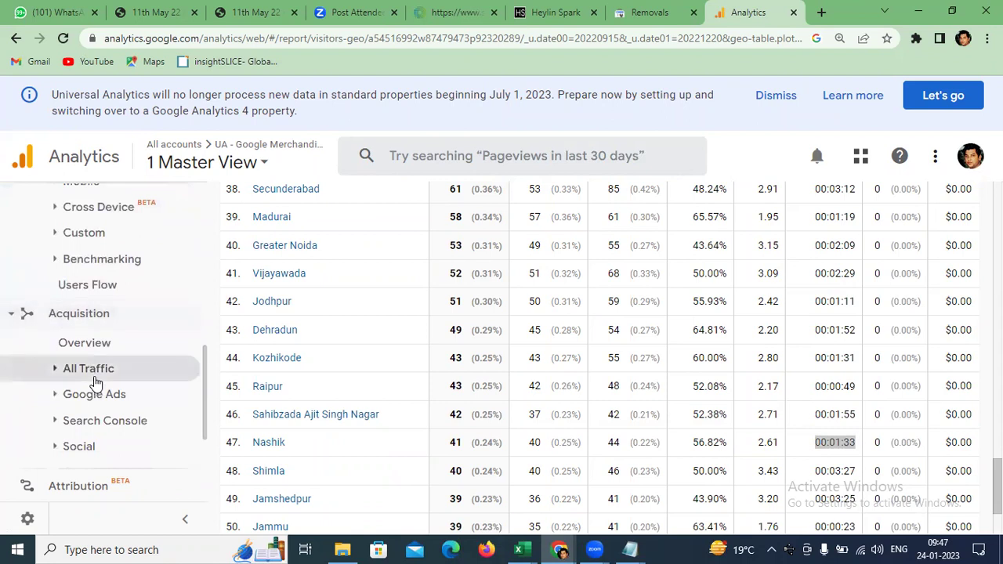
{"action": "left_click", "coordinate": [97, 326]}
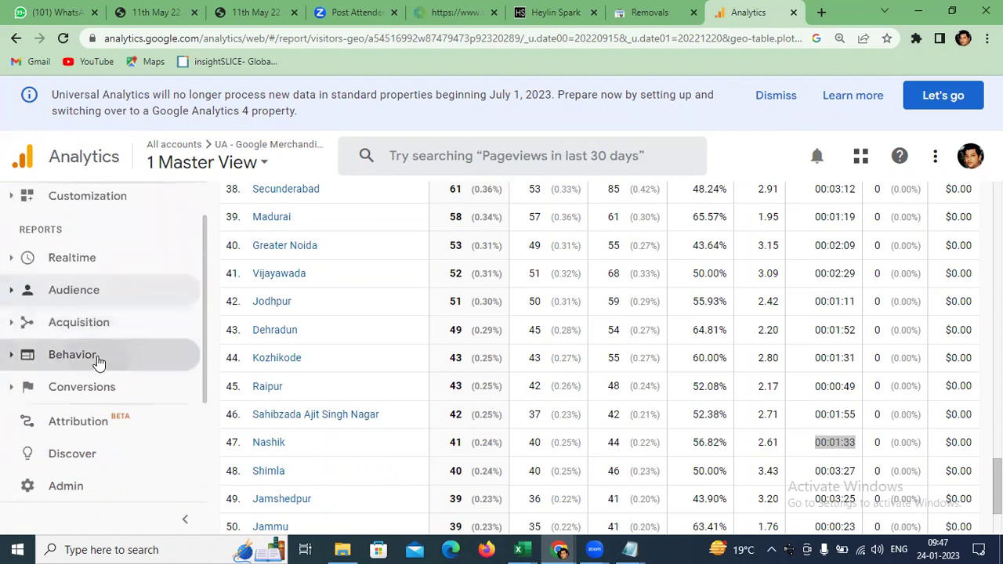
{"action": "left_click", "coordinate": [97, 354]}
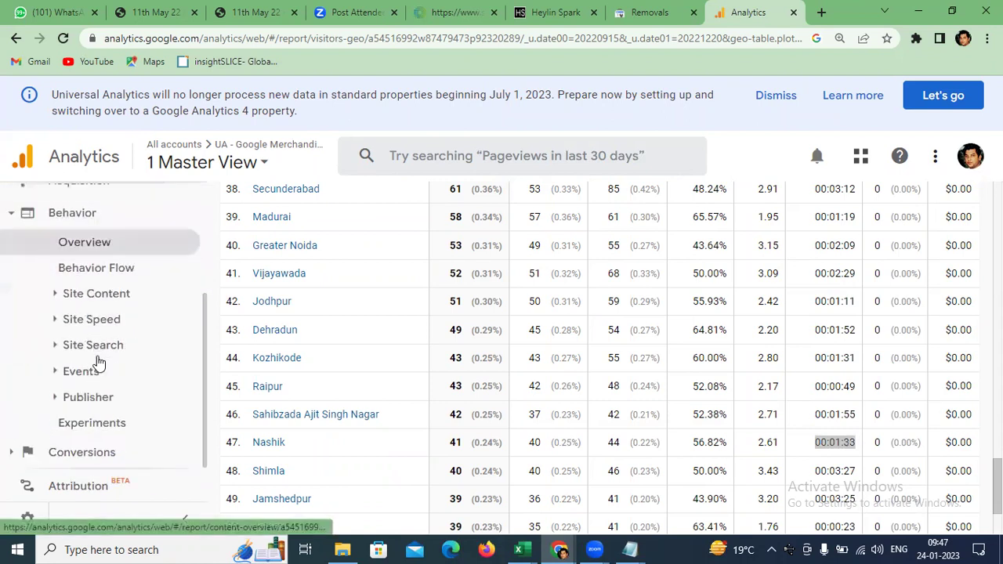
{"action": "left_click", "coordinate": [108, 298]}
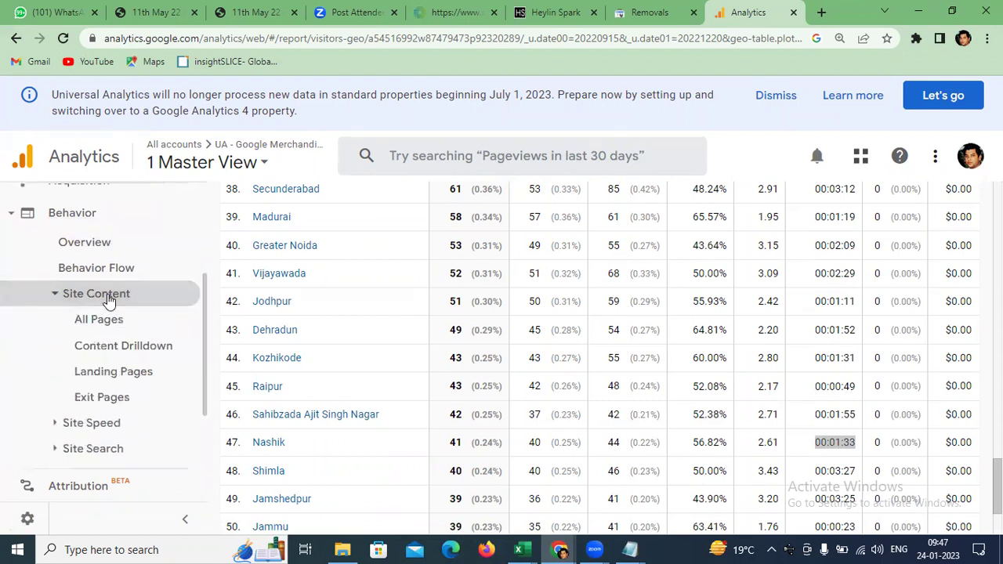
{"action": "left_click", "coordinate": [109, 371]}
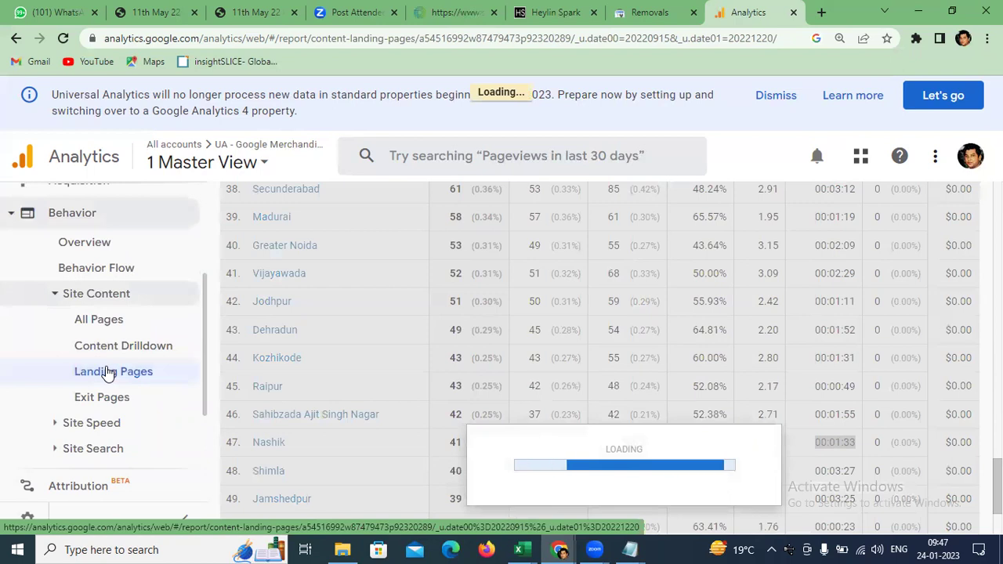
{"action": "scroll", "coordinate": [110, 365], "scroll_direction": "up", "scroll_amount": 3}
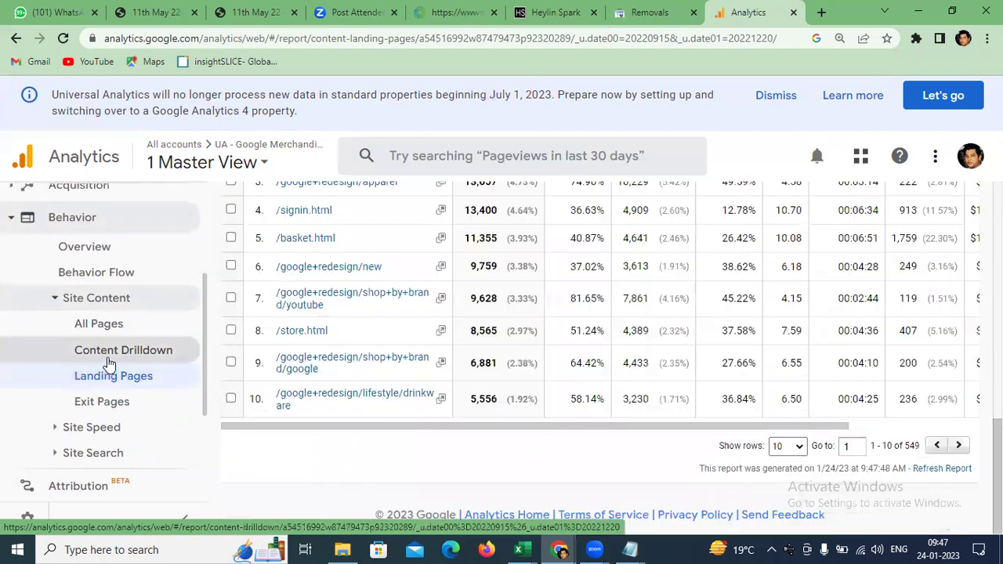
{"action": "scroll", "coordinate": [318, 322], "scroll_direction": "up", "scroll_amount": 5}
{"action": "scroll", "coordinate": [316, 333], "scroll_direction": "down", "scroll_amount": 3}
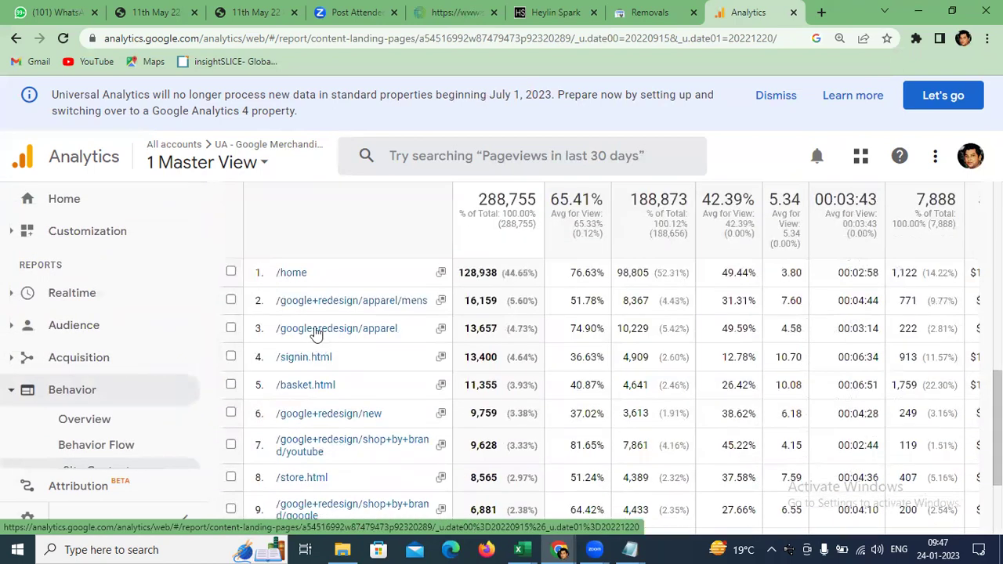
- Drill into the /home landing page and add City as the secondary dimension of its table
{"action": "left_click", "coordinate": [289, 275]}
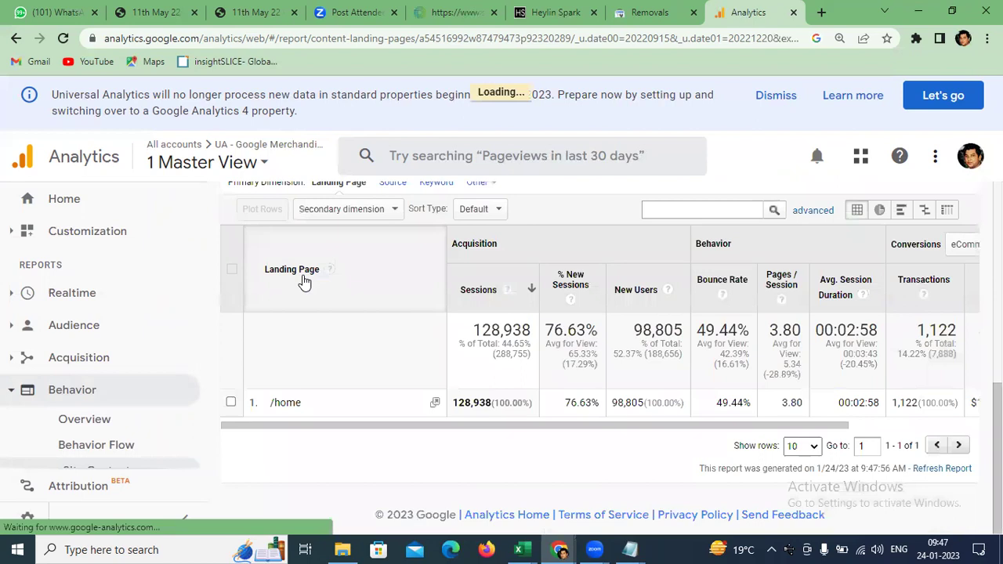
{"action": "scroll", "coordinate": [374, 285], "scroll_direction": "up", "scroll_amount": 2}
{"action": "left_click", "coordinate": [374, 284]}
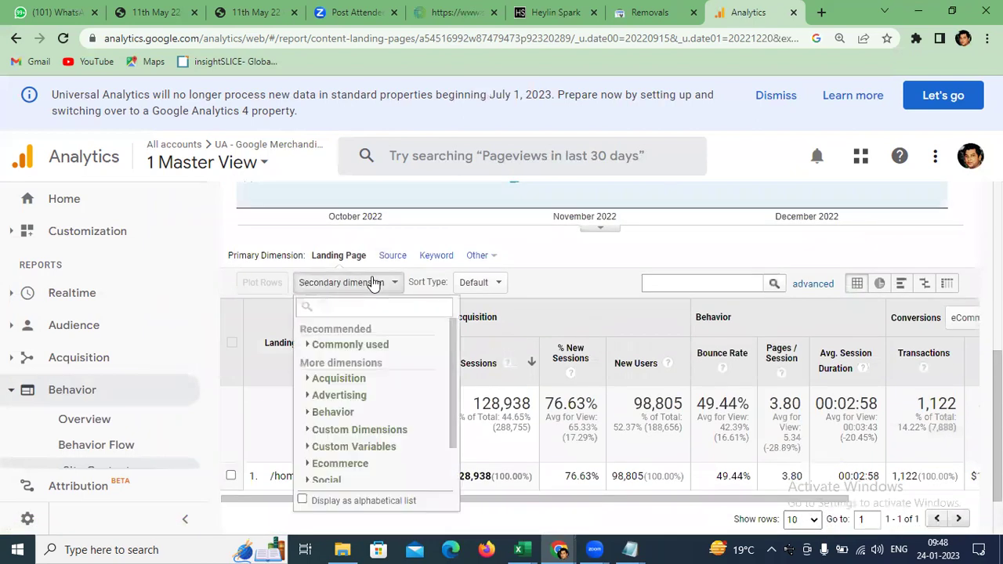
{"action": "type", "text": "city"}
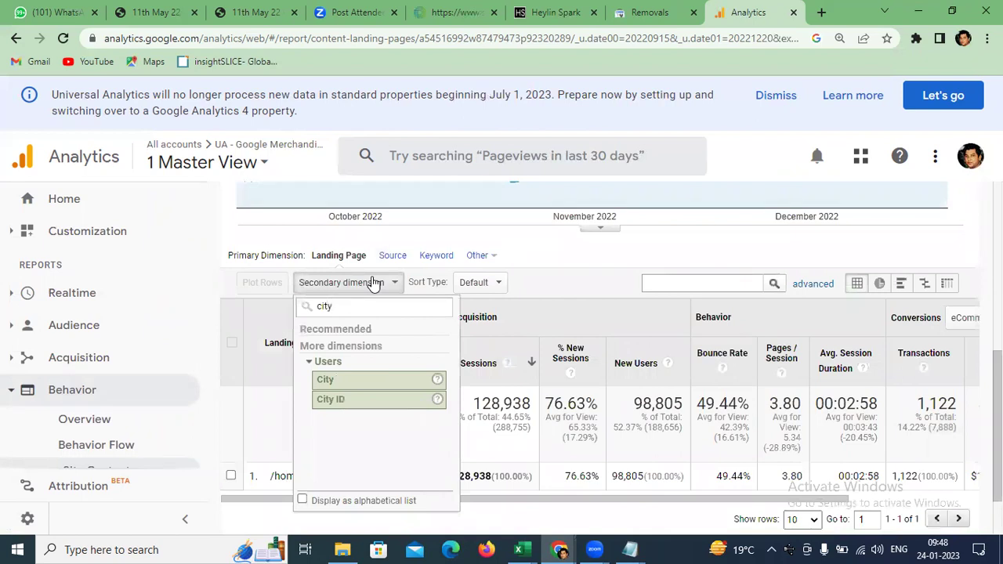
{"action": "left_click", "coordinate": [356, 375]}
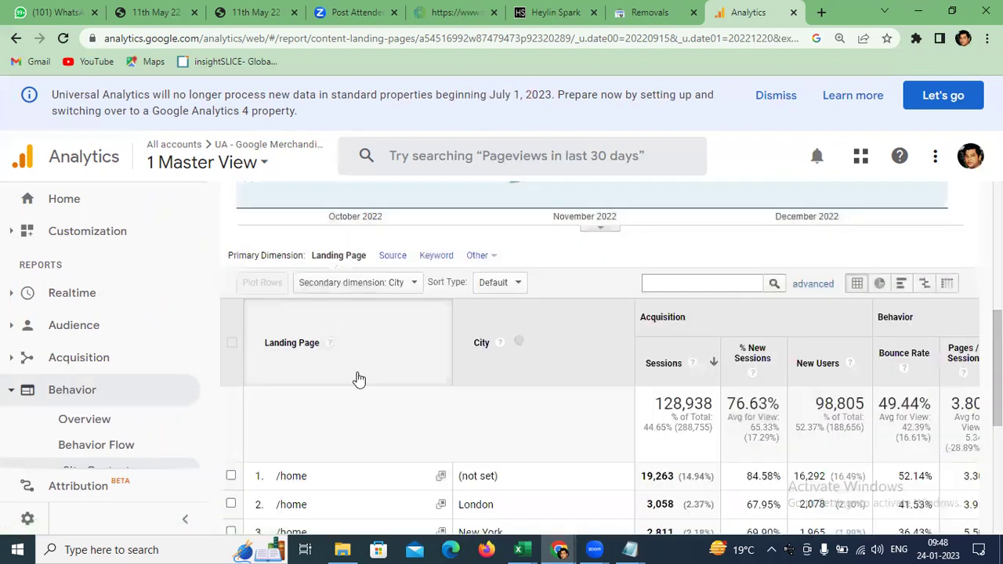
- Show 25 rows in the /home table and look for Nashik among the listed cities
{"action": "scroll", "coordinate": [329, 362], "scroll_direction": "down", "scroll_amount": 3}
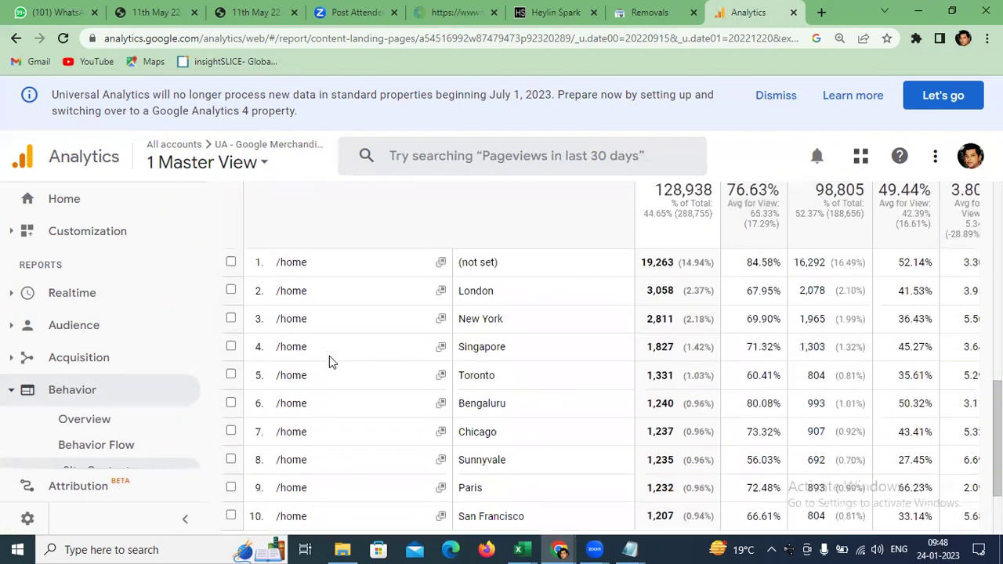
{"action": "scroll", "coordinate": [329, 361], "scroll_direction": "down", "scroll_amount": 2}
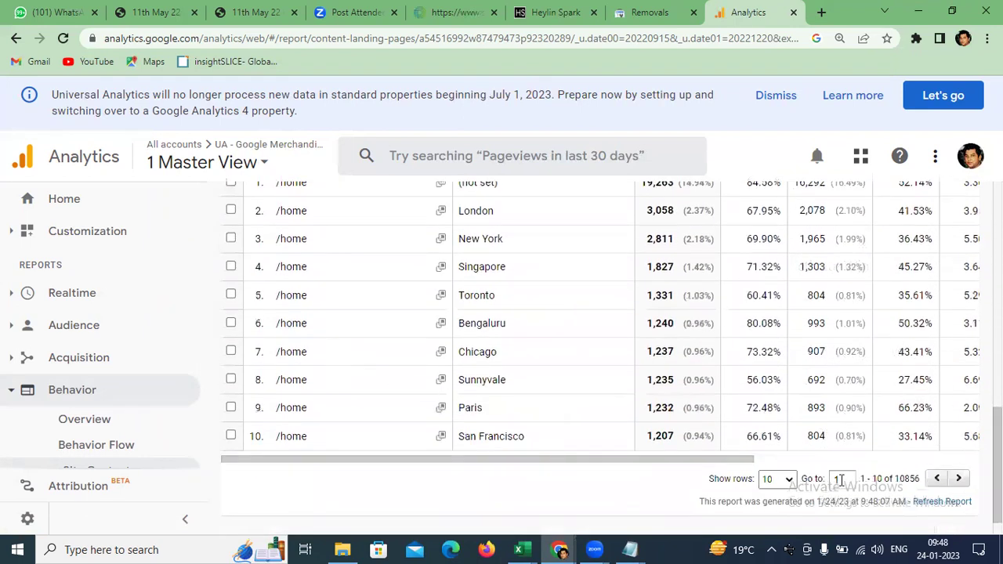
{"action": "left_click", "coordinate": [775, 479]}
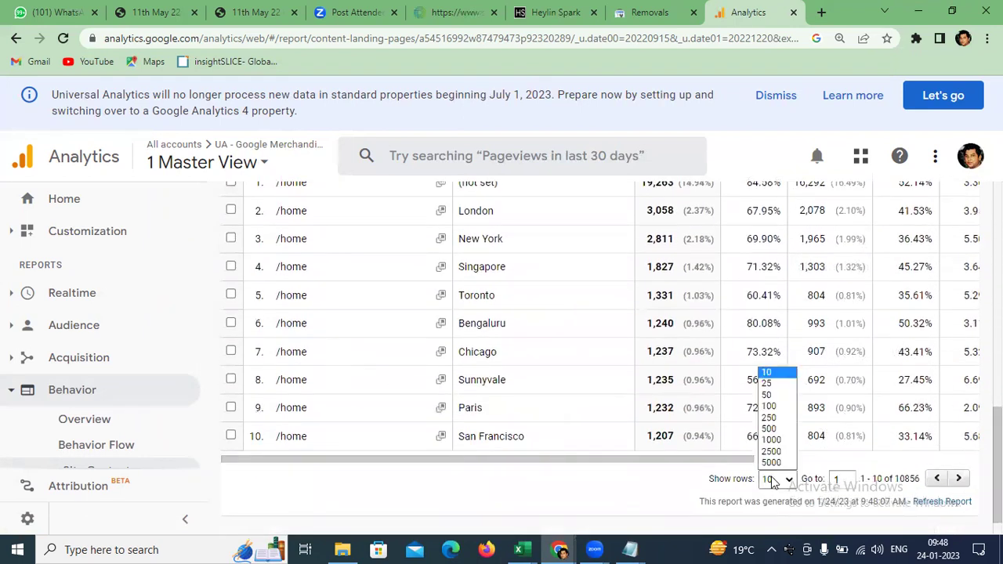
{"action": "left_click", "coordinate": [768, 383]}
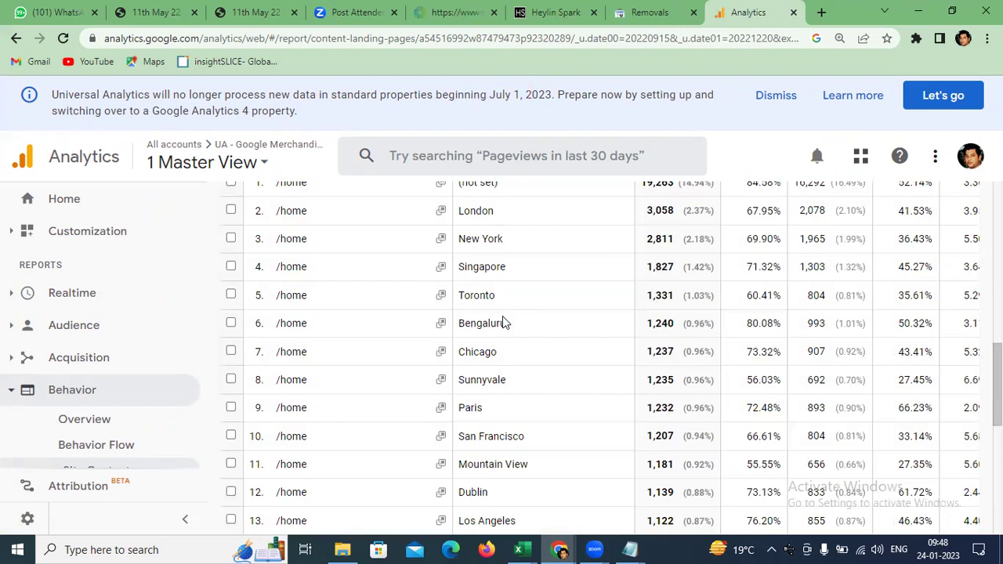
{"action": "scroll", "coordinate": [504, 318], "scroll_direction": "down", "scroll_amount": 2}
{"action": "scroll", "coordinate": [504, 316], "scroll_direction": "down", "scroll_amount": 4}
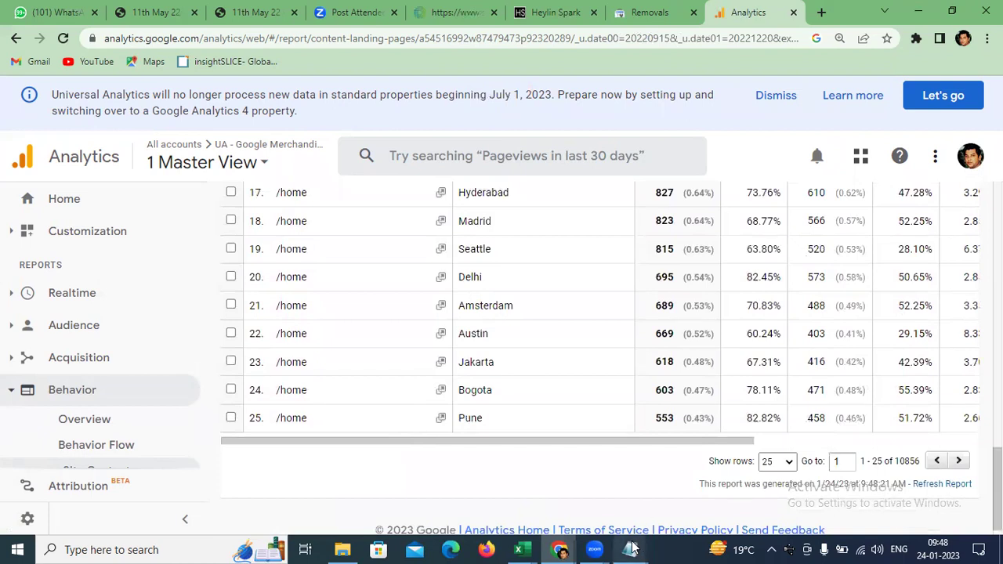
{"action": "mouse_move", "coordinate": [631, 549]}
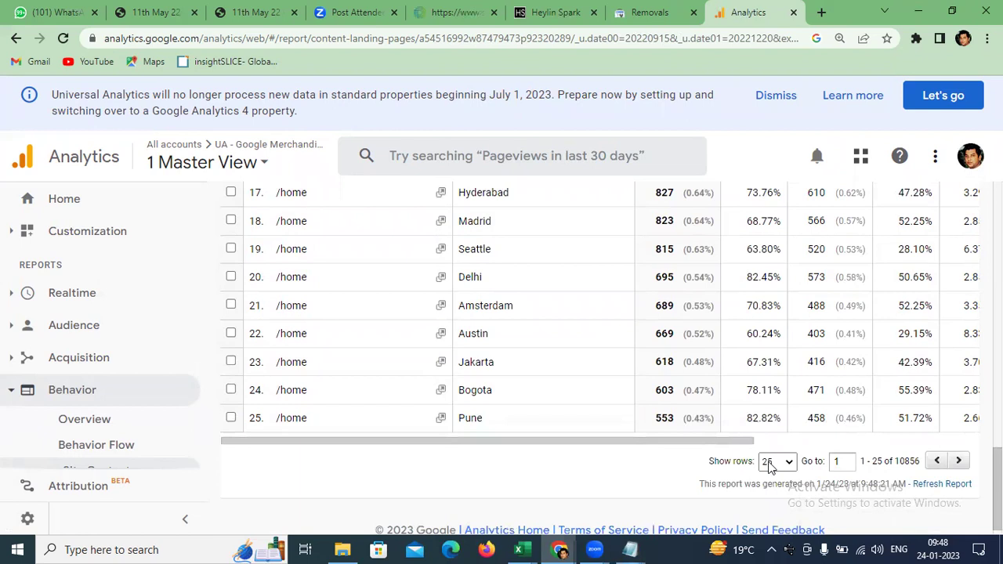
- Expand the /home city table to 50 rows and check the additional cities for Nashik
{"action": "left_click", "coordinate": [786, 460]}
{"action": "left_click", "coordinate": [780, 377]}
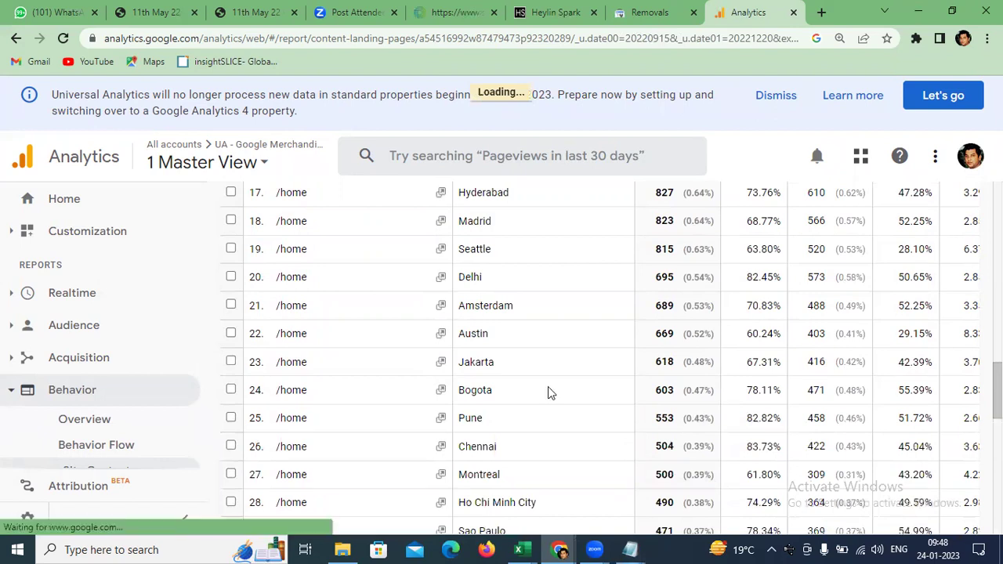
{"action": "scroll", "coordinate": [548, 386], "scroll_direction": "down", "scroll_amount": 5}
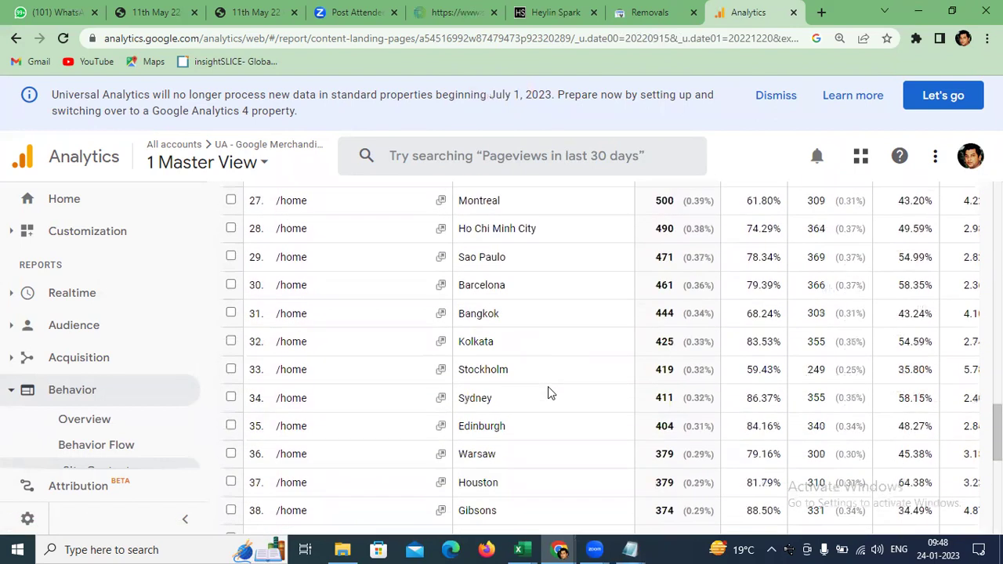
{"action": "scroll", "coordinate": [548, 393], "scroll_direction": "down", "scroll_amount": 1}
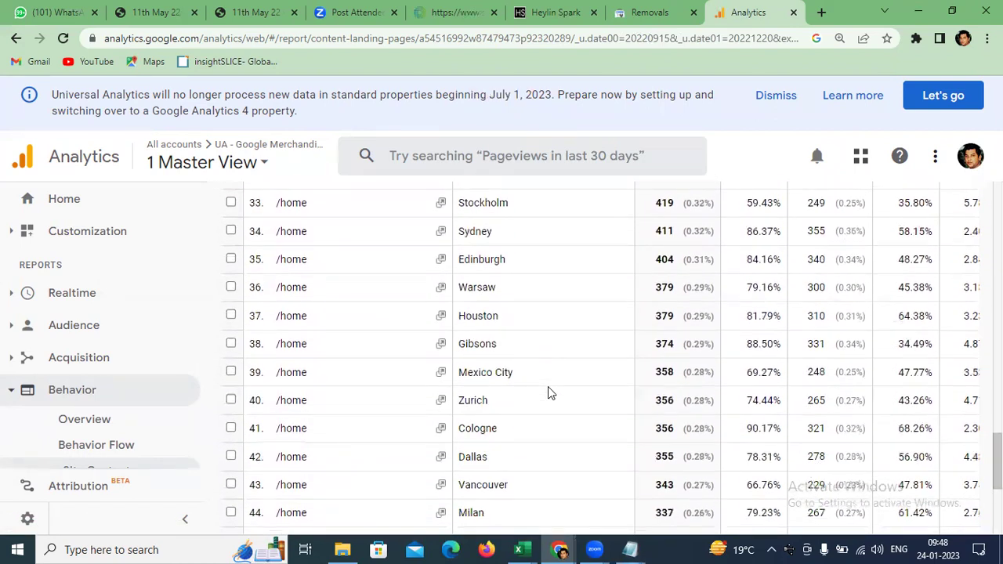
{"action": "scroll", "coordinate": [548, 388], "scroll_direction": "down", "scroll_amount": 3}
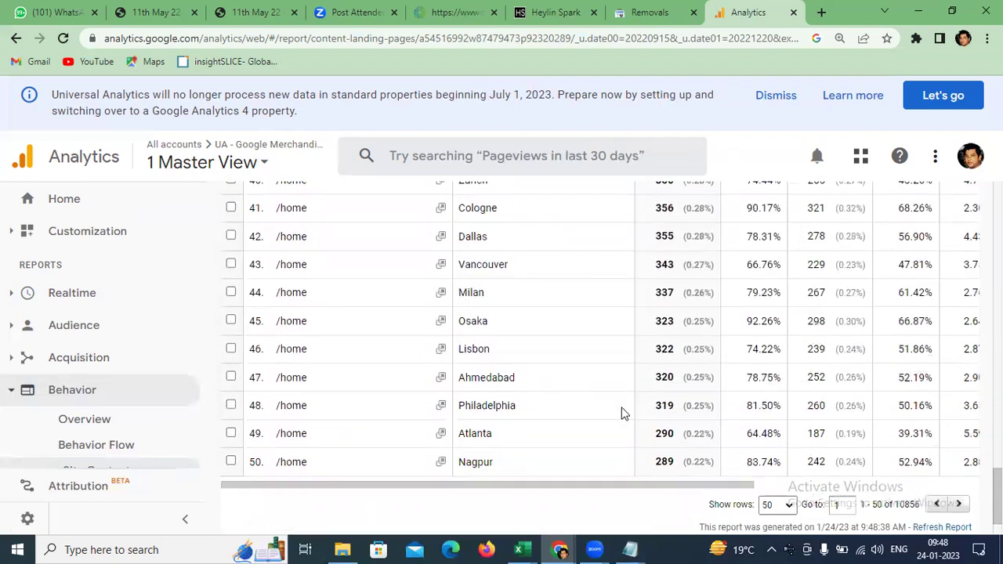
- Extend the /home city table to 100 rows and search the remaining cities down to its end for Nashik
{"action": "left_click", "coordinate": [774, 506]}
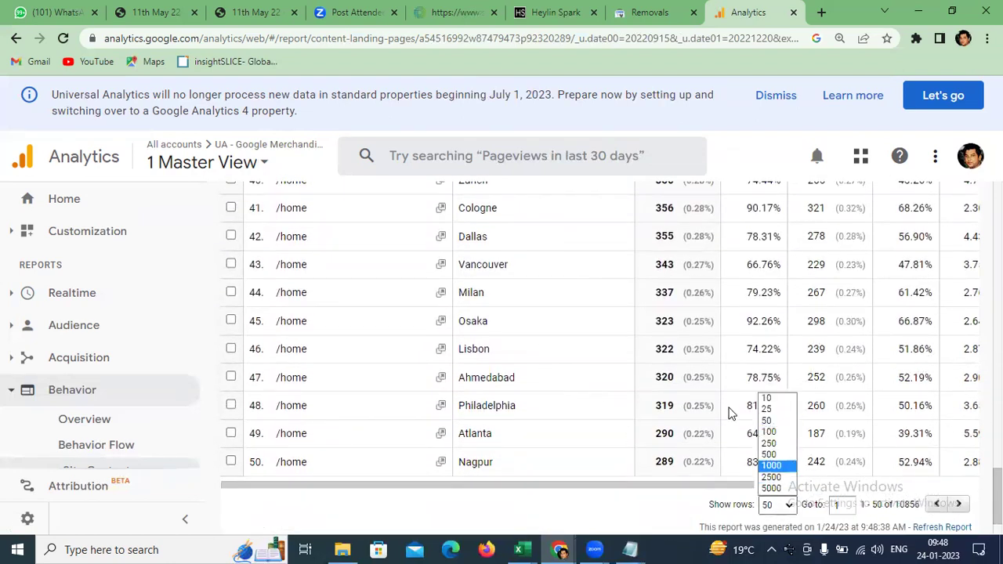
{"action": "left_click", "coordinate": [770, 432]}
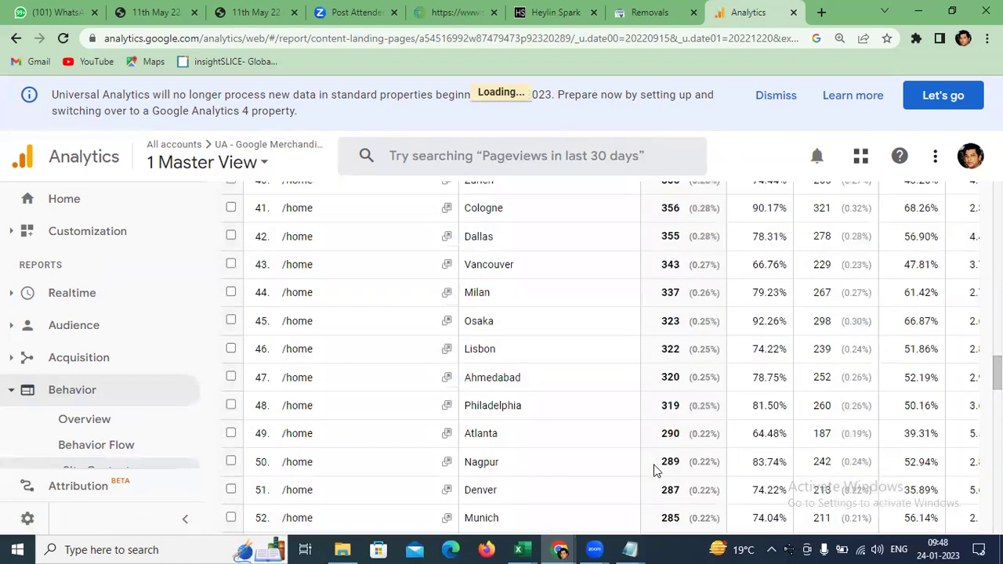
{"action": "scroll", "coordinate": [556, 450], "scroll_direction": "down", "scroll_amount": 2}
{"action": "scroll", "coordinate": [556, 453], "scroll_direction": "down", "scroll_amount": 3}
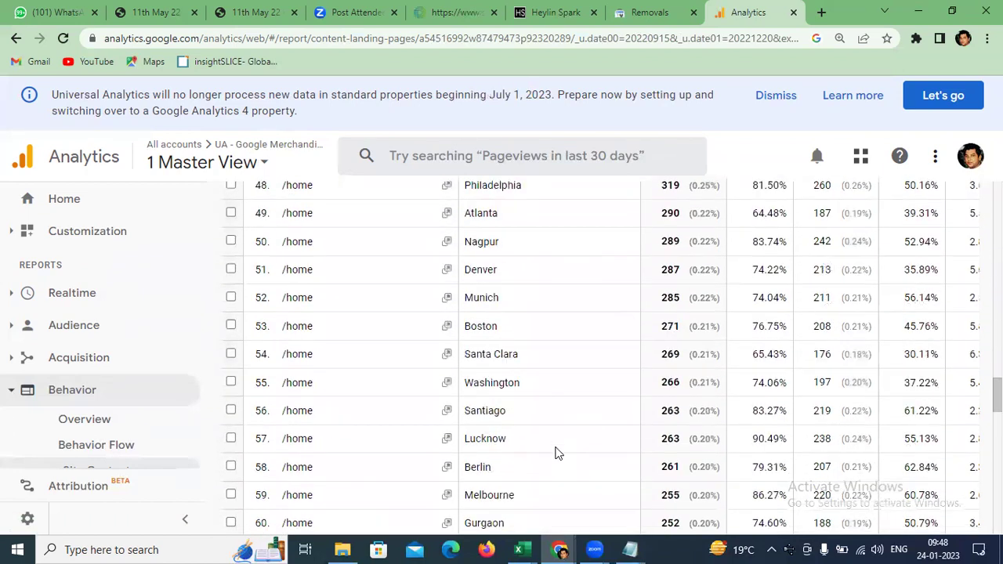
{"action": "scroll", "coordinate": [556, 453], "scroll_direction": "down", "scroll_amount": 1}
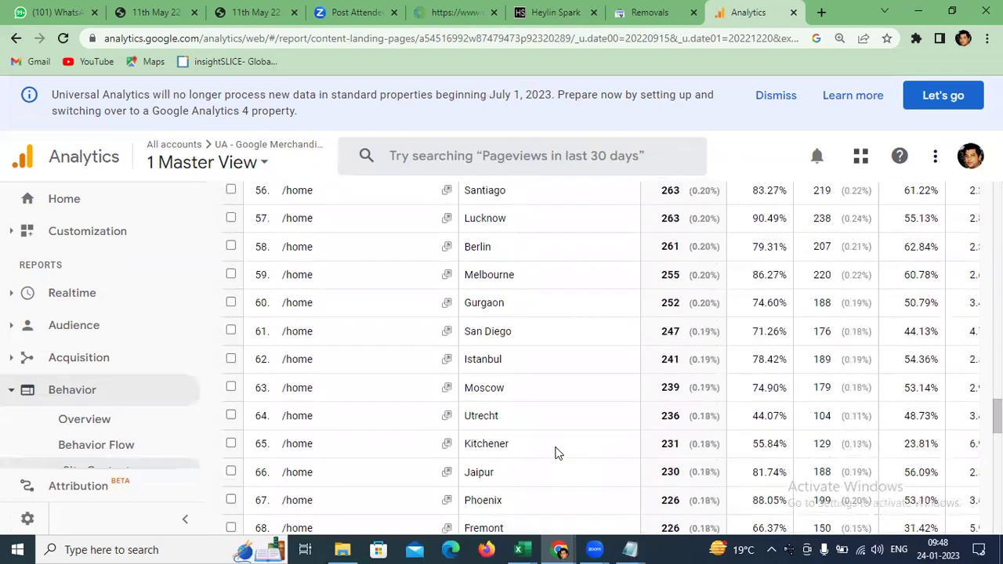
{"action": "scroll", "coordinate": [556, 453], "scroll_direction": "down", "scroll_amount": 4}
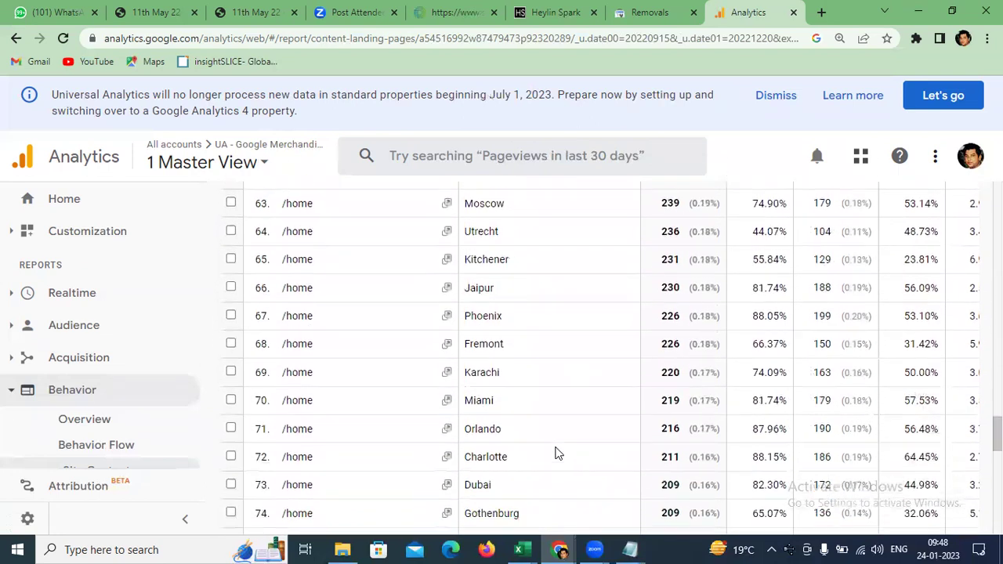
{"action": "scroll", "coordinate": [556, 453], "scroll_direction": "down", "scroll_amount": 3}
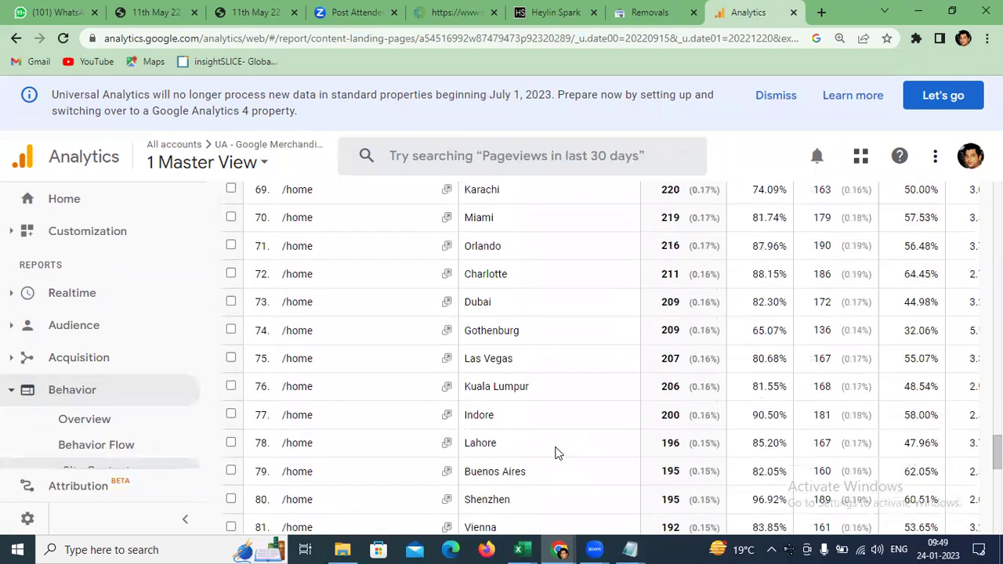
{"action": "scroll", "coordinate": [556, 453], "scroll_direction": "down", "scroll_amount": 3}
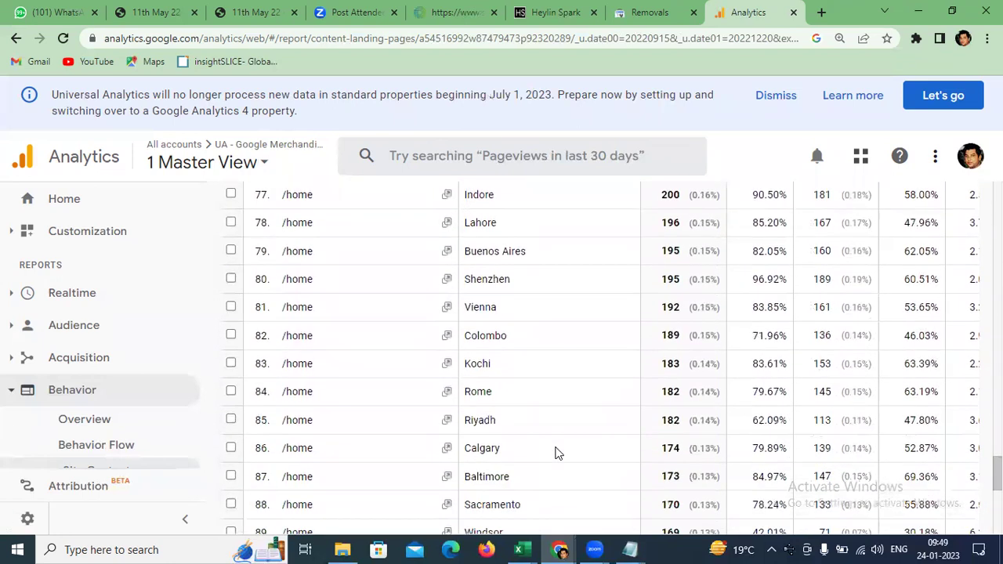
{"action": "scroll", "coordinate": [555, 453], "scroll_direction": "down", "scroll_amount": 2}
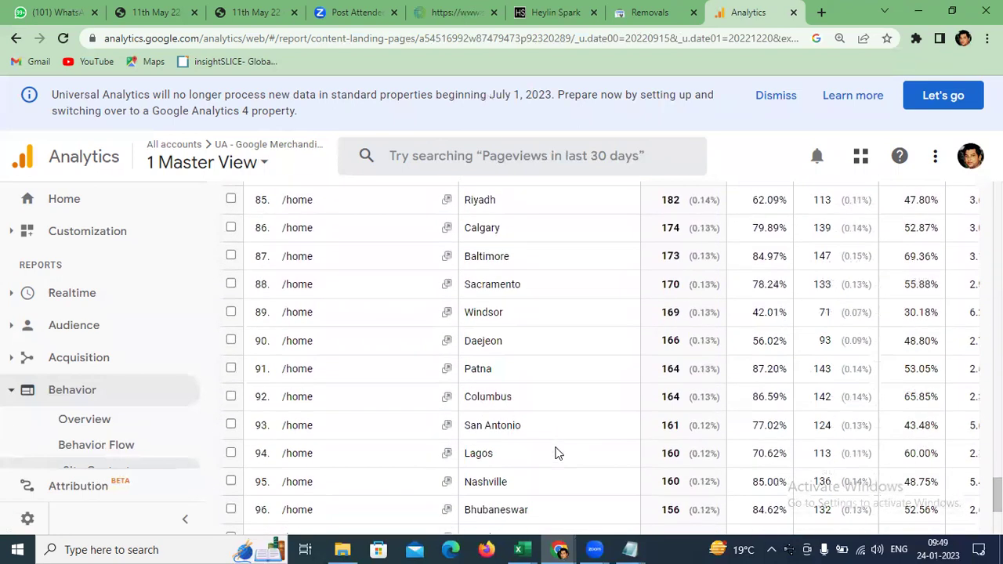
{"action": "scroll", "coordinate": [555, 453], "scroll_direction": "down", "scroll_amount": 2}
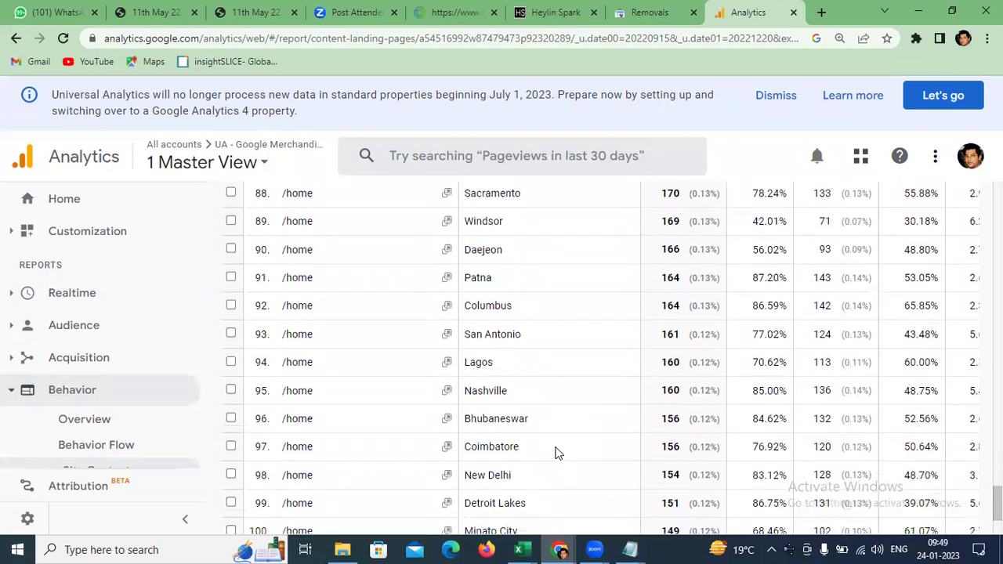
{"action": "scroll", "coordinate": [721, 498], "scroll_direction": "down", "scroll_amount": 1}
{"action": "left_click", "coordinate": [783, 446]}
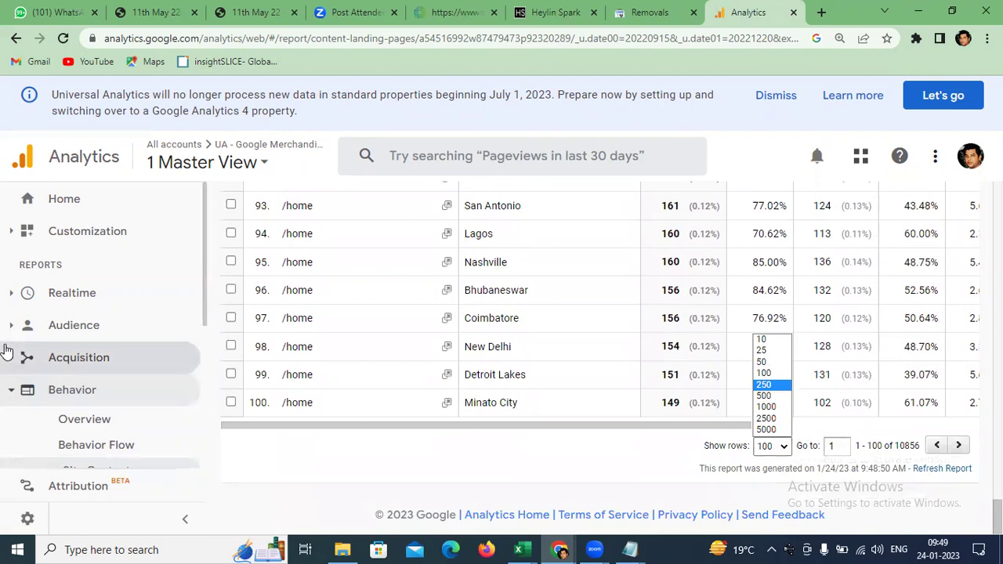
- Open the Location report in the Geo group of the Audience reports
{"action": "left_click", "coordinate": [85, 325]}
{"action": "left_click", "coordinate": [87, 325]}
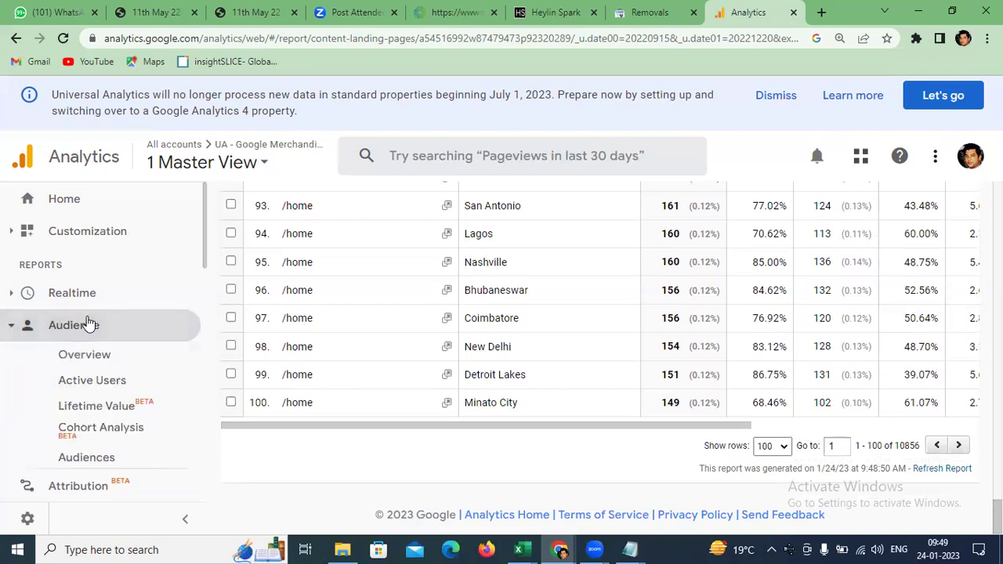
{"action": "scroll", "coordinate": [88, 322], "scroll_direction": "down", "scroll_amount": 2}
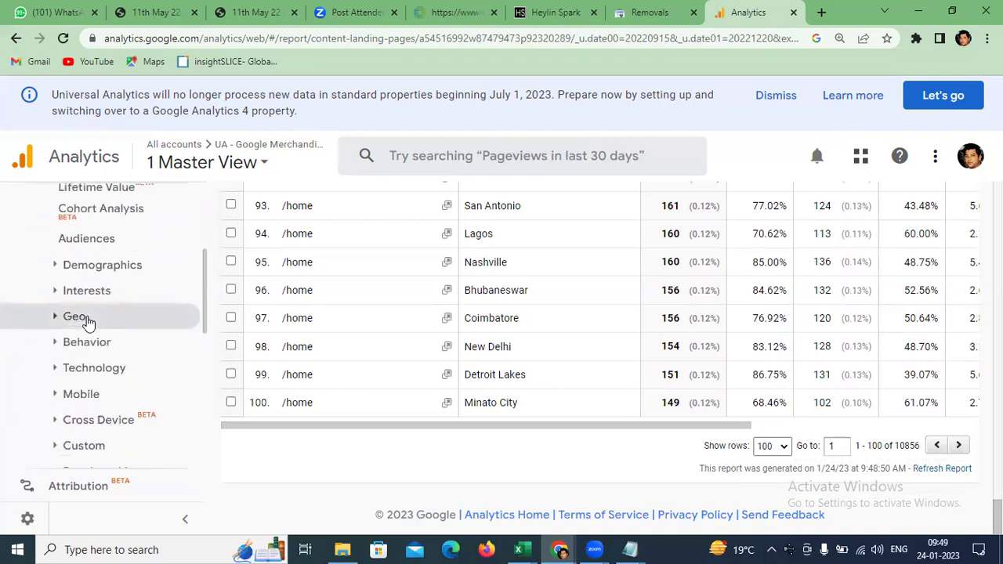
{"action": "left_click", "coordinate": [79, 316]}
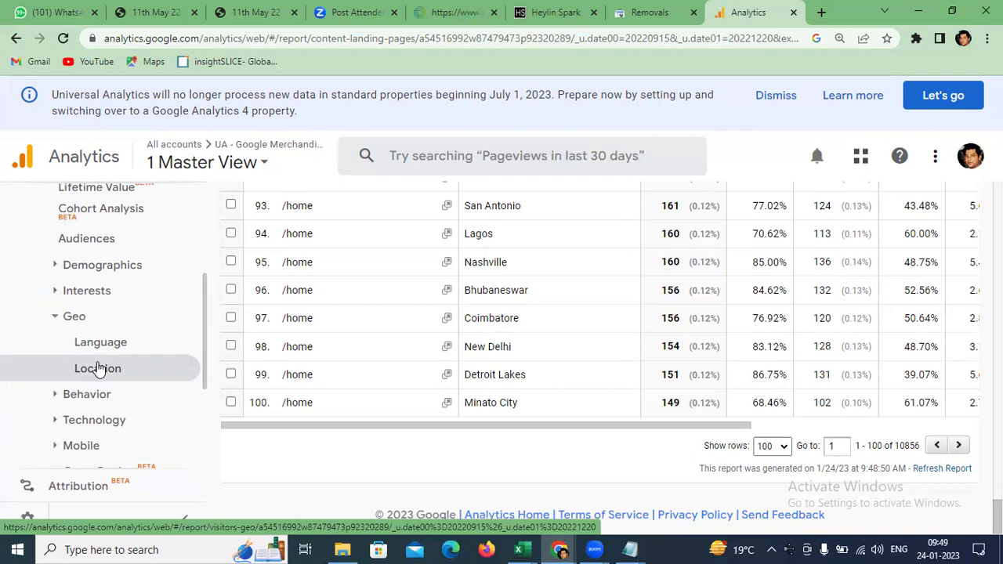
{"action": "left_click", "coordinate": [97, 368]}
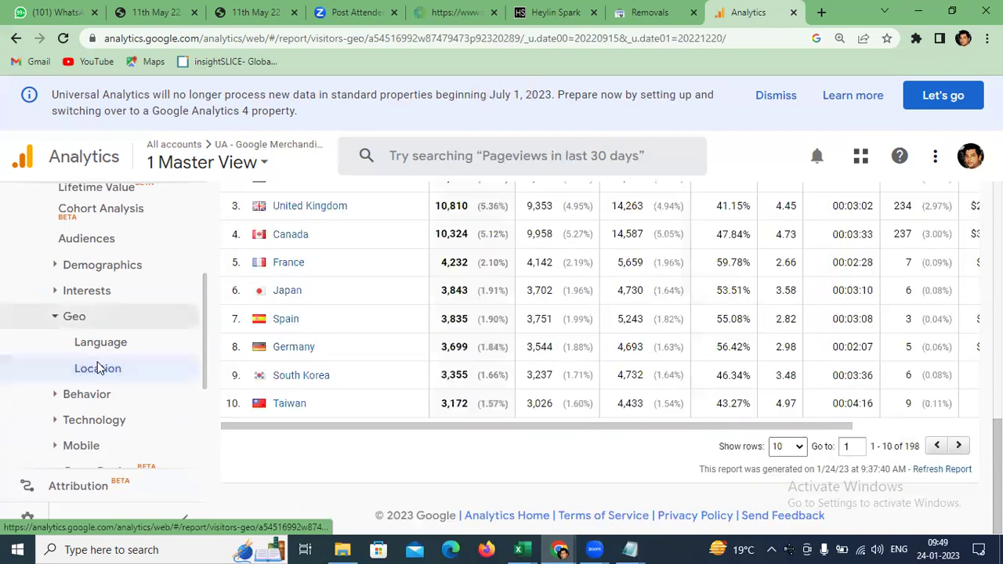
- Drill into India in the country table and break its data down by City
{"action": "scroll", "coordinate": [118, 376], "scroll_direction": "up", "scroll_amount": 3}
{"action": "scroll", "coordinate": [353, 290], "scroll_direction": "up", "scroll_amount": 1}
{"action": "scroll", "coordinate": [353, 290], "scroll_direction": "up", "scroll_amount": 2}
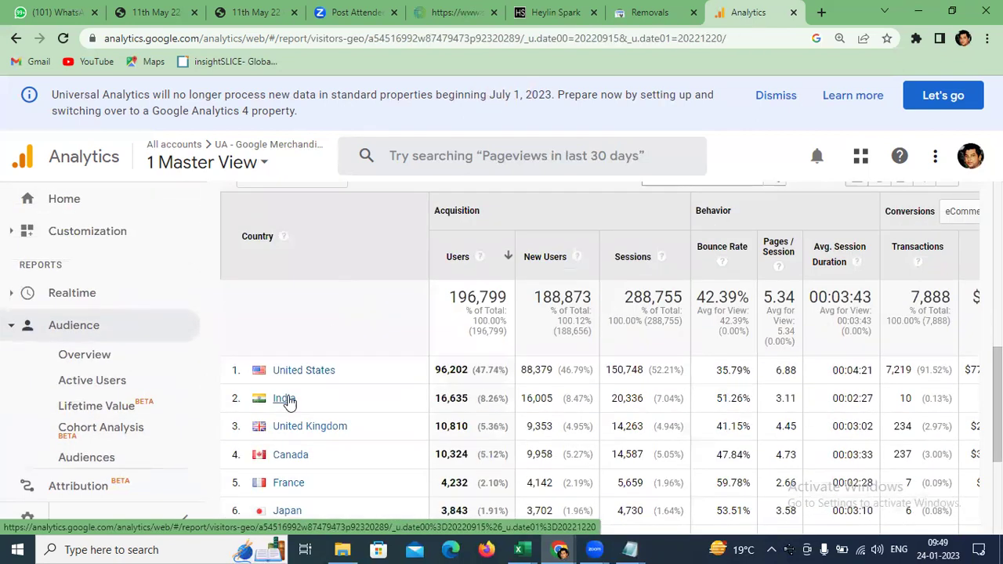
{"action": "left_click", "coordinate": [284, 399]}
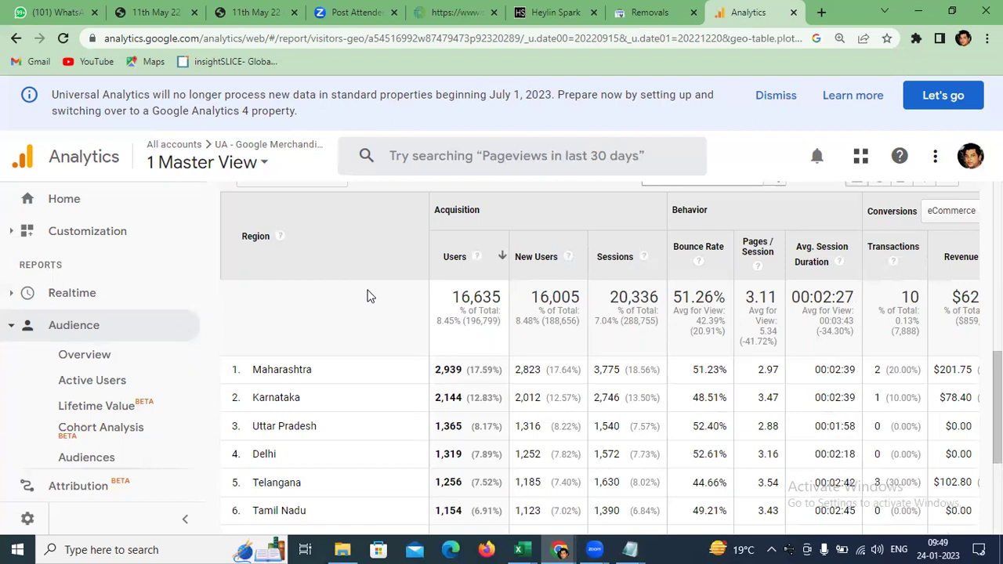
{"action": "scroll", "coordinate": [370, 296], "scroll_direction": "up", "scroll_amount": 2}
{"action": "left_click", "coordinate": [359, 297]}
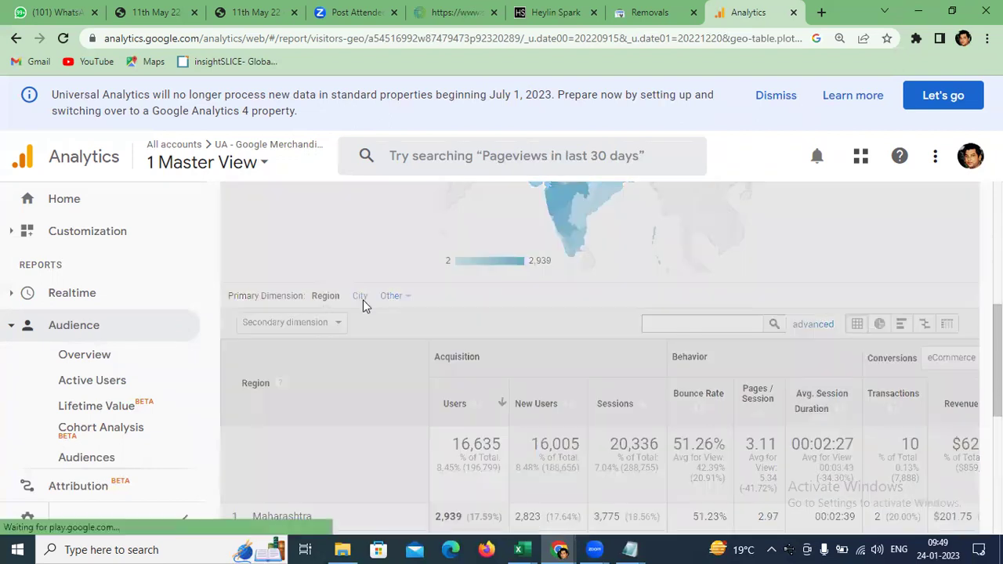
{"action": "scroll", "coordinate": [363, 305], "scroll_direction": "down", "scroll_amount": 4}
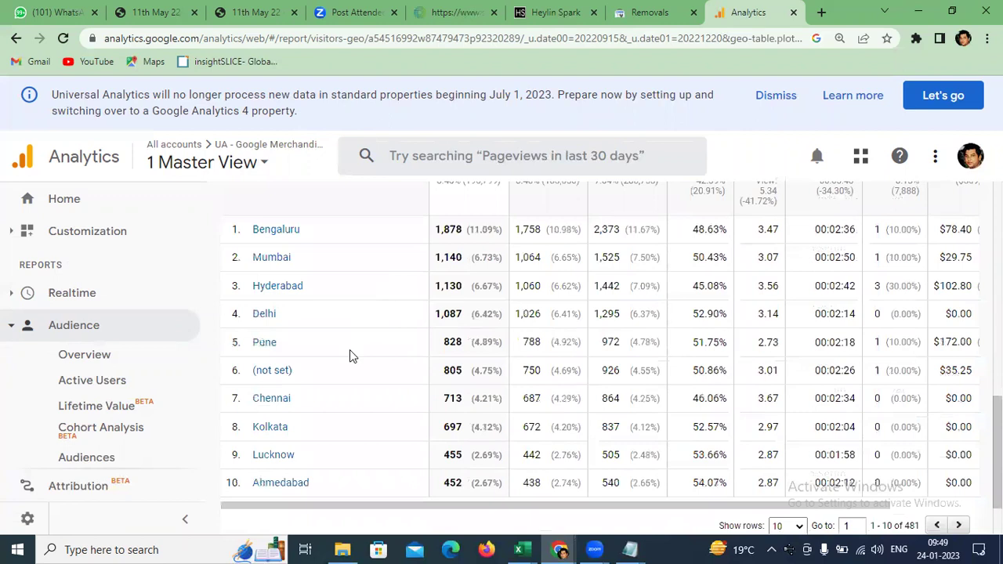
- Look through the Analytics account list and check the properties of the School of Digital Marketing New and school of digital marketing accounts
{"action": "scroll", "coordinate": [350, 353], "scroll_direction": "up", "scroll_amount": 10}
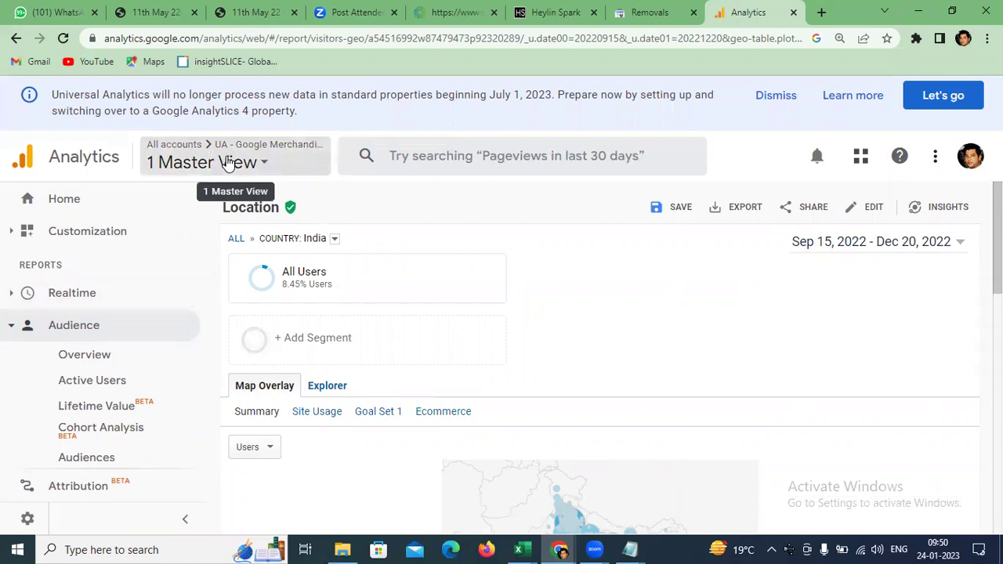
{"action": "left_click", "coordinate": [227, 162]}
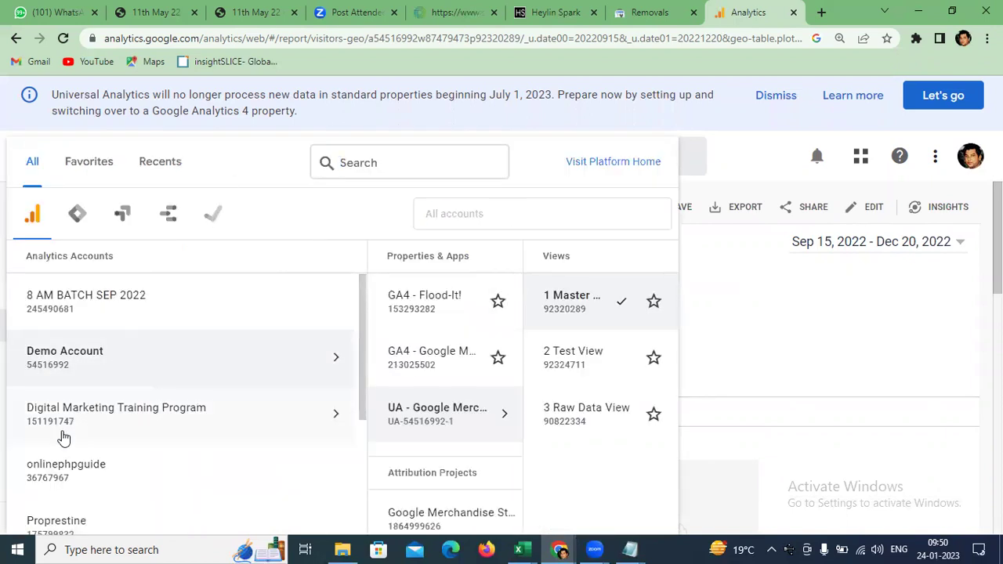
{"action": "scroll", "coordinate": [64, 438], "scroll_direction": "down", "scroll_amount": 1}
{"action": "scroll", "coordinate": [64, 438], "scroll_direction": "down", "scroll_amount": 1}
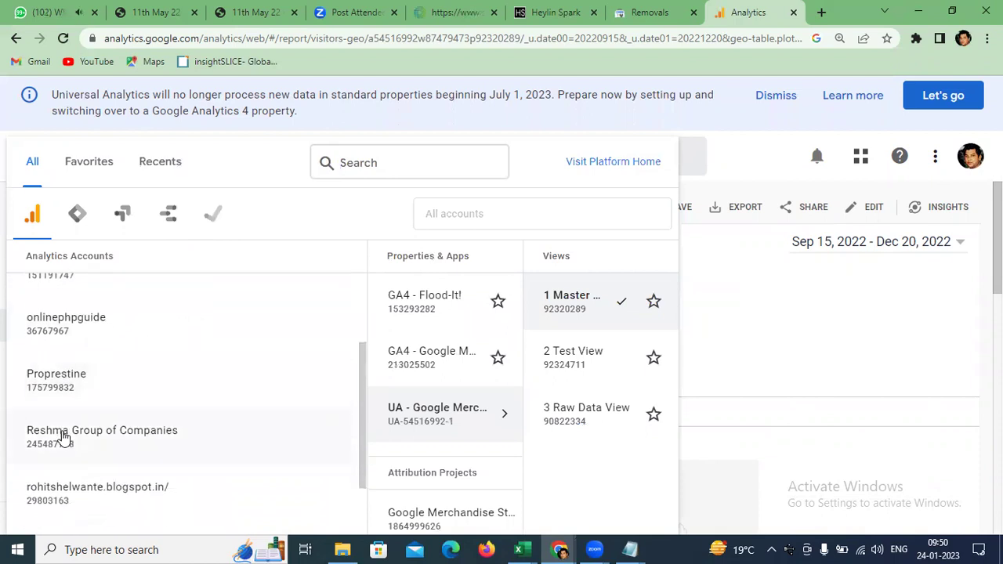
{"action": "scroll", "coordinate": [64, 437], "scroll_direction": "down", "scroll_amount": 1}
{"action": "scroll", "coordinate": [64, 438], "scroll_direction": "down", "scroll_amount": 1}
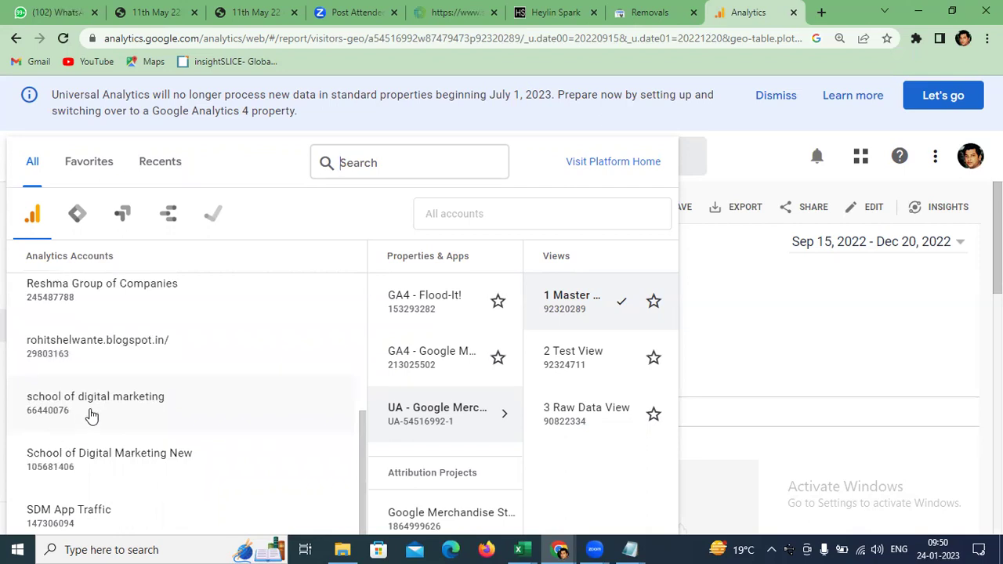
{"action": "scroll", "coordinate": [91, 416], "scroll_direction": "down", "scroll_amount": 1}
{"action": "left_click", "coordinate": [92, 415]}
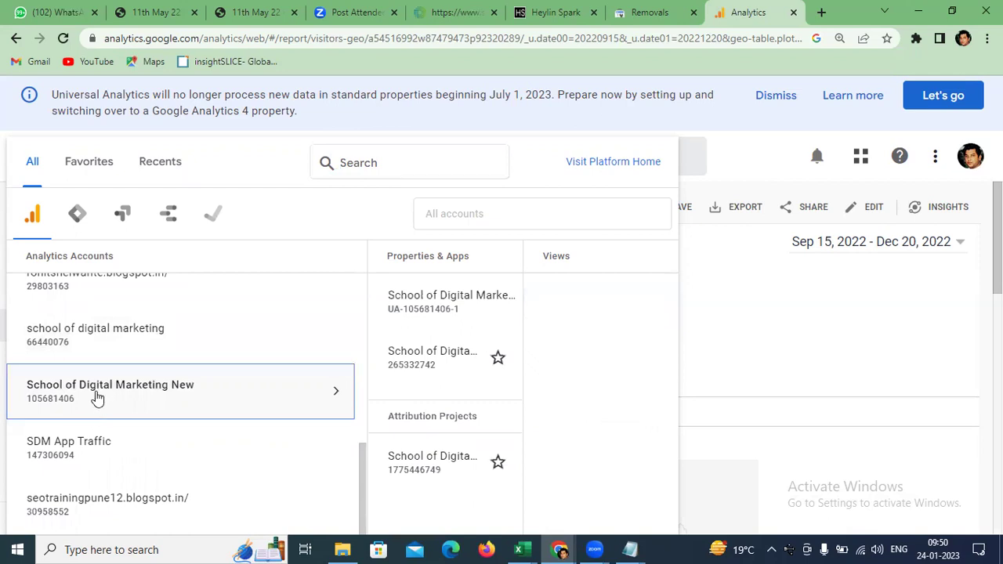
{"action": "left_click", "coordinate": [110, 337]}
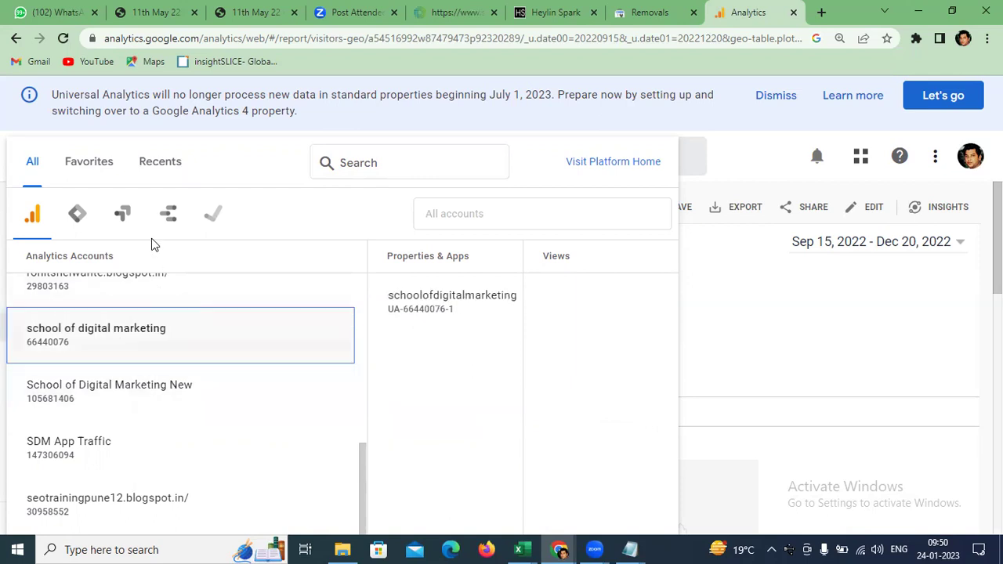
{"action": "left_click", "coordinate": [837, 338]}
- Open the Landing Pages report in the Site Content group of the Behavior reports
{"action": "scroll", "coordinate": [452, 325], "scroll_direction": "down", "scroll_amount": 2}
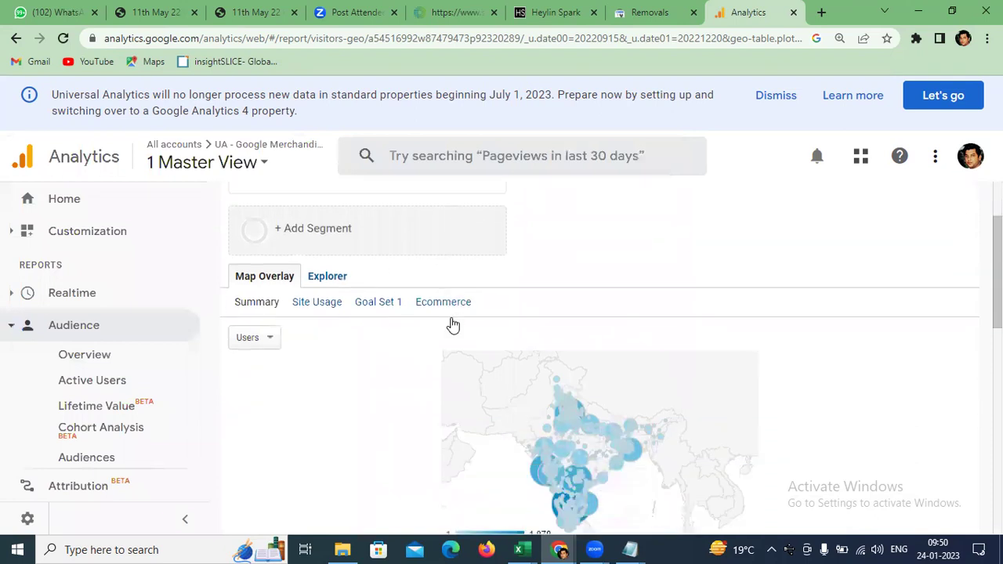
{"action": "scroll", "coordinate": [118, 392], "scroll_direction": "down", "scroll_amount": 1}
{"action": "scroll", "coordinate": [110, 398], "scroll_direction": "down", "scroll_amount": 3}
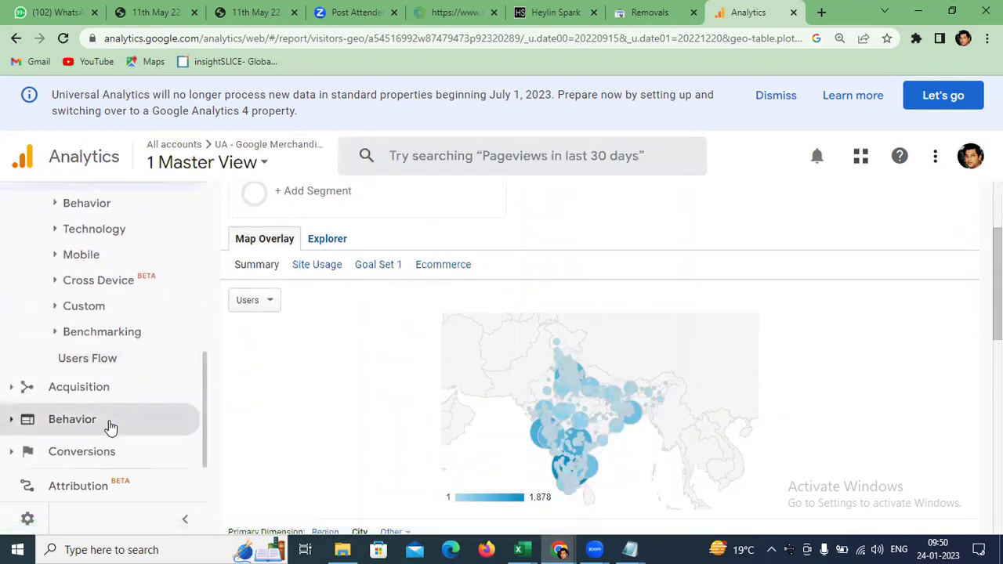
{"action": "left_click", "coordinate": [96, 421]}
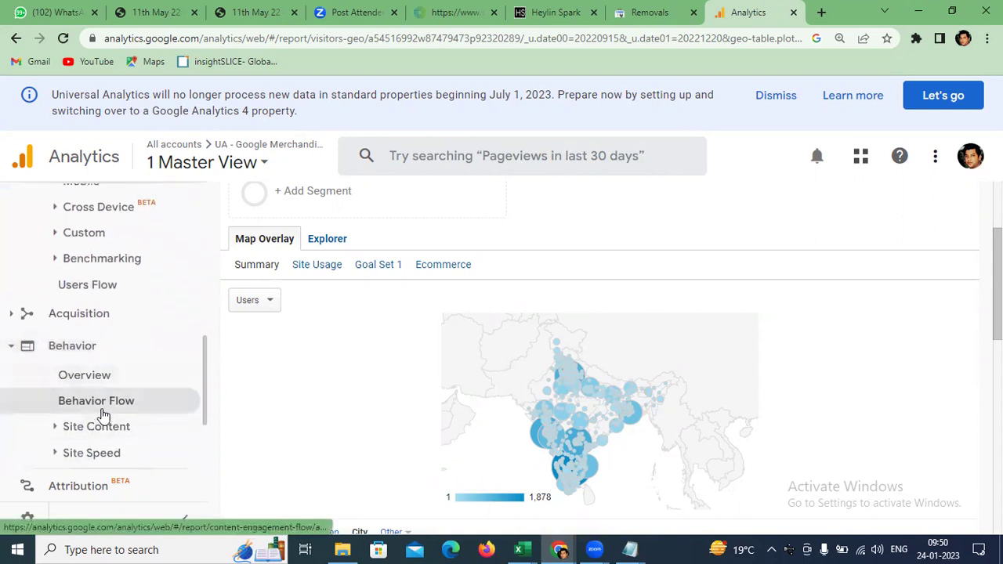
{"action": "left_click", "coordinate": [101, 425]}
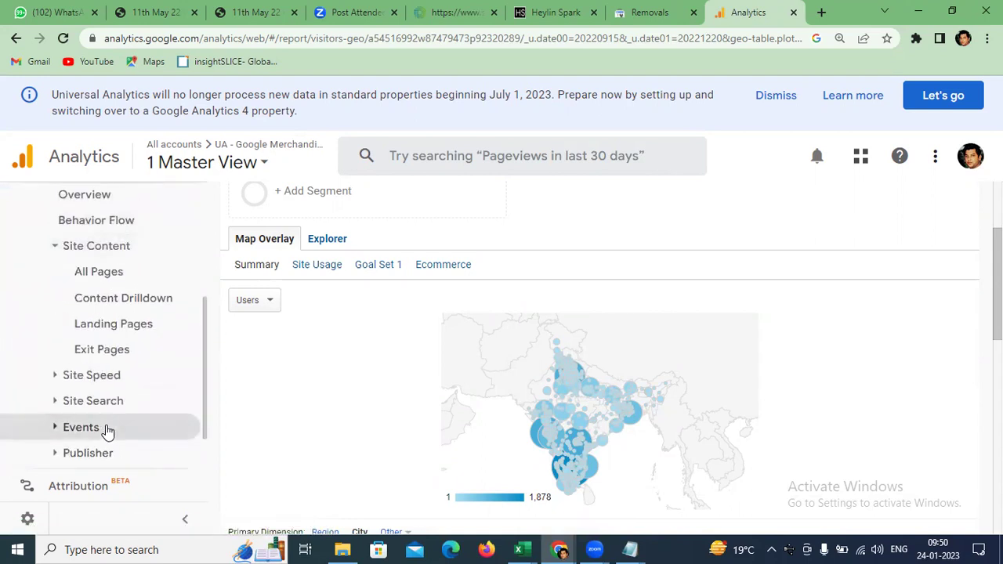
{"action": "scroll", "coordinate": [107, 430], "scroll_direction": "down", "scroll_amount": 1}
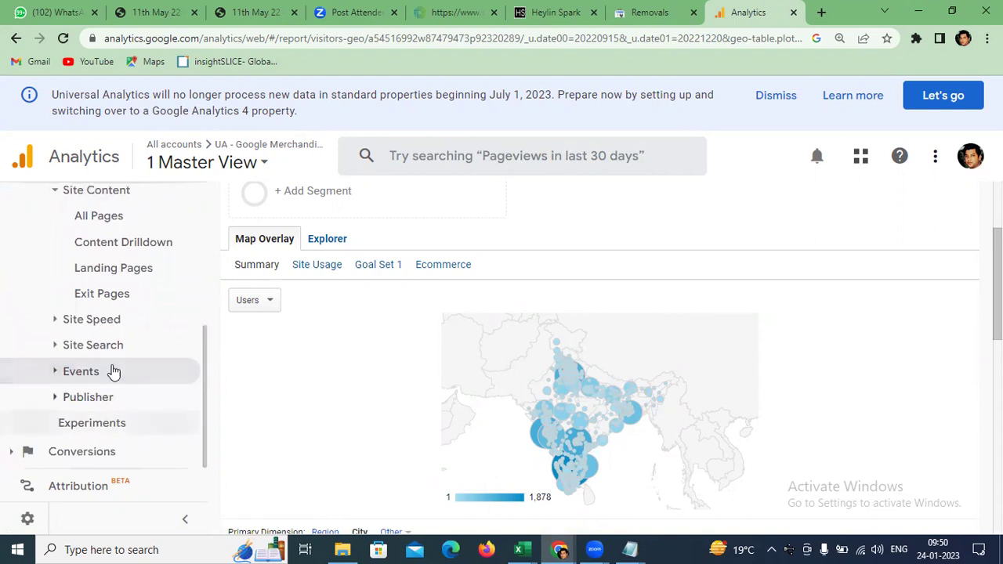
{"action": "left_click", "coordinate": [116, 326]}
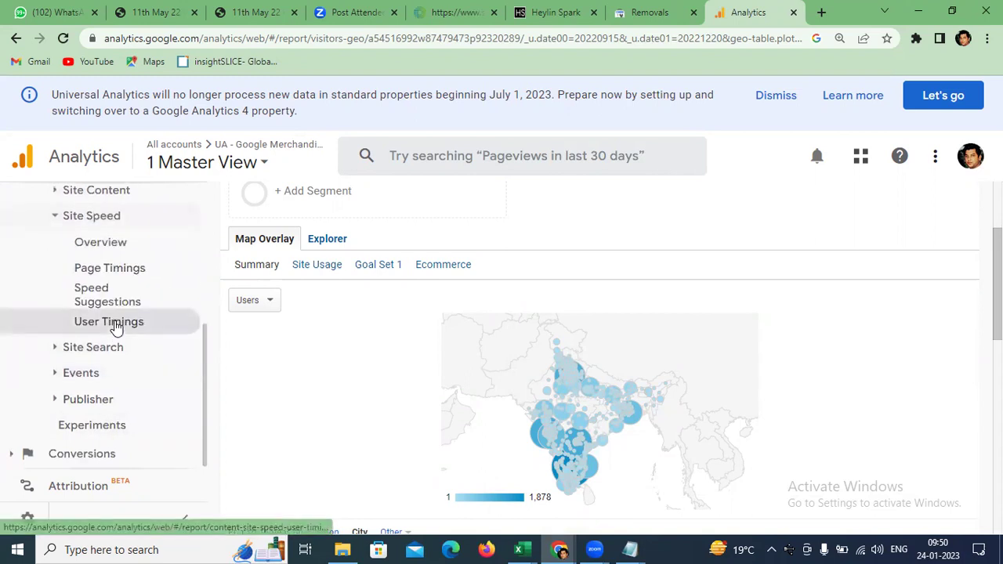
{"action": "left_click", "coordinate": [88, 227]}
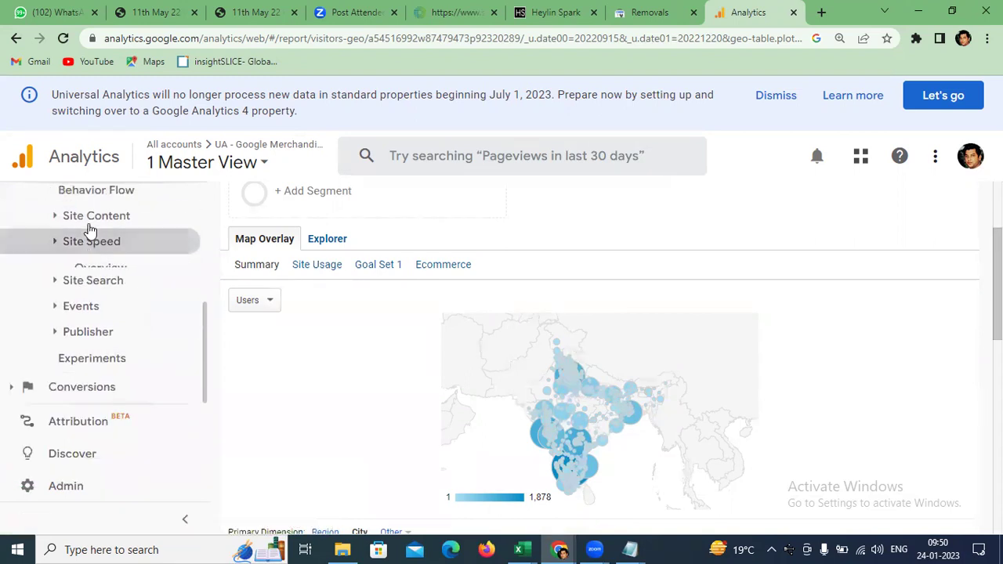
{"action": "left_click", "coordinate": [89, 228]}
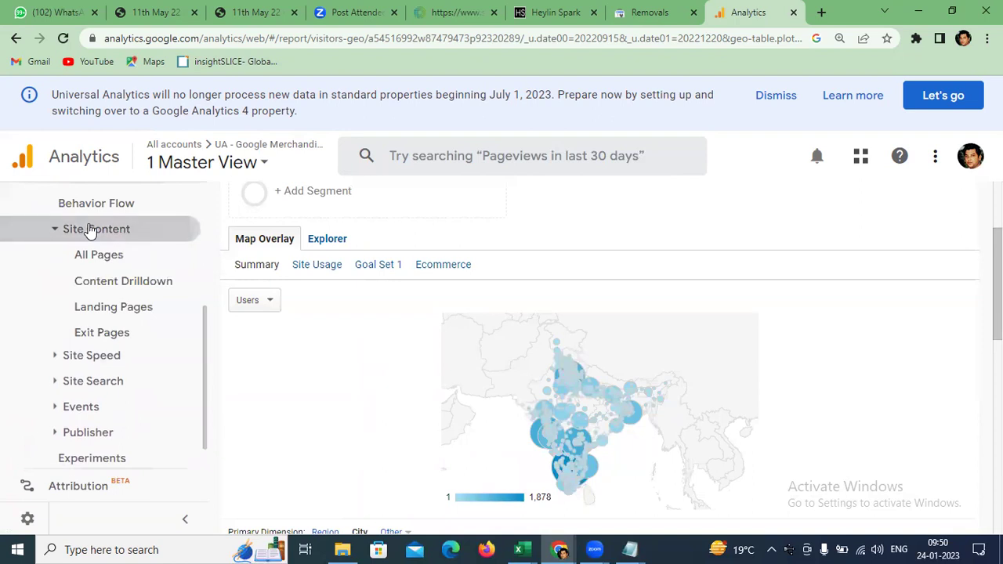
{"action": "left_click", "coordinate": [95, 310]}
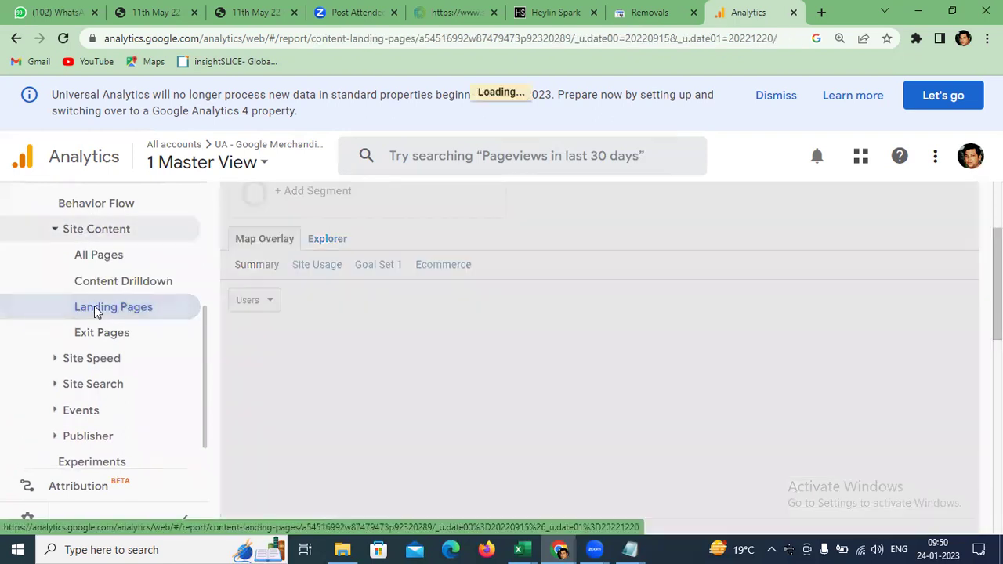
- Examine the Landing Pages table, checking the listed pages and the available dimension options
{"action": "scroll", "coordinate": [199, 353], "scroll_direction": "down", "scroll_amount": 1}
{"action": "scroll", "coordinate": [403, 352], "scroll_direction": "down", "scroll_amount": 4}
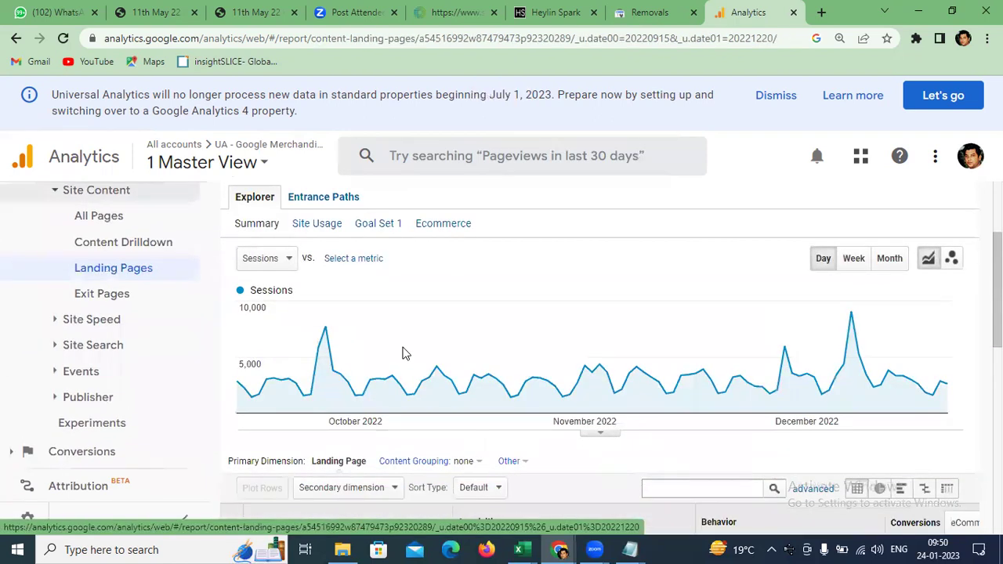
{"action": "scroll", "coordinate": [405, 351], "scroll_direction": "down", "scroll_amount": 2}
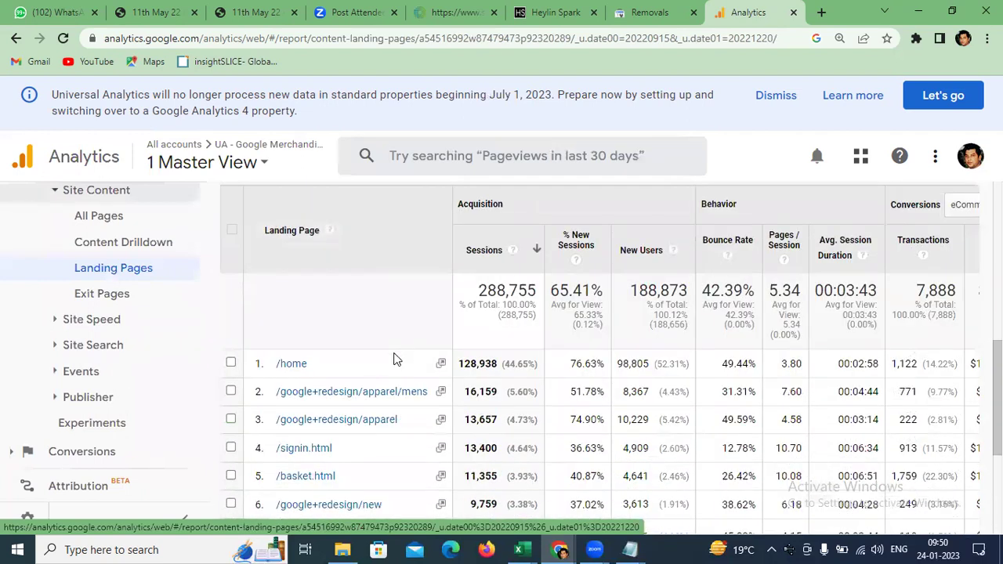
{"action": "scroll", "coordinate": [328, 344], "scroll_direction": "up", "scroll_amount": 3}
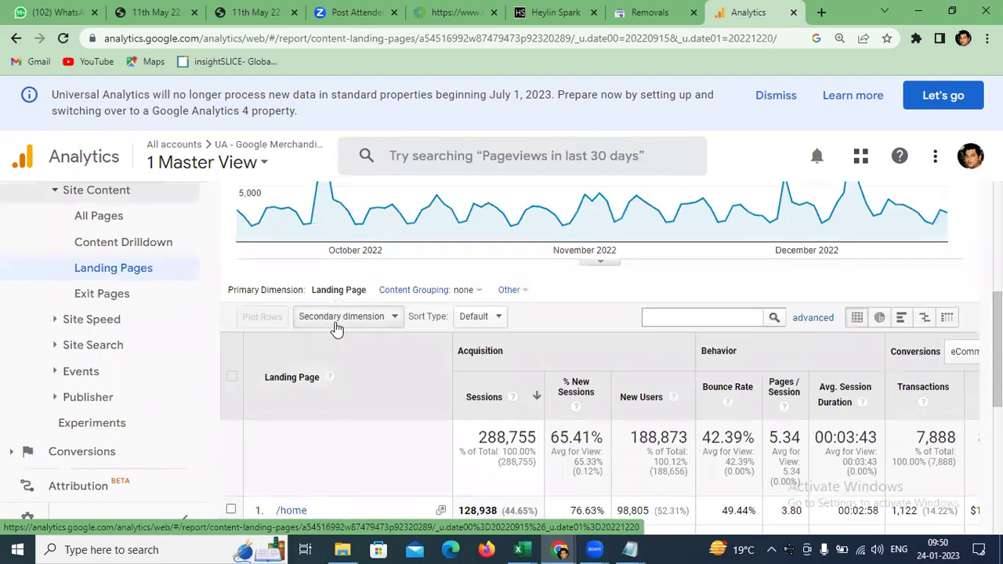
{"action": "scroll", "coordinate": [336, 328], "scroll_direction": "down", "scroll_amount": 3}
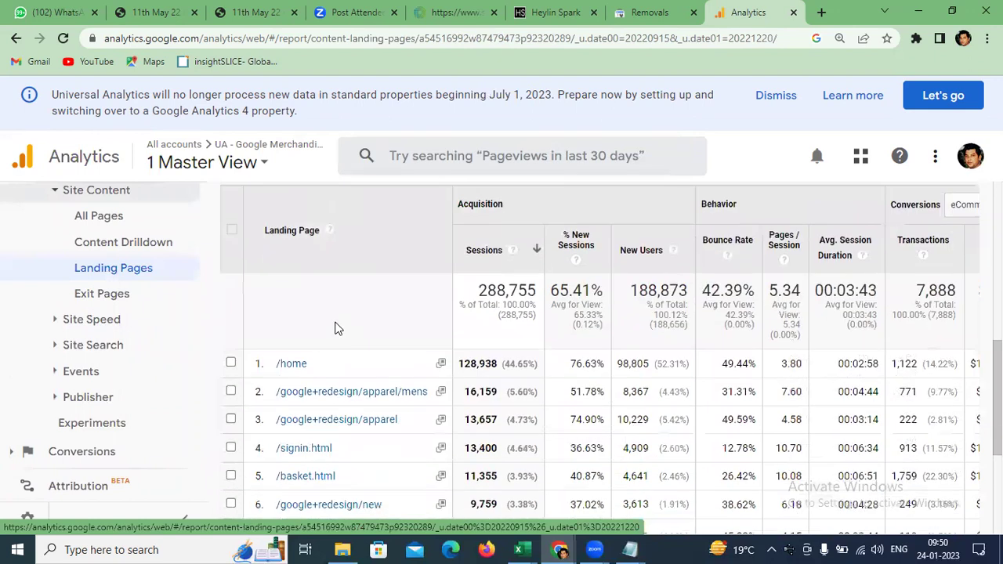
{"action": "scroll", "coordinate": [336, 327], "scroll_direction": "down", "scroll_amount": 3}
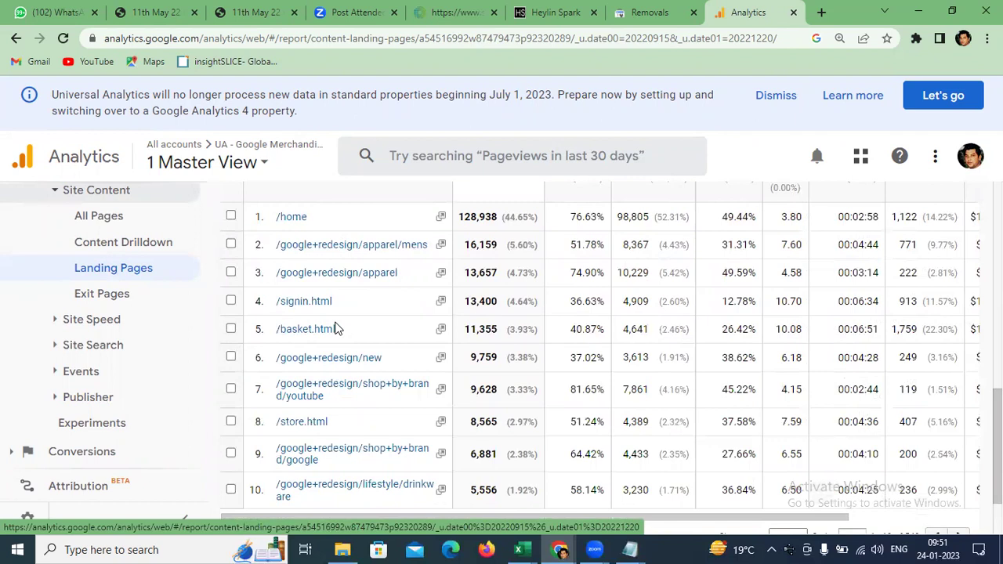
{"action": "scroll", "coordinate": [335, 328], "scroll_direction": "up", "scroll_amount": 3}
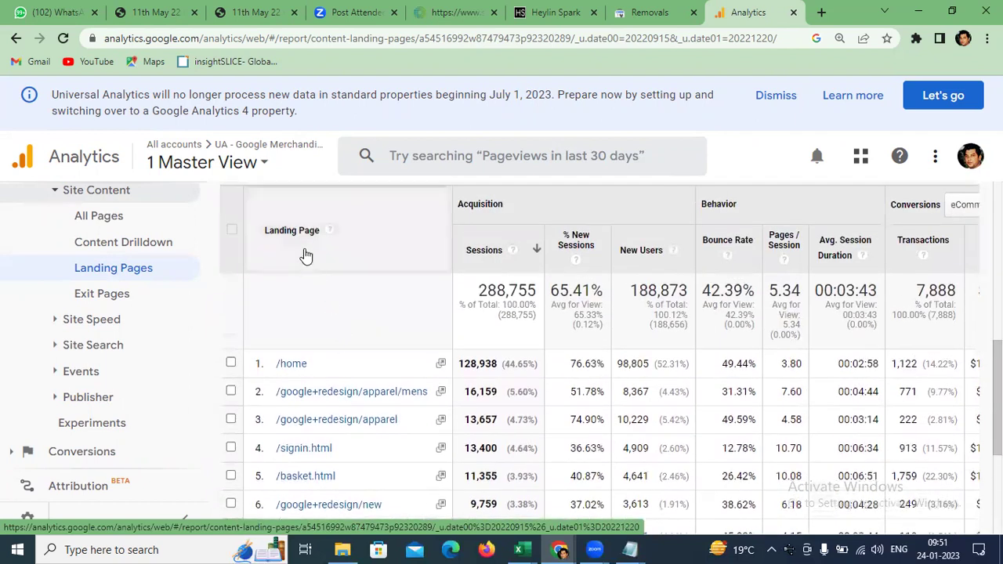
{"action": "scroll", "coordinate": [310, 245], "scroll_direction": "up", "scroll_amount": 3}
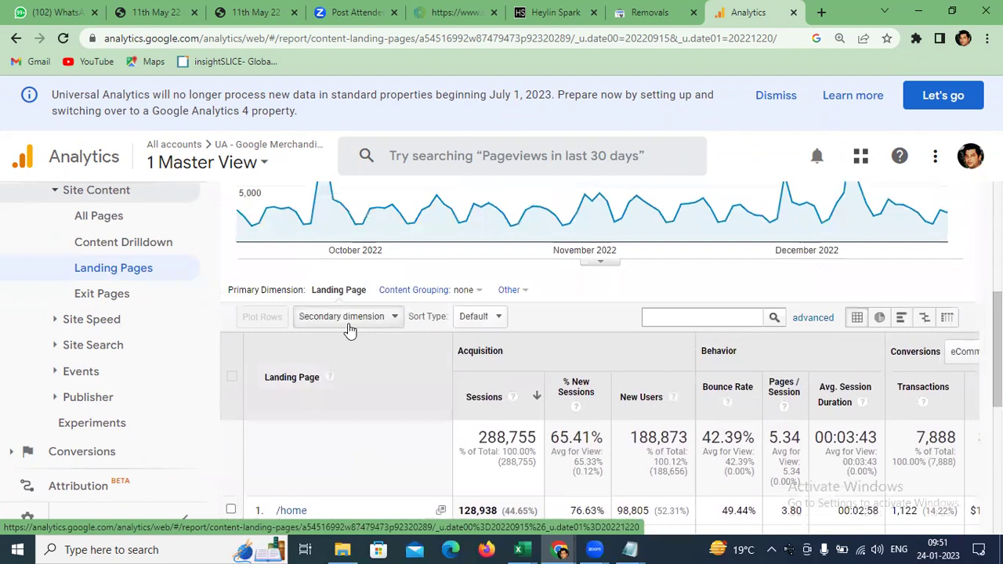
{"action": "left_click", "coordinate": [264, 166]}
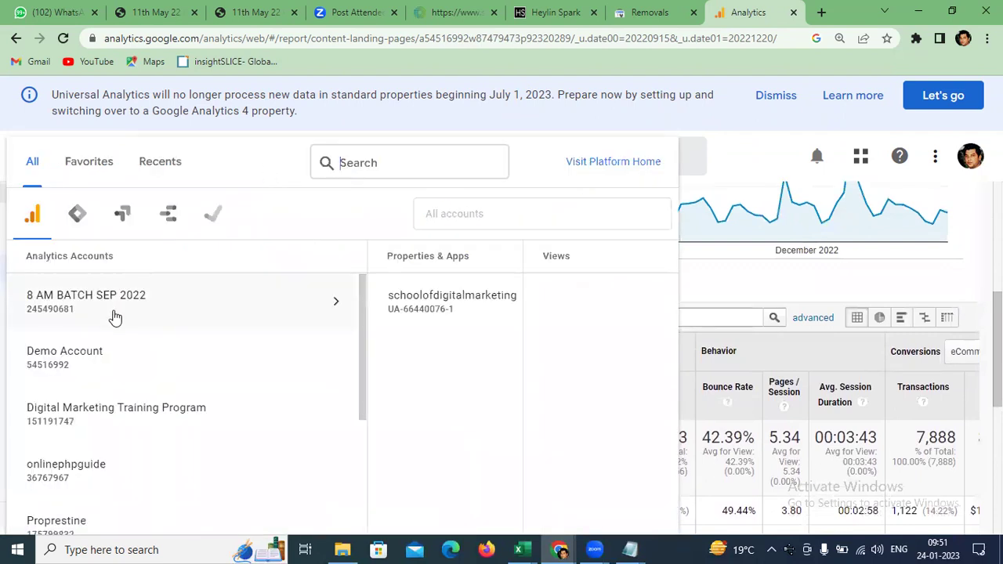
{"action": "left_click", "coordinate": [146, 309]}
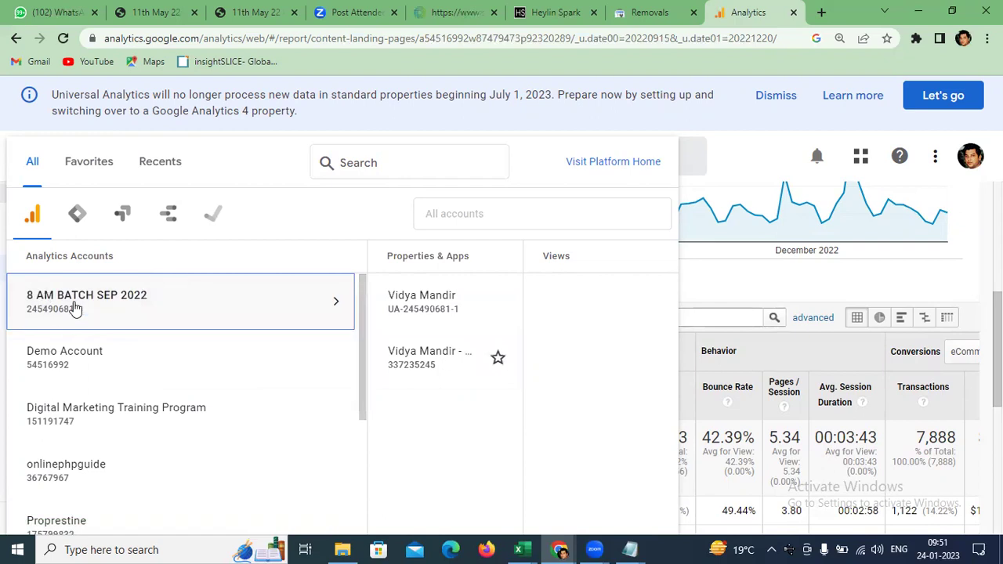
{"action": "left_click", "coordinate": [736, 268]}
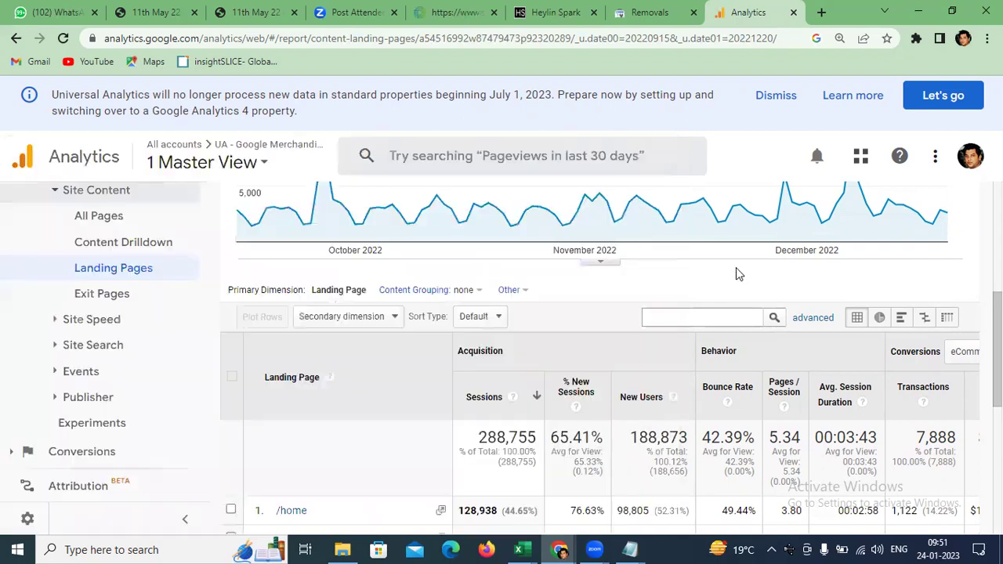
{"action": "scroll", "coordinate": [335, 287], "scroll_direction": "down", "scroll_amount": 2}
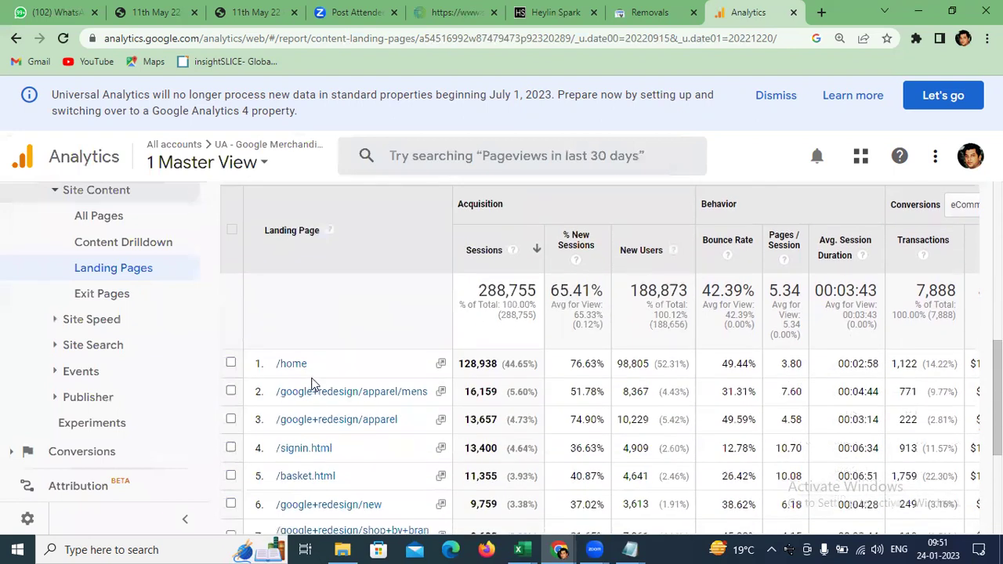
- Switch to the All Web Site Data view of the School of Digital Marketing Universal Analytics property in the School of Digital Marketing New account
{"action": "left_click", "coordinate": [218, 166]}
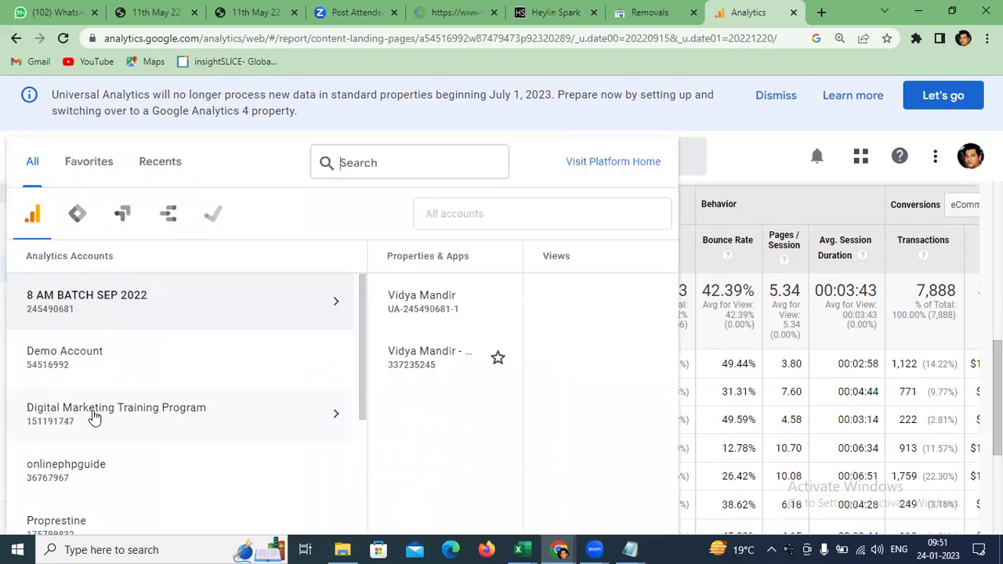
{"action": "scroll", "coordinate": [92, 413], "scroll_direction": "down", "scroll_amount": 1}
{"action": "scroll", "coordinate": [92, 407], "scroll_direction": "up", "scroll_amount": 1}
{"action": "scroll", "coordinate": [86, 348], "scroll_direction": "down", "scroll_amount": 3}
{"action": "scroll", "coordinate": [86, 361], "scroll_direction": "down", "scroll_amount": 1}
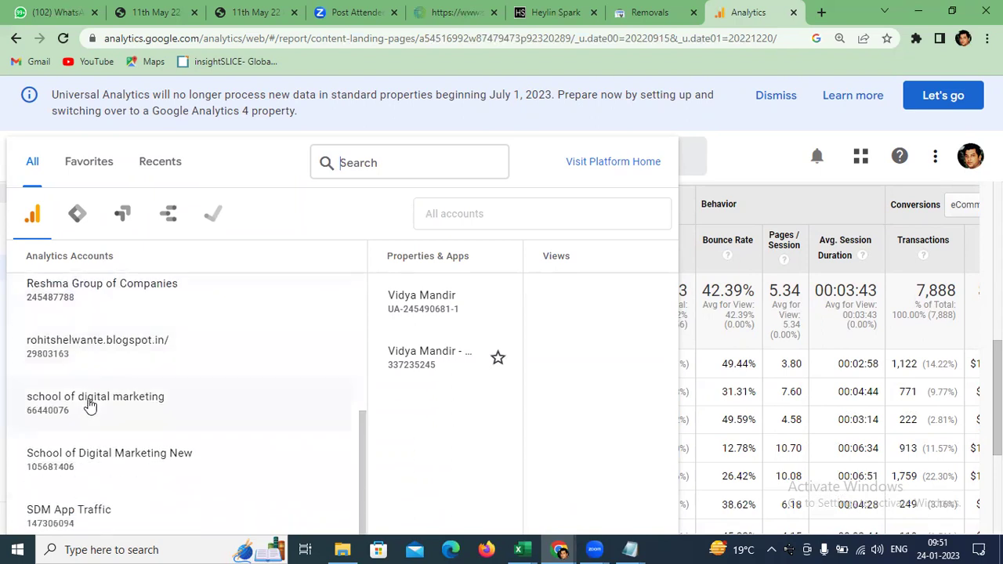
{"action": "left_click", "coordinate": [106, 457]}
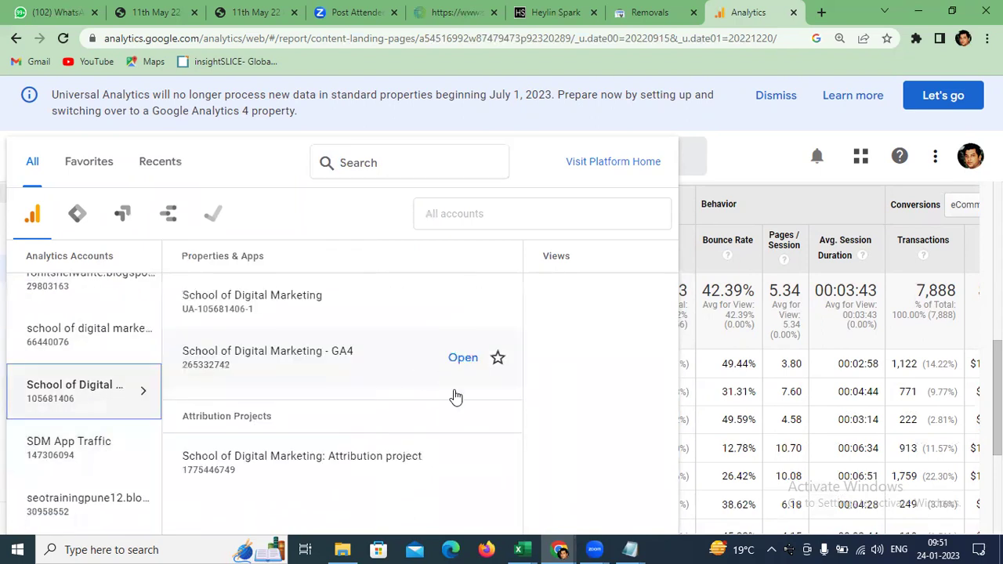
{"action": "left_click", "coordinate": [289, 304]}
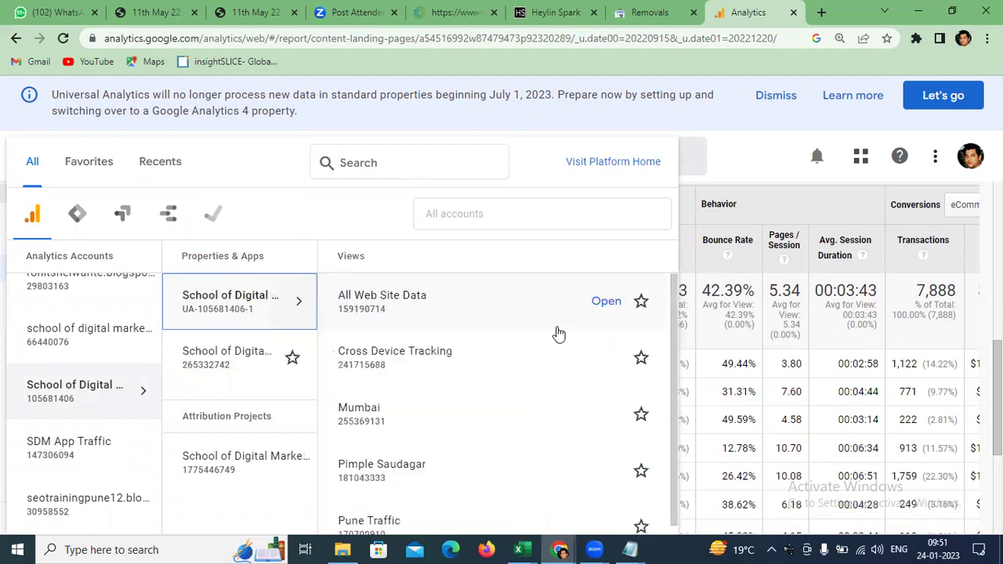
{"action": "left_click", "coordinate": [384, 306]}
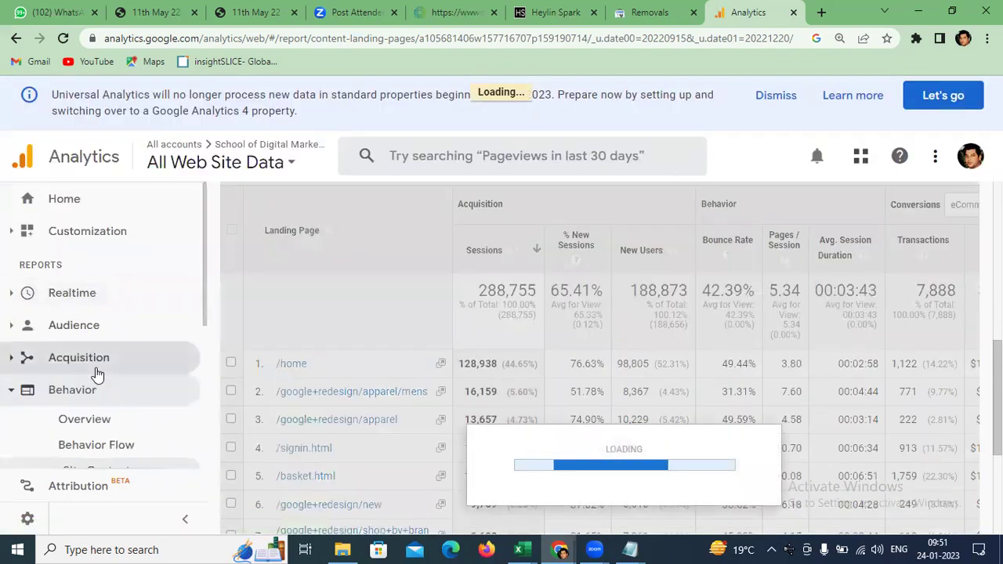
- Drill into the / home page in the Landing Pages table
{"action": "scroll", "coordinate": [183, 443], "scroll_direction": "down", "scroll_amount": 1}
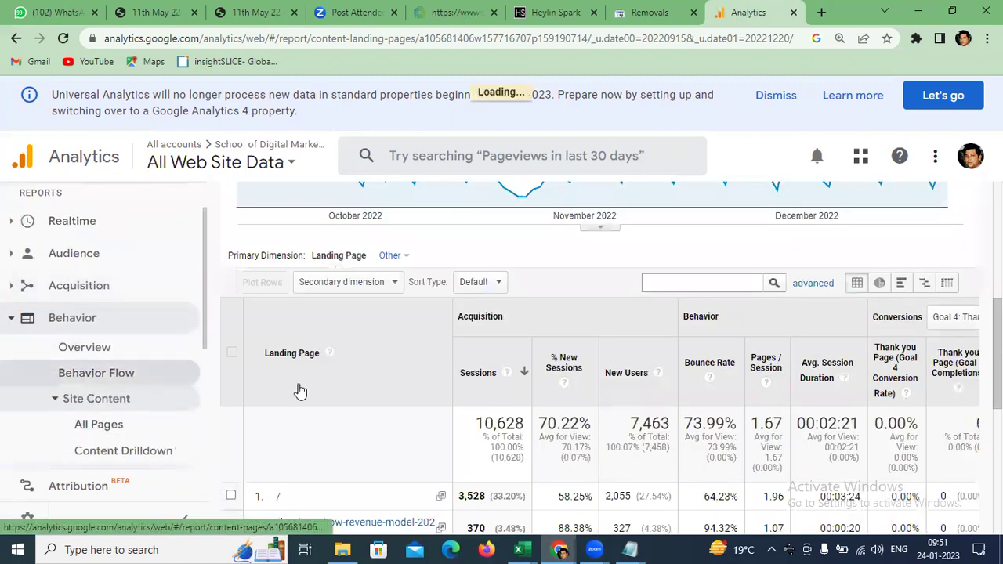
{"action": "scroll", "coordinate": [329, 384], "scroll_direction": "down", "scroll_amount": 1}
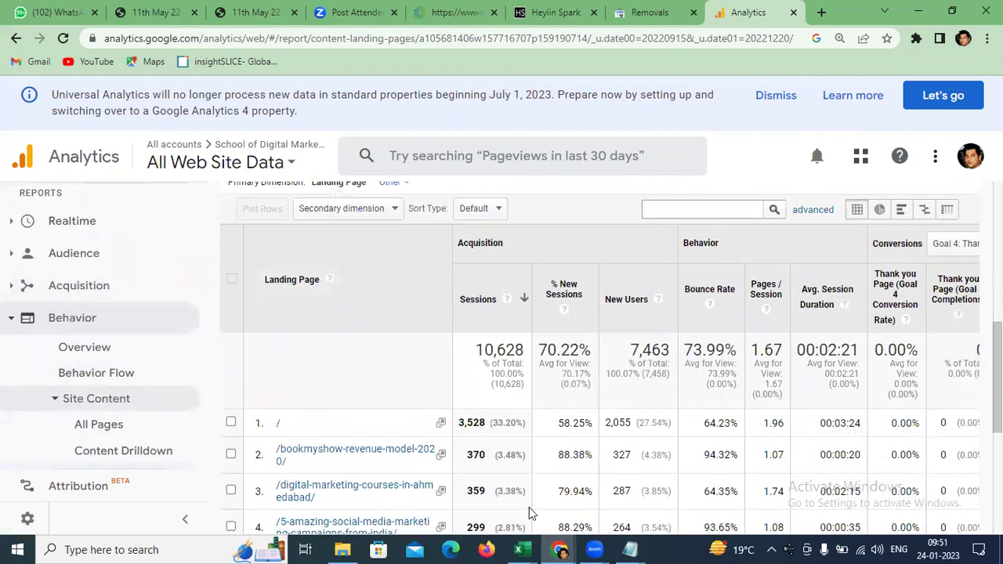
{"action": "left_click", "coordinate": [280, 423]}
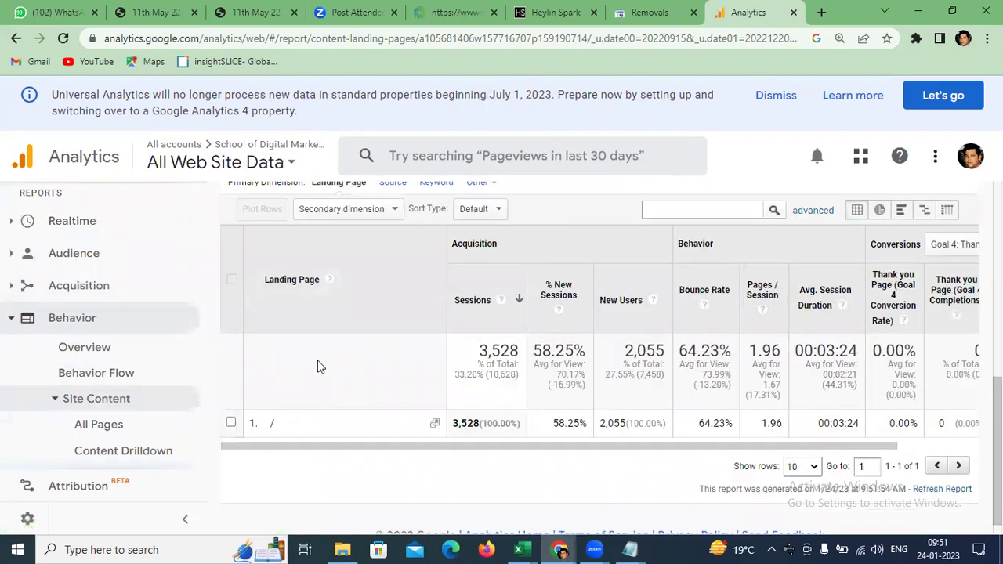
- Add City as the secondary dimension of the Landing Pages table for the home page
{"action": "left_click", "coordinate": [329, 210]}
{"action": "type", "text": "city"}
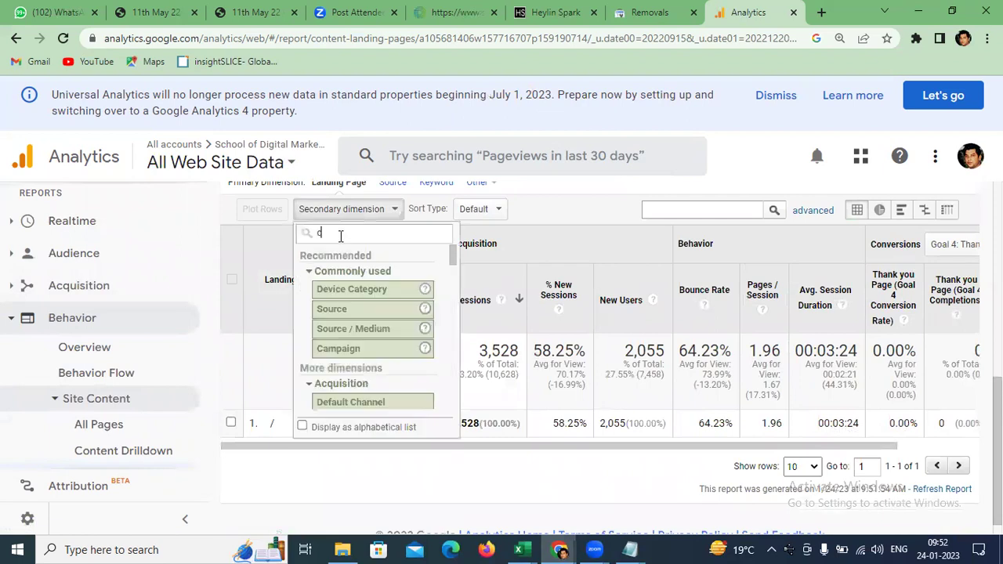
{"action": "left_click", "coordinate": [335, 307]}
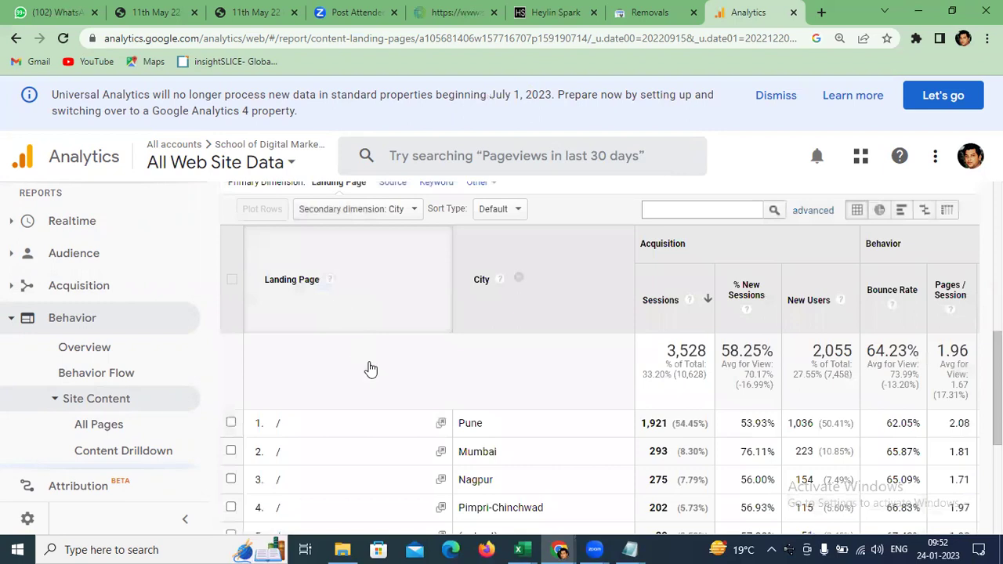
- Show 25 rows in the landing page and city table and locate the Nashik row
{"action": "scroll", "coordinate": [371, 375], "scroll_direction": "down", "scroll_amount": 2}
{"action": "scroll", "coordinate": [373, 375], "scroll_direction": "down", "scroll_amount": 1}
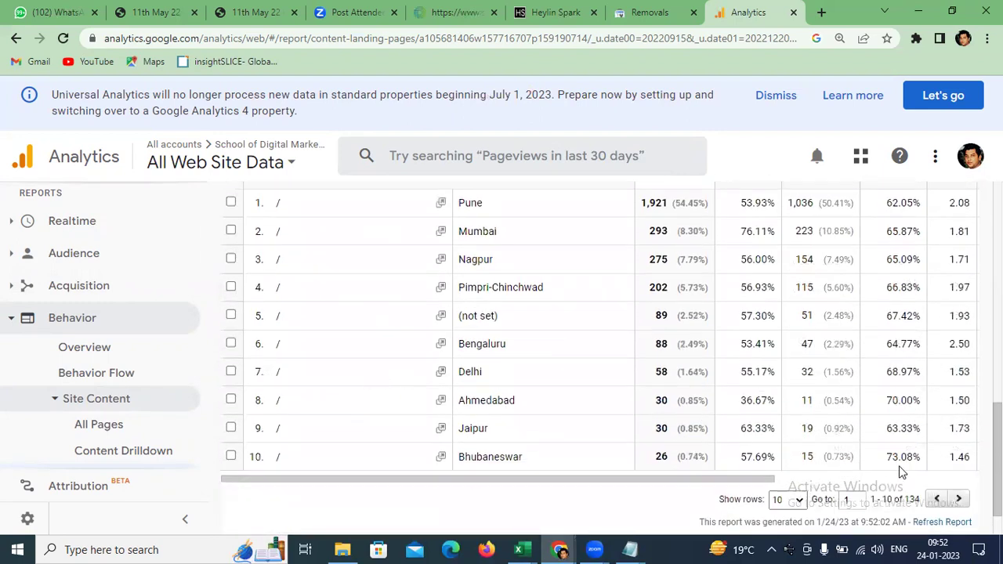
{"action": "left_click", "coordinate": [789, 501]}
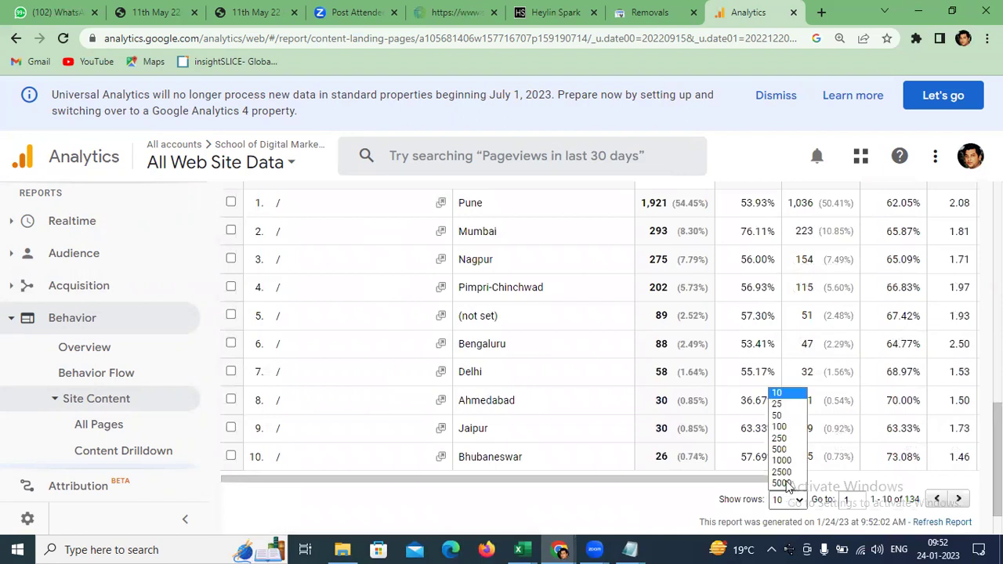
{"action": "left_click", "coordinate": [778, 405]}
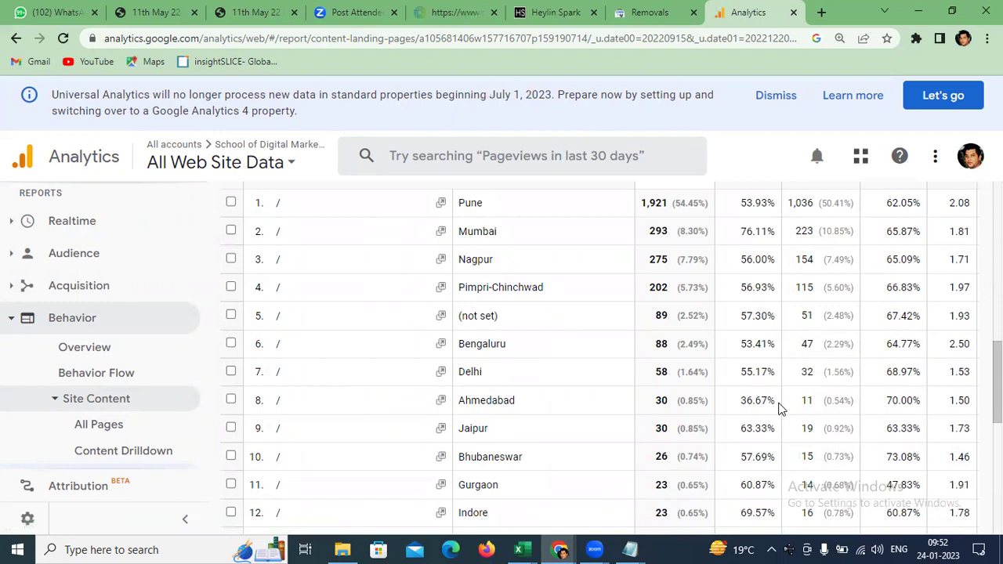
{"action": "scroll", "coordinate": [576, 376], "scroll_direction": "down", "scroll_amount": 2}
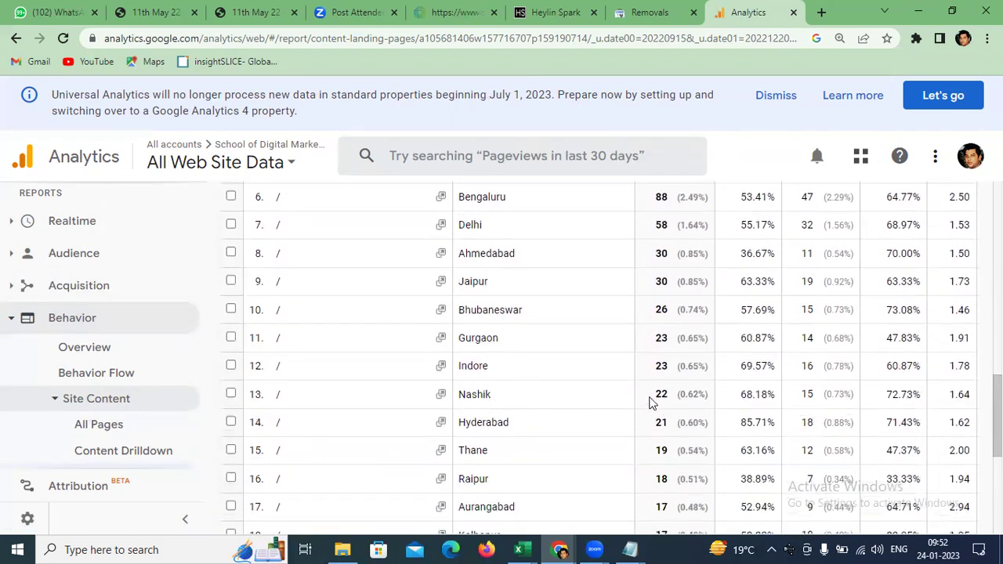
- Switch to the Google Analytics assignment in Notepad and replace the answer under the Nashik landing page question with 22 72.23
{"action": "left_click_drag", "start_coordinate": [654, 397], "coordinate": [670, 394]}
{"action": "left_click", "coordinate": [631, 549]}
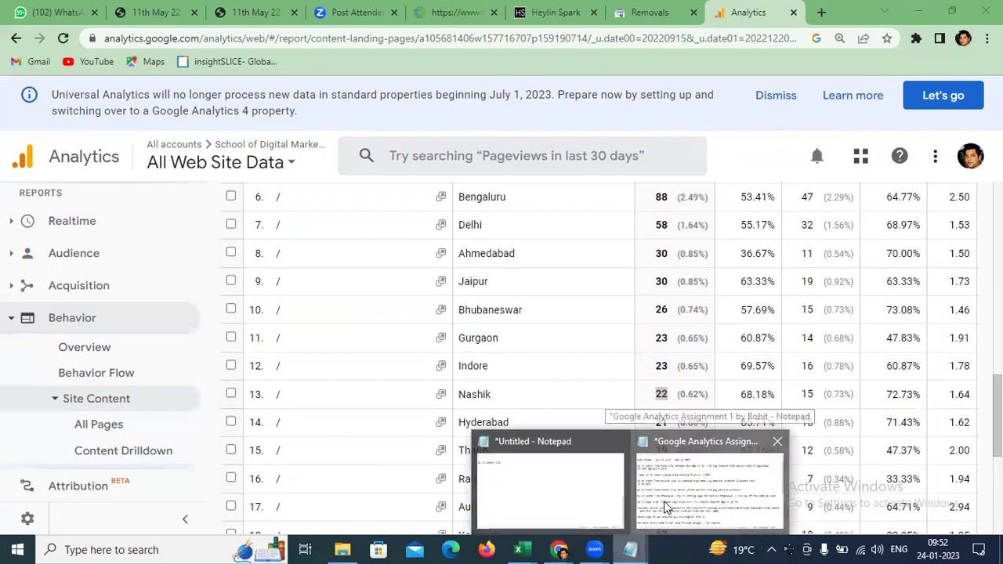
{"action": "left_click", "coordinate": [664, 500]}
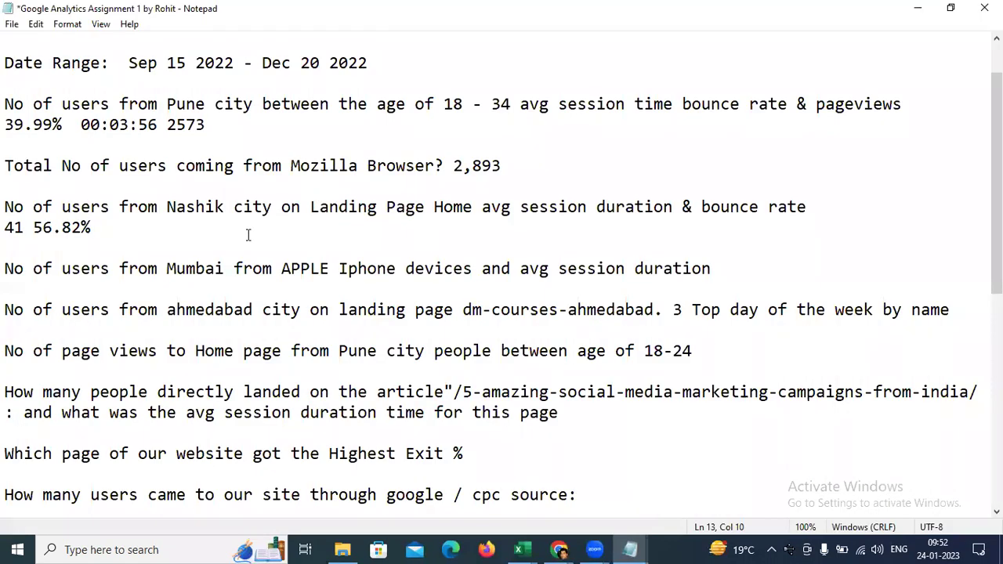
{"action": "type", "text": "22"}
{"action": "type", "text": "72.23"}
{"action": "left_click_drag", "start_coordinate": [97, 228], "coordinate": [7, 232]}
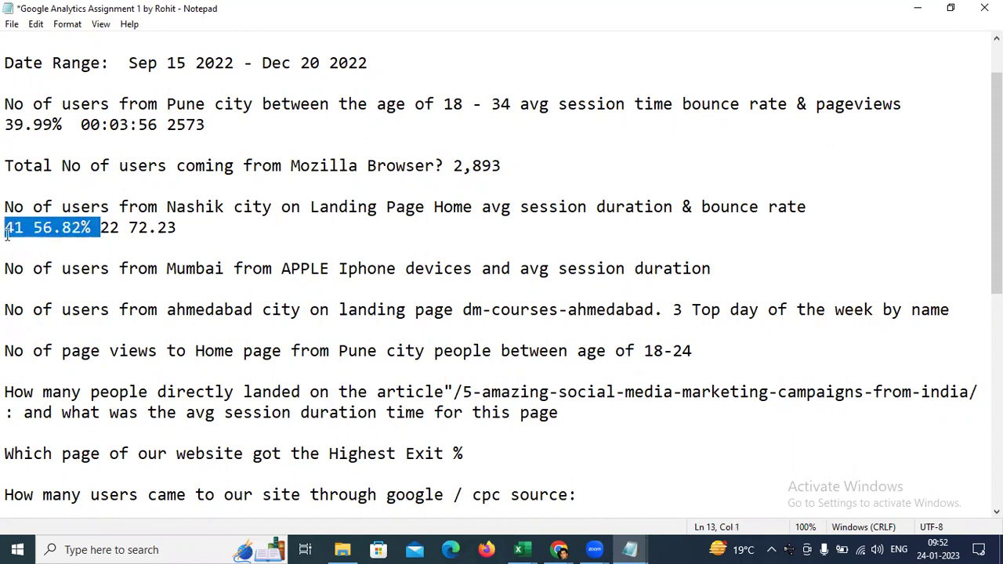
{"action": "key", "text": "BackSpace"}
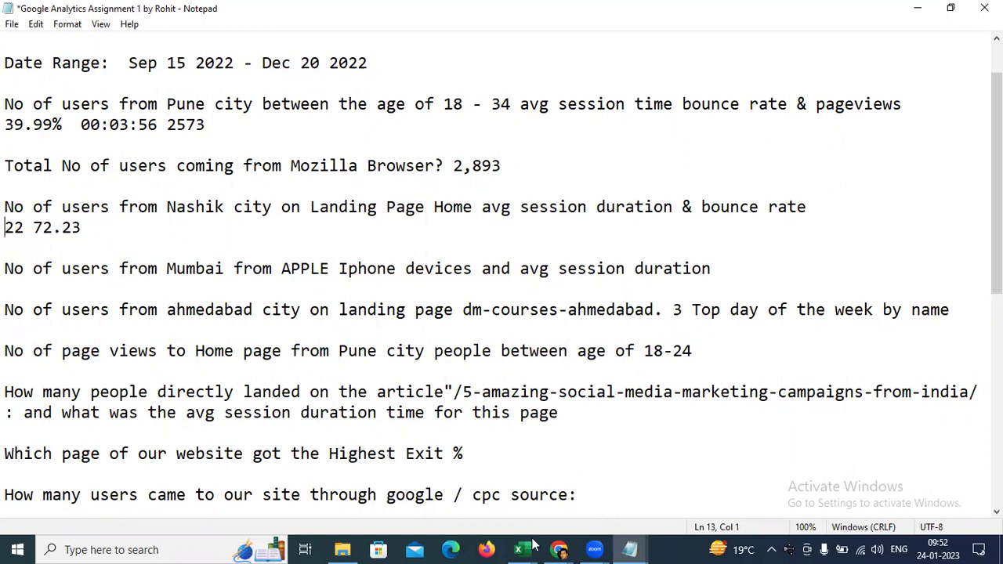
- Switch back to Google Analytics and examine the Nashik row's metrics against the column headings of the city table
{"action": "left_click", "coordinate": [560, 548]}
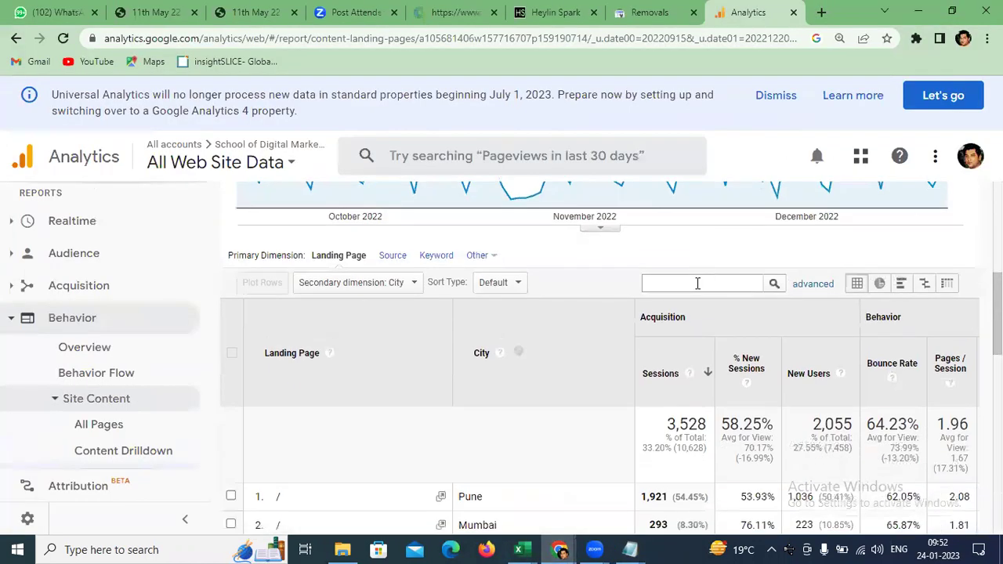
{"action": "scroll", "coordinate": [699, 284], "scroll_direction": "down", "scroll_amount": 1}
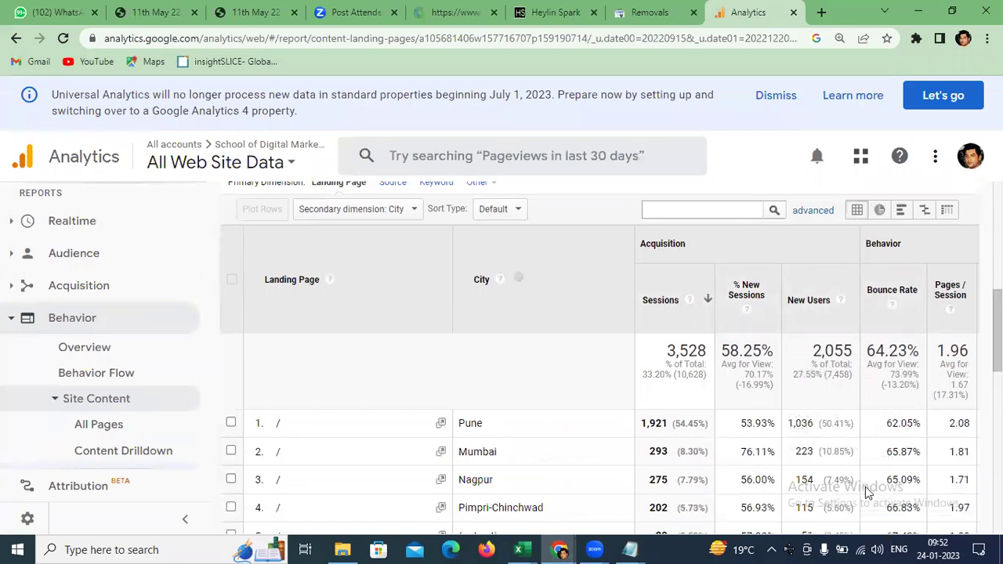
{"action": "scroll", "coordinate": [616, 437], "scroll_direction": "down", "scroll_amount": 2}
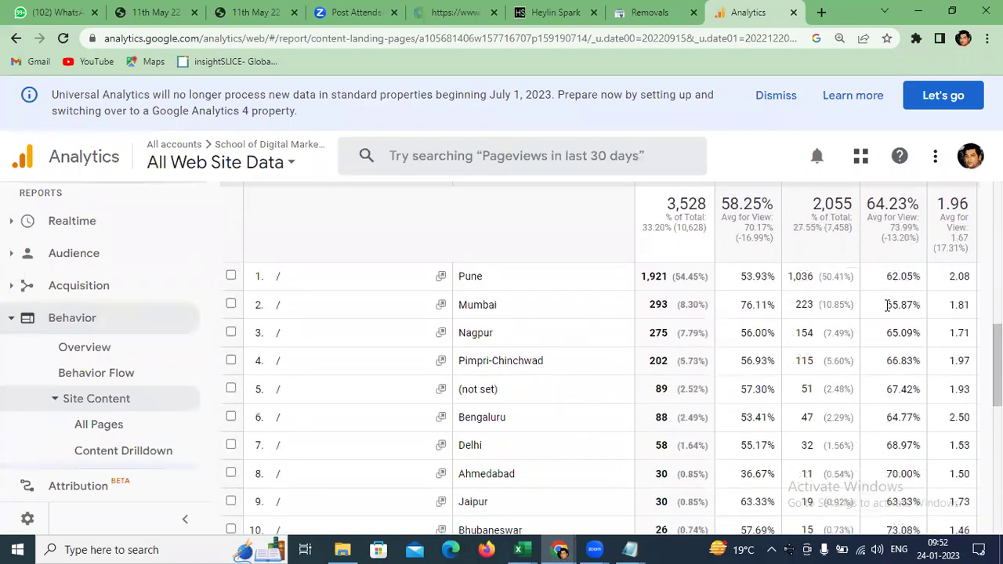
{"action": "scroll", "coordinate": [799, 353], "scroll_direction": "down", "scroll_amount": 2}
{"action": "scroll", "coordinate": [795, 366], "scroll_direction": "down", "scroll_amount": 1}
{"action": "scroll", "coordinate": [786, 376], "scroll_direction": "up", "scroll_amount": 5}
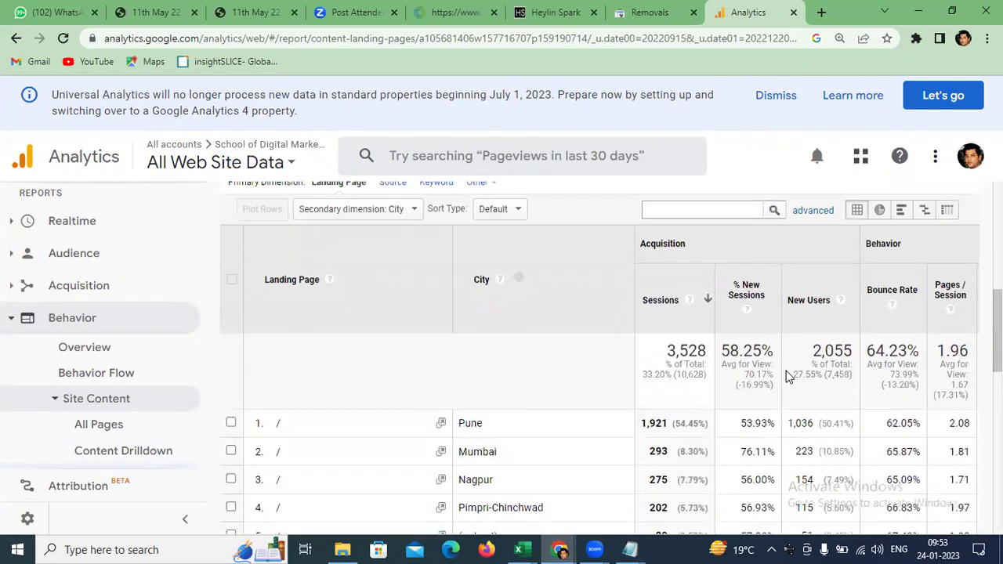
{"action": "scroll", "coordinate": [788, 376], "scroll_direction": "down", "scroll_amount": 3}
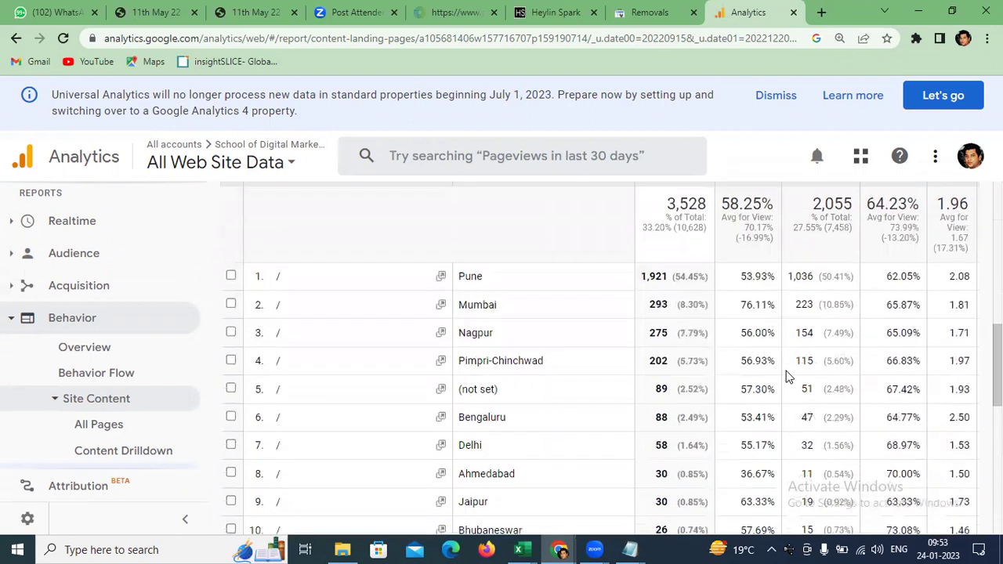
{"action": "scroll", "coordinate": [788, 377], "scroll_direction": "down", "scroll_amount": 2}
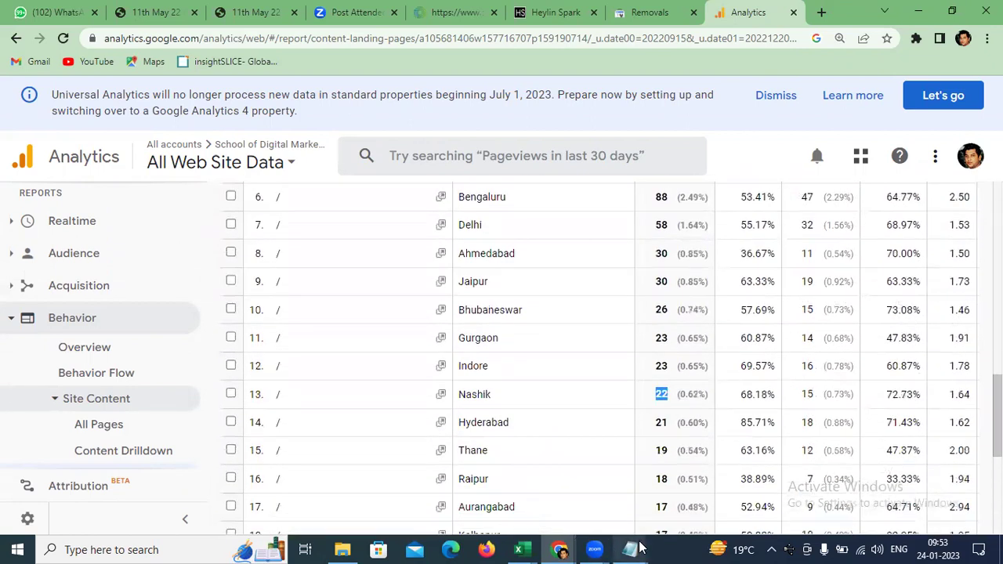
- Switch to the assignment in Notepad and append 1.64 to the Nashik answer
{"action": "mouse_move", "coordinate": [634, 548]}
{"action": "left_click", "coordinate": [672, 494]}
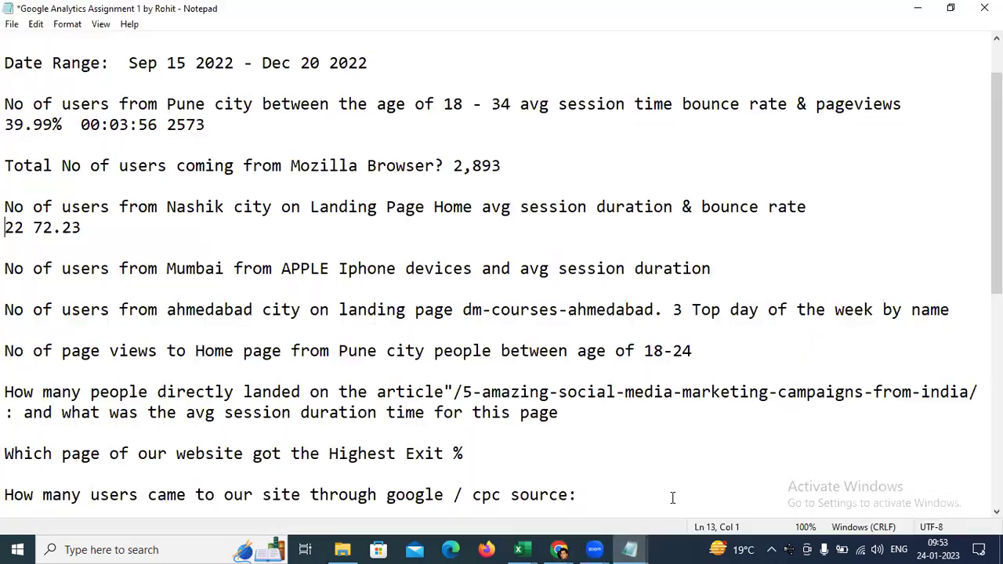
{"action": "left_click", "coordinate": [96, 225]}
{"action": "type", "text": "1.64"}
- Return to Google Analytics and open the Devices report in the Mobile group of the Audience reports
{"action": "key", "text": "alt+Tab"}
{"action": "left_click", "coordinate": [78, 325]}
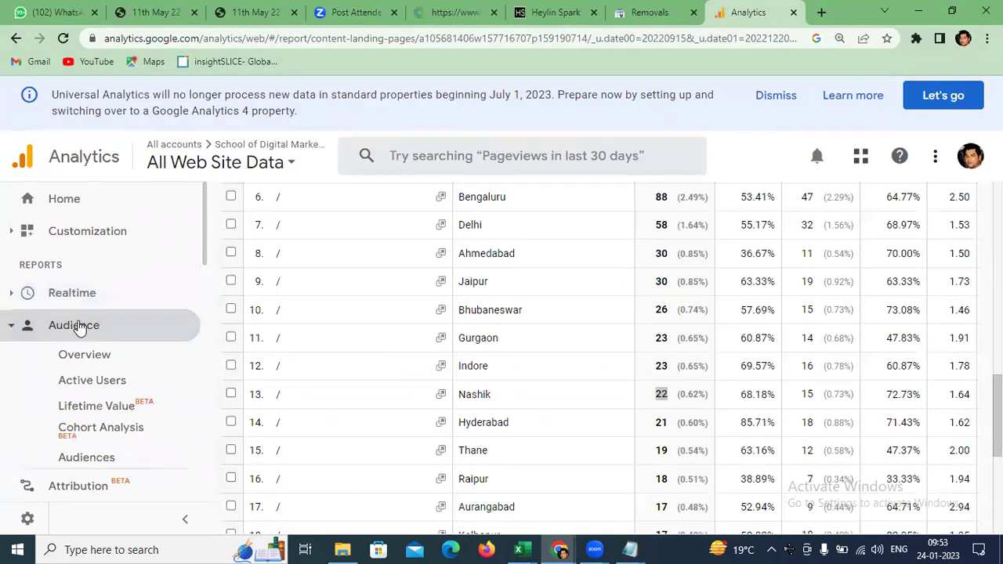
{"action": "scroll", "coordinate": [79, 328], "scroll_direction": "down", "scroll_amount": 3}
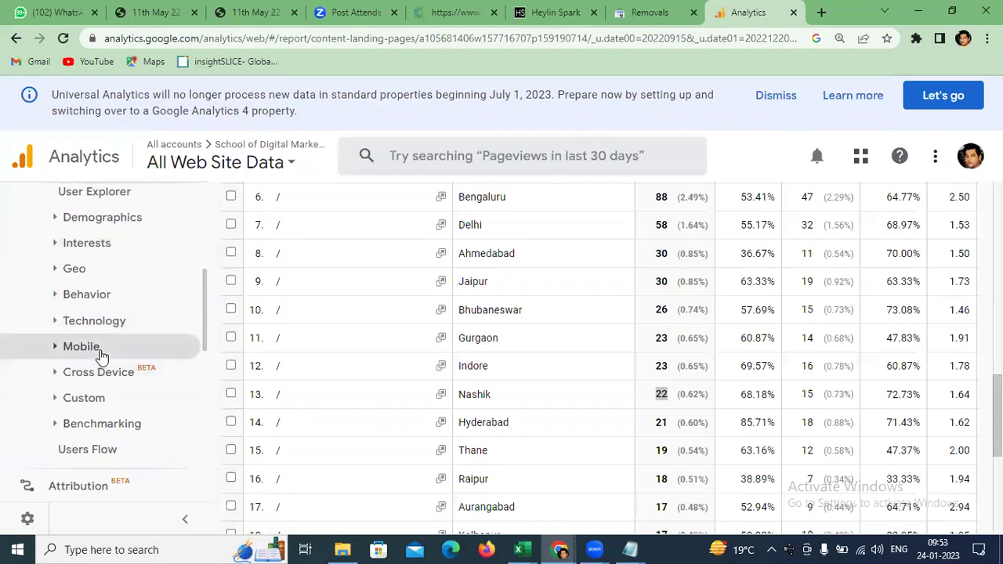
{"action": "left_click", "coordinate": [100, 355]}
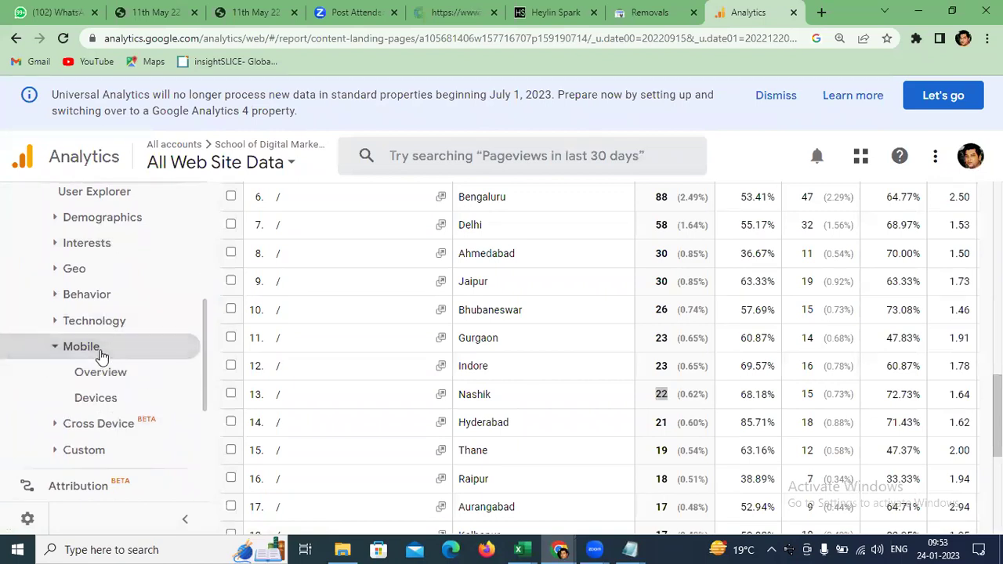
{"action": "left_click", "coordinate": [102, 395]}
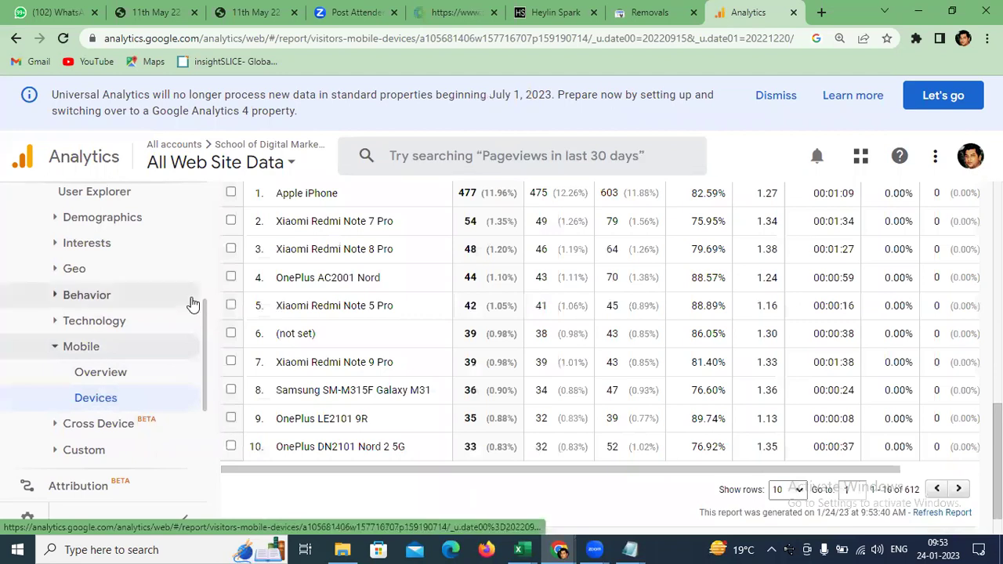
{"action": "scroll", "coordinate": [308, 343], "scroll_direction": "up", "scroll_amount": 2}
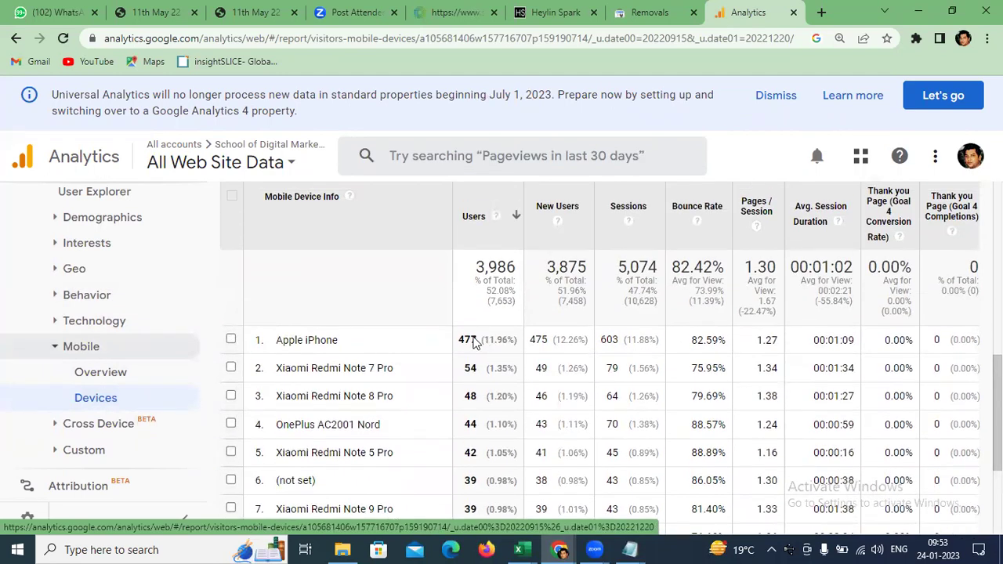
{"action": "left_click_drag", "start_coordinate": [461, 341], "coordinate": [475, 343]}
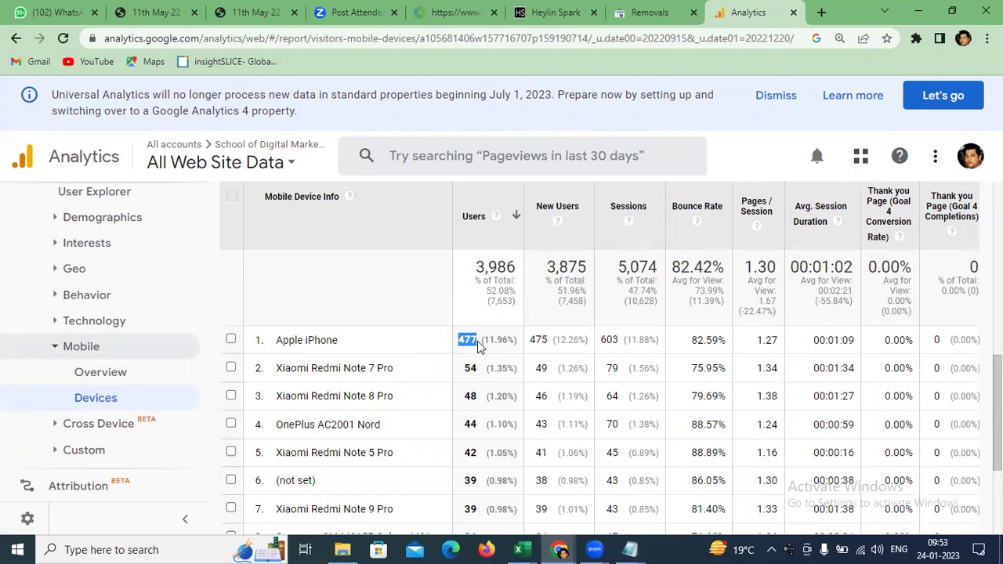
{"action": "left_click", "coordinate": [630, 549]}
- Add City as the secondary dimension of the mobile Devices table
{"action": "scroll", "coordinate": [345, 251], "scroll_direction": "up", "scroll_amount": 2}
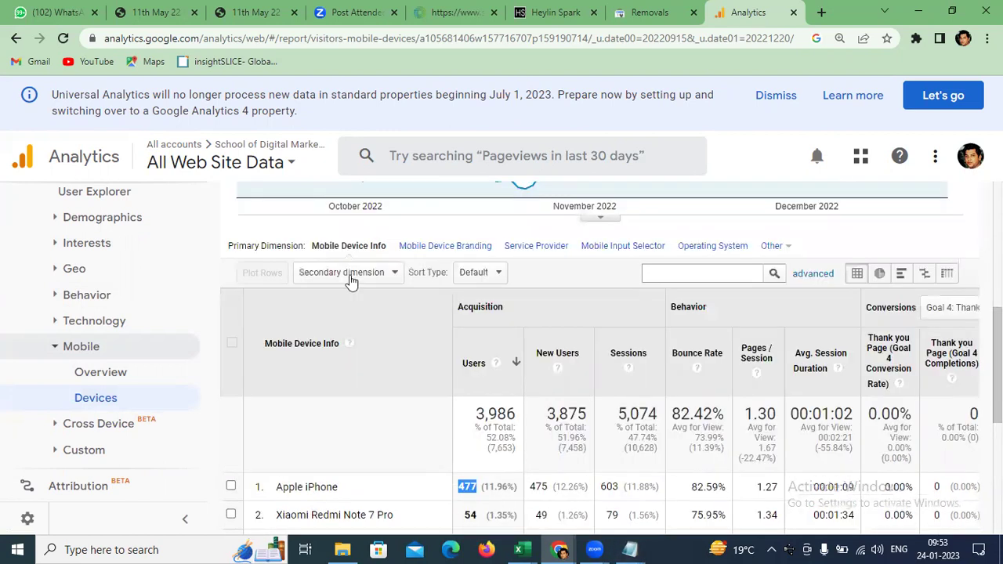
{"action": "left_click", "coordinate": [354, 279]}
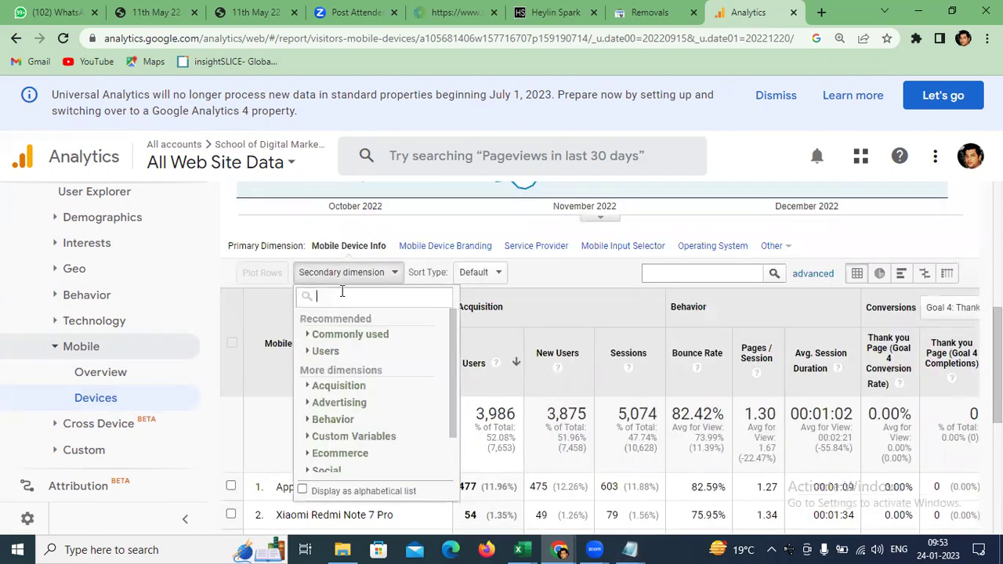
{"action": "type", "text": "city"}
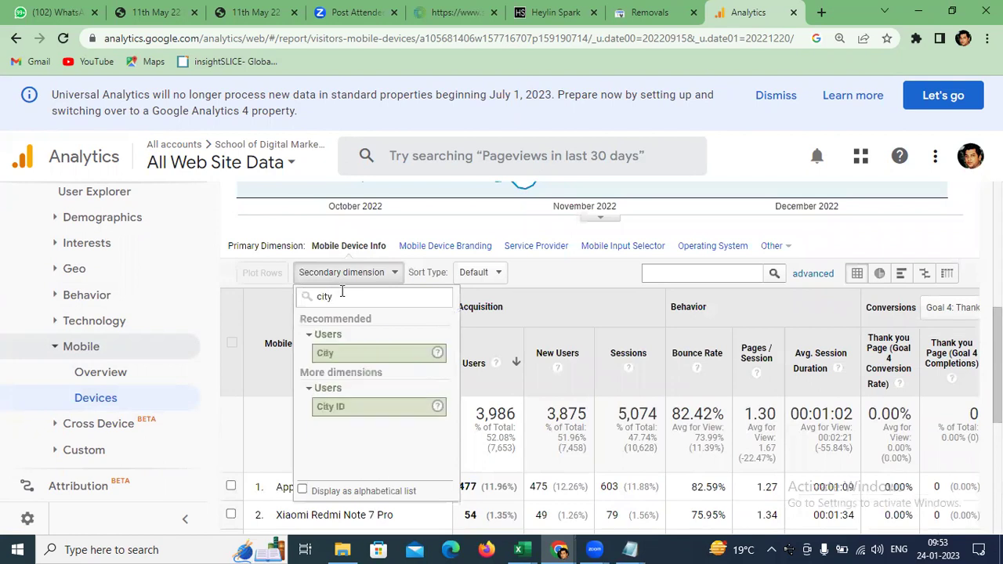
{"action": "left_click", "coordinate": [356, 353]}
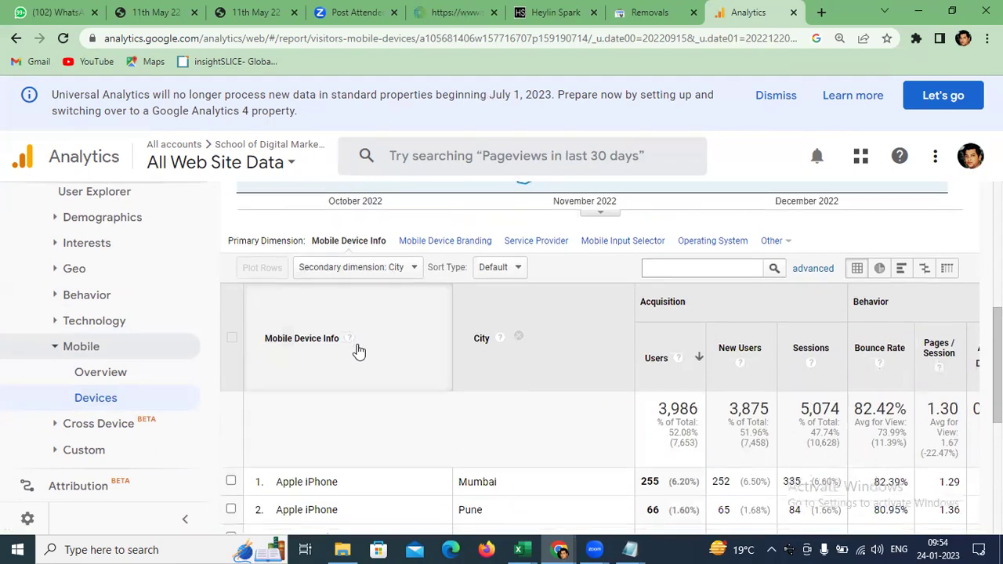
- Take the user count from the Apple iPhone Mumbai row and enter 255 under the Mumbai iPhone question in Notepad
{"action": "scroll", "coordinate": [368, 376], "scroll_direction": "down", "scroll_amount": 2}
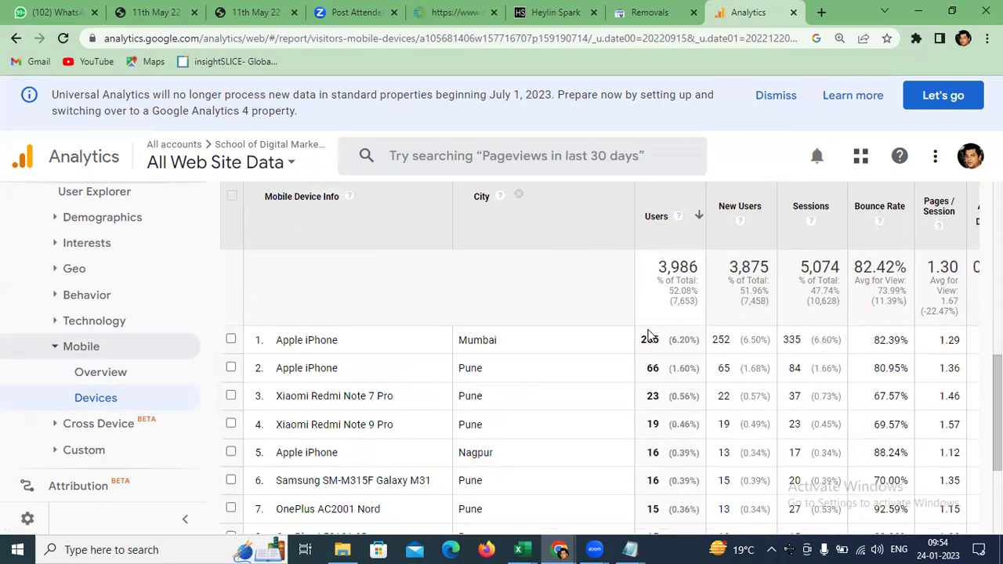
{"action": "left_click_drag", "start_coordinate": [637, 339], "coordinate": [663, 342]}
{"action": "mouse_move", "coordinate": [629, 549]}
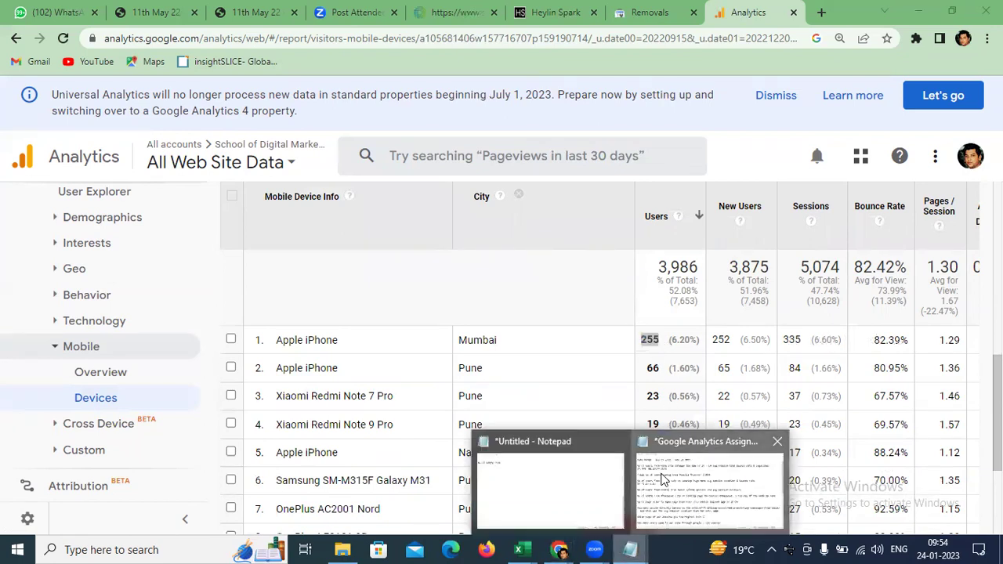
{"action": "left_click", "coordinate": [709, 482]}
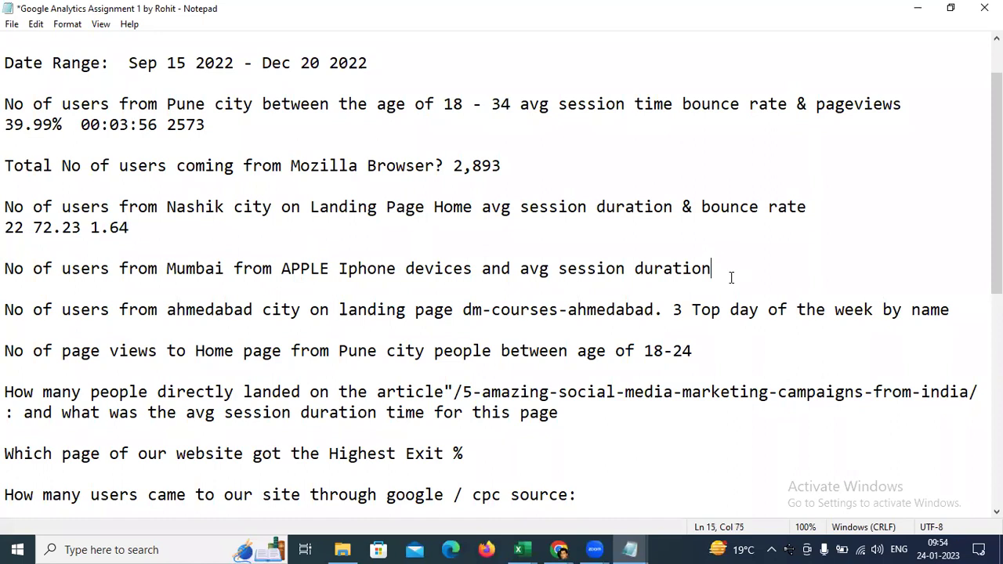
{"action": "key", "text": "Return"}
{"action": "type", "text": "255"}
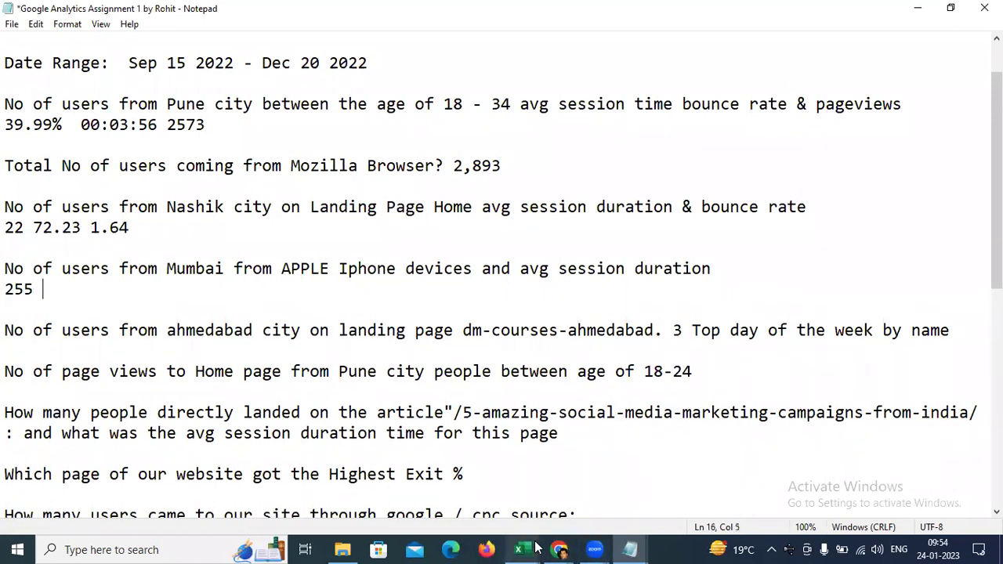
- Copy the Mumbai Apple iPhone row's bounce rate and pages per session, 82.39% and 1.29, from Google Analytics into the Mumbai answer in Notepad
{"action": "left_click", "coordinate": [559, 549]}
{"action": "left_click", "coordinate": [538, 504]}
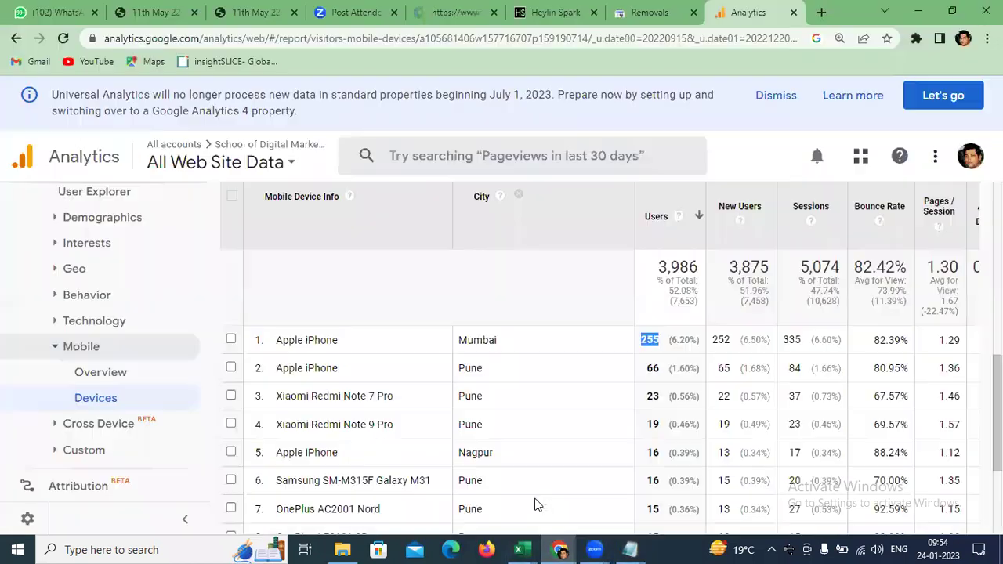
{"action": "left_click", "coordinate": [882, 340]}
{"action": "left_click_drag", "start_coordinate": [884, 339], "coordinate": [964, 345]}
{"action": "key", "text": "ctrl+c"}
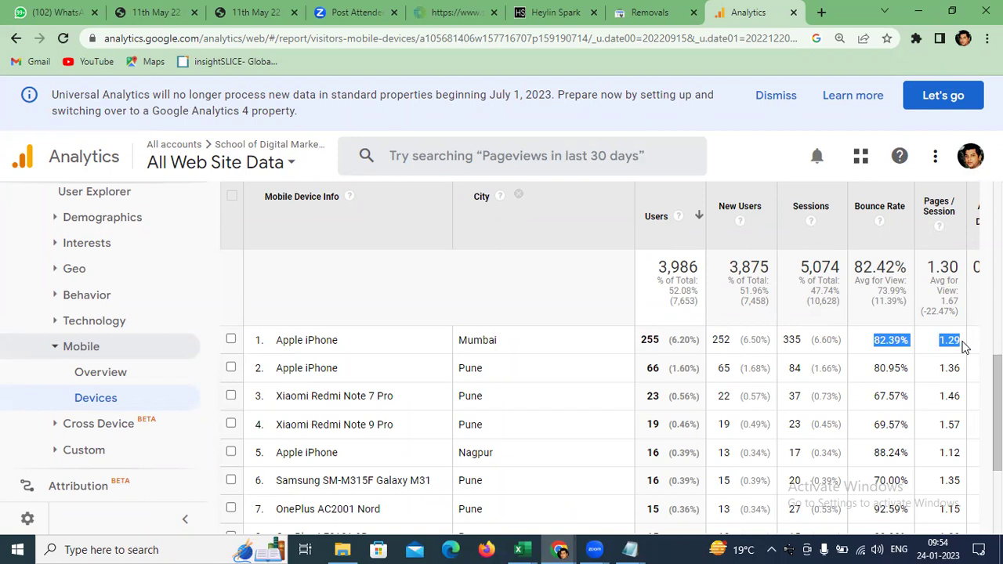
{"action": "left_click", "coordinate": [639, 547]}
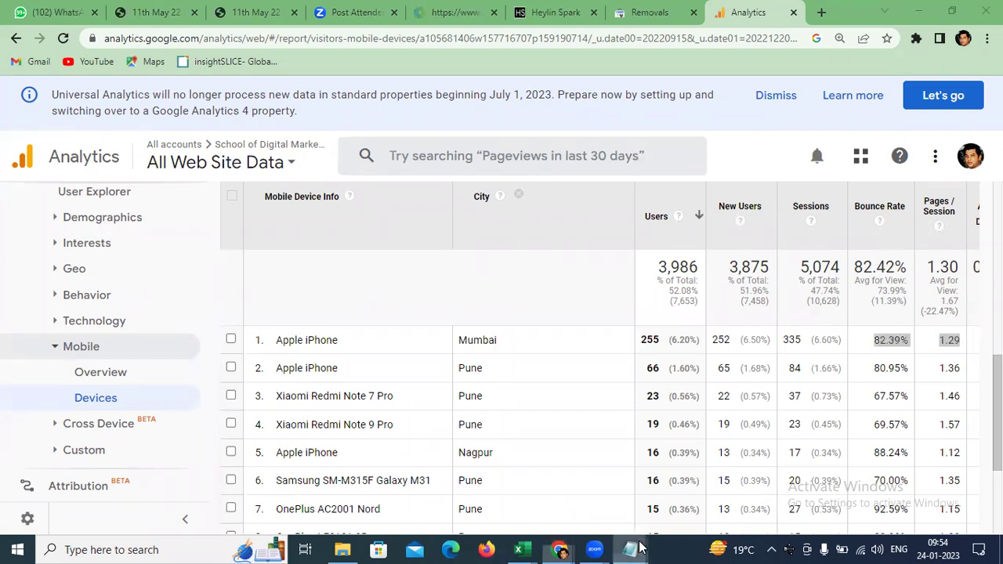
{"action": "left_click", "coordinate": [705, 480]}
{"action": "key", "text": "ctrl+v"}
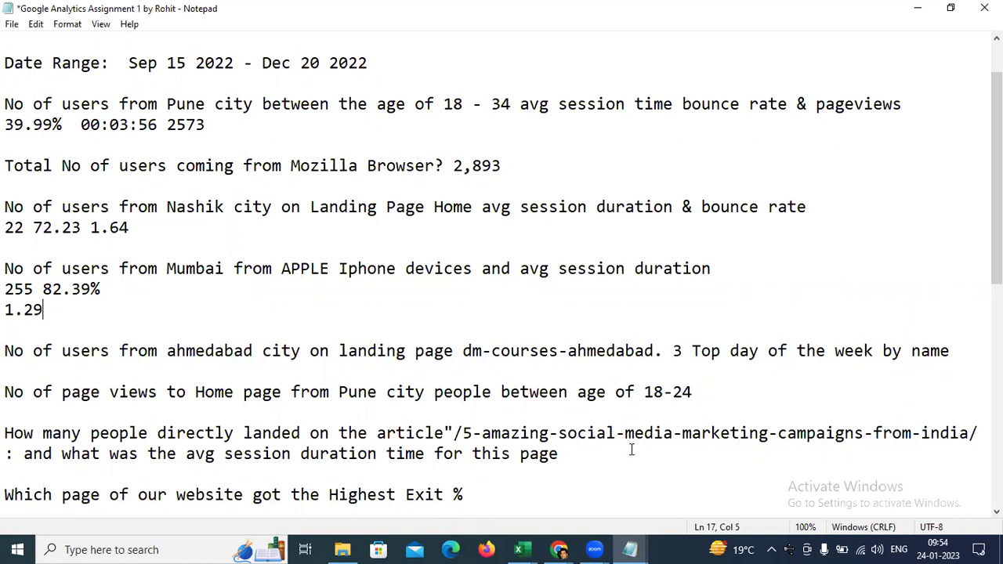
- Switch to Google Analytics and select the average session duration in the Apple iPhone Mumbai row of the Devices table
{"action": "left_click", "coordinate": [559, 550]}
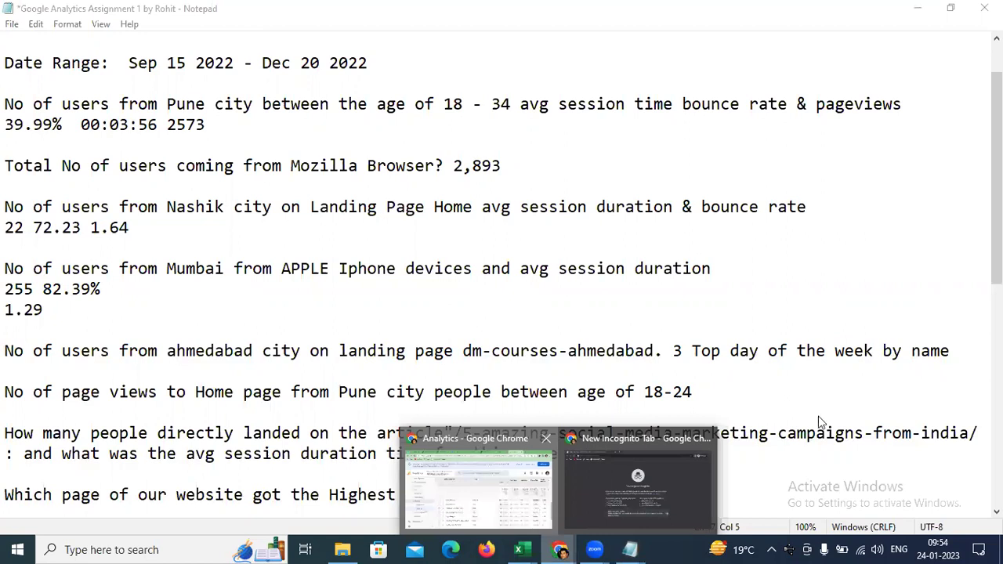
{"action": "key", "text": "alt+Tab"}
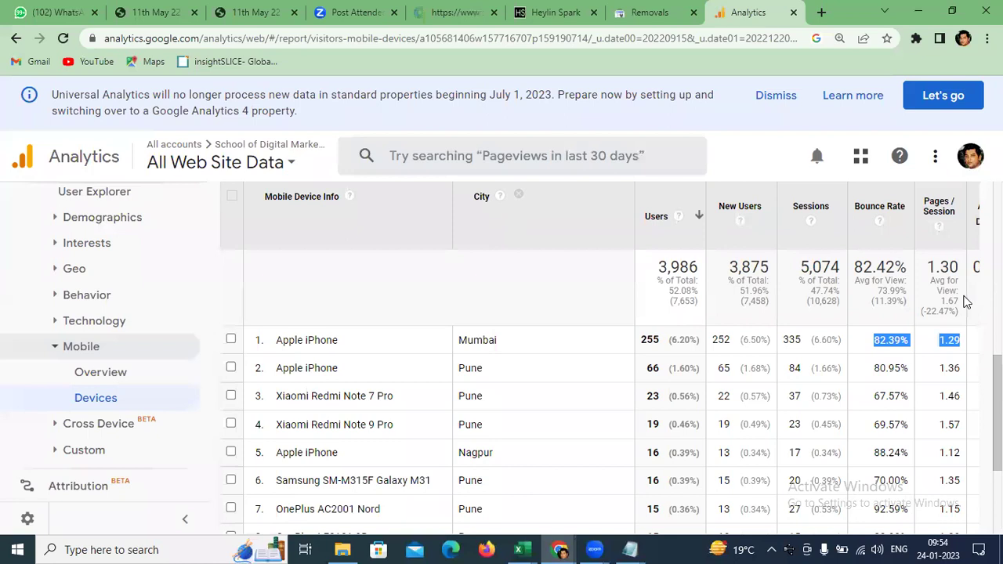
{"action": "key", "text": "ctrl+minus"}
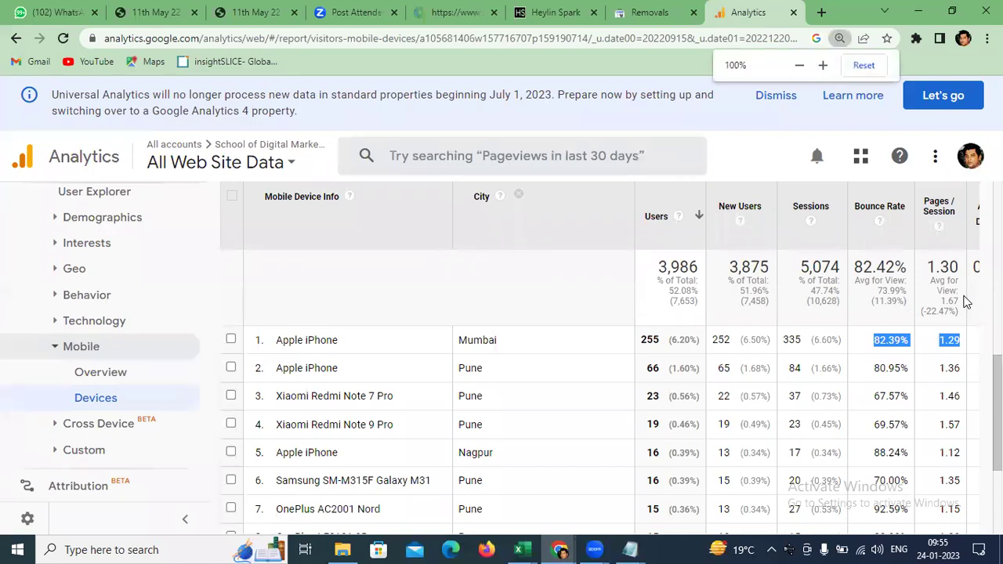
{"action": "key", "text": "ctrl+minus"}
{"action": "key", "text": "ctrl+minus"}
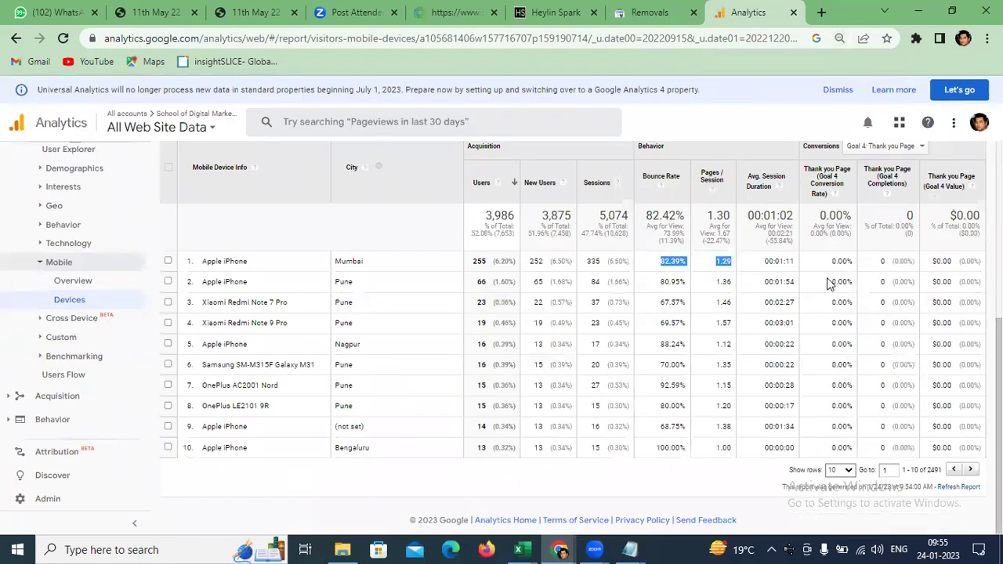
{"action": "left_click_drag", "start_coordinate": [764, 261], "coordinate": [791, 261]}
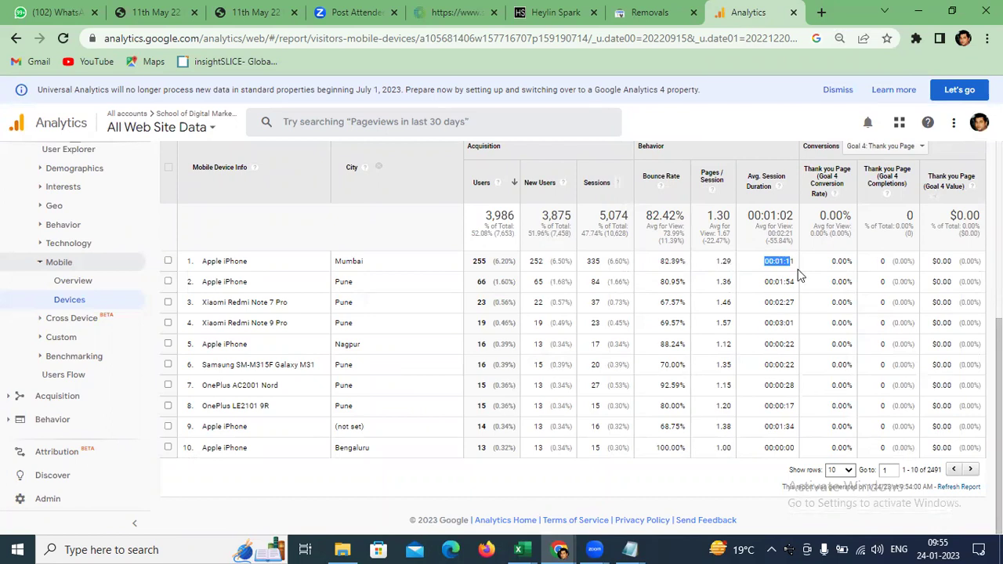
{"action": "left_click_drag", "start_coordinate": [766, 263], "coordinate": [798, 274]}
- In Notepad, replace the pages-per-session figure in the Mumbai iPhone answer with the average session duration 00:01:11
{"action": "left_click", "coordinate": [624, 547]}
{"action": "left_click", "coordinate": [682, 475]}
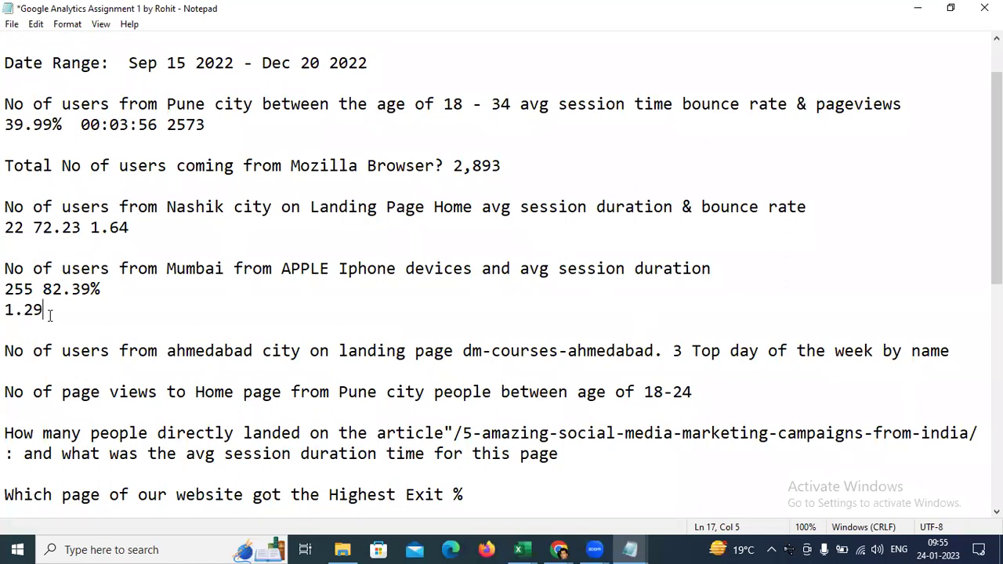
{"action": "key", "text": "BackSpace"}
{"action": "key", "text": "BackSpace"}
{"action": "key", "text": "BackSpace"}
{"action": "key", "text": "BackSpace"}
{"action": "type", "text": "00:01:11"}
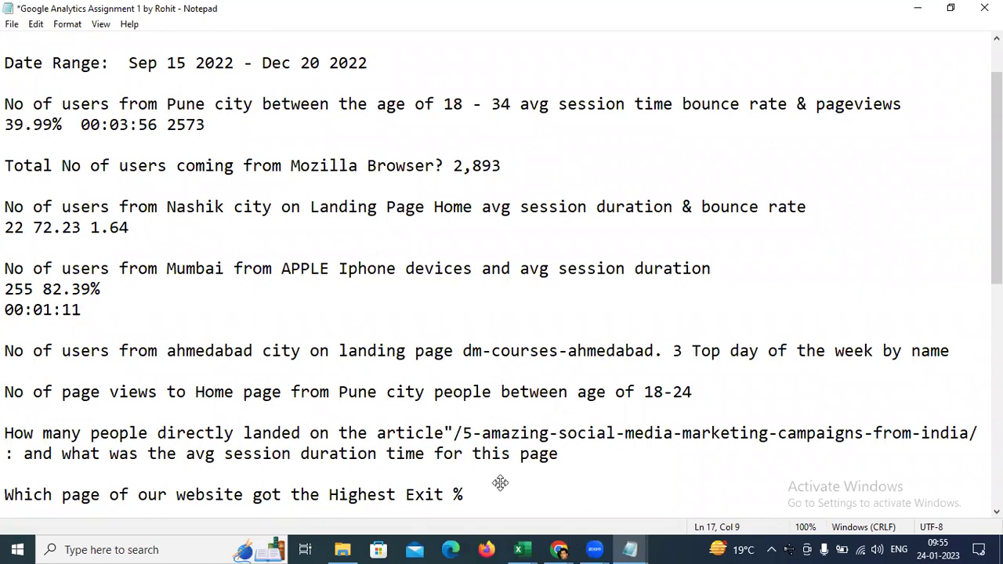
- Return to Google Analytics, open the Landing Pages report under Behavior's Site Content, and drill into /digital-marketing-courses-in-ahmedabad/
{"action": "key", "text": "alt+Tab"}
{"action": "key", "text": "ctrl+plus"}
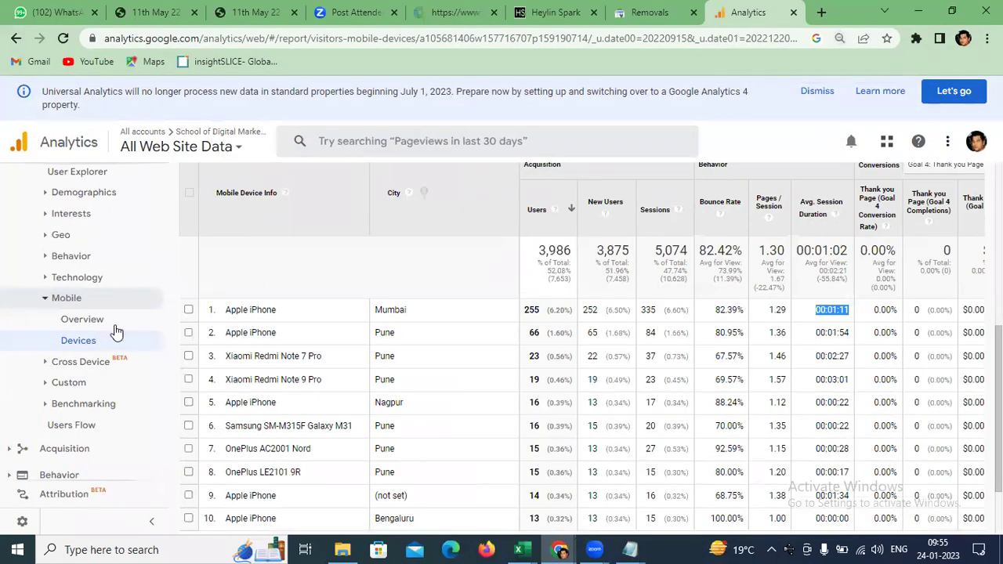
{"action": "scroll", "coordinate": [75, 408], "scroll_direction": "down", "scroll_amount": 1}
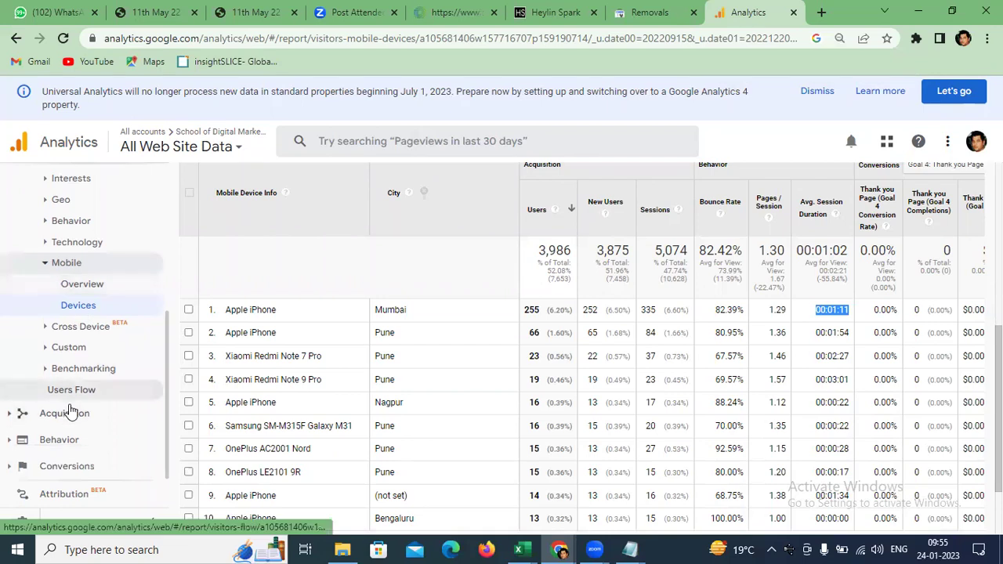
{"action": "left_click", "coordinate": [67, 441]}
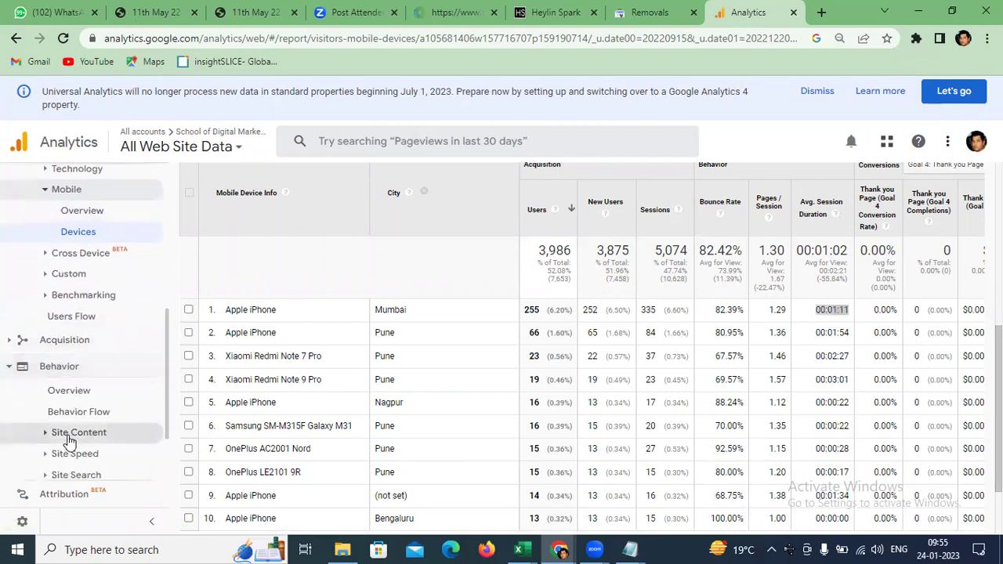
{"action": "left_click", "coordinate": [78, 431]}
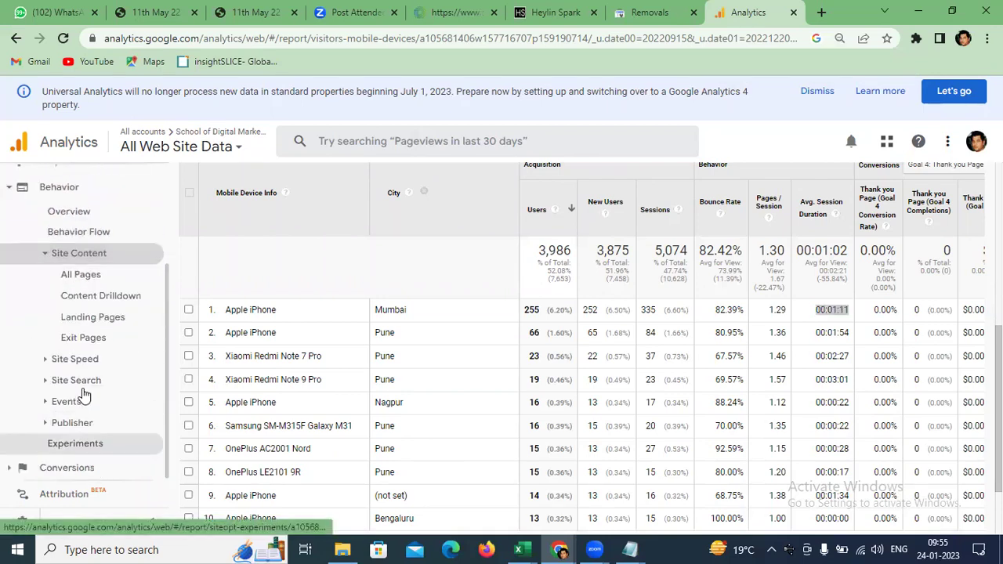
{"action": "left_click", "coordinate": [100, 300]}
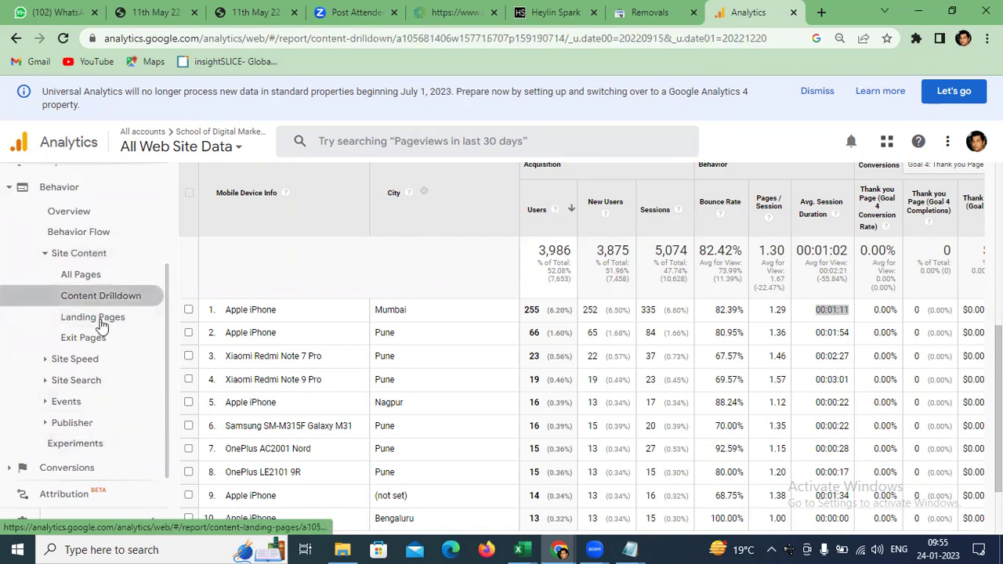
{"action": "left_click", "coordinate": [101, 320]}
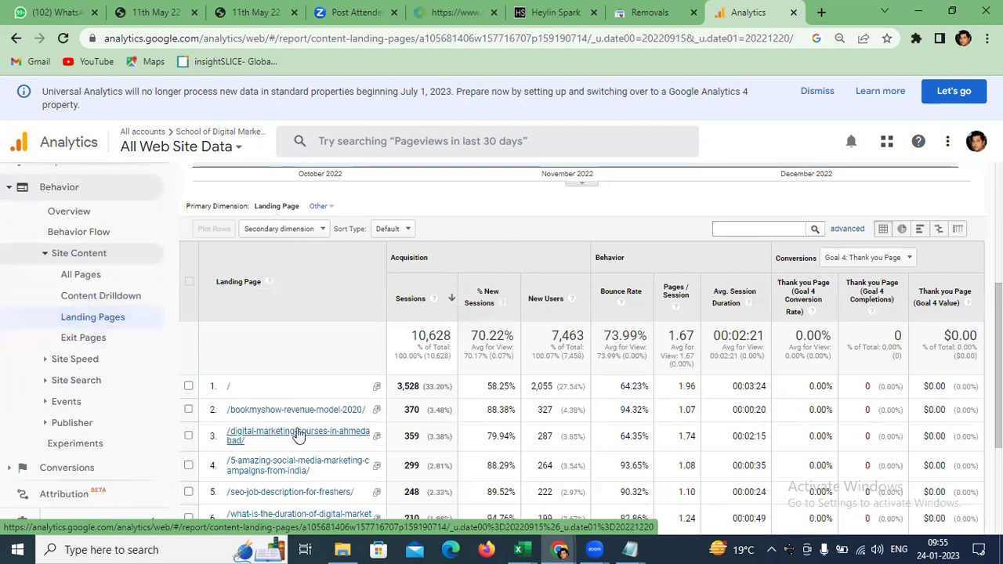
{"action": "left_click", "coordinate": [297, 433]}
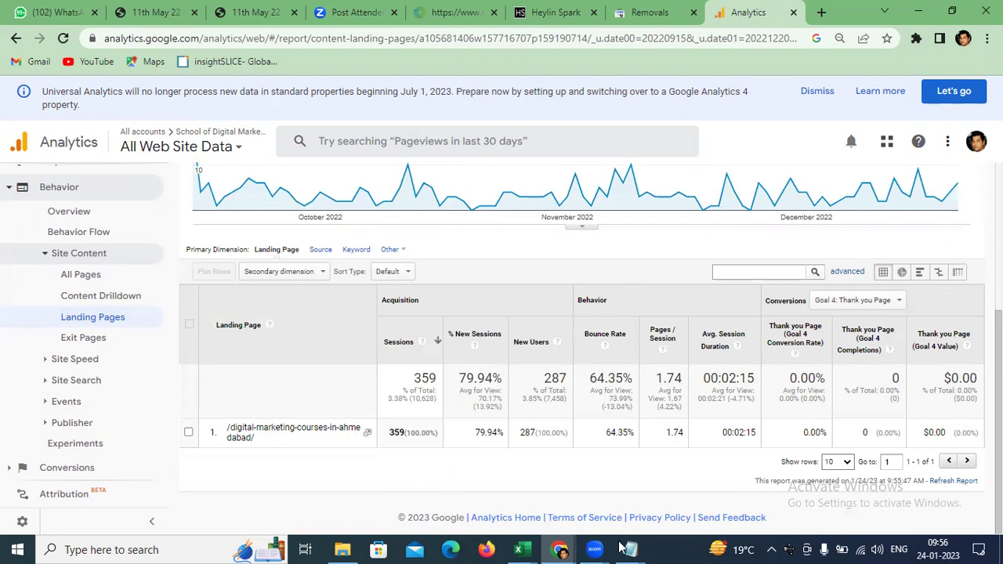
- Reread the Ahmedabad landing page question in Notepad and add an empty answer line beneath it
{"action": "left_click", "coordinate": [673, 502]}
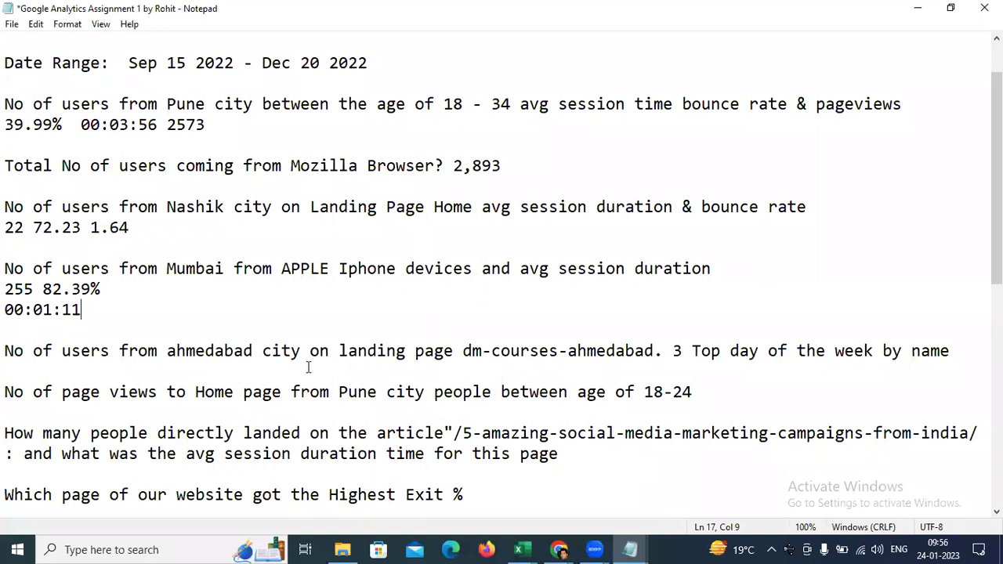
{"action": "left_click_drag", "start_coordinate": [295, 350], "coordinate": [613, 381]}
{"action": "left_click_drag", "start_coordinate": [544, 374], "coordinate": [578, 355]}
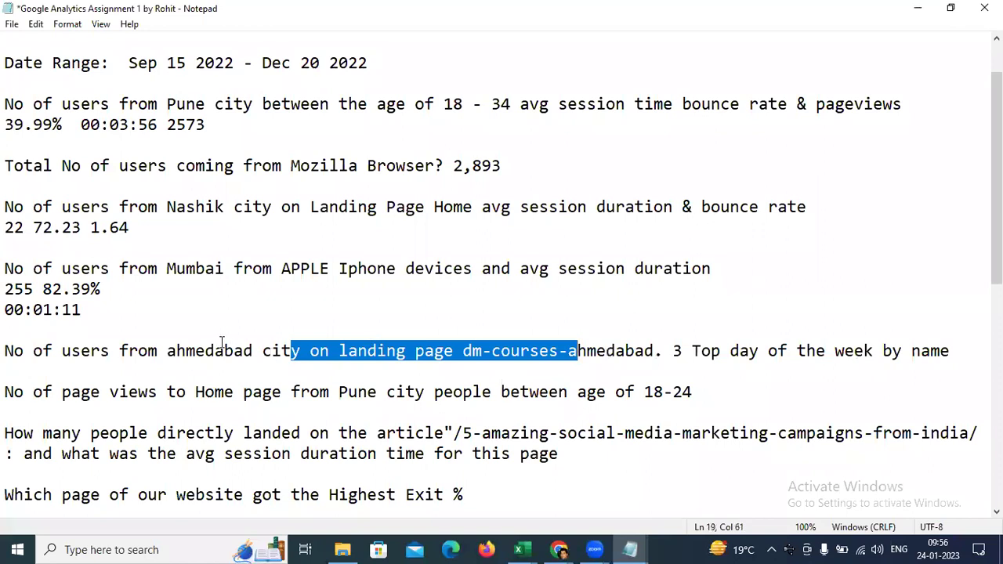
{"action": "left_click", "coordinate": [957, 354]}
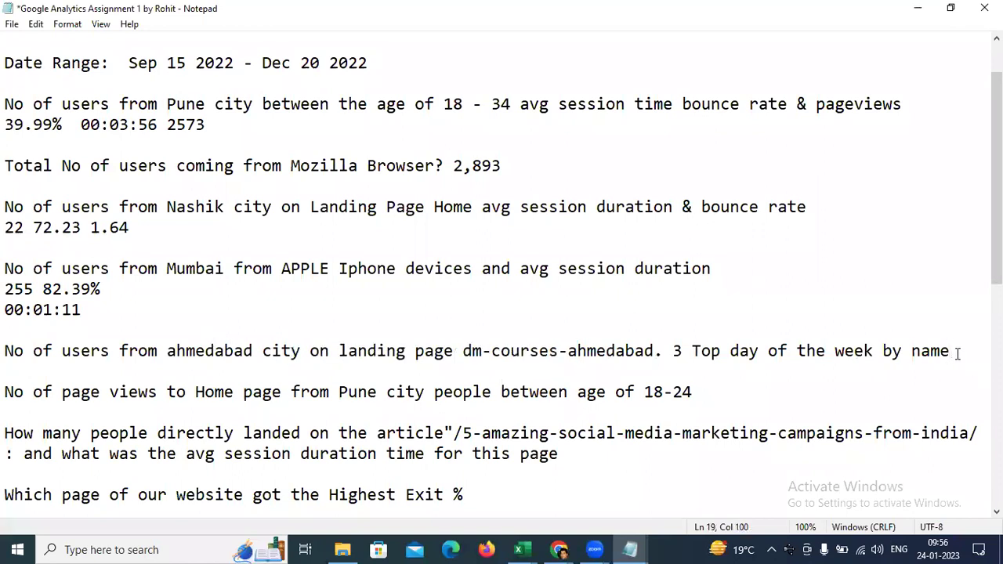
{"action": "key", "text": "Return"}
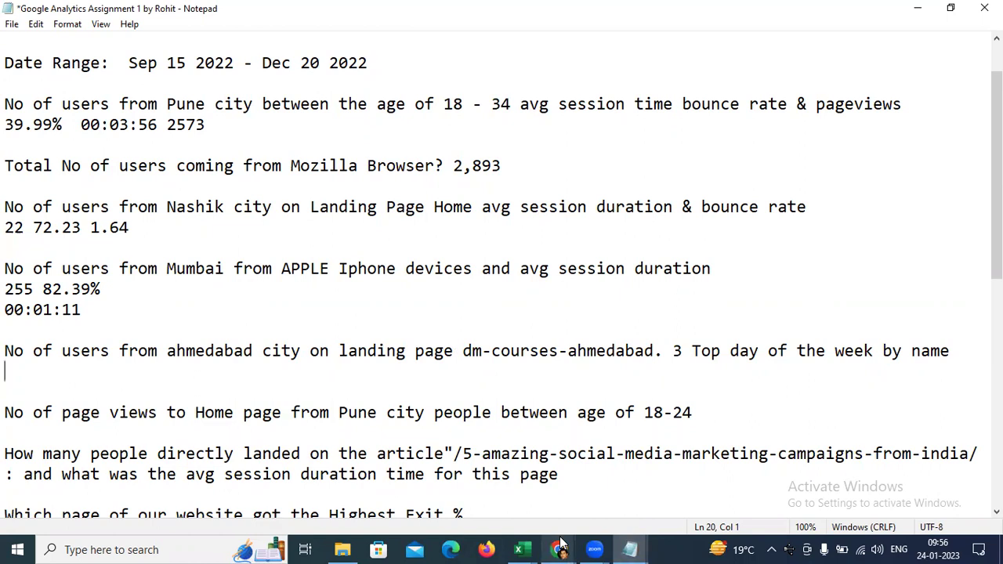
- Copy the Ahmedabad courses page's session count, 359, from Google Analytics into the Ahmedabad answer line in Notepad
{"action": "key", "text": "alt+Tab"}
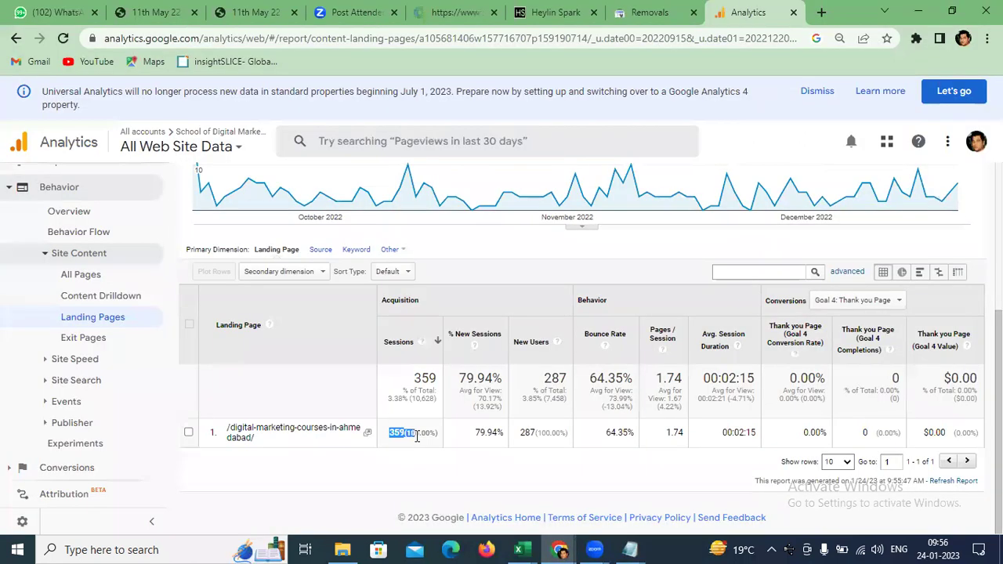
{"action": "left_click_drag", "start_coordinate": [417, 437], "coordinate": [424, 438]}
{"action": "left_click", "coordinate": [421, 459]}
{"action": "left_click_drag", "start_coordinate": [385, 432], "coordinate": [418, 450]}
{"action": "double_click", "coordinate": [405, 443]}
{"action": "key", "text": "ctrl+c"}
{"action": "mouse_move", "coordinate": [630, 549]}
{"action": "left_click", "coordinate": [714, 505]}
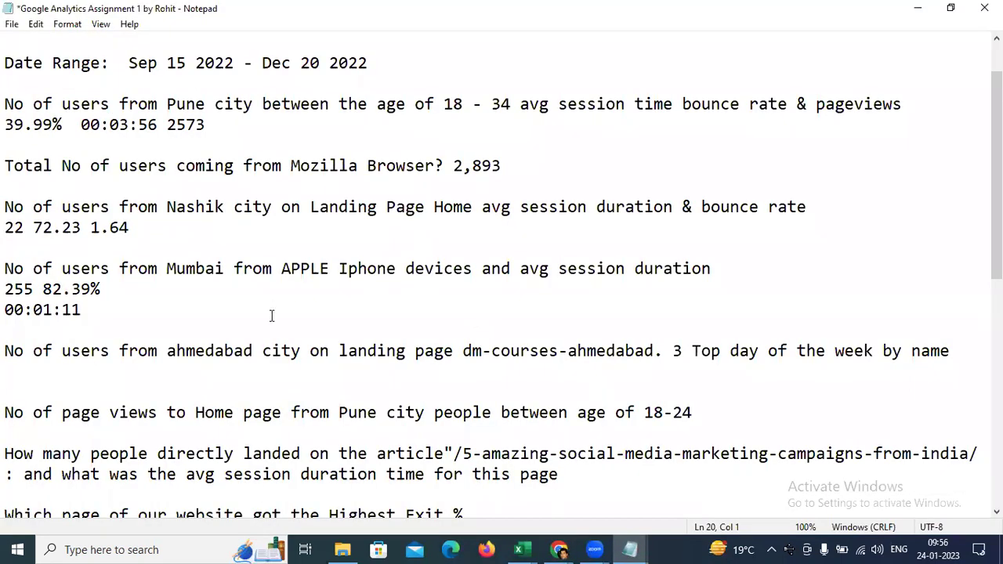
{"action": "key", "text": "ctrl+v"}
- Return to Google Analytics and add City as the secondary dimension of the Ahmedabad courses landing page table
{"action": "mouse_move", "coordinate": [560, 549]}
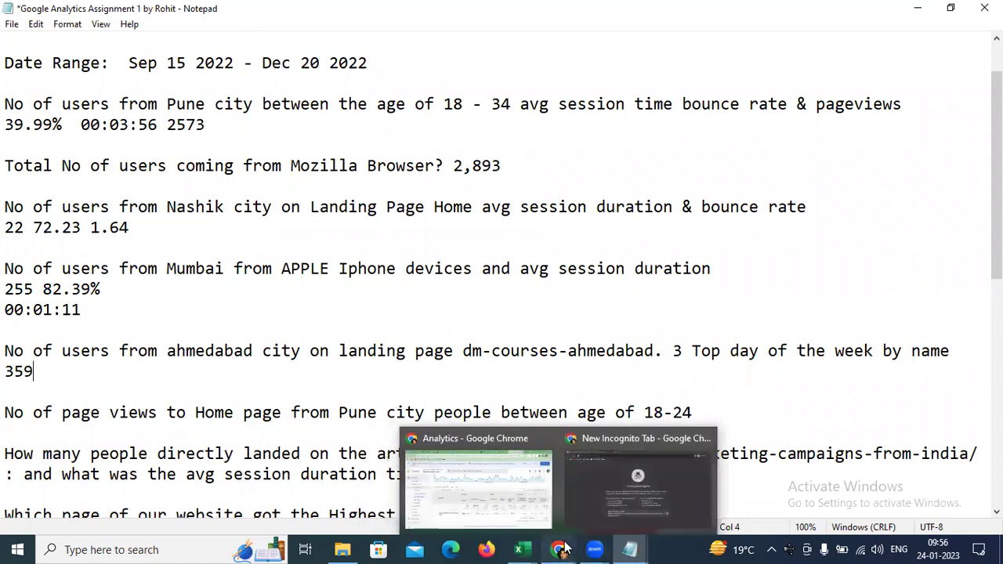
{"action": "left_click", "coordinate": [514, 477]}
{"action": "left_click_drag", "start_coordinate": [216, 424], "coordinate": [368, 440]}
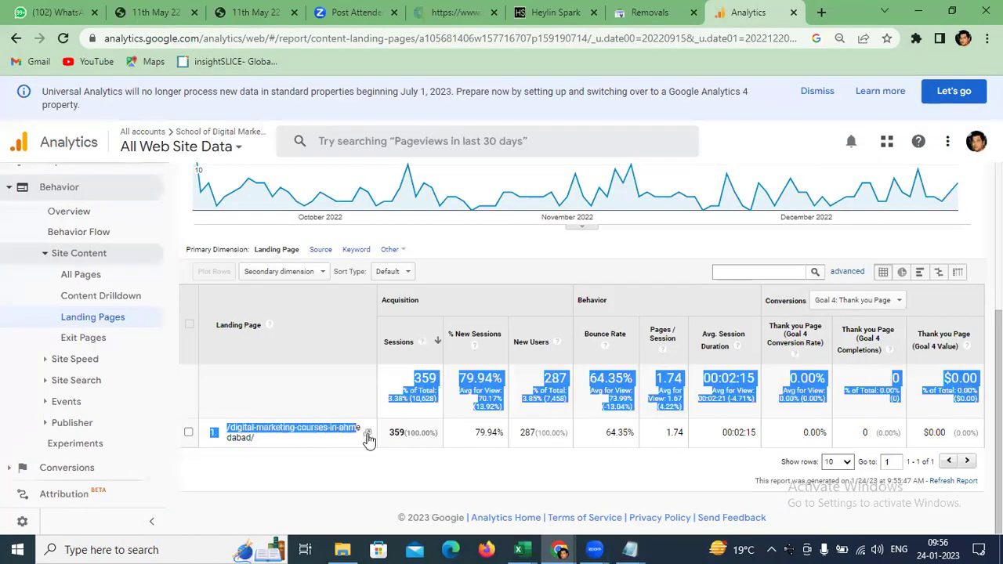
{"action": "left_click", "coordinate": [230, 433]}
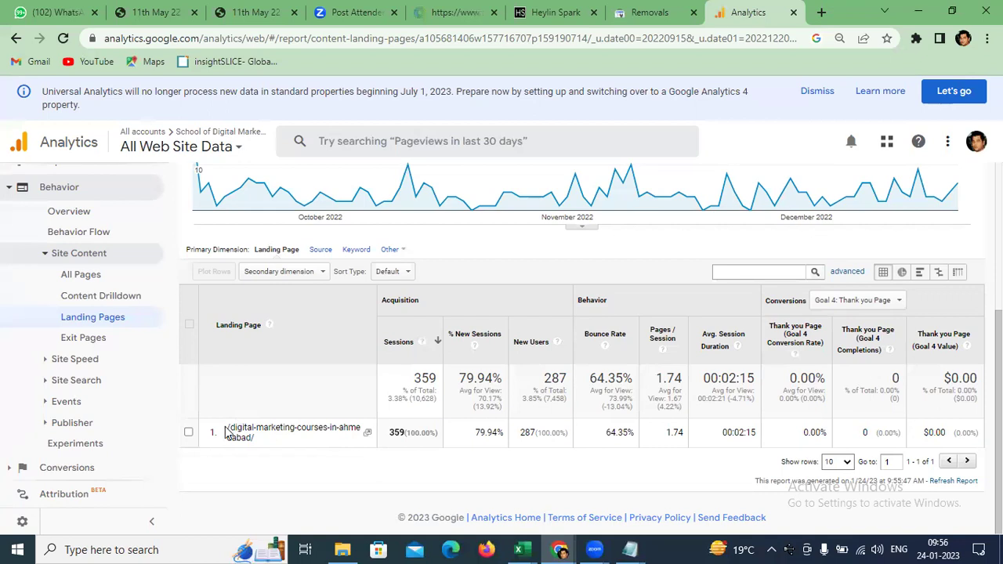
{"action": "left_click_drag", "start_coordinate": [226, 432], "coordinate": [305, 437]}
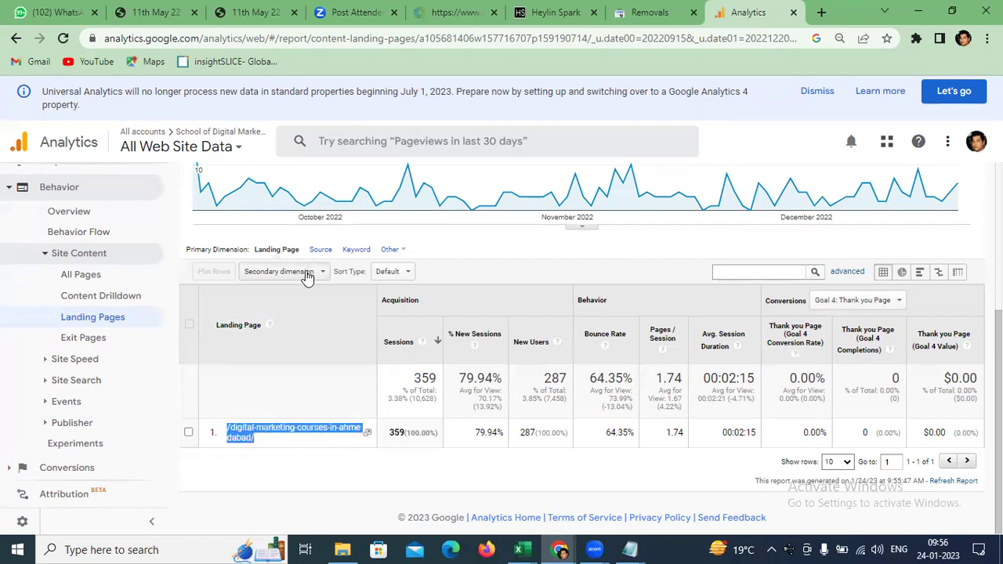
{"action": "left_click", "coordinate": [320, 429]}
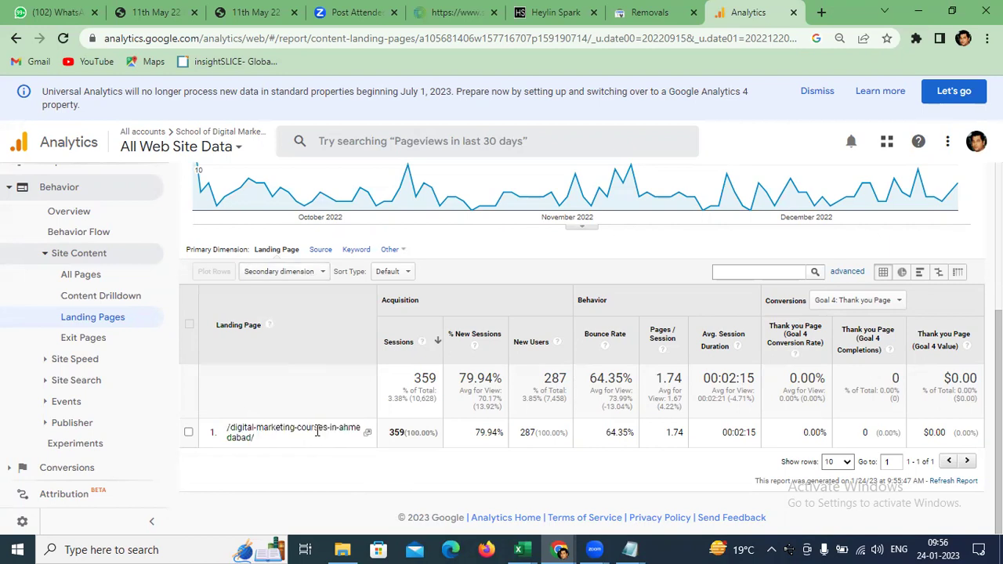
{"action": "left_click", "coordinate": [313, 271]}
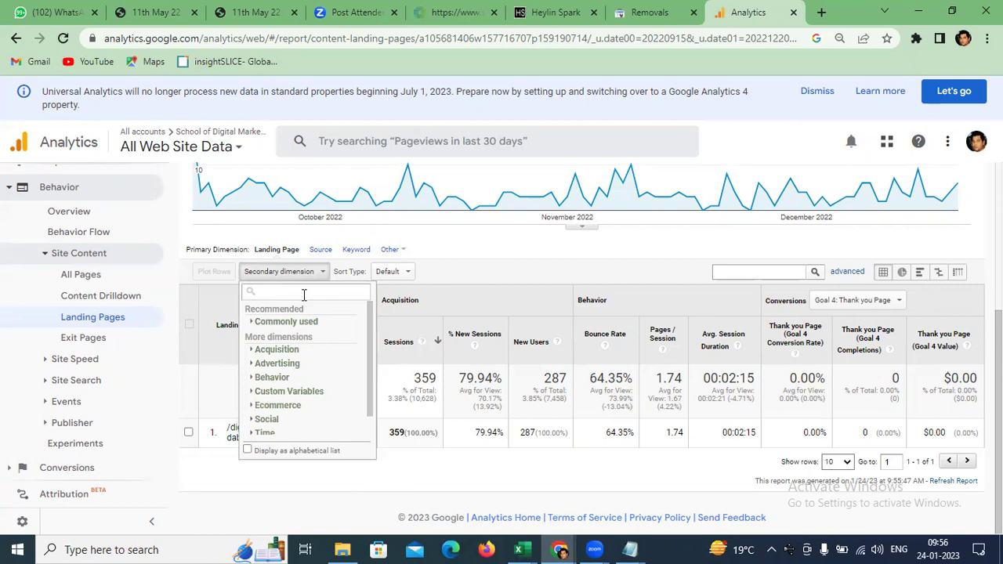
{"action": "type", "text": "city"}
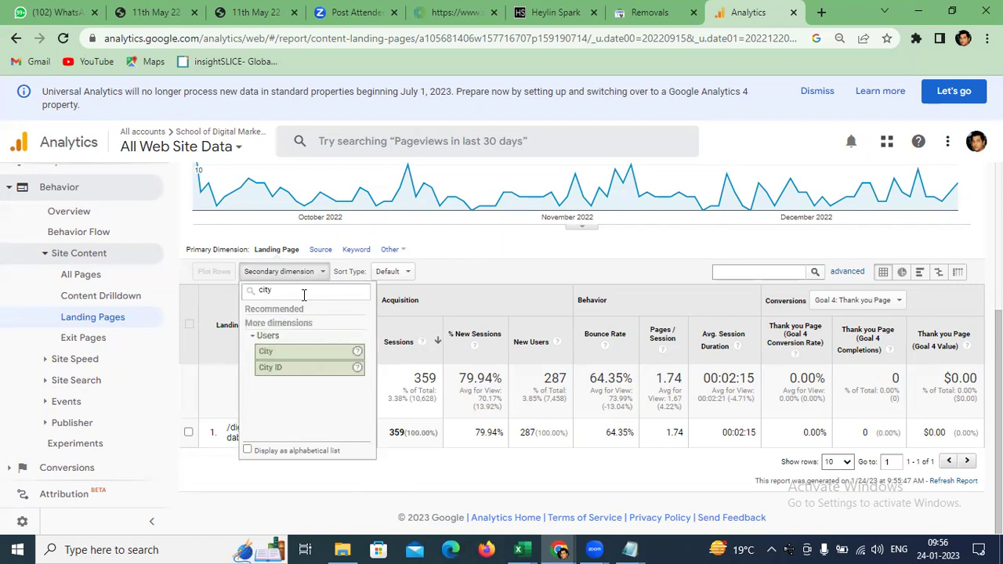
{"action": "left_click", "coordinate": [302, 352]}
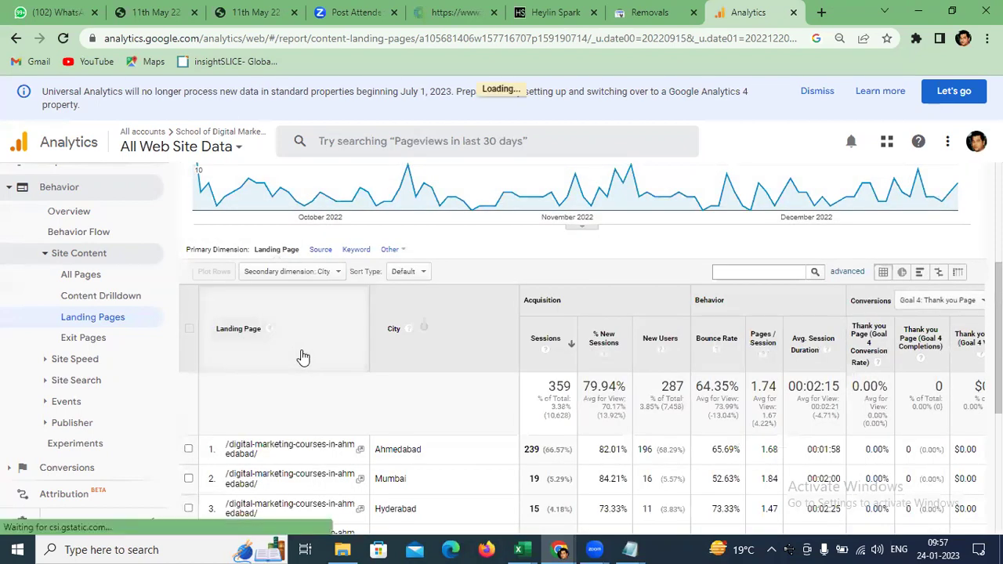
- Take the session count from the Ahmedabad city row and set the Ahmedabad answer in Notepad to 239
{"action": "scroll", "coordinate": [304, 357], "scroll_direction": "down", "scroll_amount": 1}
{"action": "scroll", "coordinate": [303, 356], "scroll_direction": "down", "scroll_amount": 3}
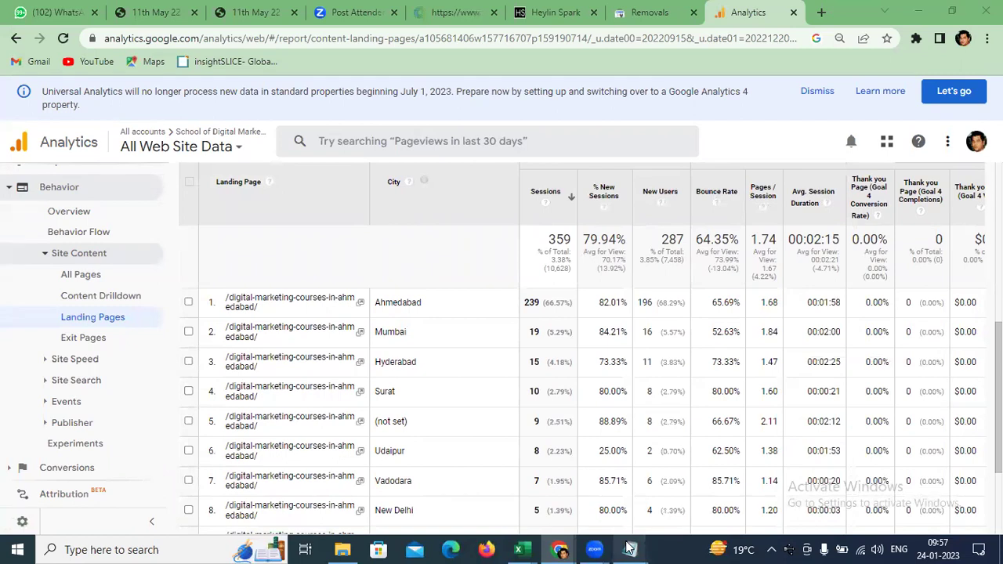
{"action": "mouse_move", "coordinate": [629, 547]}
{"action": "left_click", "coordinate": [694, 508]}
{"action": "key", "text": "BackSpace"}
{"action": "key", "text": "BackSpace"}
{"action": "key", "text": "BackSpace"}
{"action": "type", "text": "239"}
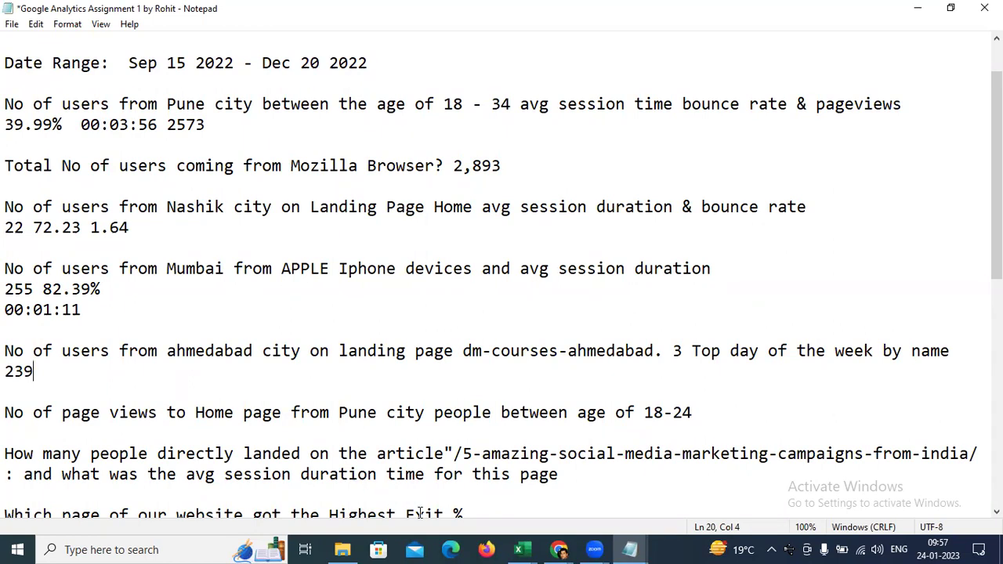
- Return to Google Analytics, preview the live Ahmedabad courses page from its first table row, and close the preview window
{"action": "left_click", "coordinate": [561, 550]}
{"action": "left_click", "coordinate": [509, 495]}
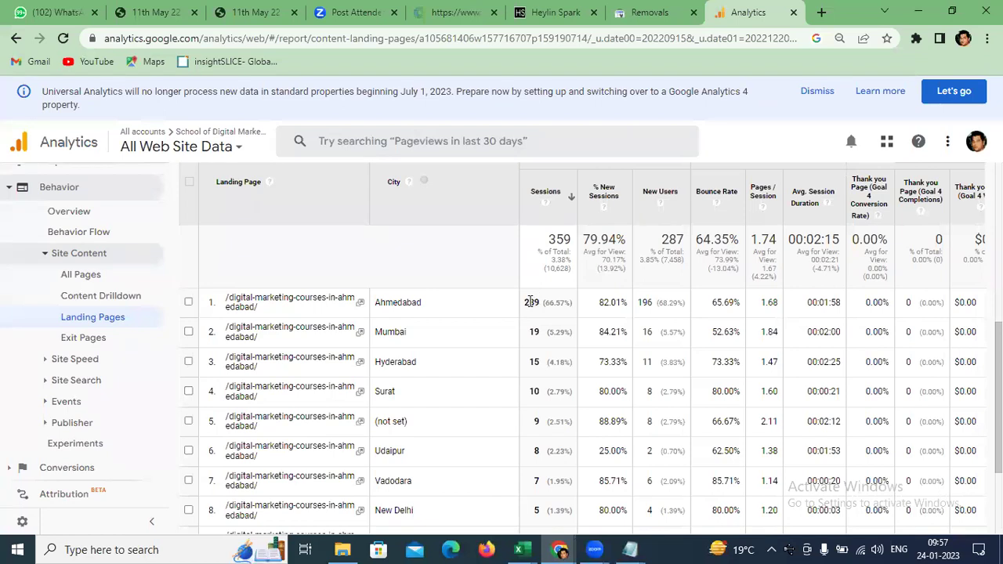
{"action": "left_click", "coordinate": [363, 306]}
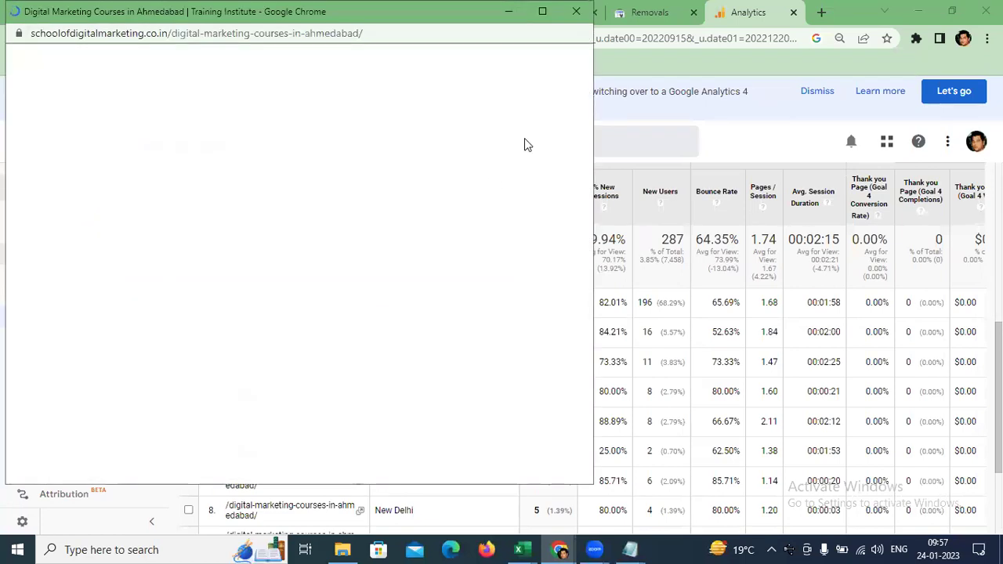
{"action": "left_click", "coordinate": [577, 14]}
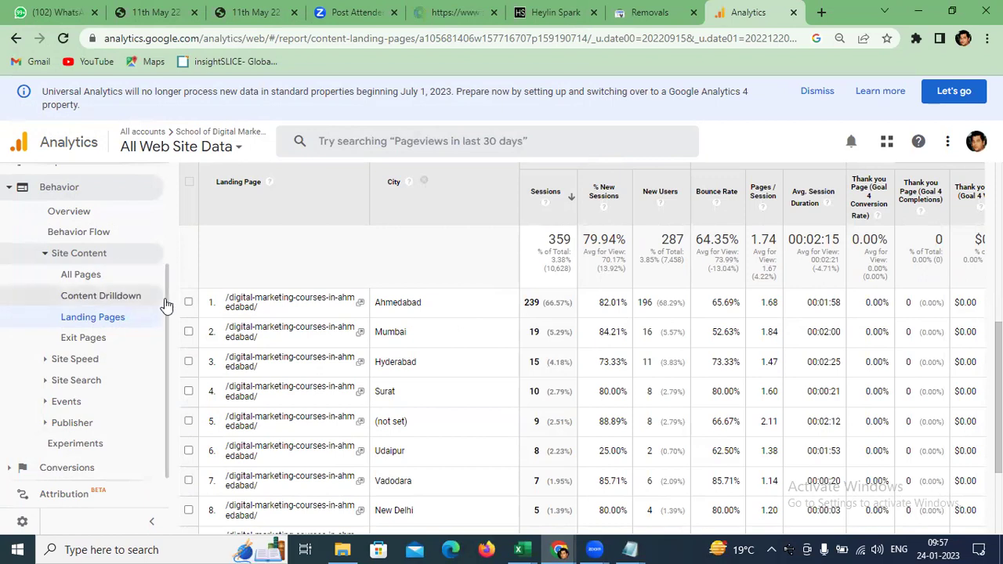
{"action": "double_click", "coordinate": [251, 299]}
{"action": "left_click", "coordinate": [259, 309]}
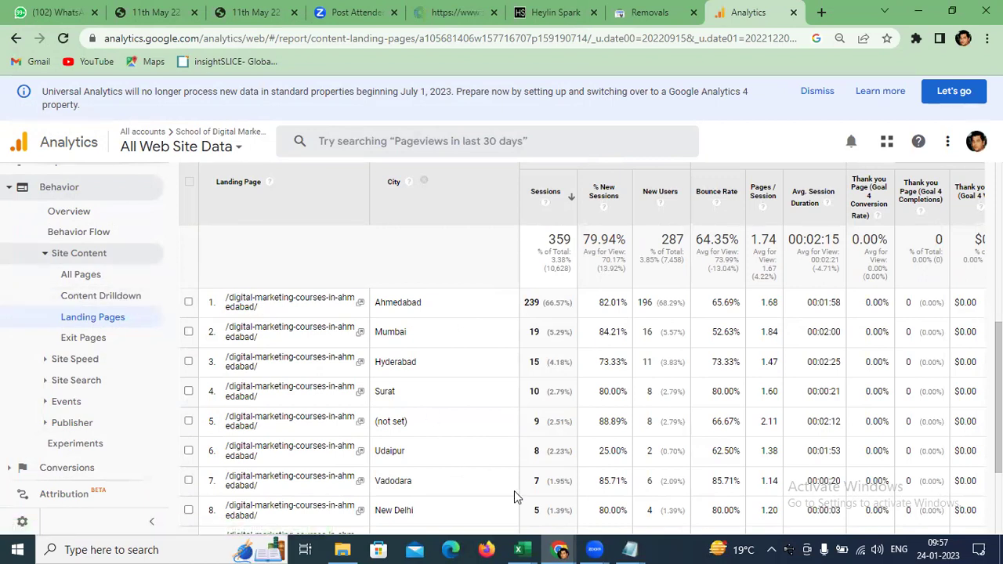
{"action": "mouse_move", "coordinate": [635, 549]}
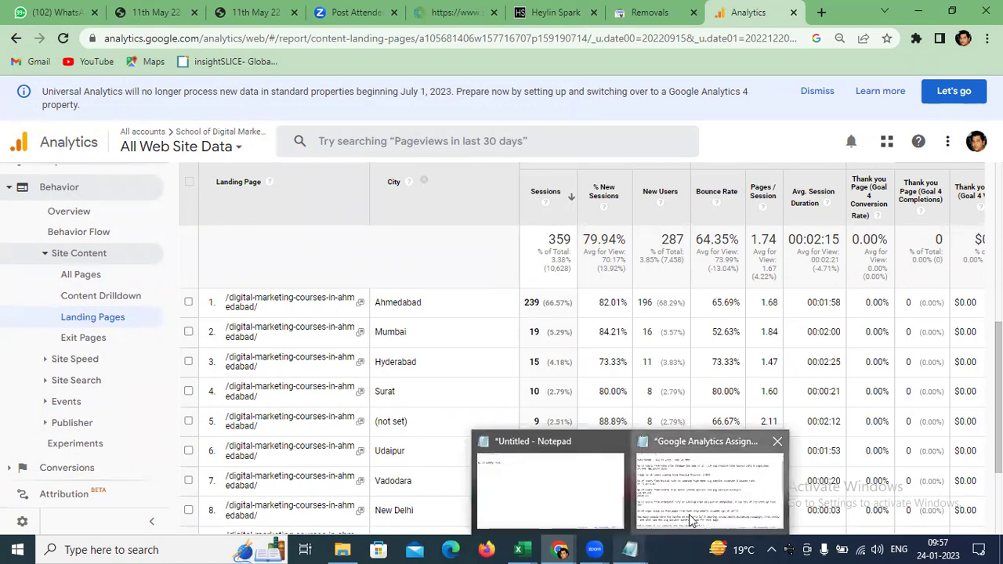
- Reread the top three weekdays part of the Ahmedabad question in the Notepad assignment and return to Google Analytics
{"action": "left_click", "coordinate": [699, 485]}
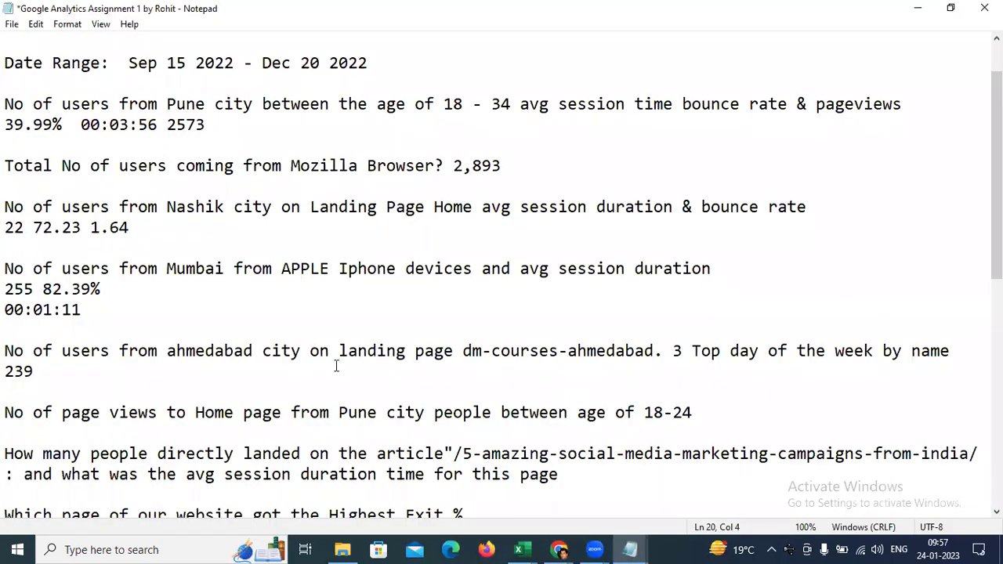
{"action": "left_click_drag", "start_coordinate": [671, 351], "coordinate": [947, 366]}
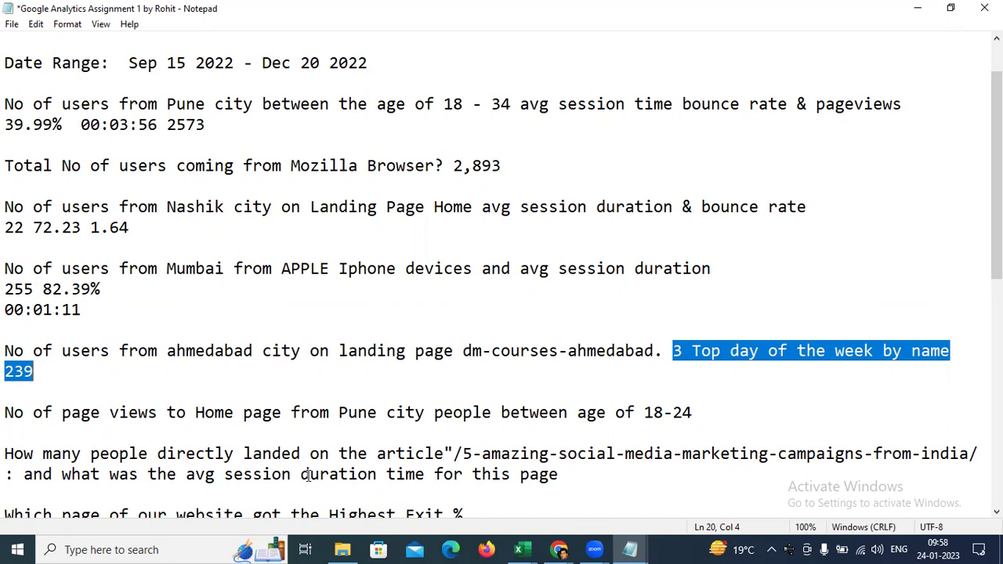
{"action": "mouse_move", "coordinate": [554, 549]}
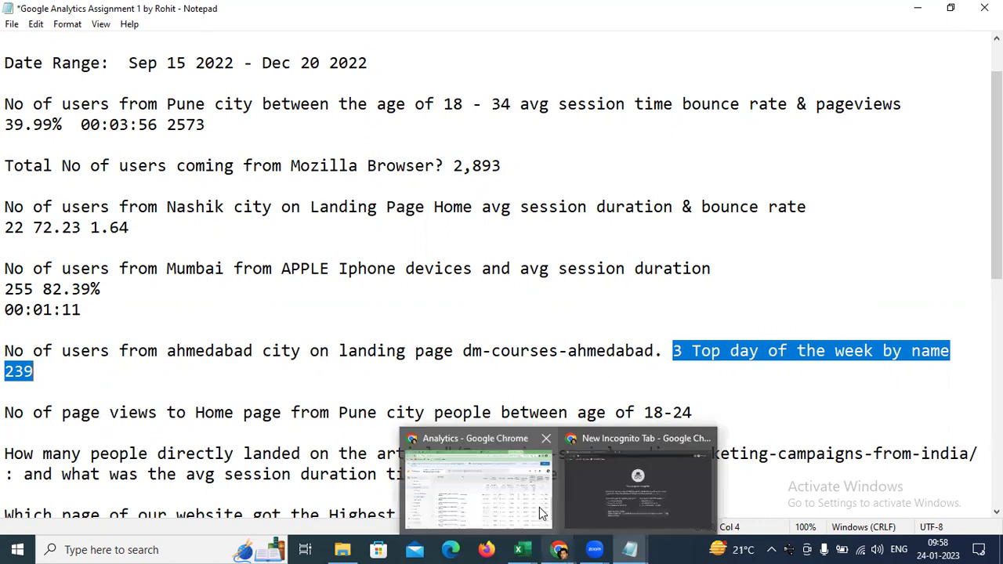
{"action": "left_click", "coordinate": [539, 507]}
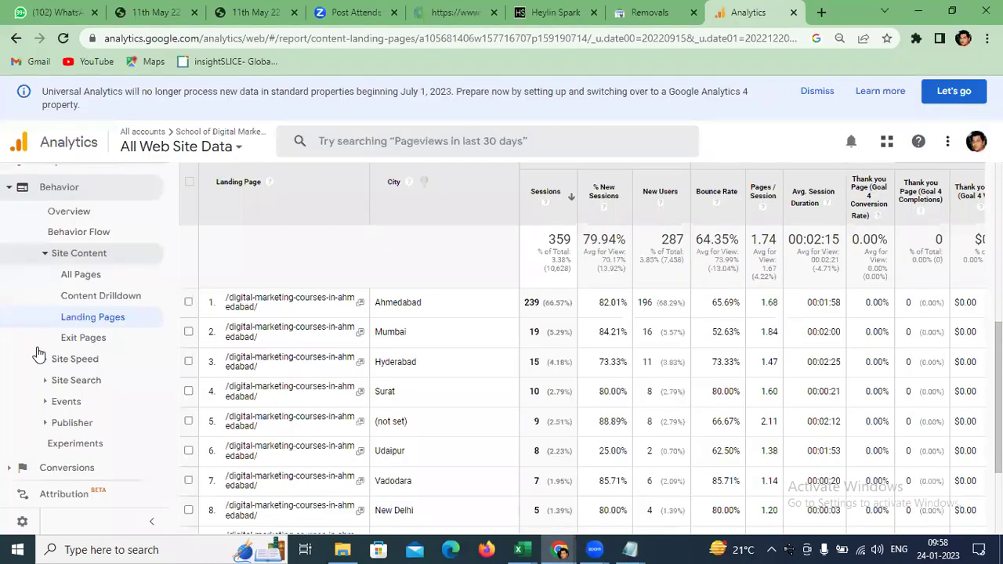
- Open the Age report within the Audience Demographics reports
{"action": "scroll", "coordinate": [74, 263], "scroll_direction": "up", "scroll_amount": 3}
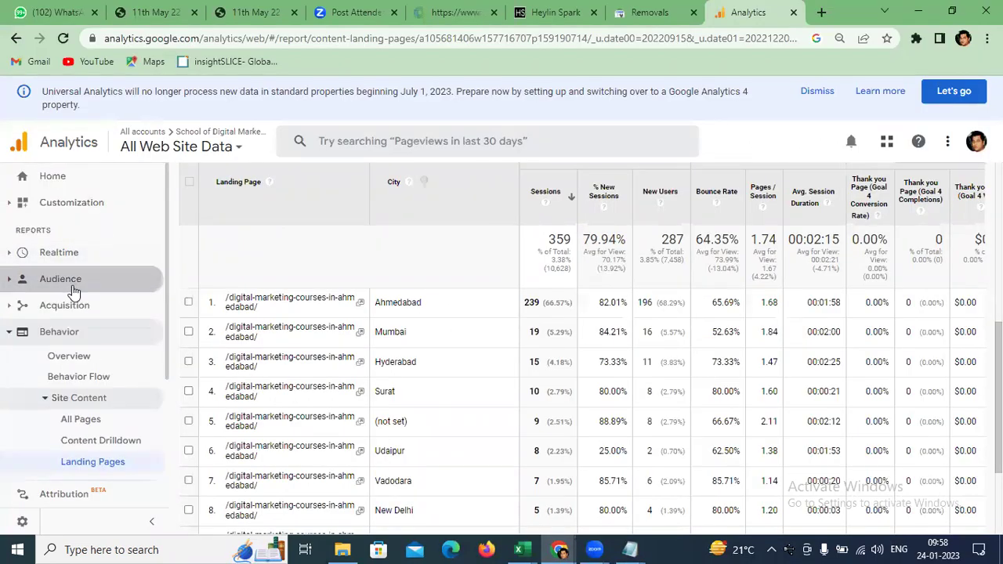
{"action": "left_click", "coordinate": [74, 284]}
{"action": "scroll", "coordinate": [98, 383], "scroll_direction": "down", "scroll_amount": 1}
{"action": "left_click", "coordinate": [90, 401]}
{"action": "left_click", "coordinate": [91, 402]}
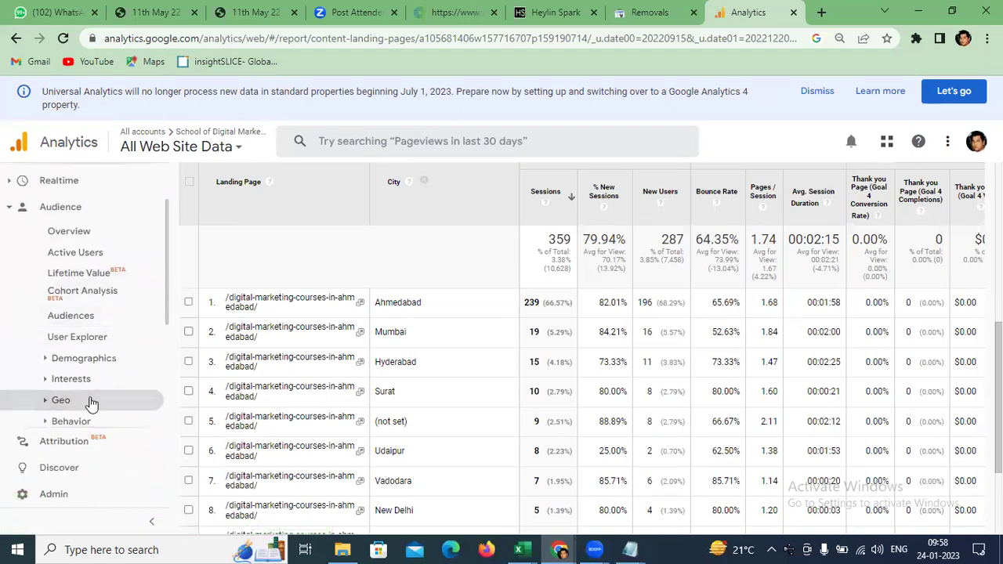
{"action": "left_click", "coordinate": [90, 357]}
{"action": "left_click", "coordinate": [82, 407]}
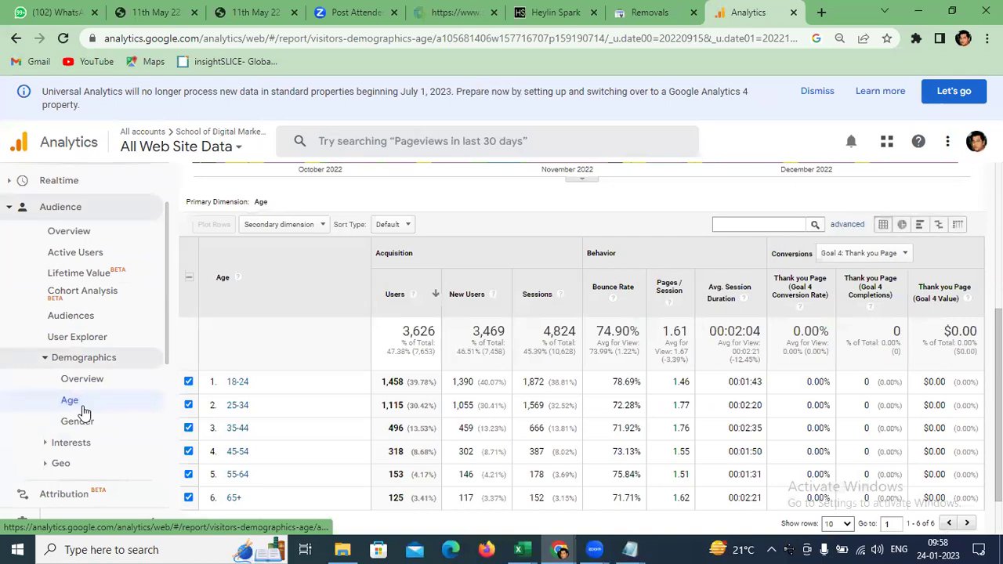
{"action": "scroll", "coordinate": [253, 416], "scroll_direction": "down", "scroll_amount": 2}
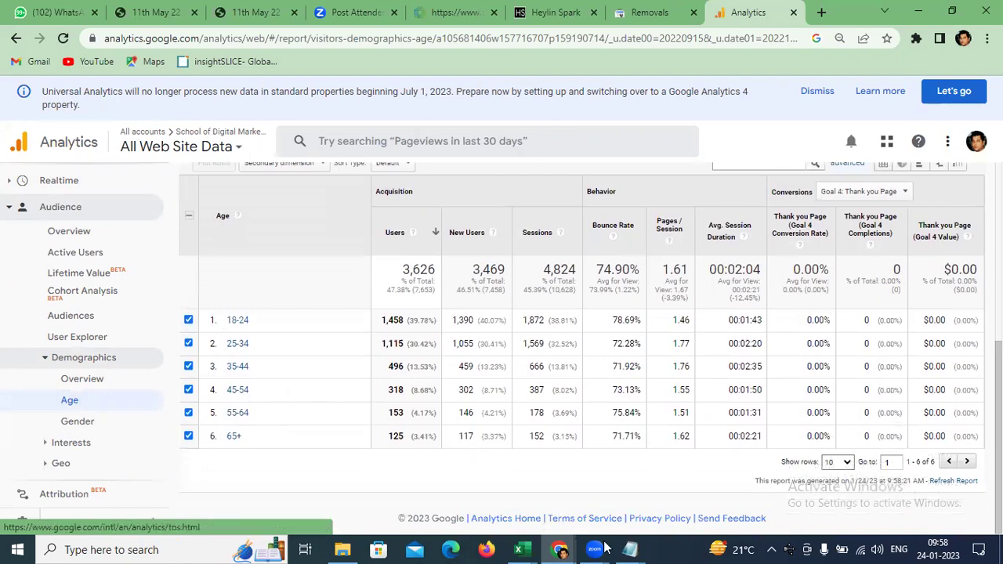
- Recheck the Pune age-group question in Notepad, return to Google Analytics, and drill into the 18-24 age group
{"action": "mouse_move", "coordinate": [630, 548]}
{"action": "left_click", "coordinate": [662, 501]}
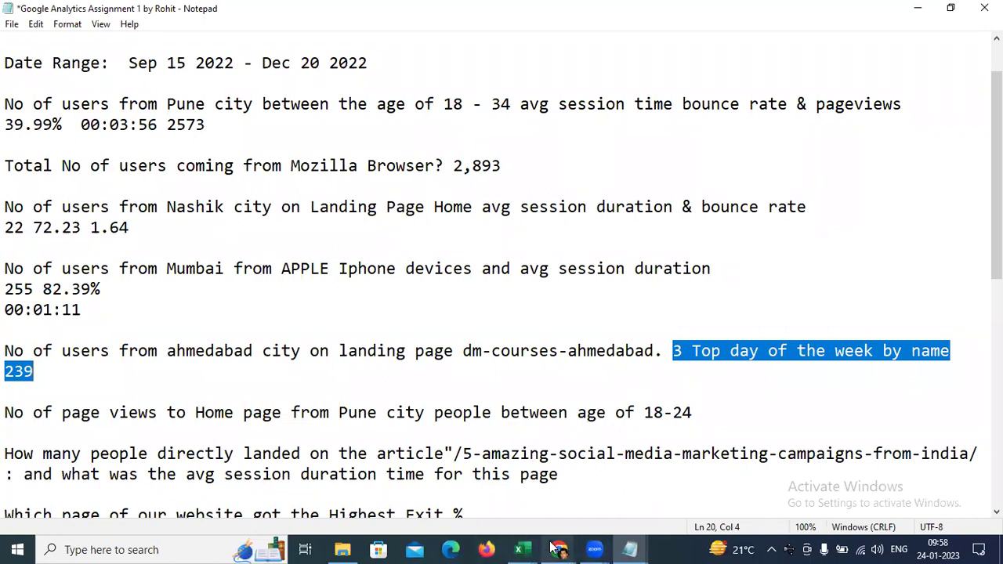
{"action": "mouse_move", "coordinate": [557, 548]}
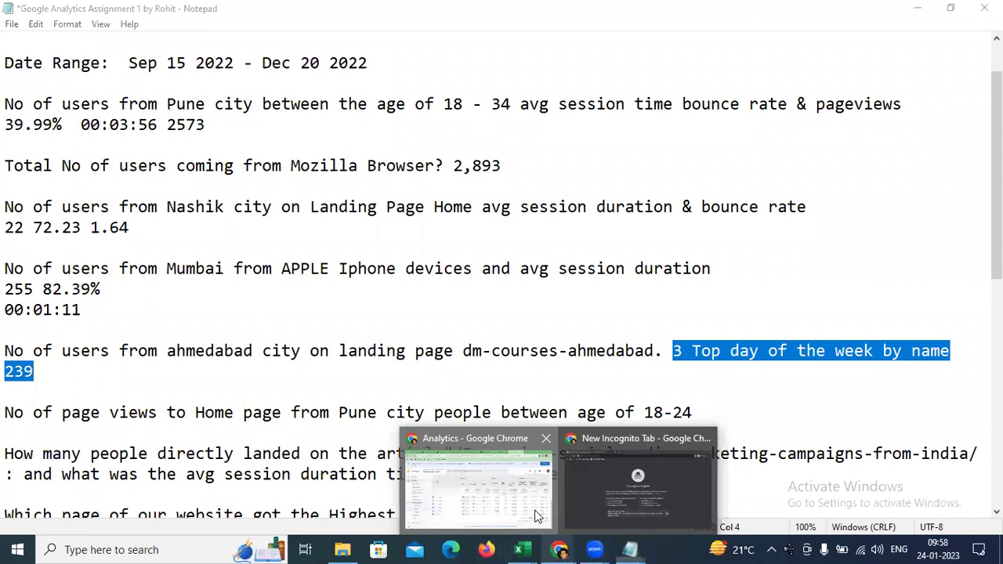
{"action": "left_click", "coordinate": [479, 486]}
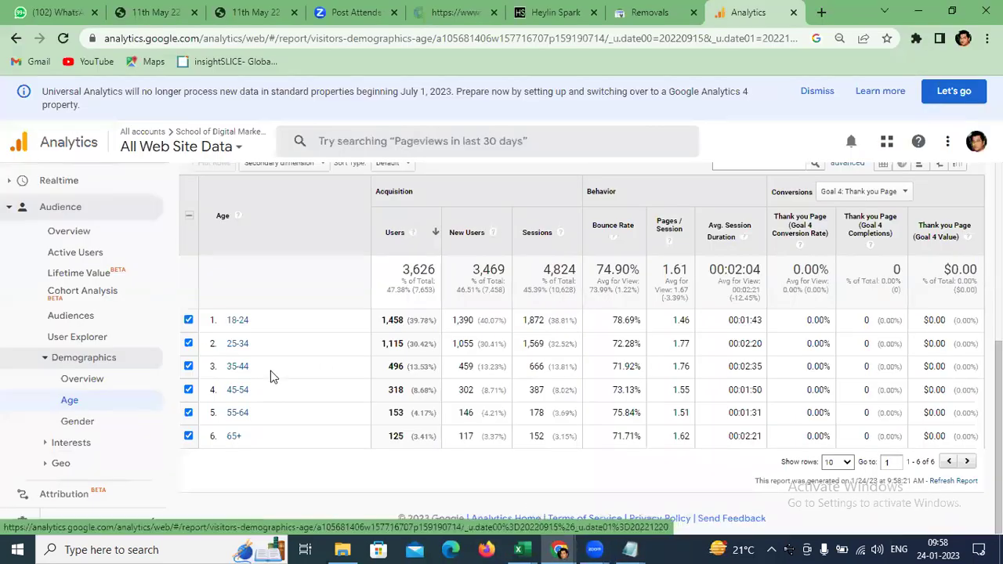
{"action": "left_click", "coordinate": [237, 321]}
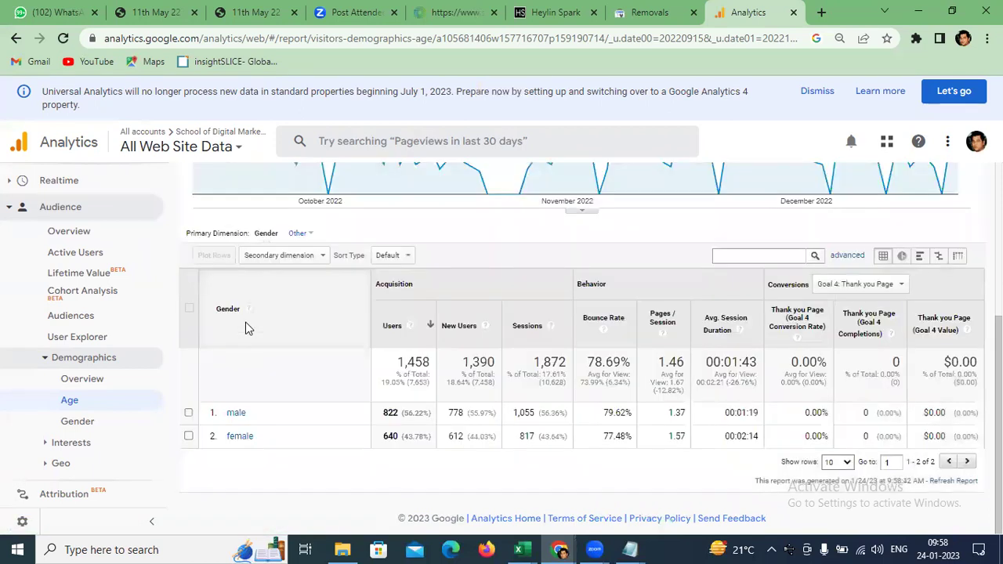
- Add City as the secondary dimension of the 18-24 gender table
{"action": "left_click", "coordinate": [259, 257]}
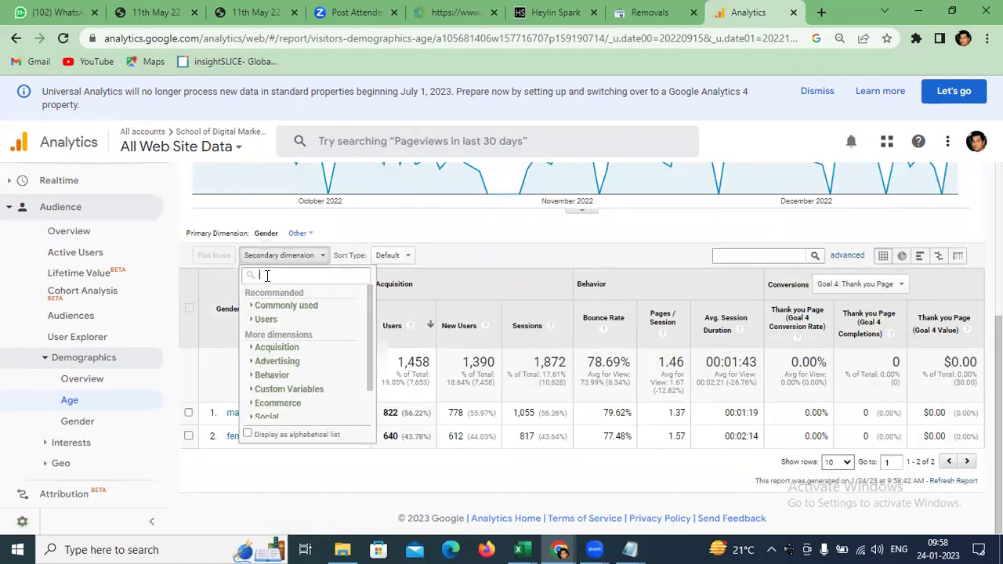
{"action": "type", "text": "city"}
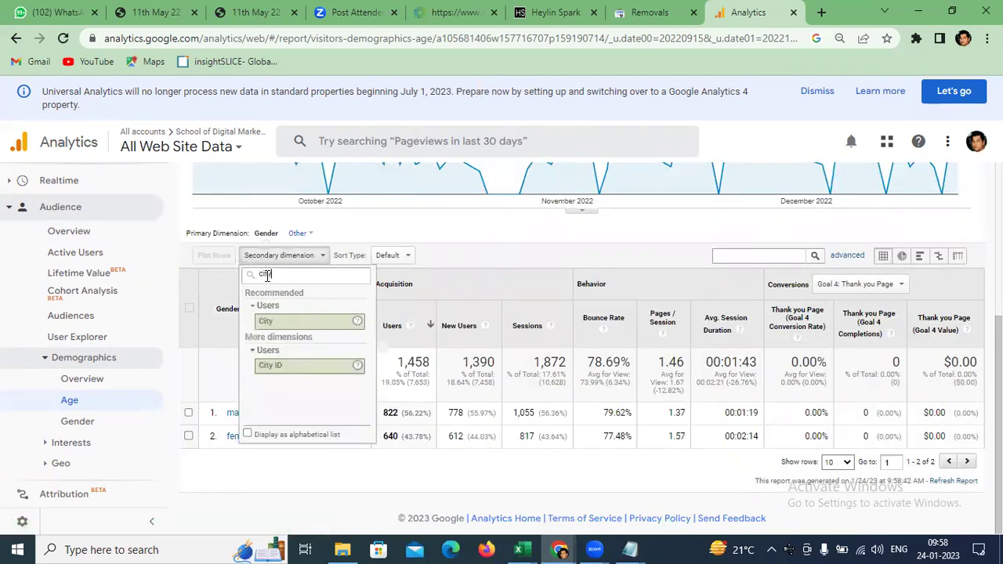
{"action": "left_click", "coordinate": [283, 321]}
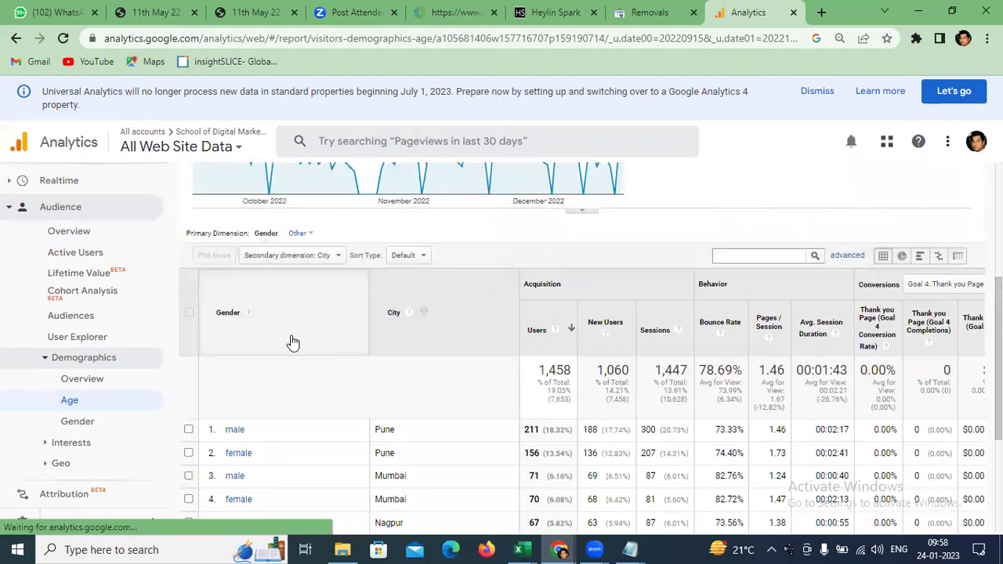
{"action": "scroll", "coordinate": [293, 342], "scroll_direction": "down", "scroll_amount": 1}
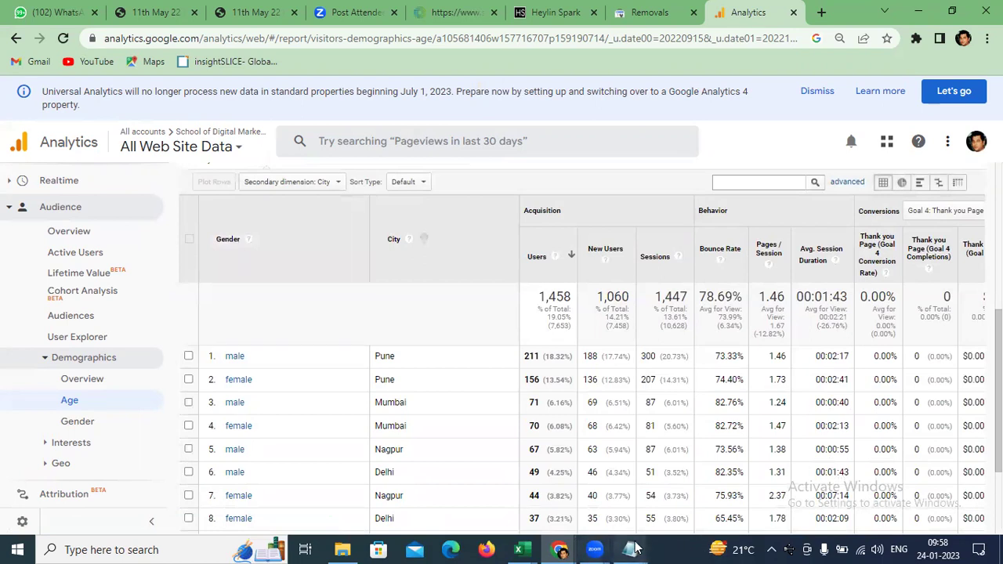
- Compare the Notepad question with the Pages / Session values of the male and female Pune rows in Google Analytics
{"action": "mouse_move", "coordinate": [632, 548]}
{"action": "left_click", "coordinate": [664, 498]}
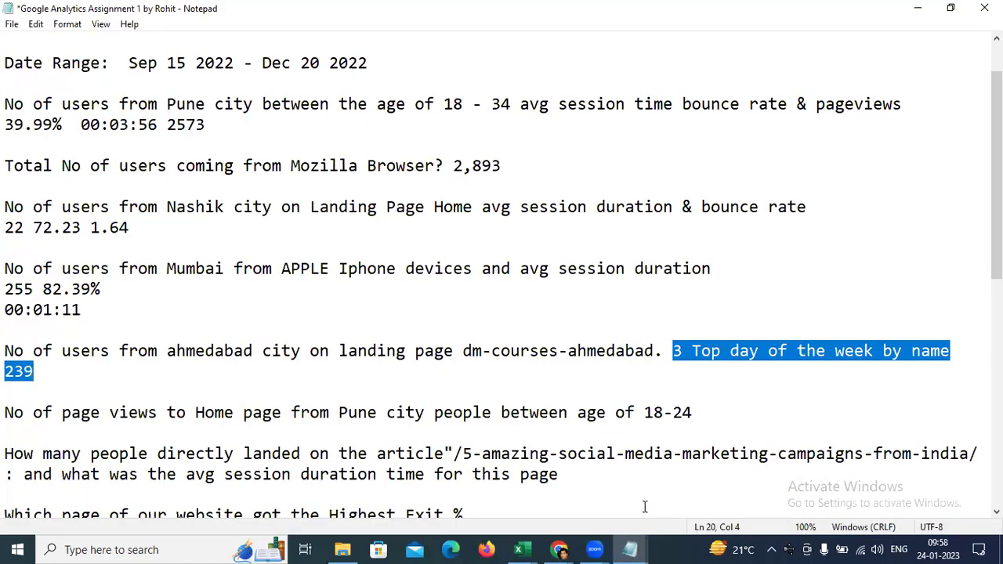
{"action": "mouse_move", "coordinate": [559, 548]}
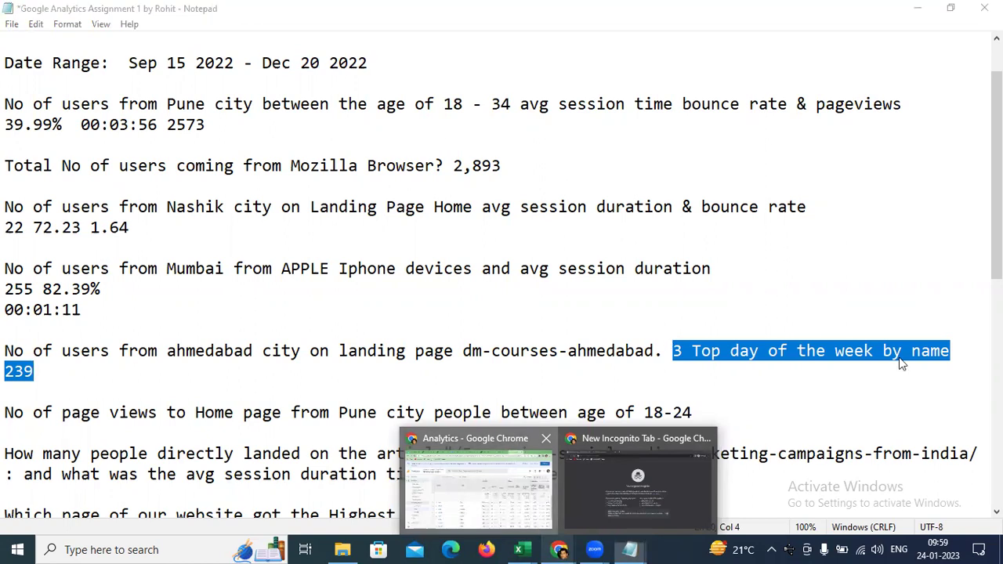
{"action": "left_click", "coordinate": [478, 487]}
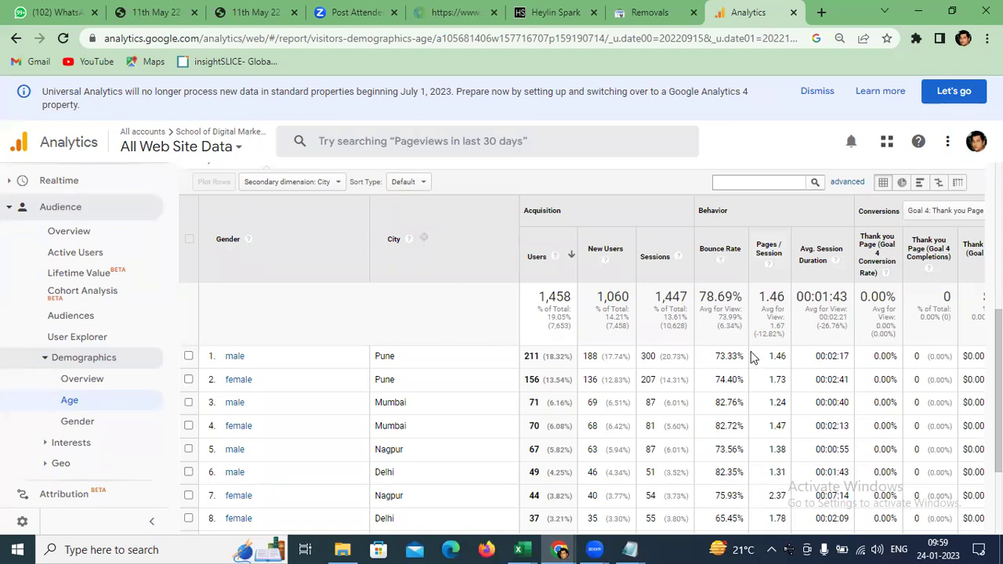
{"action": "left_click_drag", "start_coordinate": [760, 358], "coordinate": [792, 386]}
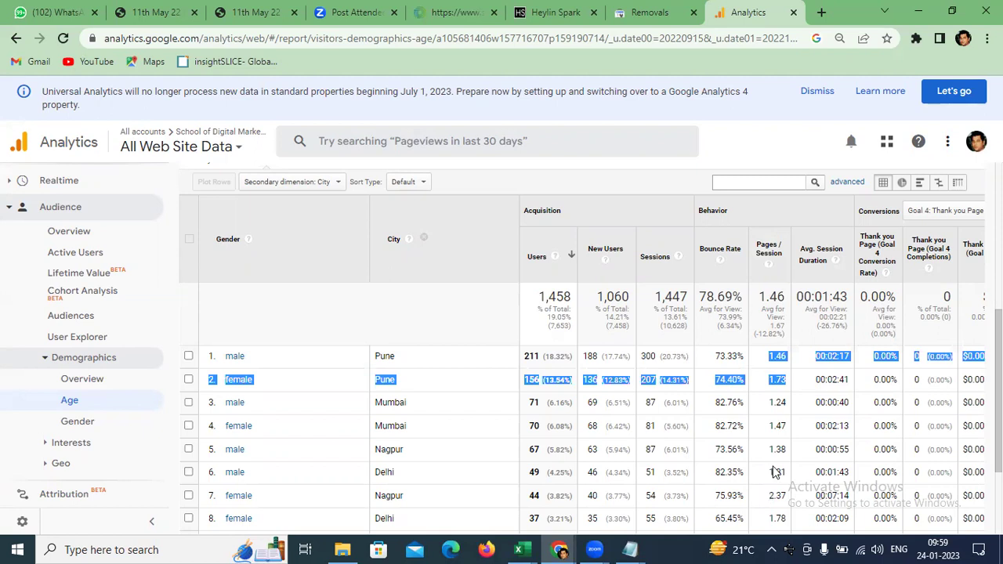
{"action": "left_click", "coordinate": [474, 318]}
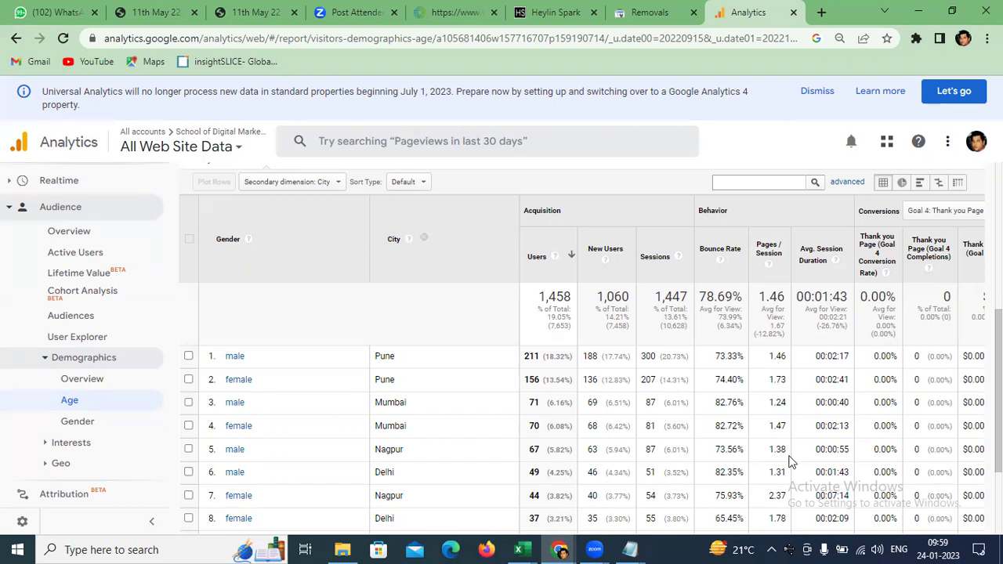
- In the Notepad assignment, add the lines "male-1.43" and "female-" beneath the Pune 18-24 Home page views question
{"action": "left_click", "coordinate": [630, 548]}
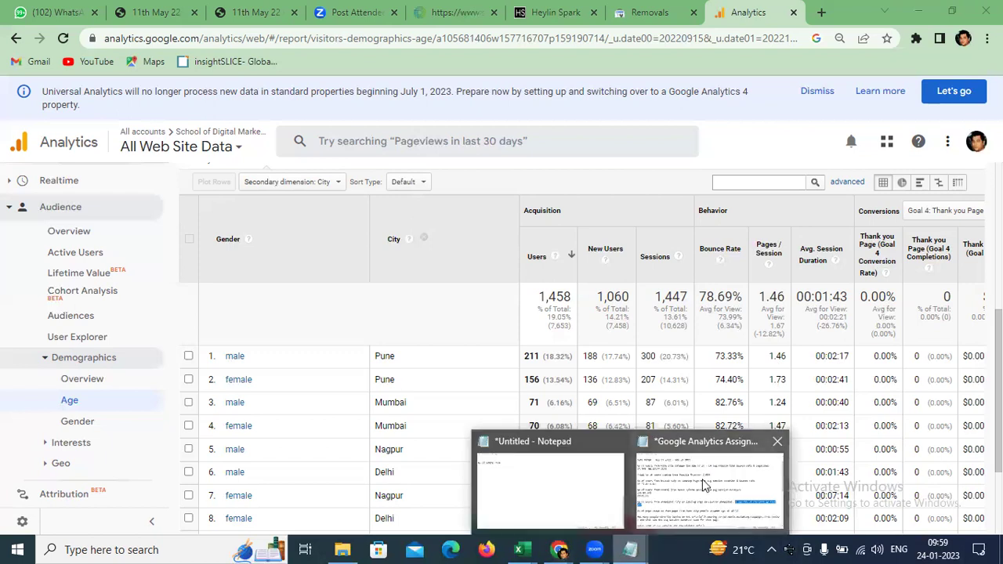
{"action": "left_click", "coordinate": [697, 481]}
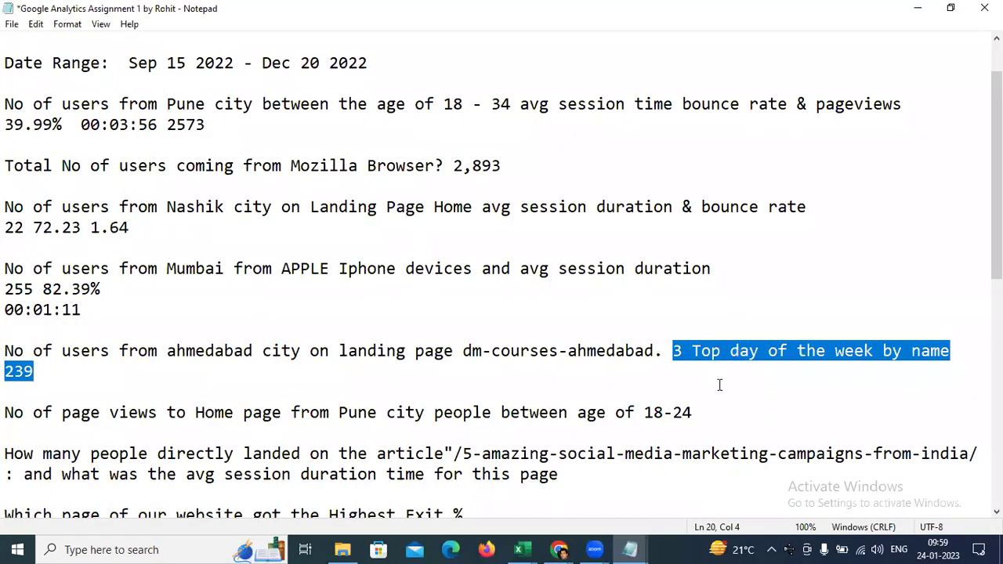
{"action": "left_click", "coordinate": [711, 419]}
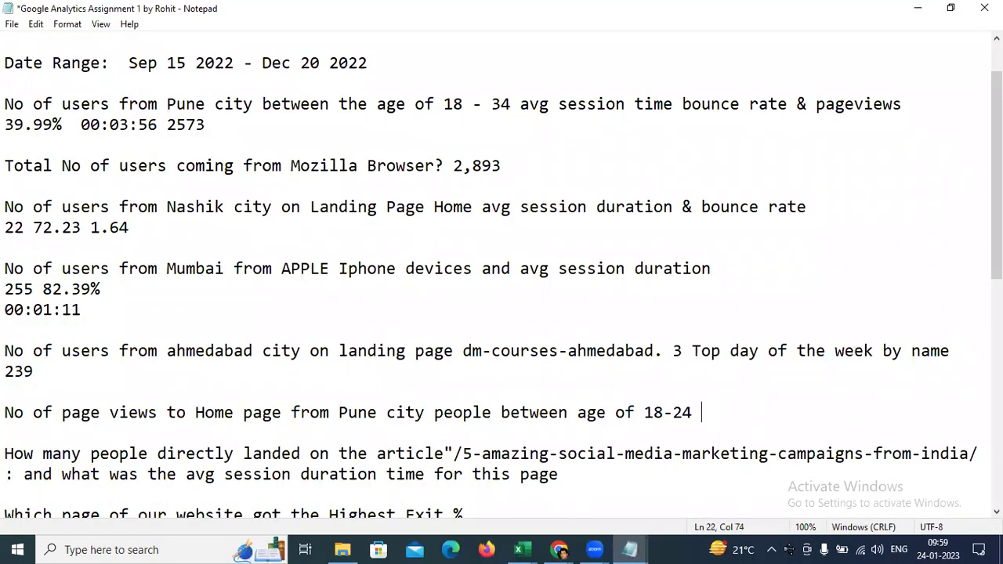
{"action": "key", "text": "Return"}
{"action": "type", "text": "male"}
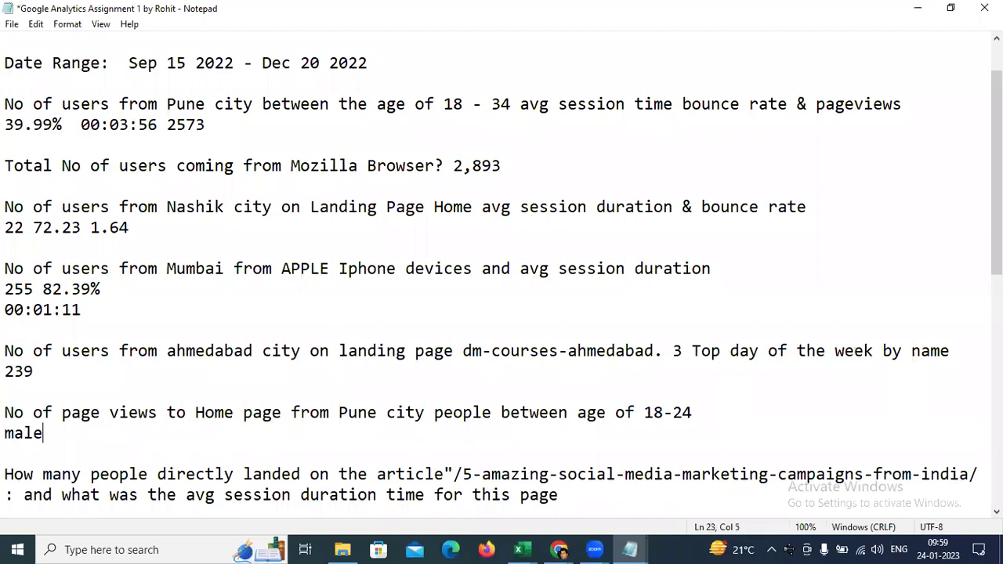
{"action": "type", "text": "-1.43"}
{"action": "key", "text": "Return"}
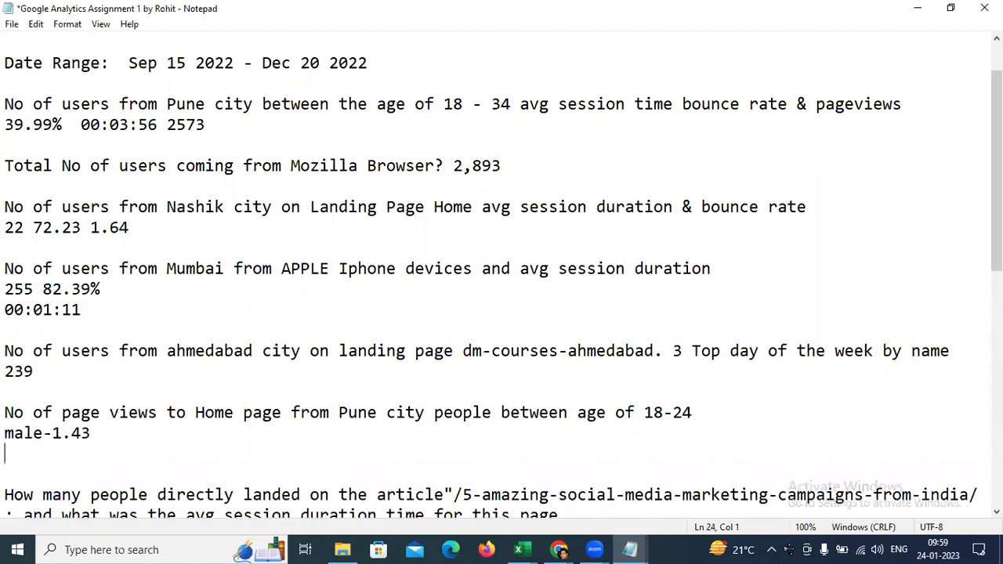
{"action": "type", "text": "female"}
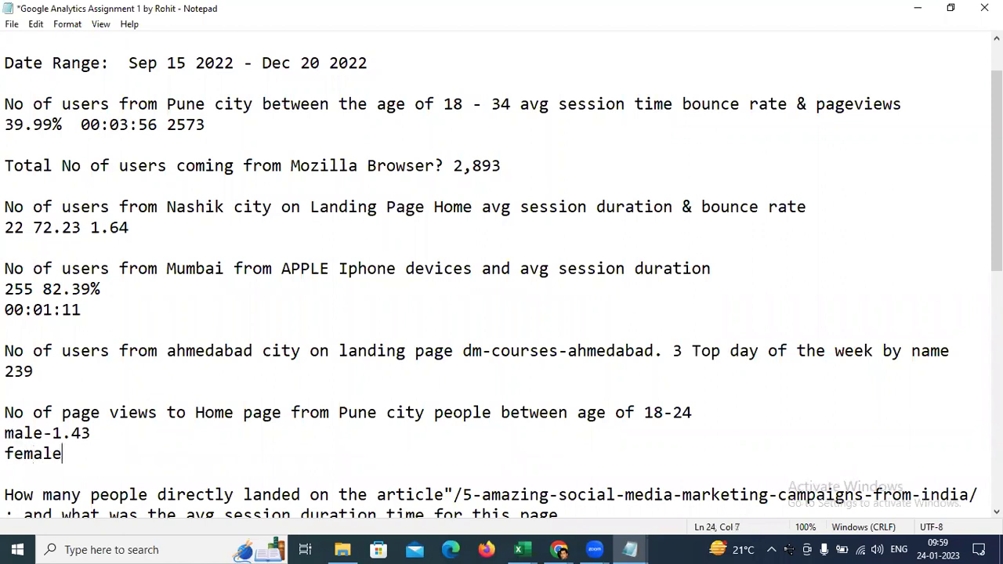
{"action": "type", "text": "-"}
- Recheck Pune's Pages / Session values in Google Analytics, and in Notepad correct the male answer to 1.46 and enter 1.73 for female
{"action": "left_click", "coordinate": [639, 549]}
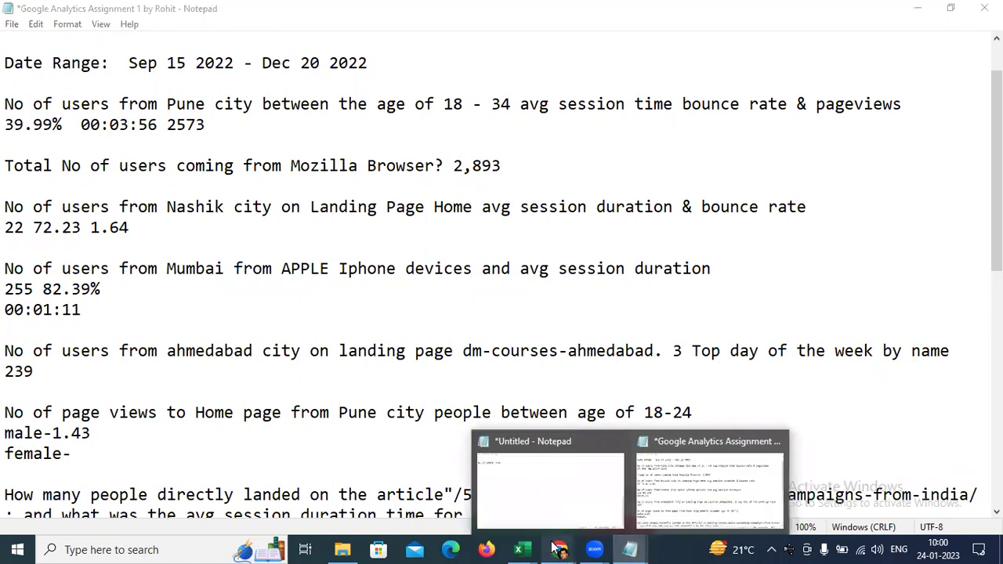
{"action": "mouse_move", "coordinate": [559, 548]}
{"action": "left_click", "coordinate": [528, 502]}
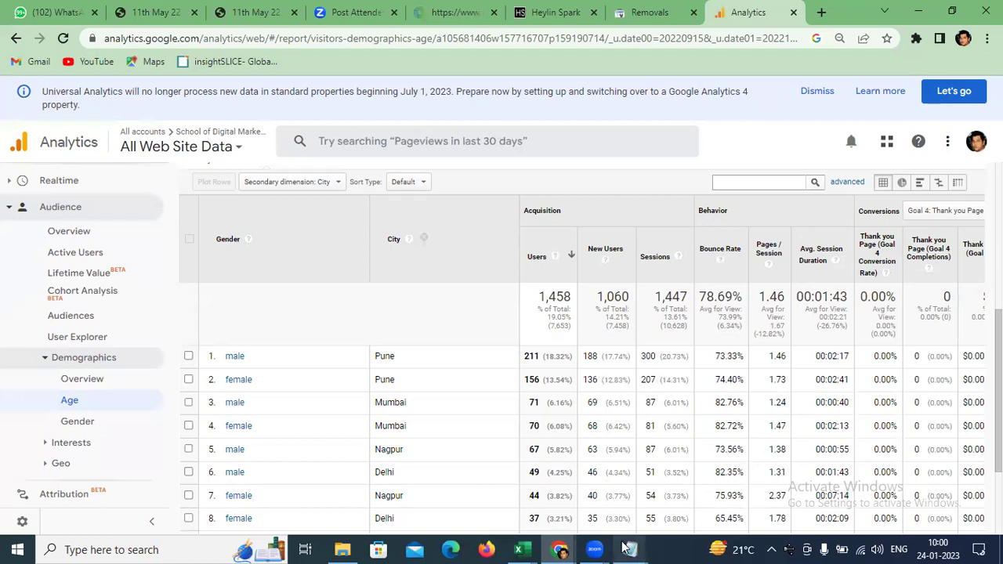
{"action": "mouse_move", "coordinate": [630, 549]}
{"action": "left_click", "coordinate": [696, 506]}
{"action": "left_click", "coordinate": [64, 427]}
{"action": "left_click", "coordinate": [111, 430]}
{"action": "key", "text": "BackSpace"}
{"action": "type", "text": "6"}
{"action": "left_click", "coordinate": [86, 451]}
{"action": "type", "text": "1.73"}
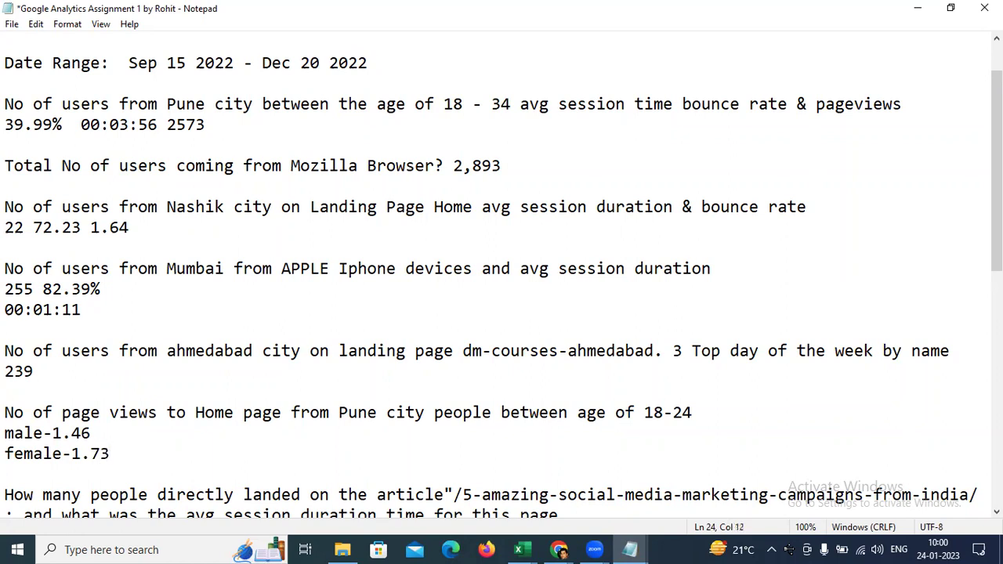
- Switch from the Notepad assignment to Google Analytics and open the Landing Pages report under Behavior > Site Content
{"action": "scroll", "coordinate": [88, 424], "scroll_direction": "down", "scroll_amount": 2}
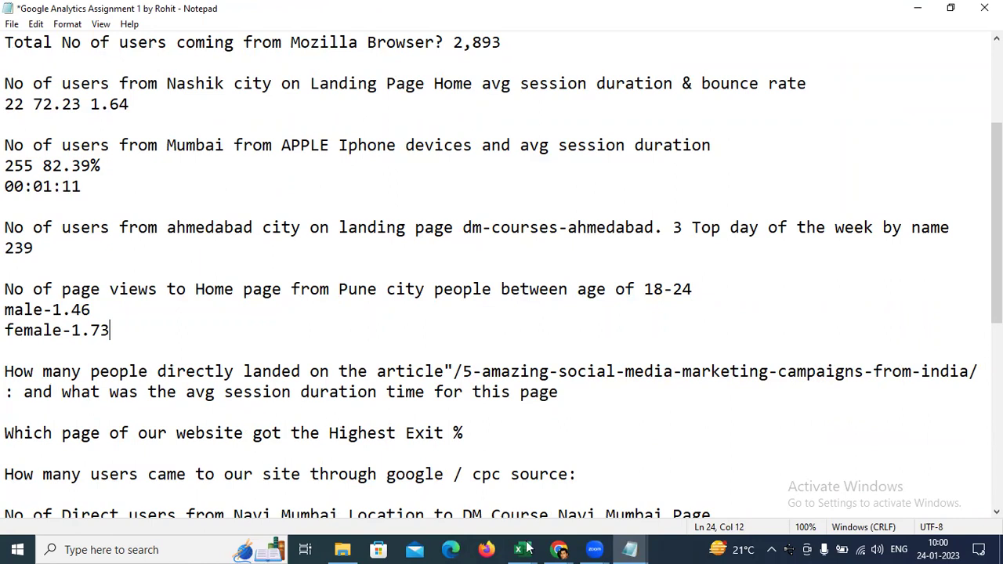
{"action": "mouse_move", "coordinate": [570, 549]}
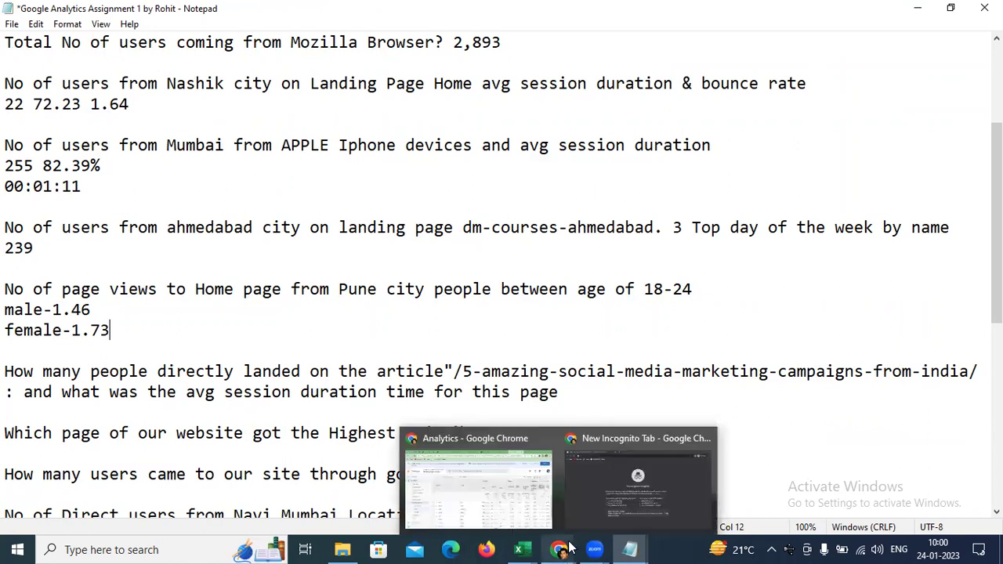
{"action": "left_click", "coordinate": [546, 503]}
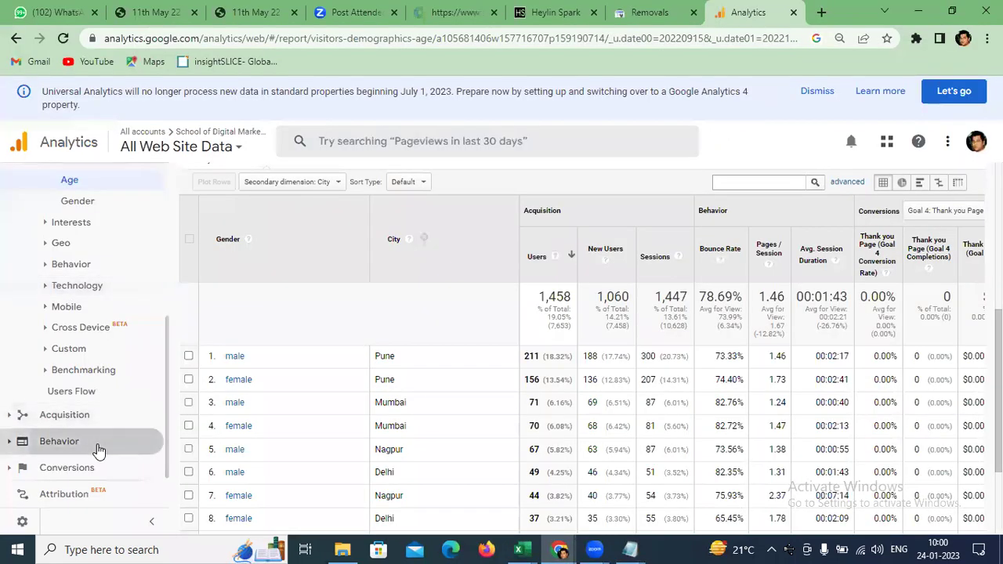
{"action": "left_click", "coordinate": [98, 448]}
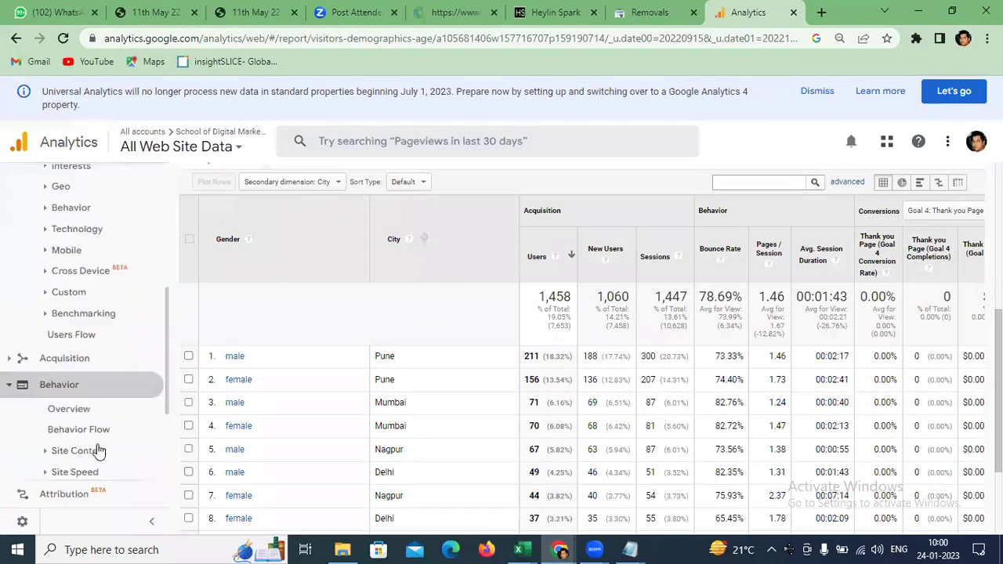
{"action": "left_click", "coordinate": [97, 433]}
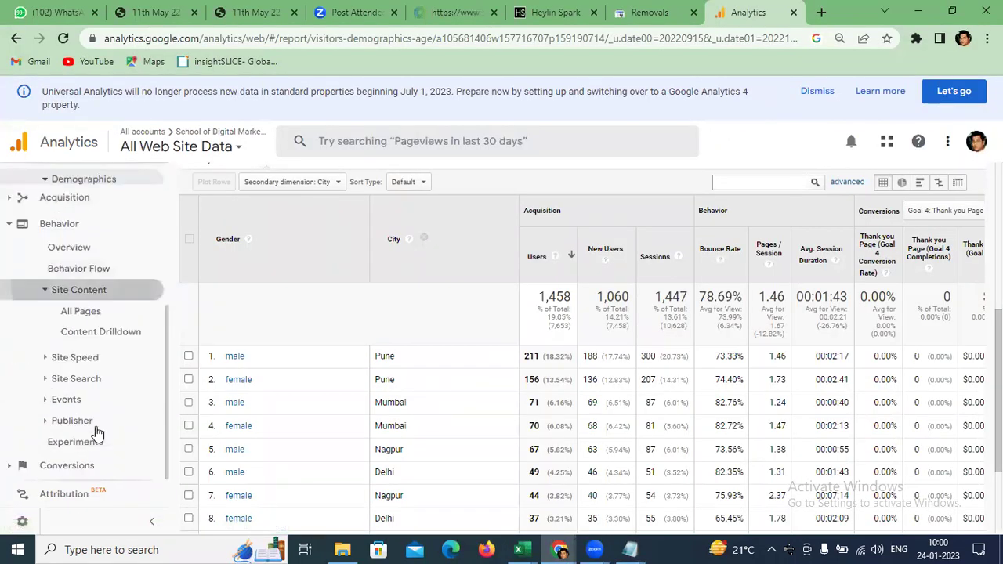
{"action": "left_click", "coordinate": [97, 319]}
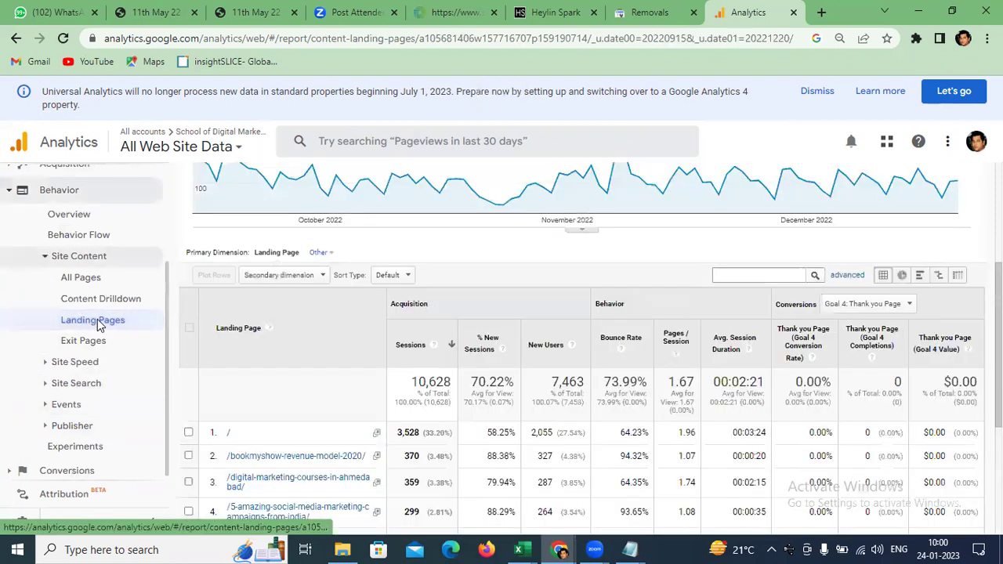
{"action": "scroll", "coordinate": [296, 368], "scroll_direction": "down", "scroll_amount": 3}
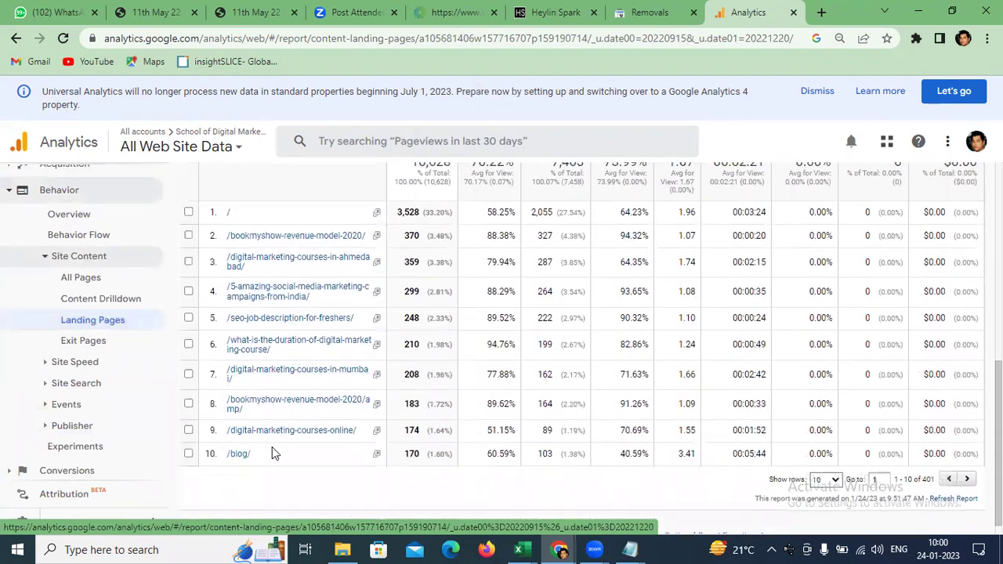
{"action": "left_click", "coordinate": [236, 454]}
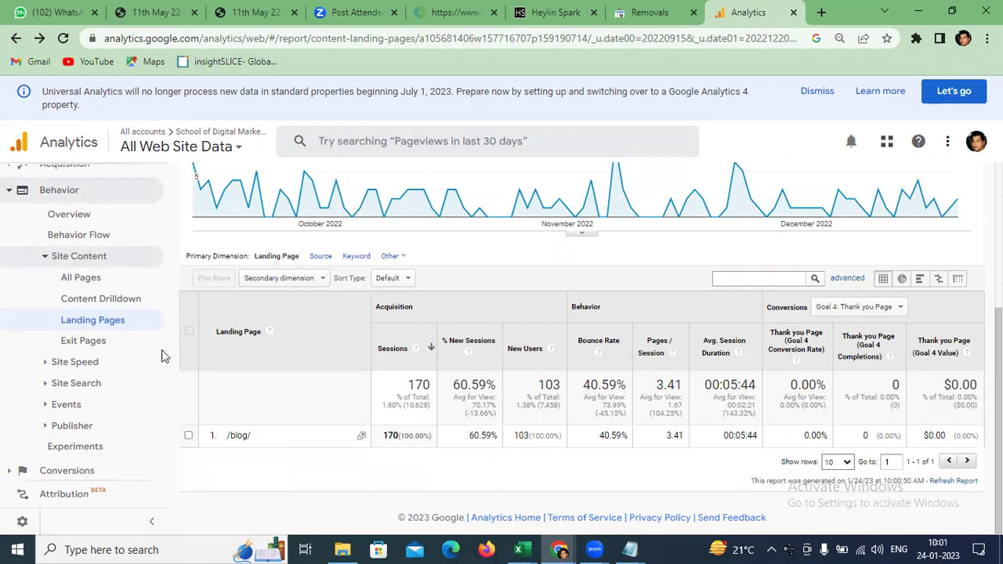
{"action": "left_click", "coordinate": [119, 322]}
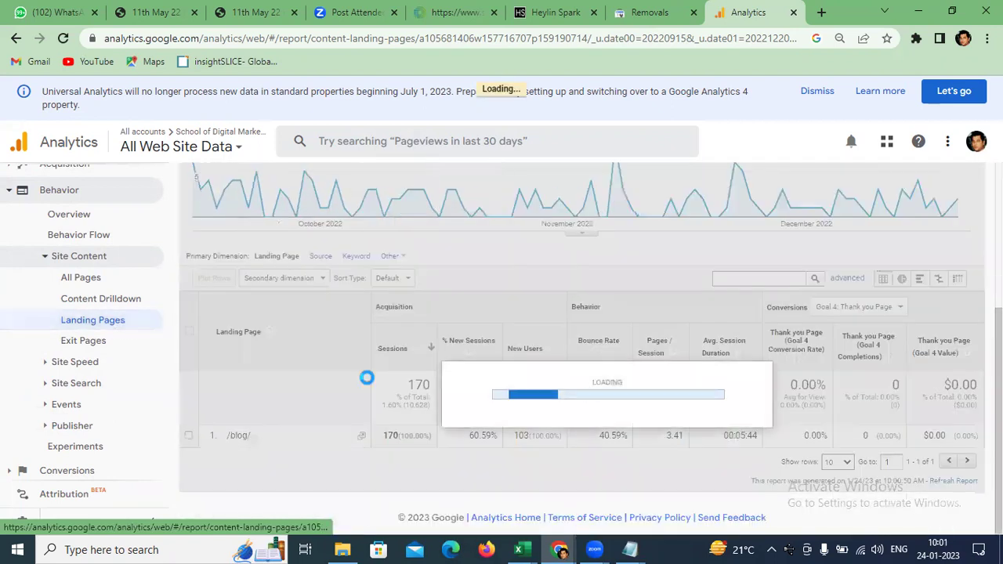
{"action": "scroll", "coordinate": [369, 384], "scroll_direction": "down", "scroll_amount": 1}
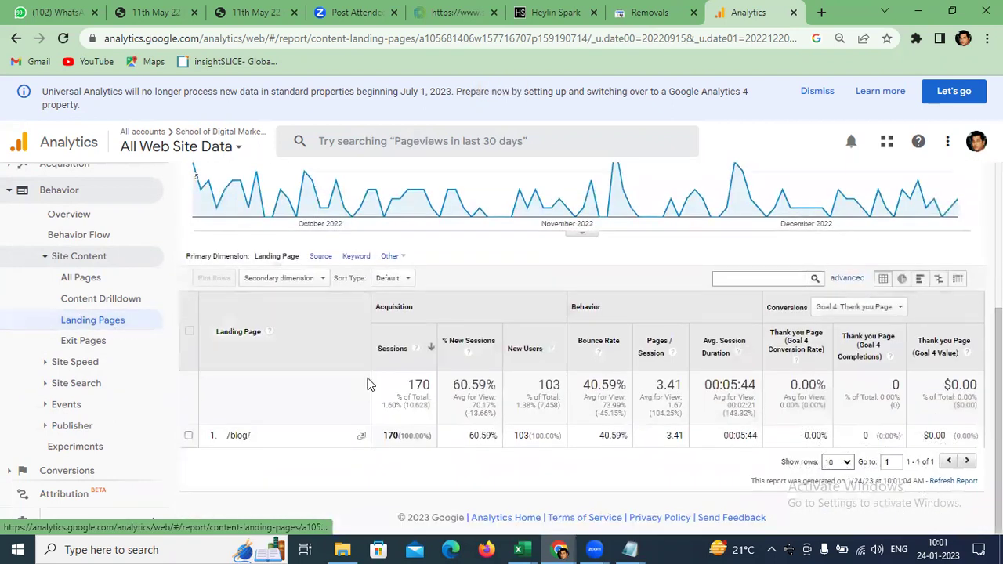
{"action": "left_click", "coordinate": [15, 39]}
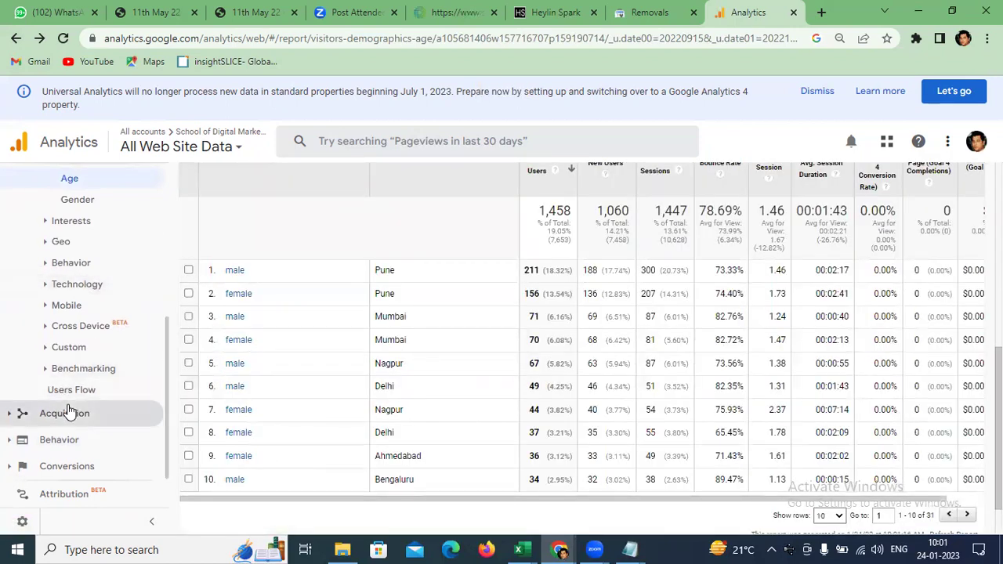
- Reopen the Landing Pages report under Behavior > Site Content and show 25 rows in its table
{"action": "left_click", "coordinate": [67, 441]}
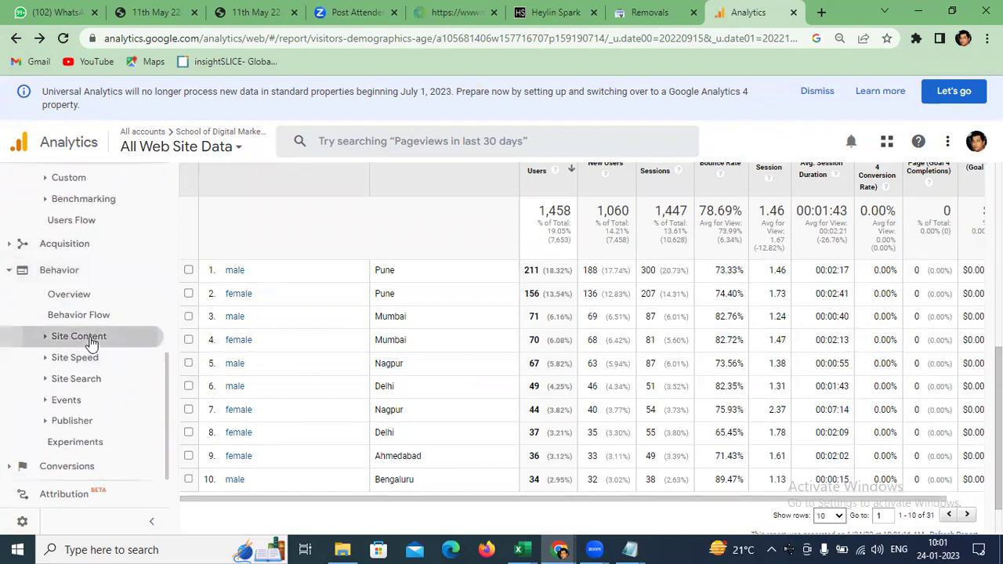
{"action": "left_click", "coordinate": [92, 339]}
{"action": "left_click", "coordinate": [104, 327]}
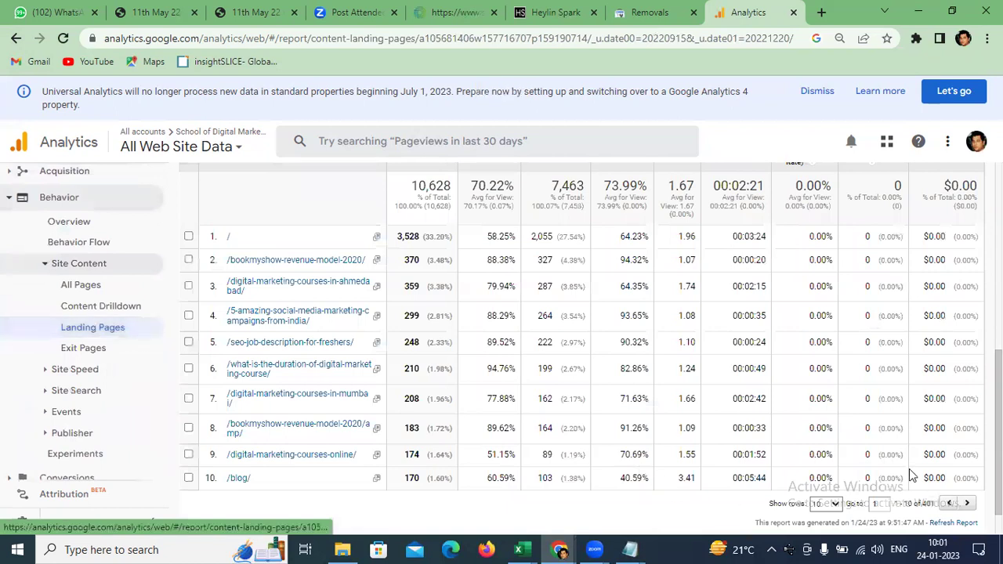
{"action": "scroll", "coordinate": [814, 469], "scroll_direction": "down", "scroll_amount": 1}
{"action": "left_click", "coordinate": [816, 469]}
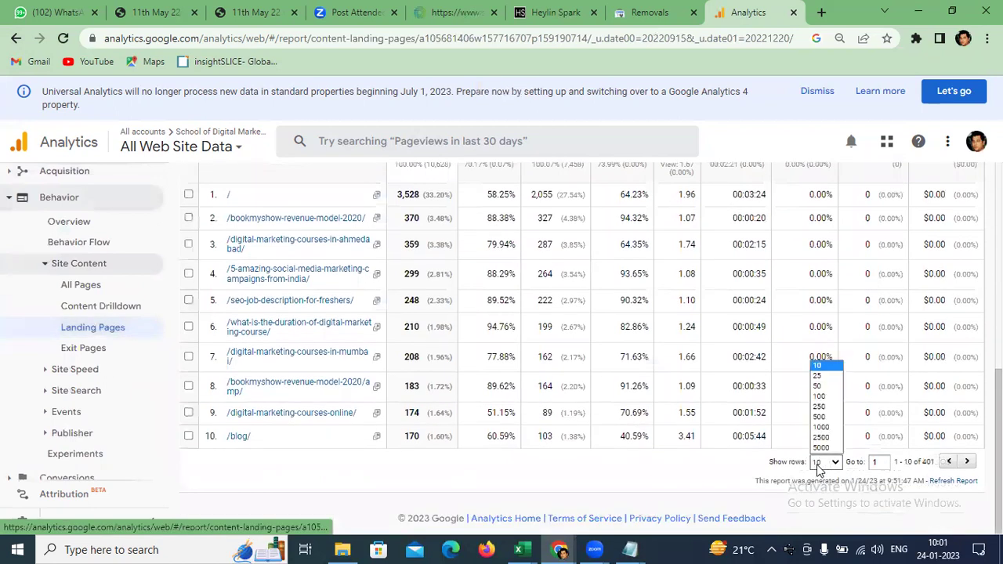
{"action": "left_click", "coordinate": [812, 377]}
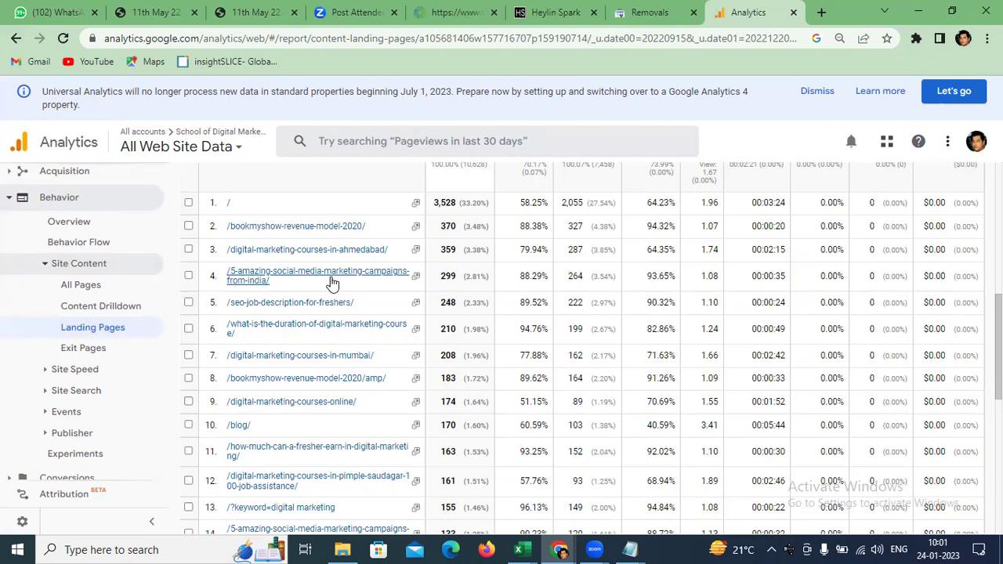
{"action": "scroll", "coordinate": [333, 282], "scroll_direction": "up", "scroll_amount": 1}
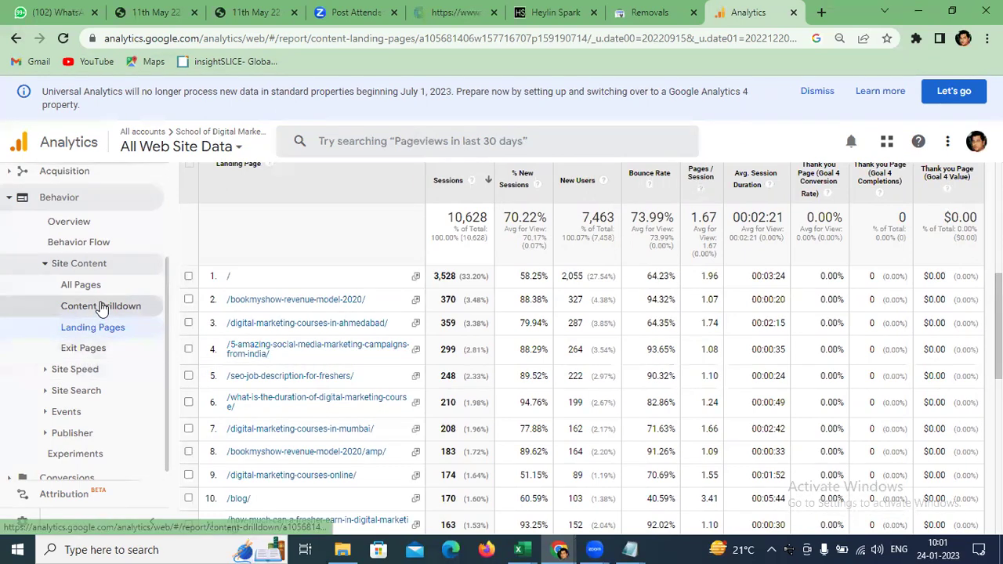
- Open the All Pages report and check its rows against the article path in the Notepad social media campaigns question
{"action": "left_click", "coordinate": [117, 286]}
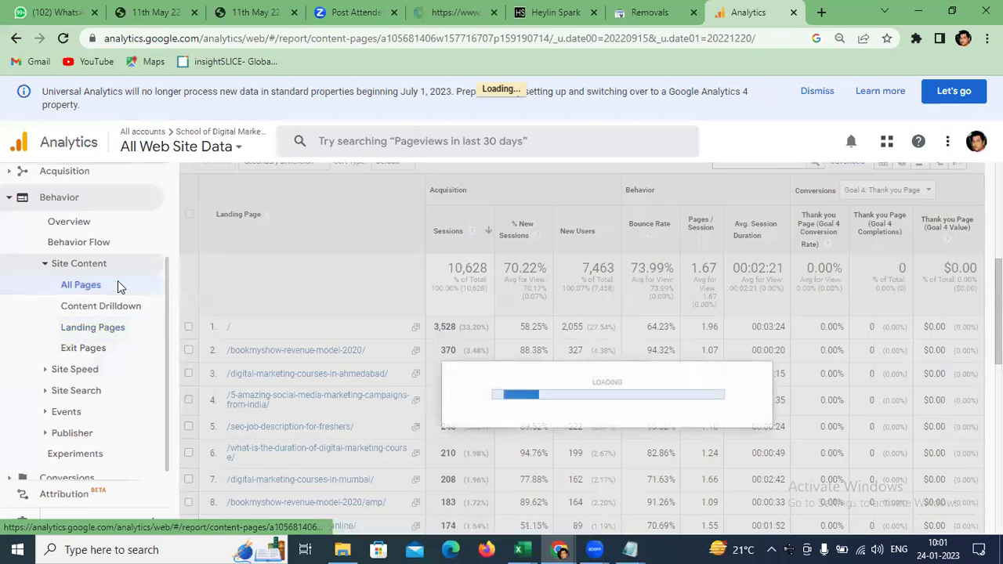
{"action": "scroll", "coordinate": [365, 352], "scroll_direction": "down", "scroll_amount": 1}
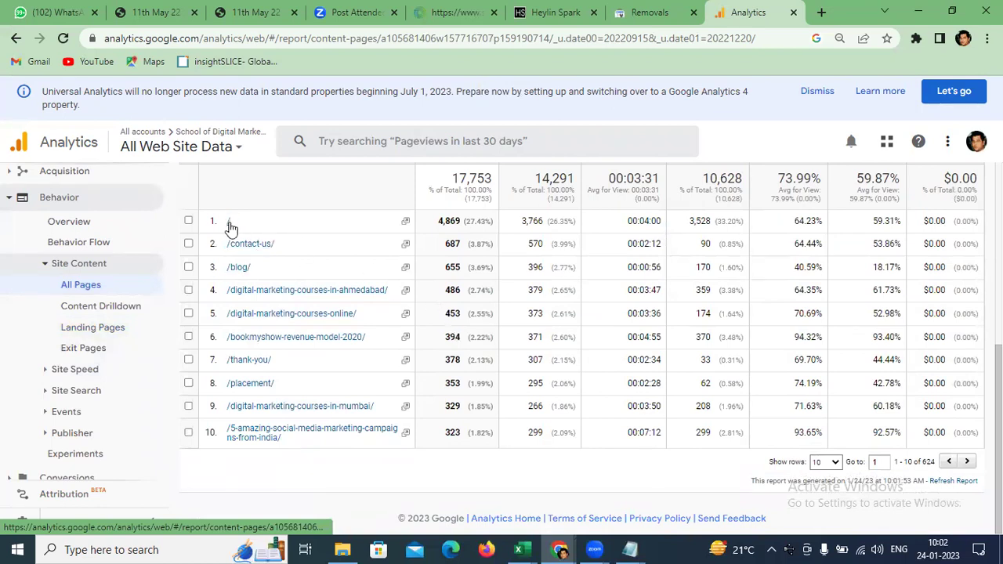
{"action": "left_click", "coordinate": [634, 549]}
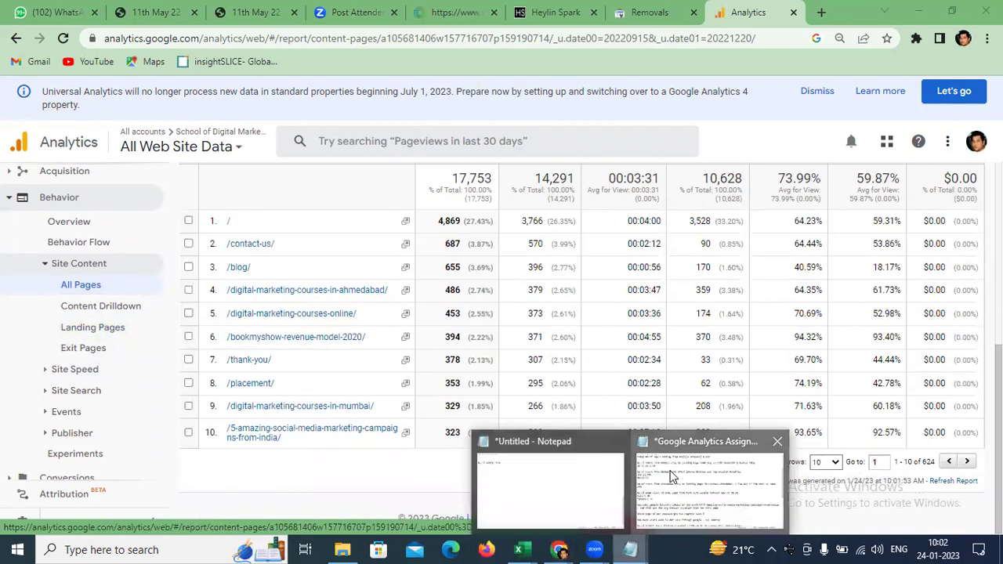
{"action": "left_click", "coordinate": [674, 474]}
{"action": "left_click_drag", "start_coordinate": [453, 371], "coordinate": [712, 373]}
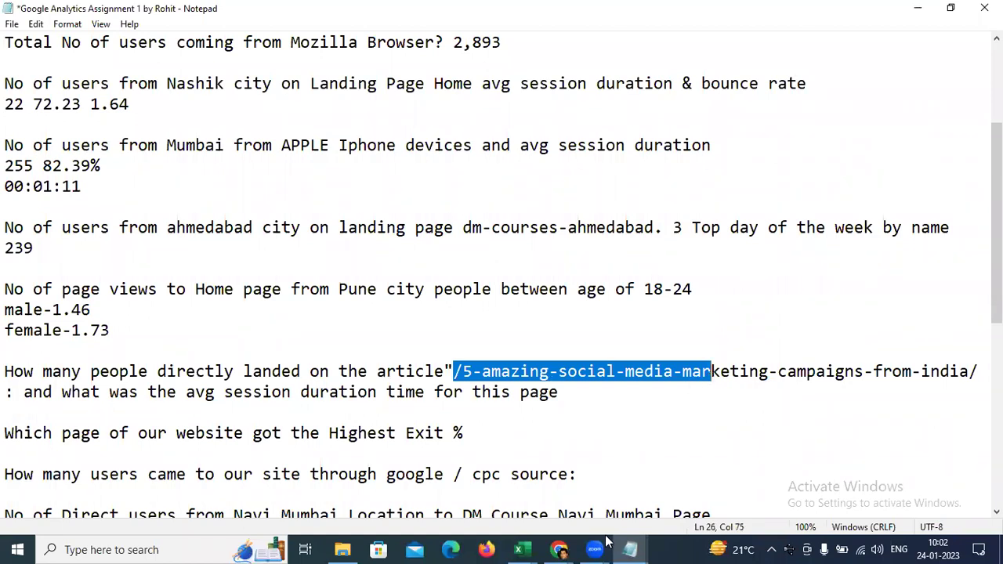
{"action": "mouse_move", "coordinate": [559, 550]}
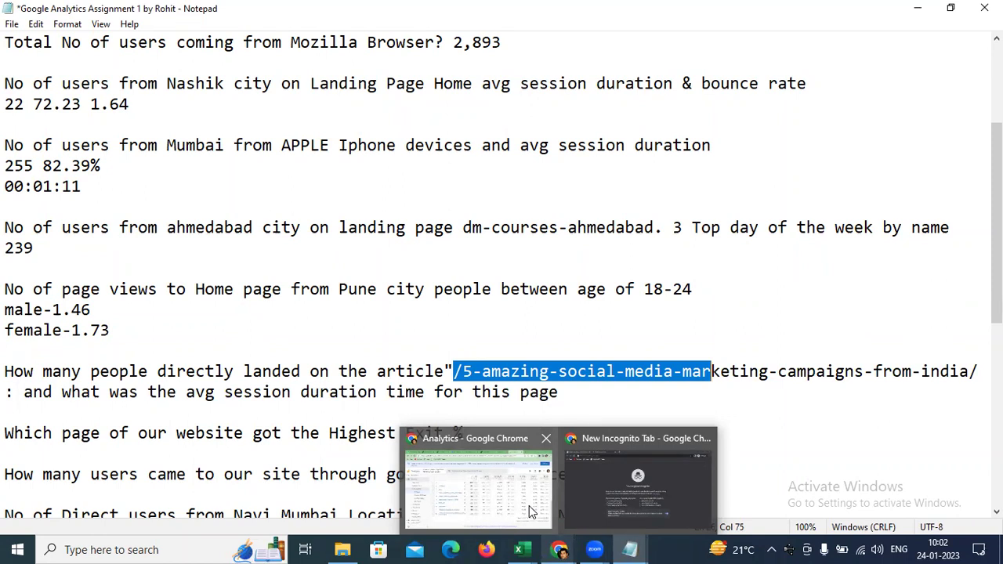
{"action": "left_click", "coordinate": [145, 343]}
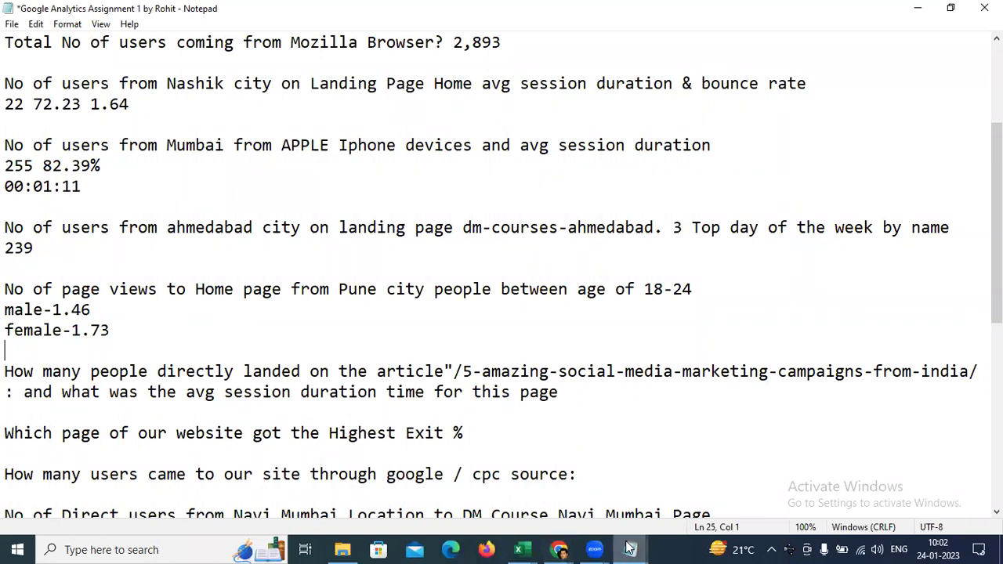
{"action": "left_click", "coordinate": [523, 485]}
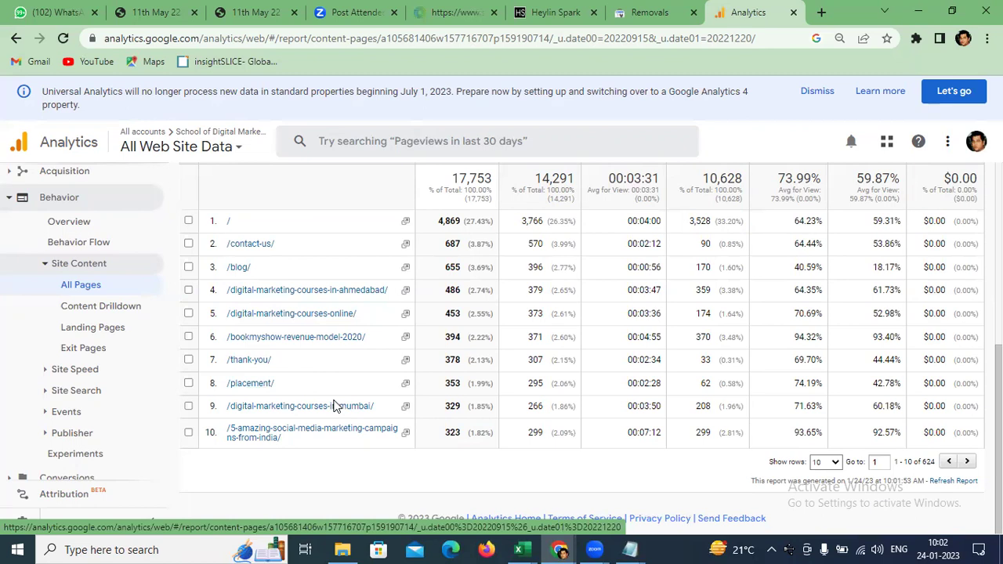
- Enter the article's pageviews, 323, from the All Pages report beneath the social media campaigns question in the Notepad assignment
{"action": "left_click_drag", "start_coordinate": [443, 433], "coordinate": [464, 440]}
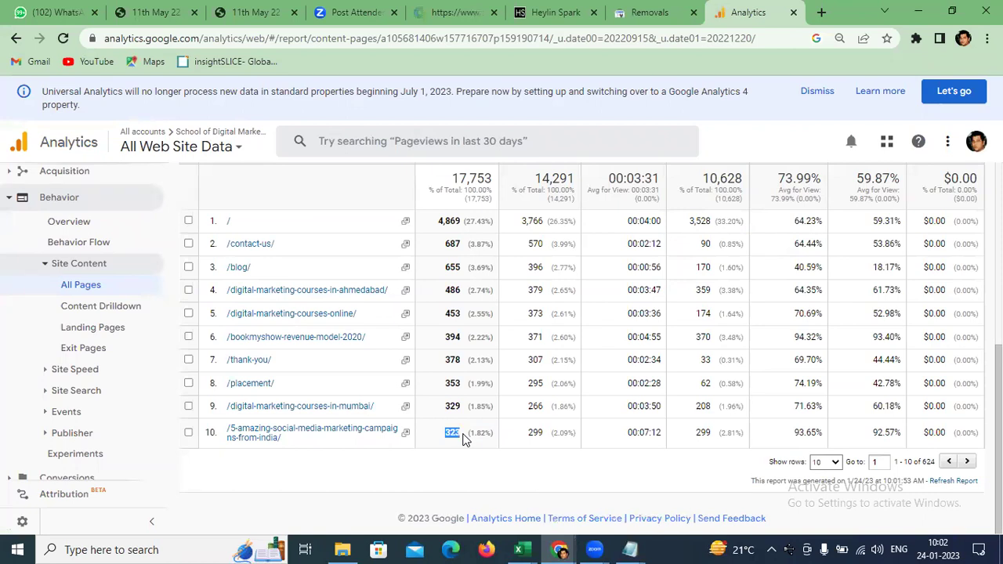
{"action": "left_click", "coordinate": [632, 549]}
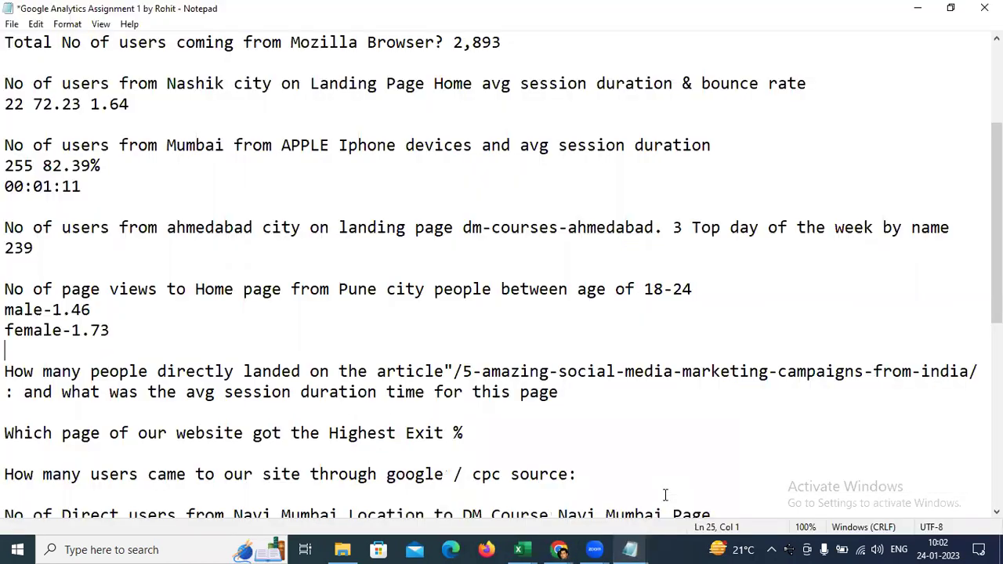
{"action": "left_click", "coordinate": [577, 414]}
{"action": "left_click", "coordinate": [580, 397]}
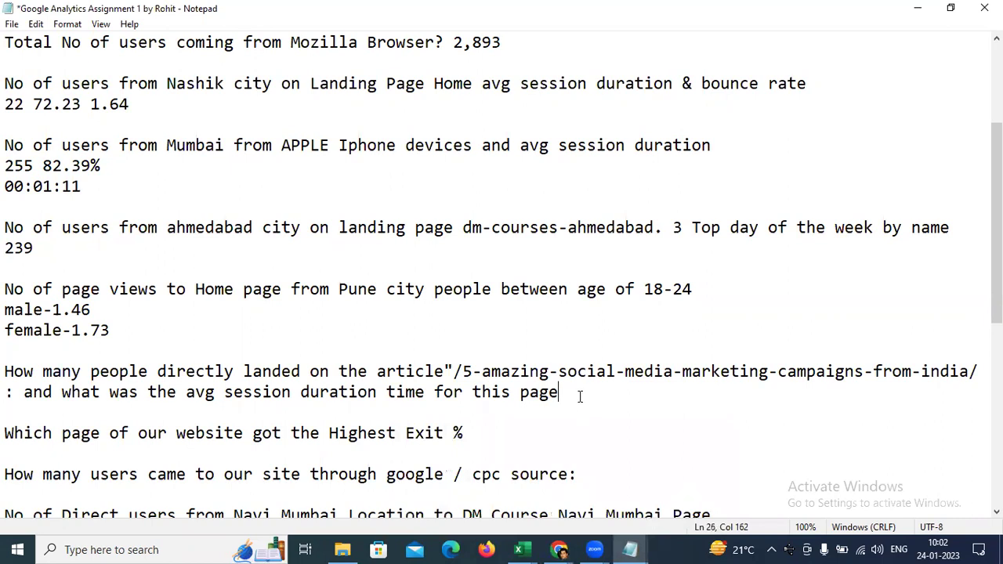
{"action": "key", "text": "Return"}
{"action": "type", "text": "323"}
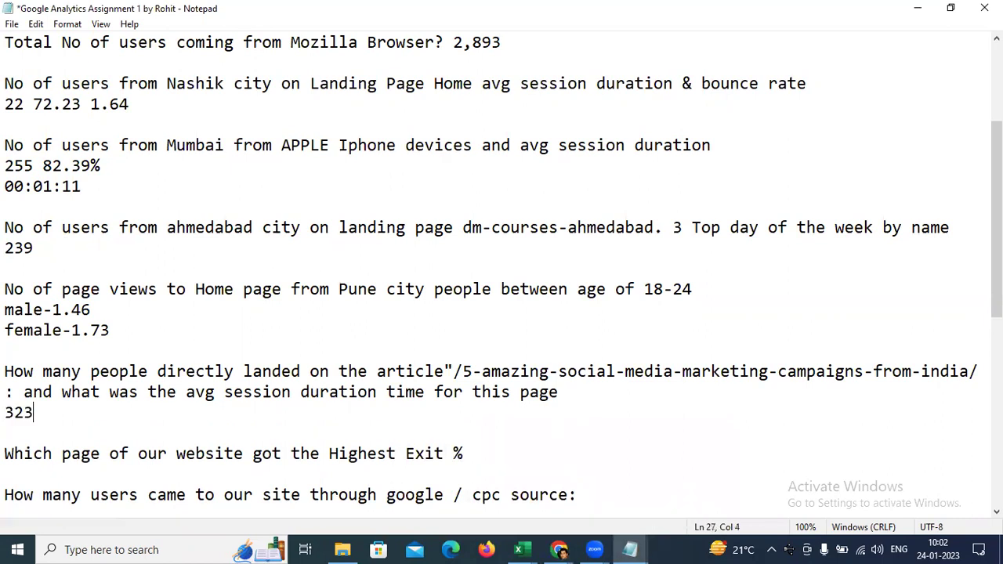
- Add the line "2717 page views" beneath the female-1.73 answer to the Pune 18-24 Home page question
{"action": "left_click", "coordinate": [222, 341]}
{"action": "type", "text": "2717 pag"}
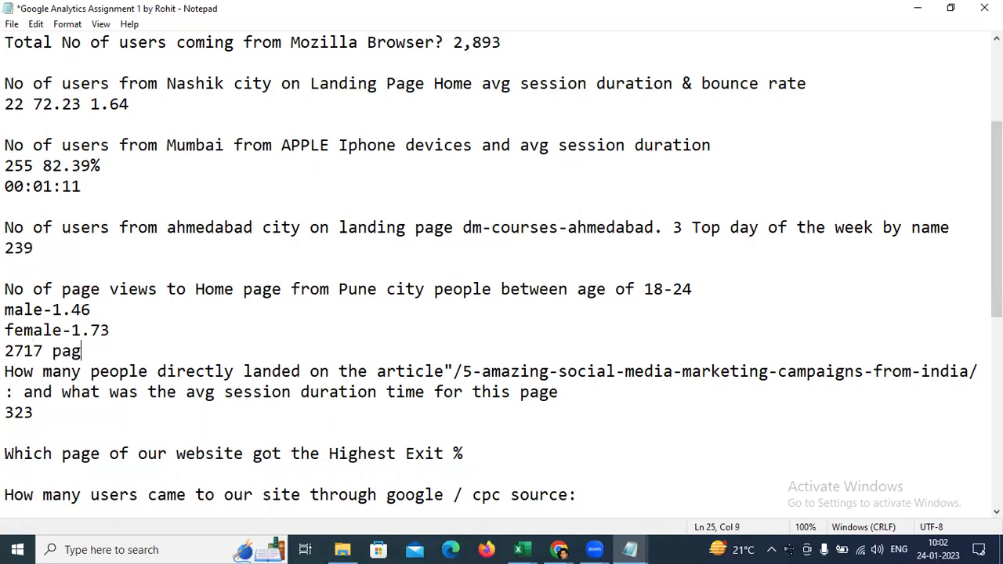
{"action": "type", "text": "e views"}
- Read the Highest Exit % question in Notepad and open the Exit Pages report in Google Analytics for it
{"action": "scroll", "coordinate": [219, 337], "scroll_direction": "down", "scroll_amount": 1}
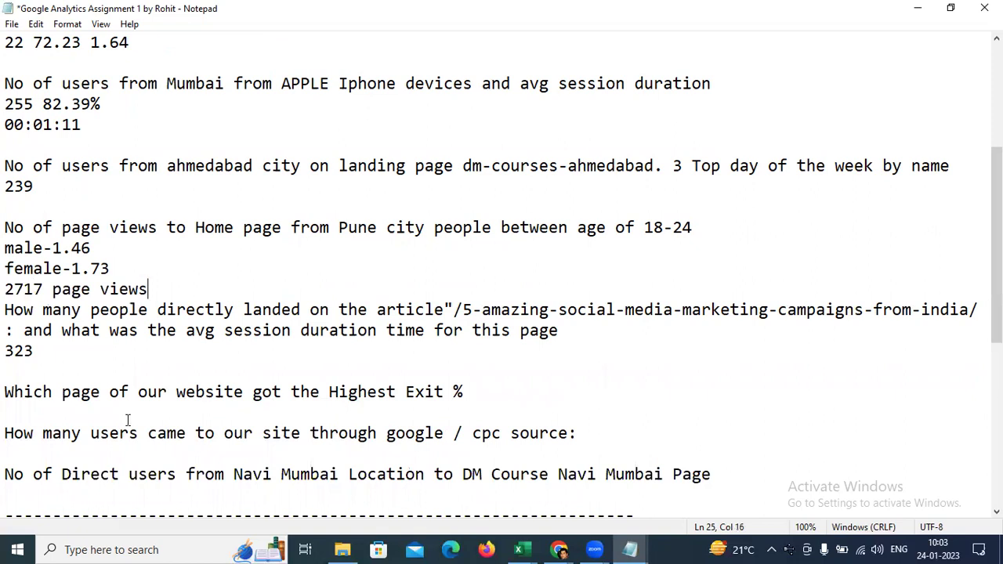
{"action": "mouse_move", "coordinate": [573, 547]}
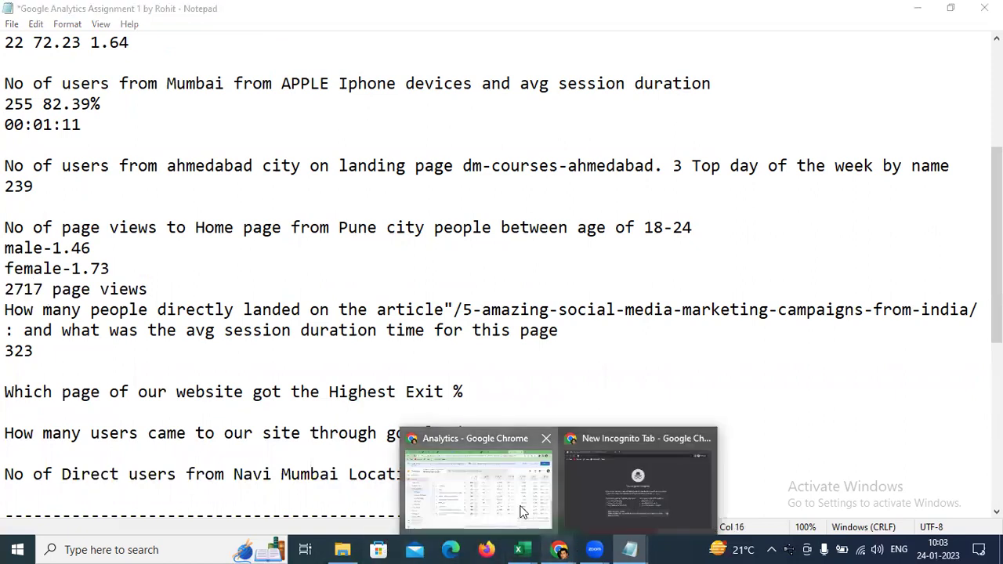
{"action": "left_click", "coordinate": [522, 511]}
{"action": "left_click", "coordinate": [86, 349]}
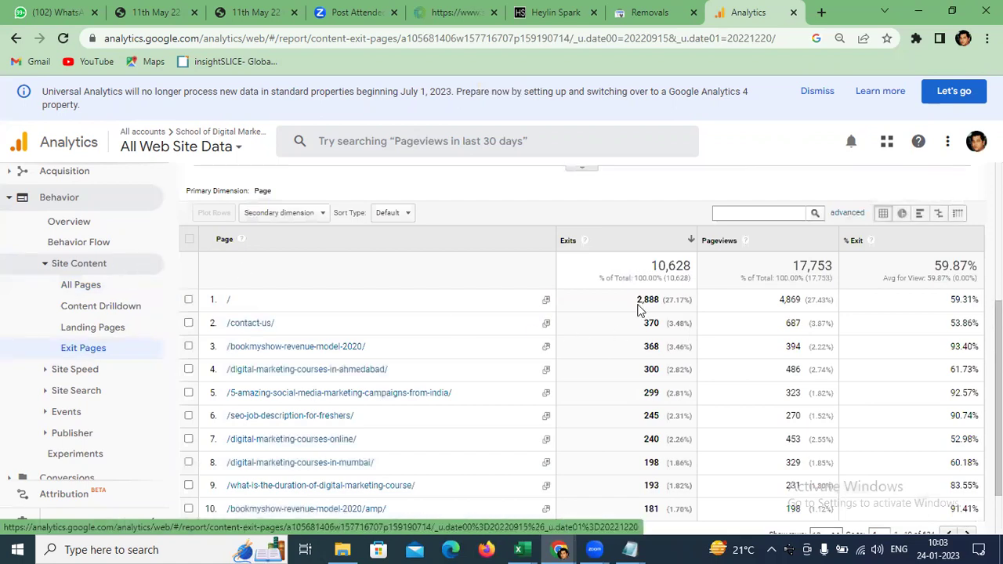
{"action": "scroll", "coordinate": [626, 323], "scroll_direction": "down", "scroll_amount": 1}
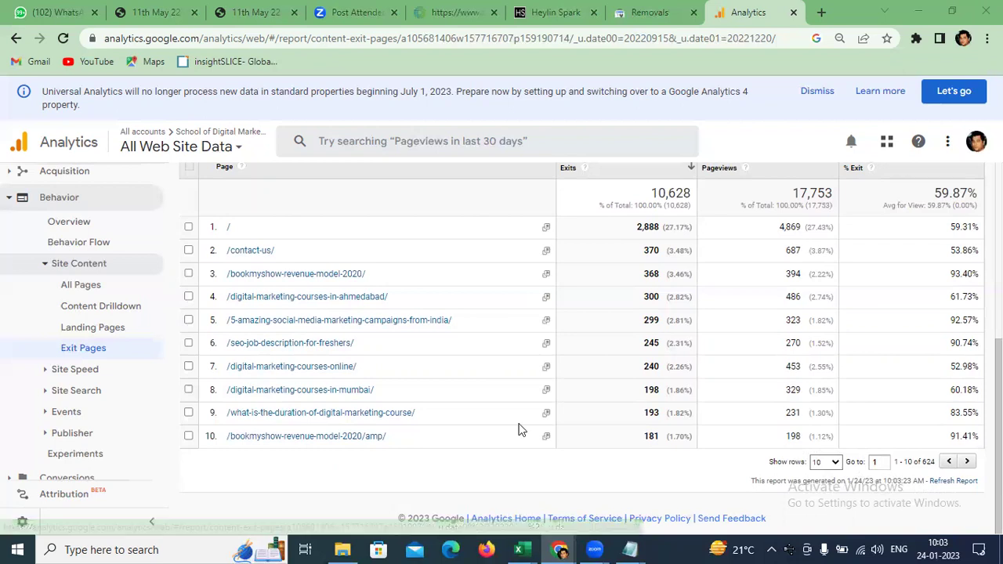
- Copy the home page's exits, 2,888, from the Exit Pages report and paste them beneath the Highest Exit % question in Notepad
{"action": "left_click_drag", "start_coordinate": [635, 232], "coordinate": [662, 230]}
{"action": "key", "text": "ctrl+c"}
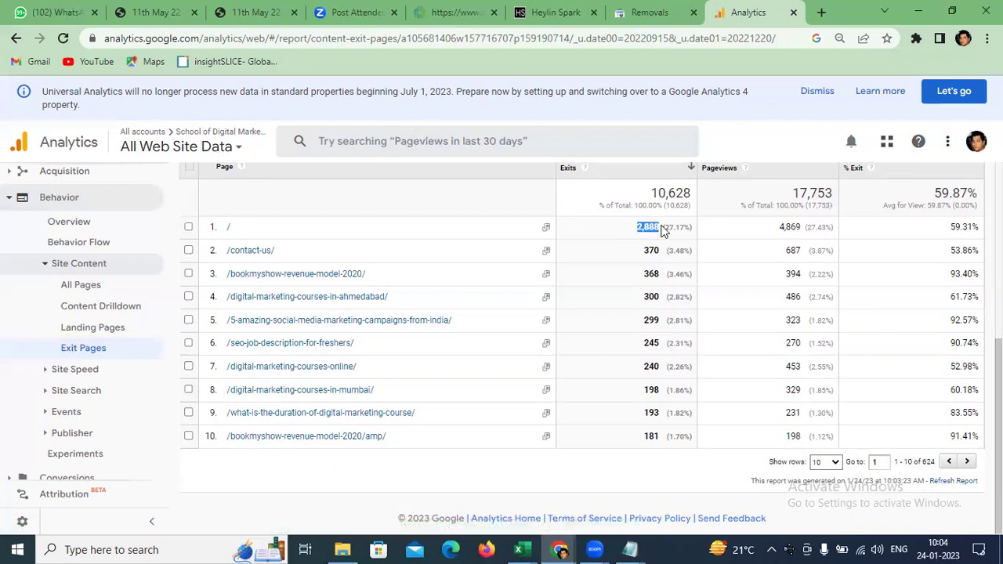
{"action": "left_click", "coordinate": [633, 549]}
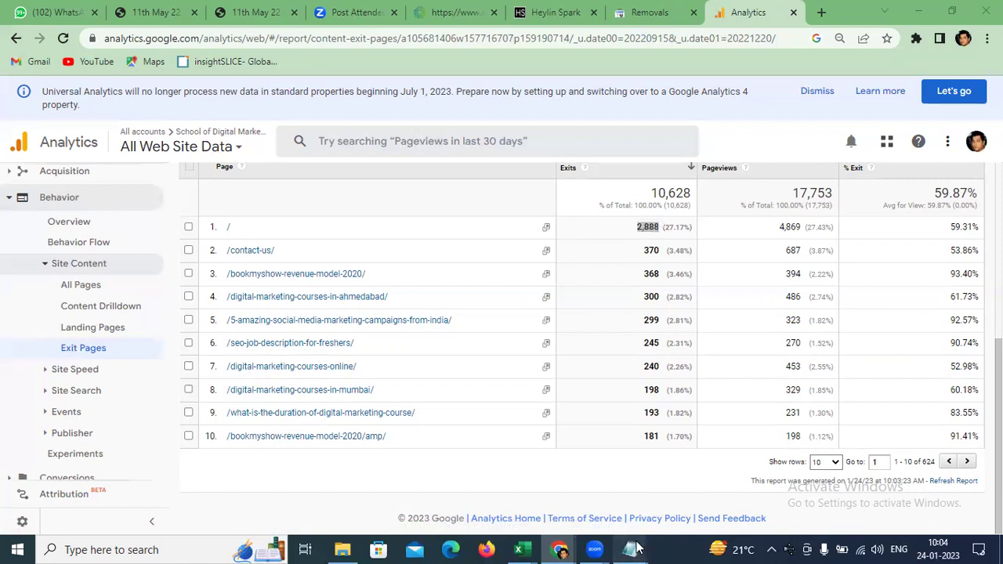
{"action": "left_click", "coordinate": [534, 387]}
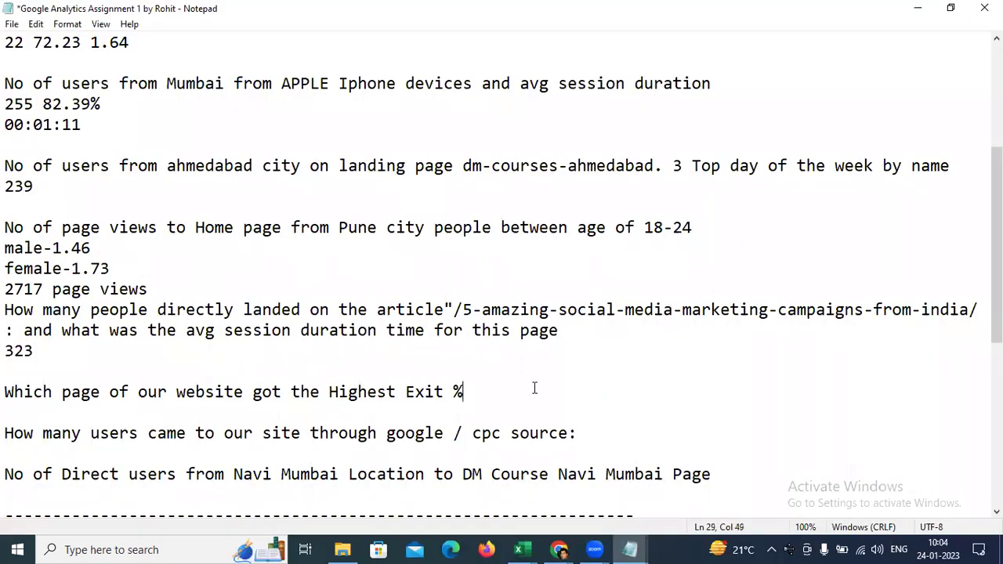
{"action": "key", "text": "Return"}
{"action": "key", "text": "ctrl+v"}
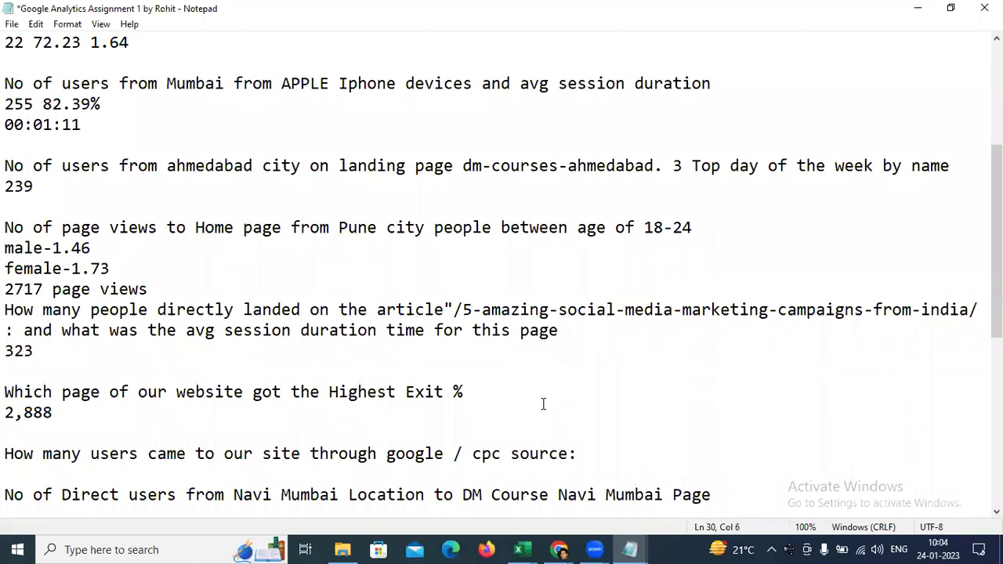
- Read the google / cpc users question in Notepad and look through the Google Analytics Audience reports for a matching one
{"action": "scroll", "coordinate": [543, 403], "scroll_direction": "down", "scroll_amount": 1}
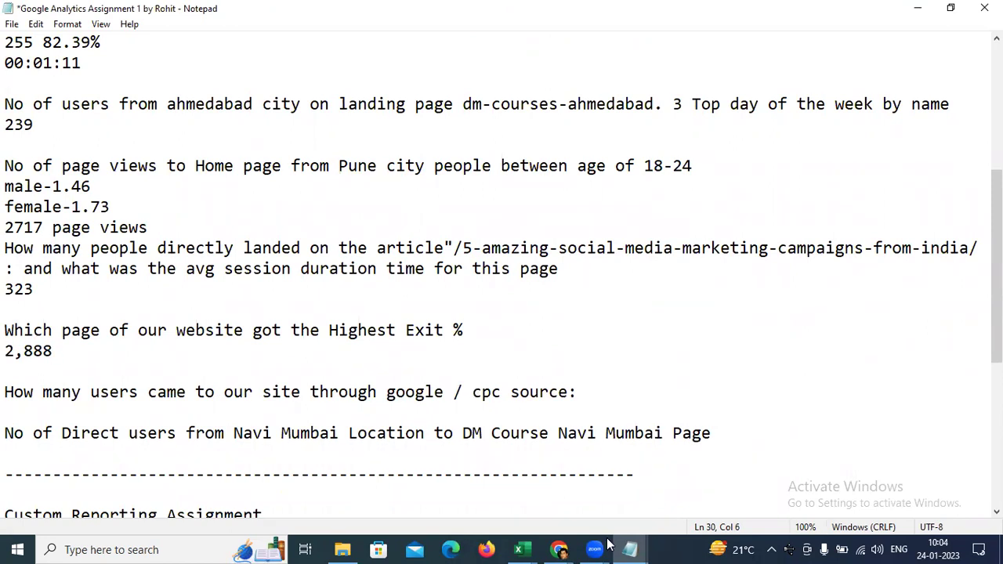
{"action": "mouse_move", "coordinate": [559, 550]}
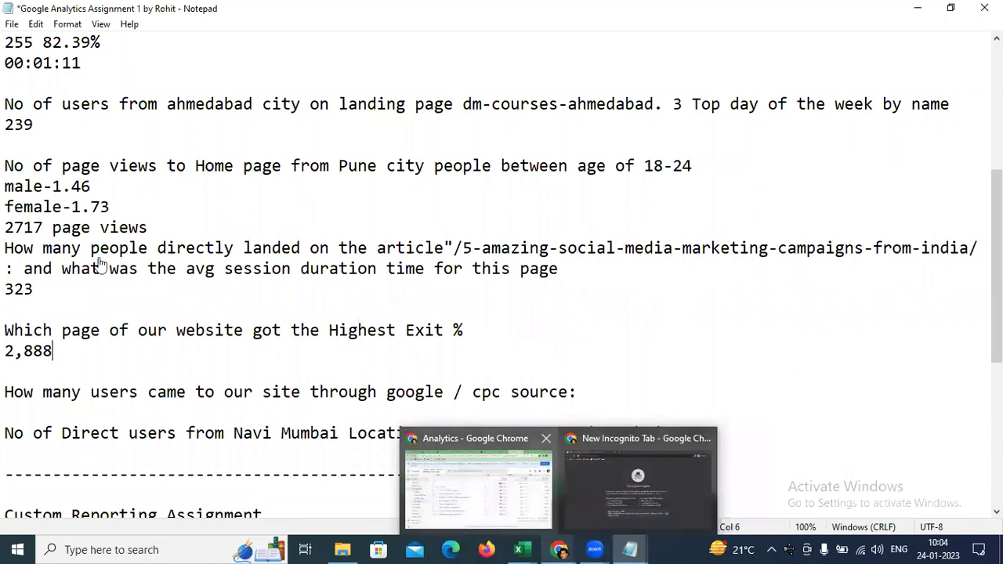
{"action": "key", "text": "alt+Tab"}
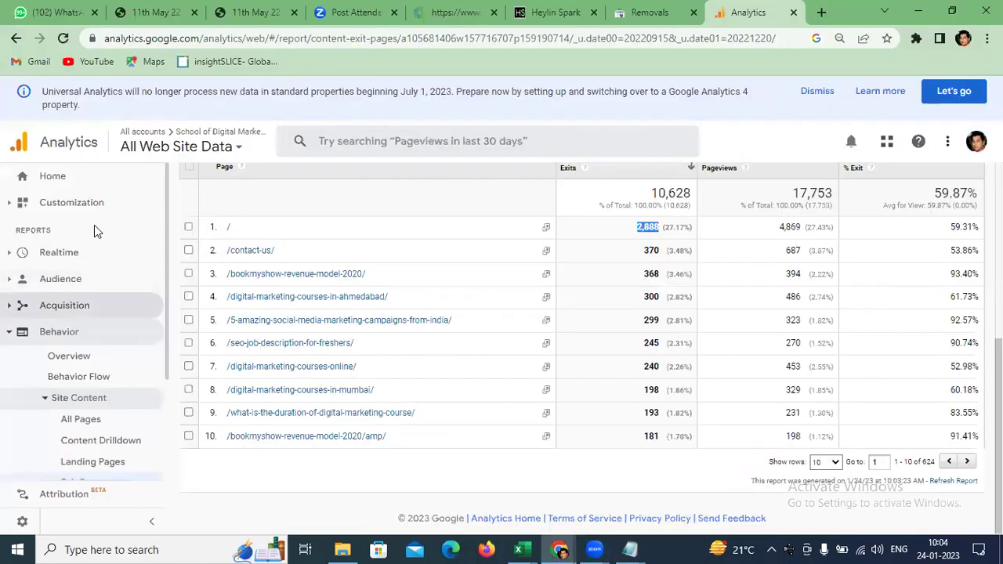
{"action": "left_click", "coordinate": [88, 307]}
{"action": "scroll", "coordinate": [87, 314], "scroll_direction": "down", "scroll_amount": 1}
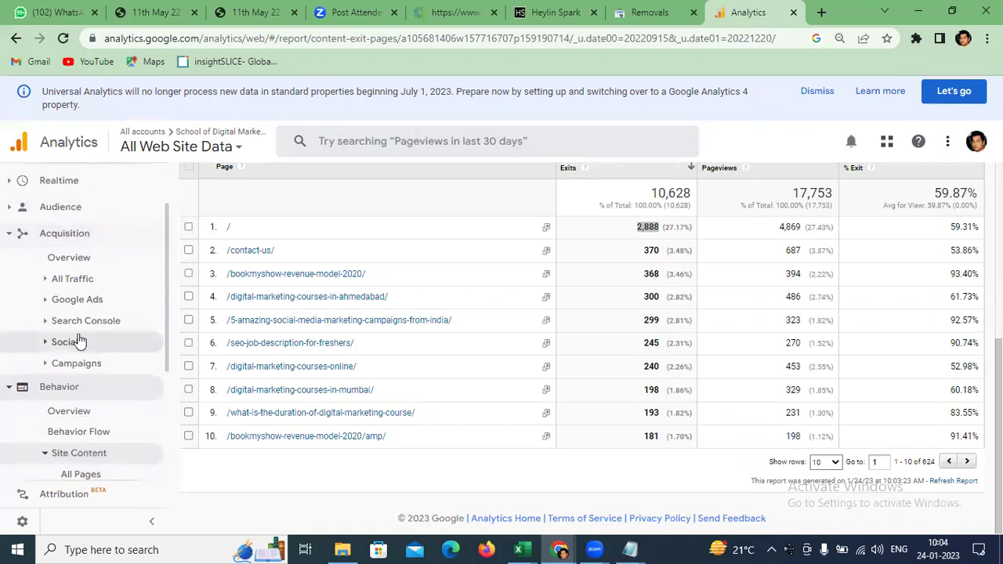
{"action": "left_click", "coordinate": [58, 213]}
{"action": "scroll", "coordinate": [74, 360], "scroll_direction": "down", "scroll_amount": 1}
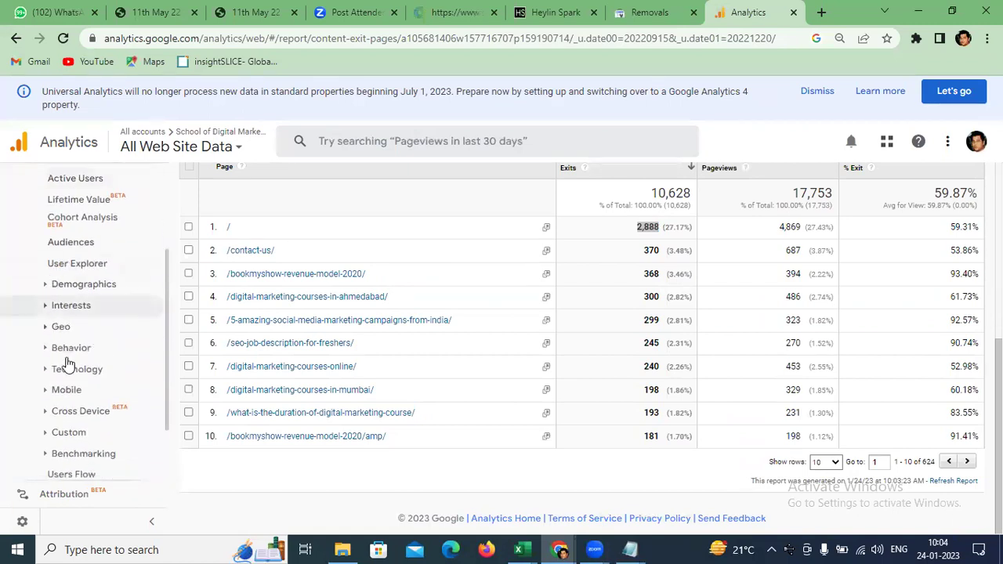
{"action": "scroll", "coordinate": [70, 387], "scroll_direction": "down", "scroll_amount": 1}
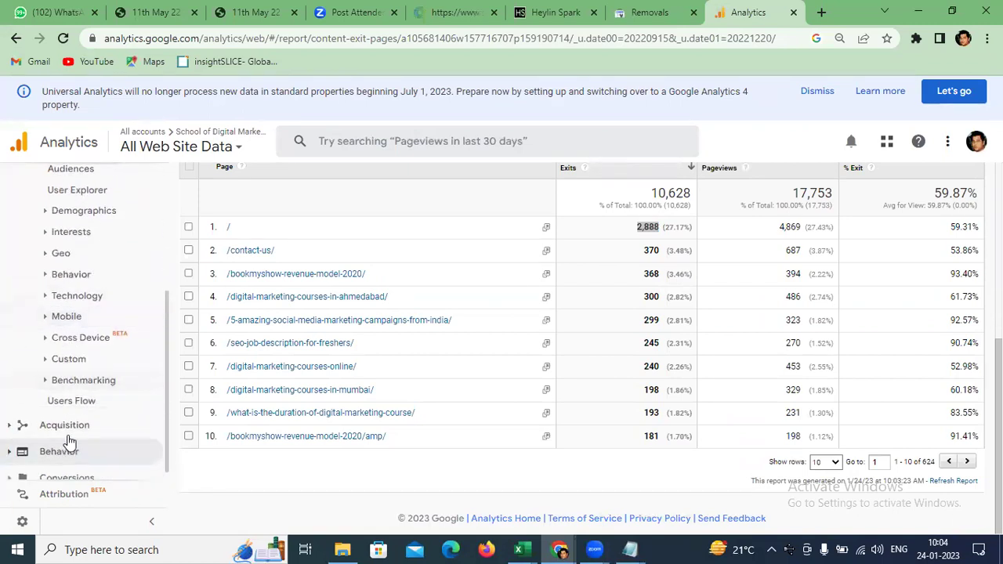
{"action": "scroll", "coordinate": [69, 271], "scroll_direction": "up", "scroll_amount": 1}
{"action": "scroll", "coordinate": [78, 266], "scroll_direction": "up", "scroll_amount": 1}
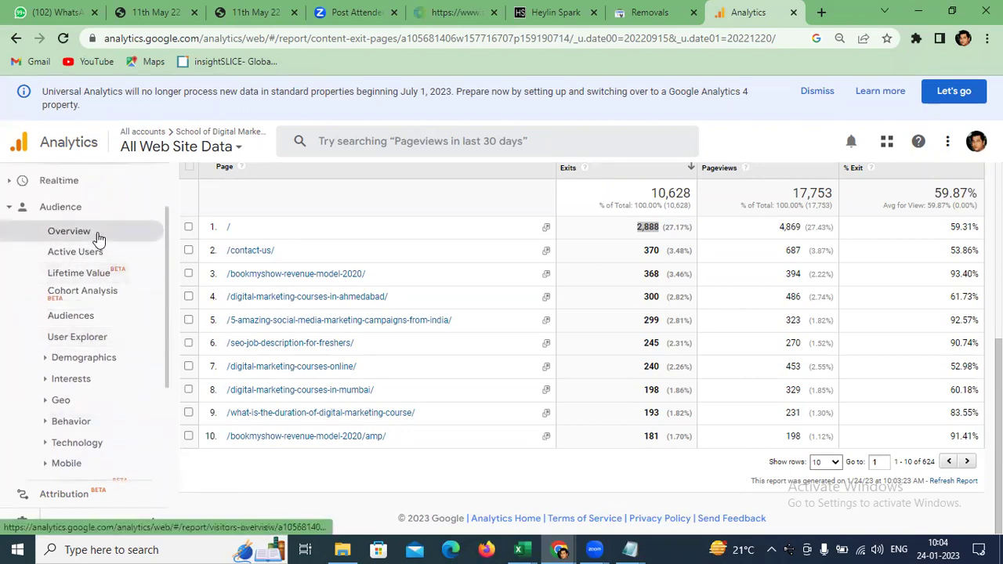
{"action": "scroll", "coordinate": [104, 349], "scroll_direction": "up", "scroll_amount": 1}
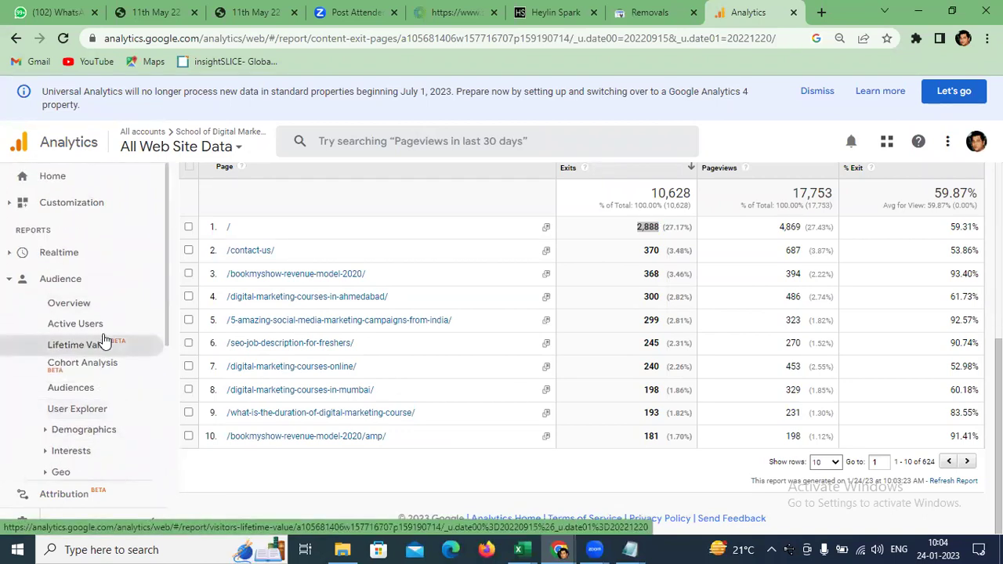
{"action": "scroll", "coordinate": [104, 339], "scroll_direction": "down", "scroll_amount": 1}
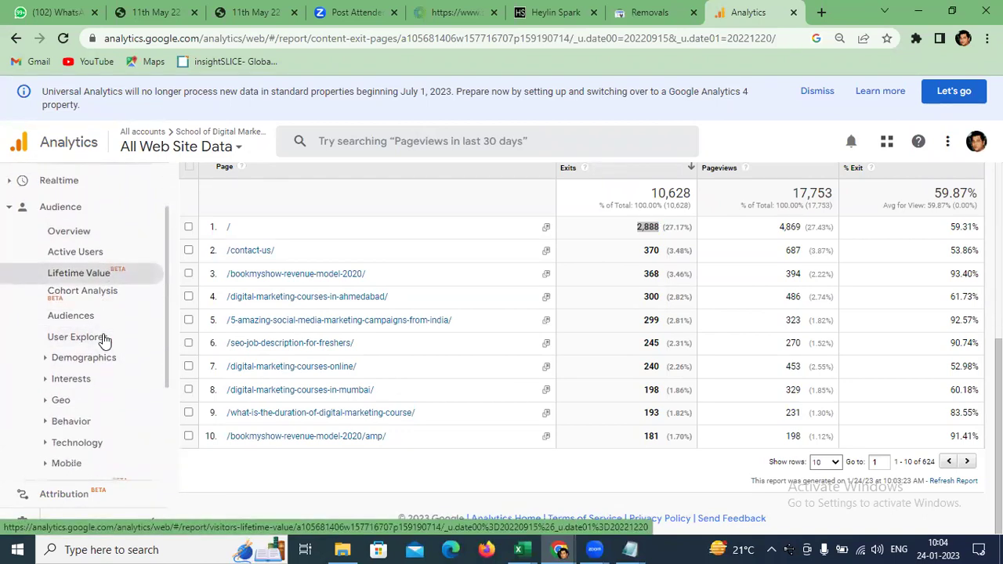
{"action": "left_click", "coordinate": [98, 362]}
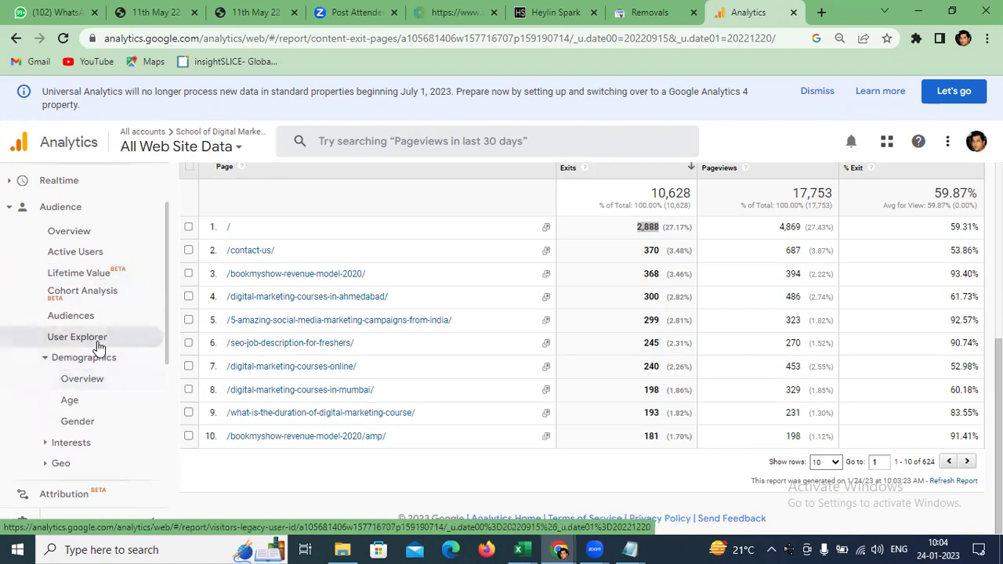
{"action": "left_click", "coordinate": [91, 359]}
{"action": "scroll", "coordinate": [94, 365], "scroll_direction": "down", "scroll_amount": 2}
{"action": "scroll", "coordinate": [94, 365], "scroll_direction": "down", "scroll_amount": 1}
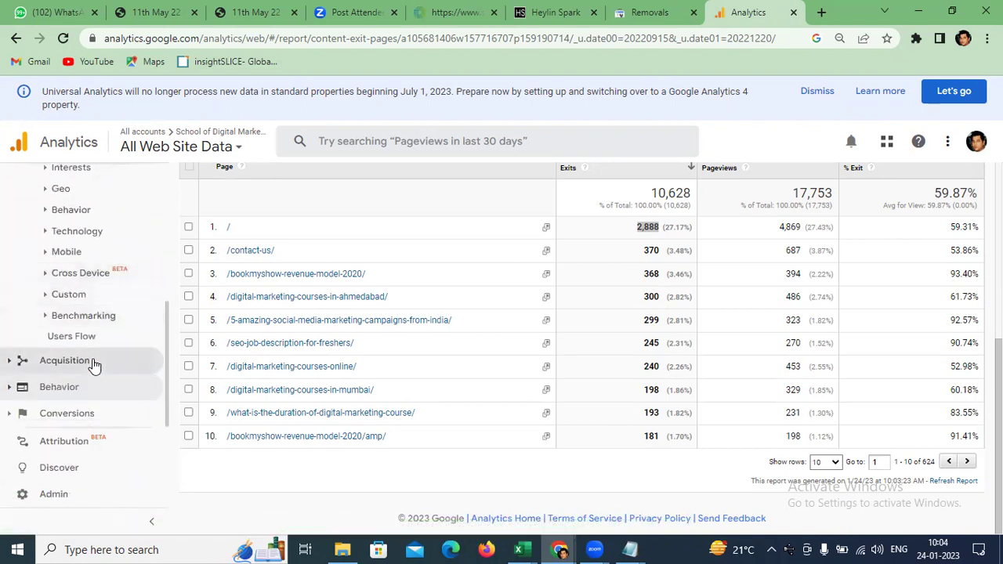
- Look over the Google Ads reports under Acquisition and reread the google / cpc source question in Notepad
{"action": "left_click", "coordinate": [91, 362]}
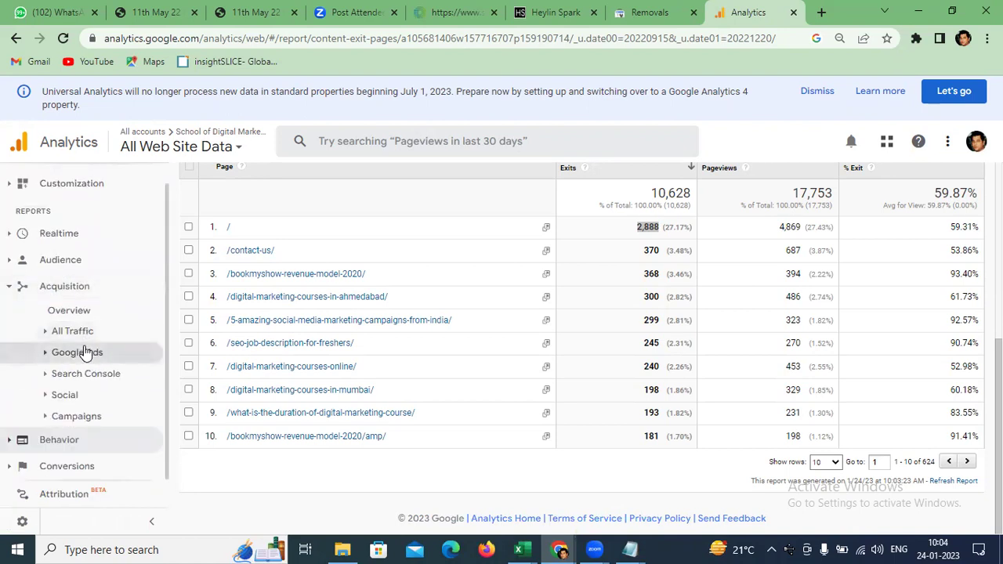
{"action": "left_click", "coordinate": [86, 353]}
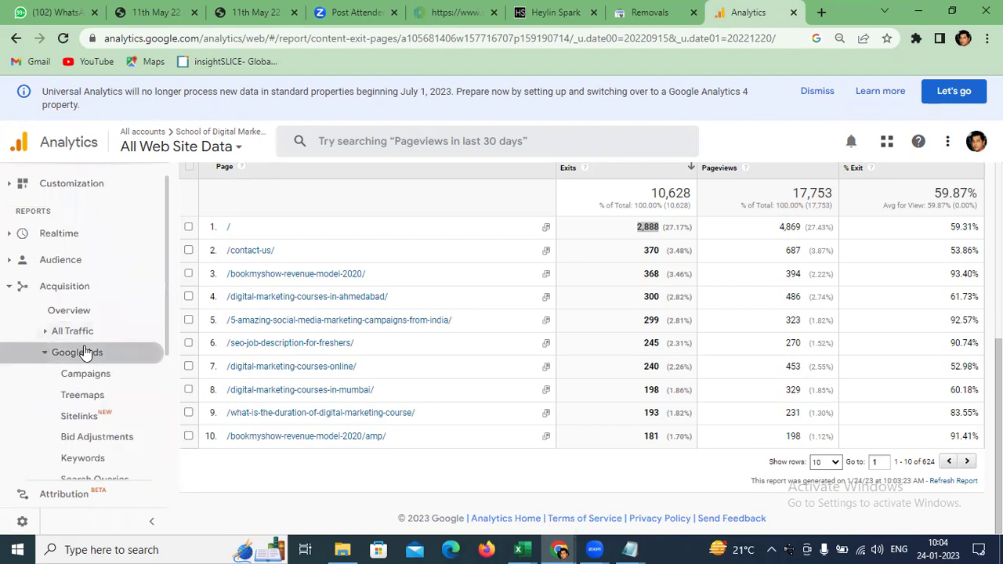
{"action": "scroll", "coordinate": [86, 353], "scroll_direction": "down", "scroll_amount": 1}
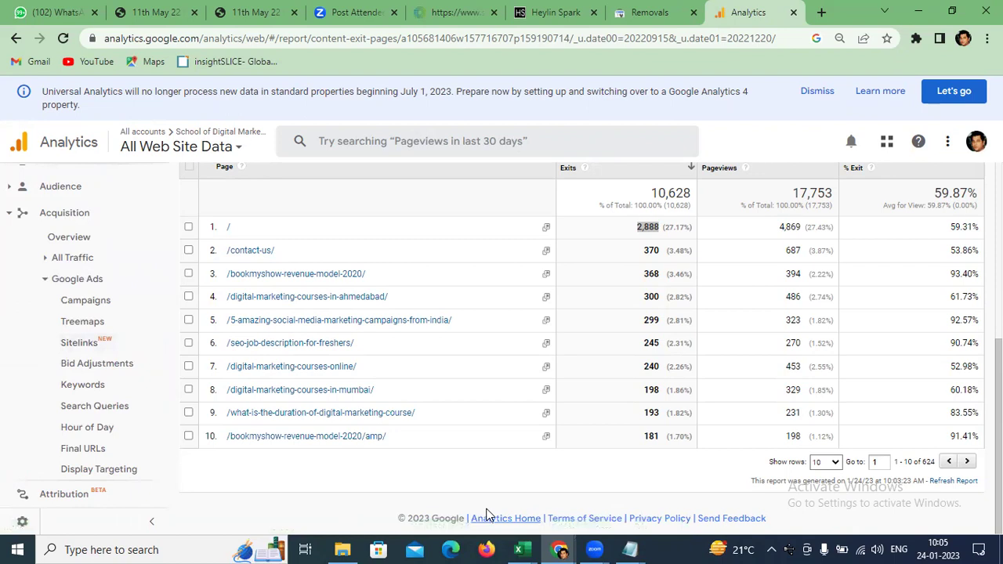
{"action": "left_click", "coordinate": [628, 548]}
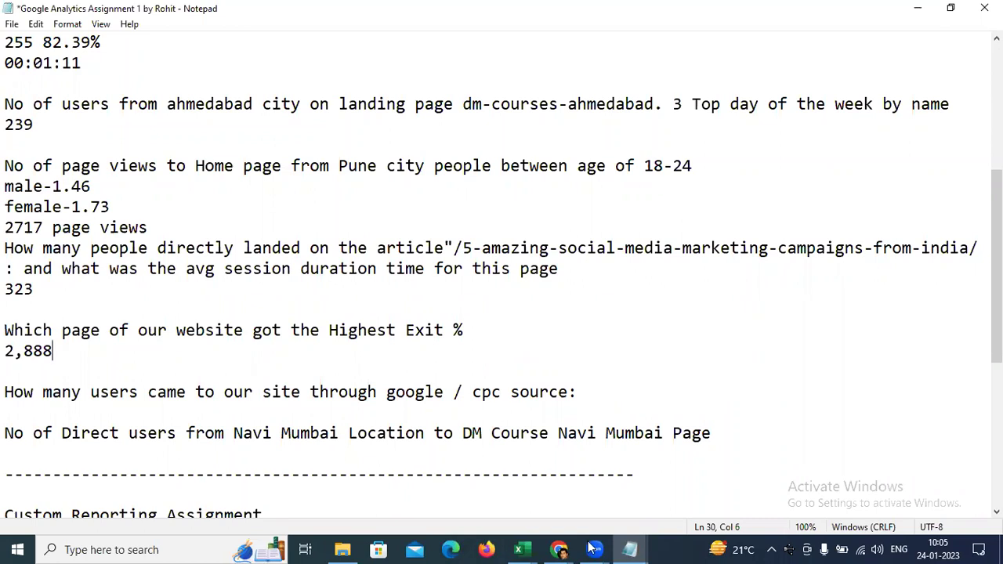
{"action": "mouse_move", "coordinate": [621, 547]}
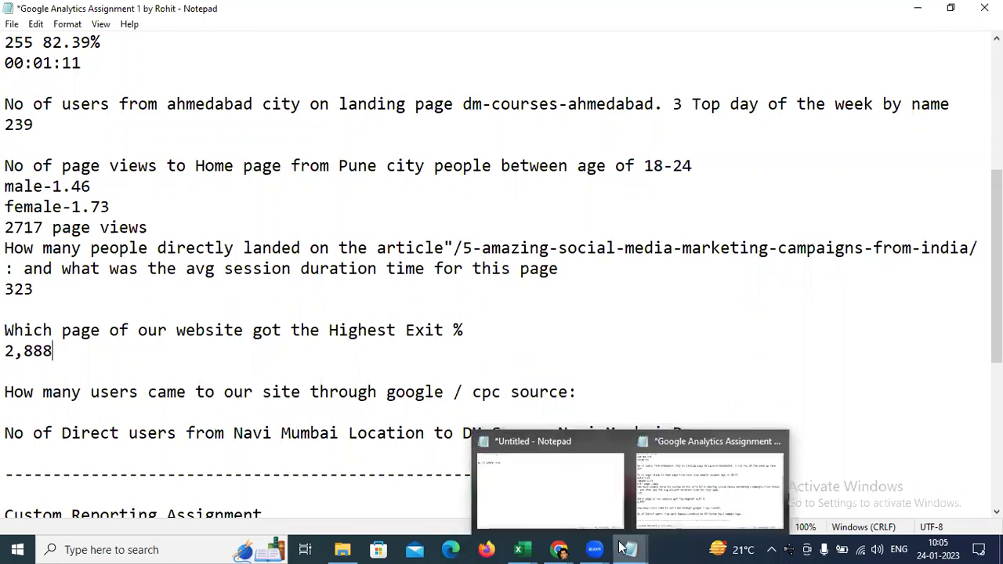
{"action": "mouse_move", "coordinate": [559, 547]}
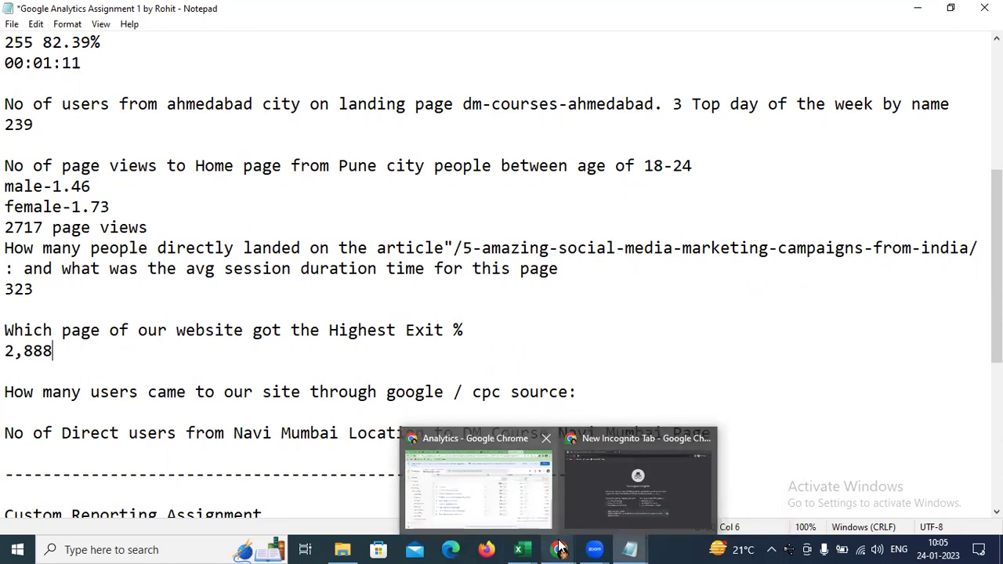
- Return to Google Analytics and open the Source/Medium report for all acquisition traffic
{"action": "left_click", "coordinate": [559, 547]}
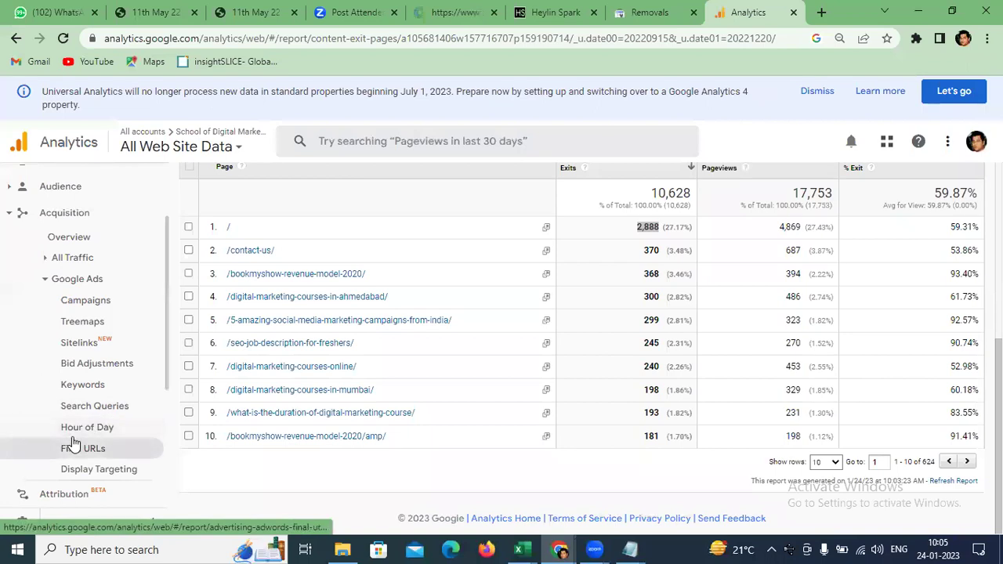
{"action": "left_click", "coordinate": [83, 257]}
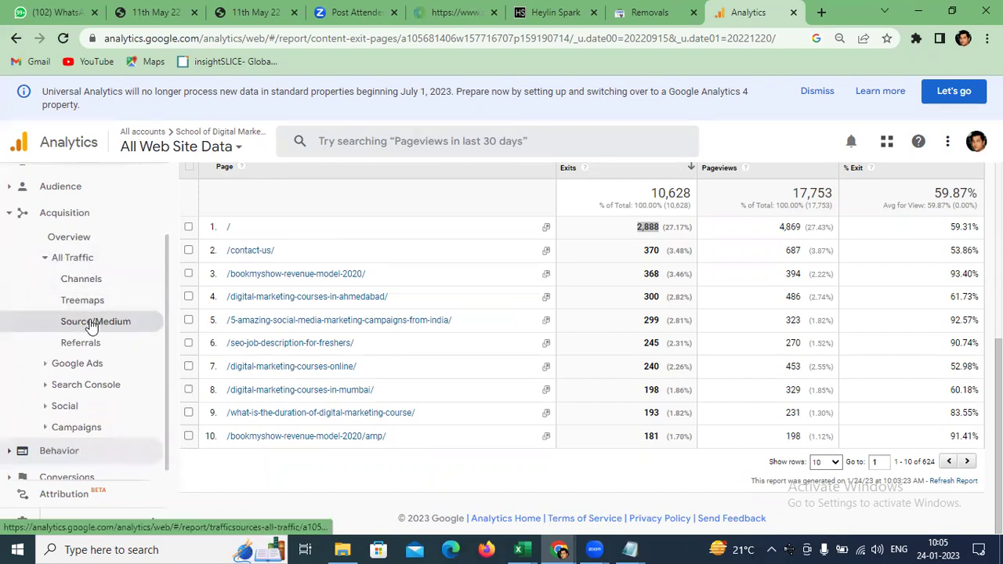
{"action": "left_click", "coordinate": [92, 323]}
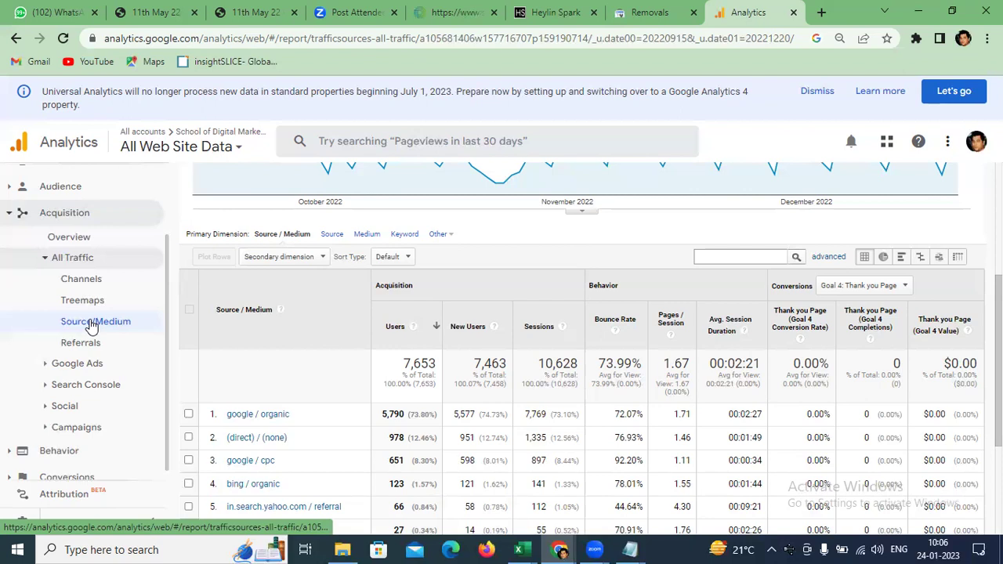
- Find the google / cpc row in the Source/Medium report and select its Users figure, 651, for copying
{"action": "scroll", "coordinate": [112, 343], "scroll_direction": "down", "scroll_amount": 1}
{"action": "scroll", "coordinate": [394, 413], "scroll_direction": "down", "scroll_amount": 2}
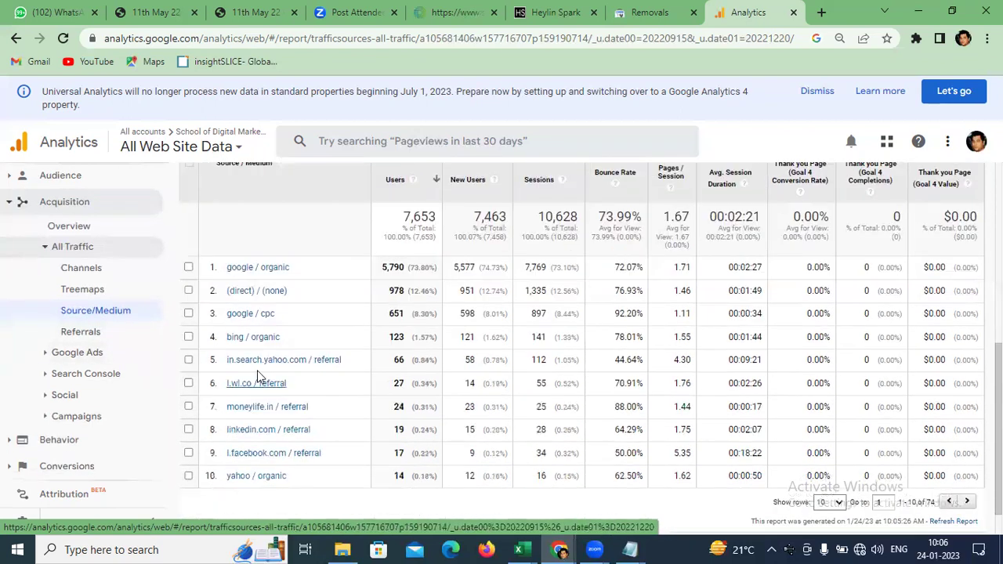
{"action": "triple_click", "coordinate": [408, 319]}
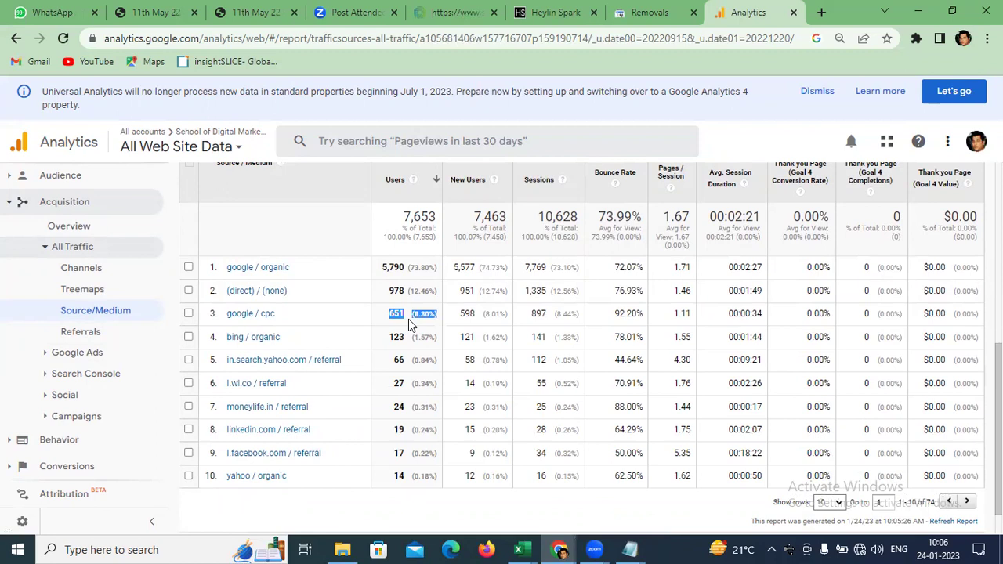
{"action": "left_click_drag", "start_coordinate": [394, 314], "coordinate": [376, 321]}
{"action": "left_click", "coordinate": [373, 322]}
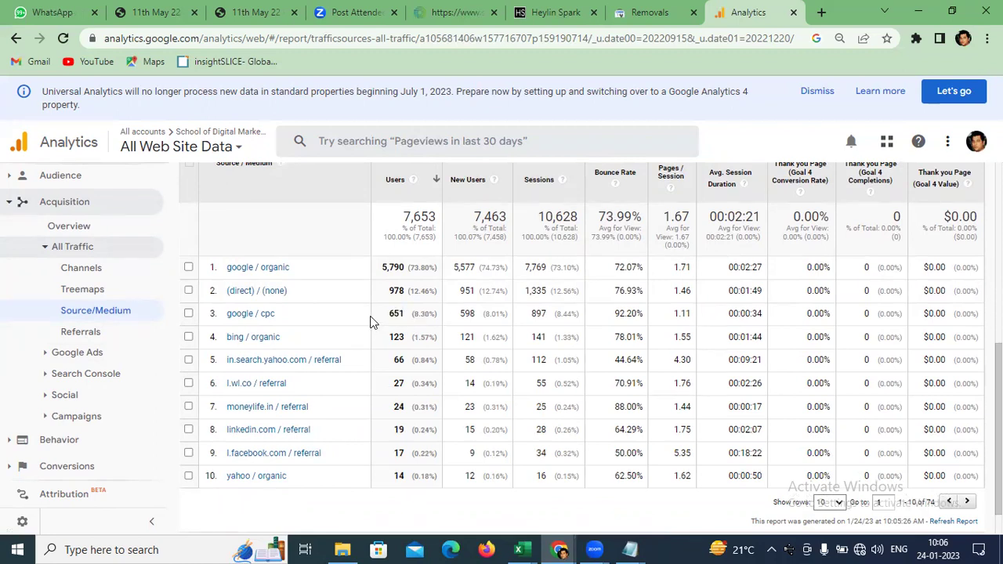